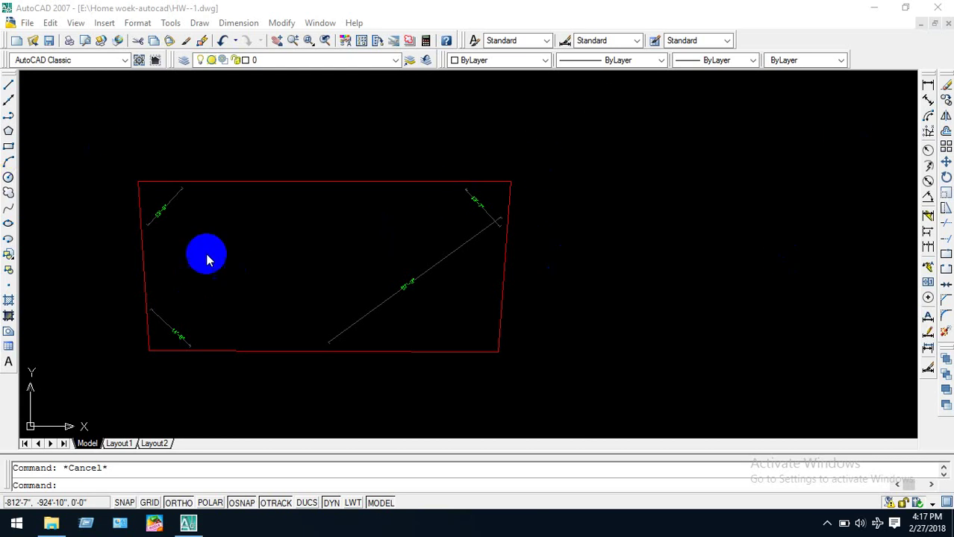
# Dimension the left side of the red outline with an aligned 45'-6" dimension.
pyautogui.scroll(5, 149, 216)
pyautogui.scroll(-5, 203, 153)
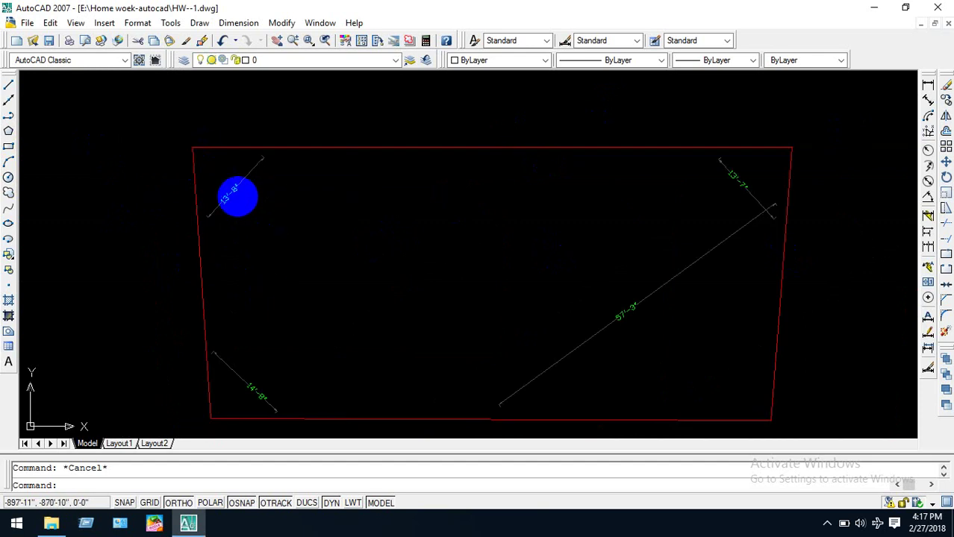
pyautogui.click(929, 100)
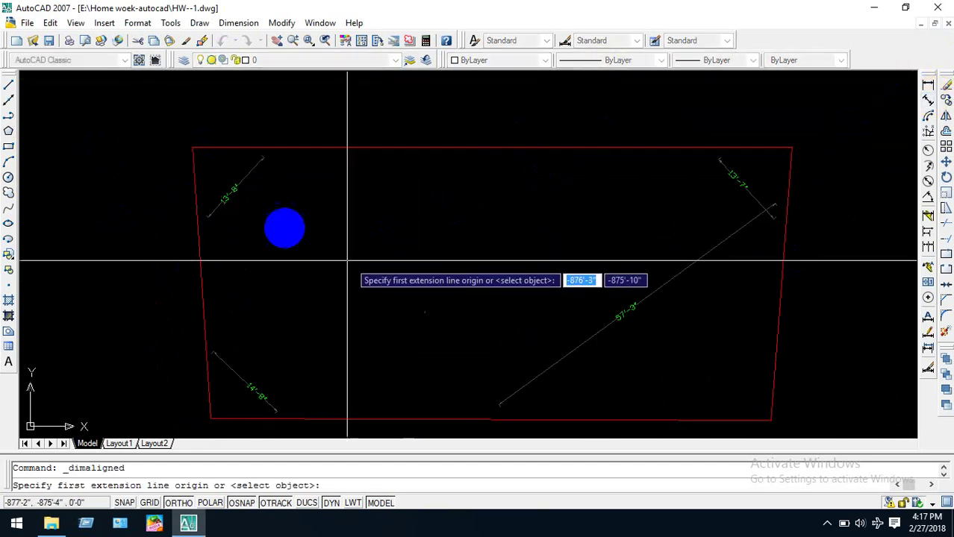
pyautogui.click(193, 148)
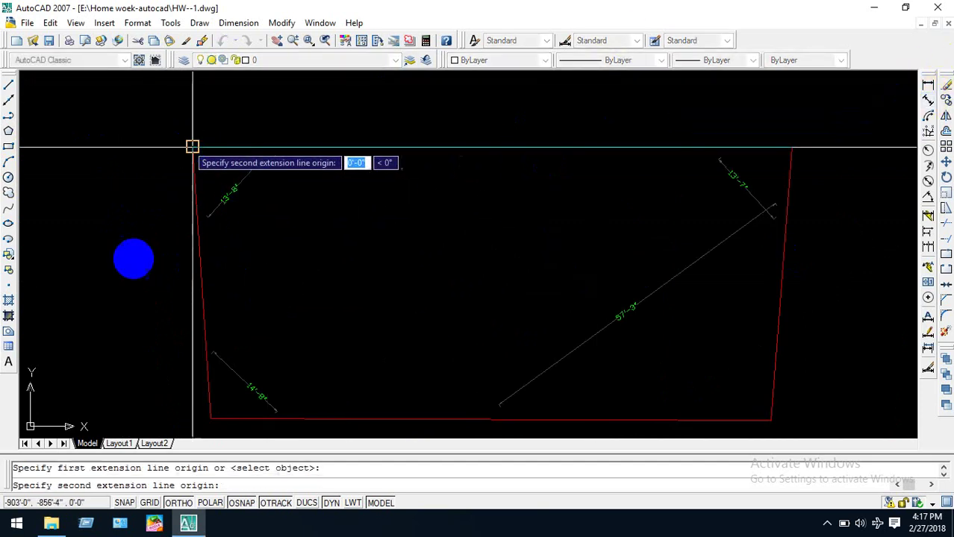
pyautogui.click(210, 419)
pyautogui.click(184, 359)
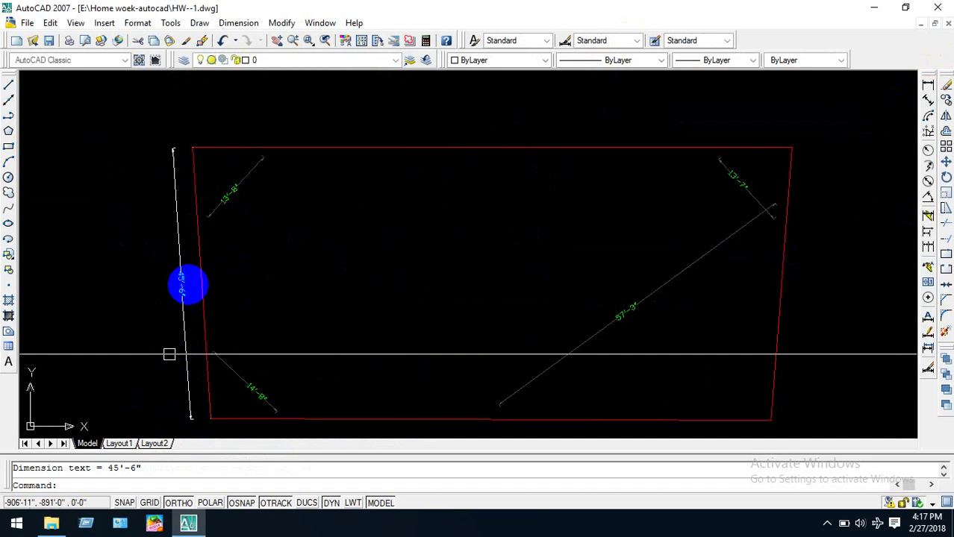
pyautogui.click(181, 278)
pyautogui.press('Escape')
# Add the aligned 100'-3" dimension above the top side of the outline.
pyautogui.press('Return')
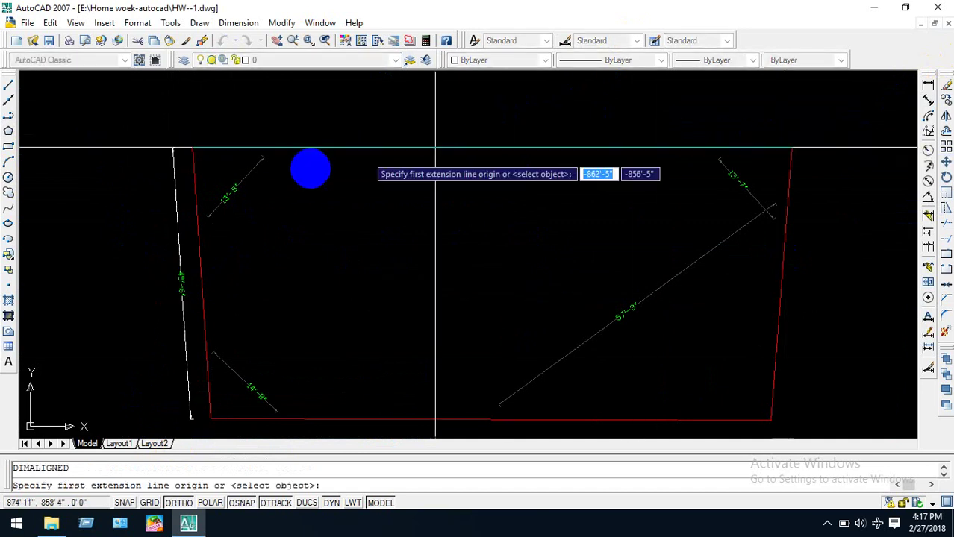
pyautogui.click(191, 149)
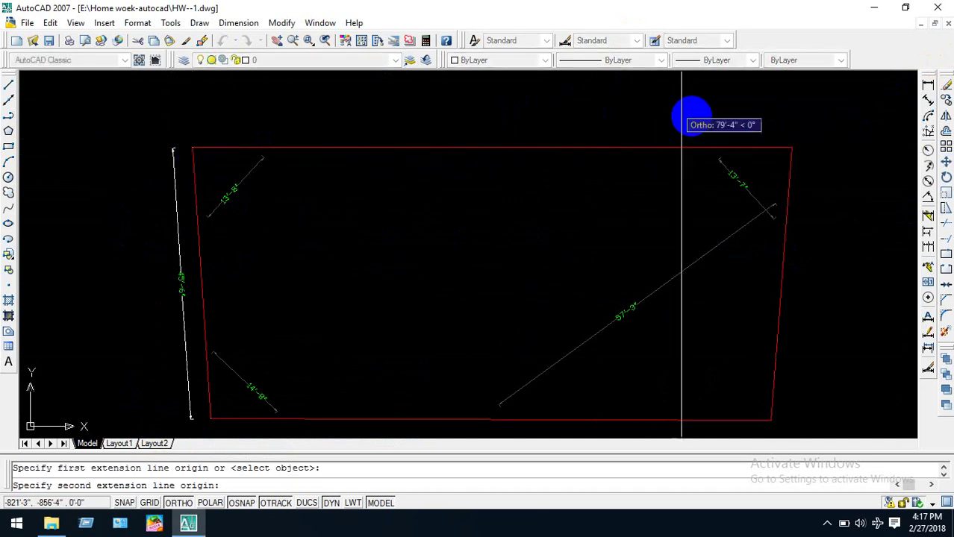
pyautogui.click(789, 149)
pyautogui.click(792, 130)
# Add the aligned 46' dimension along the right side of the outline.
pyautogui.scroll(-4, 443, 149)
pyautogui.press('Return')
pyautogui.scroll(5, 578, 150)
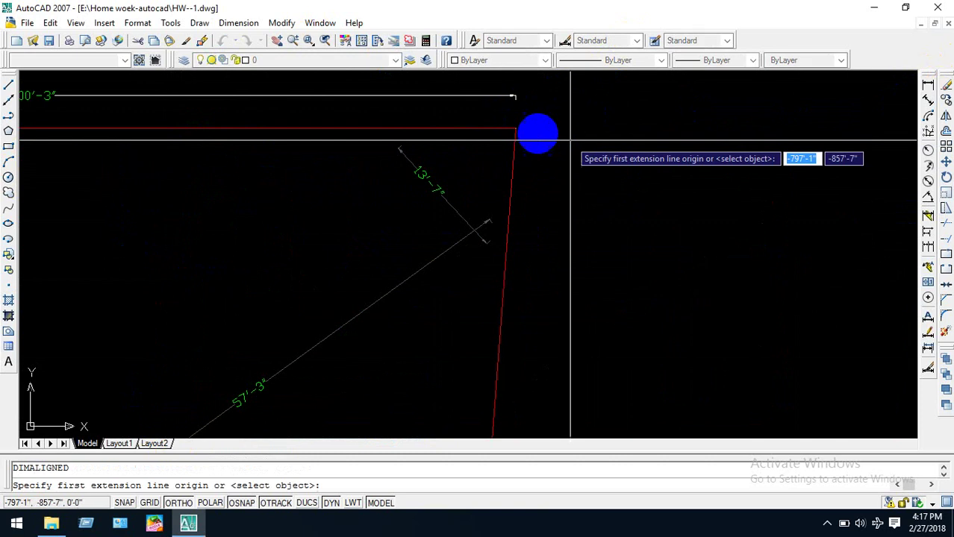
pyautogui.scroll(2, 515, 132)
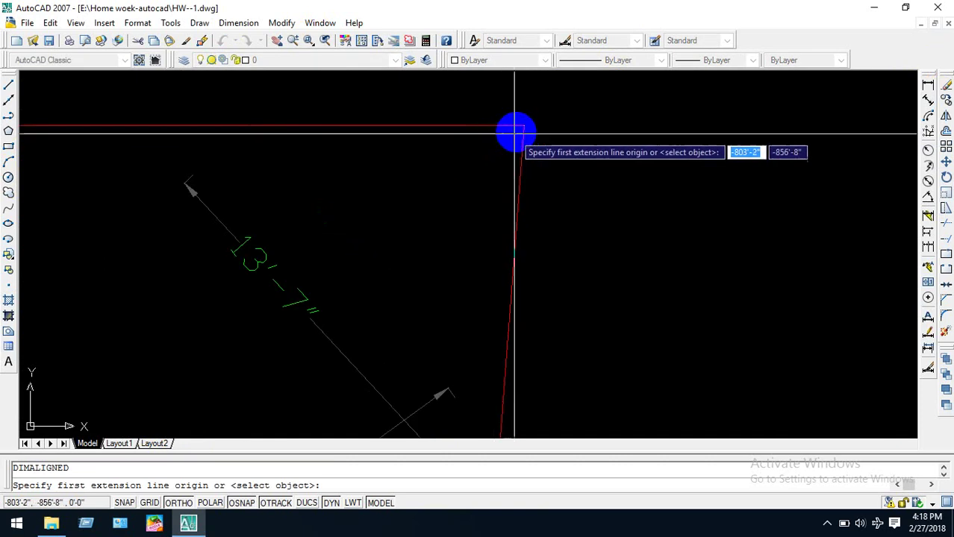
pyautogui.click(521, 127)
pyautogui.scroll(-4, 516, 149)
pyautogui.scroll(3, 504, 246)
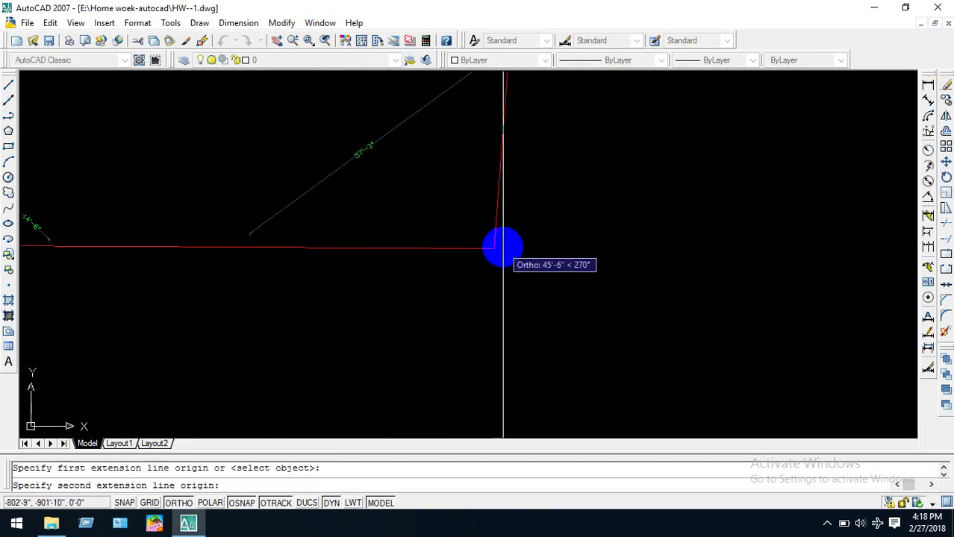
pyautogui.press('Escape')
pyautogui.click(926, 101)
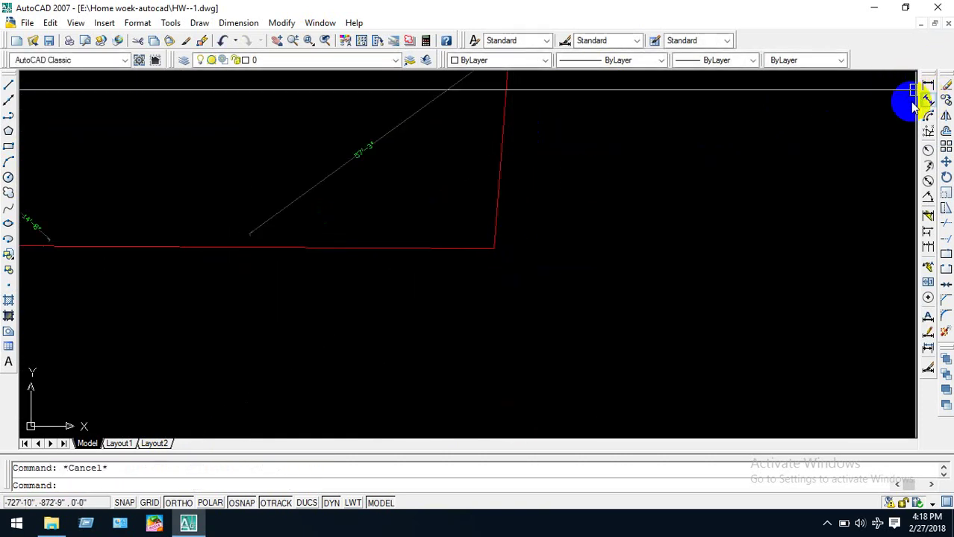
pyautogui.scroll(-3, 511, 266)
pyautogui.scroll(1, 509, 111)
pyautogui.click(509, 111)
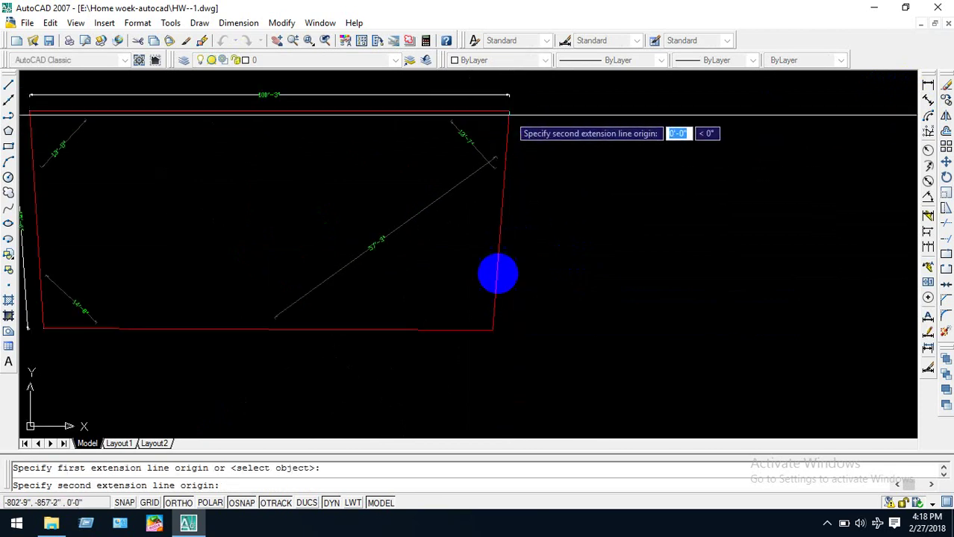
pyautogui.click(492, 329)
pyautogui.click(511, 299)
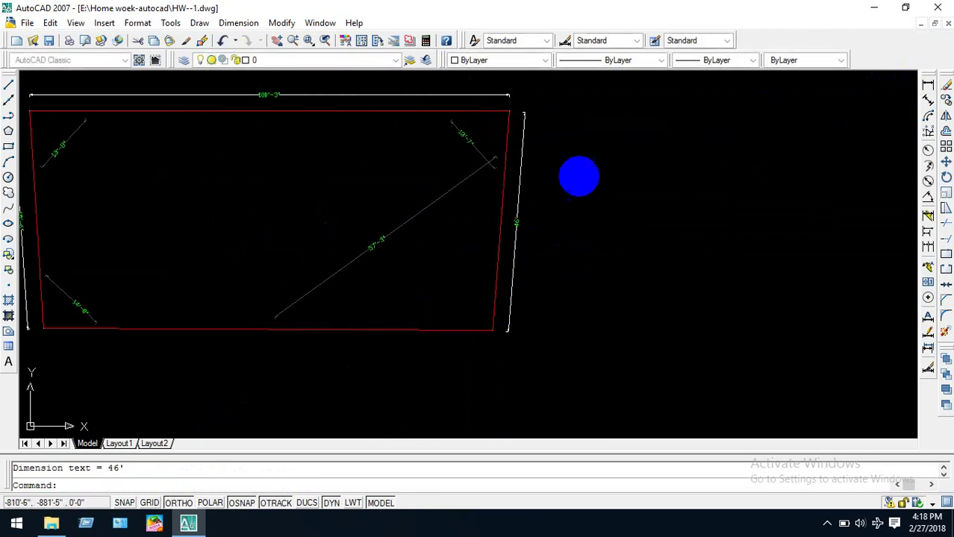
# Add the aligned 93'-9" dimension below the bottom side of the outline.
pyautogui.scroll(-3, 452, 245)
pyautogui.press('Return')
pyautogui.scroll(4, 311, 245)
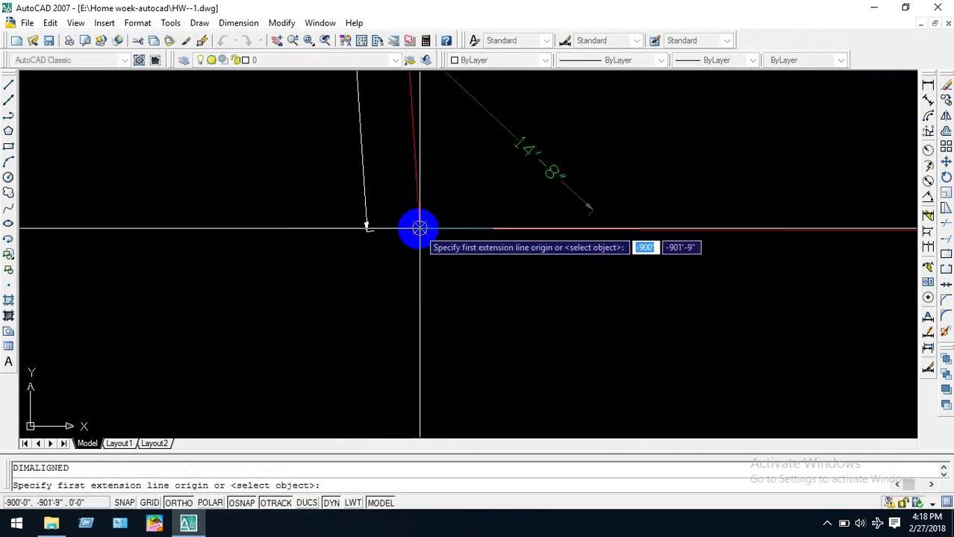
pyautogui.click(419, 227)
pyautogui.scroll(-3, 373, 257)
pyautogui.scroll(4, 673, 256)
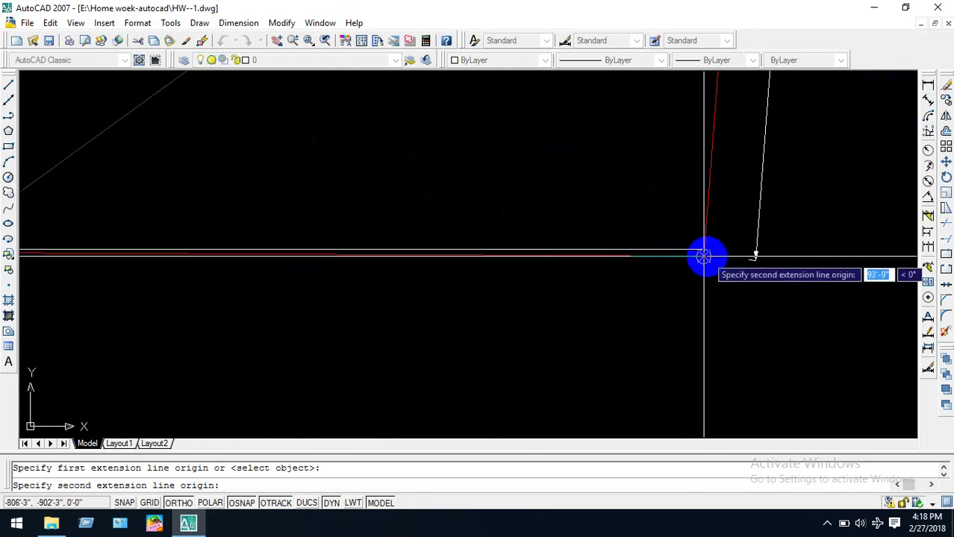
pyautogui.click(703, 254)
pyautogui.click(709, 296)
pyautogui.scroll(-1, 676, 229)
pyautogui.scroll(-2, 676, 229)
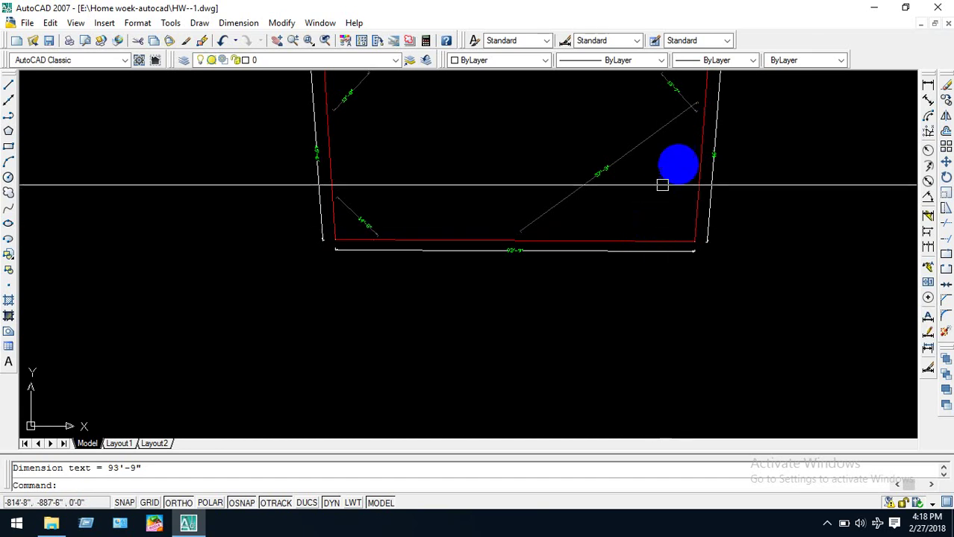
# Delete the four outer dimensions (46', 100'-3", 45'-6", 93'-9").
pyautogui.press('Escape')
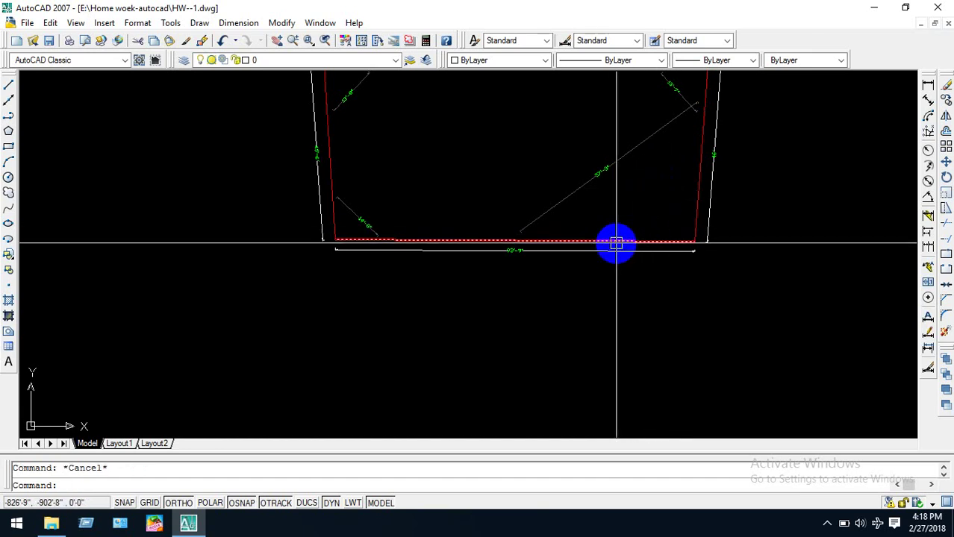
pyautogui.scroll(-4, 617, 253)
pyautogui.scroll(8, 457, 279)
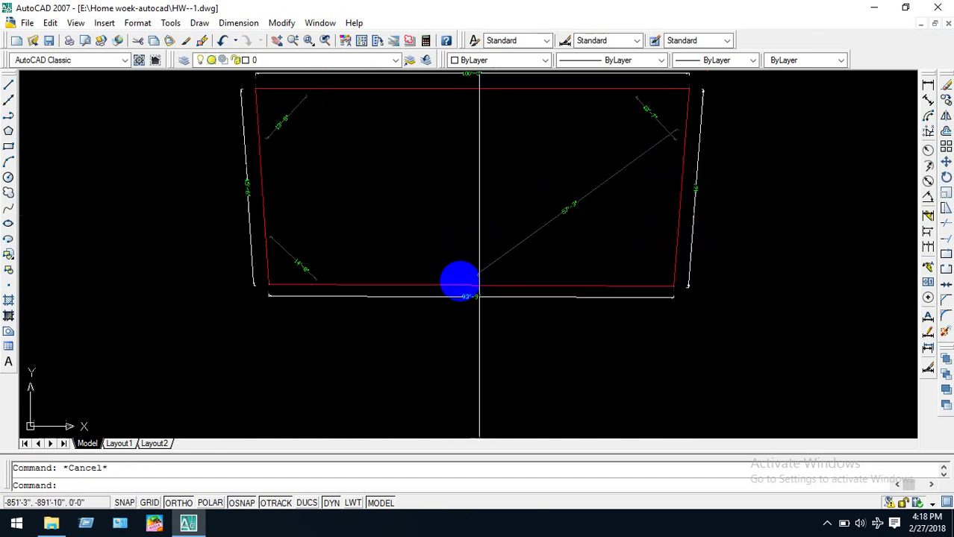
pyautogui.scroll(-7, 496, 329)
pyautogui.scroll(5, 558, 273)
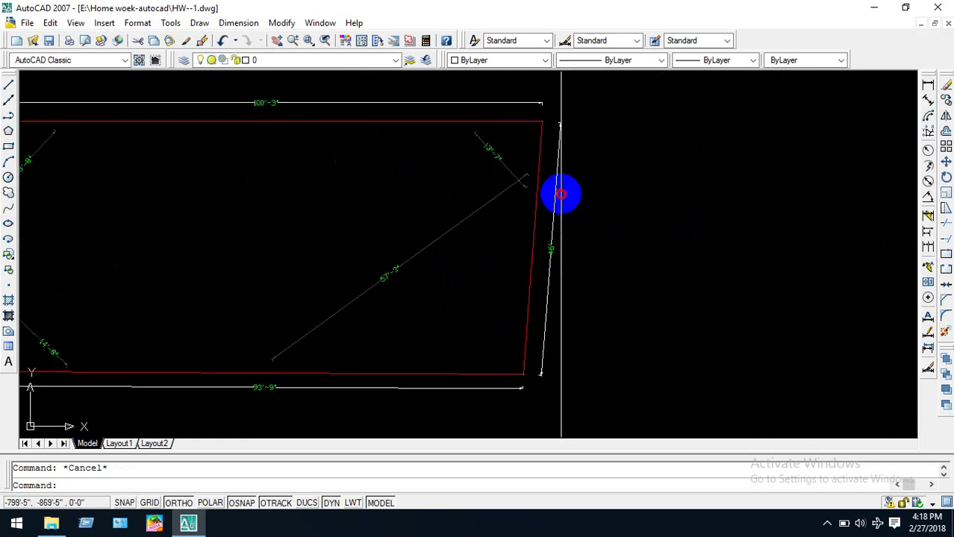
pyautogui.click(559, 186)
pyautogui.click(553, 132)
pyautogui.click(442, 101)
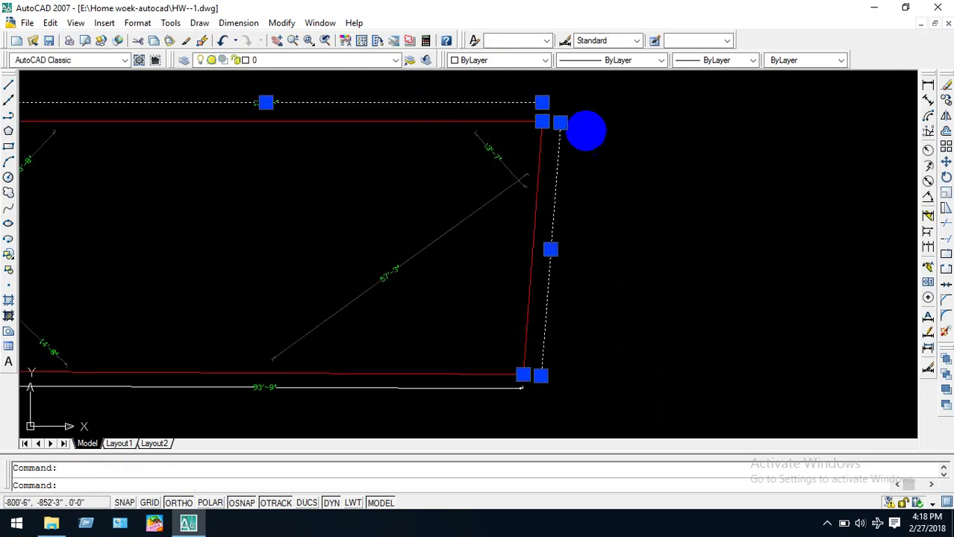
pyautogui.scroll(-4, 304, 202)
pyautogui.scroll(5, 400, 179)
pyautogui.click(400, 179)
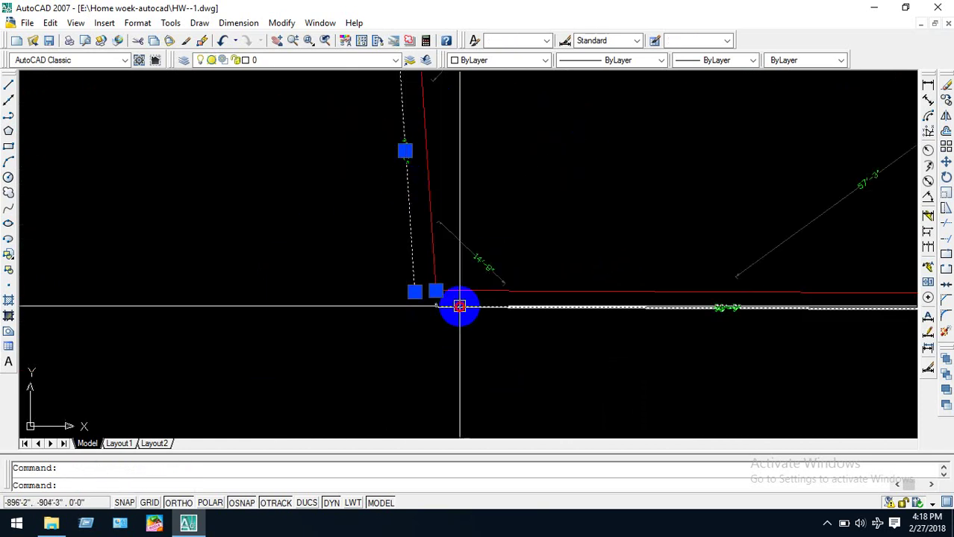
pyautogui.click(456, 306)
pyautogui.press('Delete')
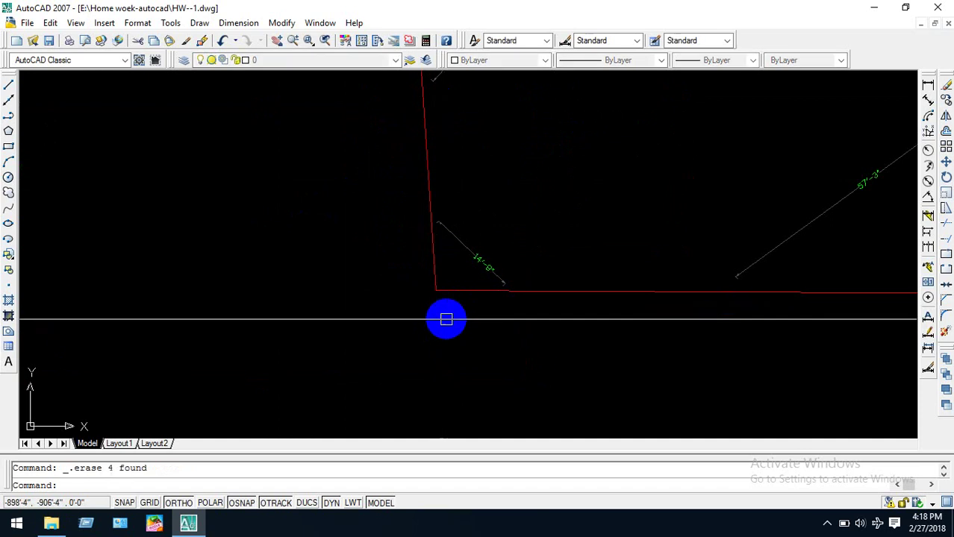
# Save the drawing HW--1.dwg.
pyautogui.scroll(-4, 433, 313)
pyautogui.scroll(3, 405, 216)
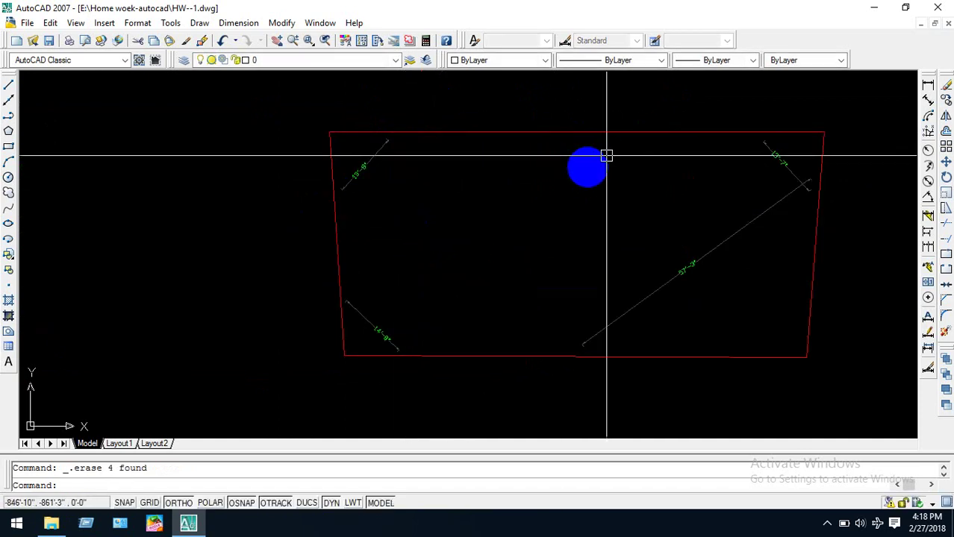
pyautogui.hotkey('ctrl', 's')
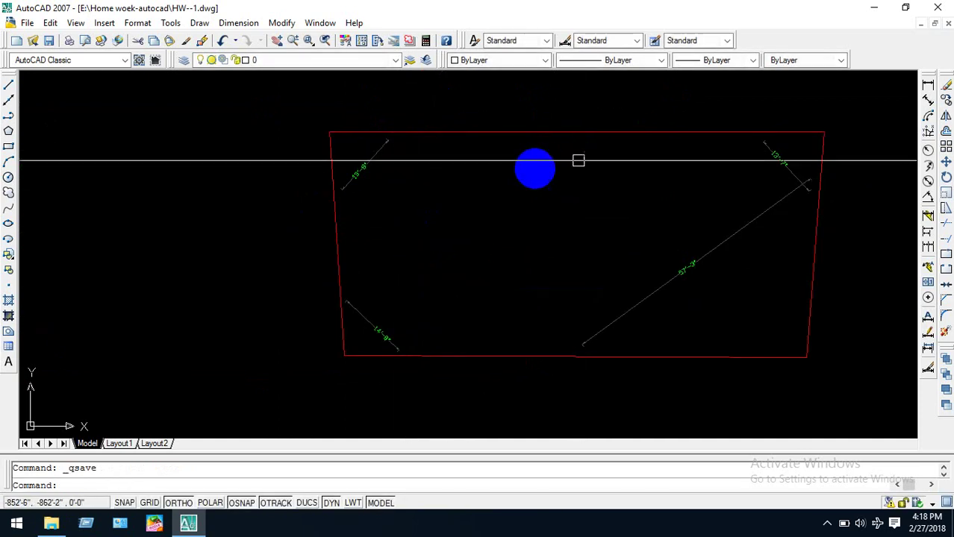
pyautogui.scroll(-4, 597, 163)
pyautogui.scroll(3, 627, 166)
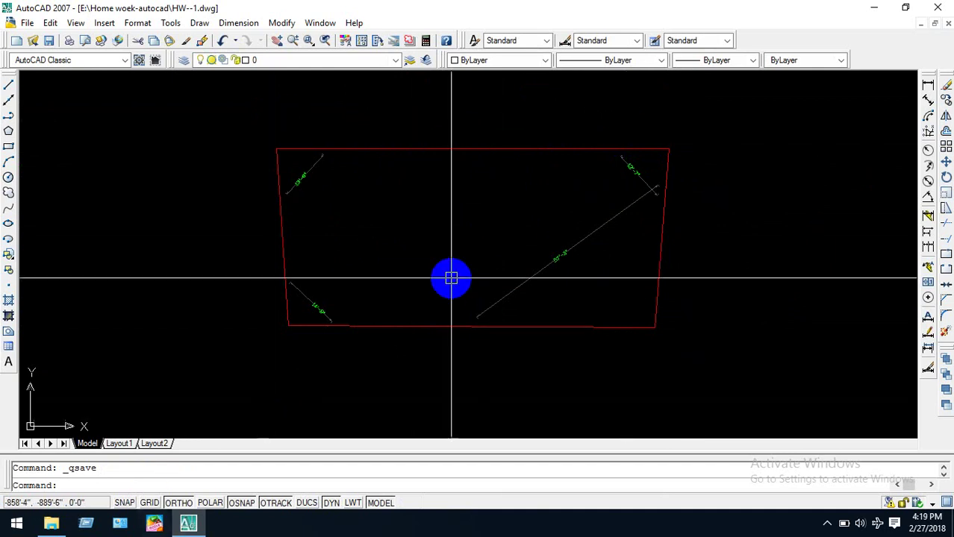
# Erase the four interior diagonal dimensions, leaving only the bare red outline.
pyautogui.press('Escape')
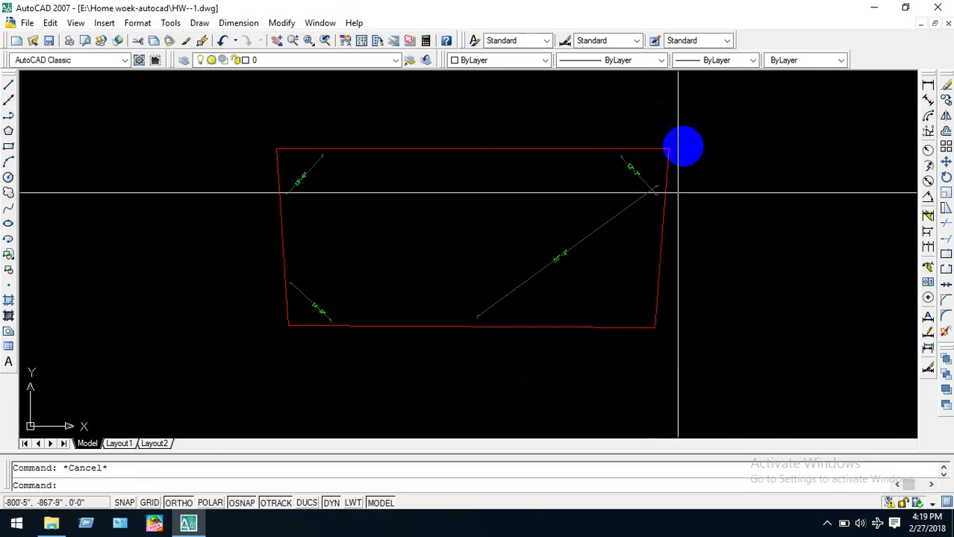
pyautogui.scroll(3, 681, 150)
pyautogui.scroll(-4, 541, 214)
pyautogui.scroll(2, 512, 212)
pyautogui.scroll(-1, 526, 197)
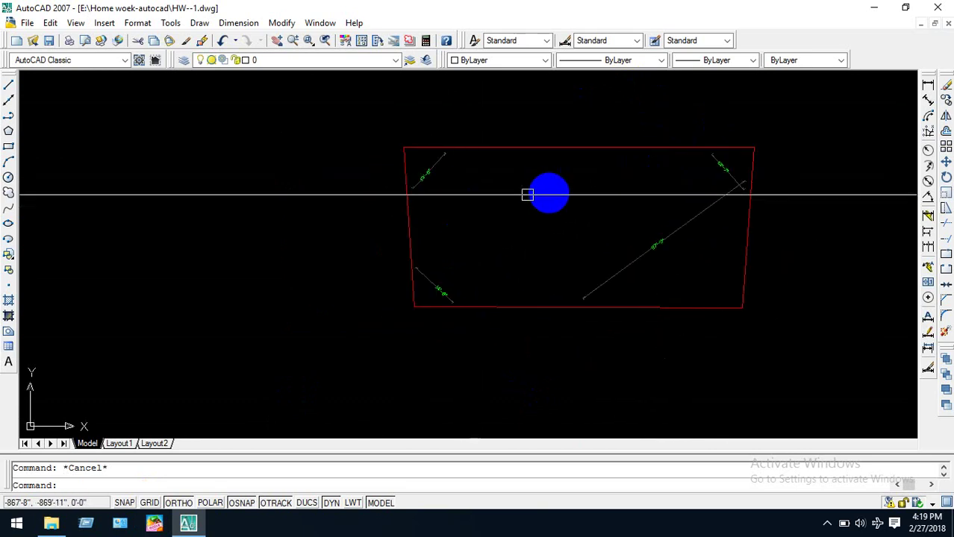
pyautogui.scroll(2, 673, 183)
pyautogui.moveTo(762, 151)
pyautogui.mouseDown()
pyautogui.moveTo(717, 198)
pyautogui.moveTo(379, 283)
pyautogui.moveTo(305, 336)
pyautogui.moveTo(320, 327)
pyautogui.mouseUp()
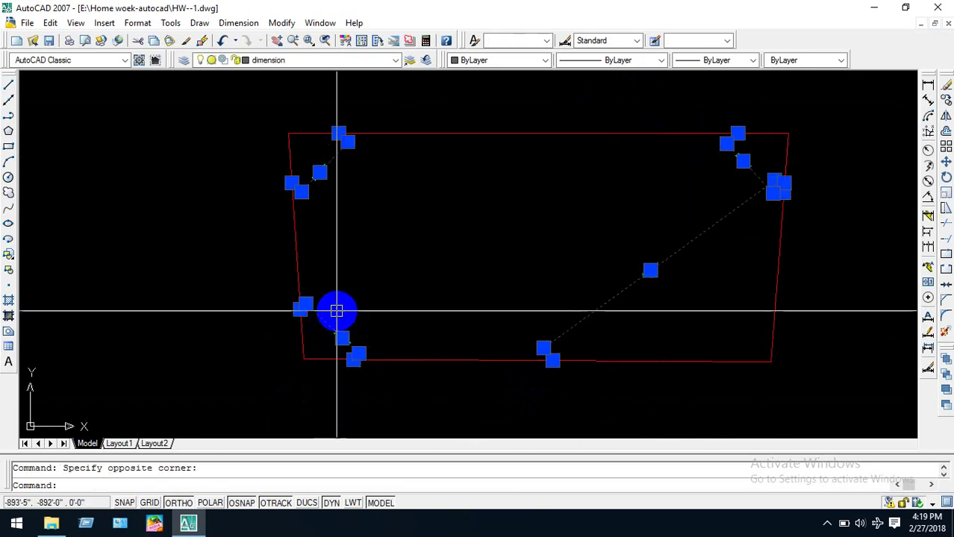
pyautogui.press('Delete')
pyautogui.click(738, 135)
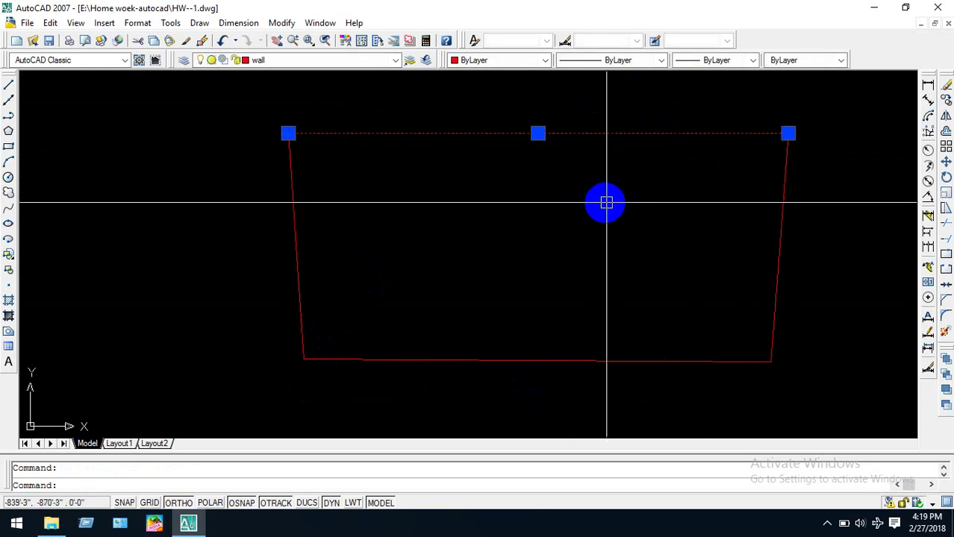
pyautogui.press('Escape')
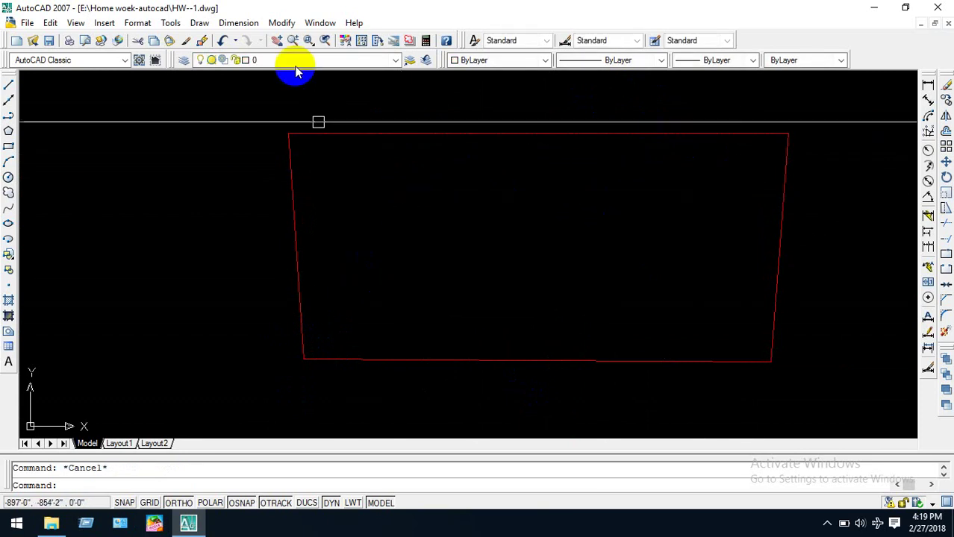
# Create a new layer named 'site line' in the layer manager.
pyautogui.click(184, 63)
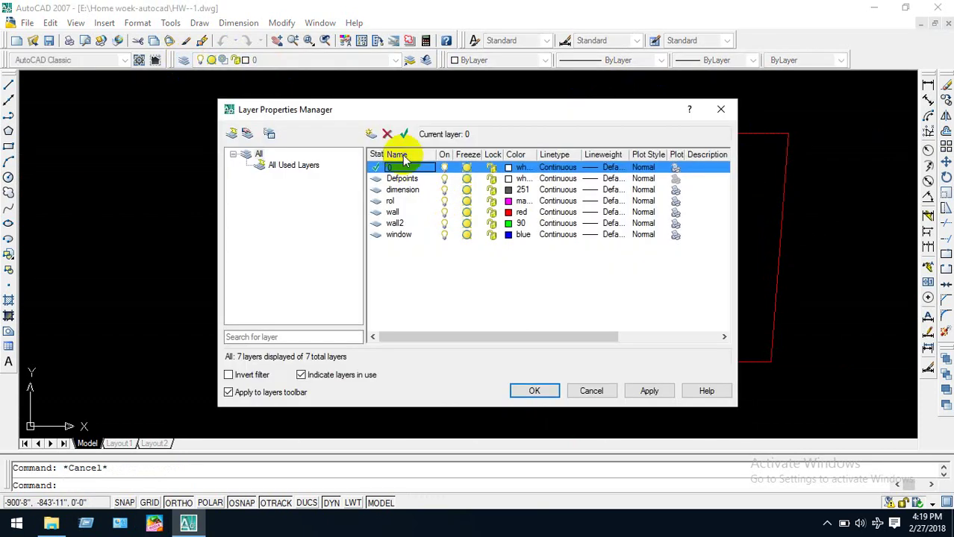
pyautogui.click(368, 134)
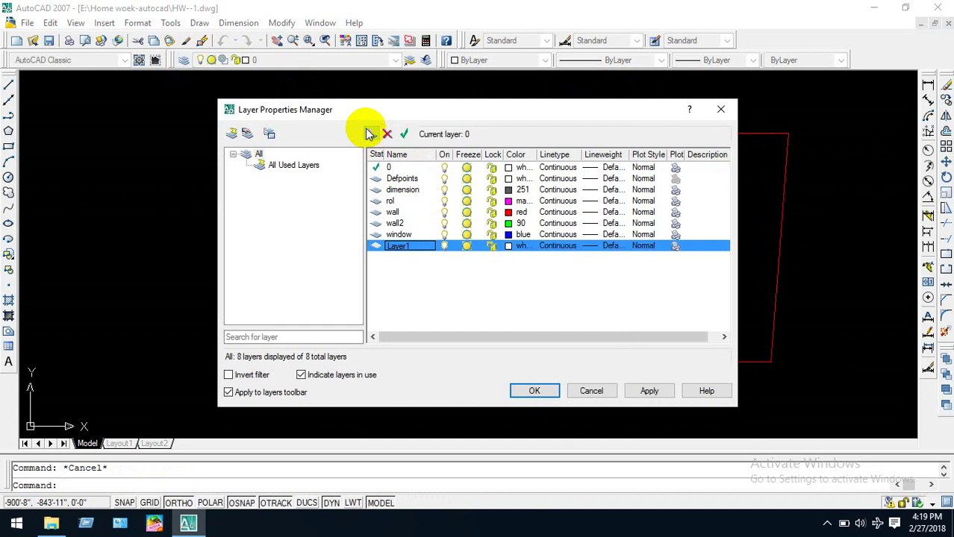
pyautogui.doubleClick(420, 247)
pyautogui.write('site line')
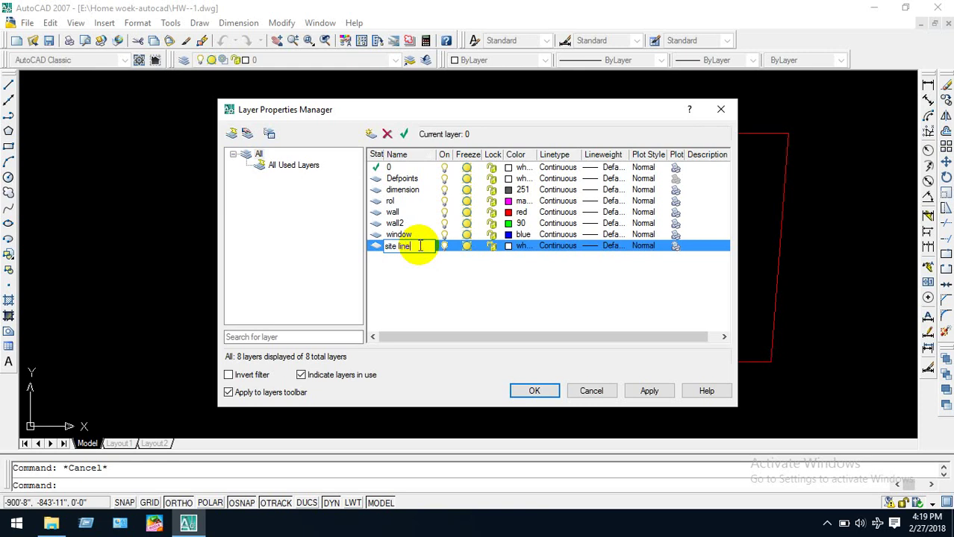
# Set the site line layer's colour to magenta.
pyautogui.click(506, 248)
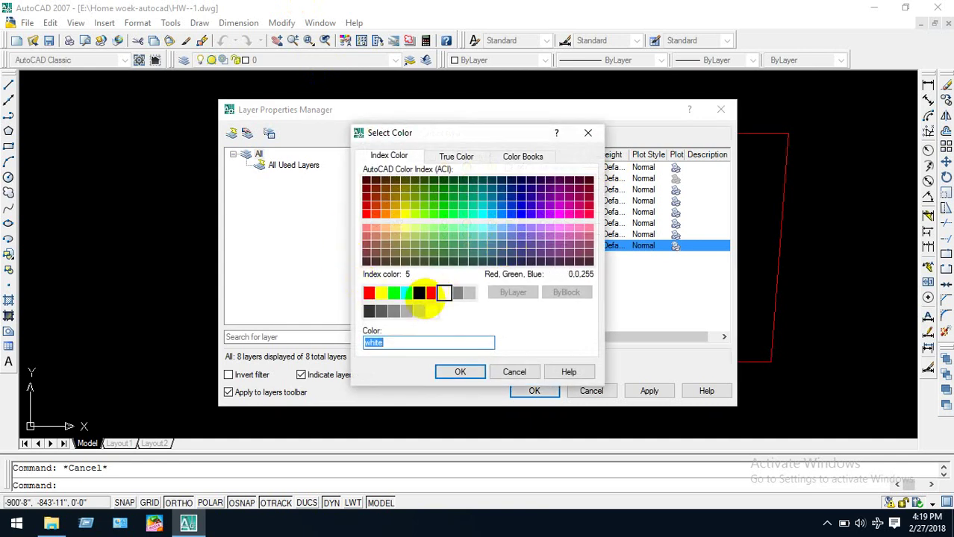
pyautogui.click(444, 296)
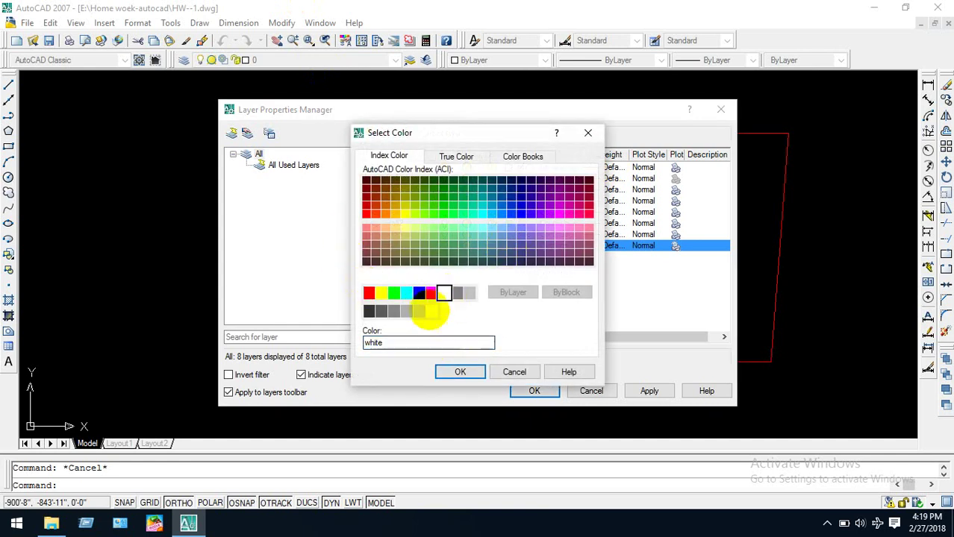
pyautogui.click(431, 293)
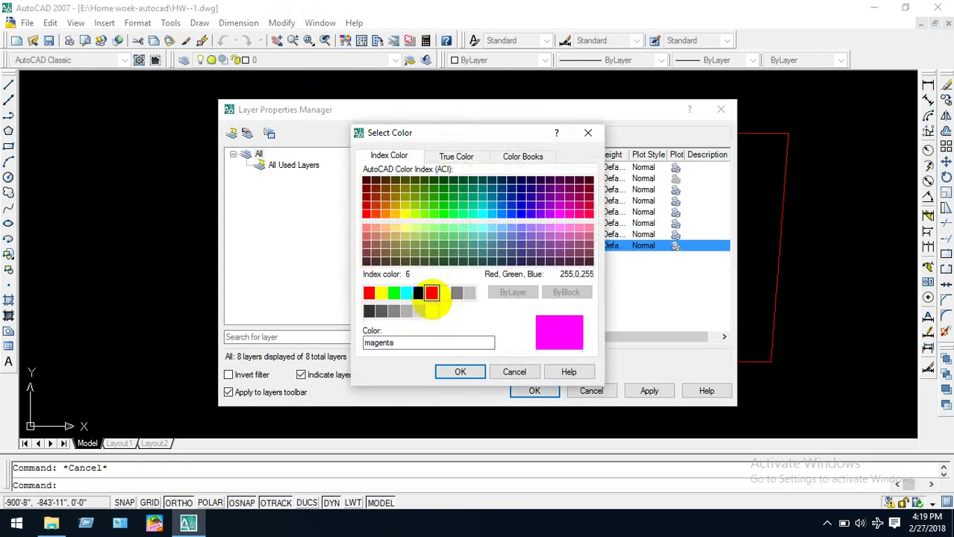
pyautogui.click(463, 372)
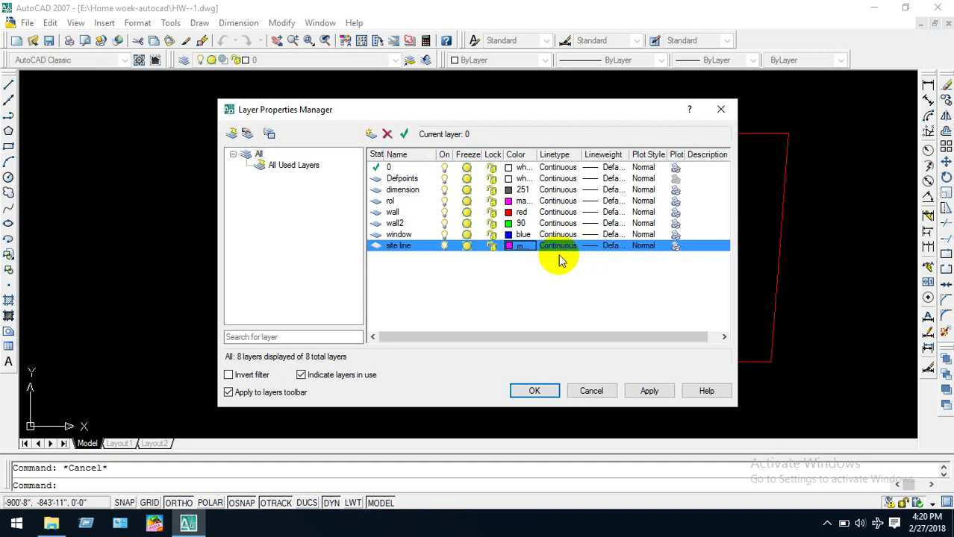
# Keep site line magenta, add an extra Layer1, and bring up site line's linetype choices.
pyautogui.click(520, 245)
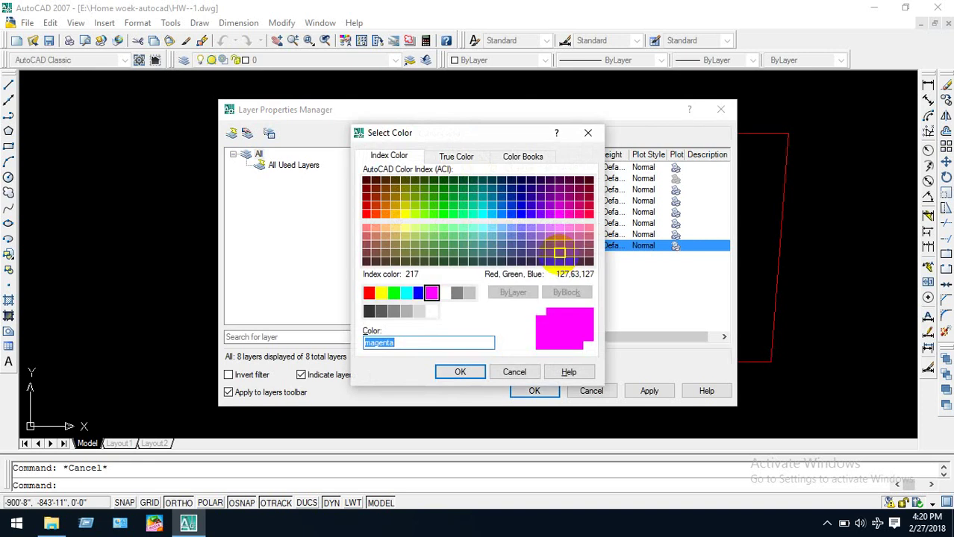
pyautogui.press('Return')
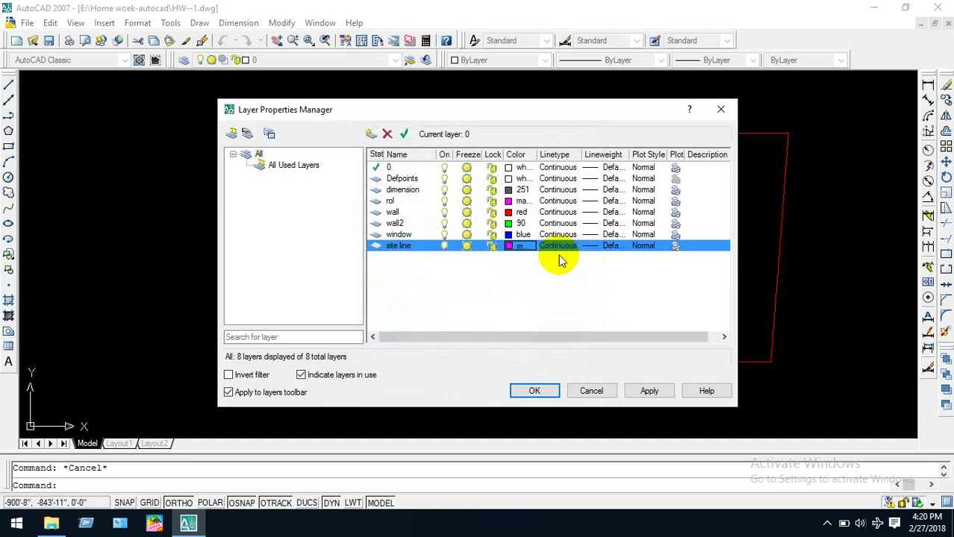
pyautogui.hotkey('alt', 'n')
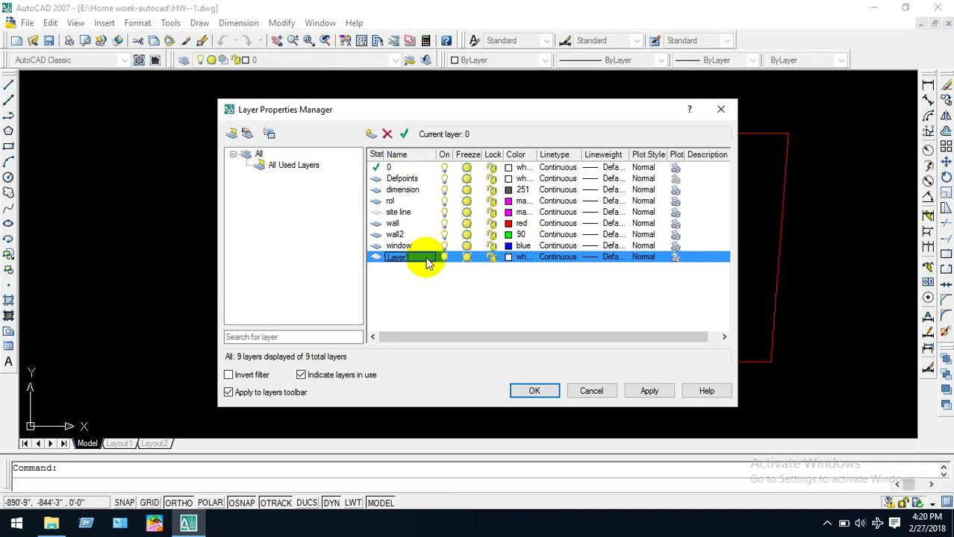
pyautogui.click(418, 212)
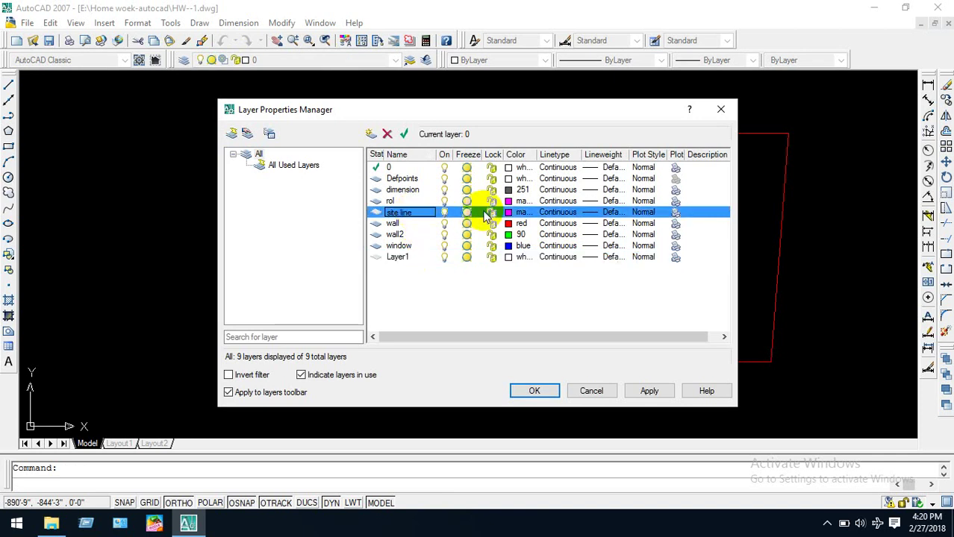
pyautogui.click(569, 214)
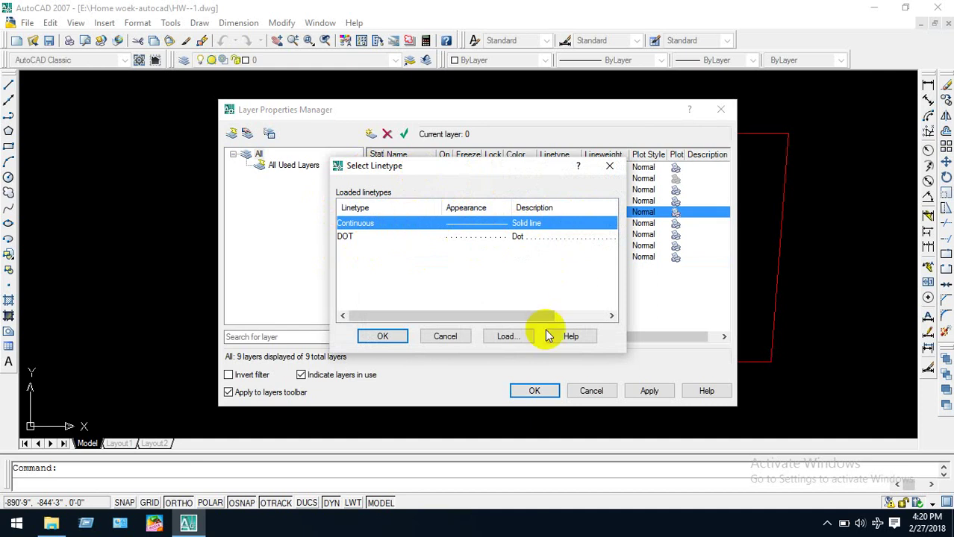
# Load the CENTER linetype from acad.lin and assign it to the site line layer.
pyautogui.click(496, 337)
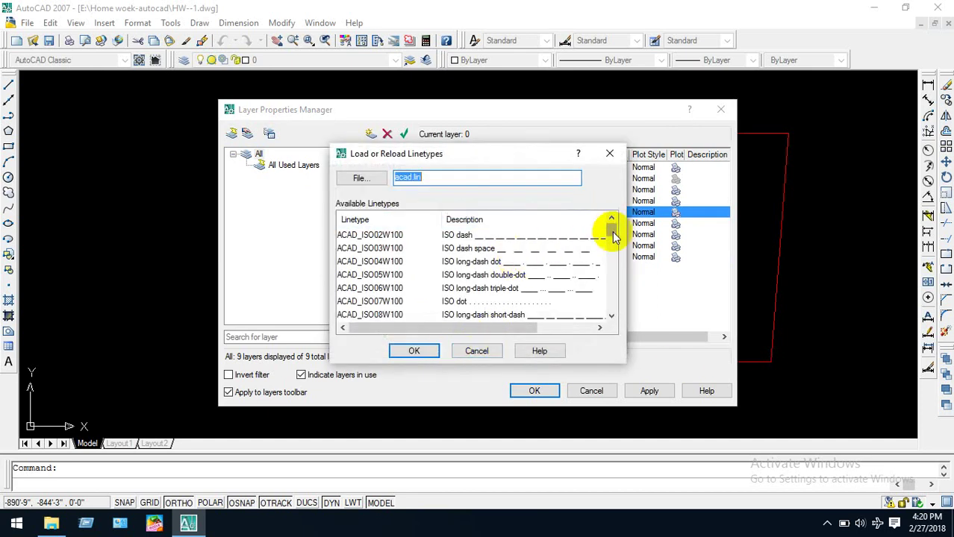
pyautogui.moveTo(612, 230); pyautogui.dragTo(630, 318)
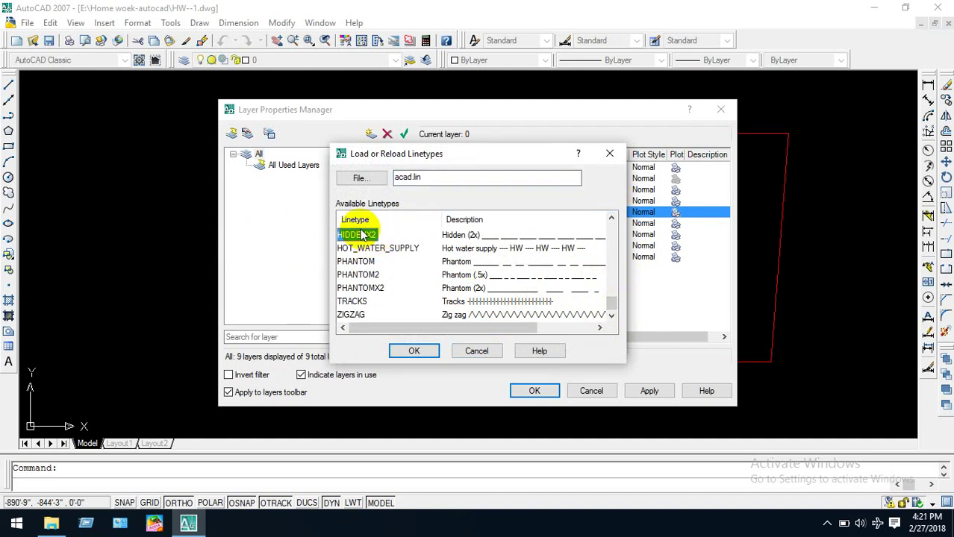
pyautogui.press('c')
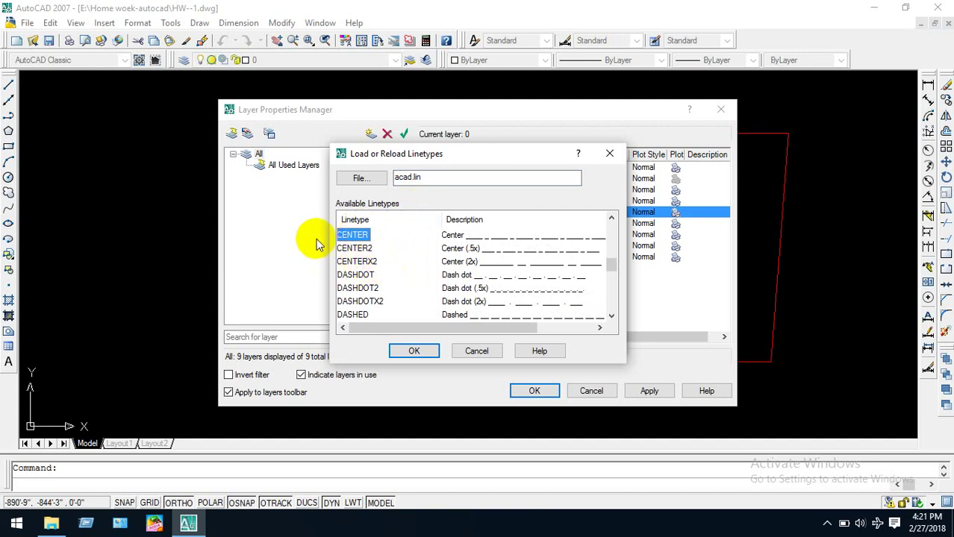
pyautogui.click(414, 352)
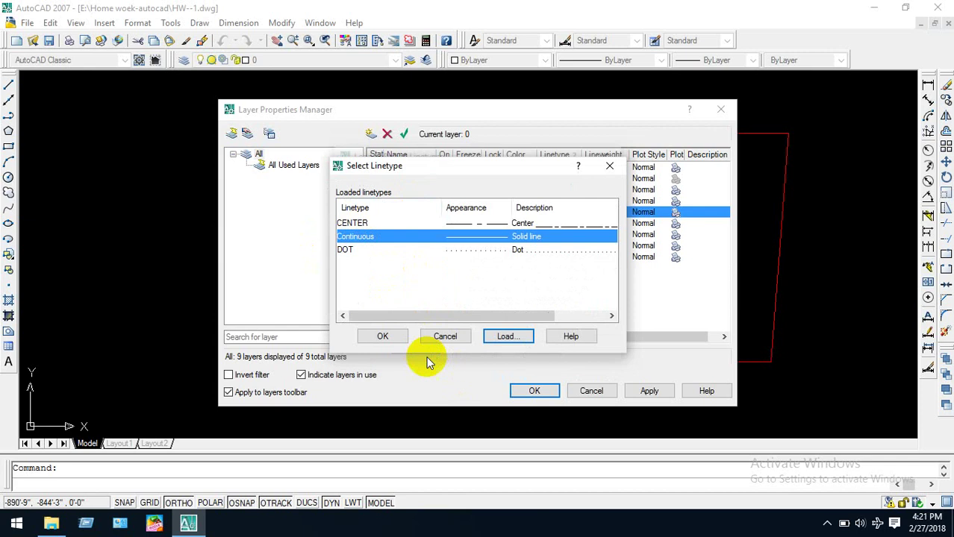
pyautogui.click(356, 224)
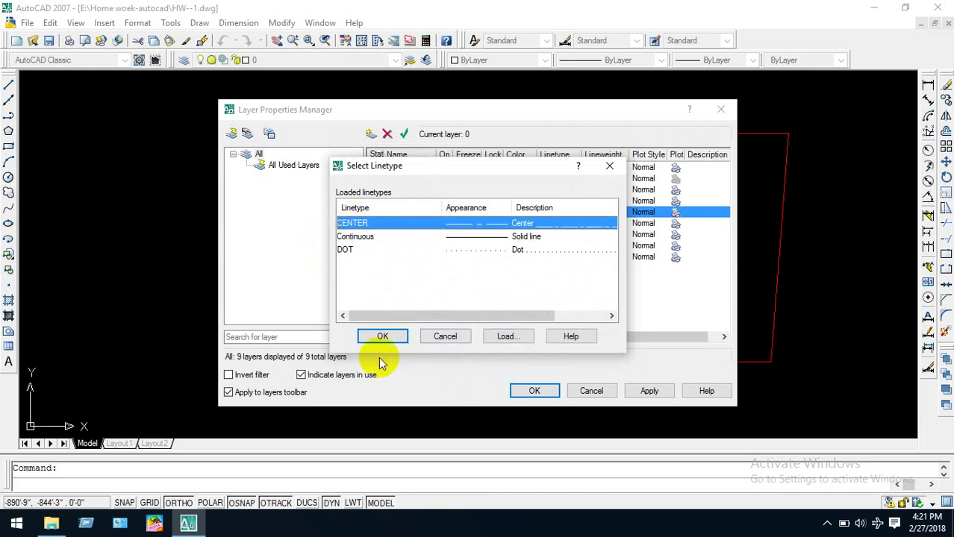
pyautogui.click(386, 336)
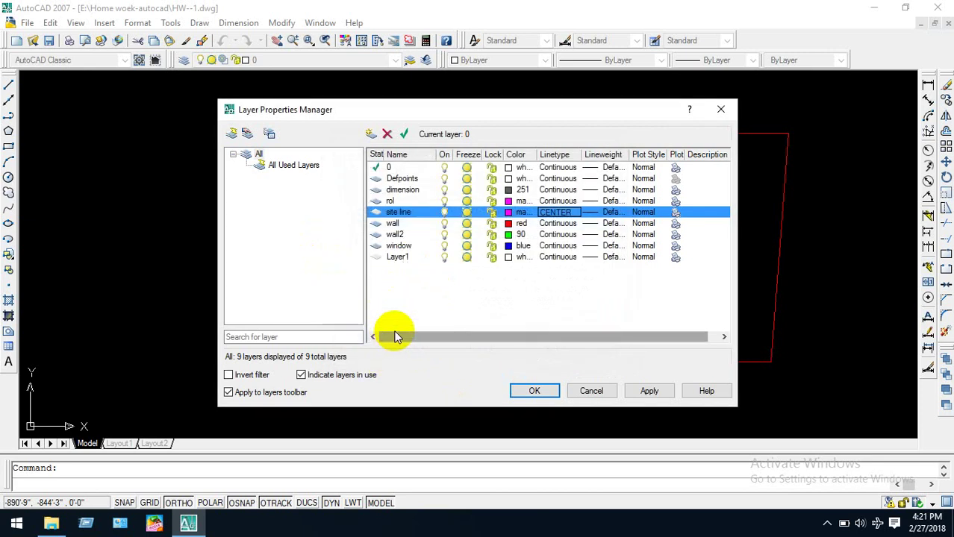
# Reconfirm CENTER for site line, apply the layer changes, and close the layer manager.
pyautogui.click(557, 234)
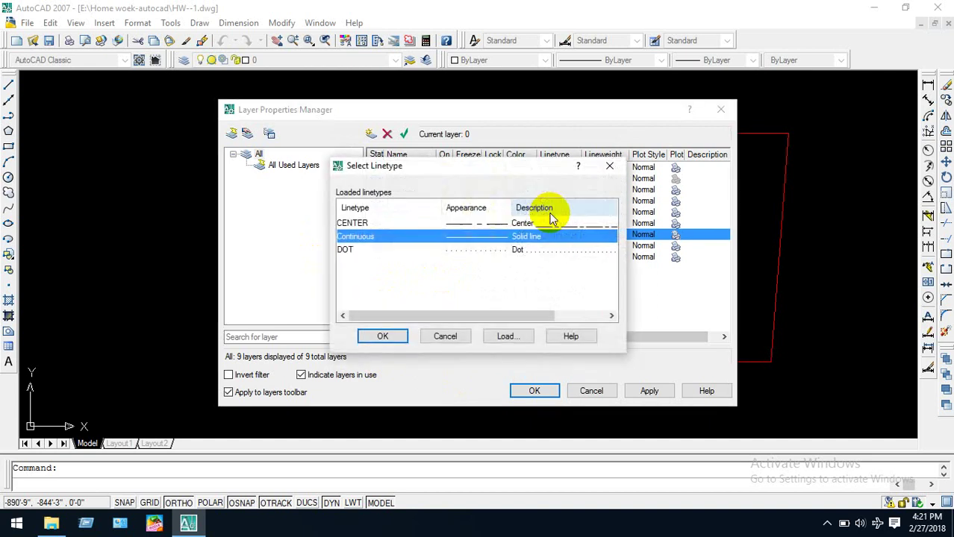
pyautogui.click(610, 167)
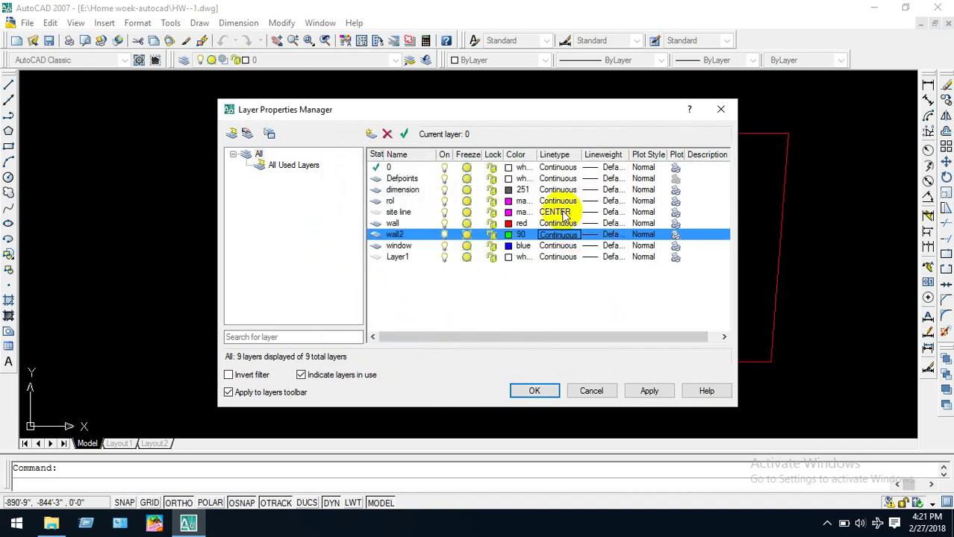
pyautogui.click(564, 214)
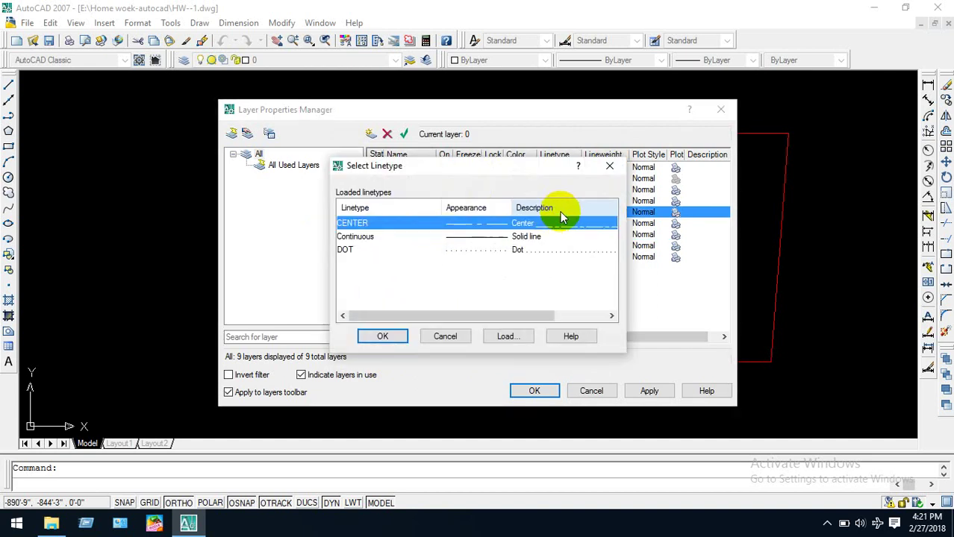
pyautogui.click(375, 336)
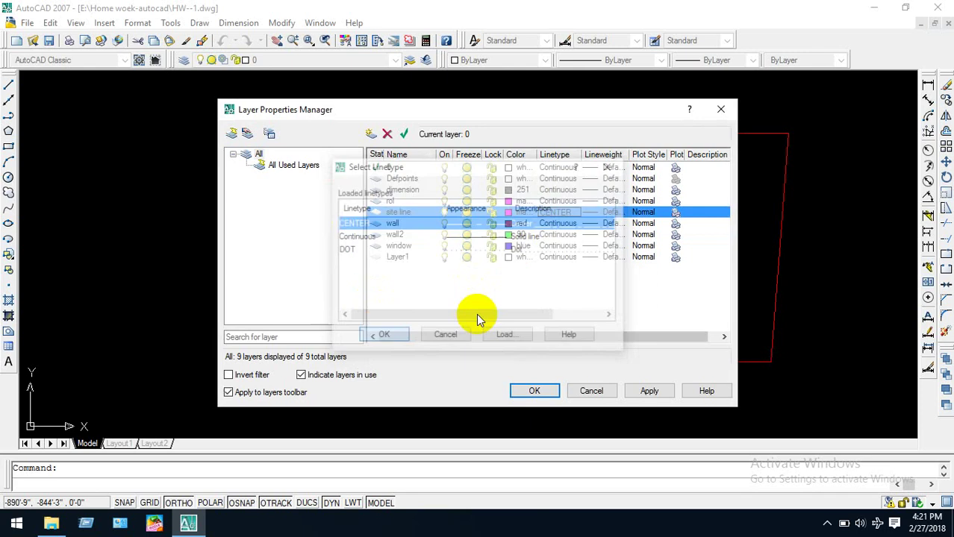
pyautogui.click(651, 391)
pyautogui.click(539, 390)
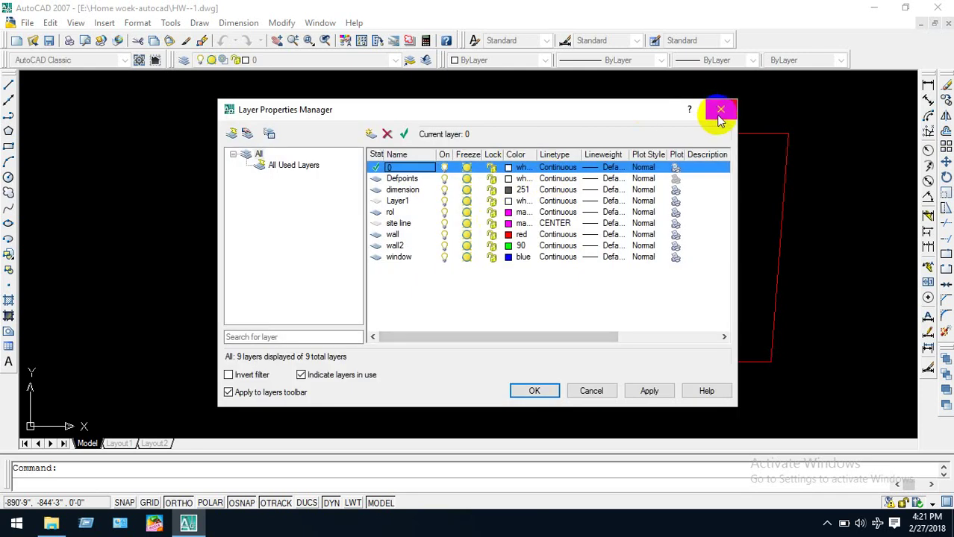
pyautogui.click(719, 107)
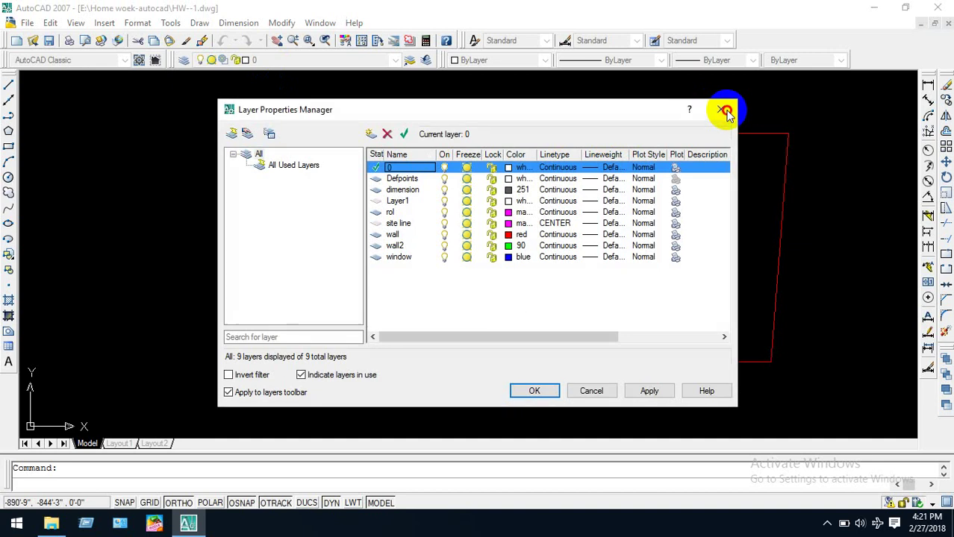
pyautogui.click(721, 109)
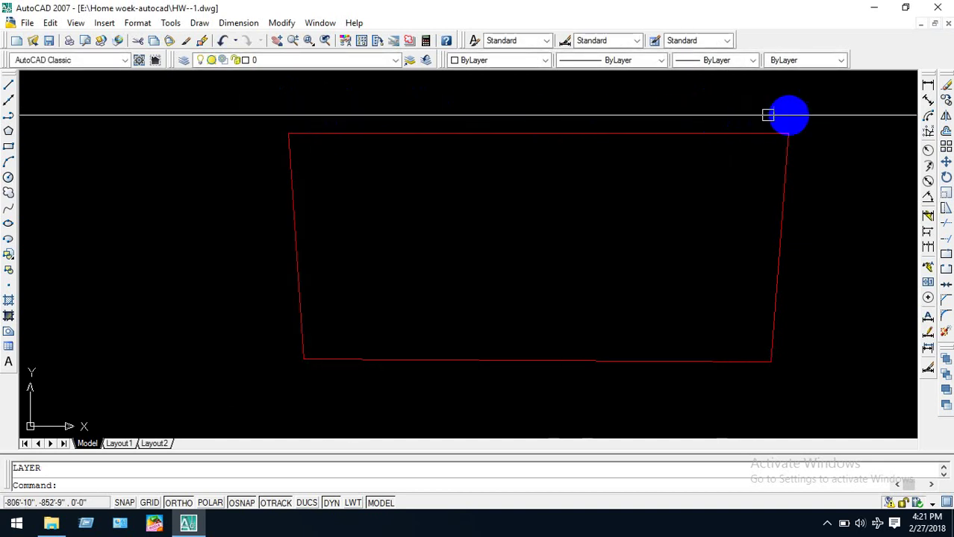
pyautogui.click(806, 114)
pyautogui.click(251, 397)
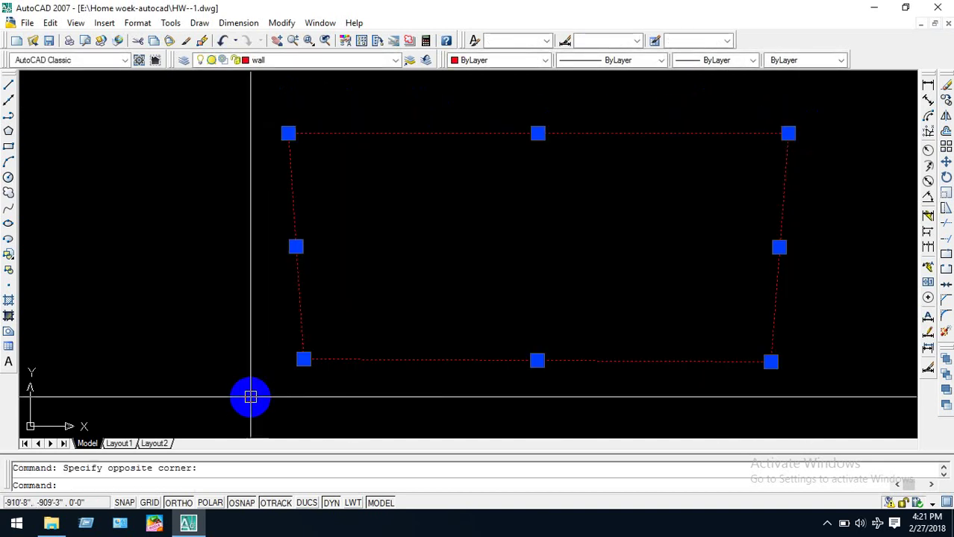
pyautogui.click(311, 64)
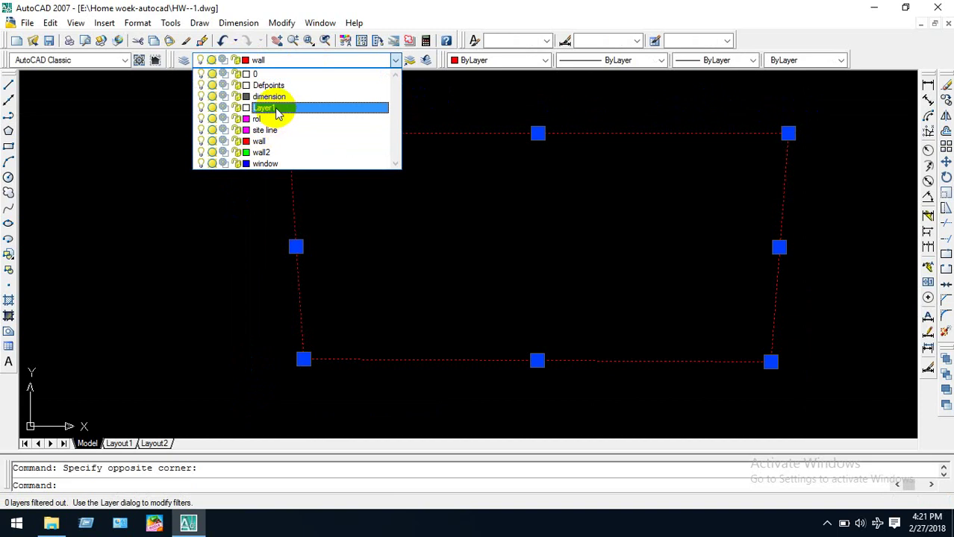
pyautogui.click(269, 131)
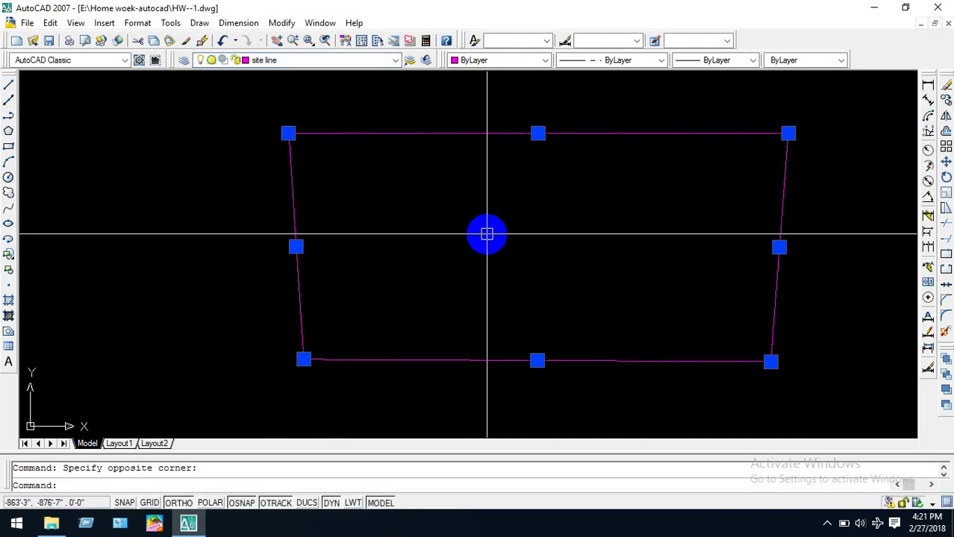
pyautogui.press('Escape')
pyautogui.scroll(5, 577, 125)
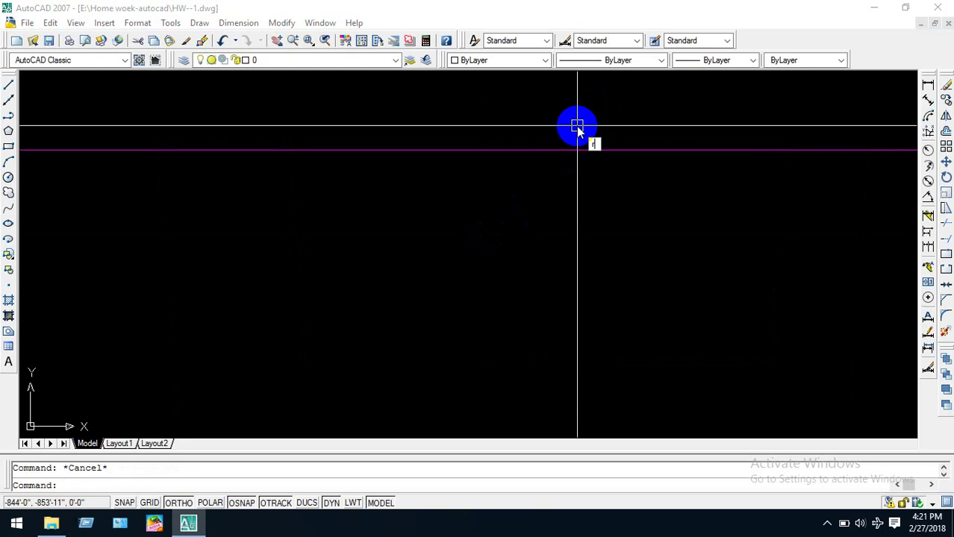
pyautogui.write('re')
pyautogui.press('Return')
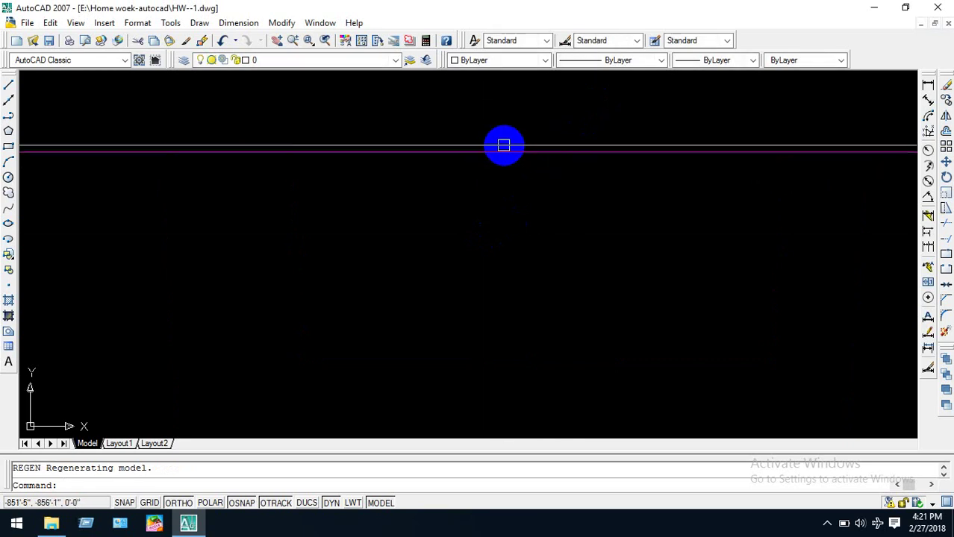
pyautogui.scroll(1, 491, 170)
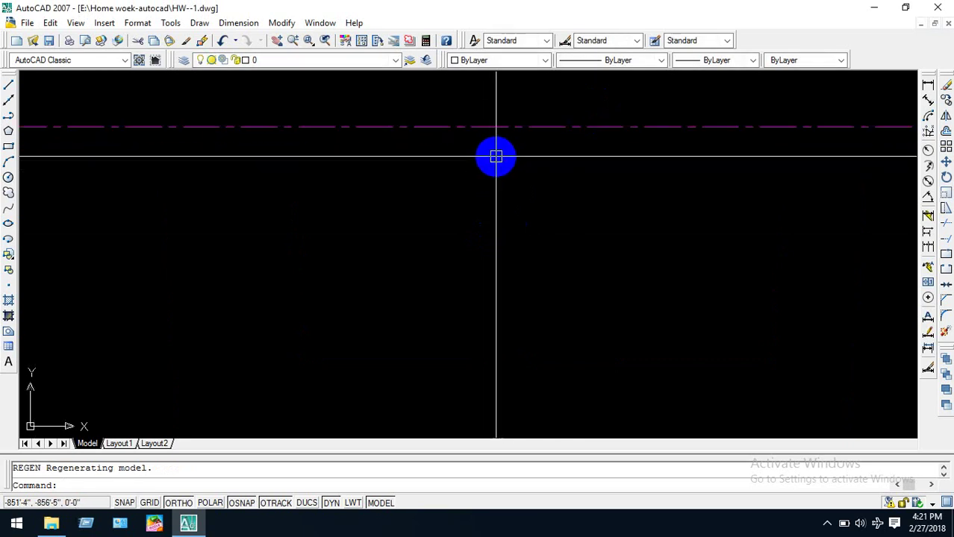
pyautogui.scroll(-3, 495, 156)
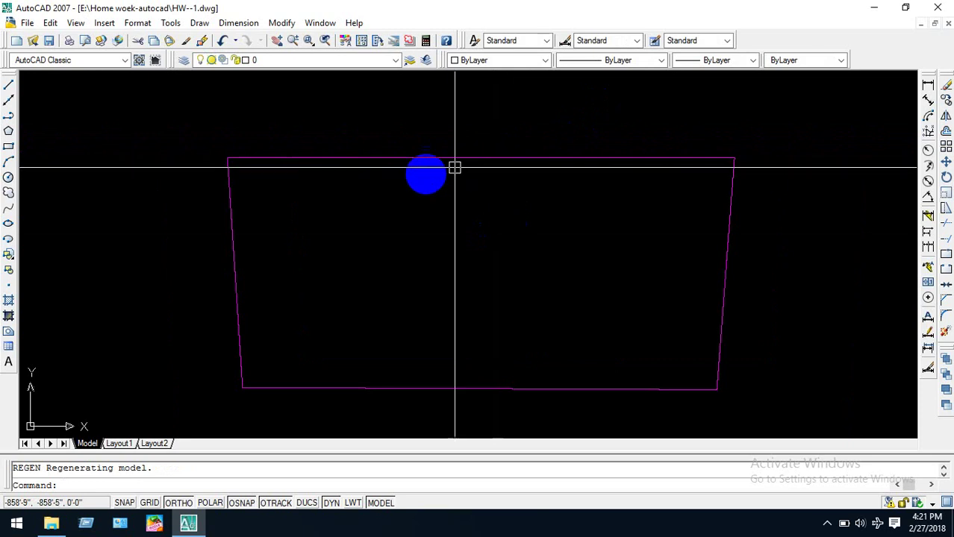
pyautogui.scroll(5, 440, 161)
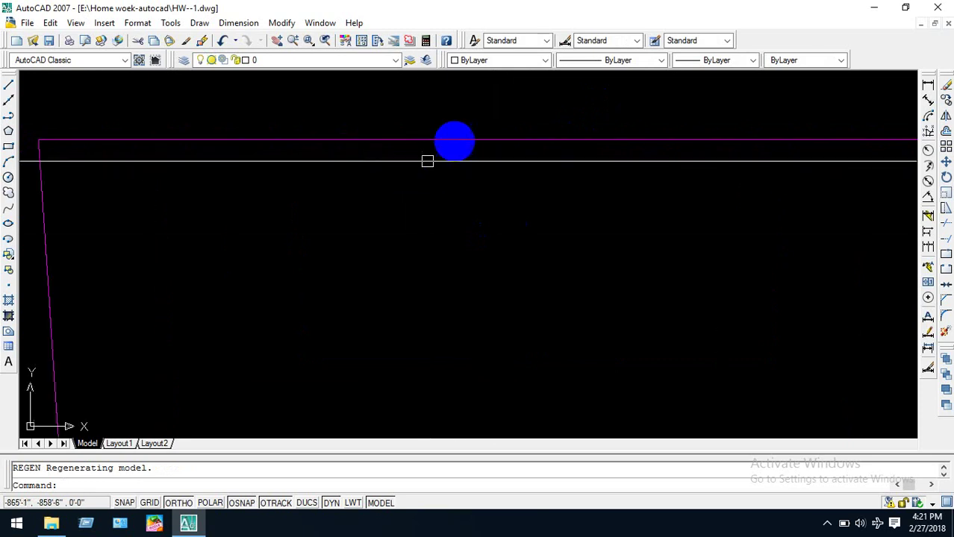
pyautogui.click(453, 126)
pyautogui.press('Escape')
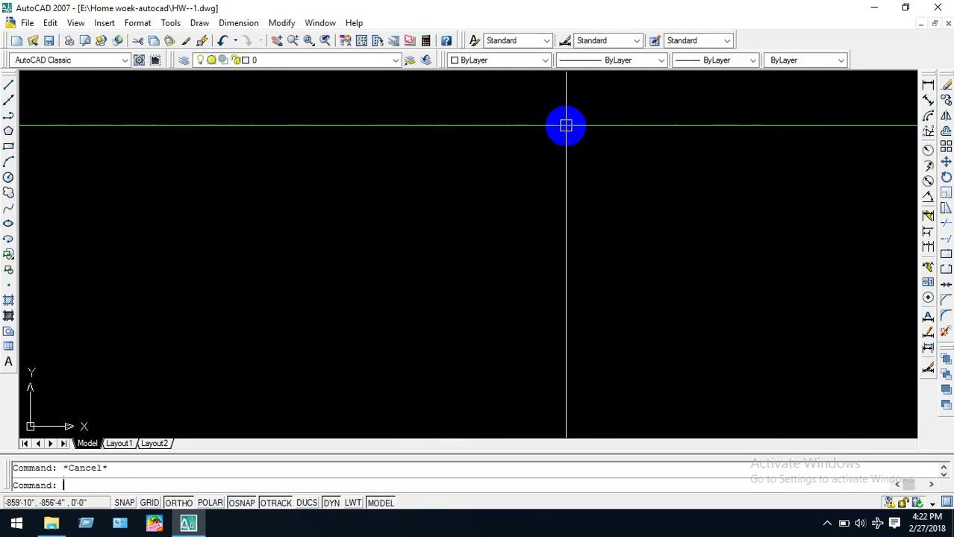
pyautogui.scroll(-2, 502, 107)
pyautogui.click(503, 109)
# Set the top edge line's linetype scale to 20 in its Properties.
pyautogui.doubleClick(503, 109)
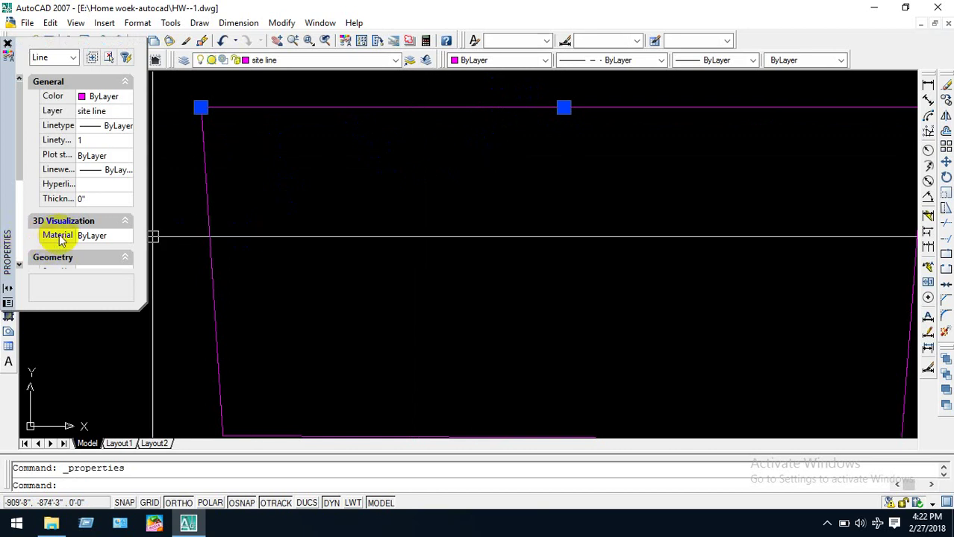
pyautogui.click(125, 81)
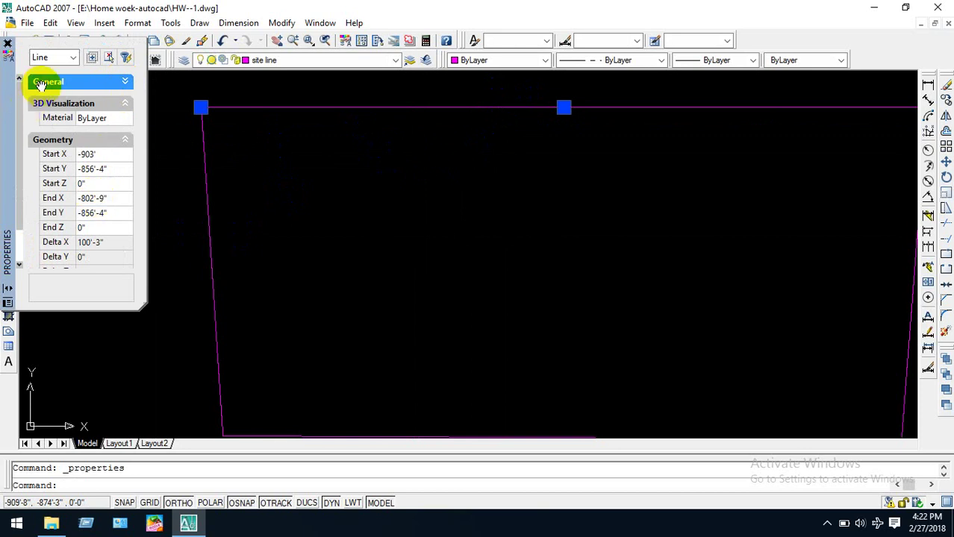
pyautogui.click(123, 81)
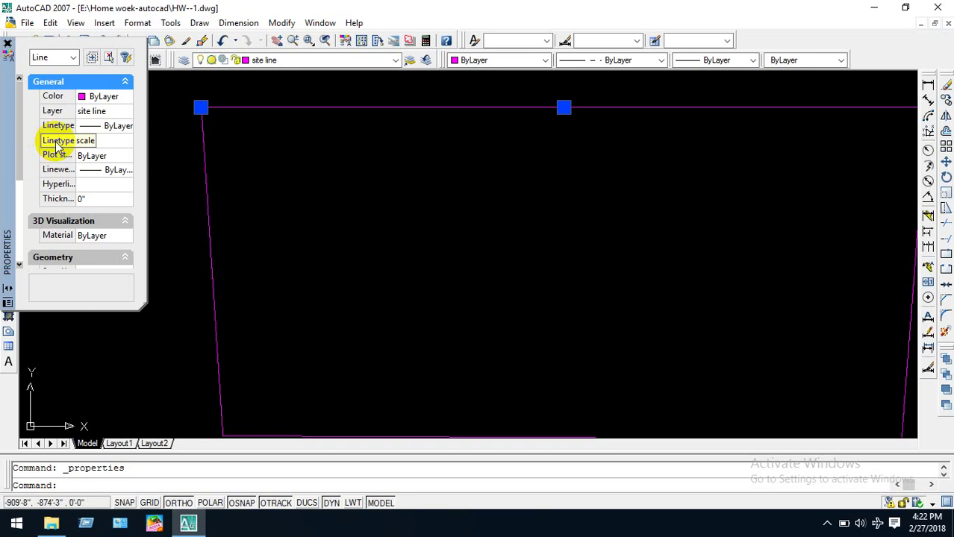
pyautogui.click(112, 138)
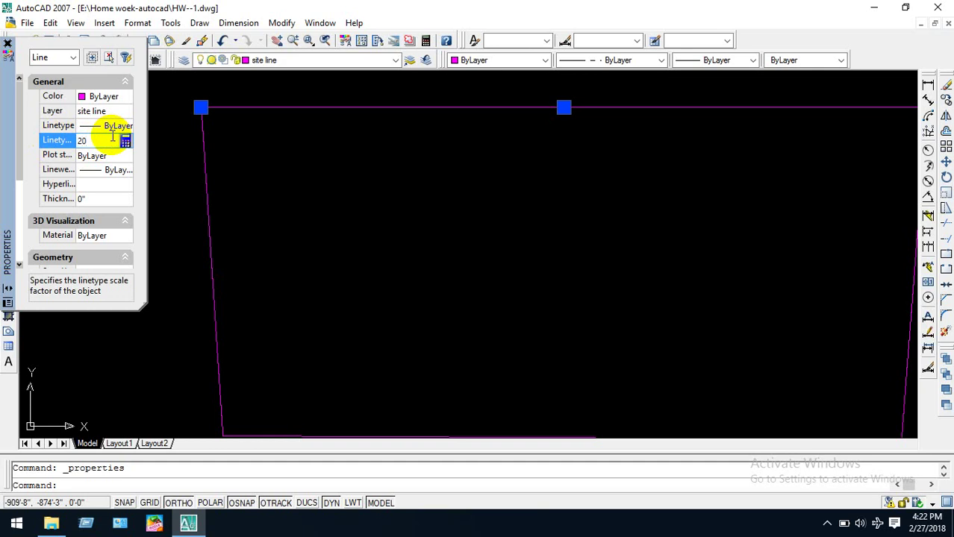
pyautogui.press('Return')
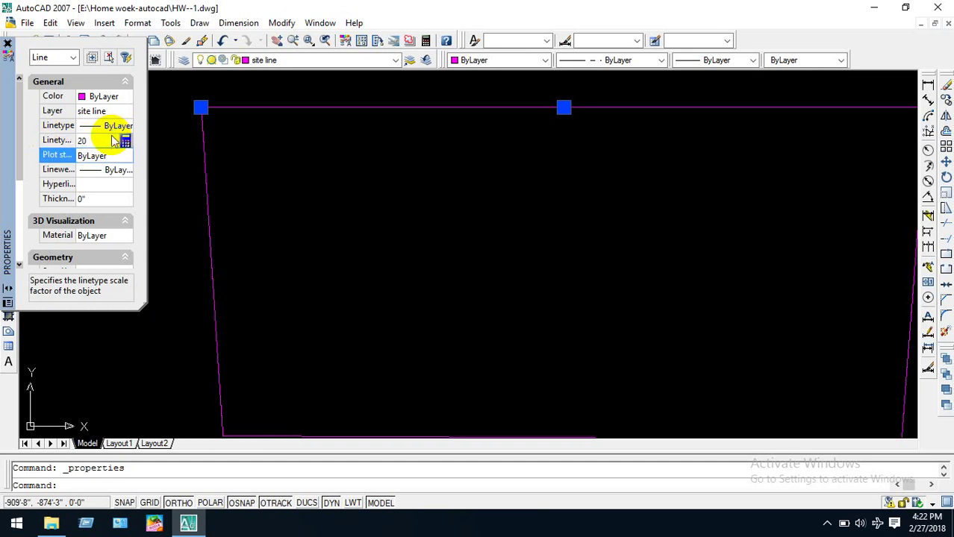
pyautogui.press('Escape')
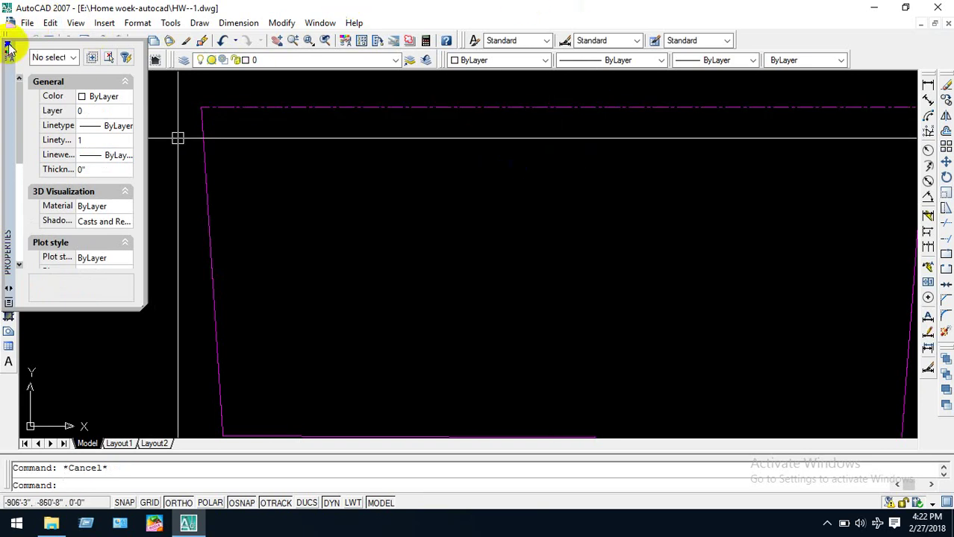
# Use MA to copy the top edge's properties onto every edge of the trapezoid.
pyautogui.scroll(-8, 285, 118)
pyautogui.scroll(5, 278, 117)
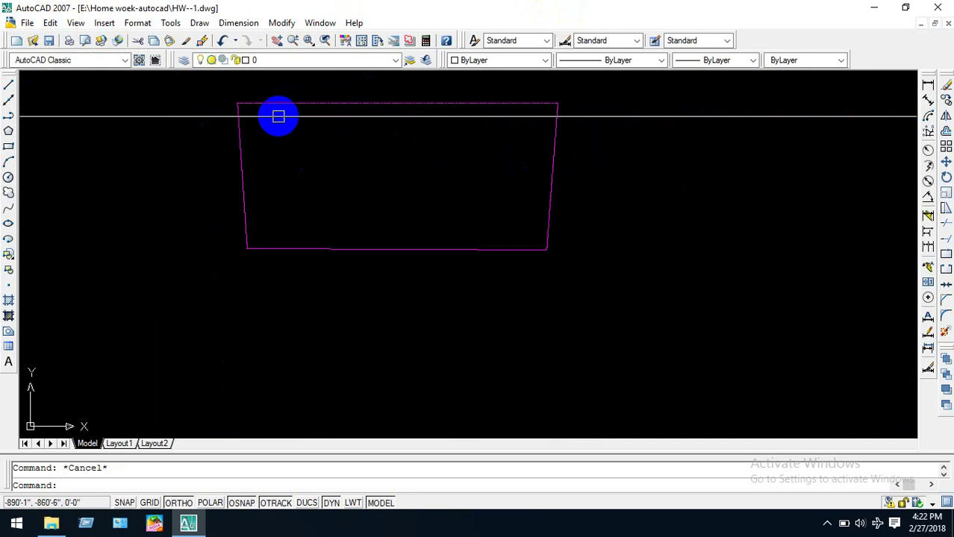
pyautogui.scroll(2, 278, 117)
pyautogui.scroll(3, 283, 105)
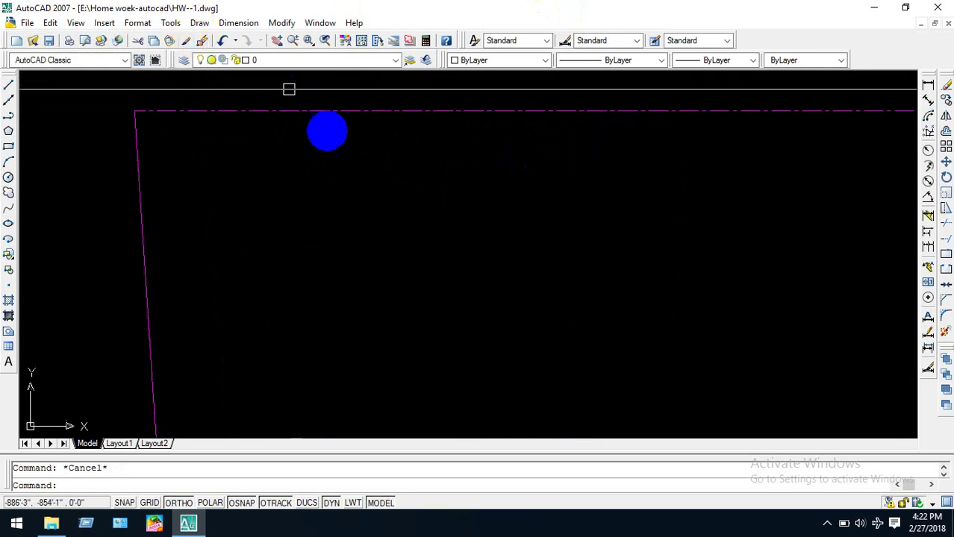
pyautogui.scroll(-3, 289, 89)
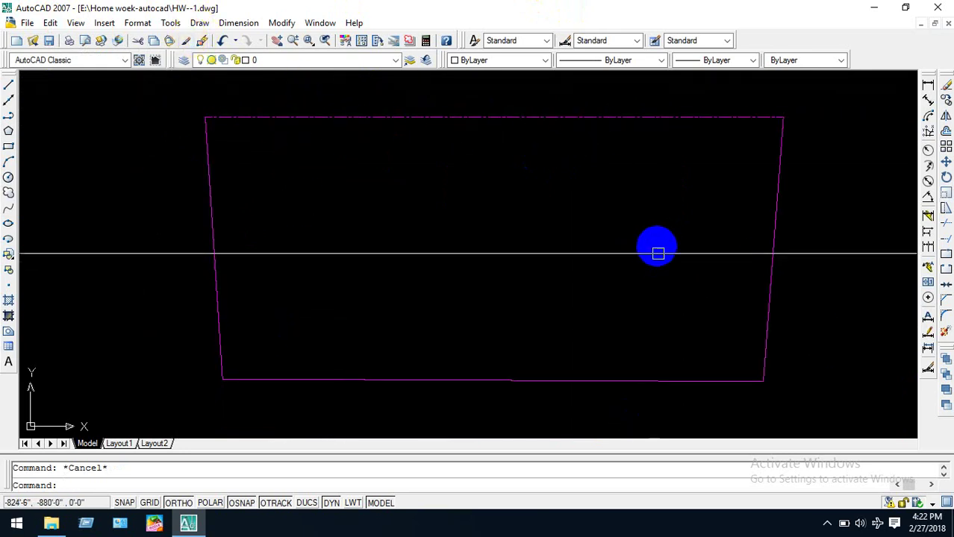
pyautogui.write('m')
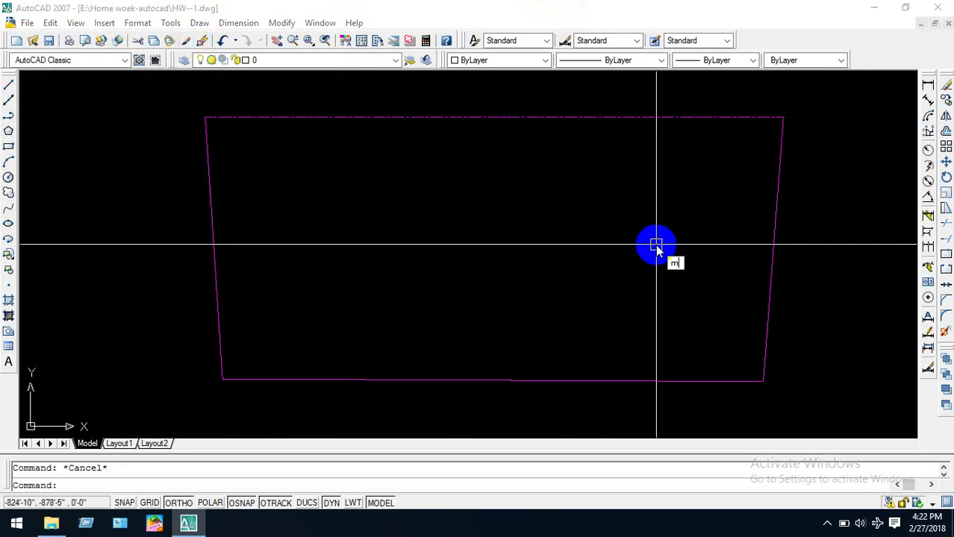
pyautogui.write('a')
pyautogui.press('Return')
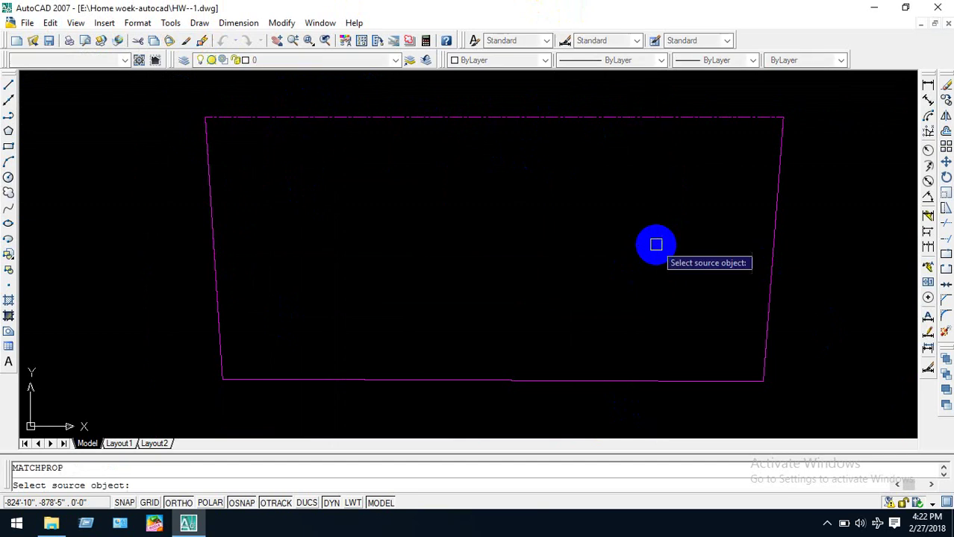
pyautogui.click(451, 118)
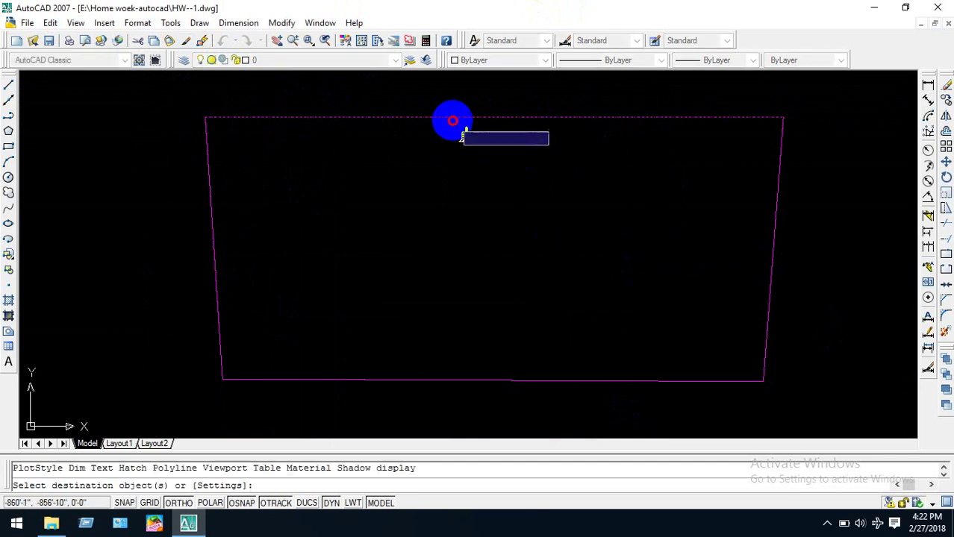
pyautogui.click(823, 93)
pyautogui.click(173, 412)
pyautogui.press('Return')
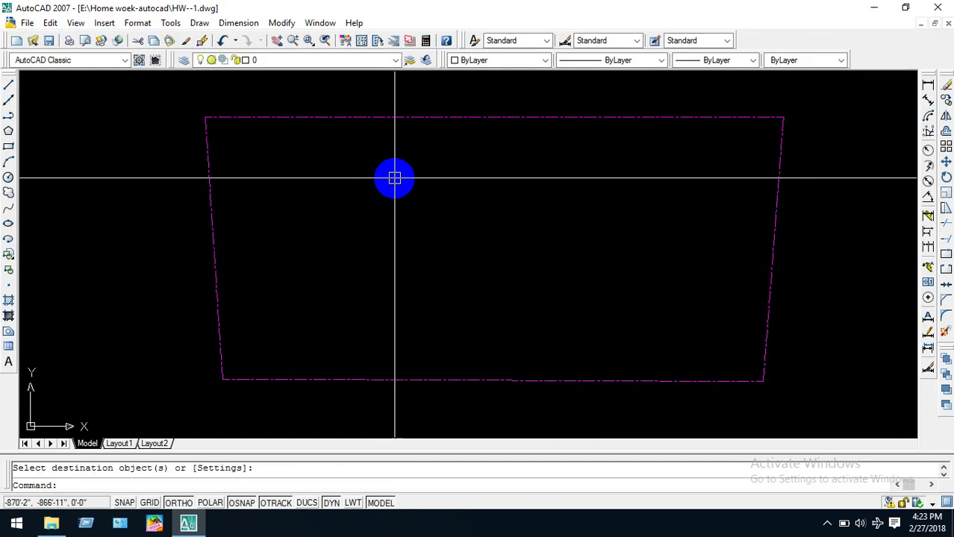
pyautogui.scroll(-4, 522, 112)
pyautogui.scroll(2, 614, 120)
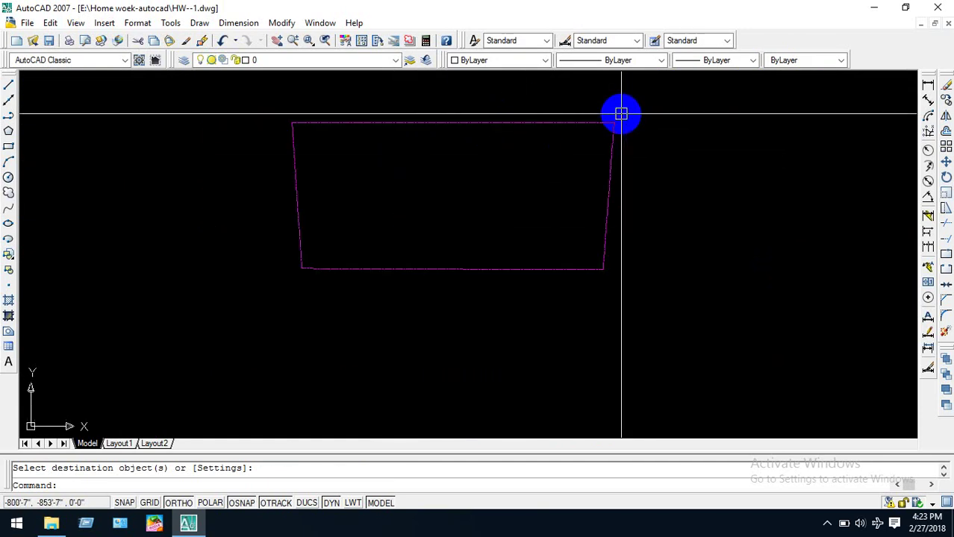
pyautogui.scroll(3, 303, 144)
pyautogui.scroll(-4, 307, 147)
pyautogui.scroll(3, 418, 118)
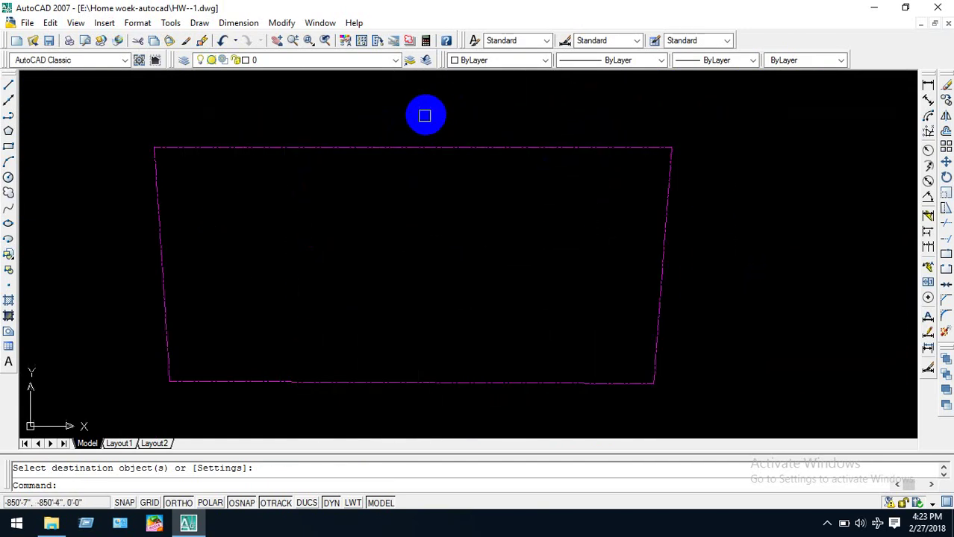
pyautogui.scroll(-4, 421, 123)
pyautogui.scroll(2, 421, 133)
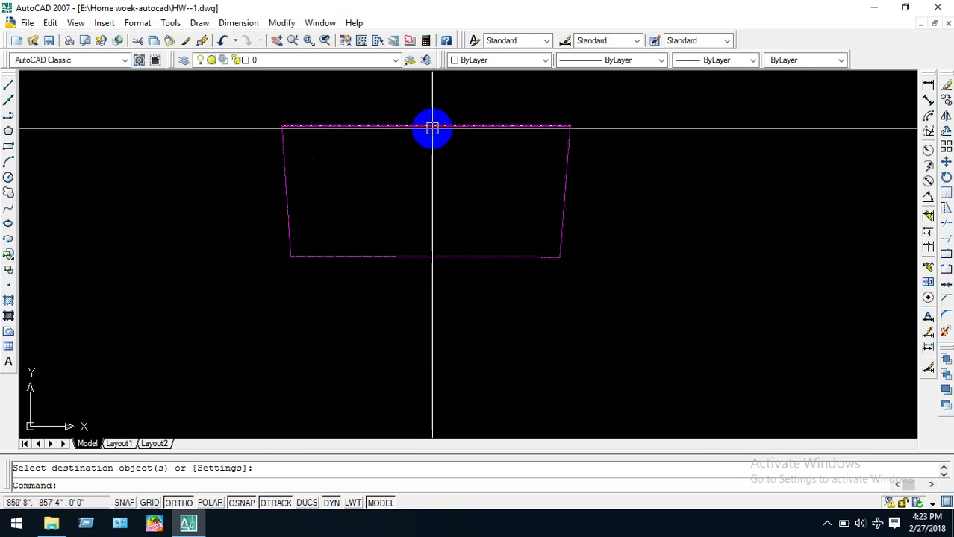
pyautogui.scroll(2, 315, 128)
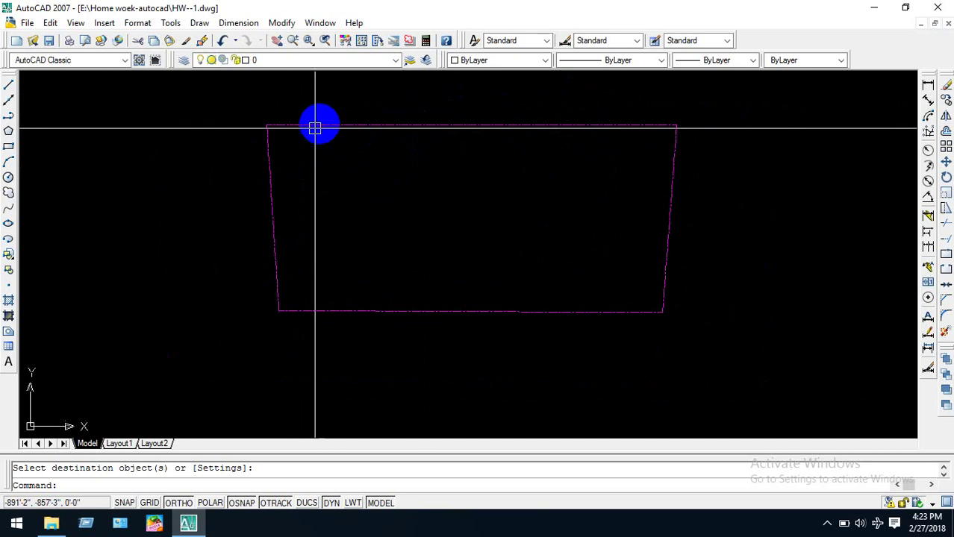
pyautogui.scroll(-1, 248, 99)
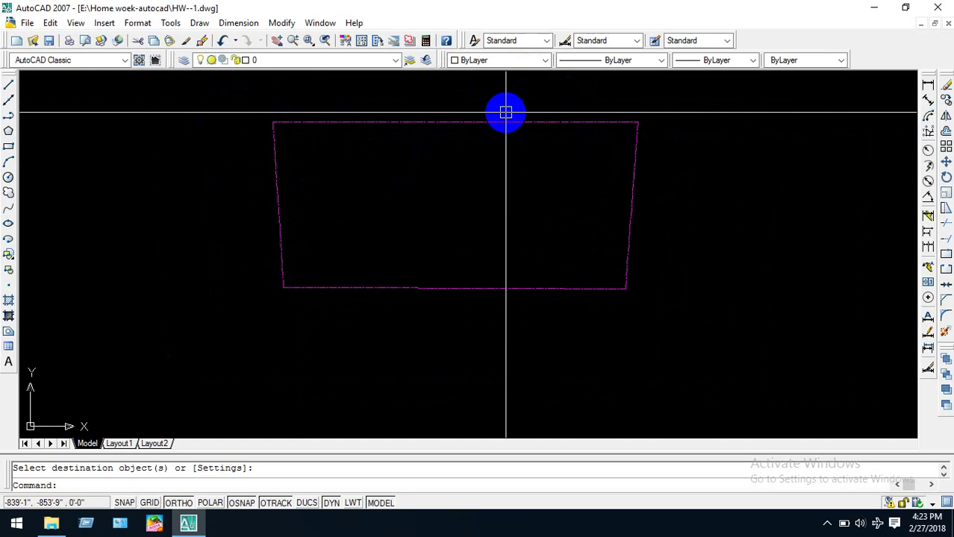
# Offset the site outline's right edge 20' to the right.
pyautogui.write('o')
pyautogui.press('Return')
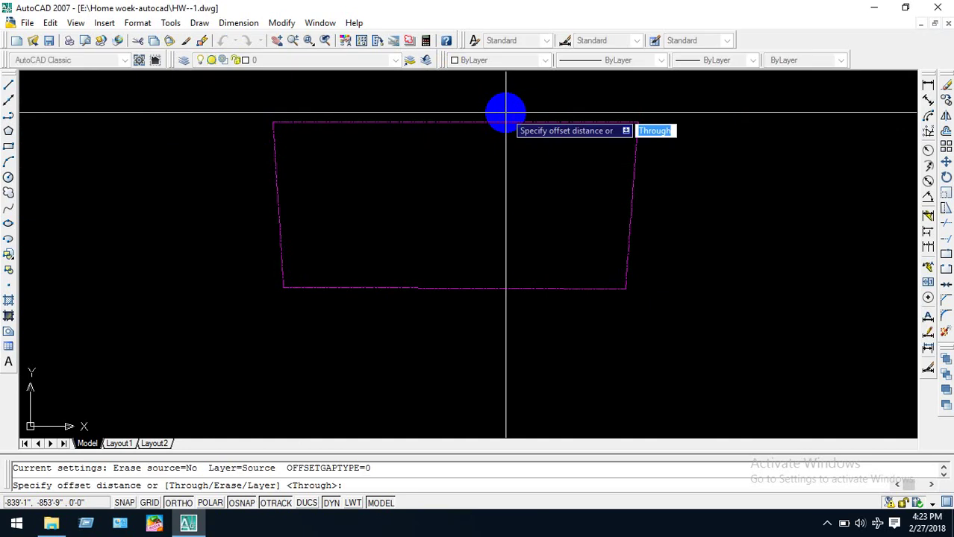
pyautogui.write('2')
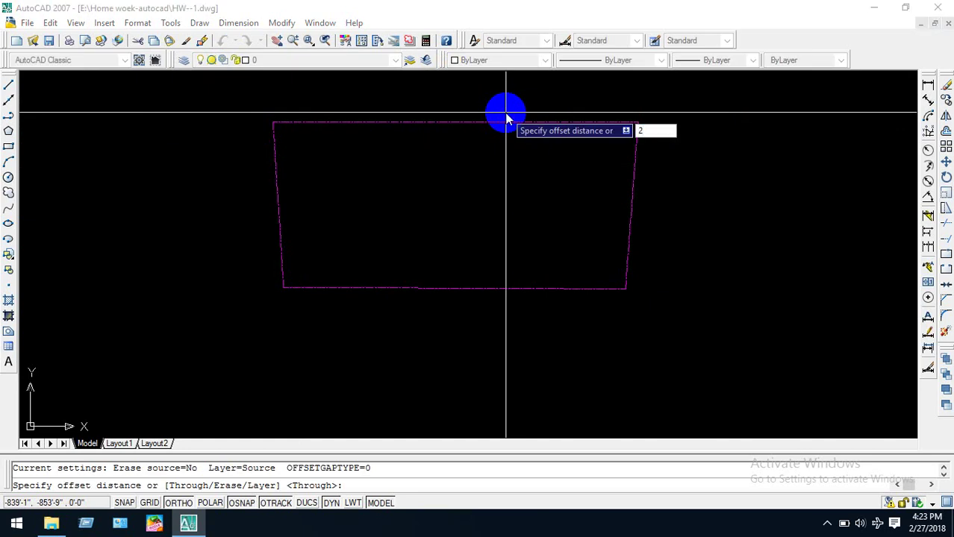
pyautogui.write('0')
pyautogui.press('Return')
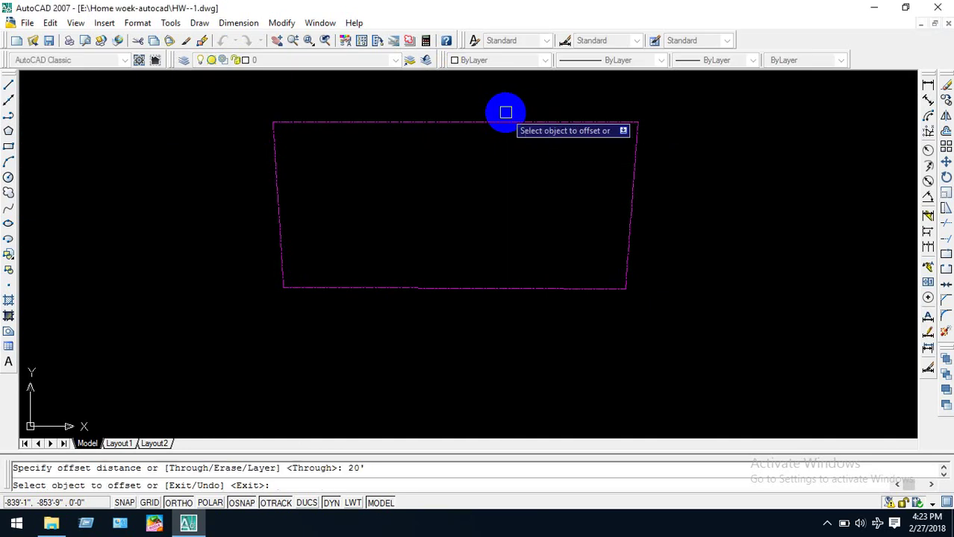
pyautogui.click(635, 186)
pyautogui.click(821, 201)
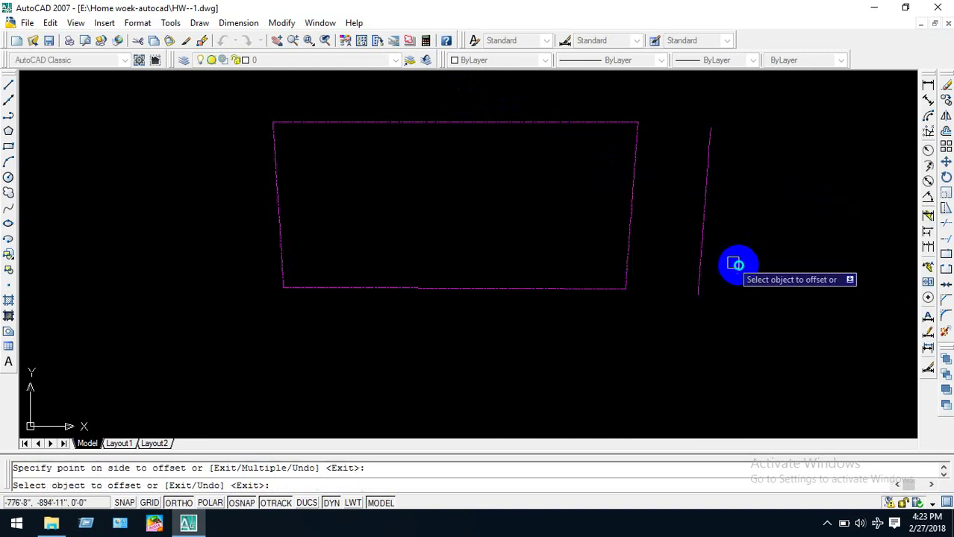
pyautogui.press('Return')
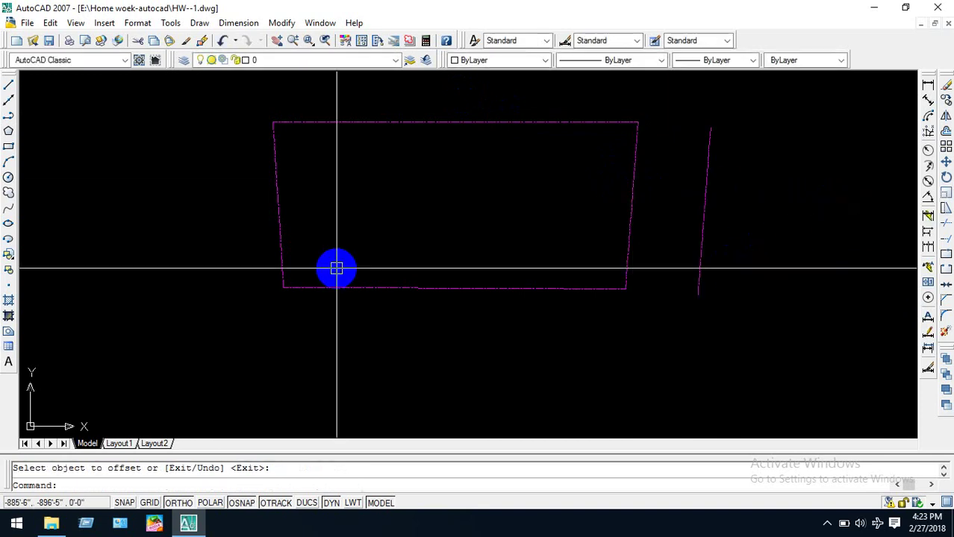
# Offset the site outline's bottom edge 8' downward.
pyautogui.write('o')
pyautogui.press('Return')
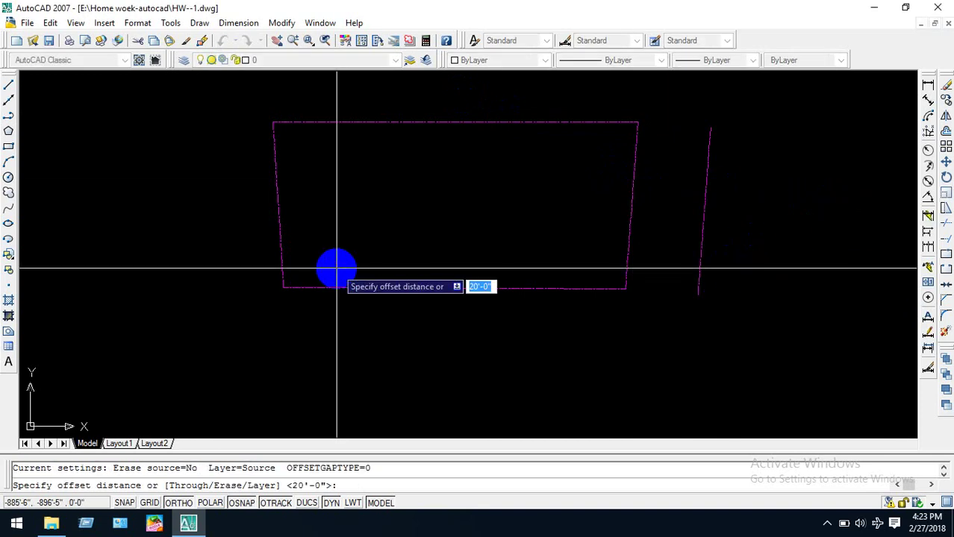
pyautogui.write('8')
pyautogui.press('Return')
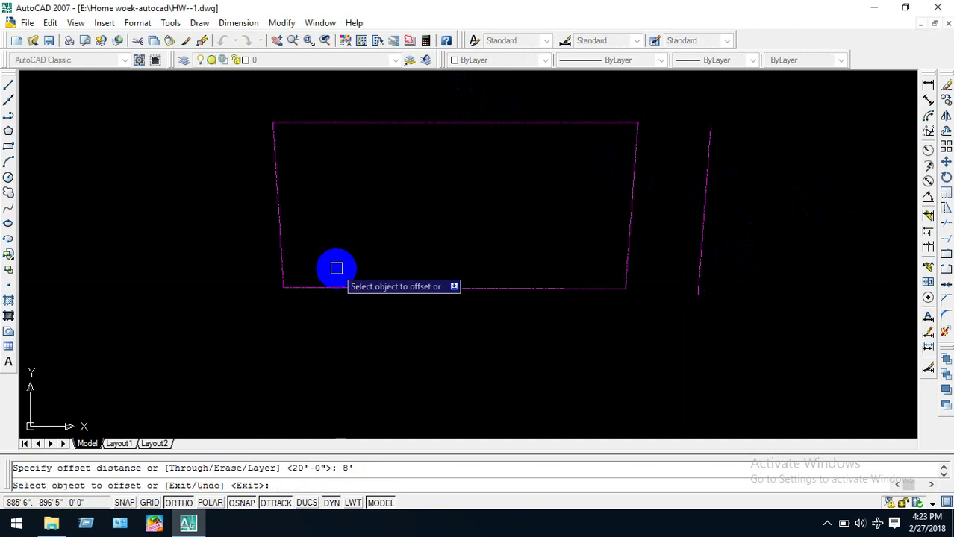
pyautogui.click(449, 288)
pyautogui.click(465, 339)
pyautogui.press('Return')
pyautogui.scroll(-6, 532, 270)
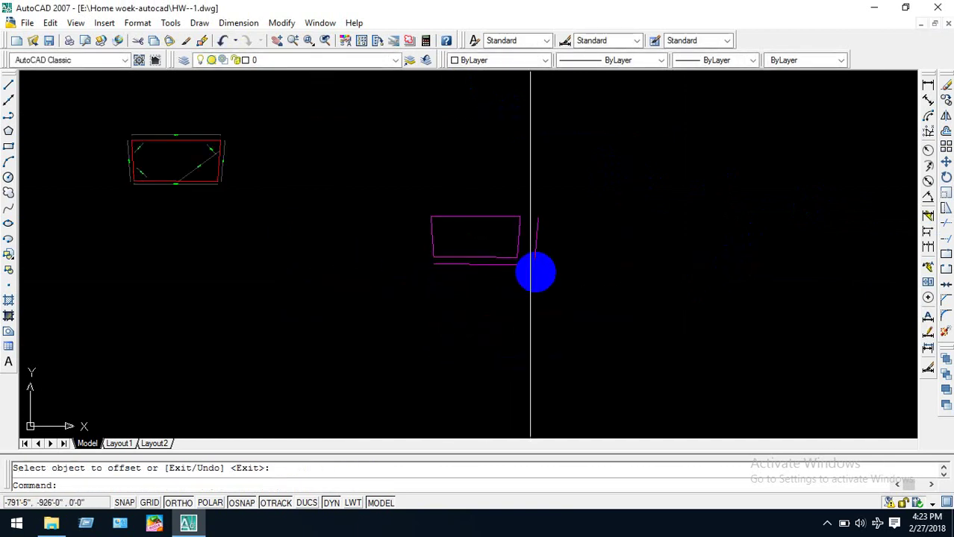
pyautogui.scroll(5, 481, 257)
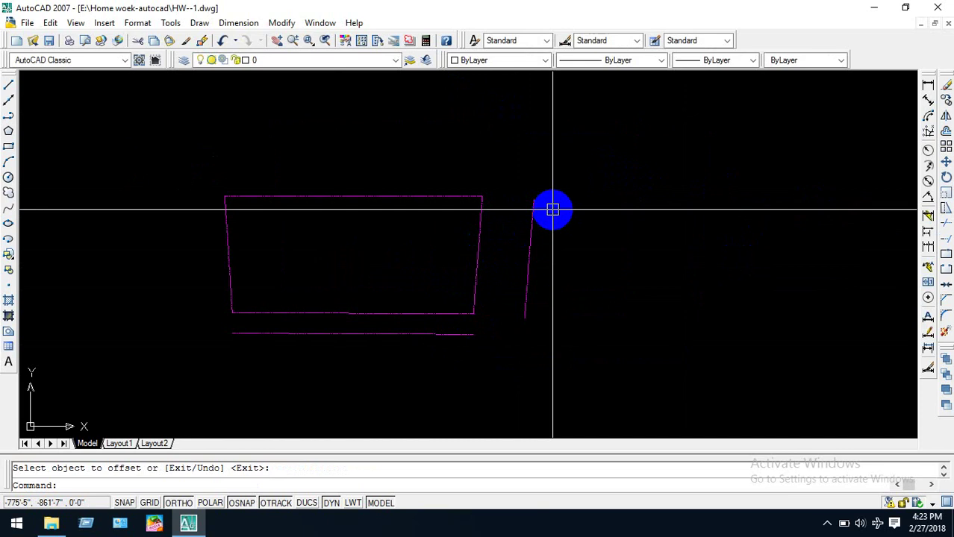
pyautogui.write('l')
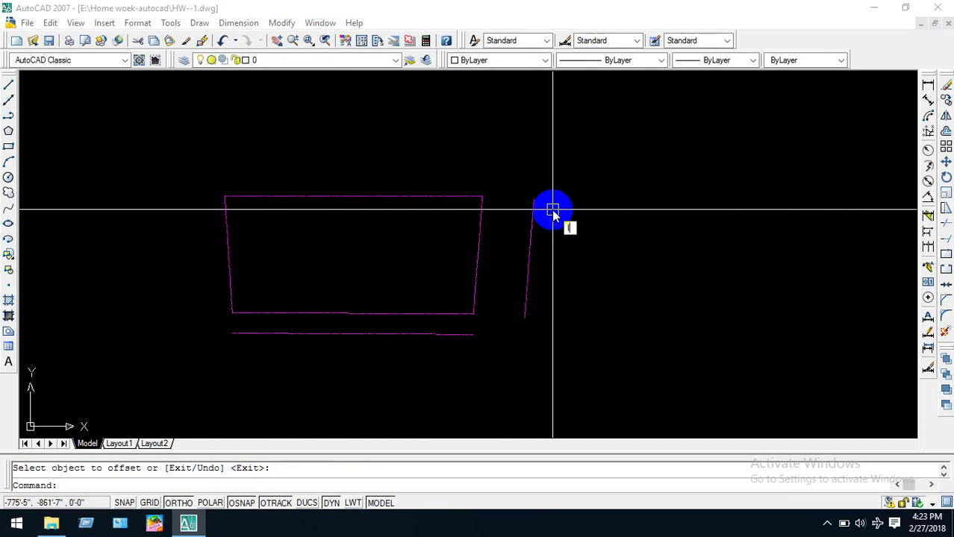
pyautogui.press('Return')
# Draw white boundary lines above, below and to the left of the site outline.
pyautogui.click(467, 151)
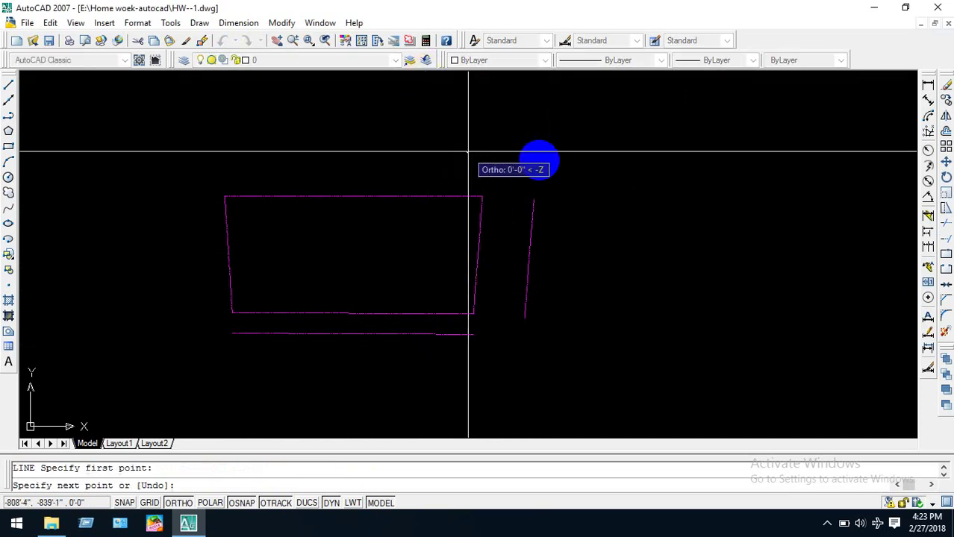
pyautogui.click(572, 151)
pyautogui.press('Return')
pyautogui.press('Return')
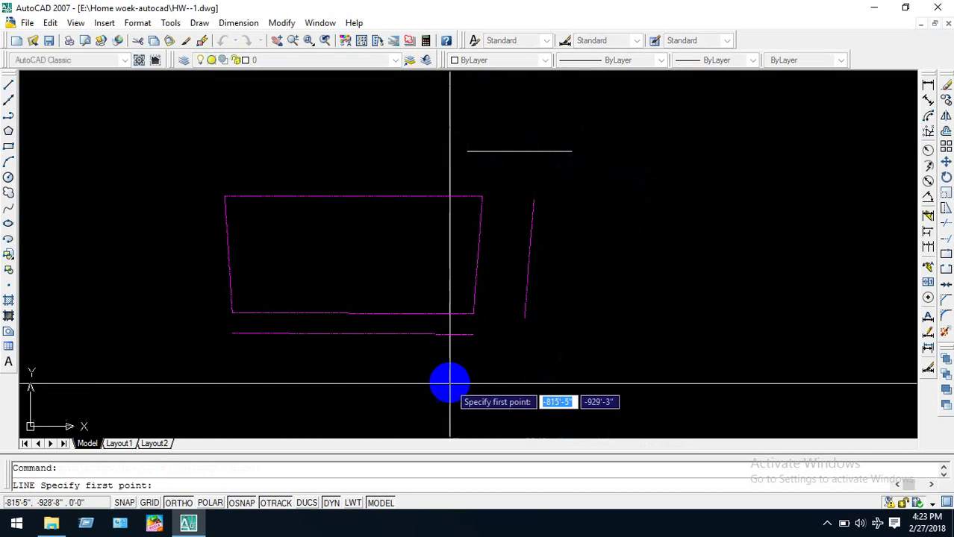
pyautogui.click(449, 382)
pyautogui.click(565, 368)
pyautogui.press('Return')
pyautogui.press('Return')
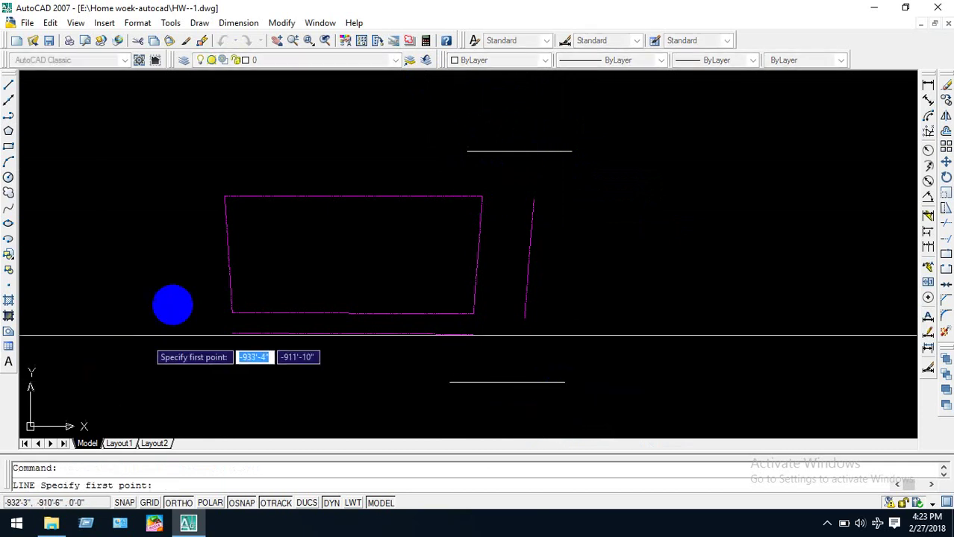
pyautogui.click(199, 298)
pyautogui.click(198, 368)
pyautogui.press('Return')
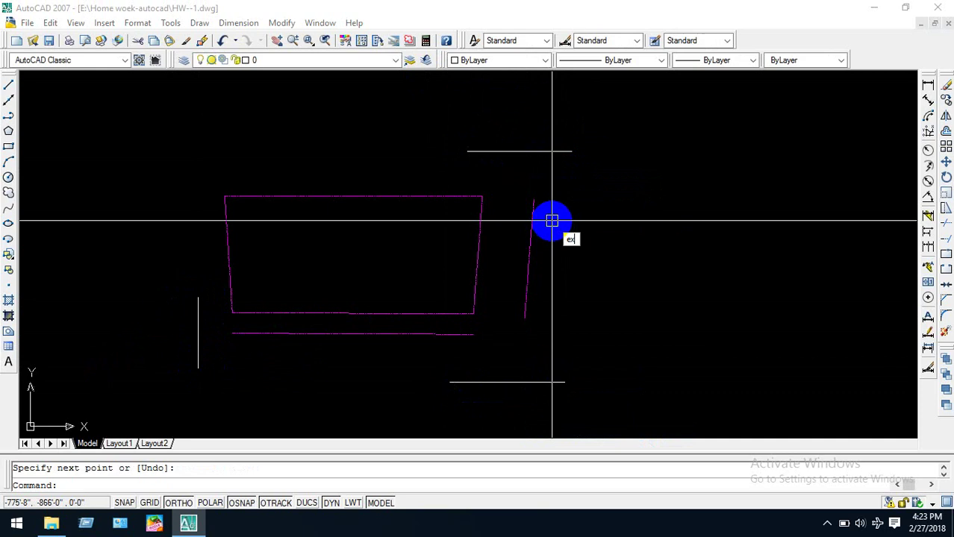
# Extend the magenta slanted line, trapezoid edge and road lines to the new boundaries.
pyautogui.write('ex')
pyautogui.press('Return')
pyautogui.press('Return')
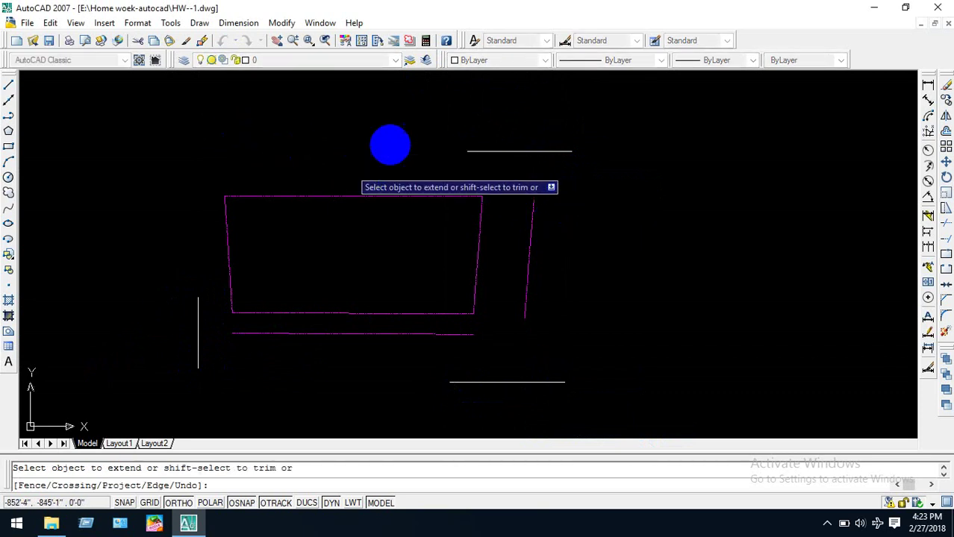
pyautogui.click(529, 211)
pyautogui.click(526, 287)
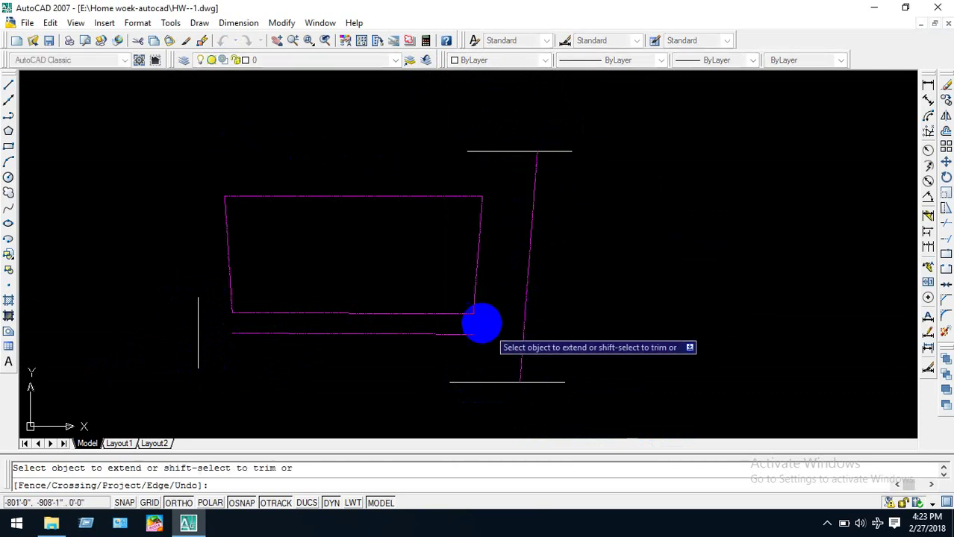
pyautogui.click(470, 295)
pyautogui.click(485, 208)
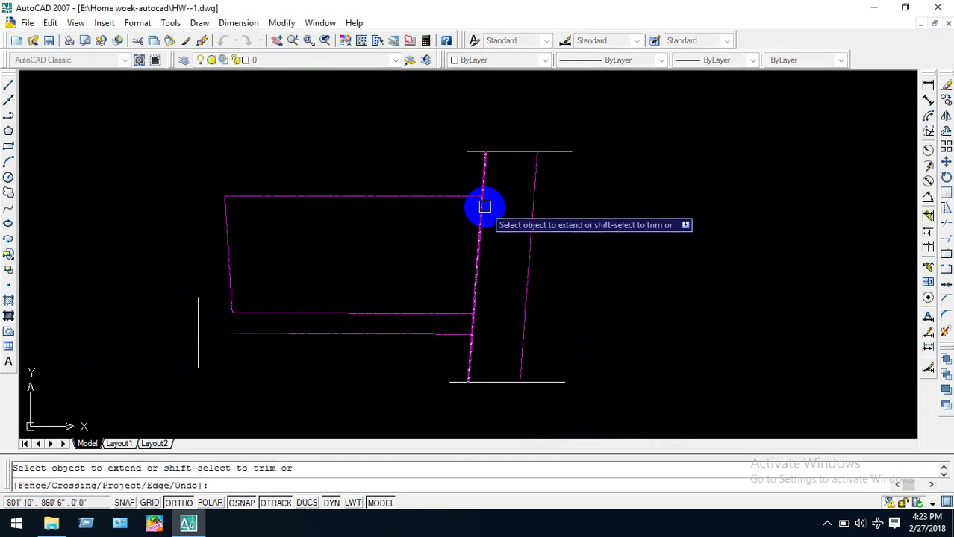
pyautogui.click(255, 332)
pyautogui.click(245, 313)
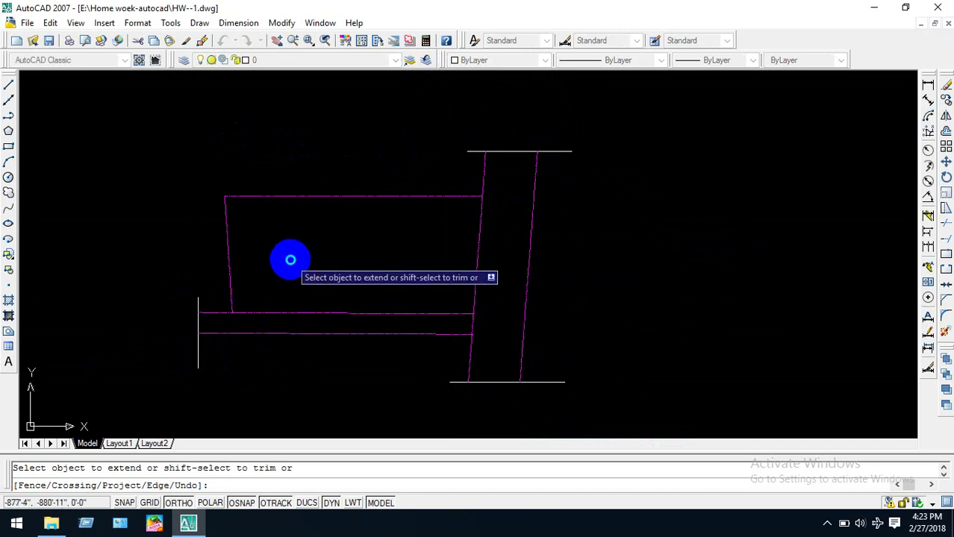
pyautogui.press('Return')
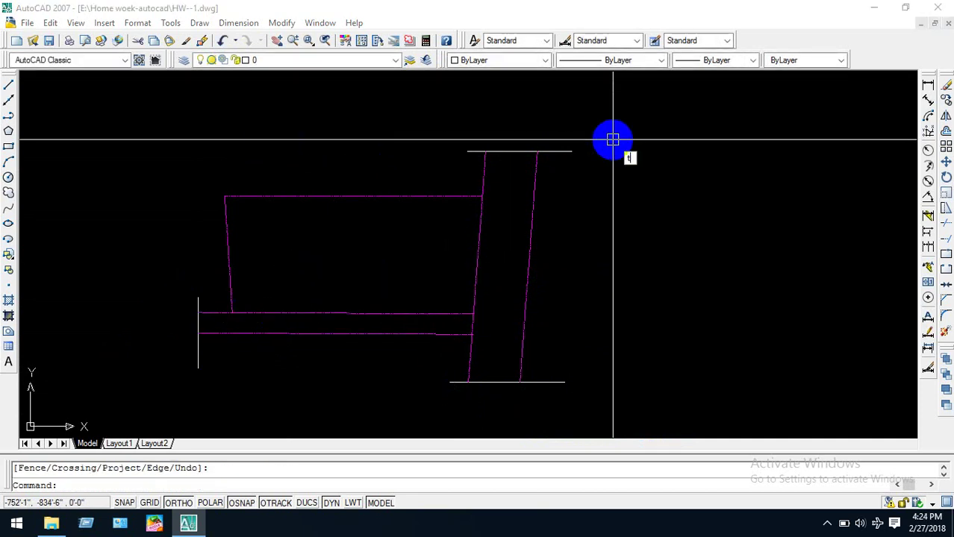
# Trim the top and bottom boundary lines' overhangs and the white stub below the road.
pyautogui.press('Return')
pyautogui.press('Return')
pyautogui.click(556, 152)
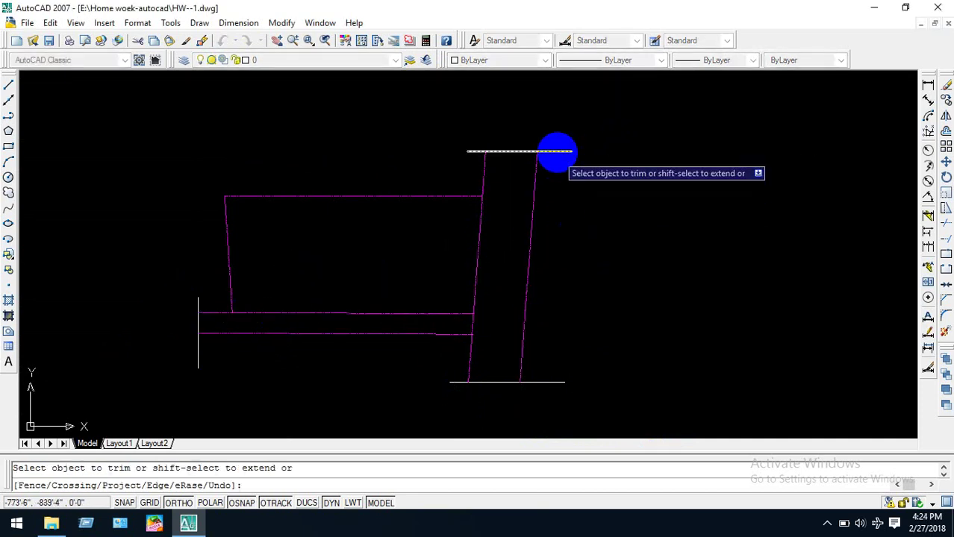
pyautogui.click(476, 151)
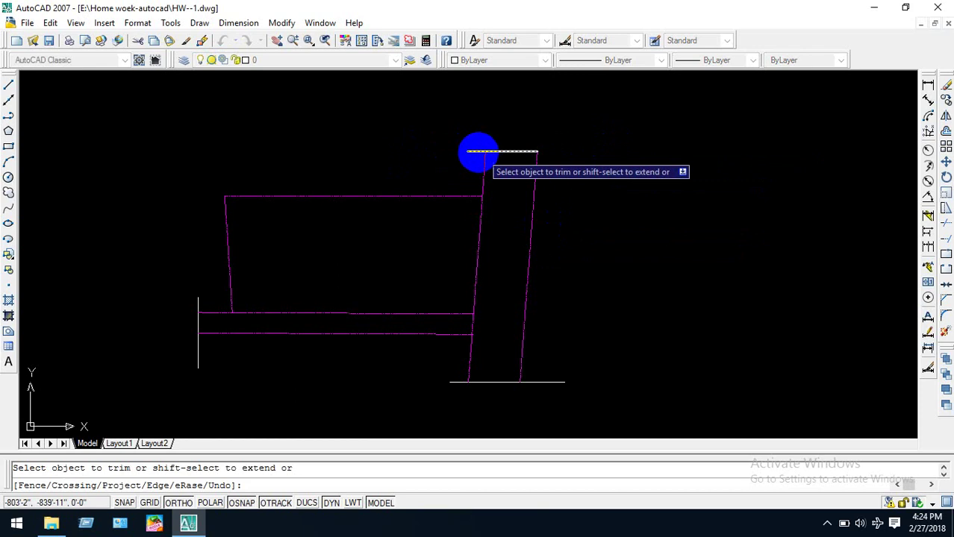
pyautogui.click(457, 382)
pyautogui.click(543, 380)
pyautogui.click(497, 381)
pyautogui.scroll(3, 472, 330)
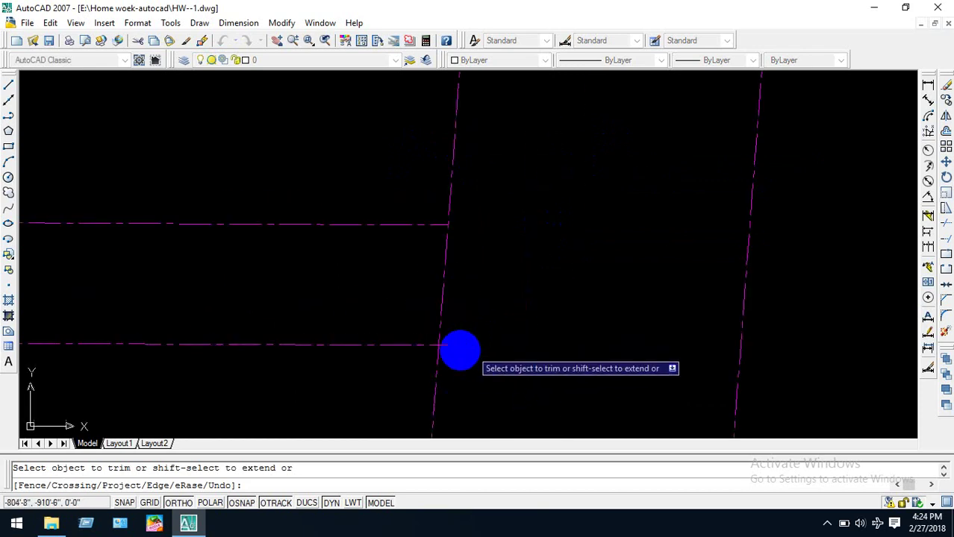
pyautogui.scroll(-3, 554, 277)
pyautogui.scroll(4, 440, 279)
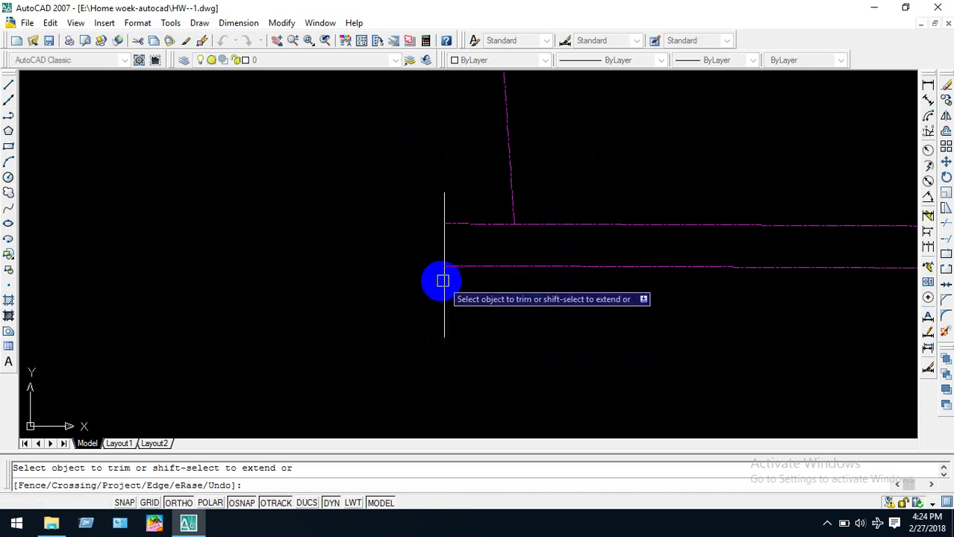
pyautogui.click(441, 288)
pyautogui.press('Return')
# Trim the road edge piece lying between the lower right road lines.
pyautogui.scroll(-3, 447, 212)
pyautogui.scroll(3, 550, 138)
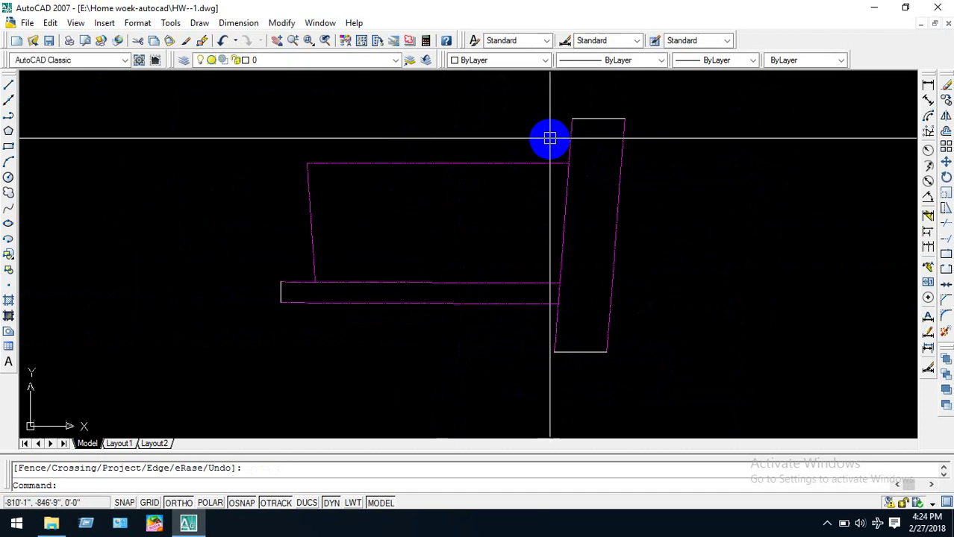
pyautogui.press('Return')
pyautogui.scroll(3, 586, 232)
pyautogui.click(542, 358)
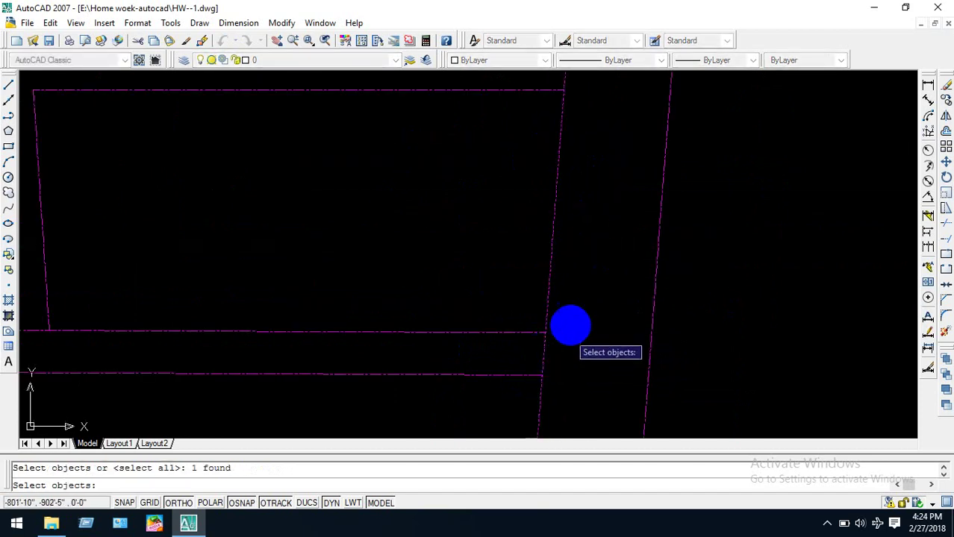
pyautogui.press('Return')
pyautogui.press('Return')
pyautogui.press('Return')
pyautogui.press('Return')
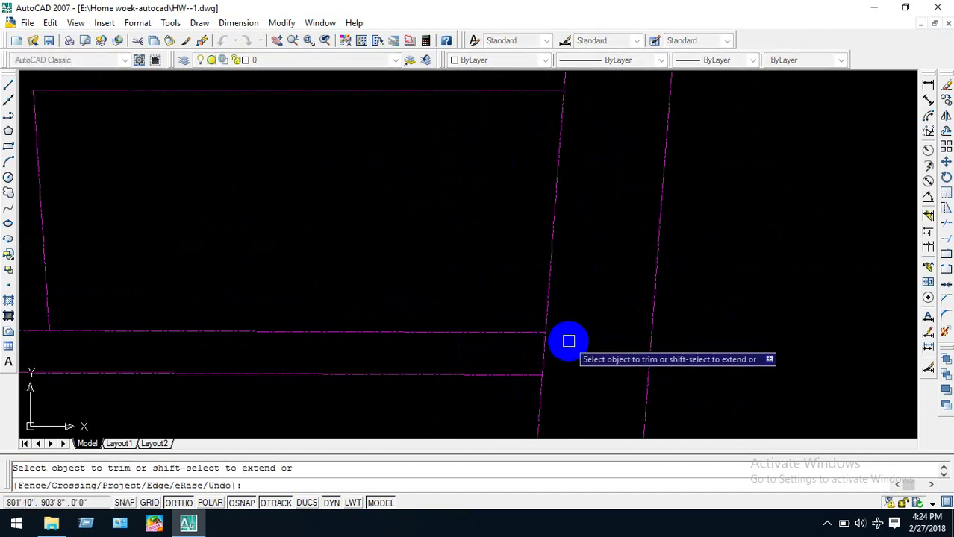
pyautogui.click(540, 350)
pyautogui.press('Return')
pyautogui.click(552, 283)
pyautogui.scroll(-5, 552, 283)
pyautogui.scroll(3, 570, 230)
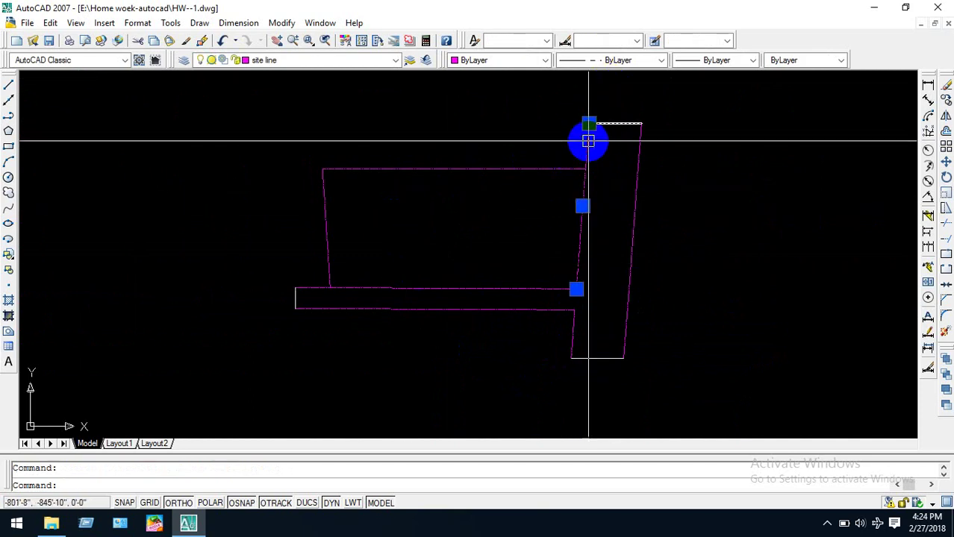
pyautogui.press('Escape')
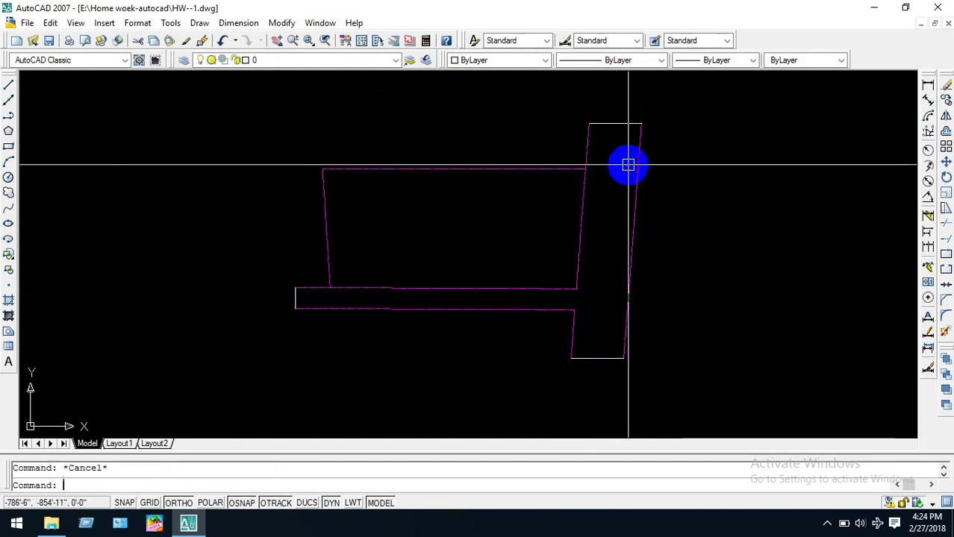
# Trim off the leftover piece of road edge on the left.
pyautogui.write('tr')
pyautogui.press('Return')
pyautogui.press('Return')
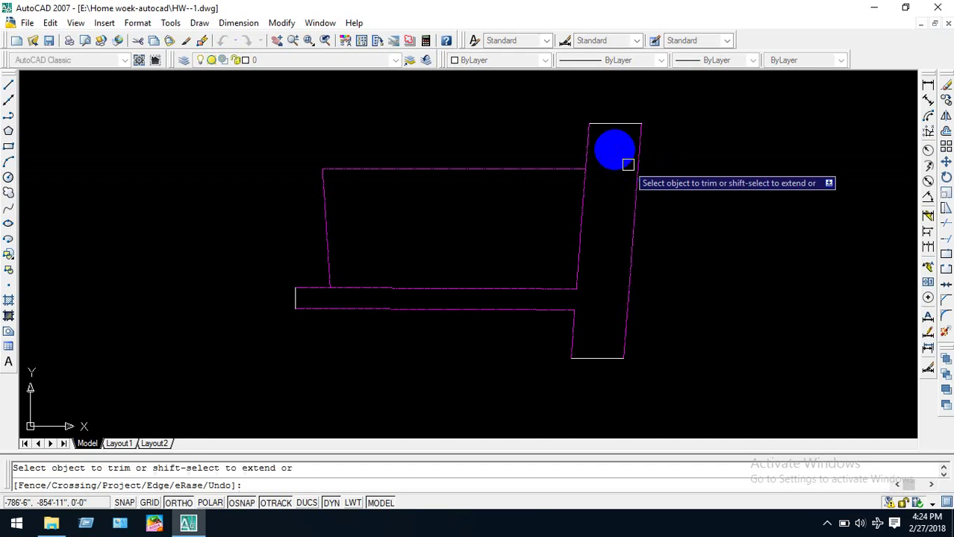
pyautogui.click(312, 287)
pyautogui.press('Return')
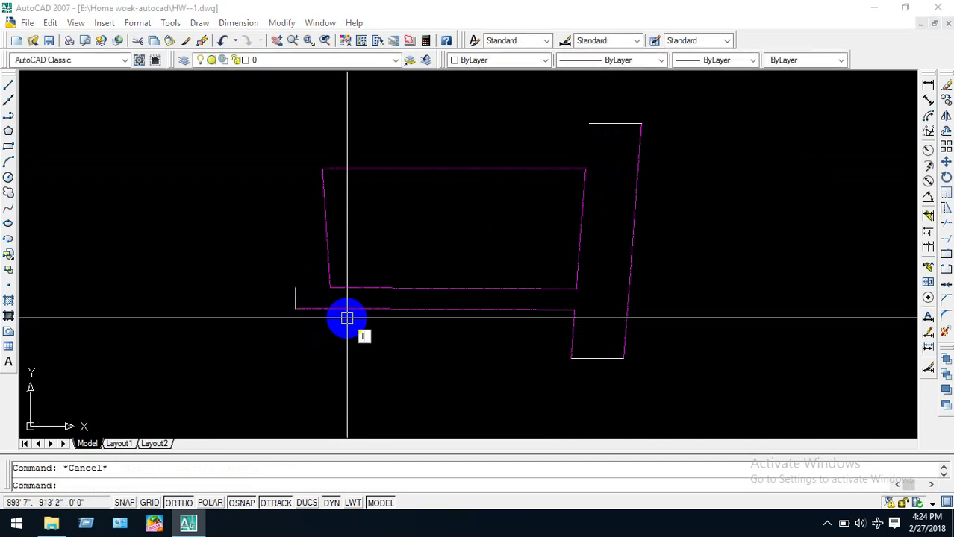
# Draw short lines closing the vertical road's top and the horizontal road's left end.
pyautogui.write('l')
pyautogui.press('Return')
pyautogui.click(589, 124)
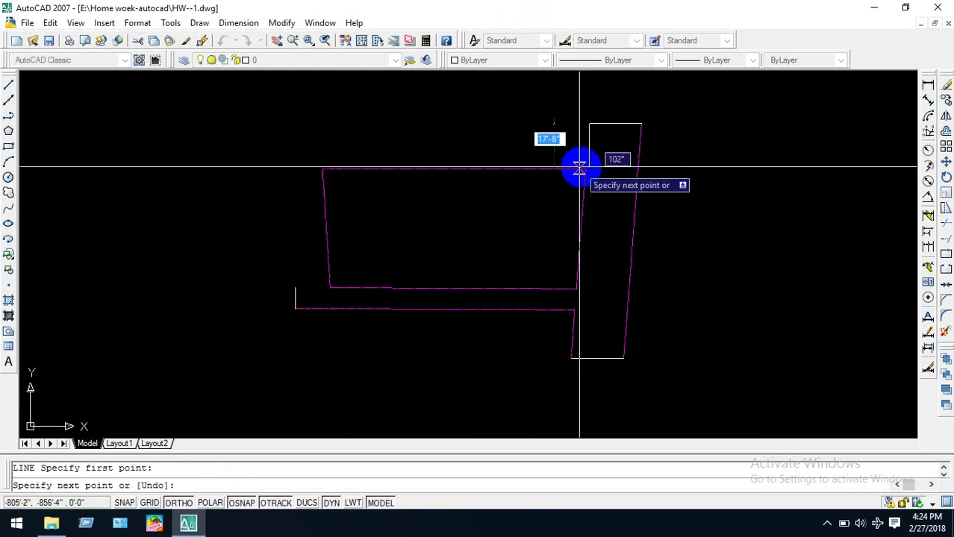
pyautogui.press('Return')
pyautogui.press('Return')
pyautogui.scroll(5, 287, 306)
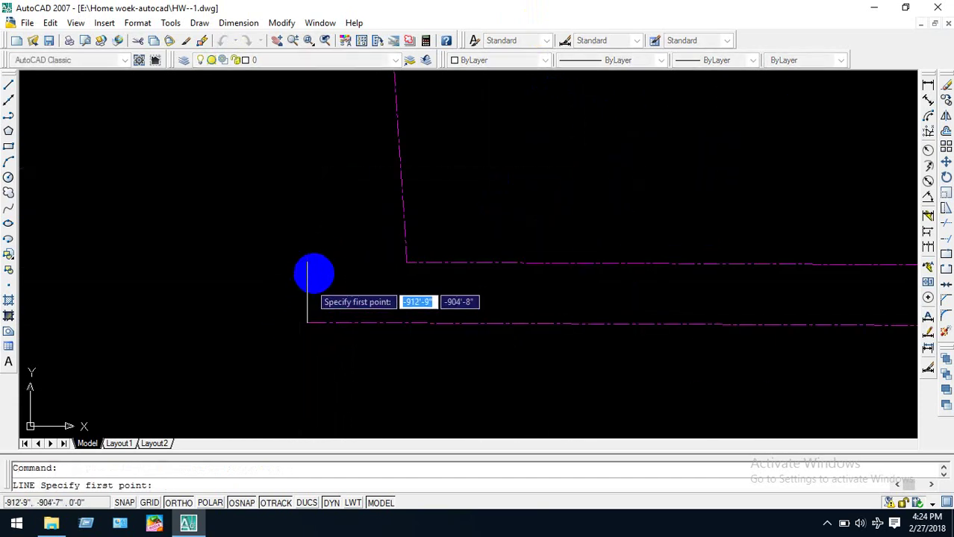
pyautogui.click(309, 262)
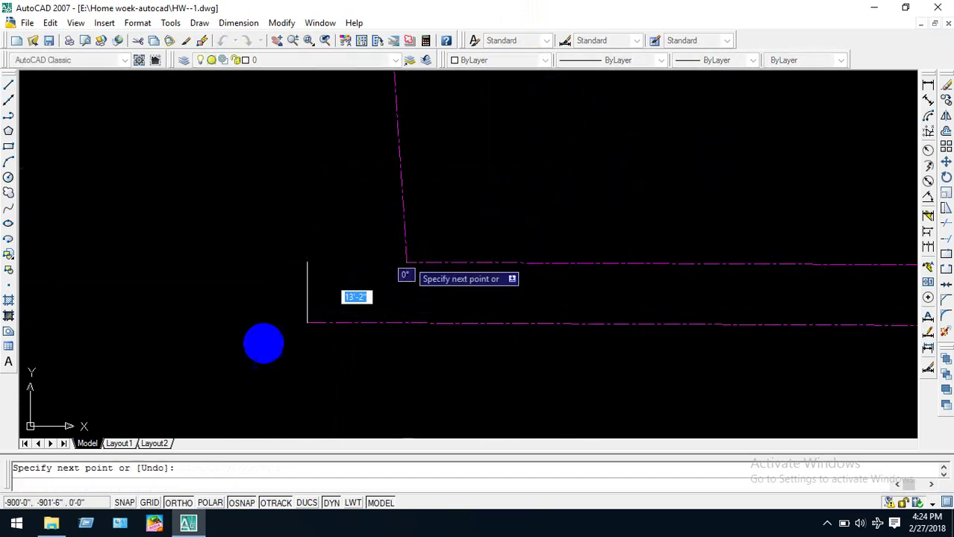
pyautogui.press('Return')
pyautogui.scroll(-3, 272, 306)
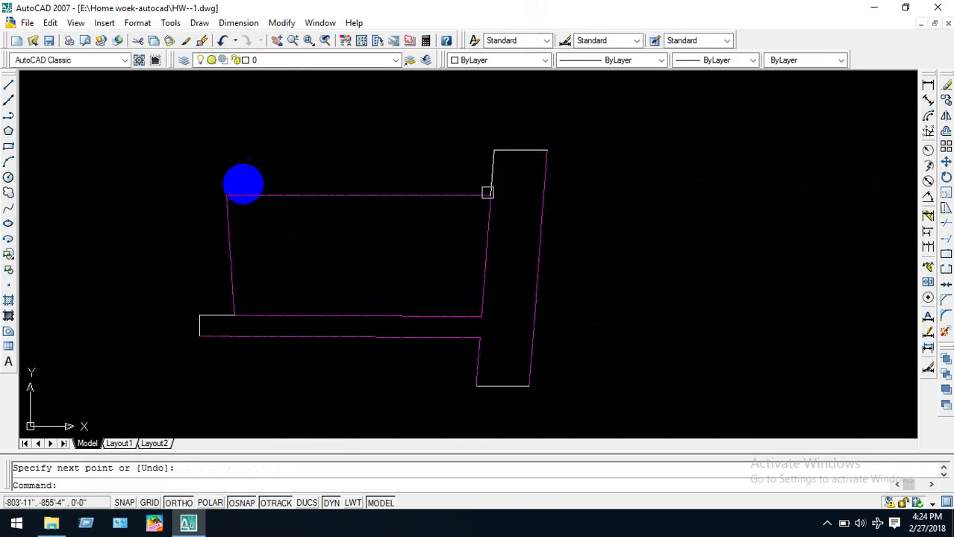
pyautogui.click(183, 60)
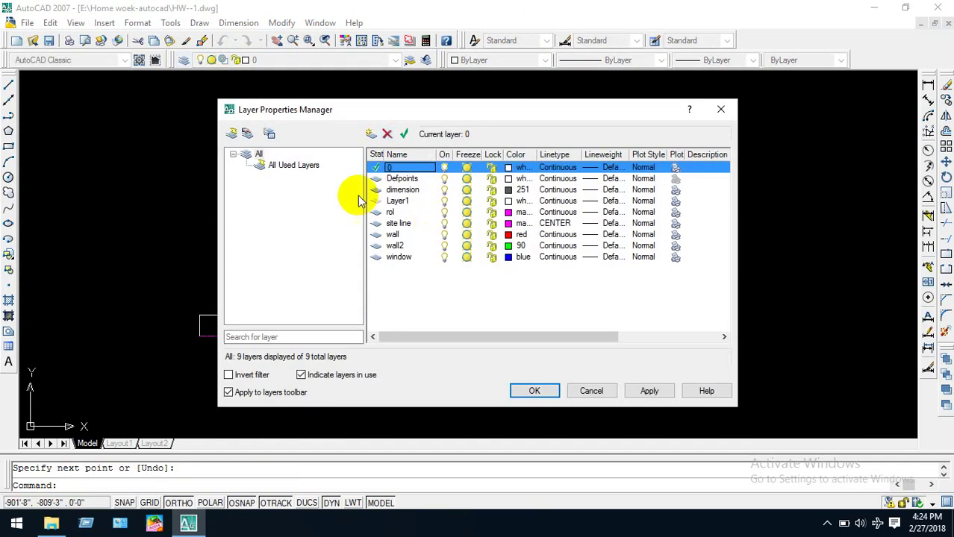
# Create a new layer named line1 with colour 27 (brown) and confirm the layer settings.
pyautogui.click(373, 135)
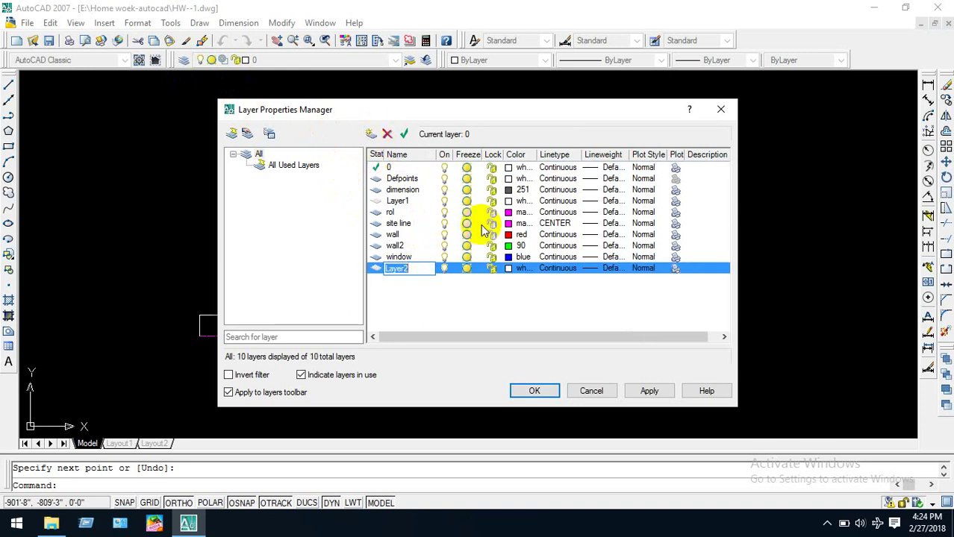
pyautogui.write('line')
pyautogui.write('1')
pyautogui.click(511, 269)
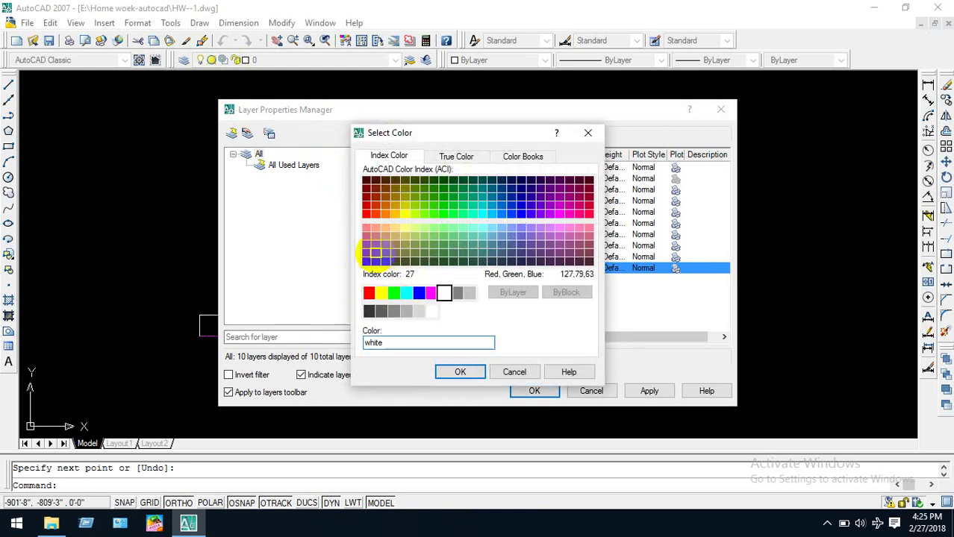
pyautogui.click(374, 253)
pyautogui.click(458, 373)
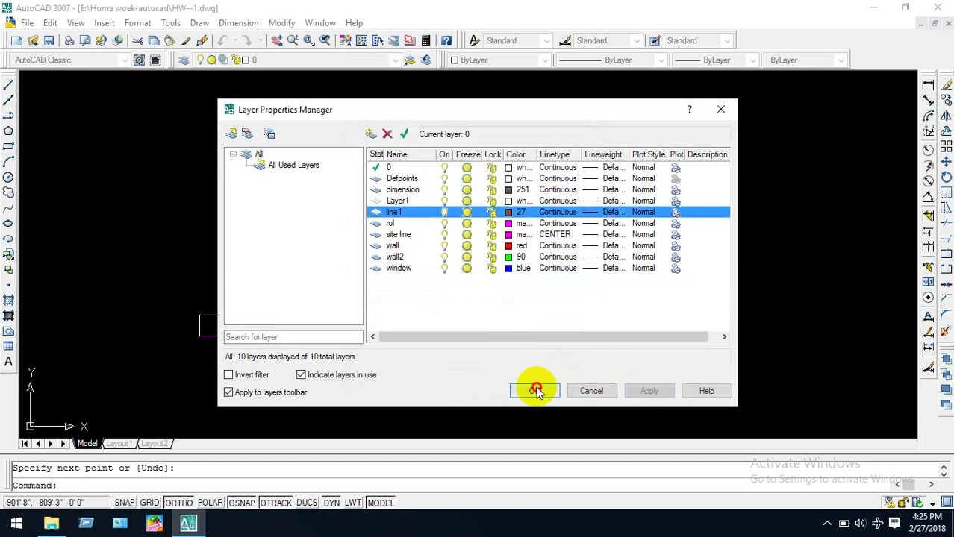
pyautogui.click(534, 391)
pyautogui.click(595, 136)
# Move the right-hand and lower road outline lines, including the short left end, onto layer line1.
pyautogui.click(486, 159)
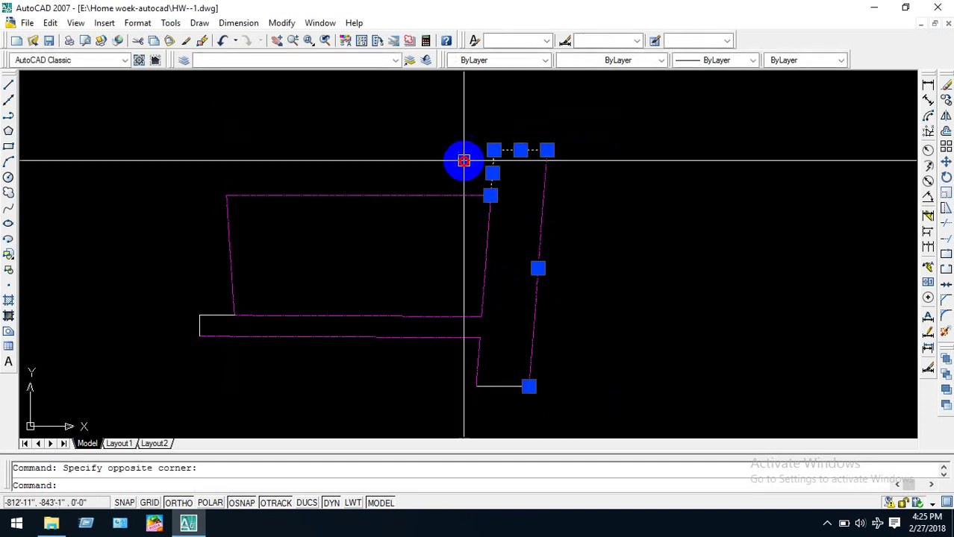
pyautogui.click(593, 340)
pyautogui.click(314, 403)
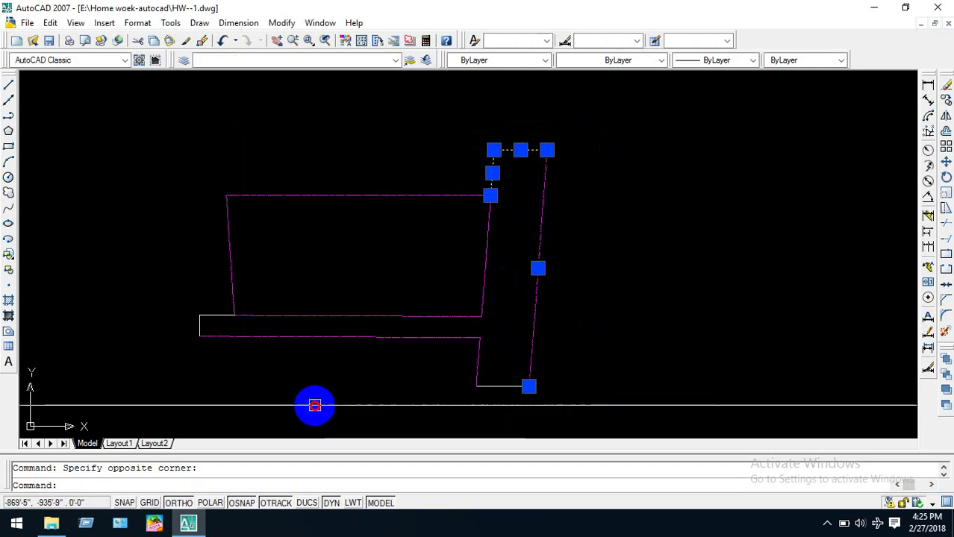
pyautogui.click(251, 337)
pyautogui.click(174, 354)
pyautogui.click(213, 283)
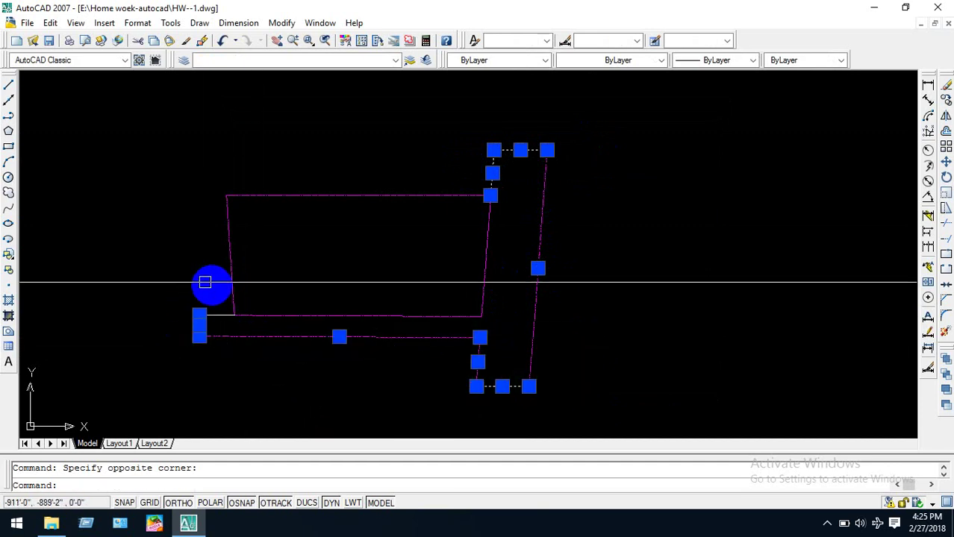
pyautogui.click(149, 347)
pyautogui.click(364, 61)
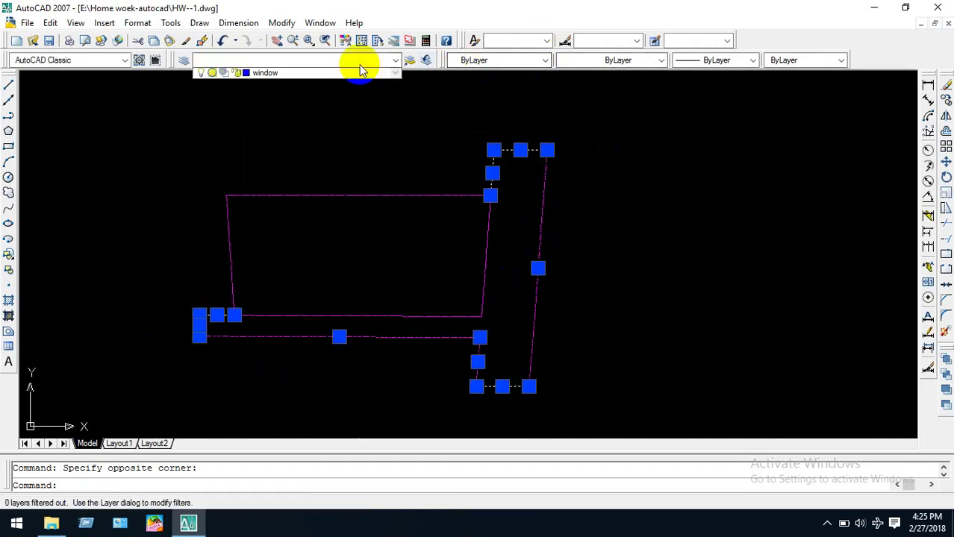
pyautogui.click(277, 120)
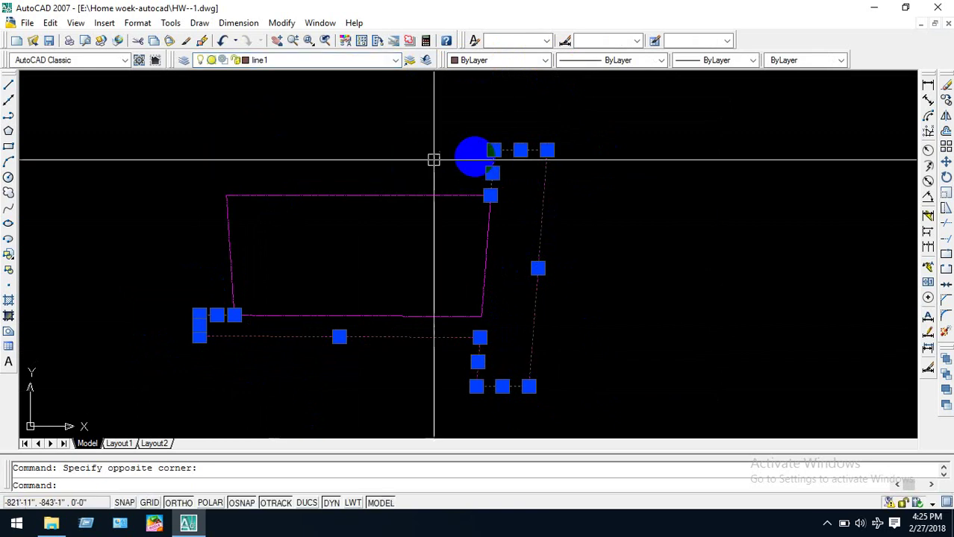
pyautogui.press('Escape')
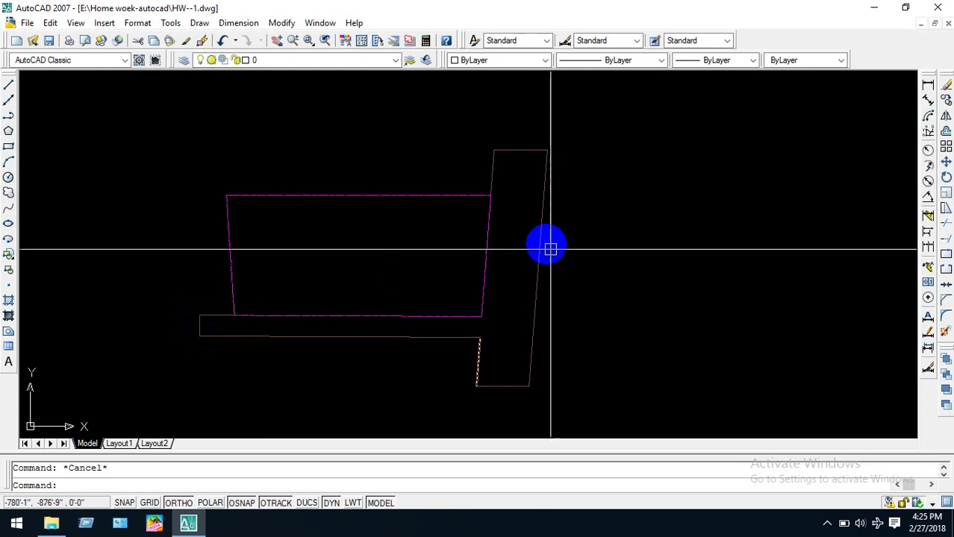
# Draw a three-segment zigzag break mark across the vertical road's top edge.
pyautogui.scroll(3, 525, 151)
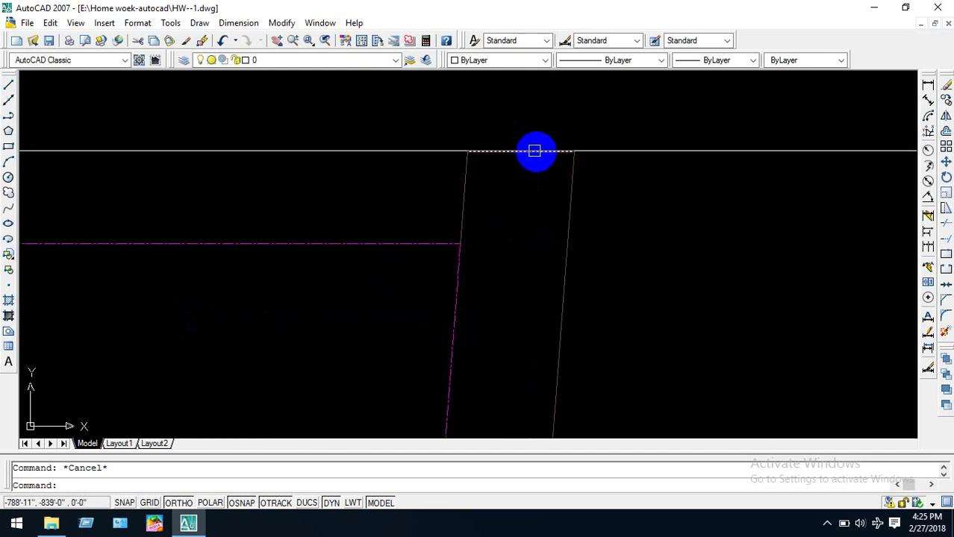
pyautogui.scroll(-5, 525, 99)
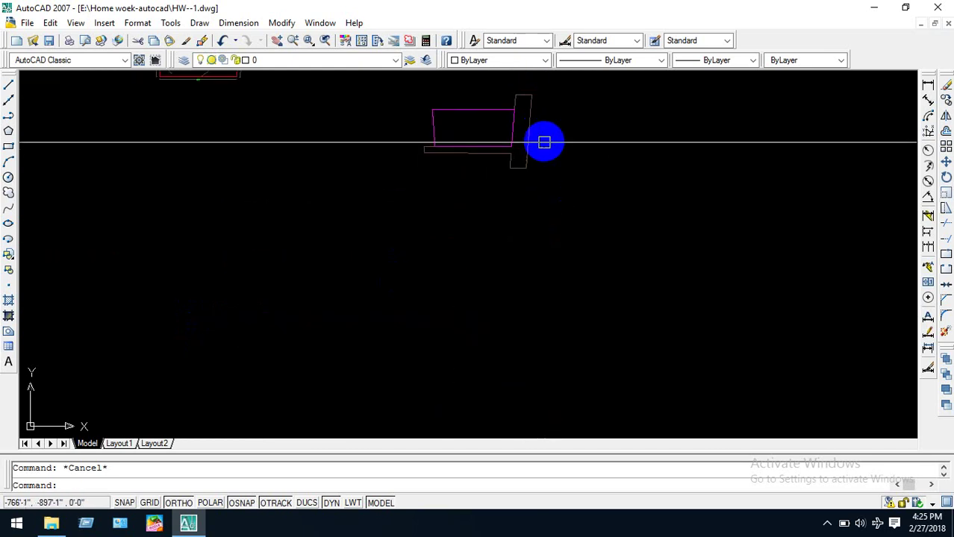
pyautogui.scroll(2, 548, 116)
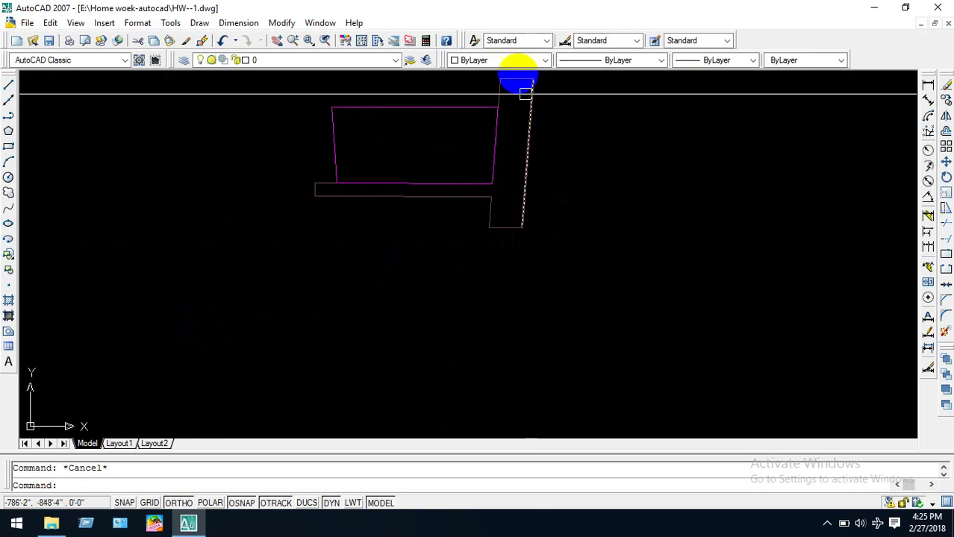
pyautogui.scroll(4, 518, 75)
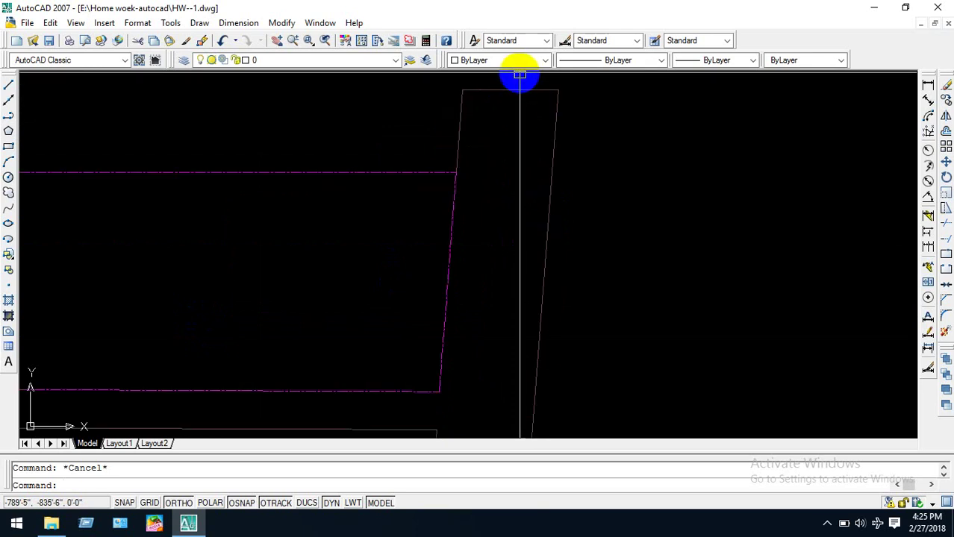
pyautogui.write('l')
pyautogui.press('Return')
pyautogui.scroll(5, 511, 79)
pyautogui.click(478, 108)
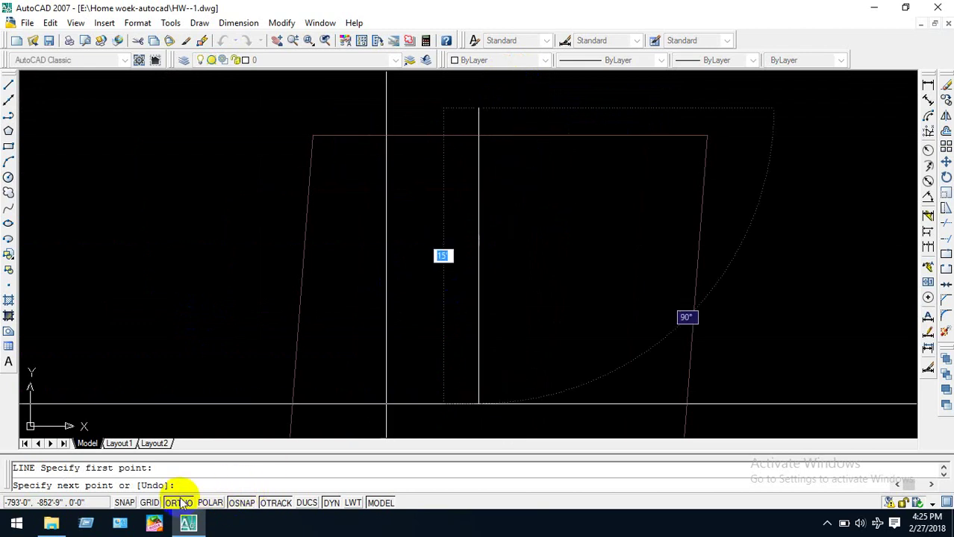
pyautogui.click(505, 210)
pyautogui.click(512, 88)
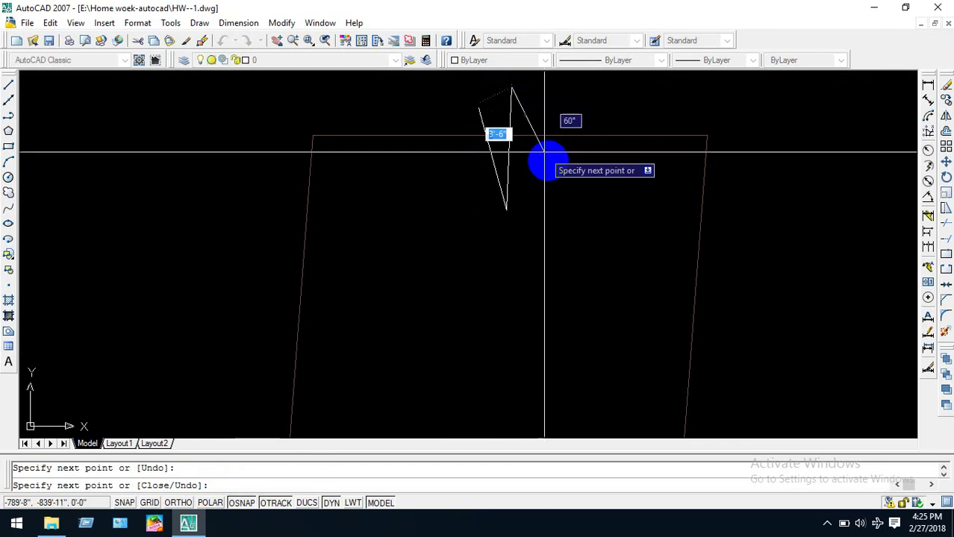
pyautogui.click(540, 183)
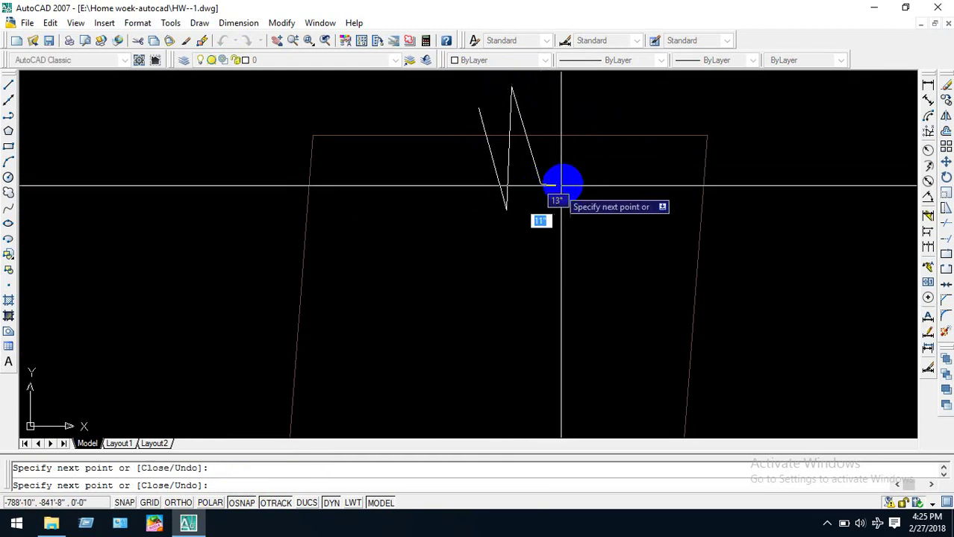
pyautogui.press('Escape')
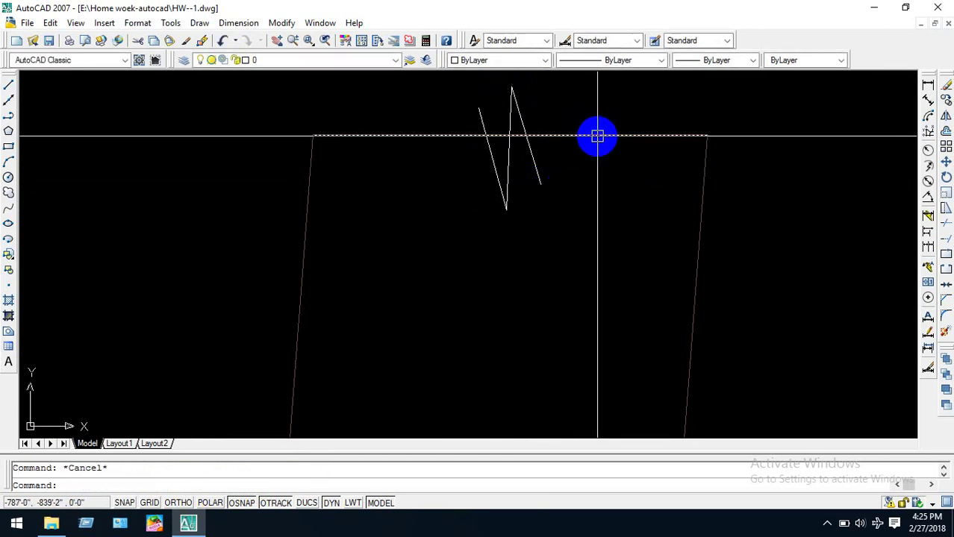
# Trim the excess zigzag pieces and the top edge segment inside the break mark.
pyautogui.write('tr')
pyautogui.press('Return')
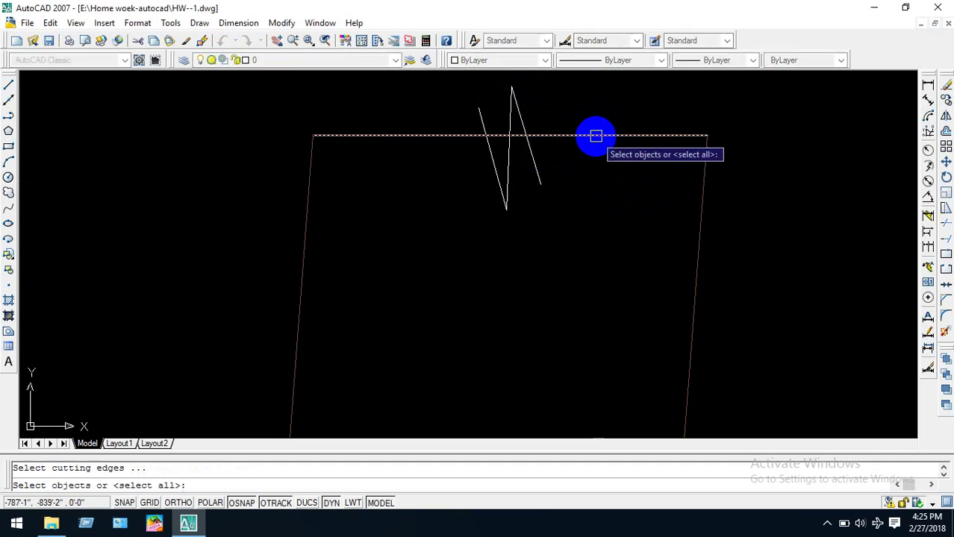
pyautogui.press('Return')
pyautogui.click(525, 159)
pyautogui.click(559, 165)
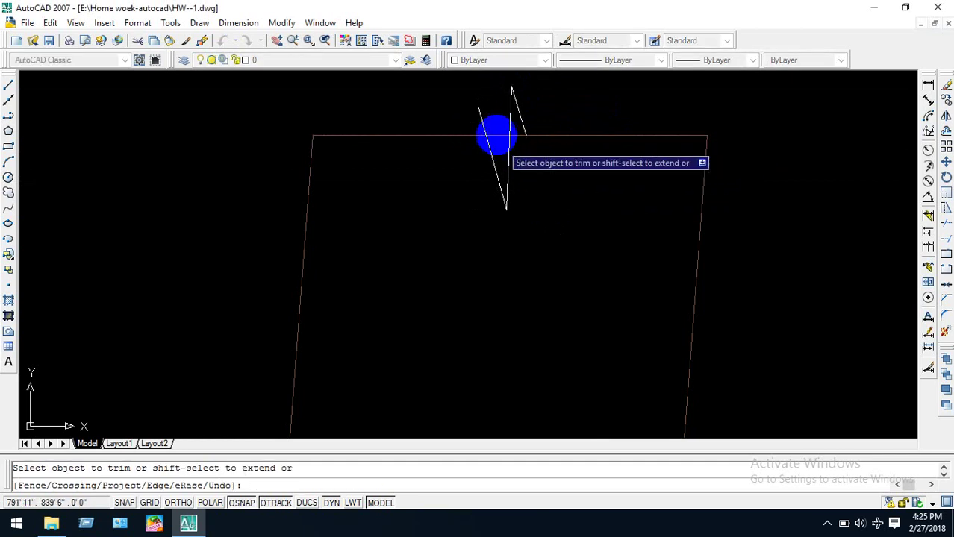
pyautogui.click(496, 134)
pyautogui.click(481, 123)
pyautogui.scroll(3, 520, 134)
pyautogui.press('Return')
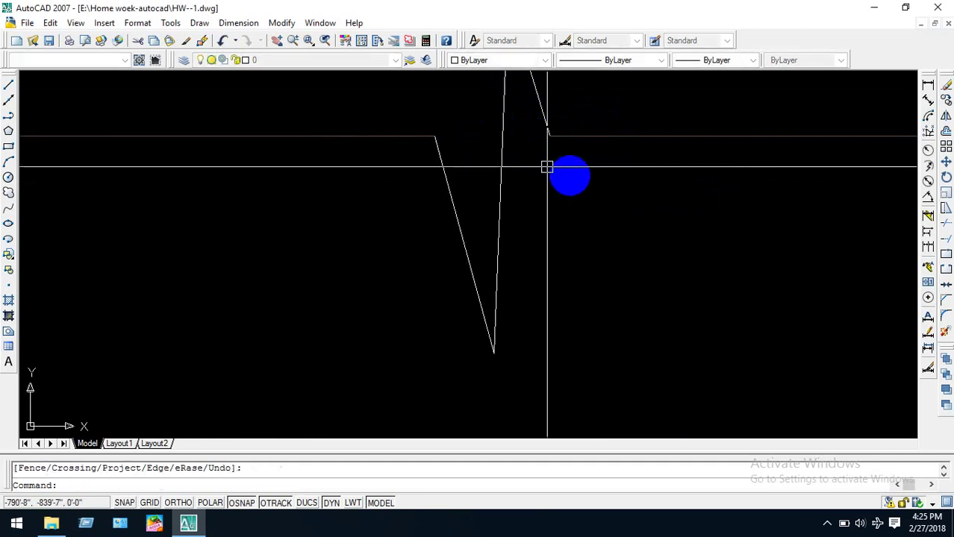
pyautogui.scroll(-5, 565, 171)
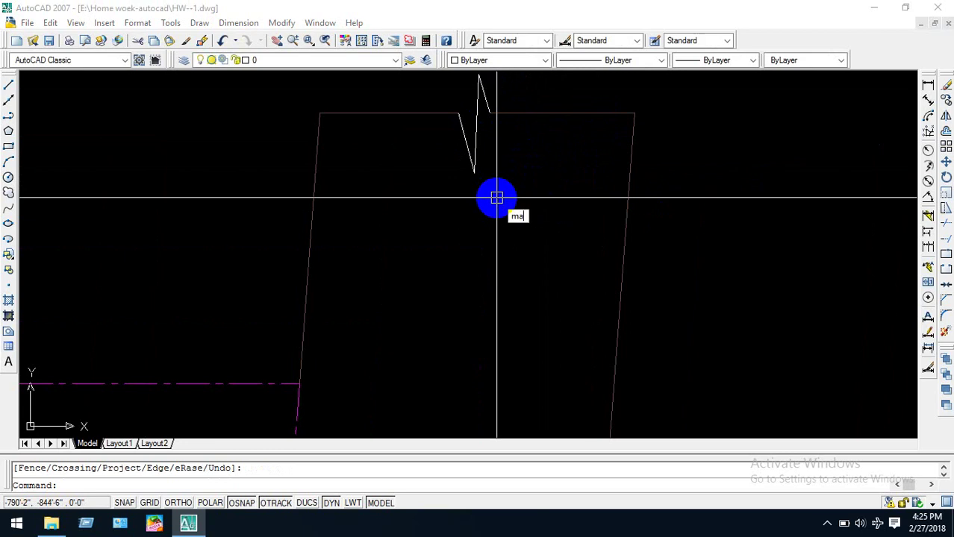
# Match the zigzag's properties to the road outline line so it sits on layer line1.
pyautogui.write('ma')
pyautogui.press('Return')
pyautogui.click(587, 112)
pyautogui.press('Return')
pyautogui.press('Return')
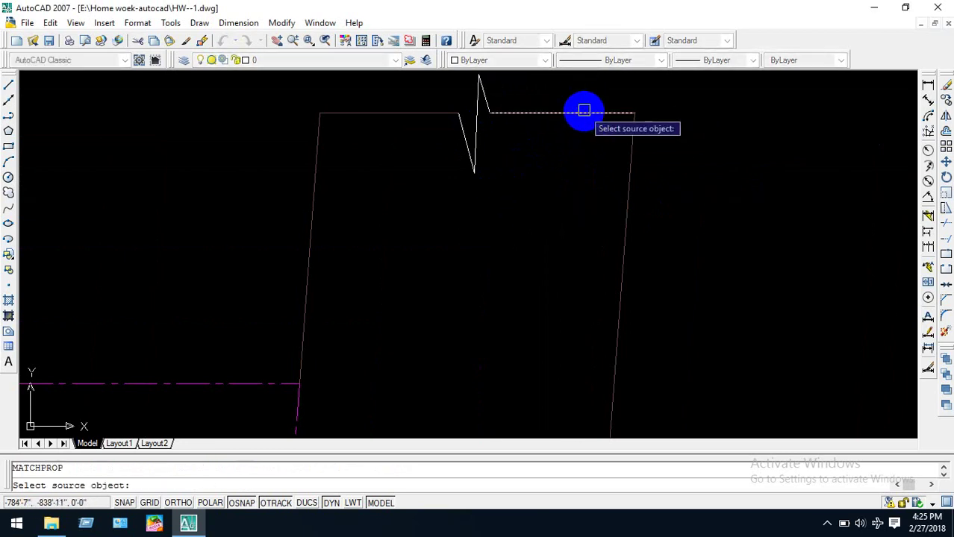
pyautogui.click(584, 110)
pyautogui.click(432, 185)
pyautogui.scroll(-2, 522, 202)
pyautogui.click(545, 217)
pyautogui.press('Return')
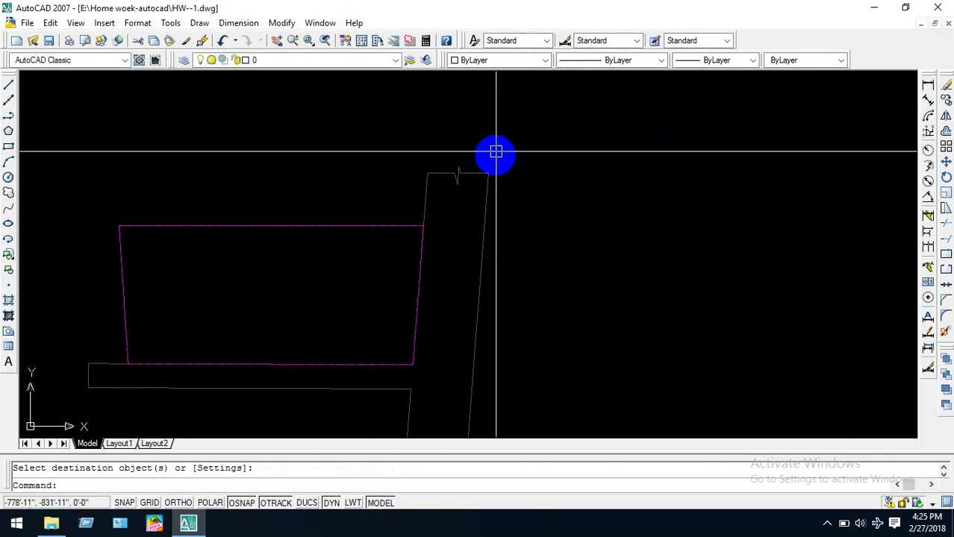
pyautogui.scroll(3, 455, 149)
pyautogui.click(438, 143)
pyautogui.click(377, 248)
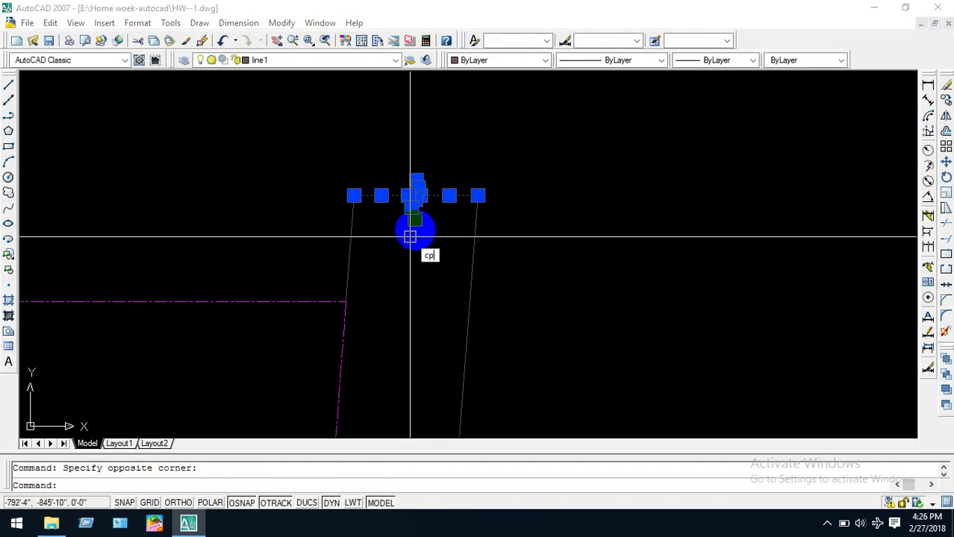
# Copy the broken top edge with its zigzag to the vertical road's bottom end.
pyautogui.write('cp')
pyautogui.press('Return')
pyautogui.scroll(-3, 366, 202)
pyautogui.click(418, 123)
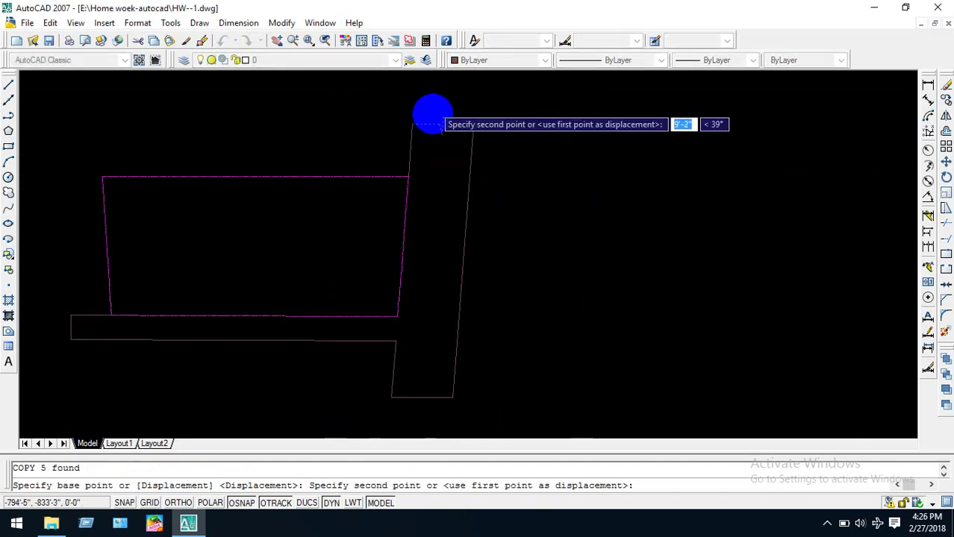
pyautogui.scroll(-2, 406, 234)
pyautogui.moveTo(407, 234); pyautogui.dragTo(497, 147, button='middle')
pyautogui.scroll(4, 412, 265)
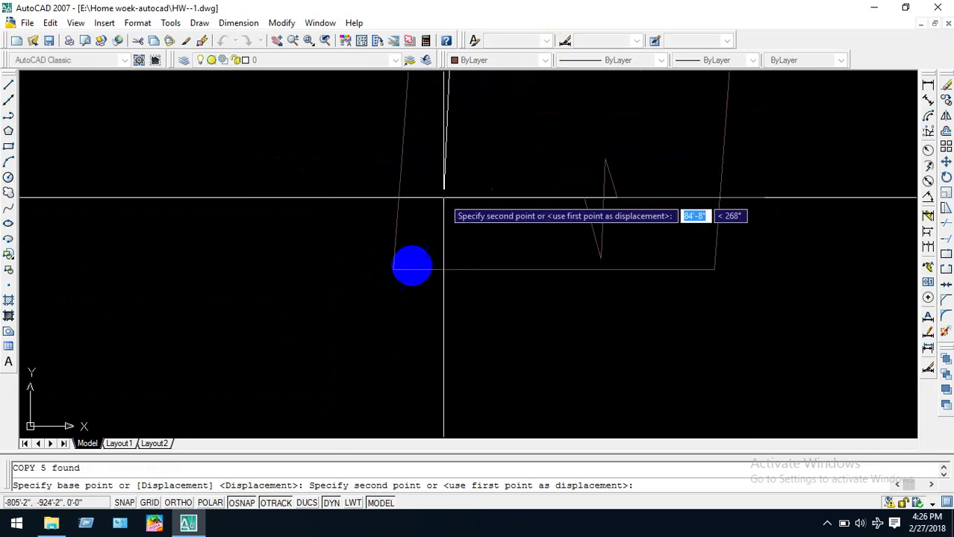
pyautogui.click(390, 271)
pyautogui.press('Return')
# Erase the old straight end line at the vertical road's bottom.
pyautogui.scroll(3, 546, 262)
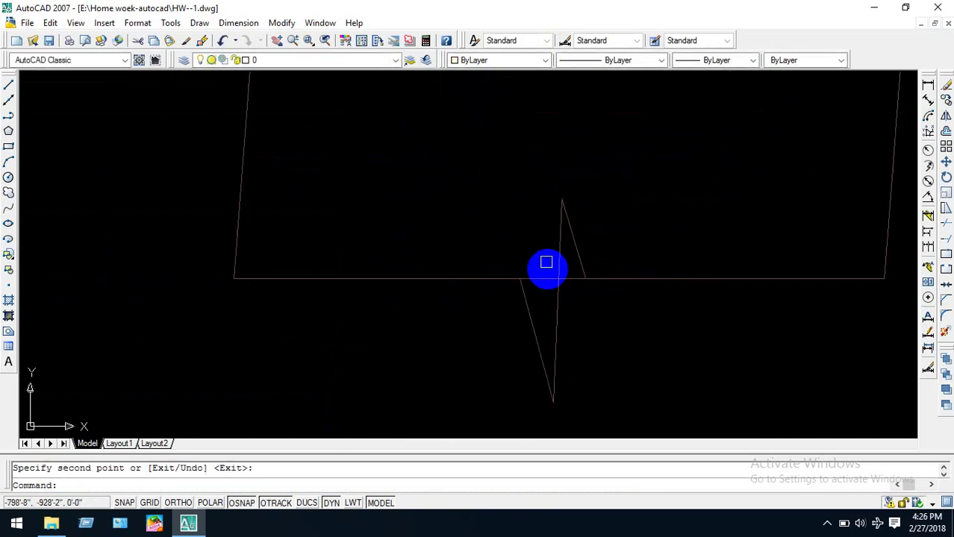
pyautogui.click(543, 279)
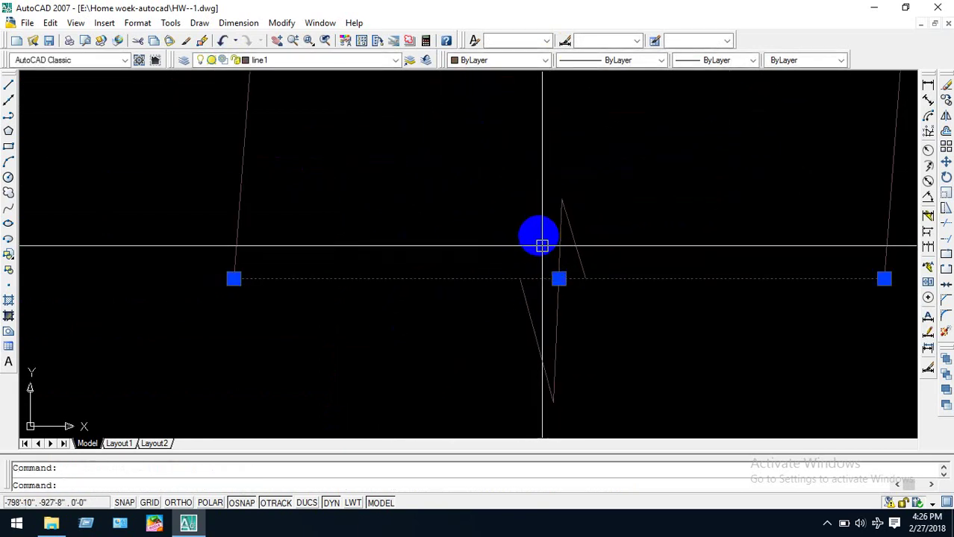
pyautogui.press('Delete')
pyautogui.scroll(-5, 600, 276)
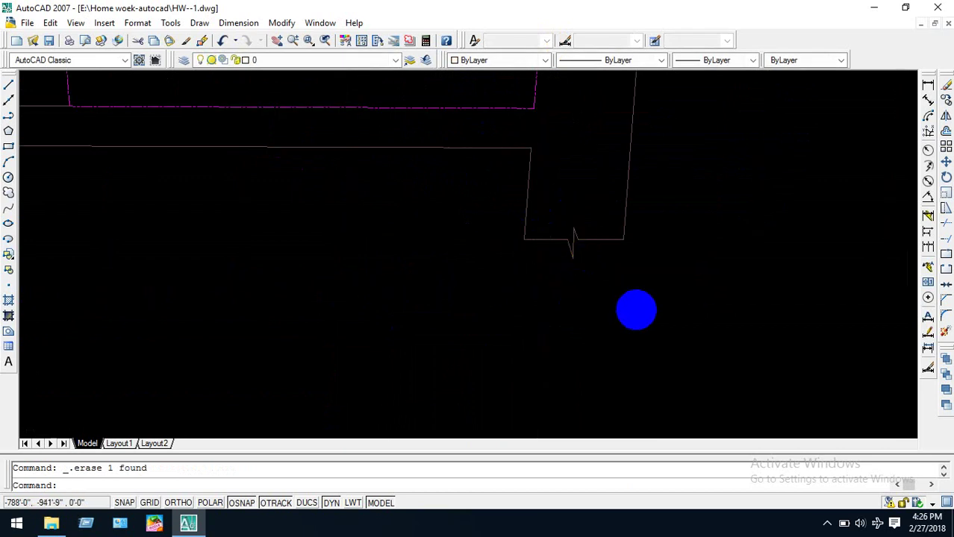
pyautogui.scroll(6, 657, 299)
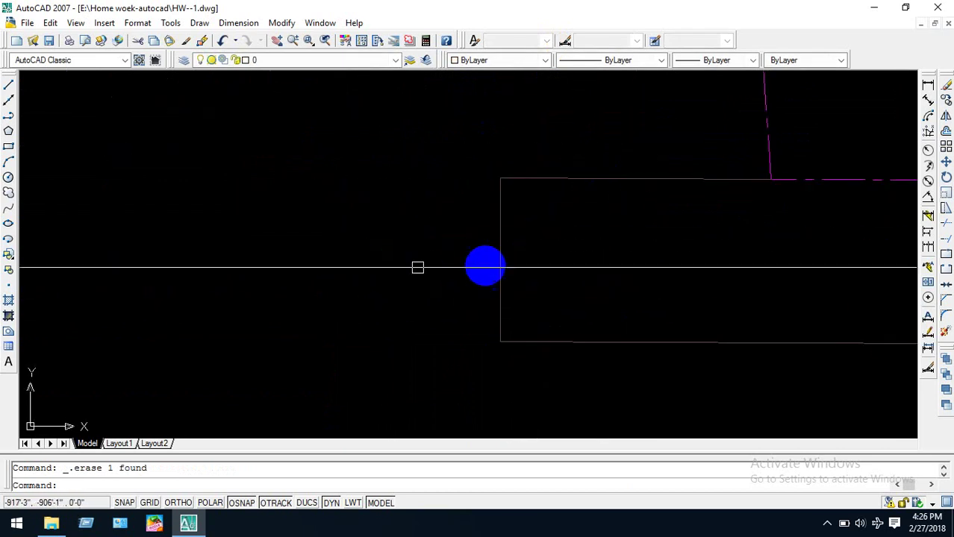
# Draw a zigzag break line with LINE across the horizontal road's left end.
pyautogui.write('l')
pyautogui.press('Return')
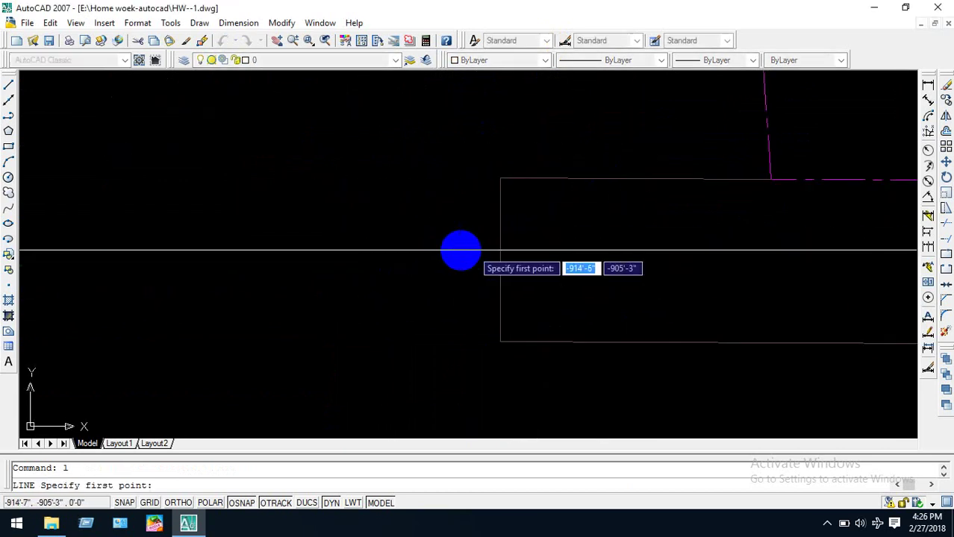
pyautogui.scroll(2, 480, 227)
pyautogui.click(478, 223)
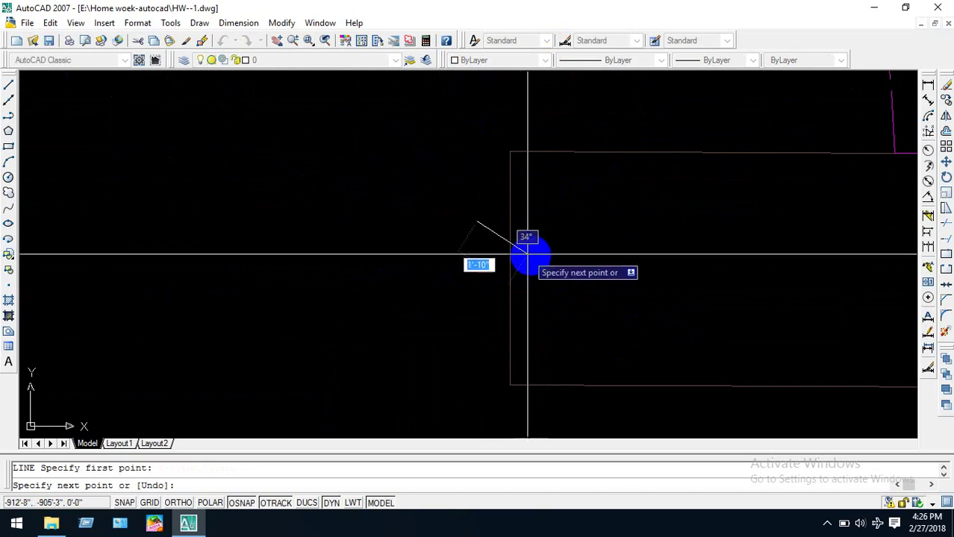
pyautogui.click(552, 257)
pyautogui.click(457, 256)
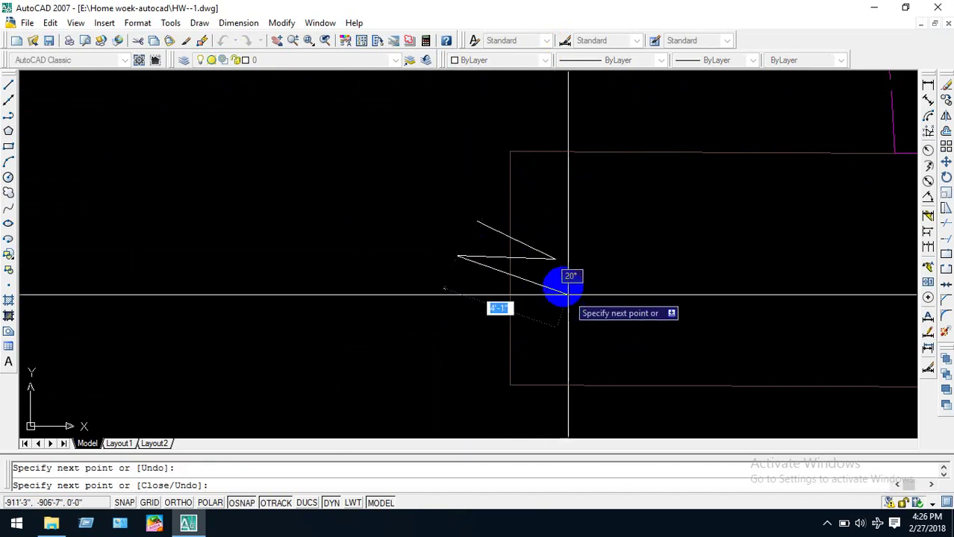
pyautogui.click(563, 291)
pyautogui.press('Return')
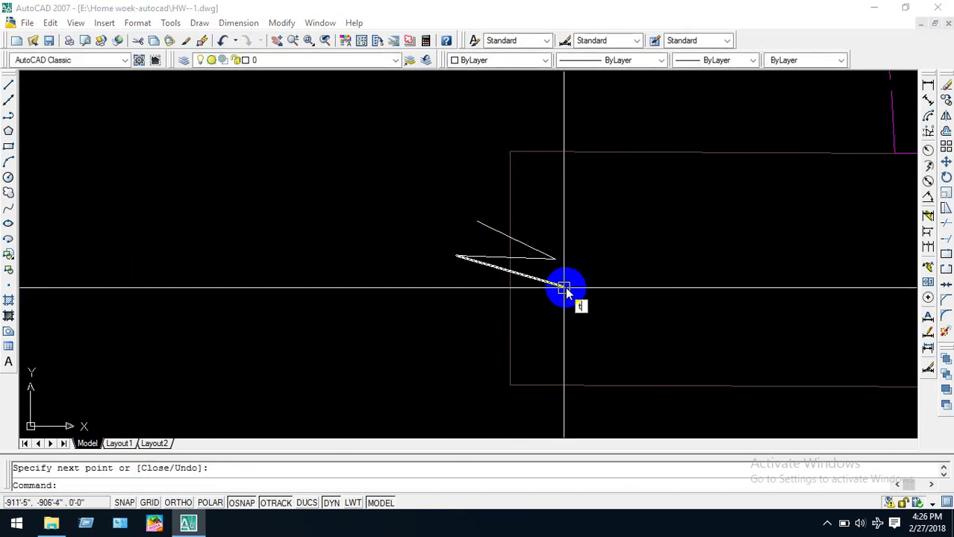
# Trim the excess zigzag piece and the upper part of the break line.
pyautogui.write('tr')
pyautogui.press('Return')
pyautogui.press('Return')
pyautogui.scroll(3, 485, 260)
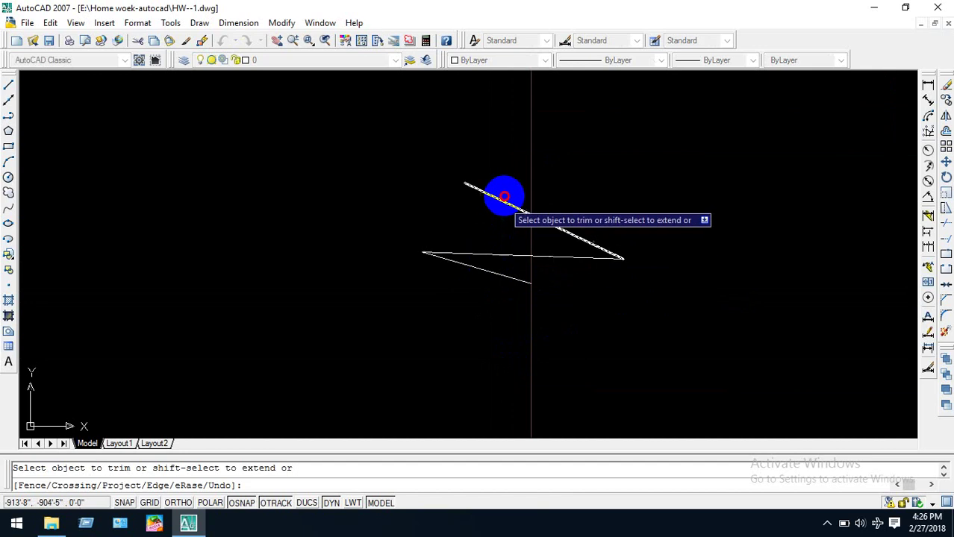
pyautogui.click(515, 254)
pyautogui.click(528, 223)
pyautogui.press('Return')
# Match the break lines' properties to the road outline with Match Properties.
pyautogui.scroll(-5, 414, 213)
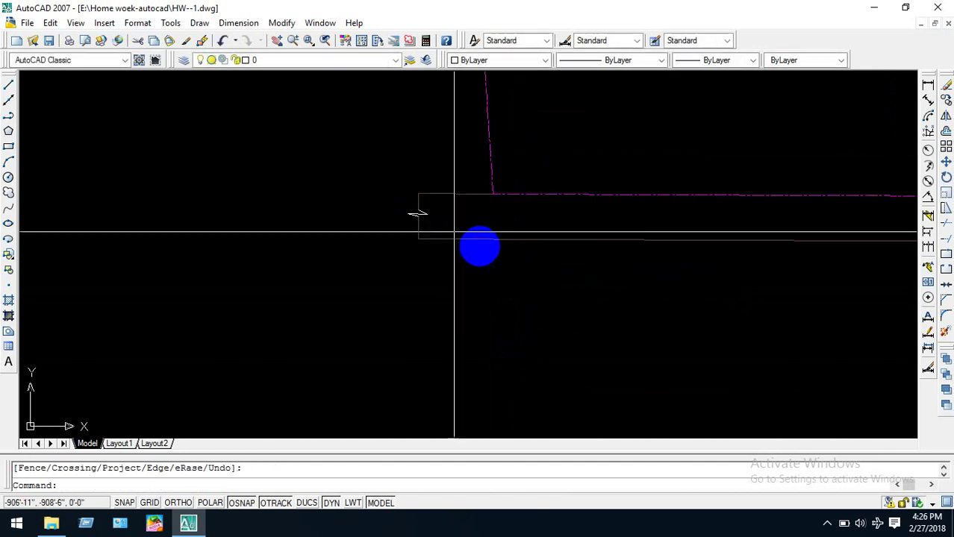
pyautogui.click(185, 41)
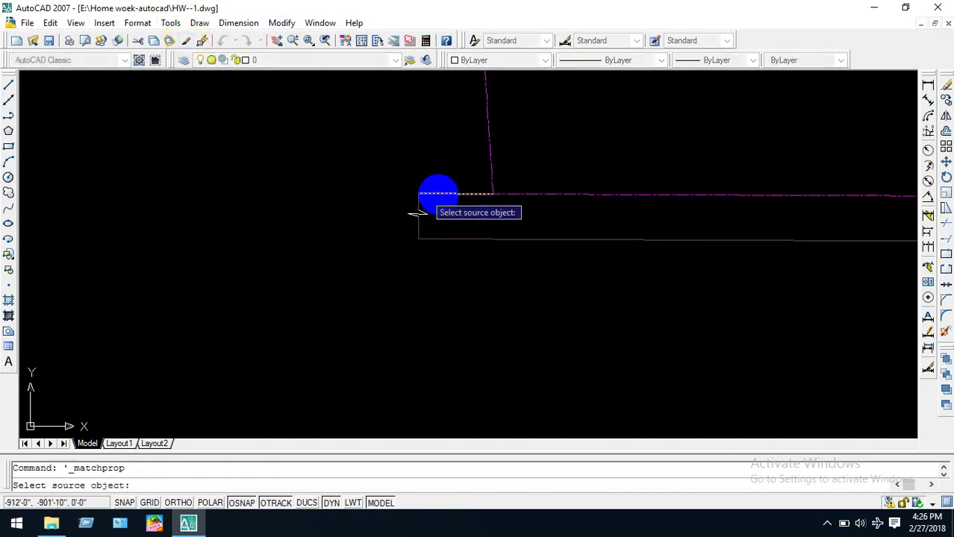
pyautogui.click(437, 195)
pyautogui.click(404, 235)
pyautogui.click(366, 267)
pyautogui.scroll(-4, 448, 232)
pyautogui.scroll(2, 496, 149)
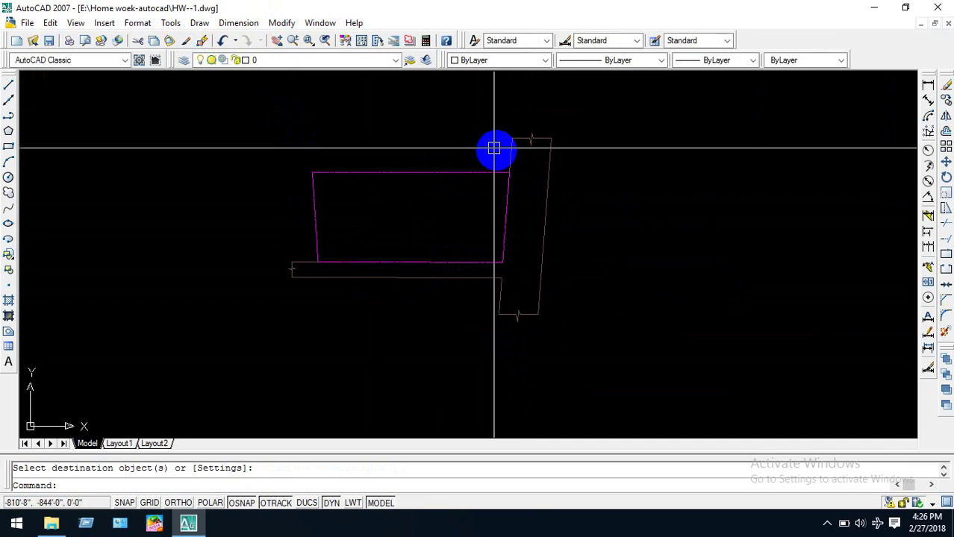
# Change the line1 layer colour from 27 to index colour 40 and apply it.
pyautogui.click(182, 60)
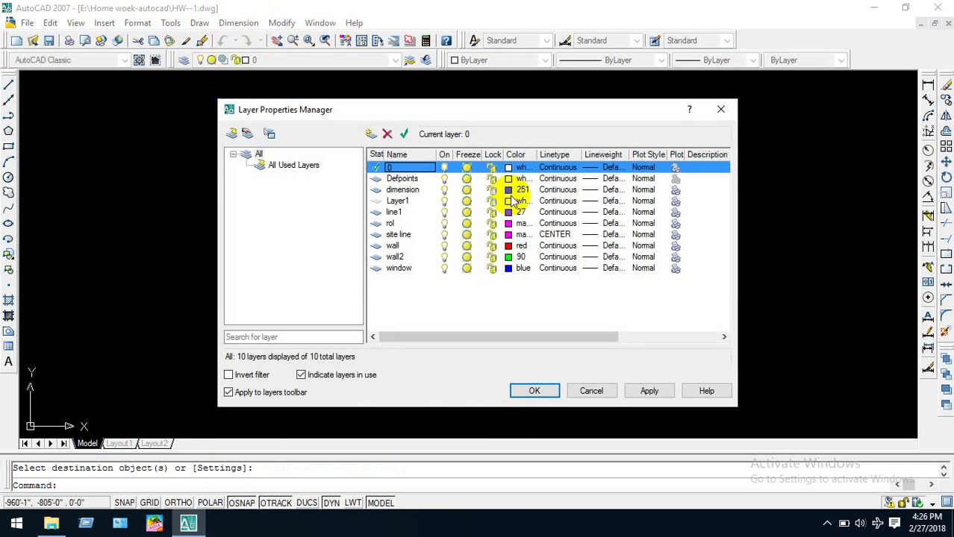
pyautogui.click(509, 214)
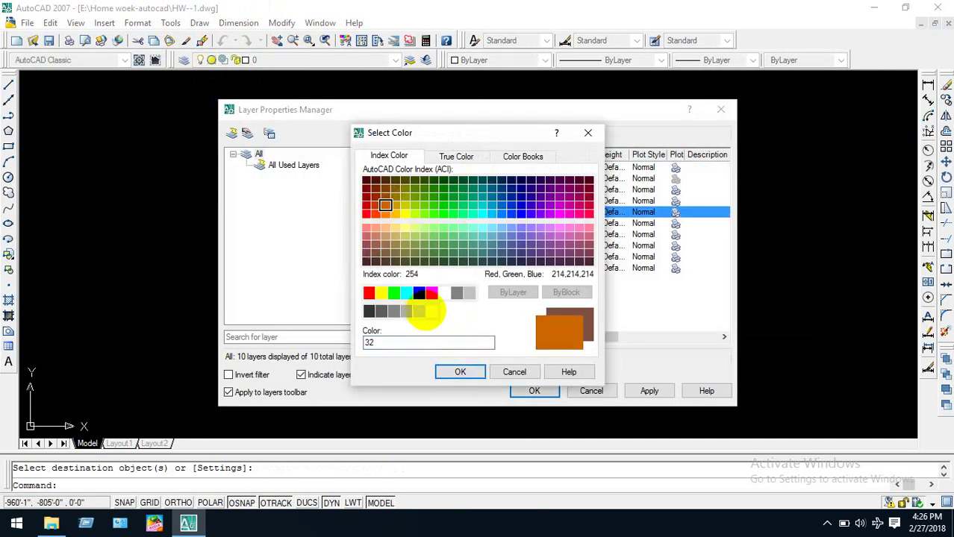
pyautogui.click(433, 295)
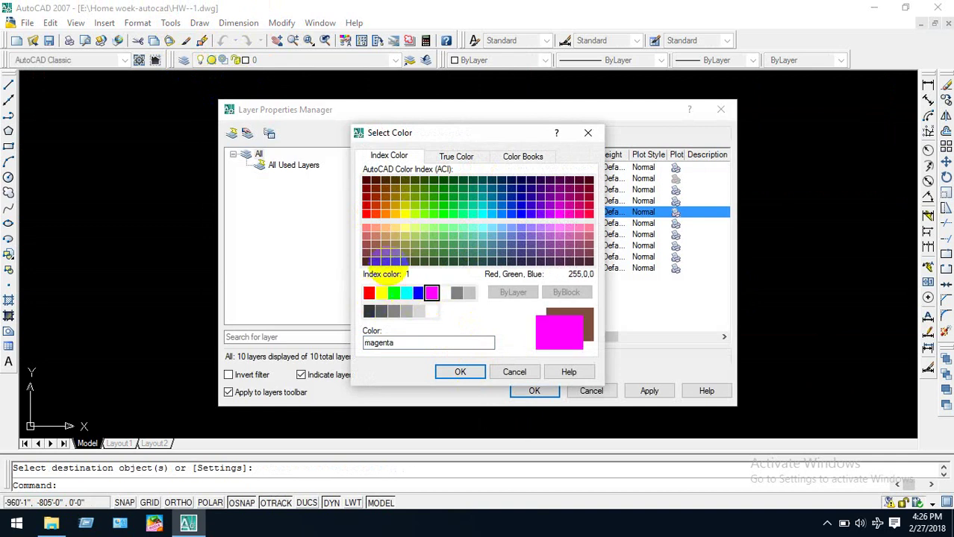
pyautogui.click(395, 214)
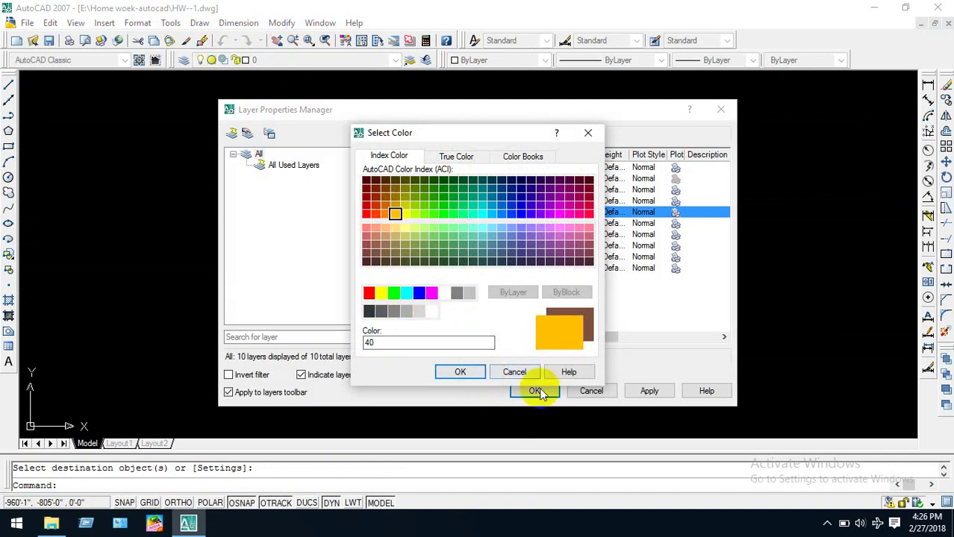
pyautogui.click(460, 372)
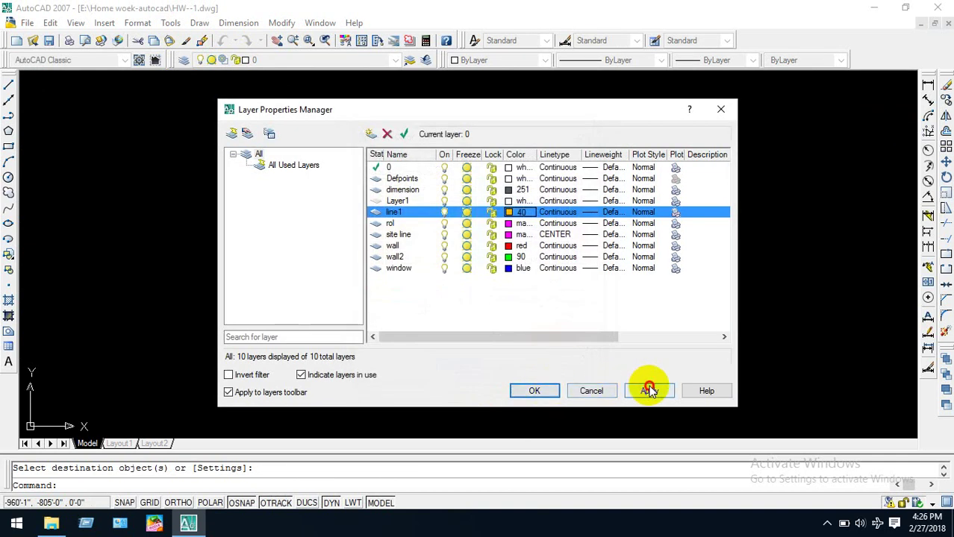
pyautogui.click(648, 390)
pyautogui.click(534, 390)
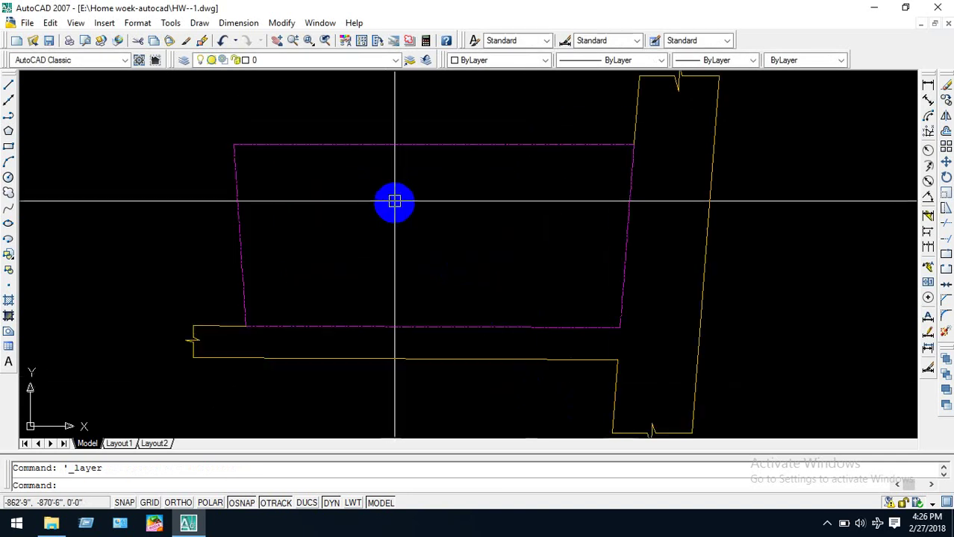
# Zoom in on the corner where the horizontal and vertical roads meet and start FILLET.
pyautogui.scroll(-2, 437, 241)
pyautogui.scroll(1, 406, 266)
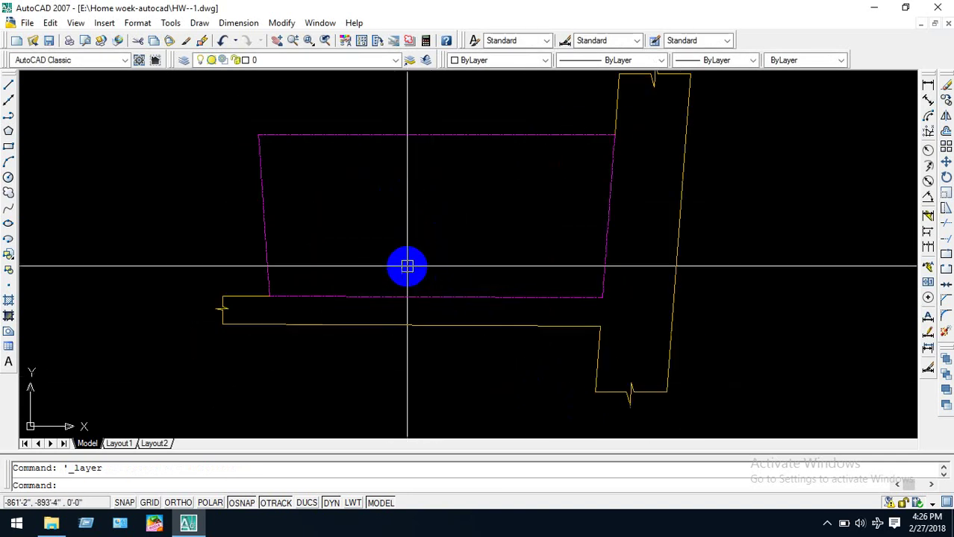
pyautogui.scroll(2, 407, 266)
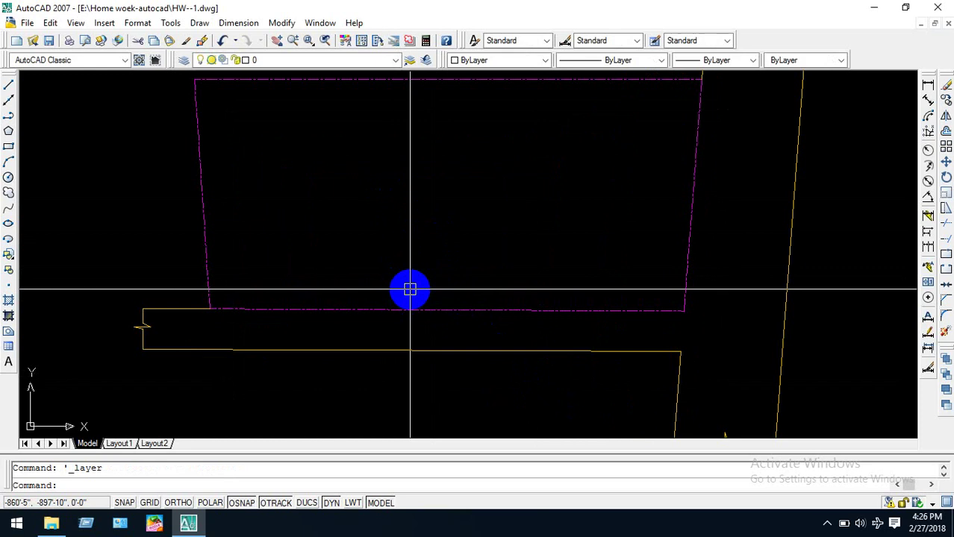
pyautogui.scroll(-5, 410, 289)
pyautogui.scroll(2, 457, 277)
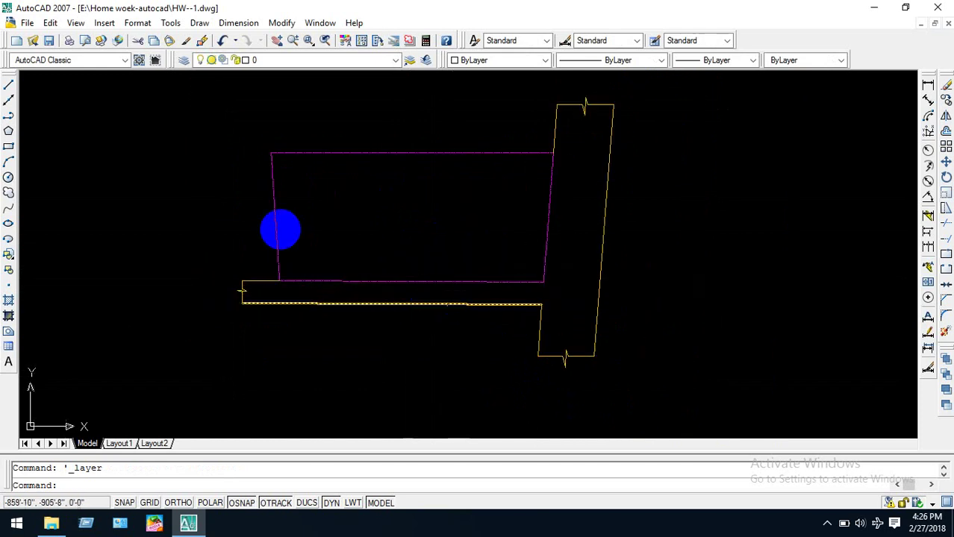
pyautogui.scroll(2, 508, 307)
pyautogui.scroll(-3, 511, 313)
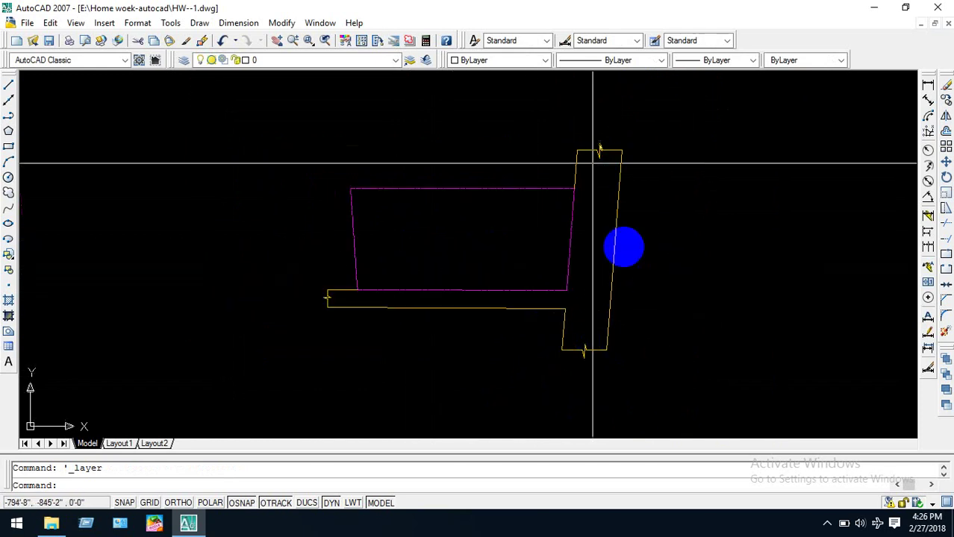
pyautogui.scroll(3, 575, 352)
pyautogui.scroll(-2, 573, 287)
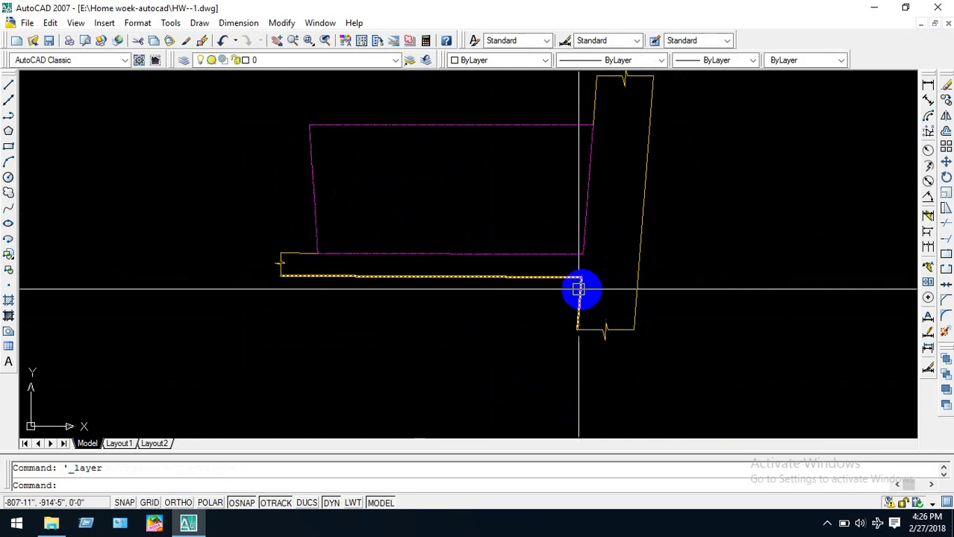
pyautogui.scroll(3, 575, 287)
pyautogui.scroll(5, 571, 280)
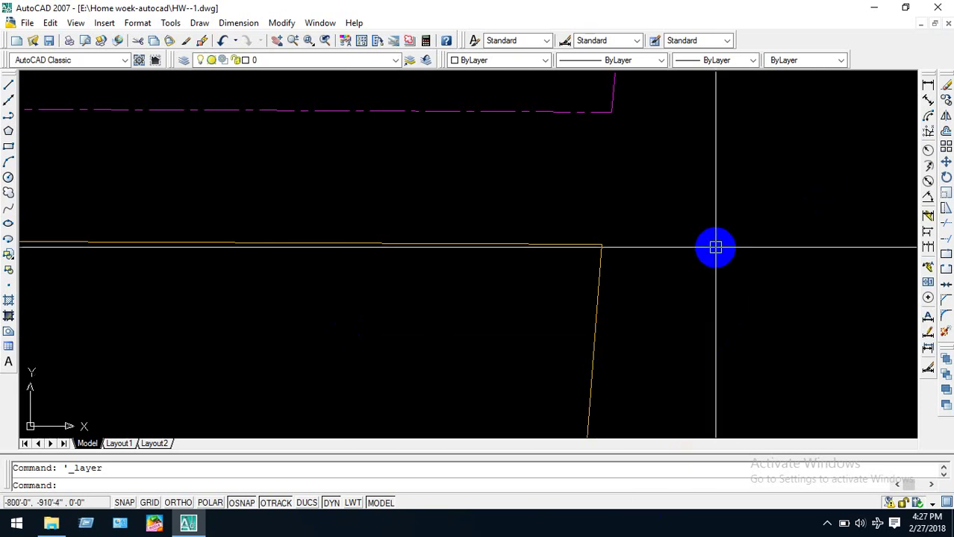
pyautogui.press('Return')
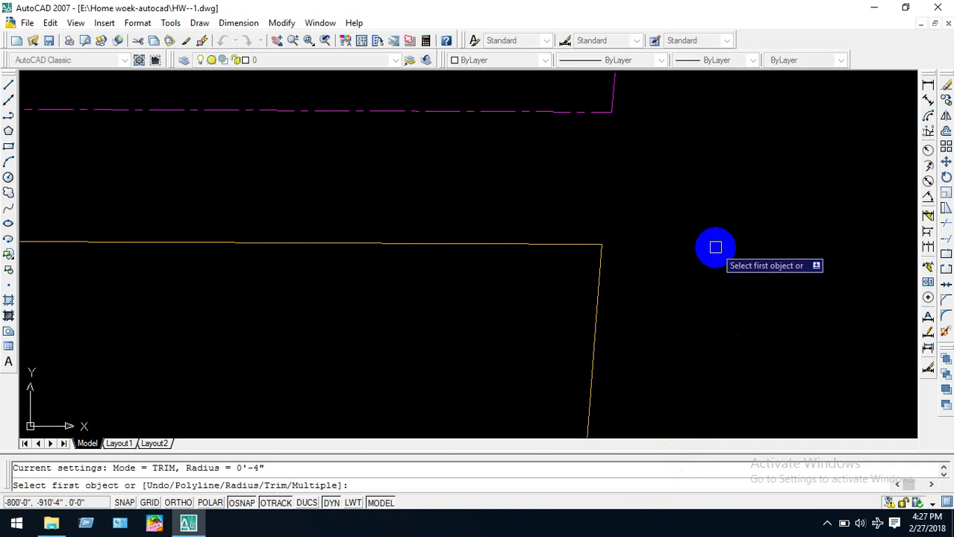
# Set the fillet radius to 2' and fillet the horizontal and vertical road lines.
pyautogui.press('Return')
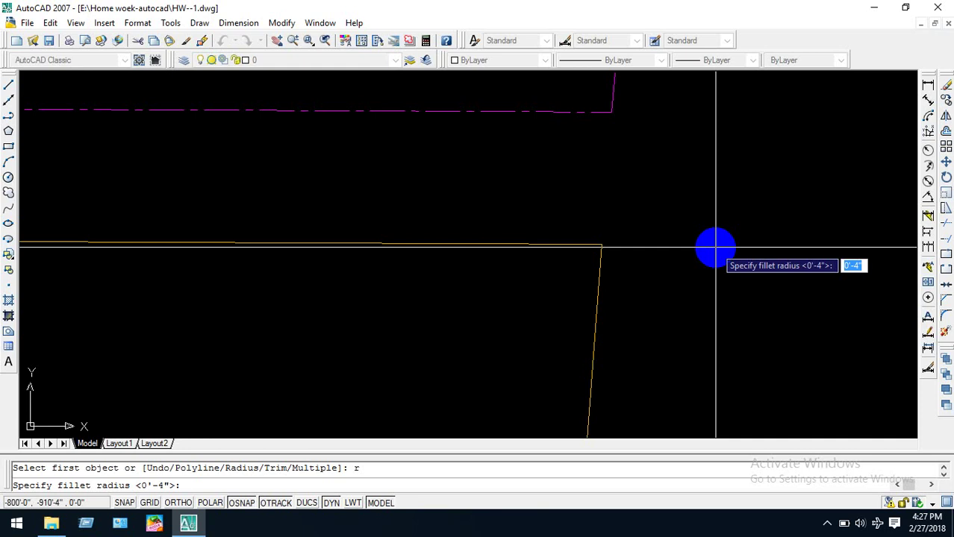
pyautogui.write("2'")
pyautogui.press('Return')
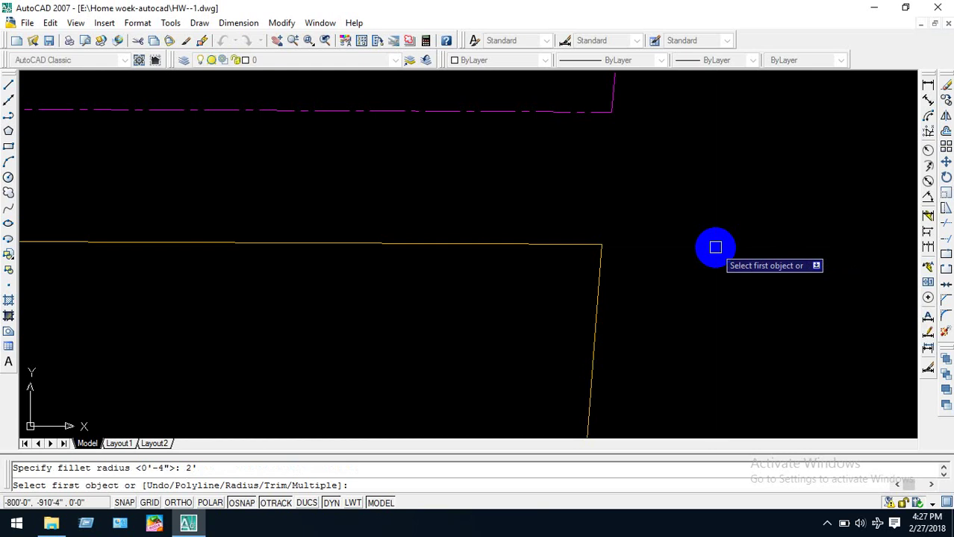
pyautogui.click(407, 244)
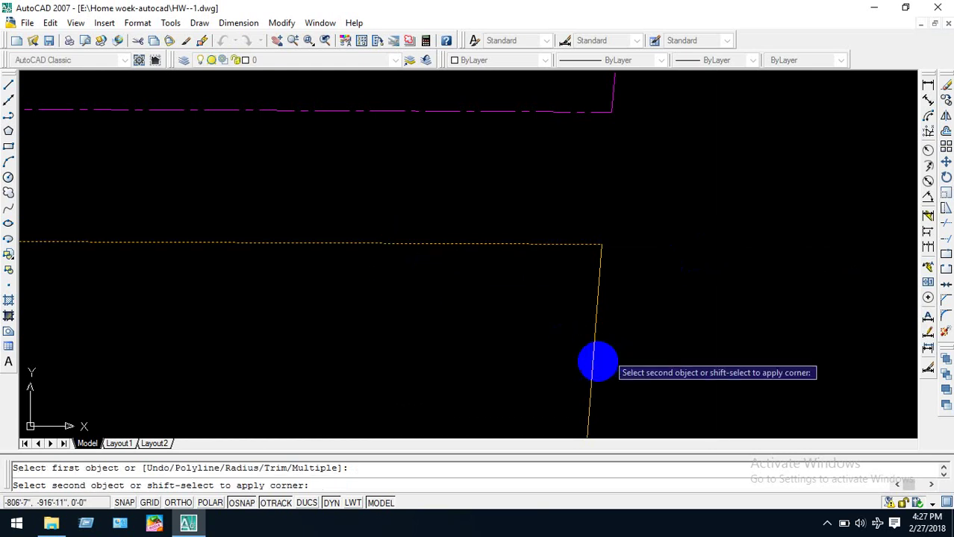
pyautogui.click(589, 372)
pyautogui.scroll(-2, 693, 271)
pyautogui.scroll(3, 704, 251)
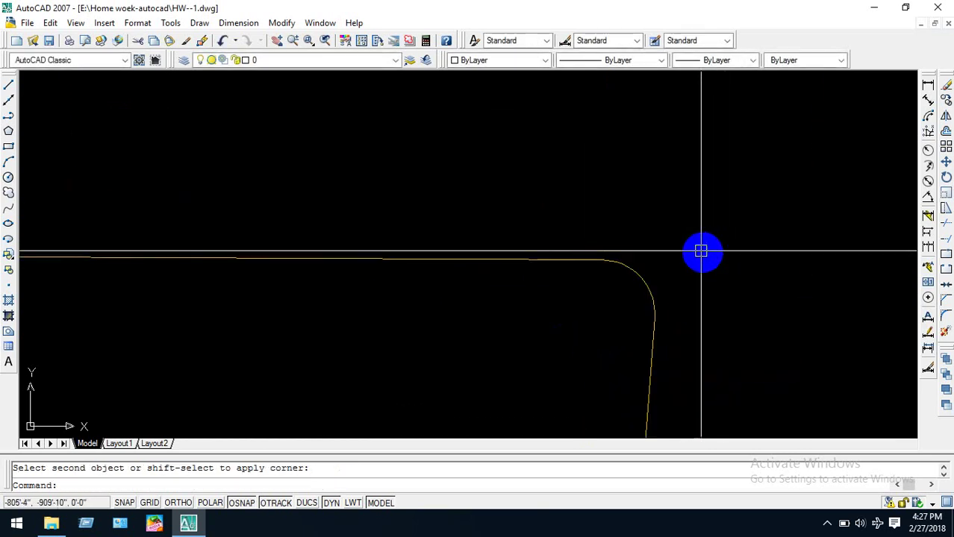
pyautogui.scroll(-4, 709, 245)
pyautogui.scroll(2, 656, 185)
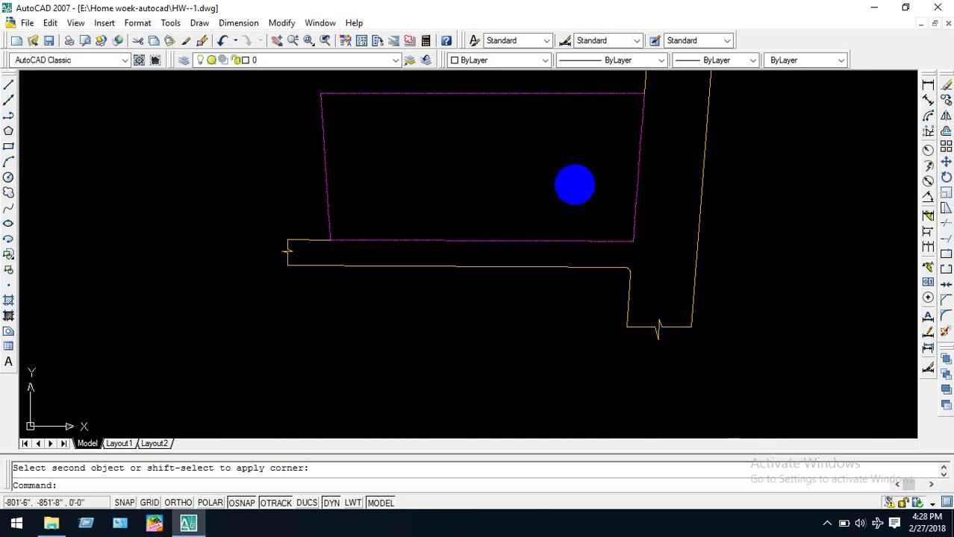
# Rerun FILLET with radius 0 to join the two road lines in a square corner.
pyautogui.press('Return')
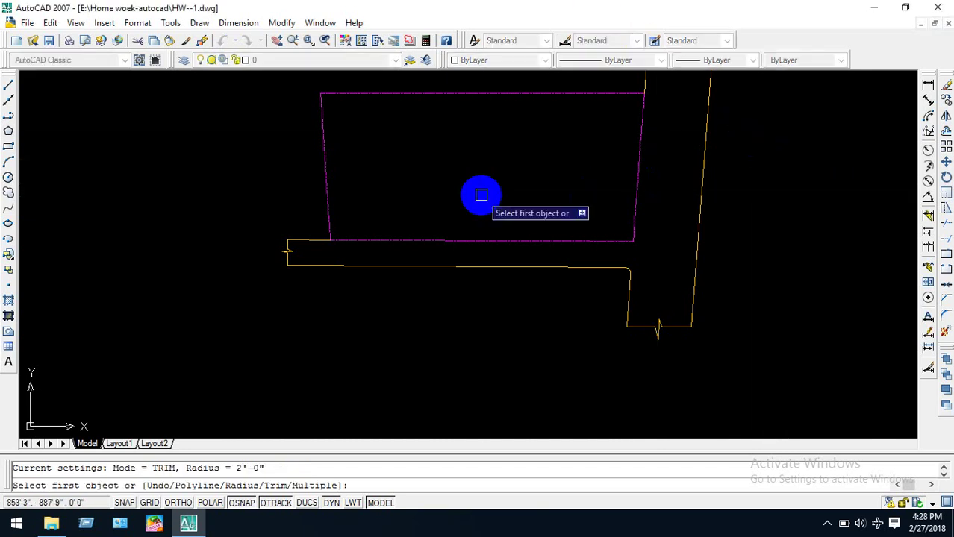
pyautogui.write('r')
pyautogui.press('Return')
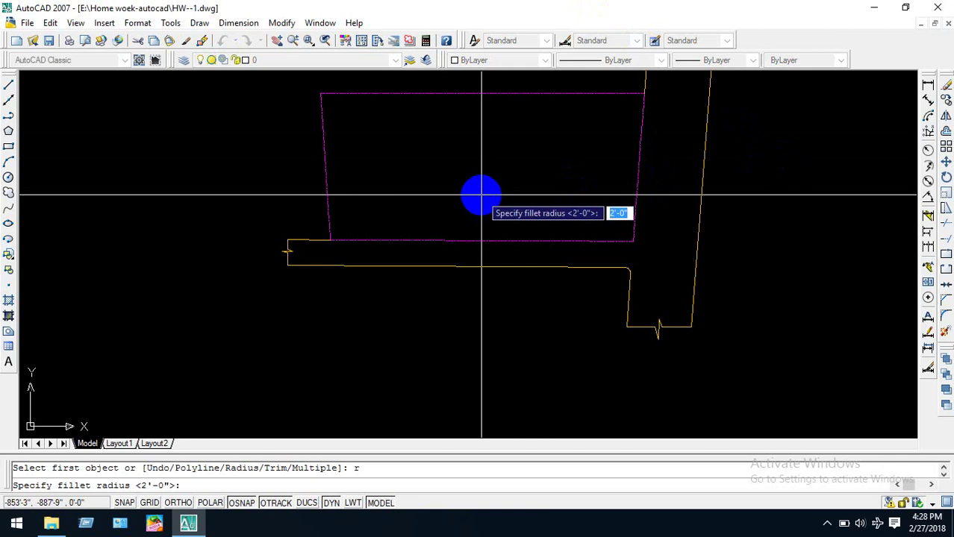
pyautogui.write('0')
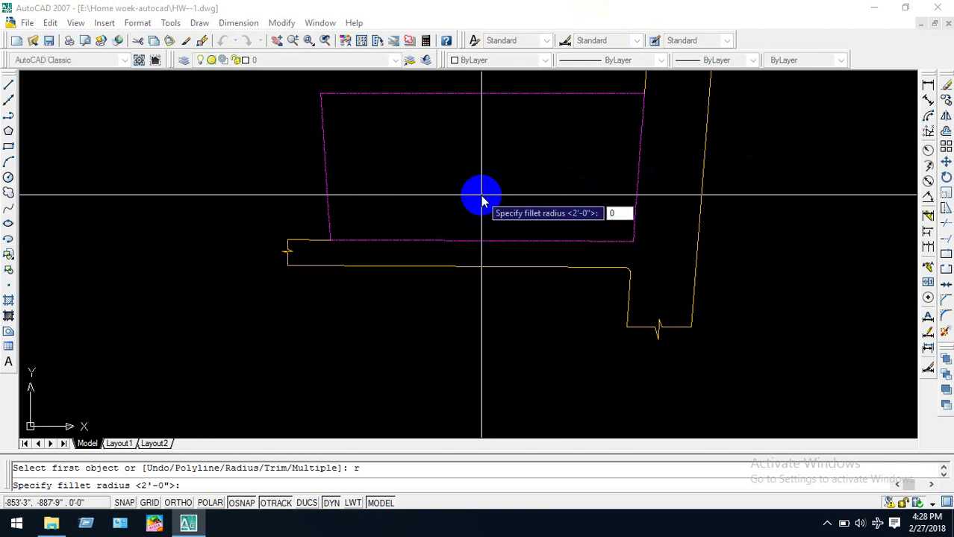
pyautogui.press('Return')
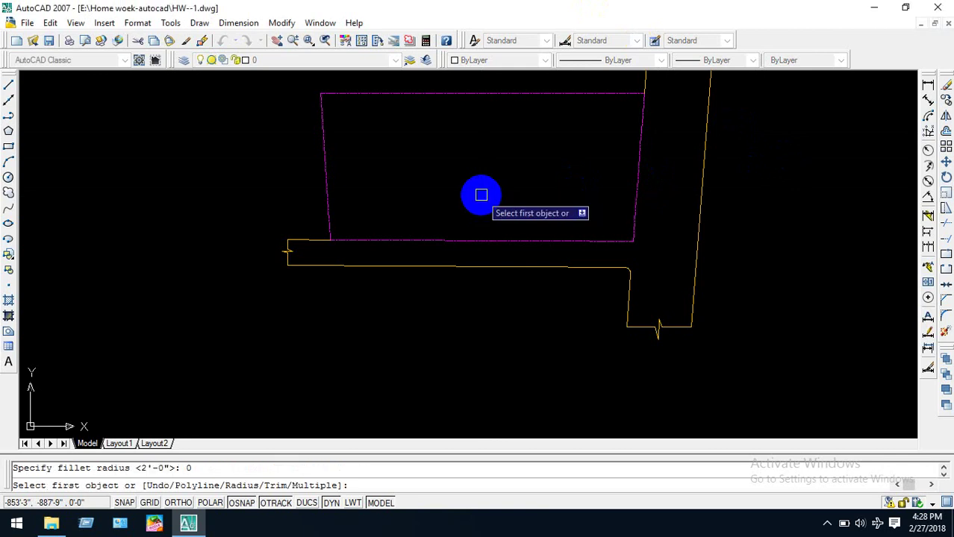
pyautogui.scroll(5, 641, 264)
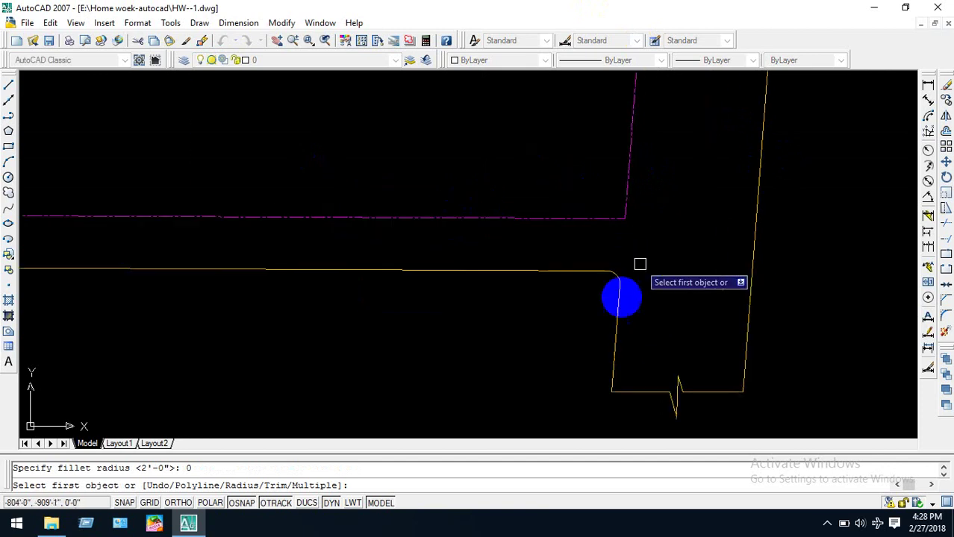
pyautogui.click(526, 263)
pyautogui.click(598, 336)
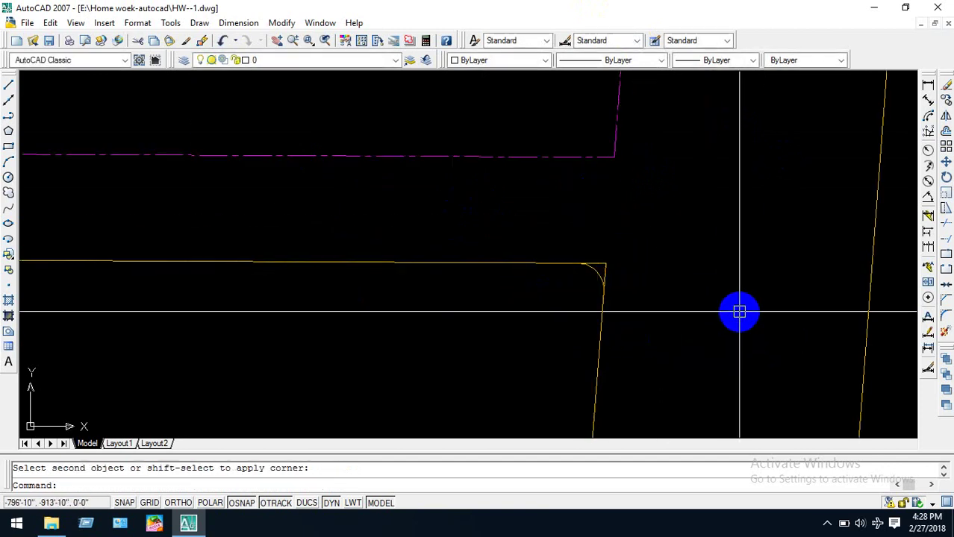
# Undo the last fillet, then chamfer the horizontal and vertical yellow lines at the inner corner.
pyautogui.hotkey('ctrl', 'z')
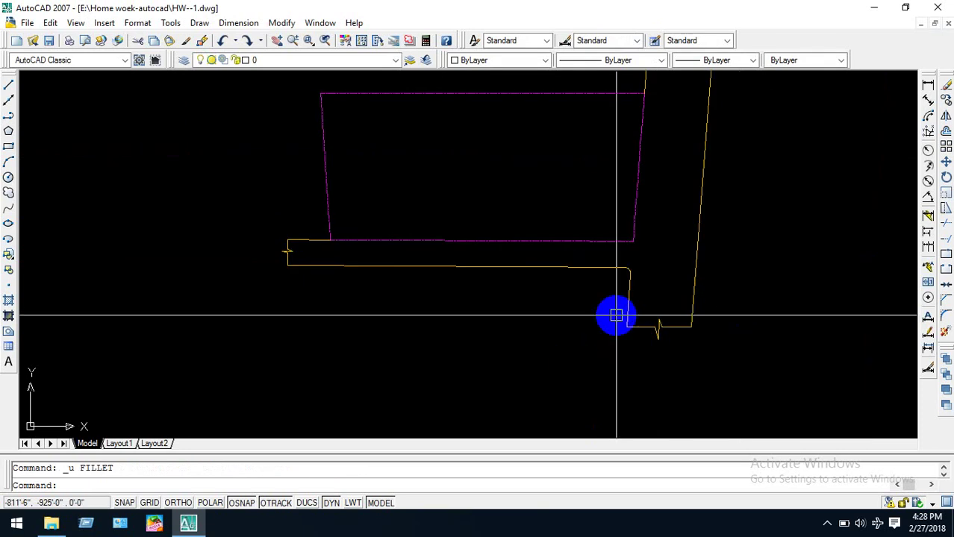
pyautogui.write('cha')
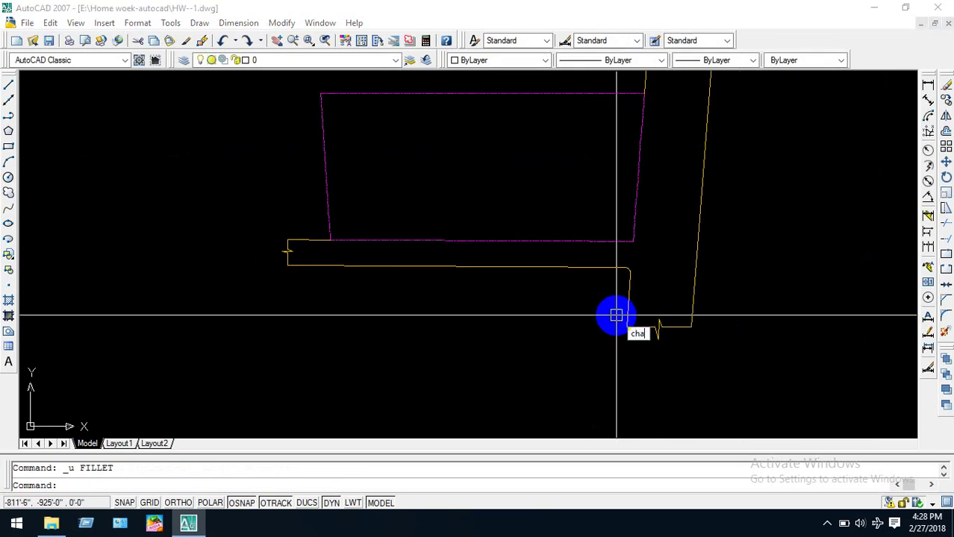
pyautogui.press('Return')
pyautogui.scroll(2, 630, 294)
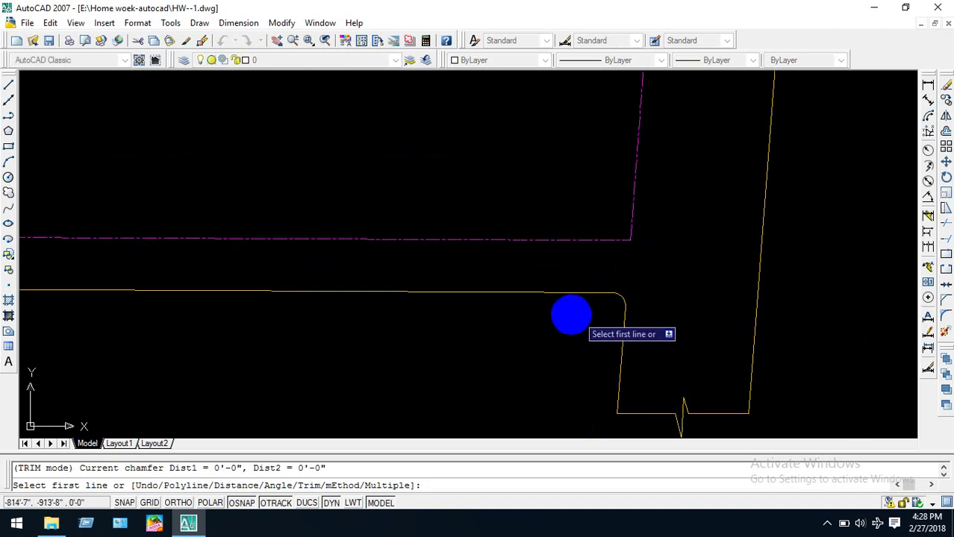
pyautogui.click(570, 296)
pyautogui.click(621, 334)
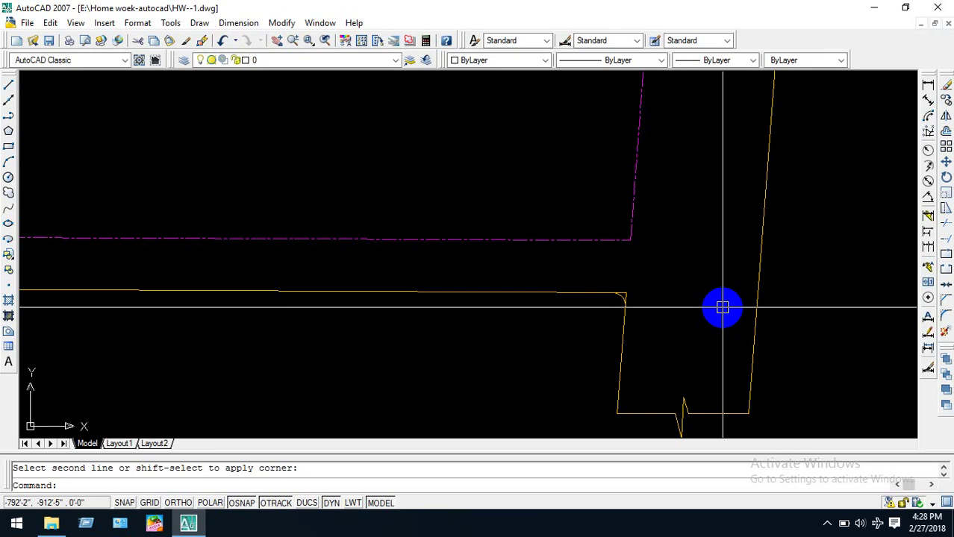
pyautogui.scroll(-2, 723, 307)
pyautogui.press('Escape')
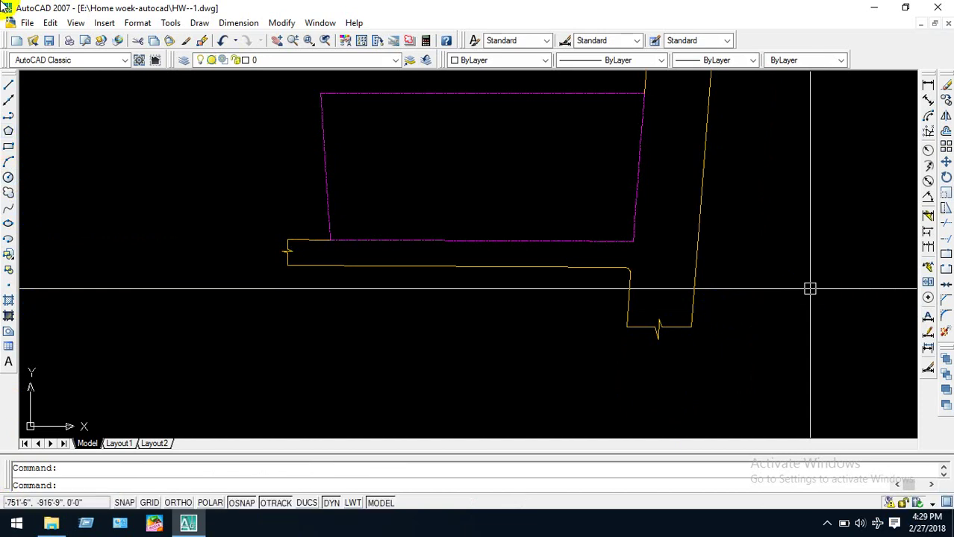
# Set both chamfer distances to 2'-0" and chamfer the horizontal and vertical yellow road edges.
pyautogui.write('cha')
pyautogui.press('Return')
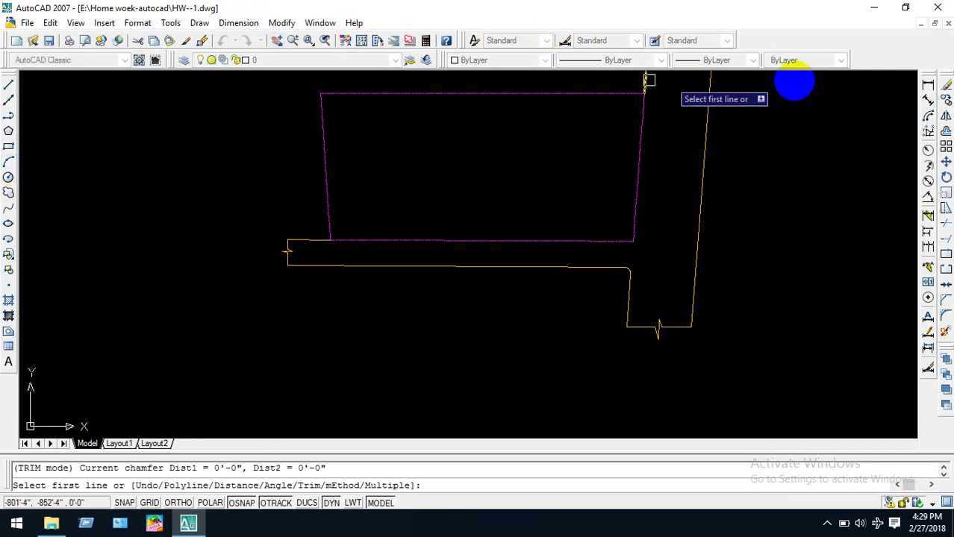
pyautogui.scroll(5, 674, 281)
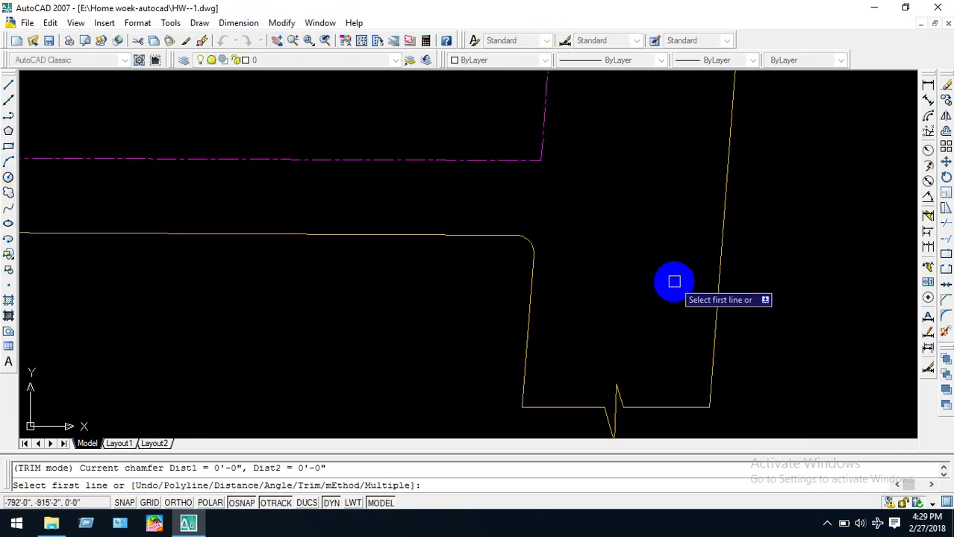
pyautogui.write('d')
pyautogui.press('Return')
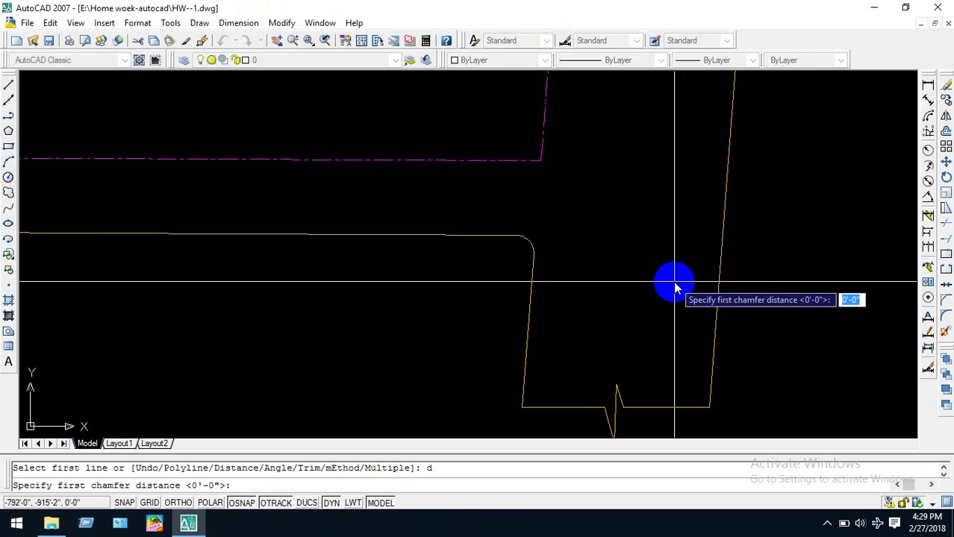
pyautogui.write("2'")
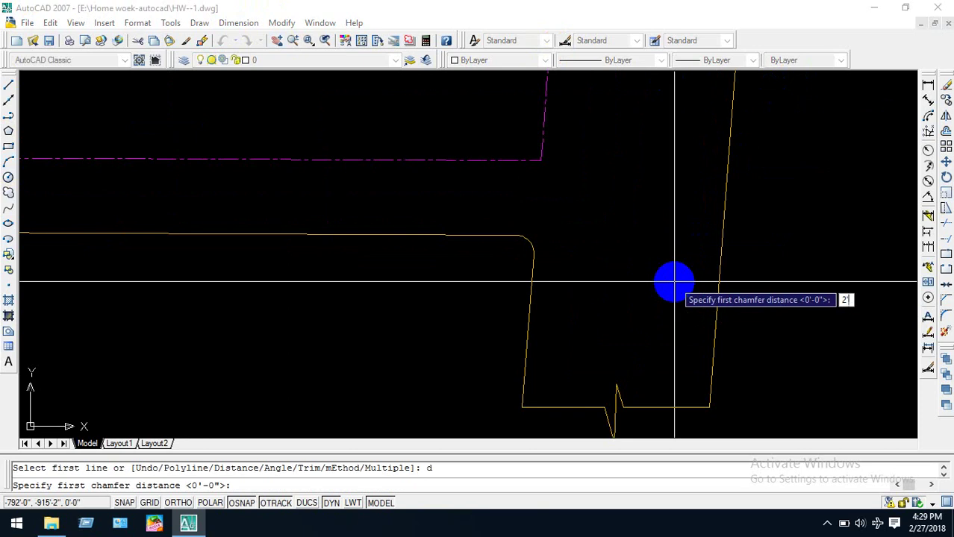
pyautogui.press('Return')
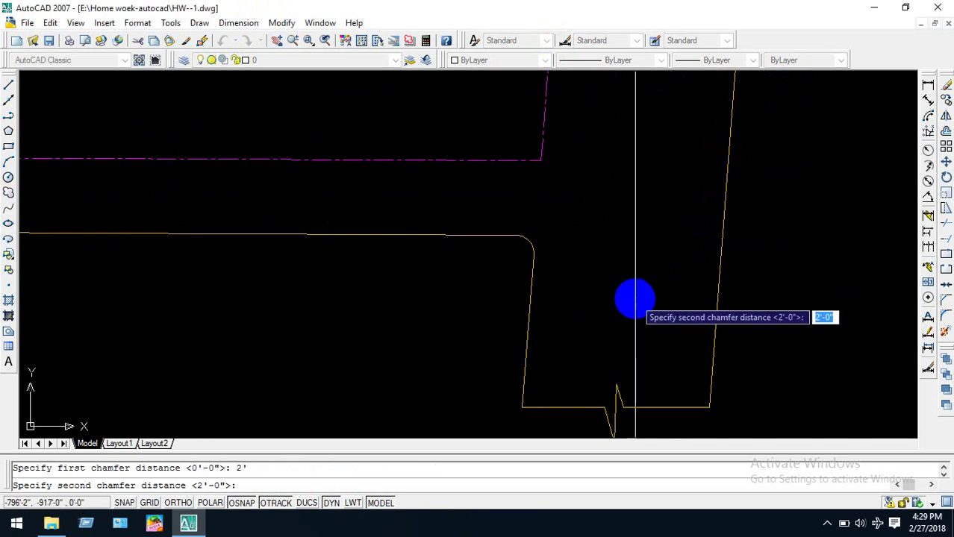
pyautogui.rightClick(637, 298)
pyautogui.click(477, 237)
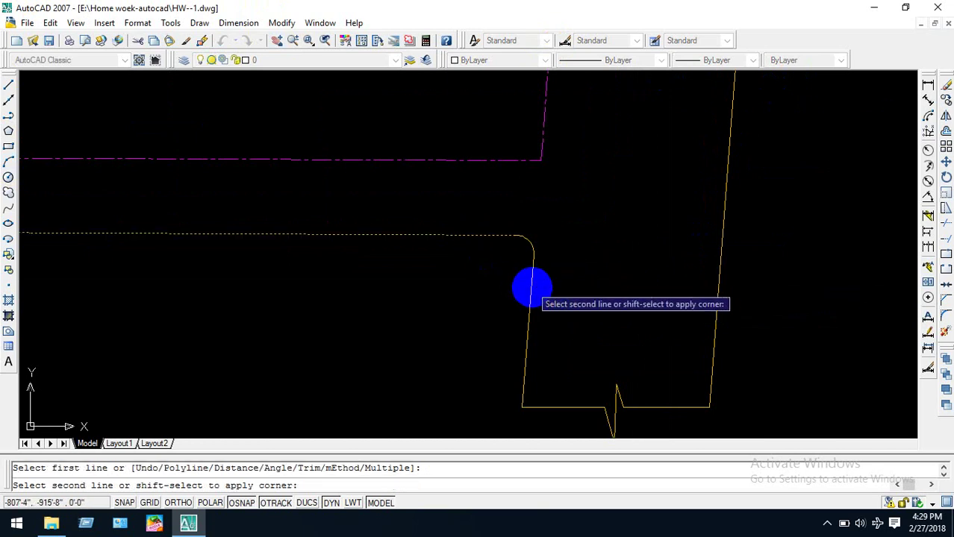
pyautogui.click(530, 288)
pyautogui.scroll(4, 531, 269)
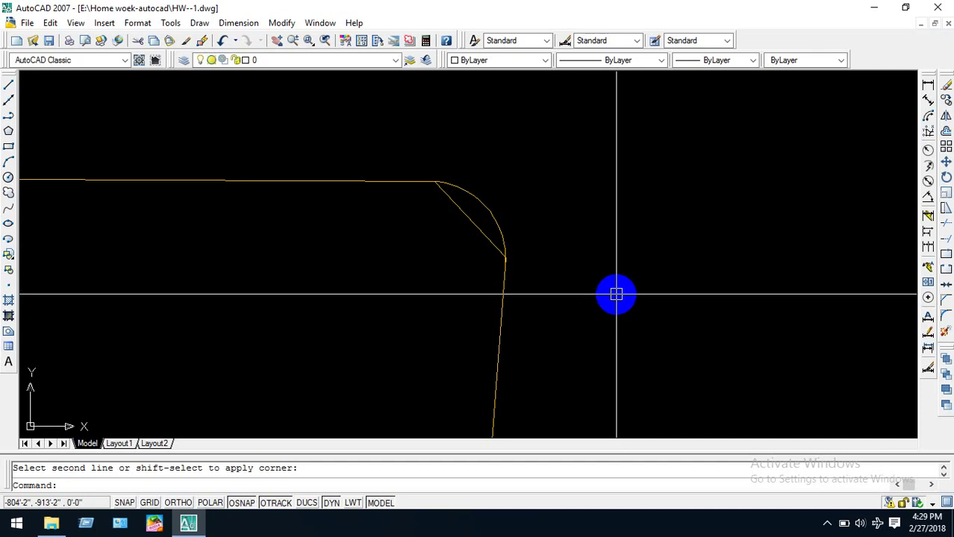
pyautogui.scroll(-2, 453, 245)
pyautogui.scroll(2, 454, 244)
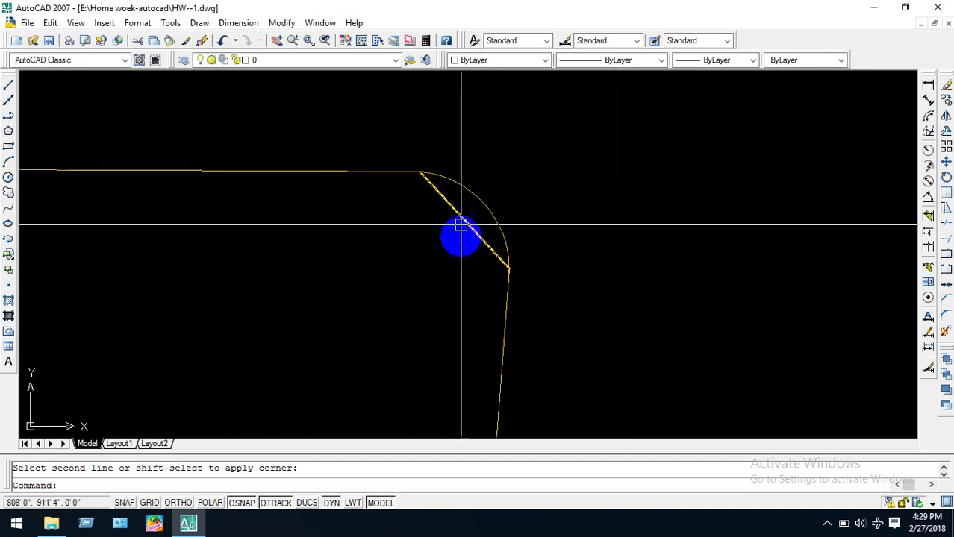
pyautogui.scroll(-3, 519, 227)
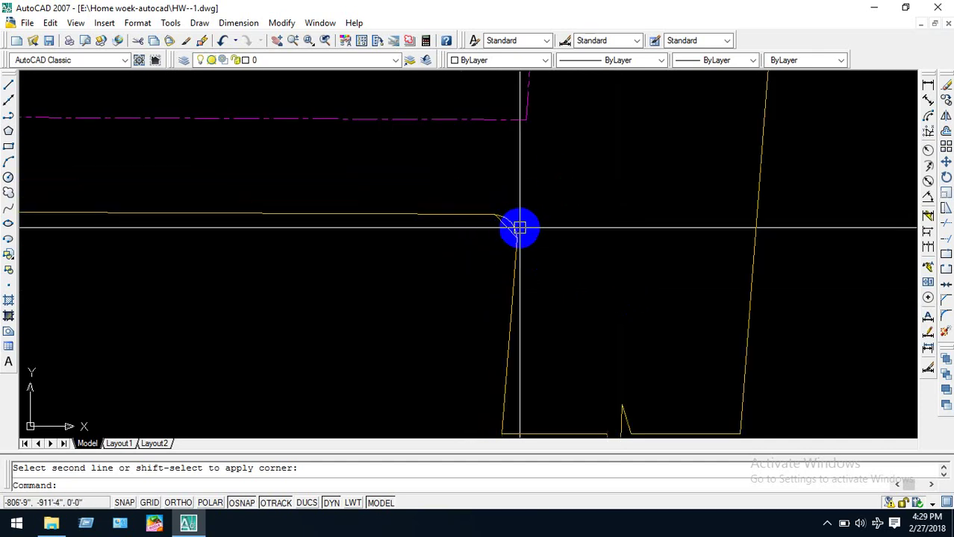
# Chamfer the corner between the vertical and horizontal magenta site lines.
pyautogui.press('Return')
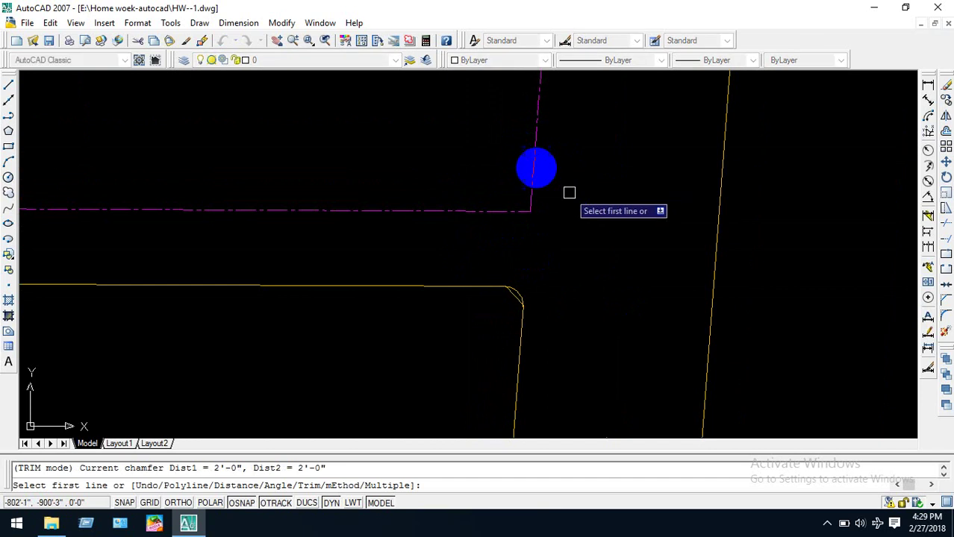
pyautogui.click(536, 164)
pyautogui.click(489, 211)
pyautogui.scroll(3, 503, 221)
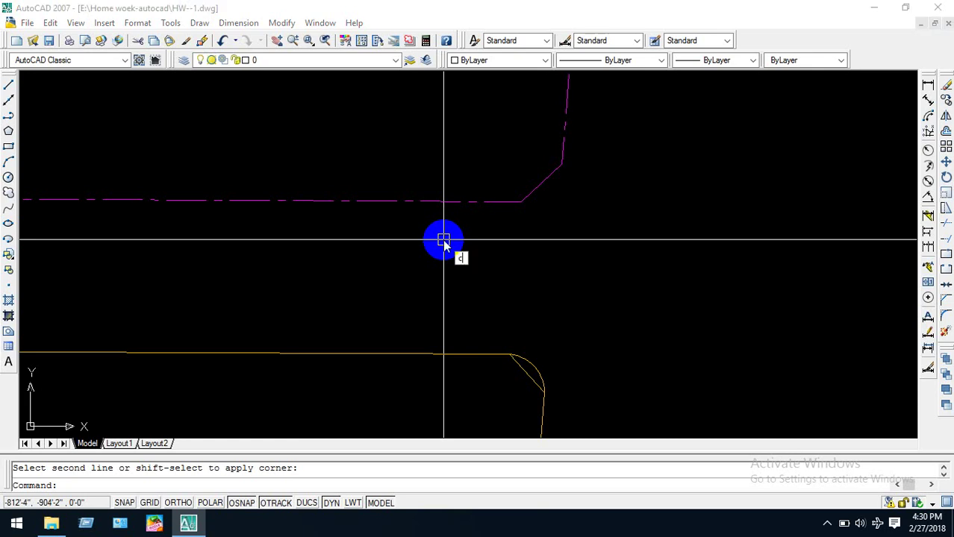
# Reset both chamfer distances to 0, chamfer the two magenta lines, and select the diagonal segment.
pyautogui.write('ha')
pyautogui.press('Return')
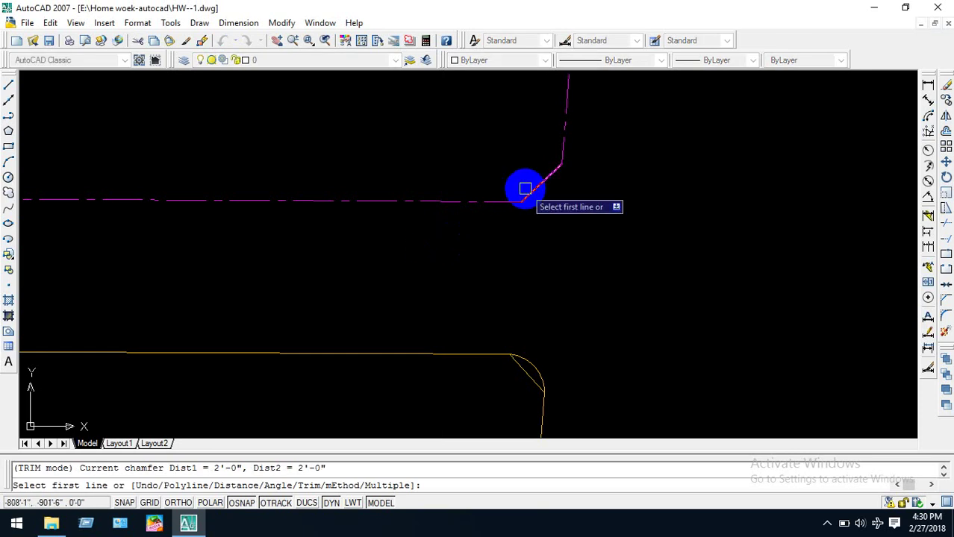
pyautogui.write('d')
pyautogui.press('Return')
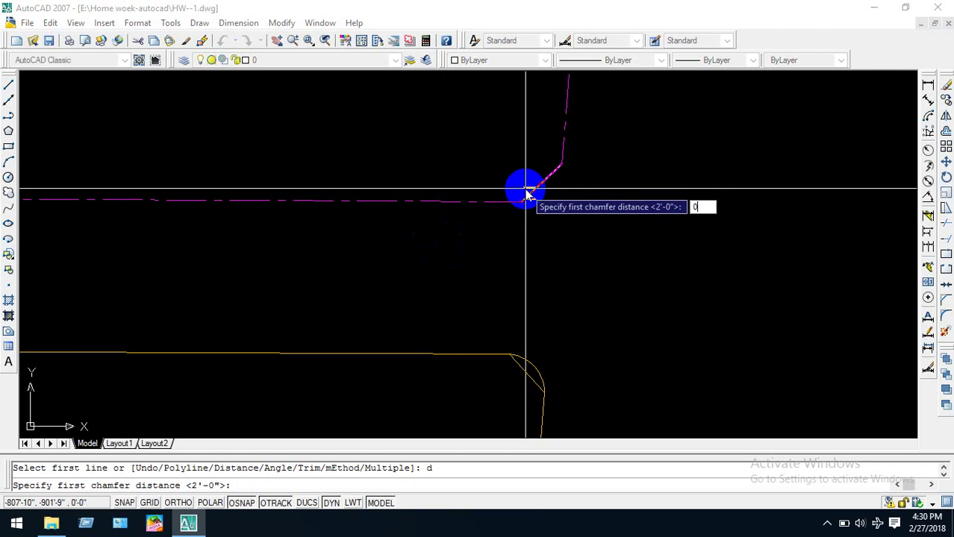
pyautogui.write('0')
pyautogui.press('Return')
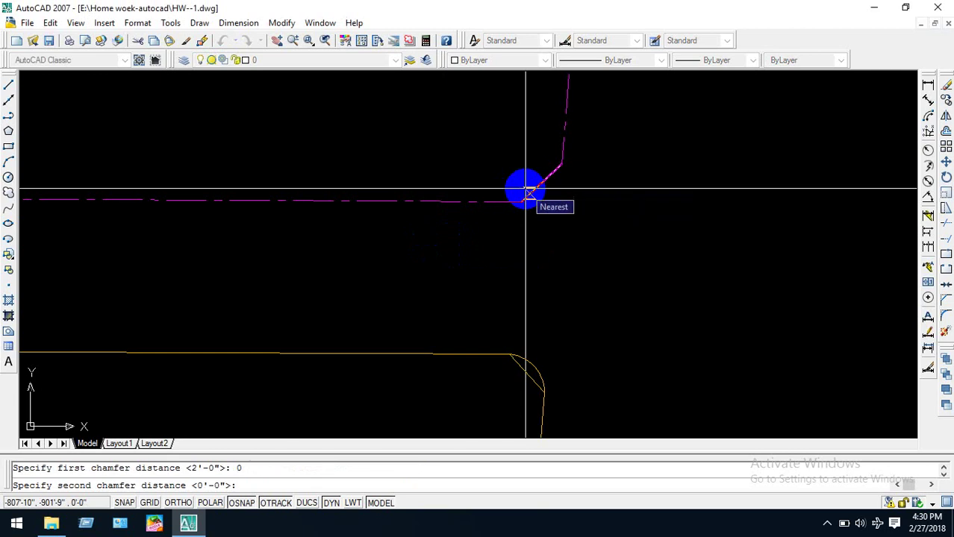
pyautogui.press('Return')
pyautogui.click(471, 201)
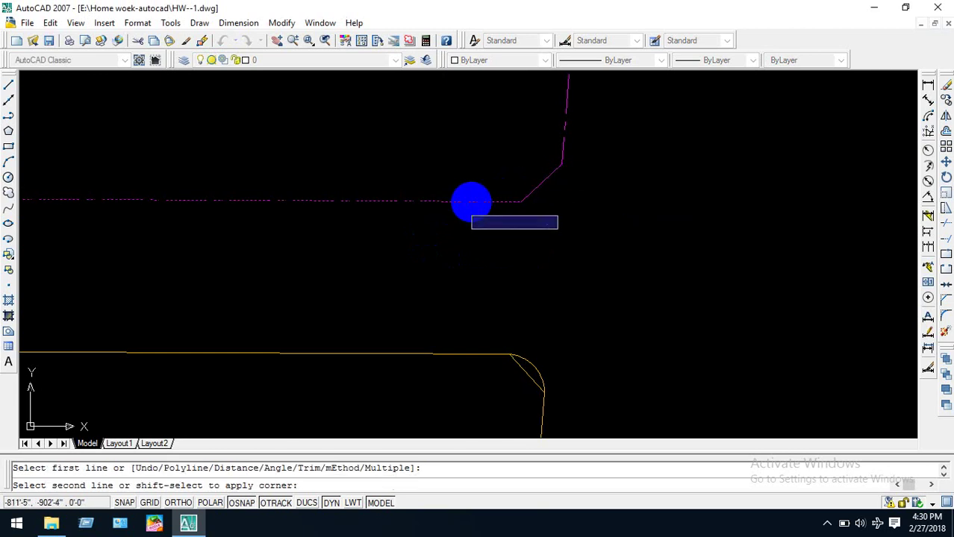
pyautogui.click(562, 137)
pyautogui.click(542, 184)
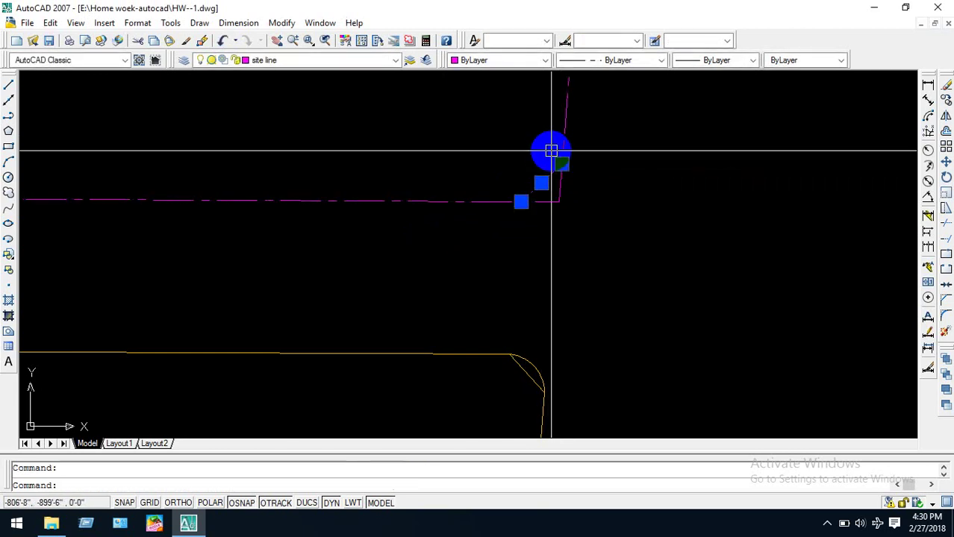
# Erase the diagonal segments from the magenta site-line corner and the yellow road corner.
pyautogui.press('Delete')
pyautogui.scroll(-5, 544, 194)
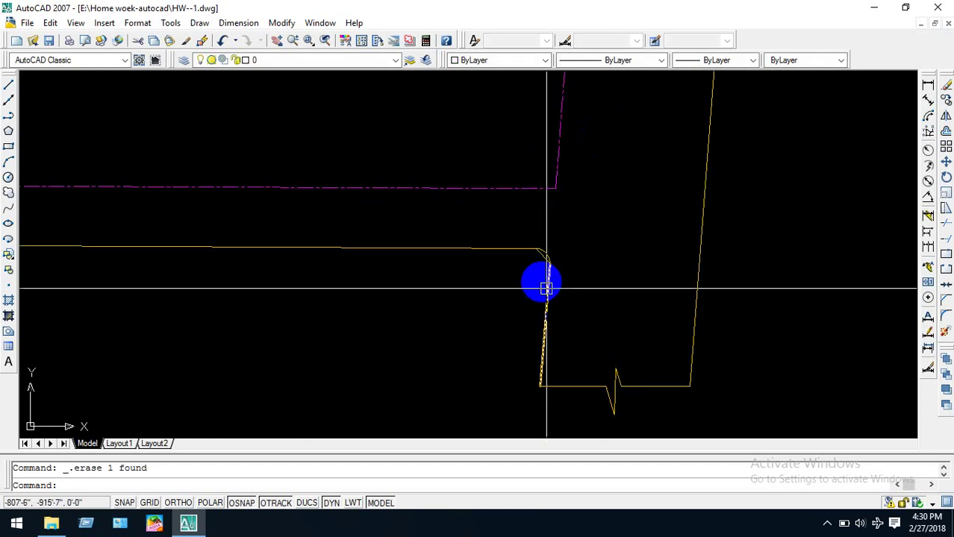
pyautogui.scroll(7, 537, 253)
pyautogui.click(536, 198)
pyautogui.write('e')
pyautogui.press('Return')
# Zoom out over the site plan and quick-save HW--1.dwg.
pyautogui.scroll(6, 587, 305)
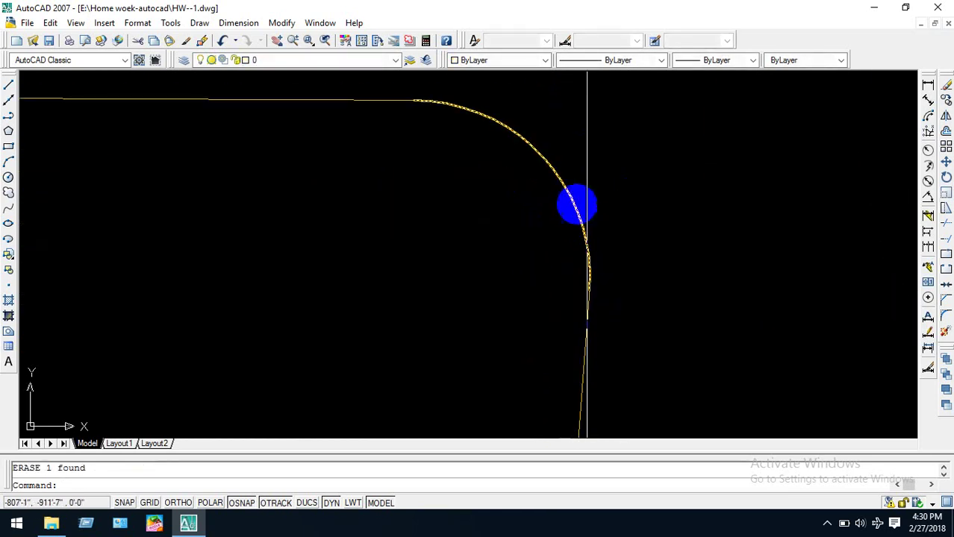
pyautogui.click(578, 209)
pyautogui.scroll(-3, 617, 220)
pyautogui.scroll(2, 615, 208)
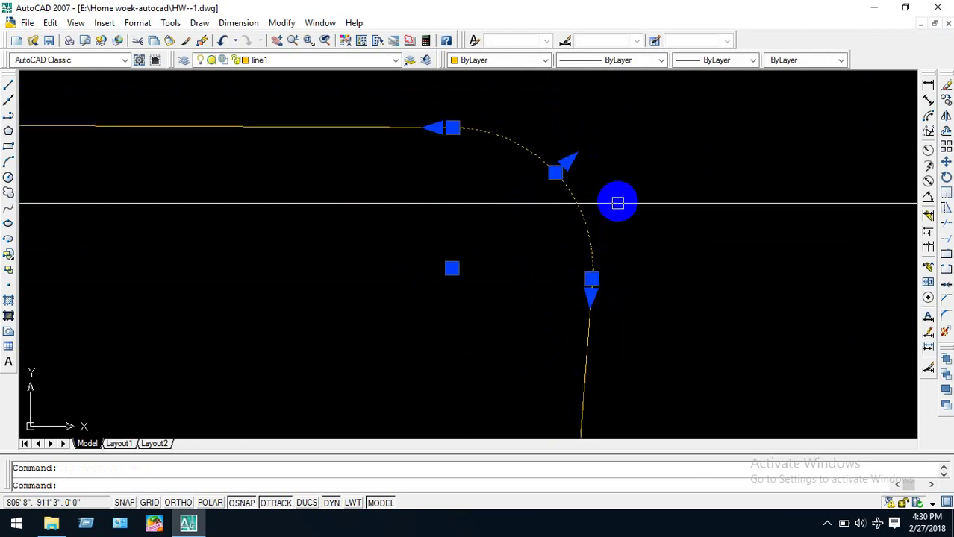
pyautogui.scroll(-5, 615, 202)
pyautogui.press('Escape')
pyautogui.scroll(-3, 634, 234)
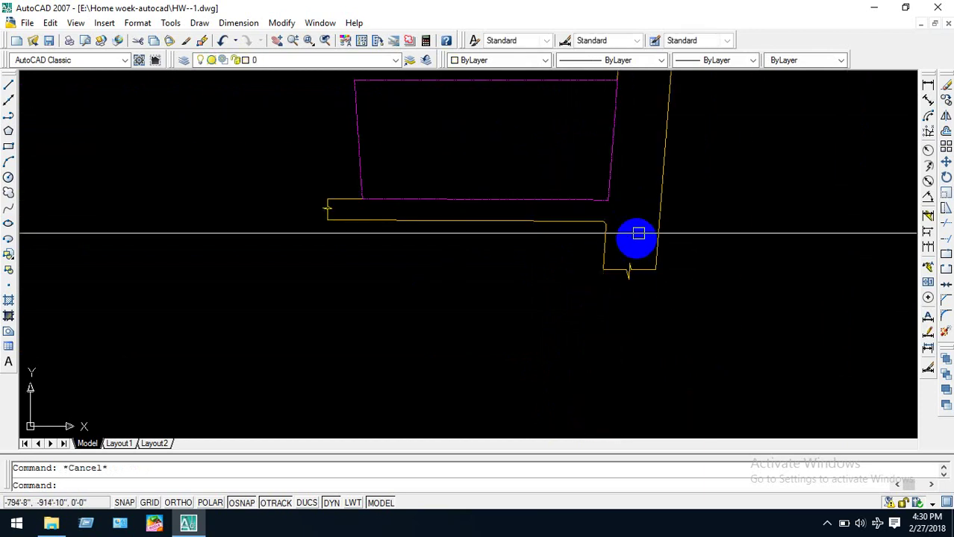
pyautogui.scroll(1, 572, 147)
pyautogui.scroll(-5, 662, 219)
pyautogui.scroll(4, 673, 261)
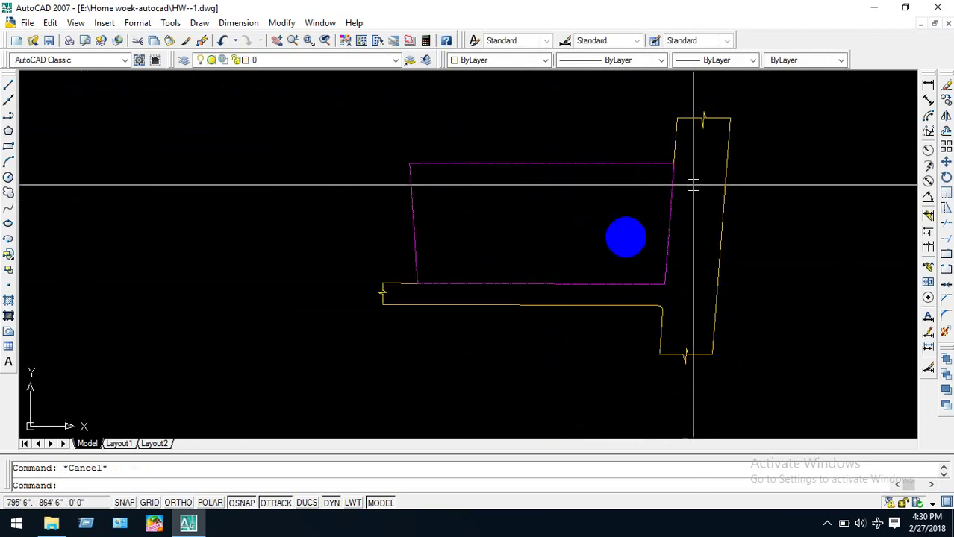
pyautogui.scroll(3, 640, 306)
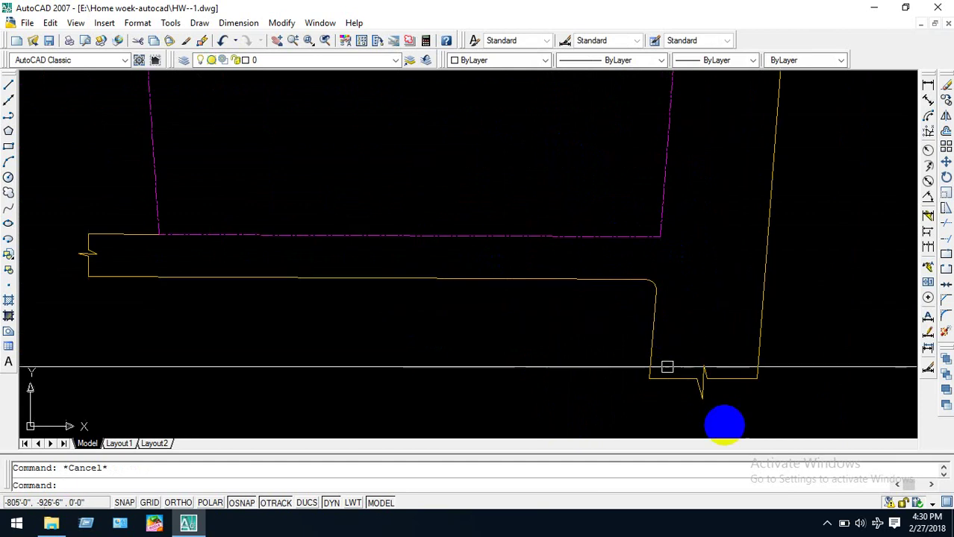
pyautogui.scroll(-3, 713, 340)
pyautogui.scroll(1, 716, 288)
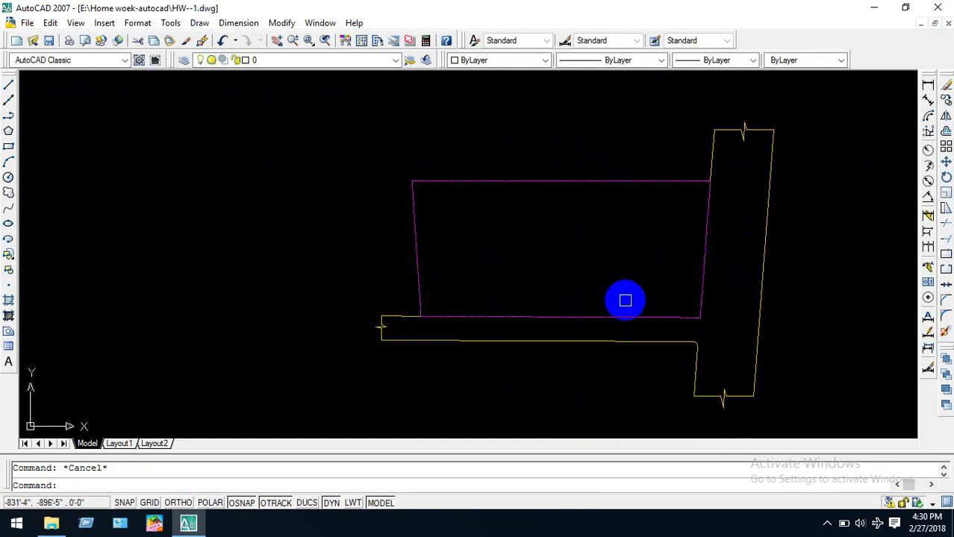
pyautogui.hotkey('ctrl', 's')
pyautogui.scroll(2, 731, 207)
pyautogui.scroll(-5, 639, 222)
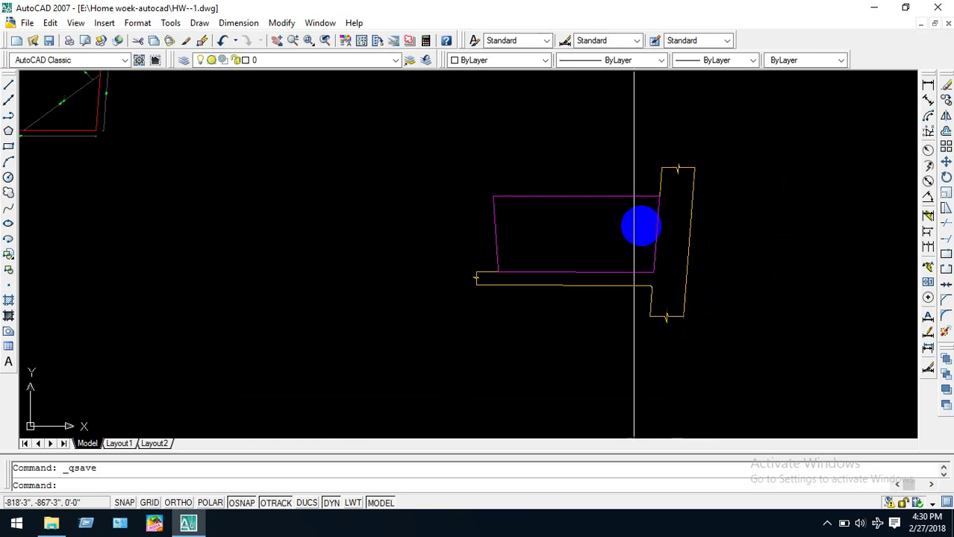
pyautogui.scroll(4, 676, 249)
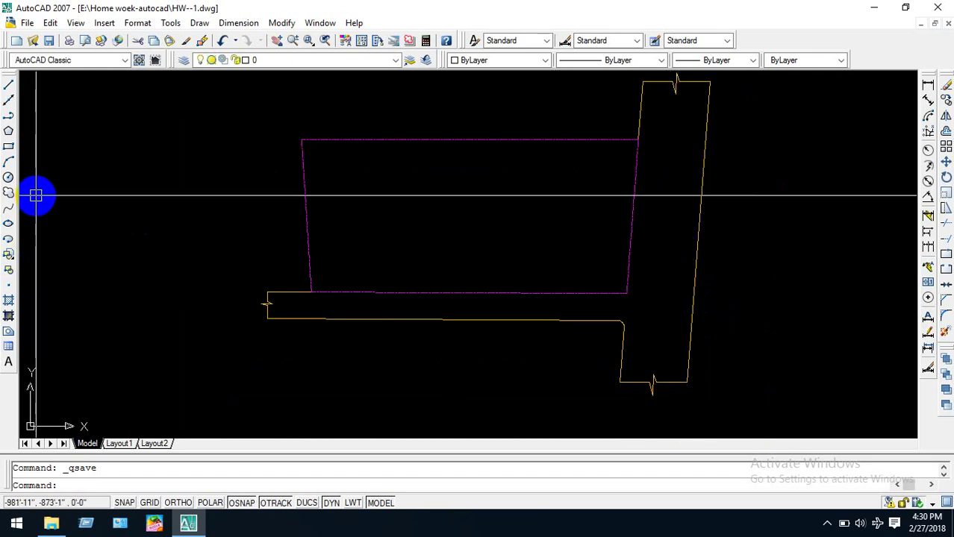
# Draw an MTEXT box beside the vertical road and type the label 20'-0" Wide Road.
pyautogui.write('mt')
pyautogui.press('Return')
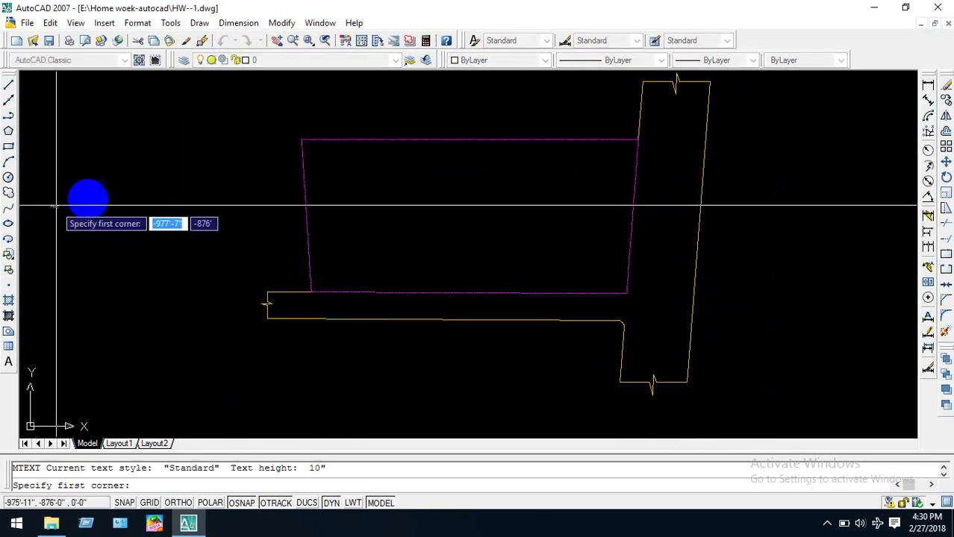
pyautogui.click(598, 200)
pyautogui.click(756, 243)
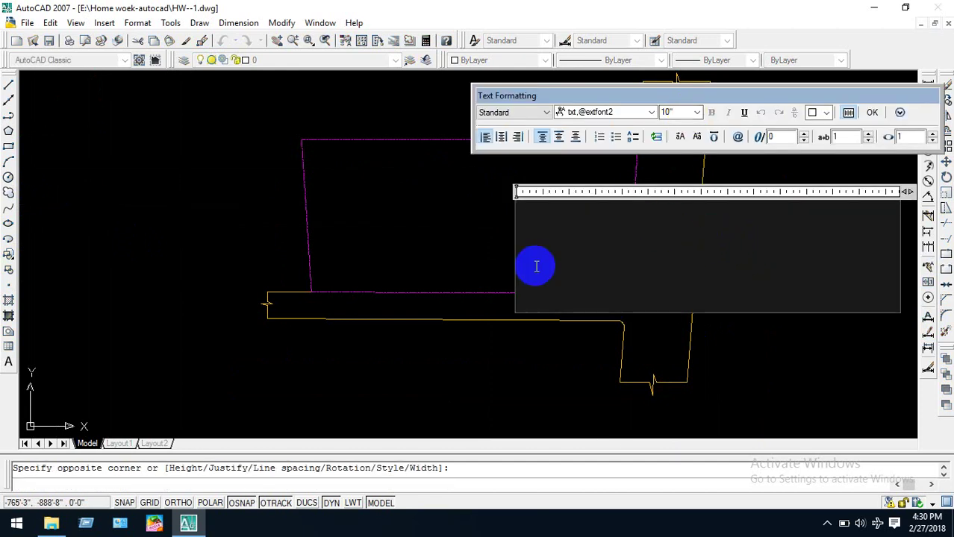
pyautogui.write('20\'-0" Wide Roa')
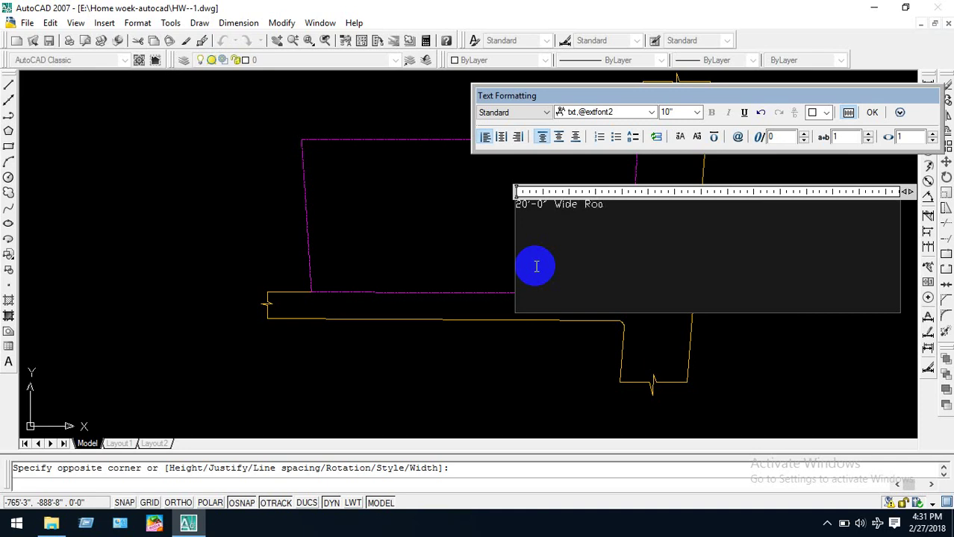
pyautogui.write('d')
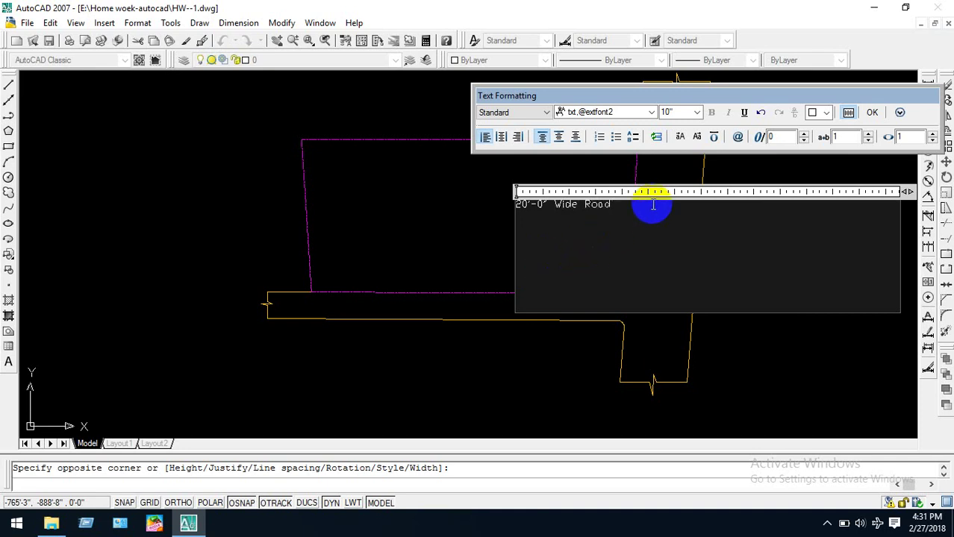
# Format the label in Arial Narrow at 3' text height and place it.
pyautogui.moveTo(639, 198)
pyautogui.mouseDown()
pyautogui.moveTo(267, 221)
pyautogui.moveTo(589, 88)
pyautogui.mouseUp()
pyautogui.click(651, 112)
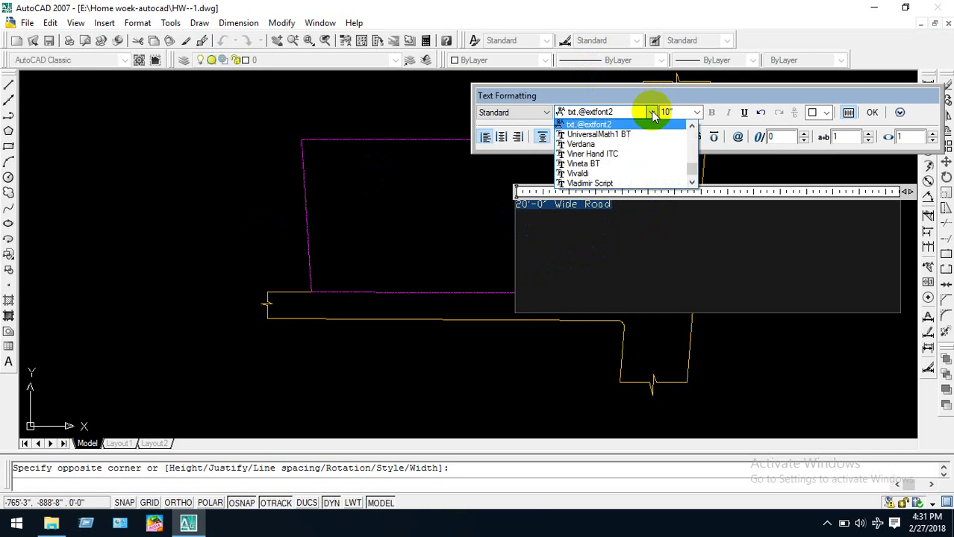
pyautogui.press('a')
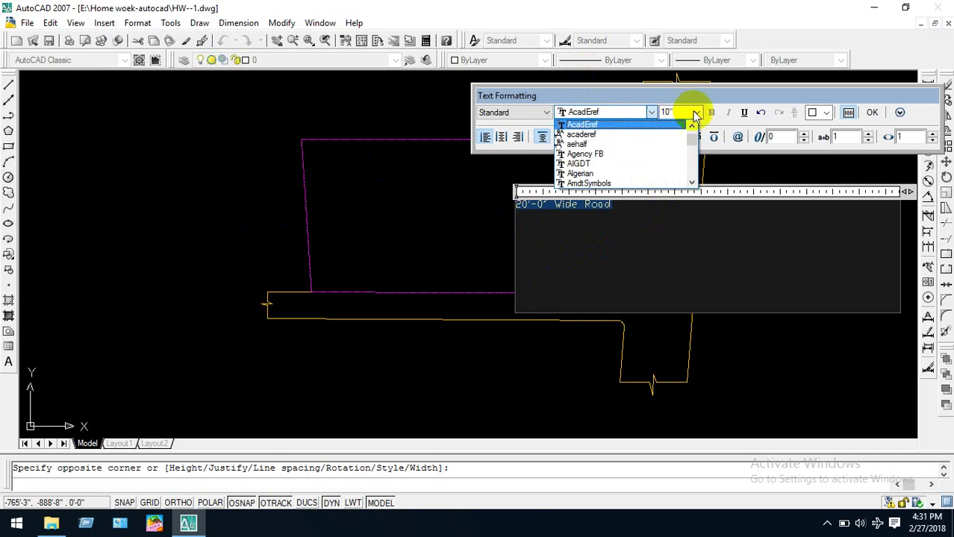
pyautogui.scroll(-2, 590, 179)
pyautogui.scroll(-2, 597, 173)
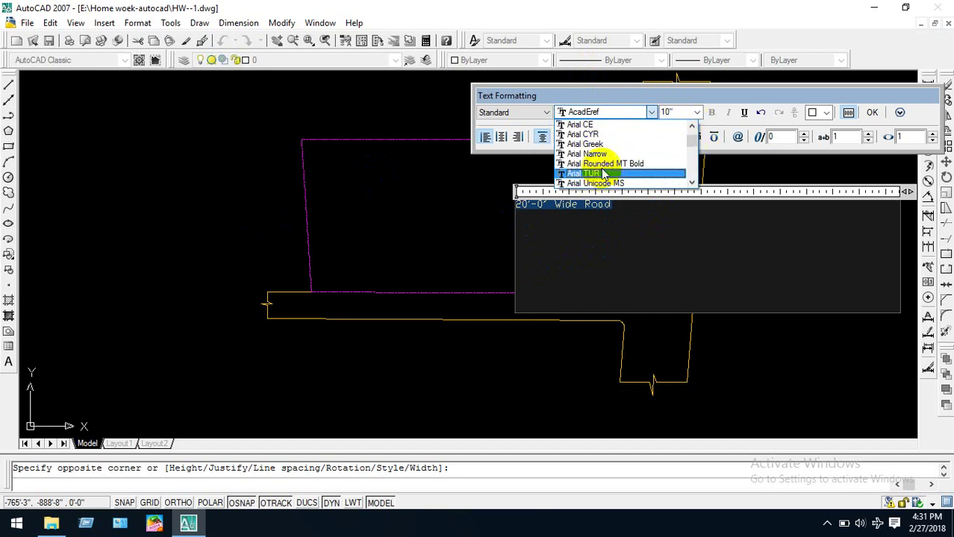
pyautogui.click(606, 153)
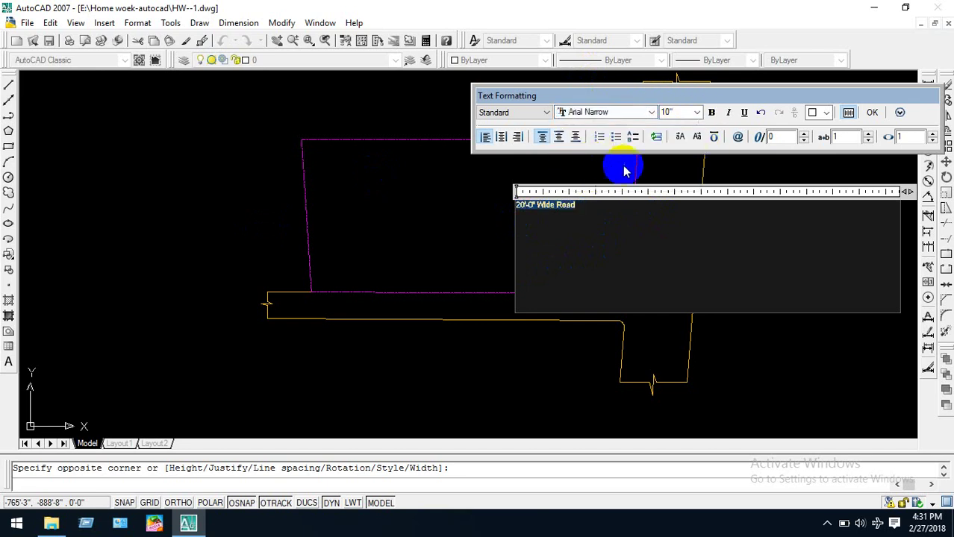
pyautogui.click(686, 112)
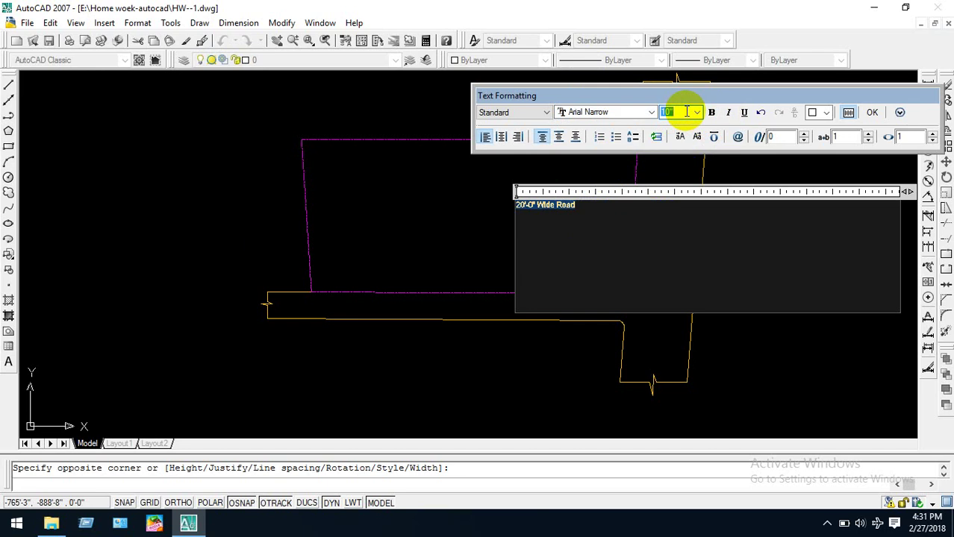
pyautogui.write("3'")
pyautogui.press('Return')
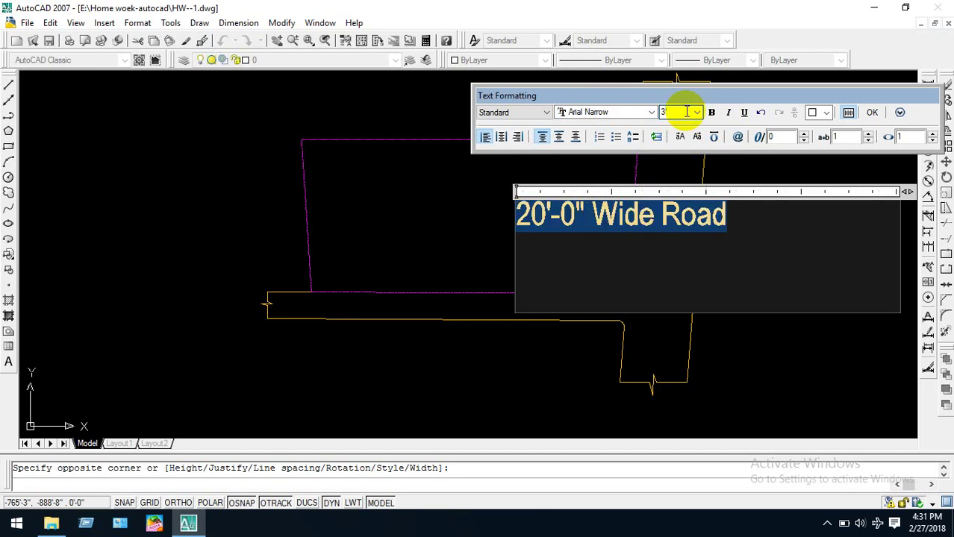
pyautogui.click(871, 112)
pyautogui.rightClick(827, 175)
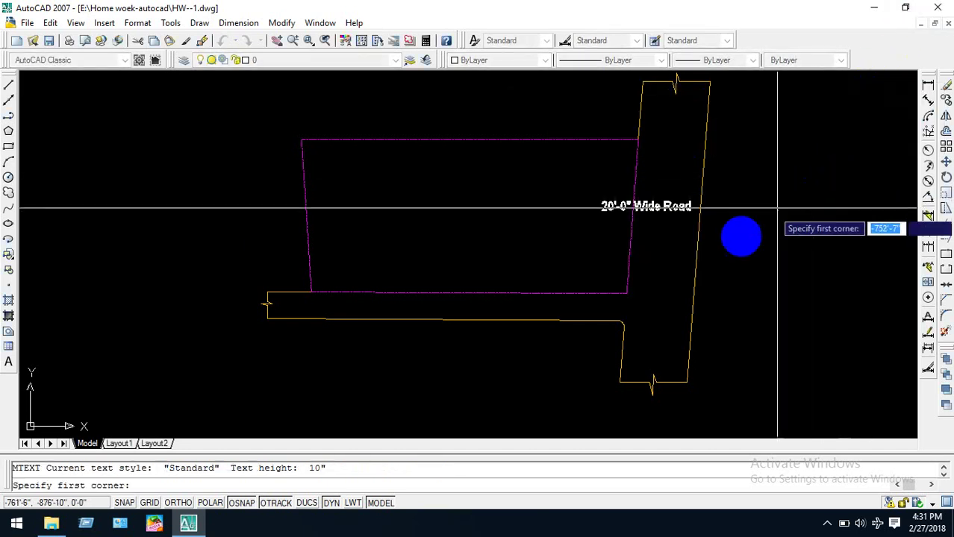
# Rotate the 20'-0" Wide Road label 90° so it stands vertical.
pyautogui.press('Escape')
pyautogui.scroll(3, 705, 240)
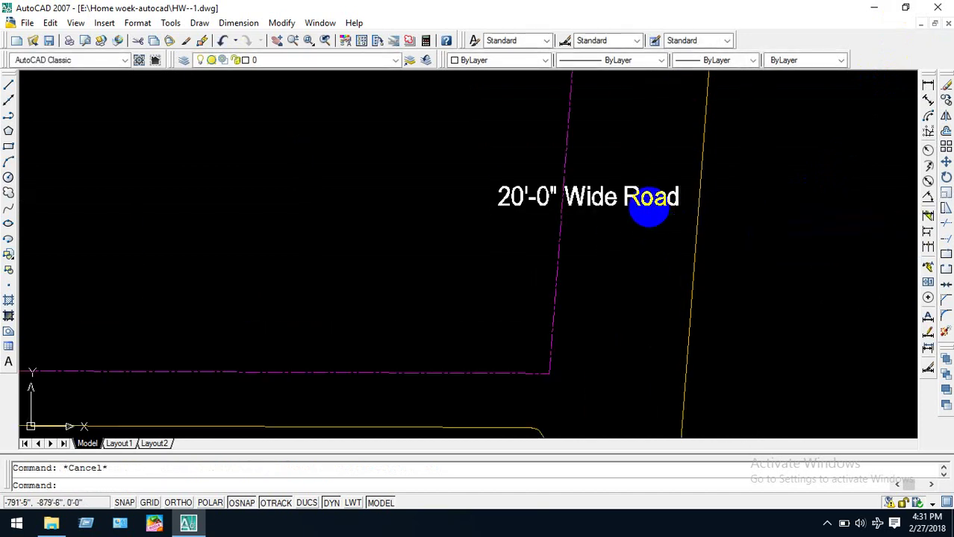
pyautogui.click(650, 203)
pyautogui.write('ro')
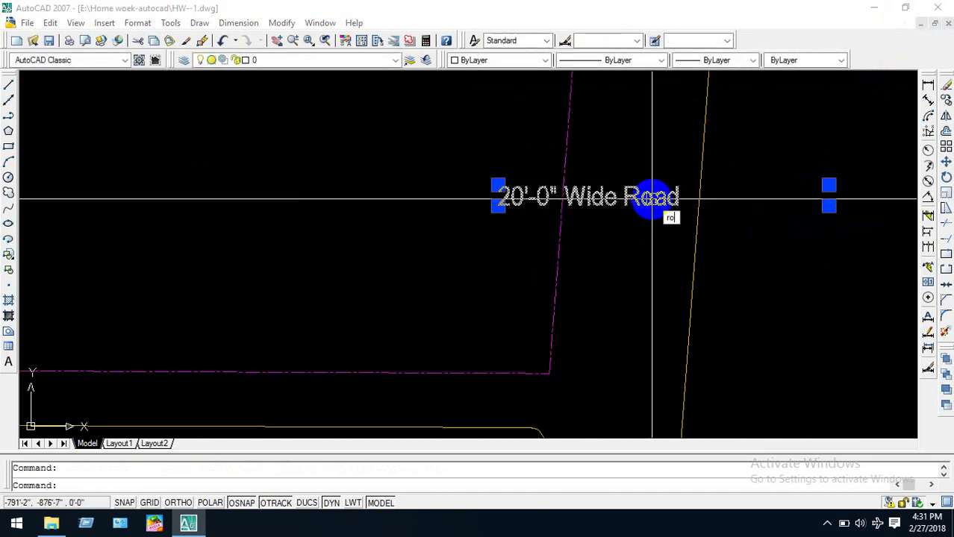
pyautogui.press('Return')
pyautogui.click(625, 198)
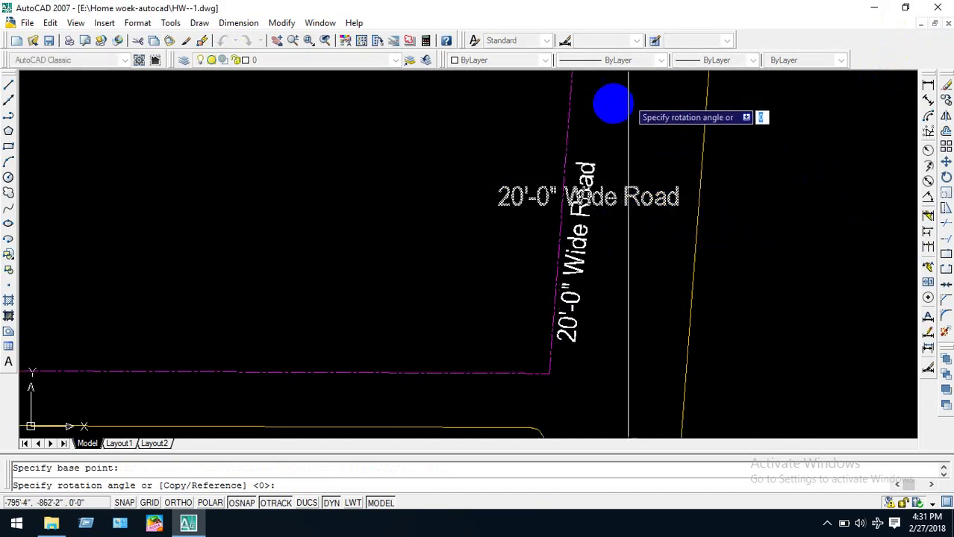
pyautogui.click(622, 105)
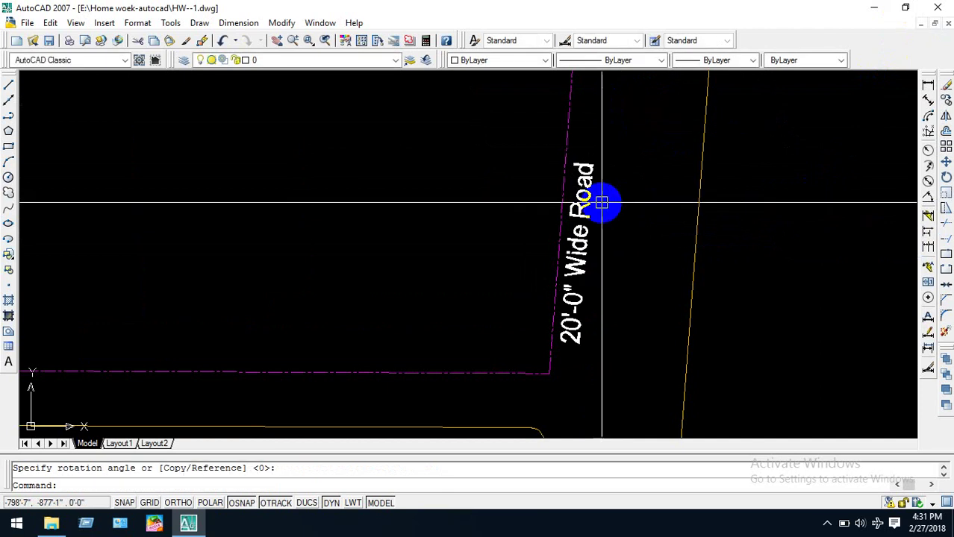
# Move the vertical label into the middle of the vertical road strip.
pyautogui.click(590, 201)
pyautogui.write('m')
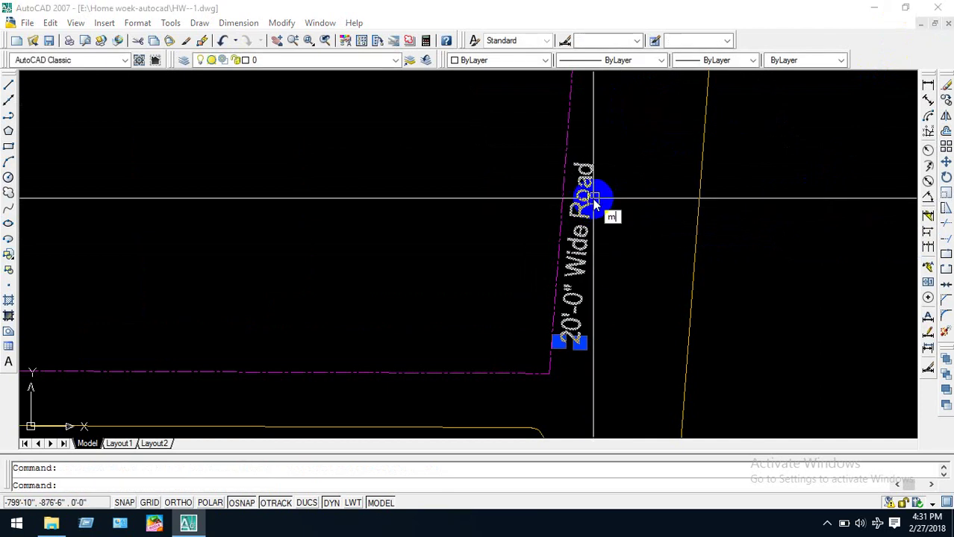
pyautogui.press('Return')
pyautogui.scroll(-5, 600, 198)
pyautogui.scroll(5, 658, 284)
pyautogui.click(679, 258)
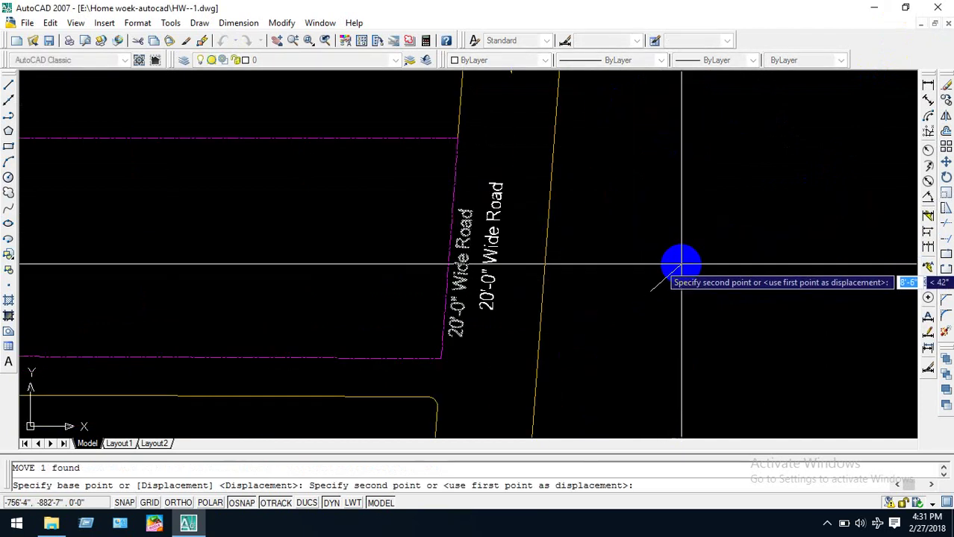
pyautogui.click(683, 263)
# Begin copying the vertical road label with the CP command.
pyautogui.scroll(-5, 634, 195)
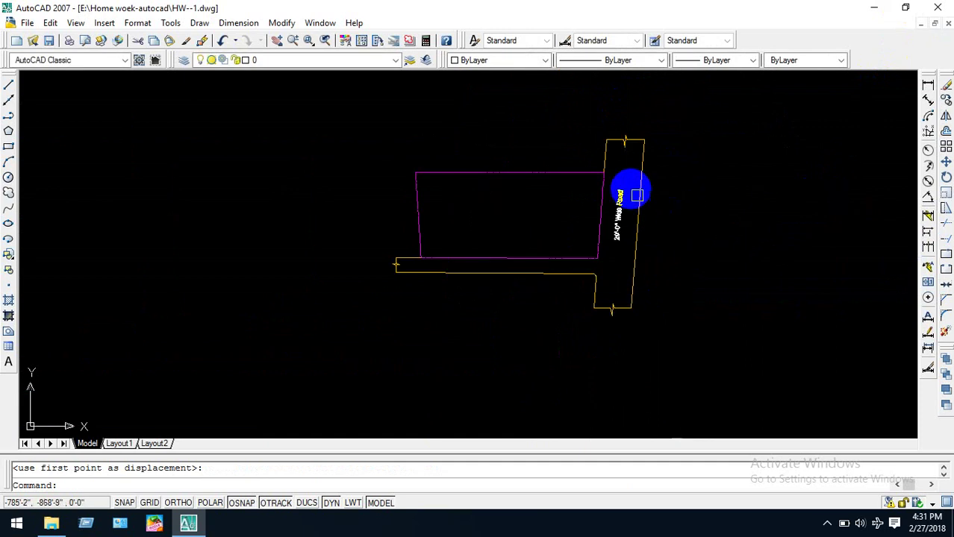
pyautogui.scroll(4, 608, 227)
pyautogui.click(603, 212)
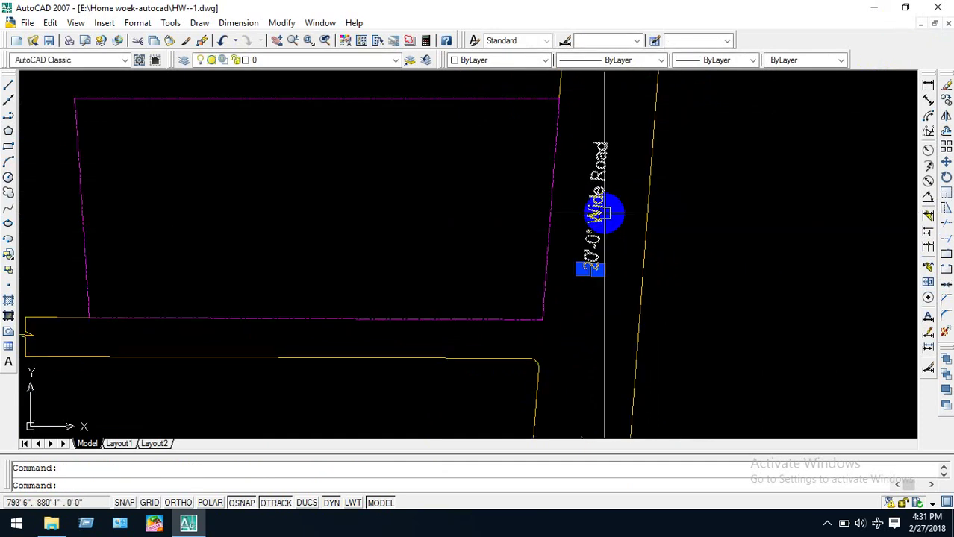
pyautogui.write('cp')
pyautogui.press('Return')
# Place a copy of the road label near the horizontal road.
pyautogui.click(614, 213)
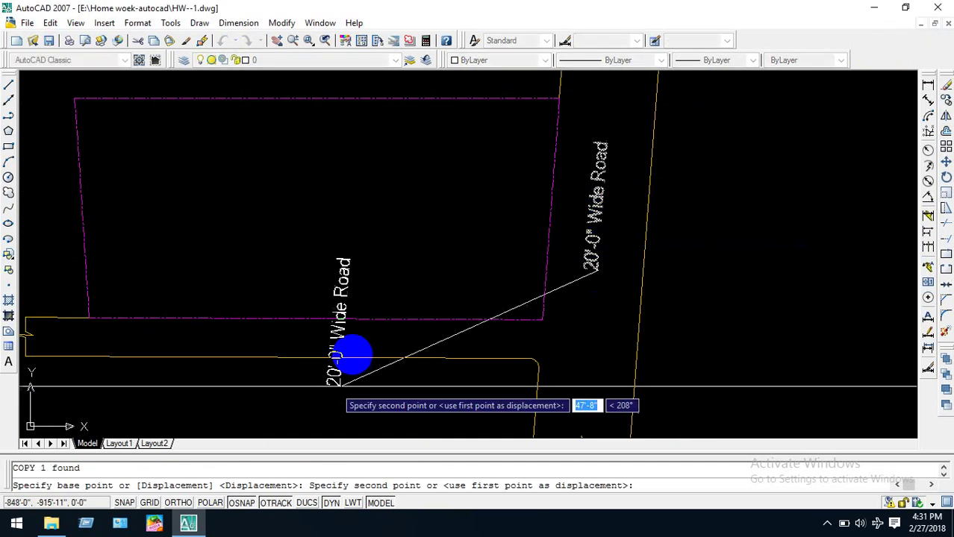
pyautogui.scroll(-3, 345, 312)
pyautogui.scroll(4, 344, 298)
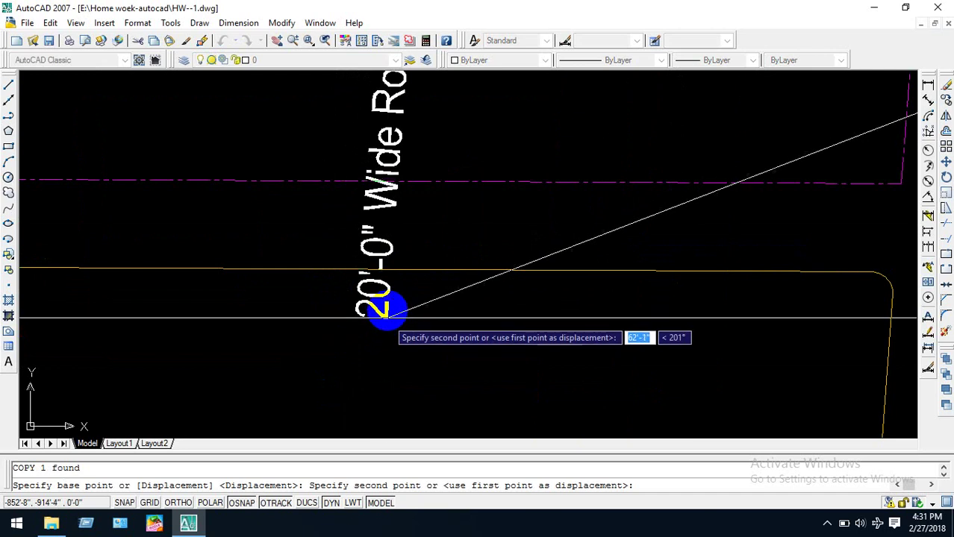
pyautogui.click(373, 318)
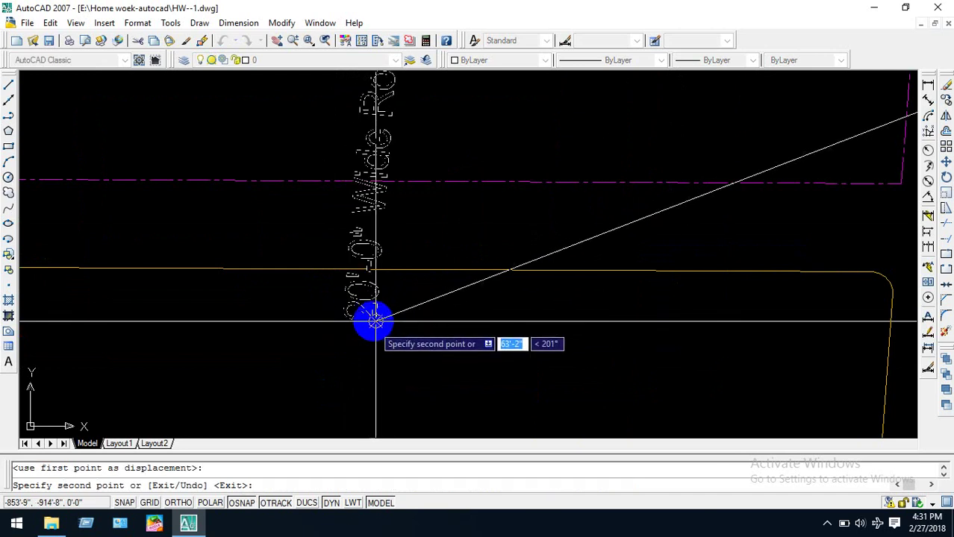
pyautogui.press('Escape')
# Rotate the copied label back so it reads horizontally.
pyautogui.scroll(-3, 371, 318)
pyautogui.scroll(3, 383, 239)
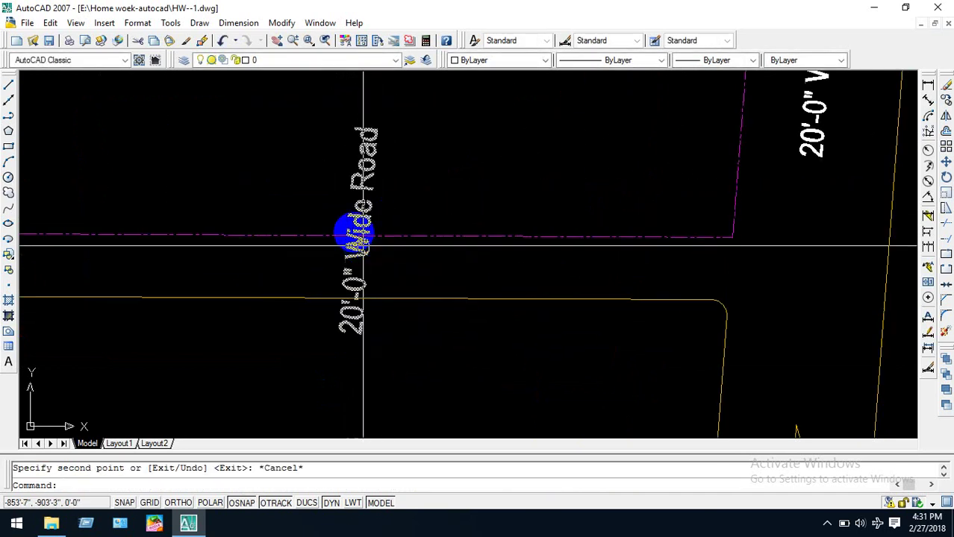
pyautogui.click(367, 186)
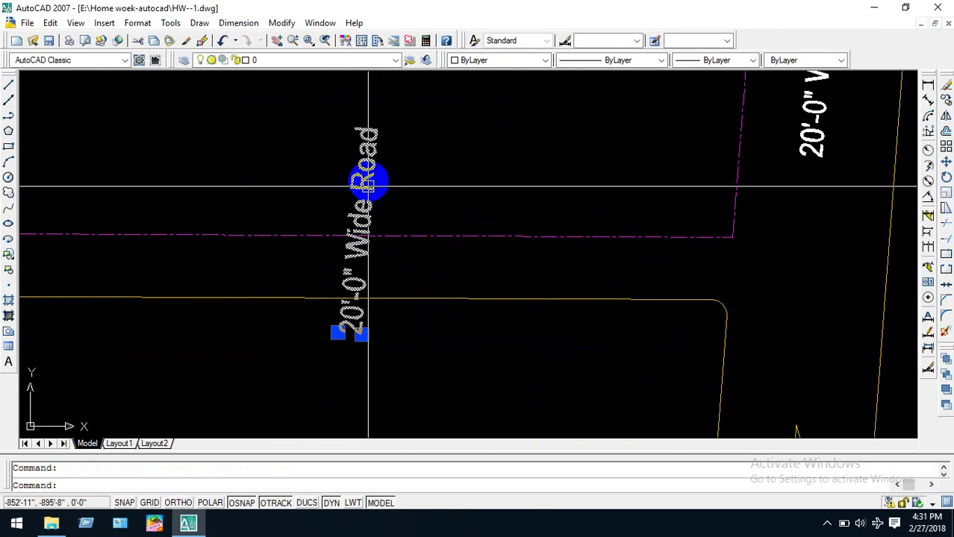
pyautogui.write('ro')
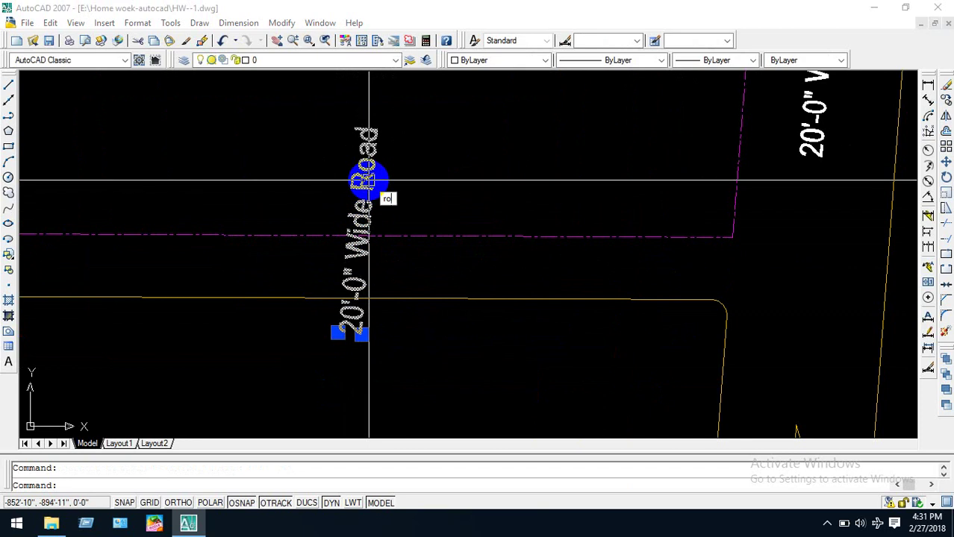
pyautogui.press('Return')
pyautogui.click(361, 332)
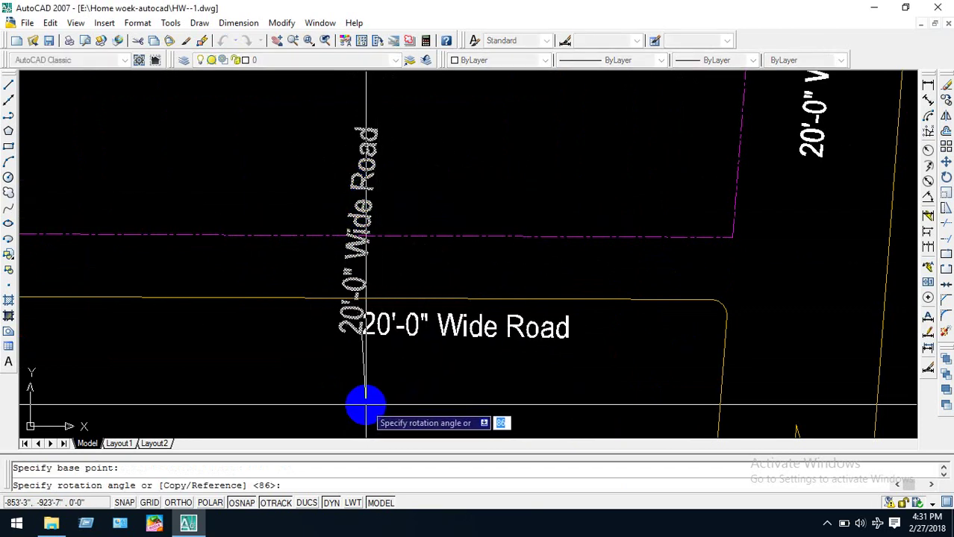
pyautogui.click(366, 406)
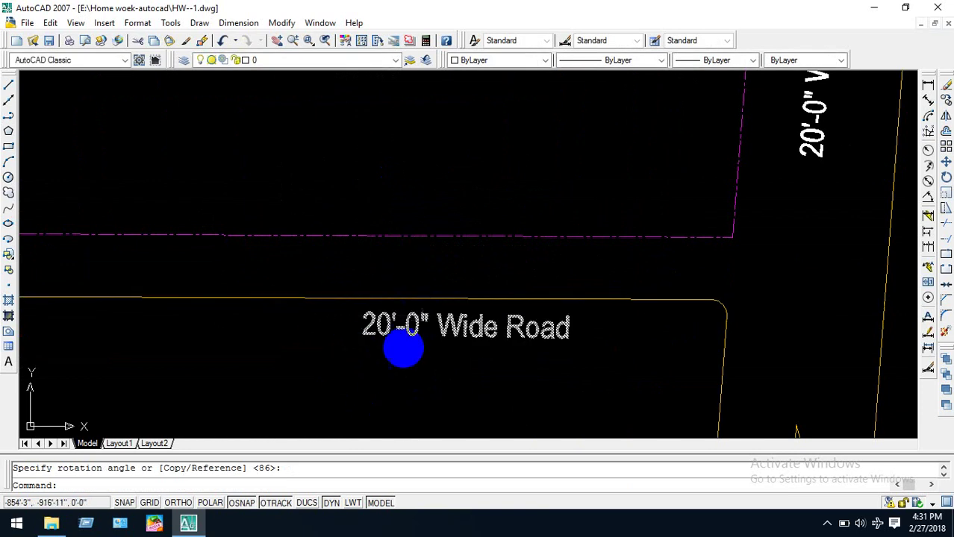
pyautogui.click(443, 323)
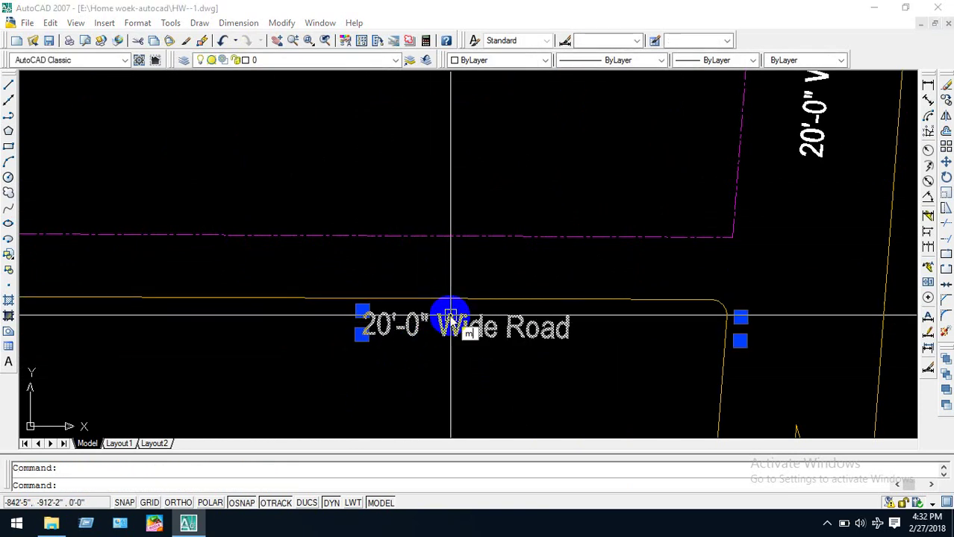
# Move the horizontal label between the horizontal road's lines.
pyautogui.press('Return')
pyautogui.scroll(-3, 463, 343)
pyautogui.scroll(3, 492, 373)
pyautogui.click(528, 416)
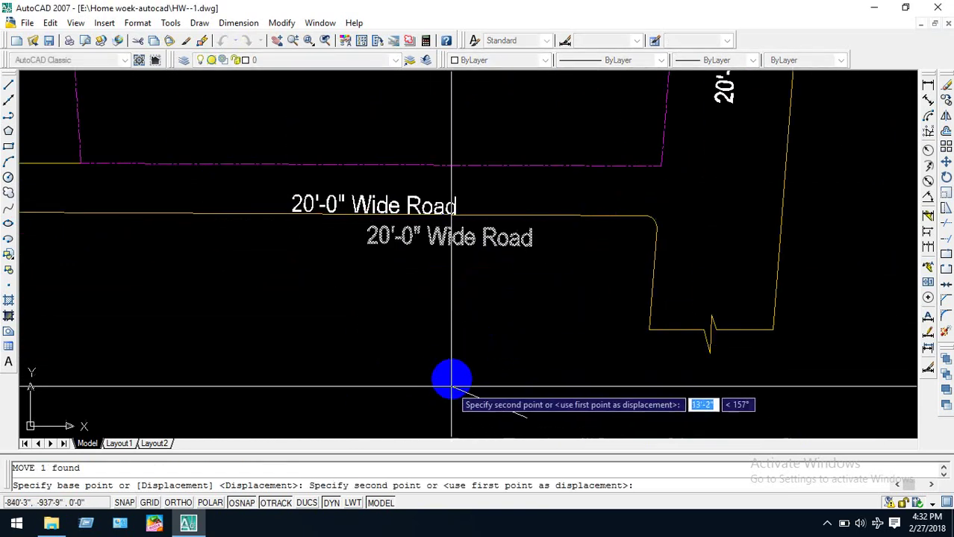
pyautogui.click(380, 340)
pyautogui.scroll(-3, 418, 254)
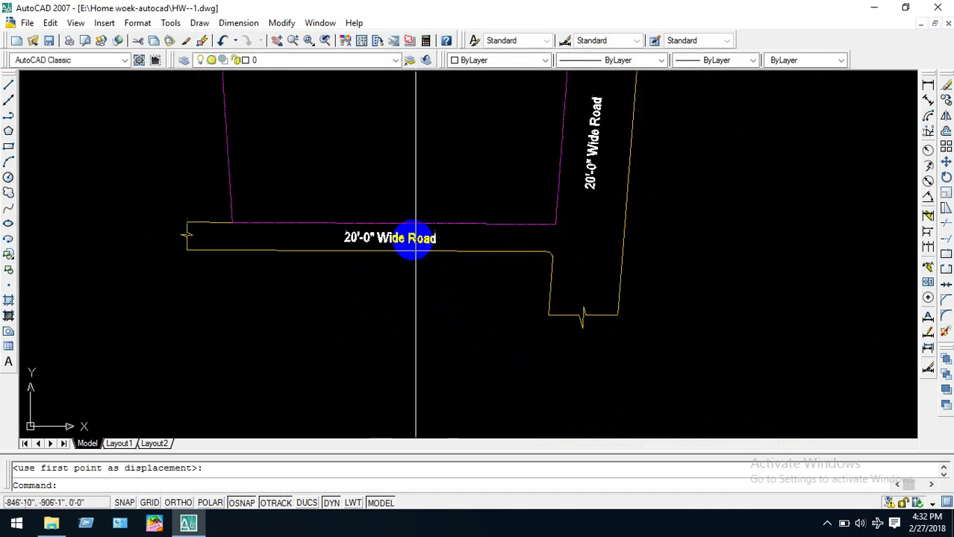
pyautogui.scroll(2, 414, 237)
pyautogui.scroll(3, 381, 237)
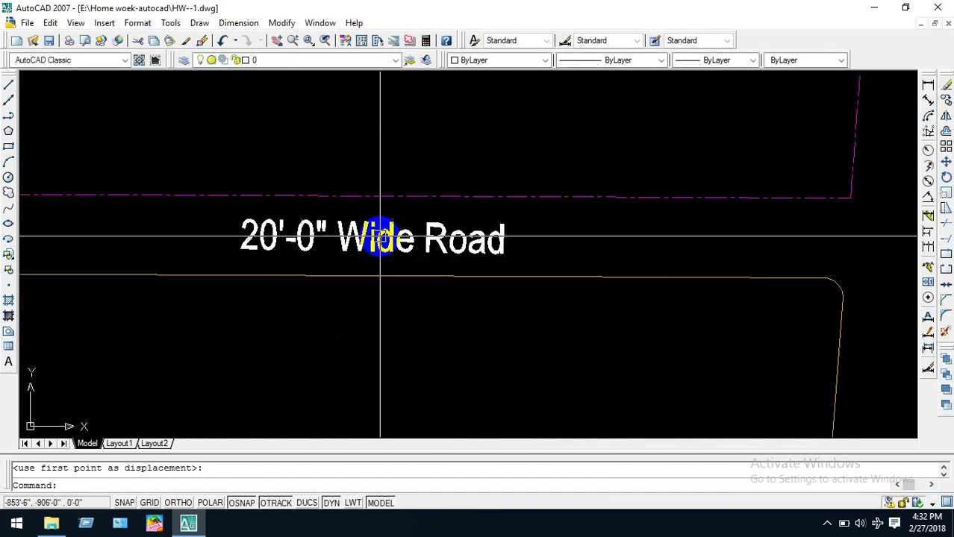
# Scale the horizontal 20'-0" Wide Road label by a factor of 0.6.
pyautogui.click(380, 237)
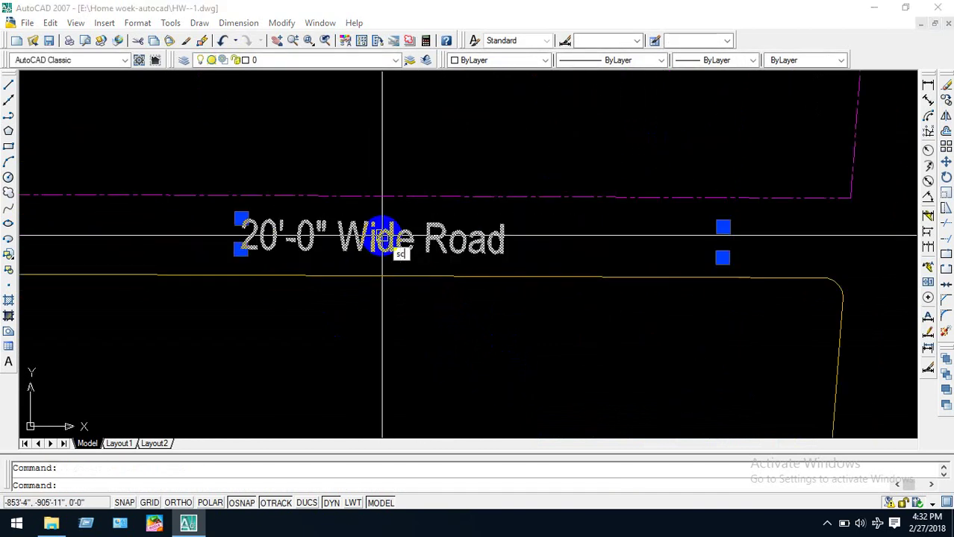
pyautogui.write('sc')
pyautogui.press('Return')
pyautogui.click(377, 332)
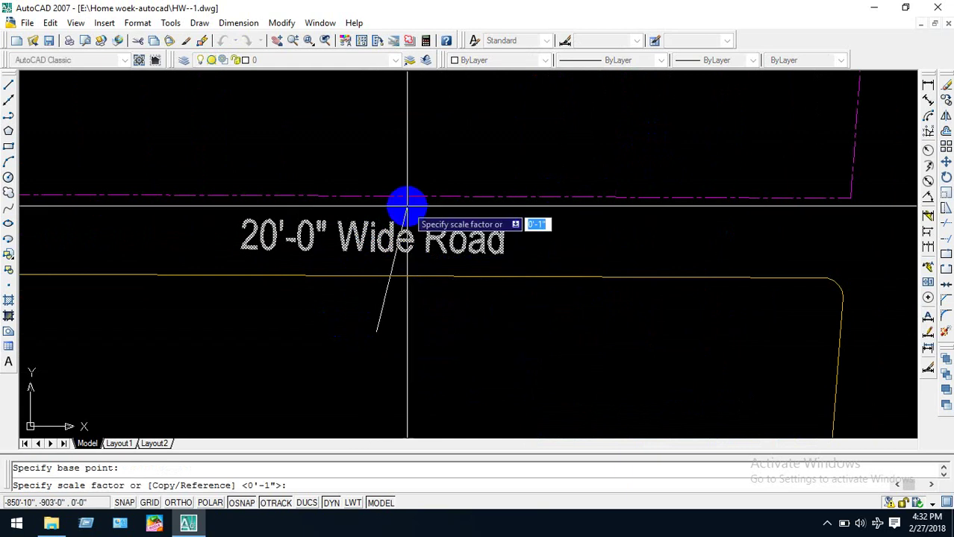
pyautogui.write('.6')
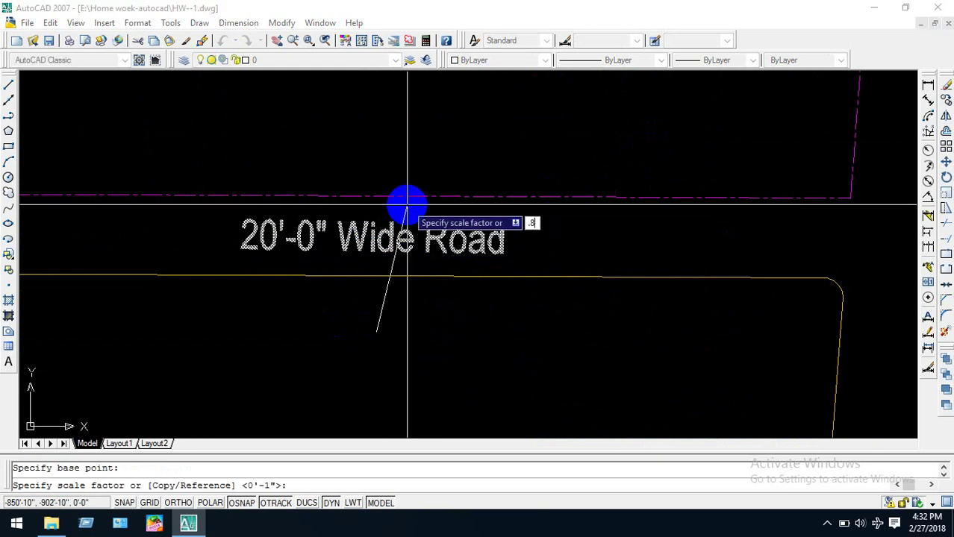
pyautogui.press('Return')
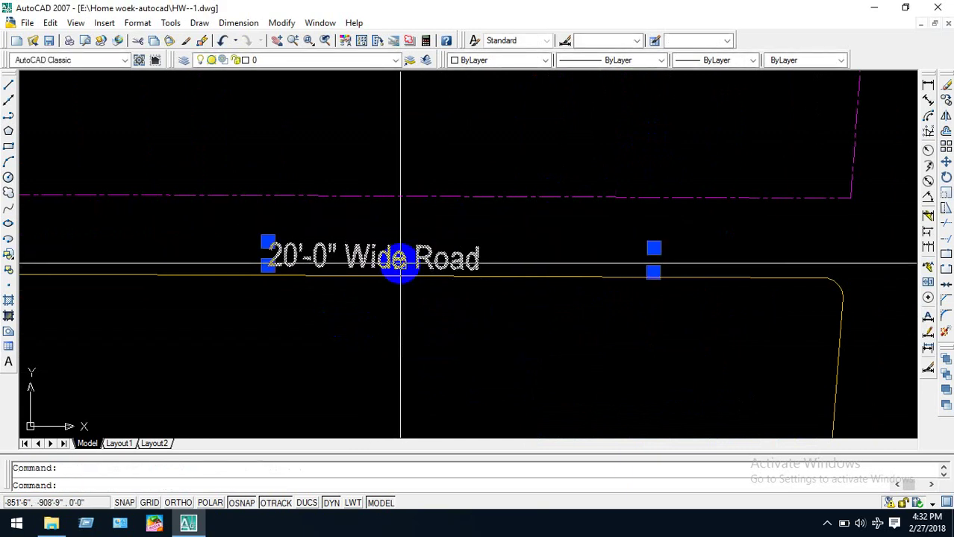
# Move the scaled label up between the magenta site line and yellow road edge.
pyautogui.write('m')
pyautogui.press('Return')
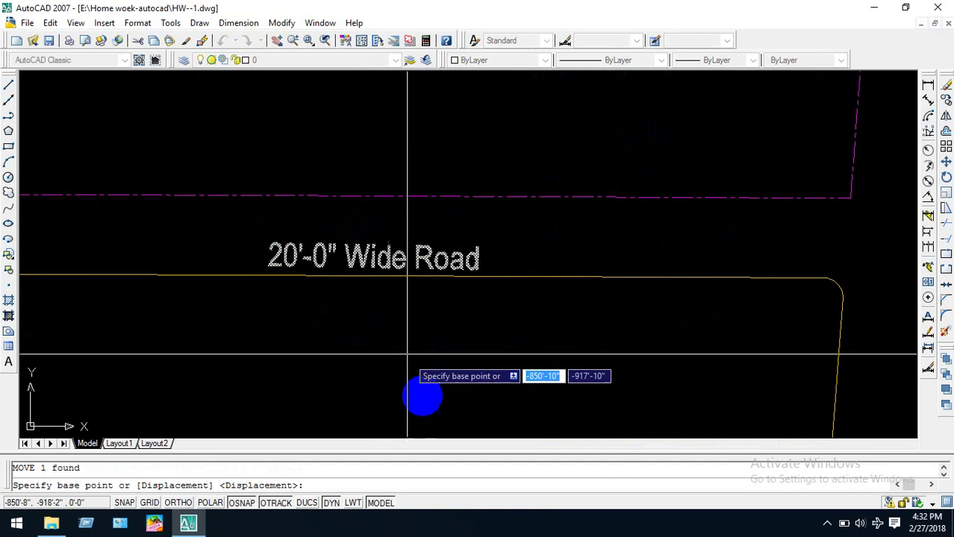
pyautogui.click(419, 383)
pyautogui.click(414, 362)
pyautogui.scroll(-8, 337, 222)
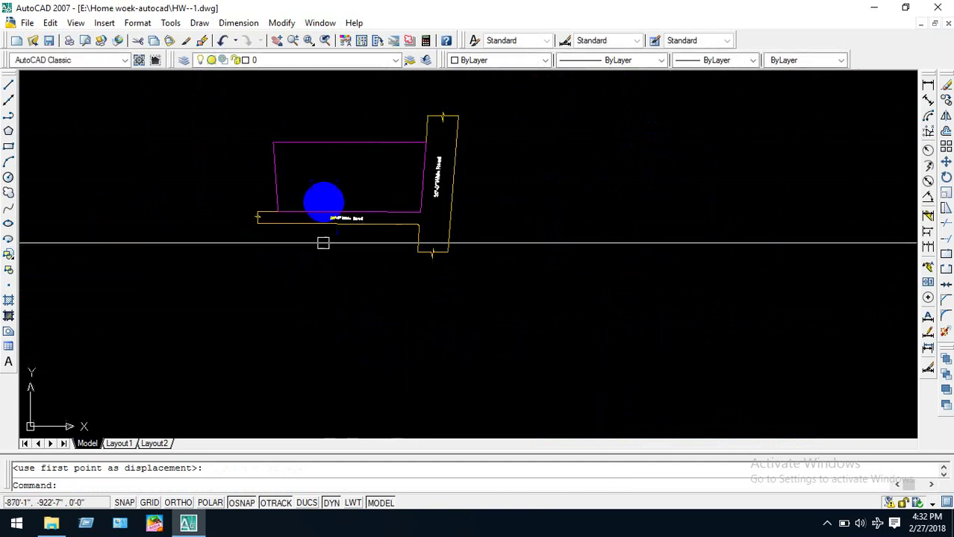
pyautogui.scroll(5, 322, 202)
pyautogui.scroll(-2, 325, 183)
pyautogui.scroll(6, 351, 246)
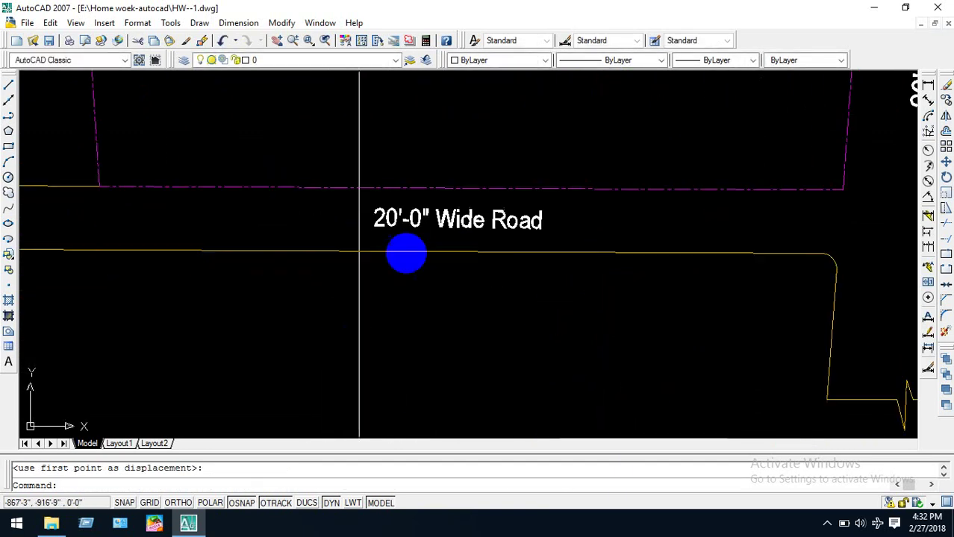
pyautogui.scroll(-1, 431, 207)
pyautogui.click(431, 207)
# Edit the horizontal label with DDEDIT, replacing 20 with 8 to read 8'-0" Wide Road.
pyautogui.write('ed')
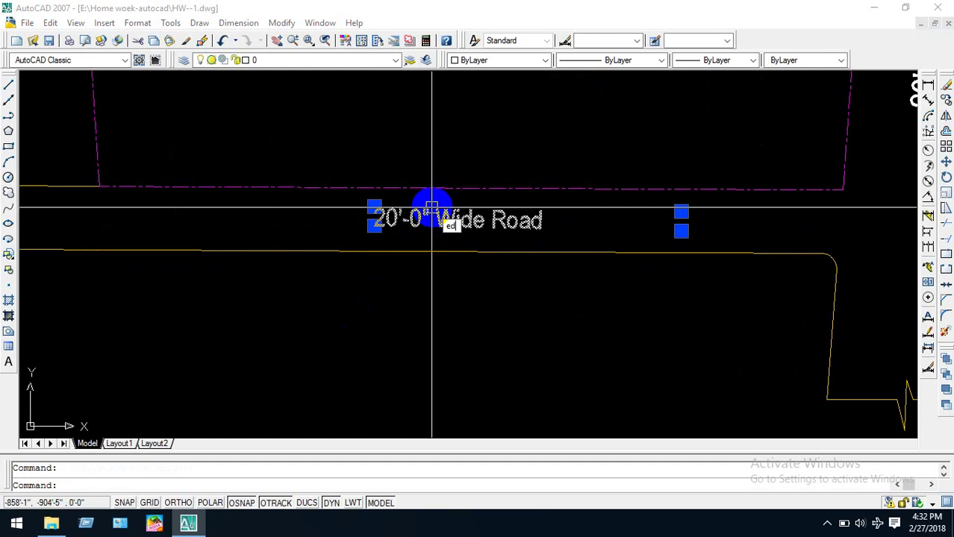
pyautogui.press('Return')
pyautogui.moveTo(394, 218); pyautogui.dragTo(362, 220)
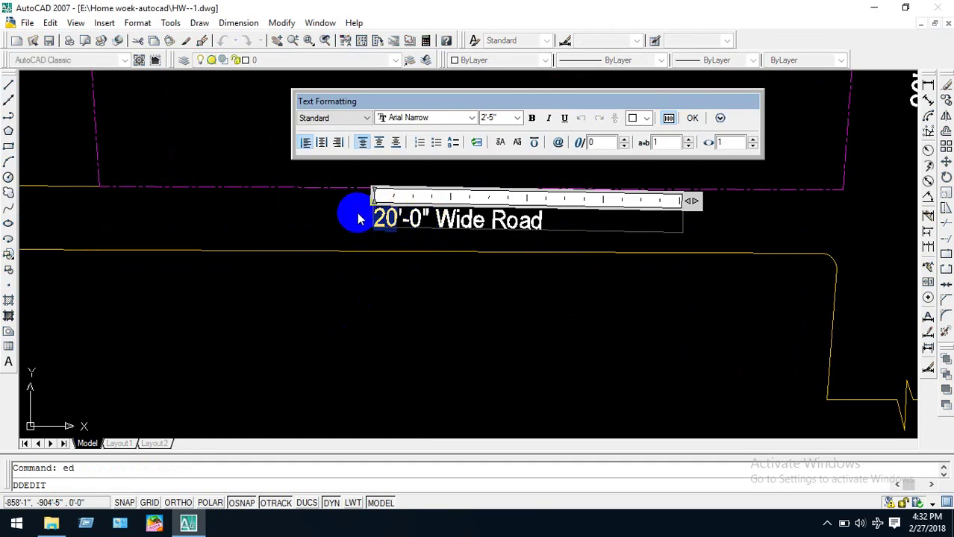
pyautogui.write('8')
pyautogui.click(692, 118)
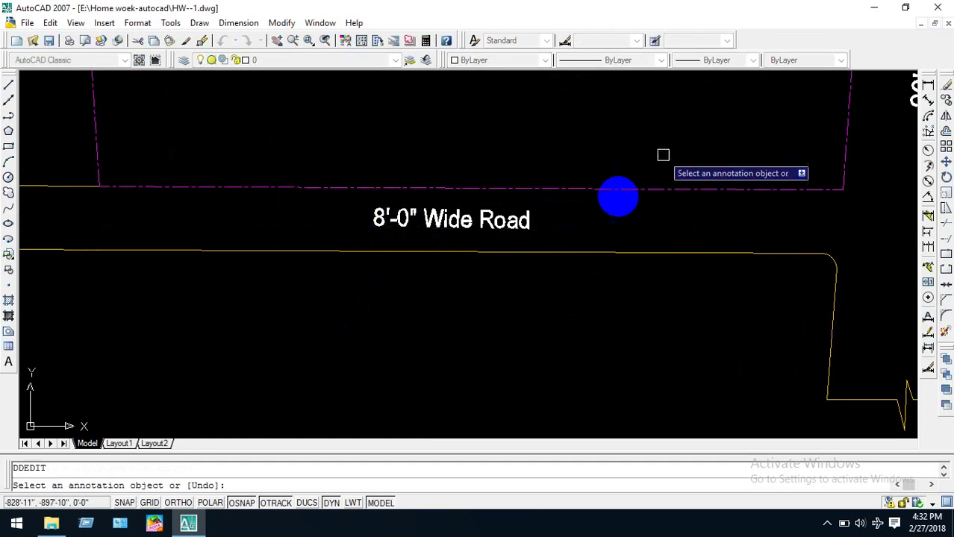
pyautogui.rightClick(519, 249)
pyautogui.click(389, 217)
pyautogui.scroll(4, 396, 213)
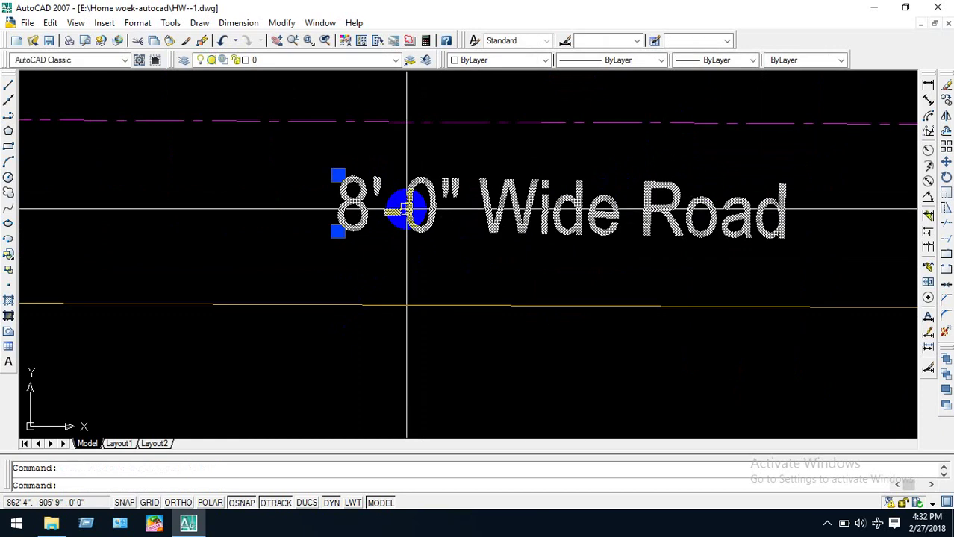
pyautogui.press('Escape')
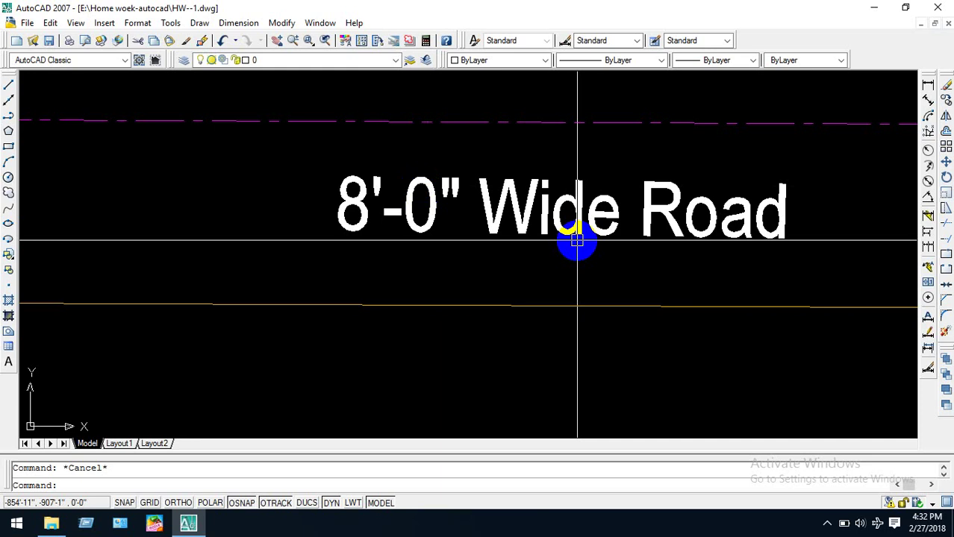
pyautogui.click(536, 221)
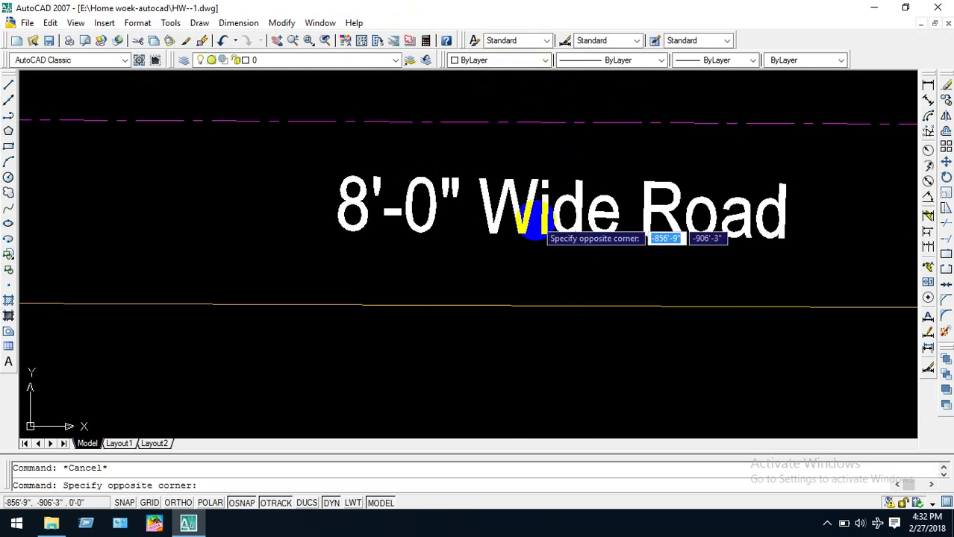
pyautogui.doubleClick(522, 212)
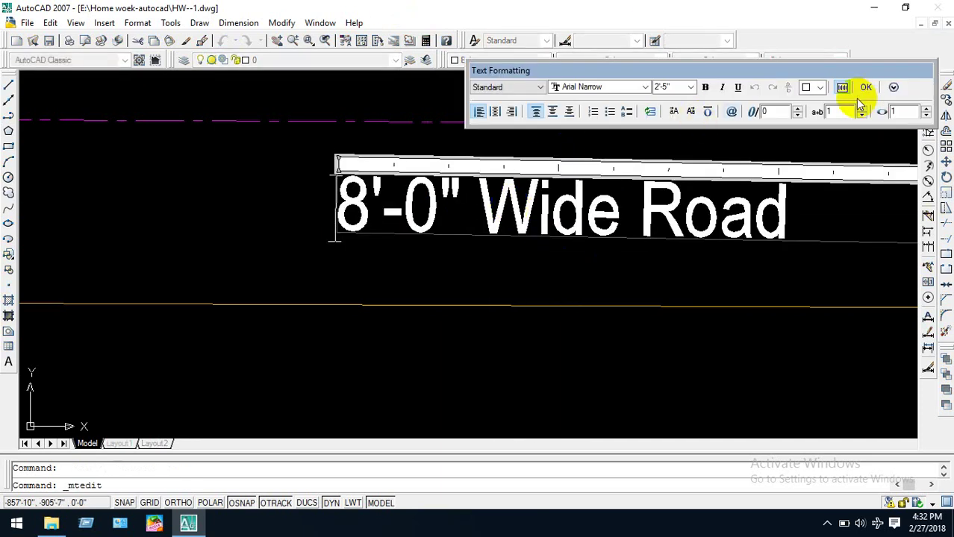
pyautogui.click(605, 246)
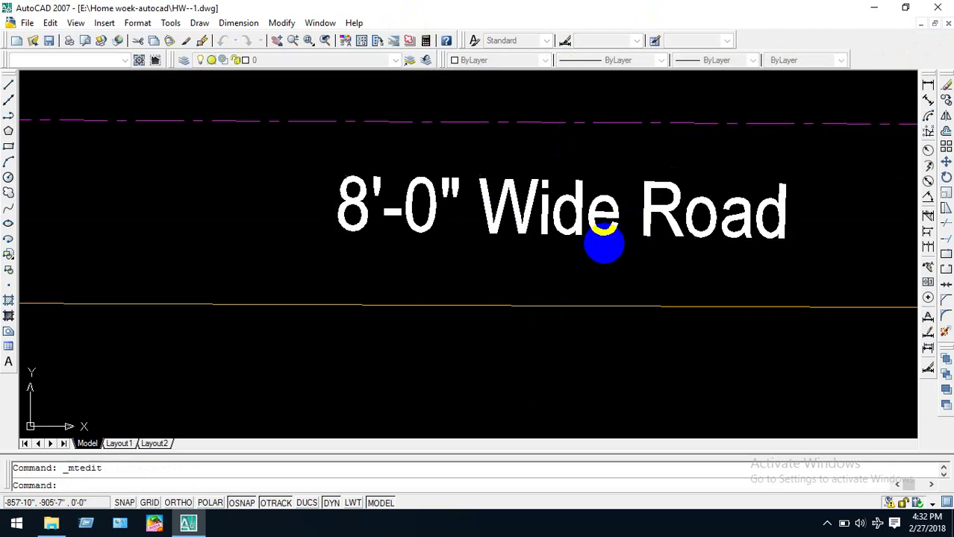
pyautogui.click(562, 206)
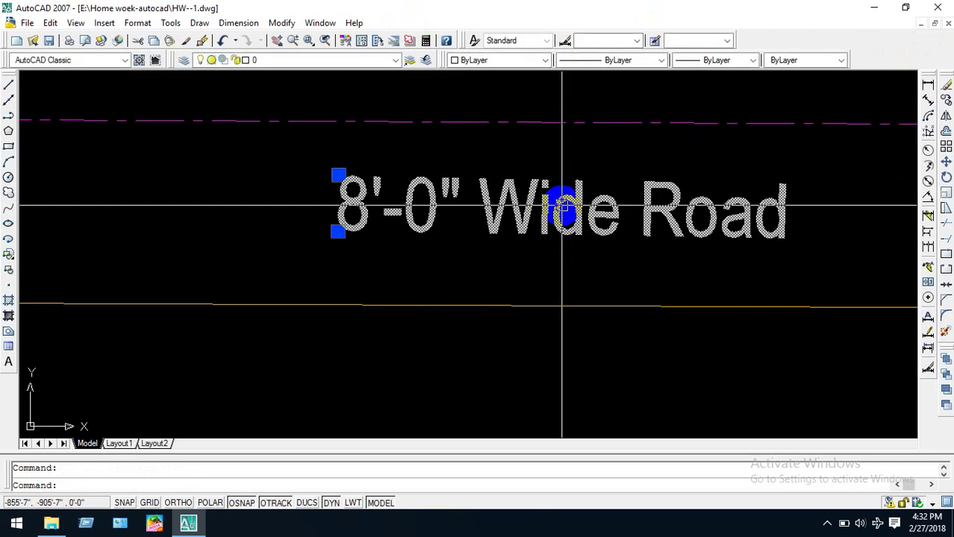
pyautogui.write('x')
pyautogui.press('Return')
pyautogui.scroll(-4, 429, 200)
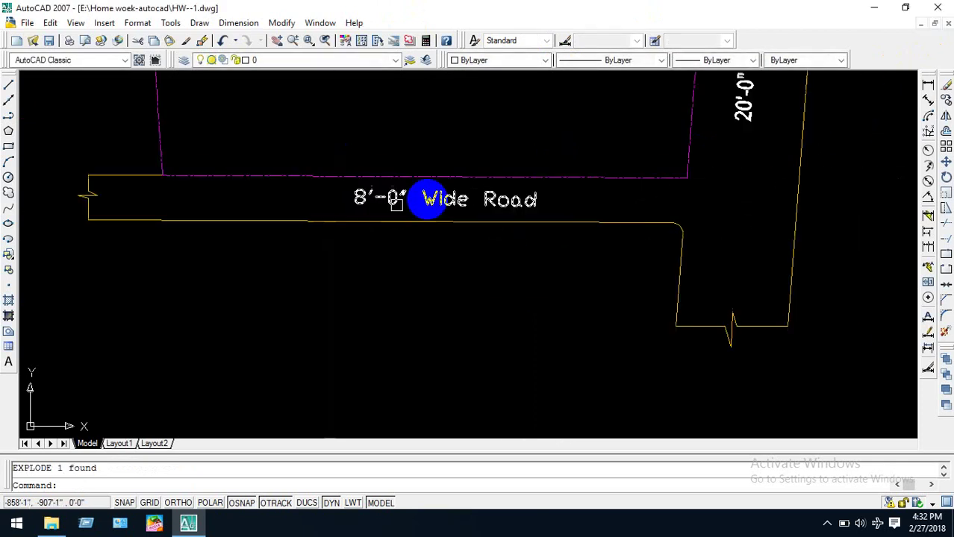
pyautogui.scroll(3, 429, 200)
pyautogui.doubleClick(440, 222)
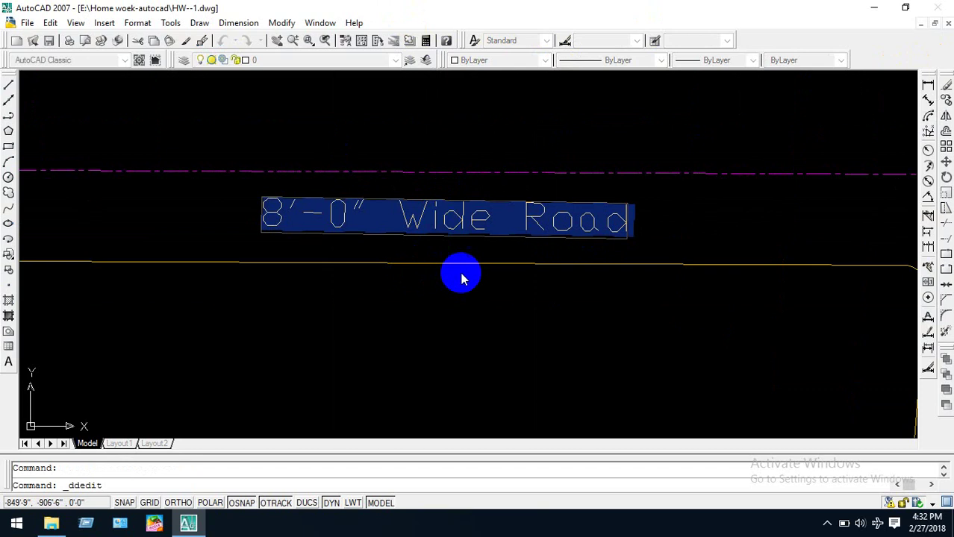
pyautogui.click(581, 219)
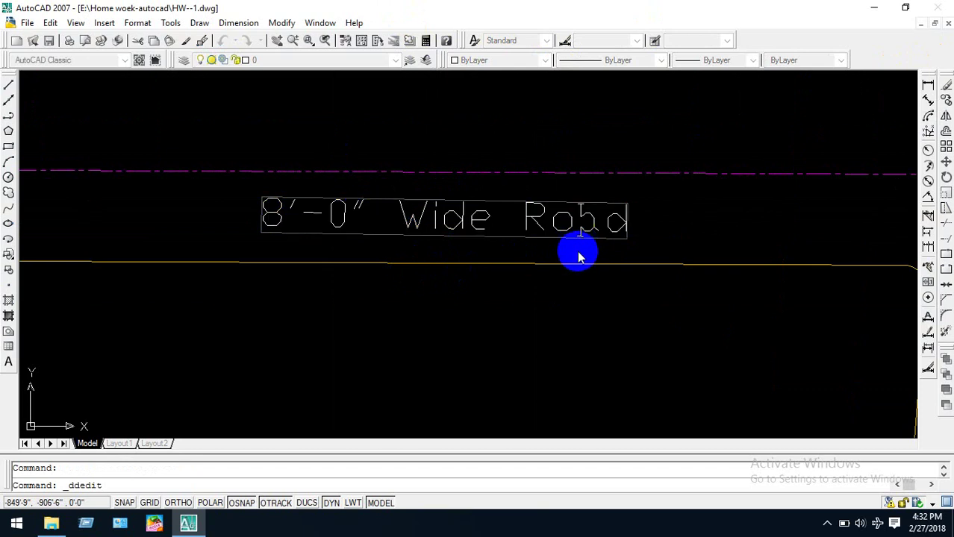
pyautogui.click(668, 229)
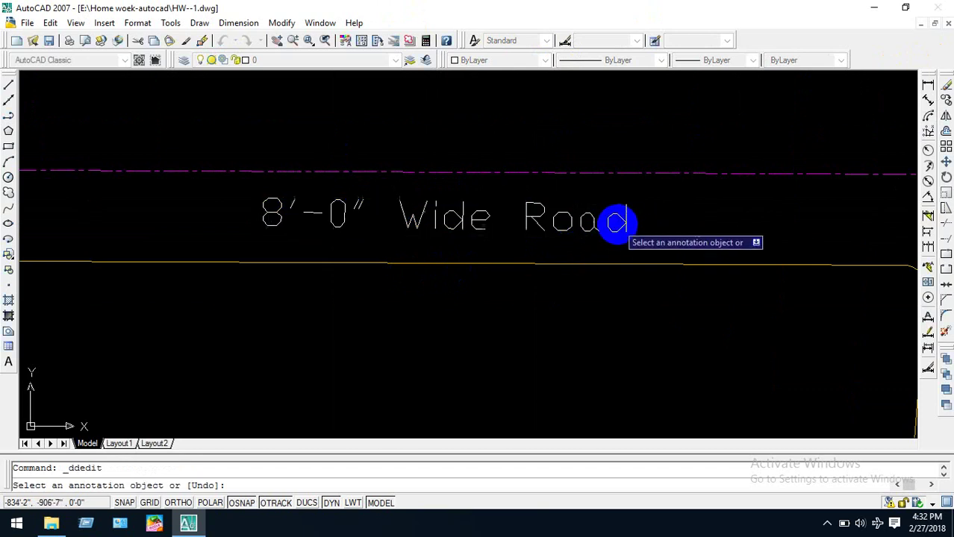
pyautogui.click(616, 221)
pyautogui.click(551, 271)
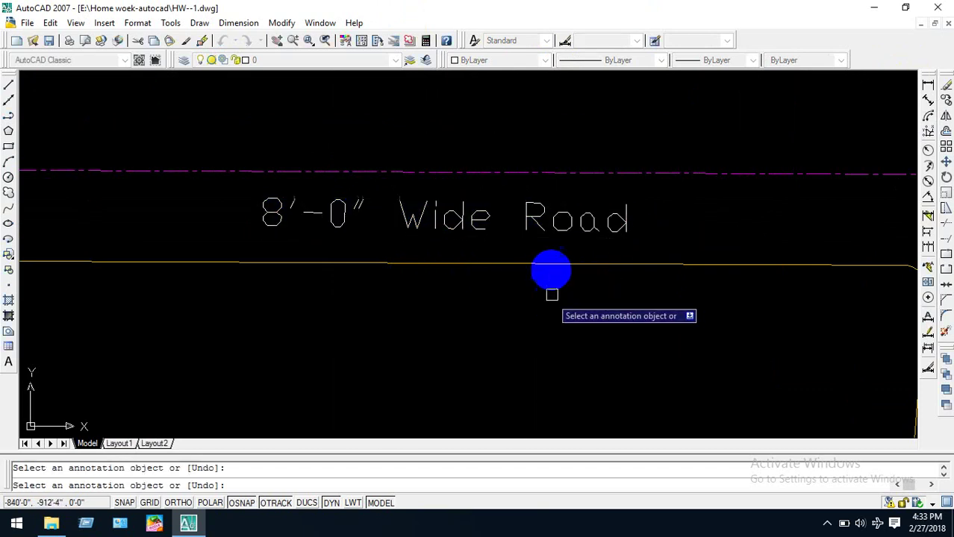
pyautogui.press('Return')
pyautogui.click(455, 219)
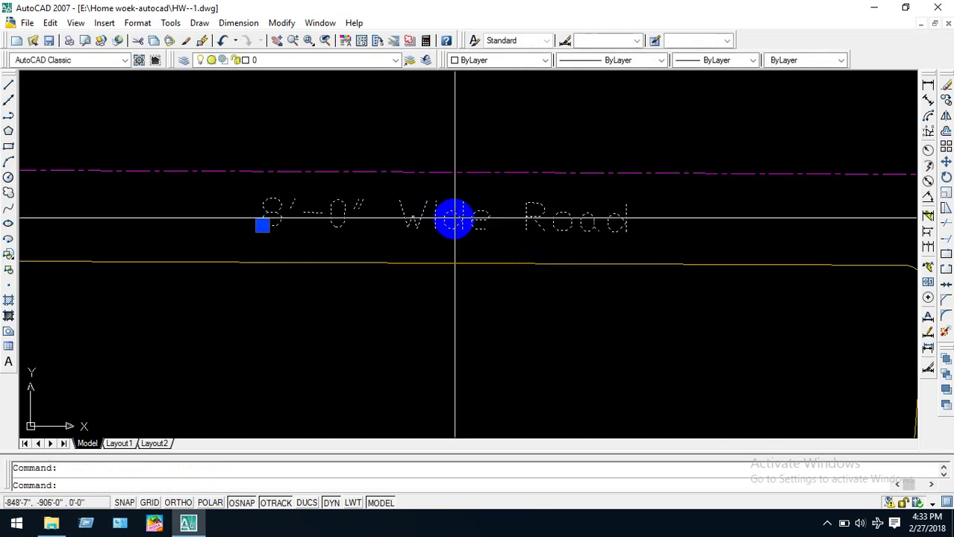
pyautogui.write('ed')
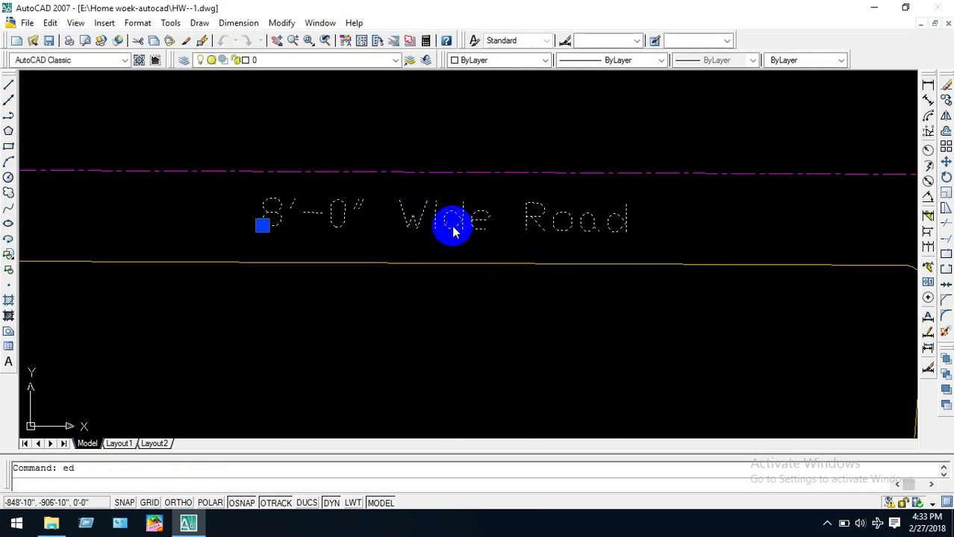
pyautogui.press('Return')
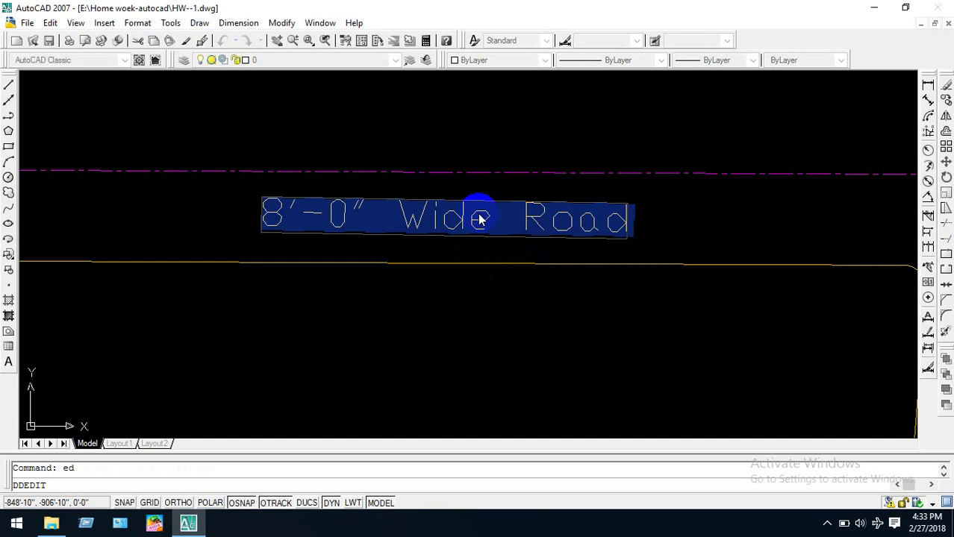
pyautogui.click(713, 209)
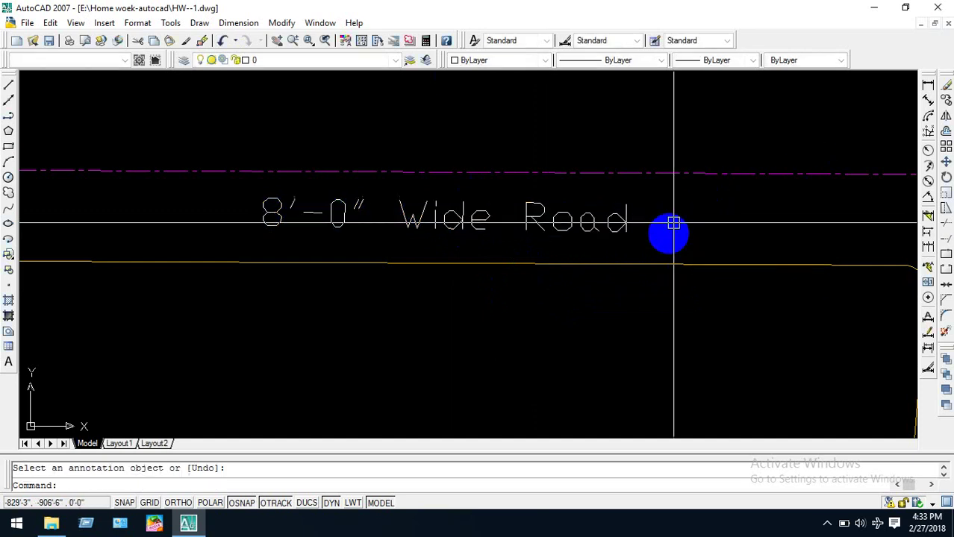
pyautogui.hotkey('ctrl', 'z')
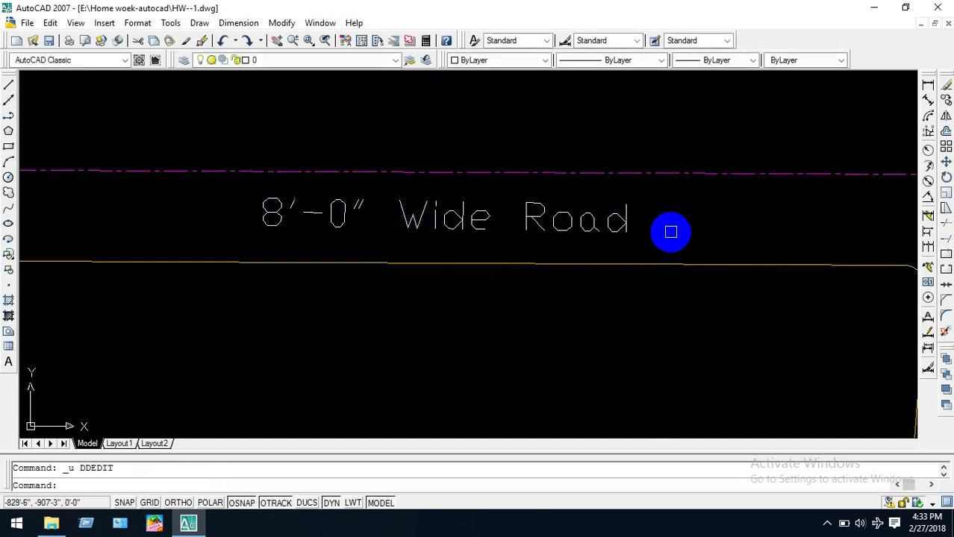
pyautogui.hotkey('ctrl', 'z')
pyautogui.hotkey('ctrl', 'z')
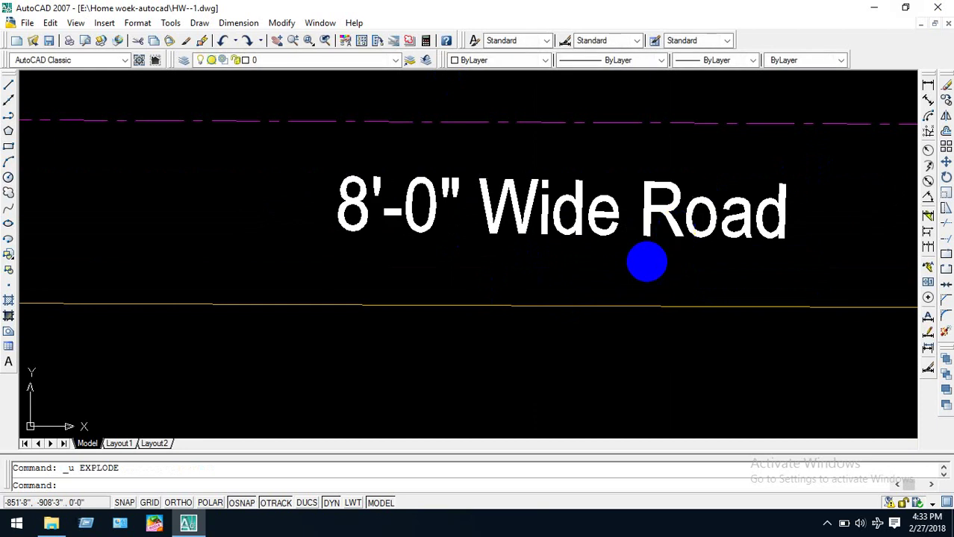
pyautogui.scroll(-3, 646, 262)
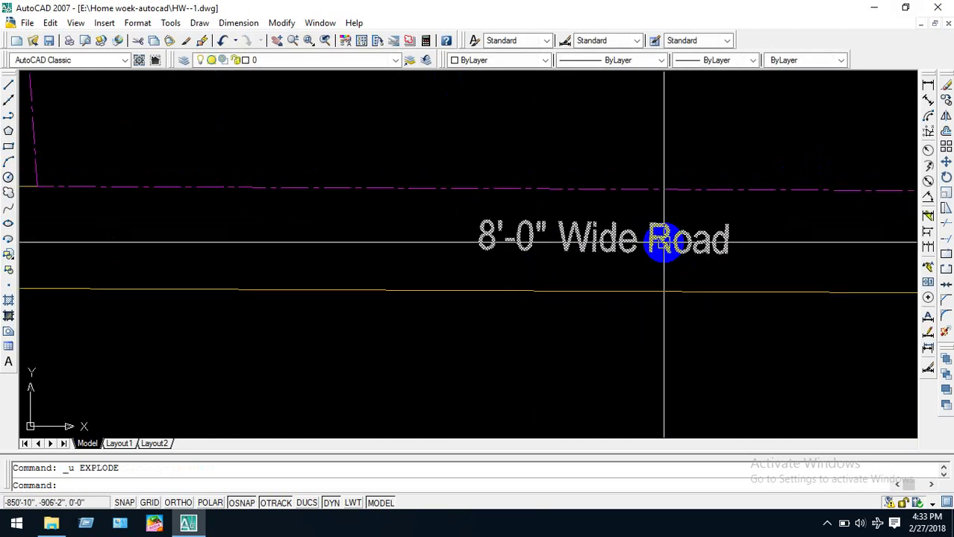
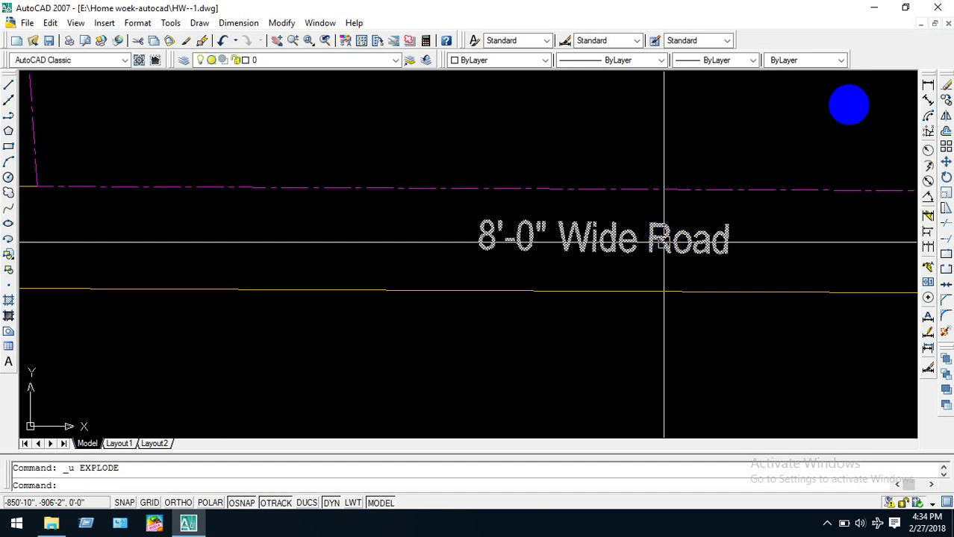
# Start a multiline text label with T below the 8'-0" Wide Road.
pyautogui.scroll(-2, 614, 256)
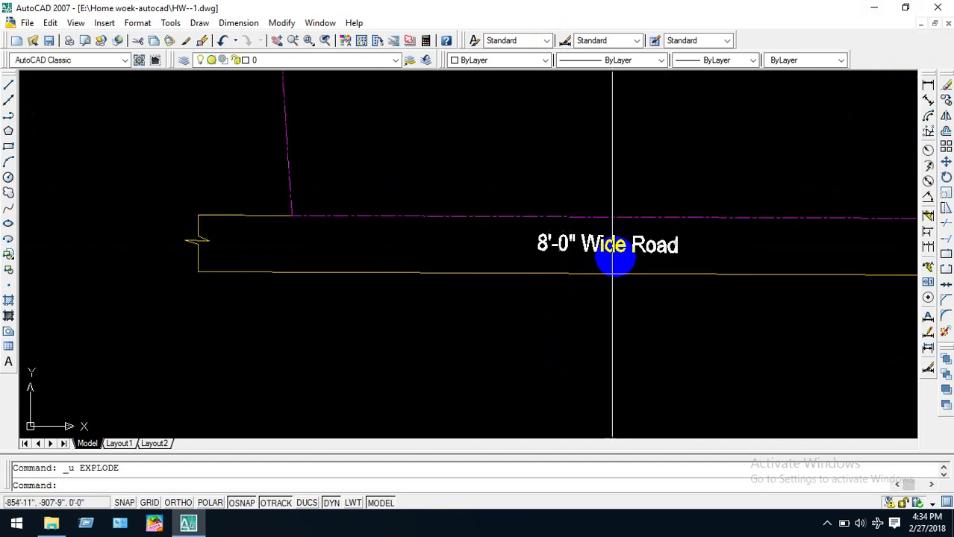
pyautogui.scroll(1, 614, 256)
pyautogui.scroll(-2, 613, 256)
pyautogui.scroll(3, 616, 256)
pyautogui.scroll(-2, 616, 256)
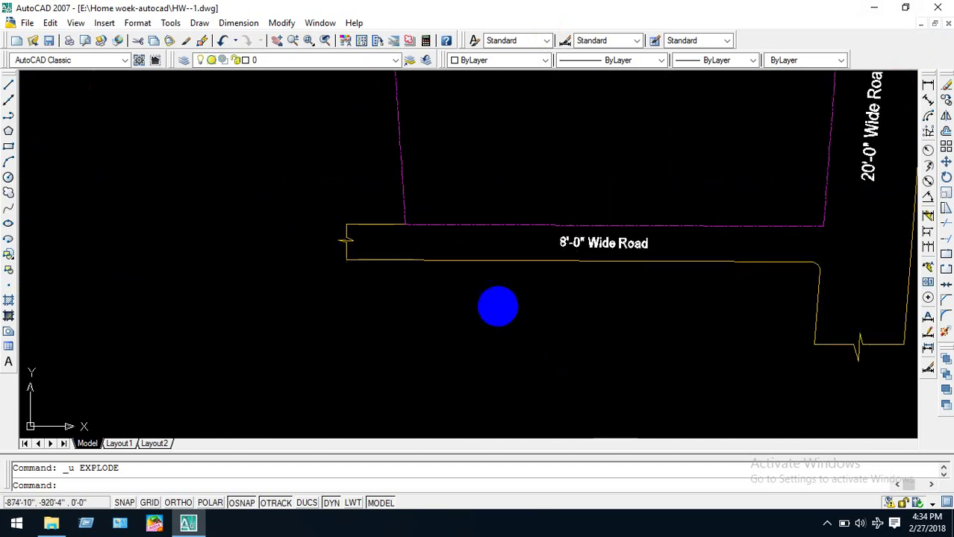
pyautogui.scroll(1, 496, 291)
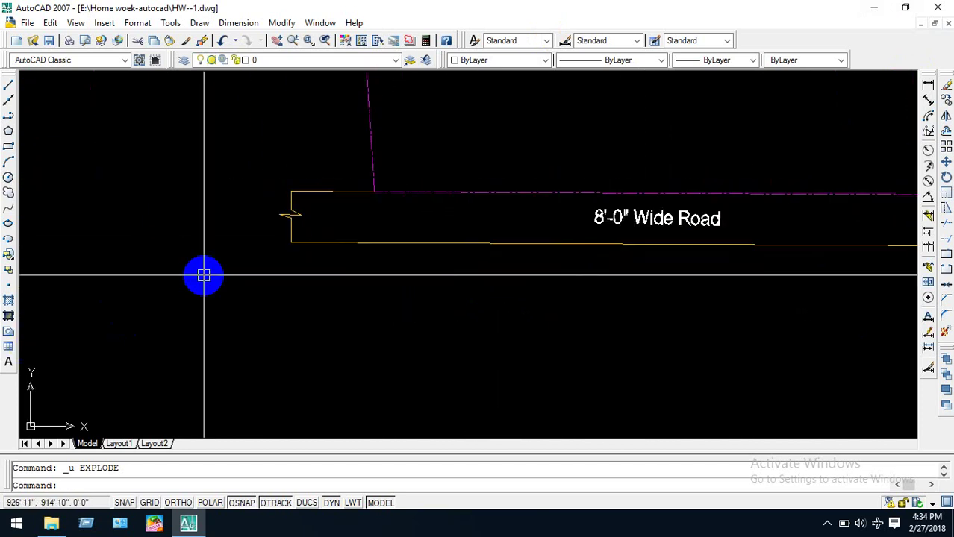
pyautogui.write('t')
pyautogui.press('Return')
# Draw the text box and make 'Site Plan' underlined Arial Narrow at height 3.
pyautogui.click(432, 277)
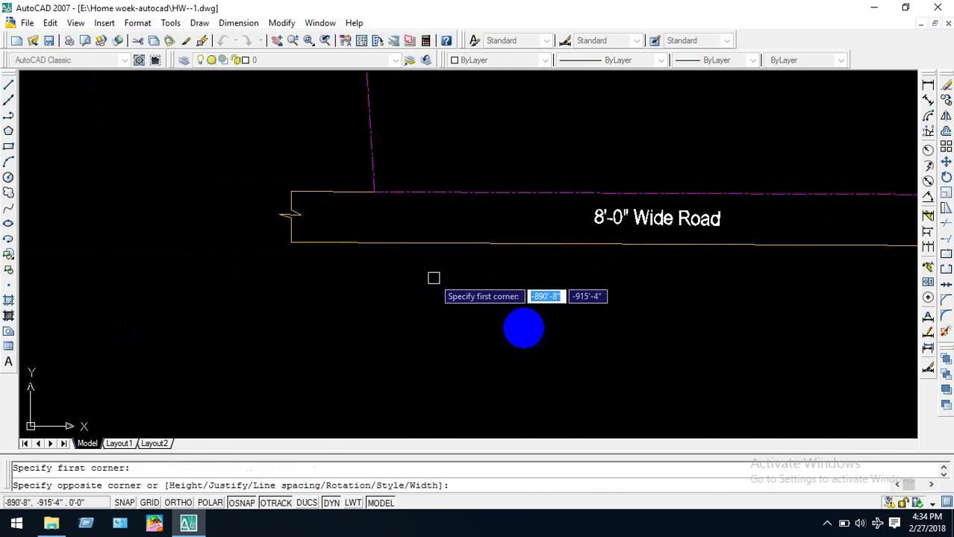
pyautogui.click(677, 344)
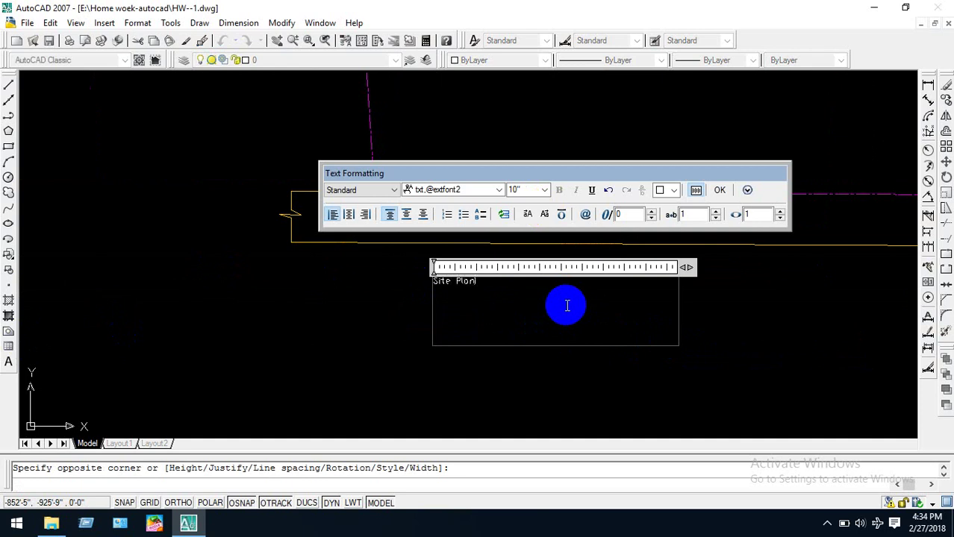
pyautogui.moveTo(434, 283); pyautogui.dragTo(486, 284)
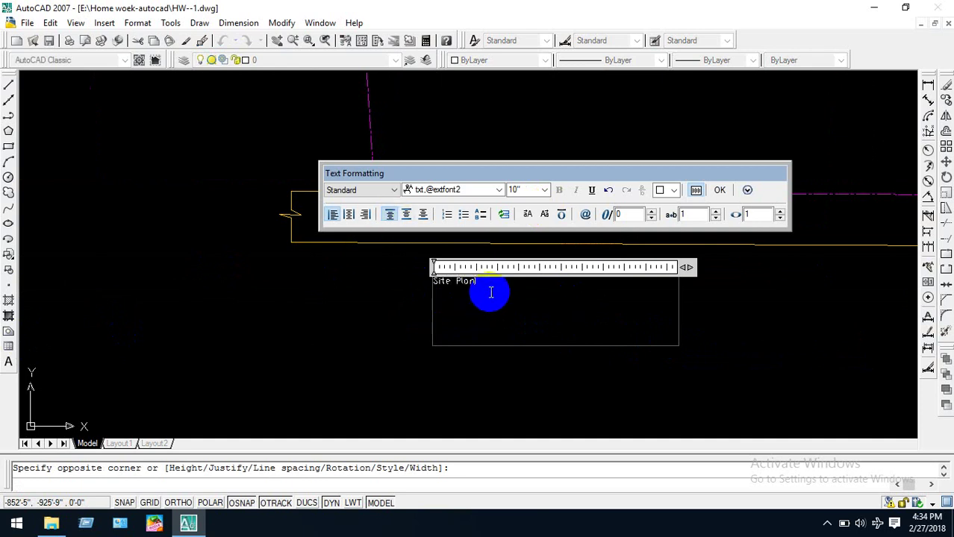
pyautogui.click(497, 190)
pyautogui.press('a')
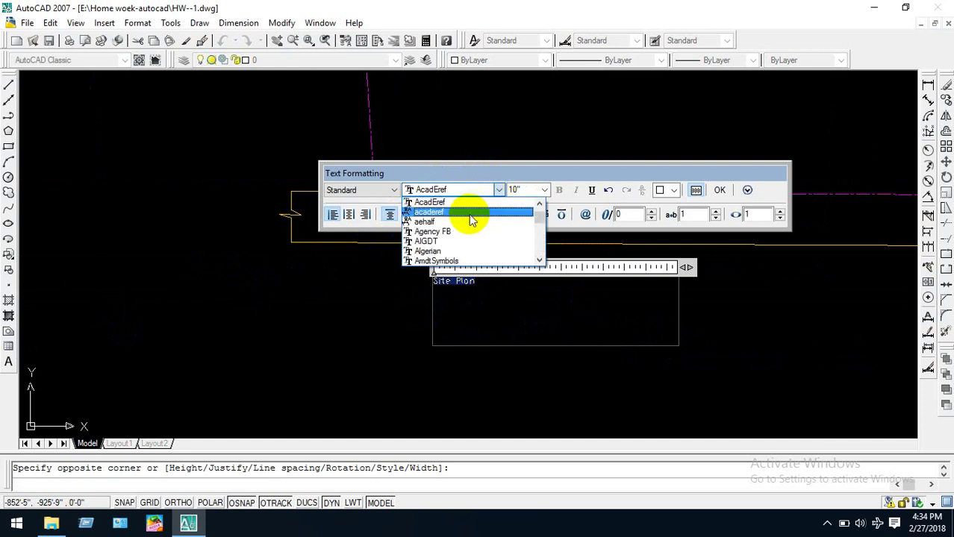
pyautogui.scroll(-4, 471, 231)
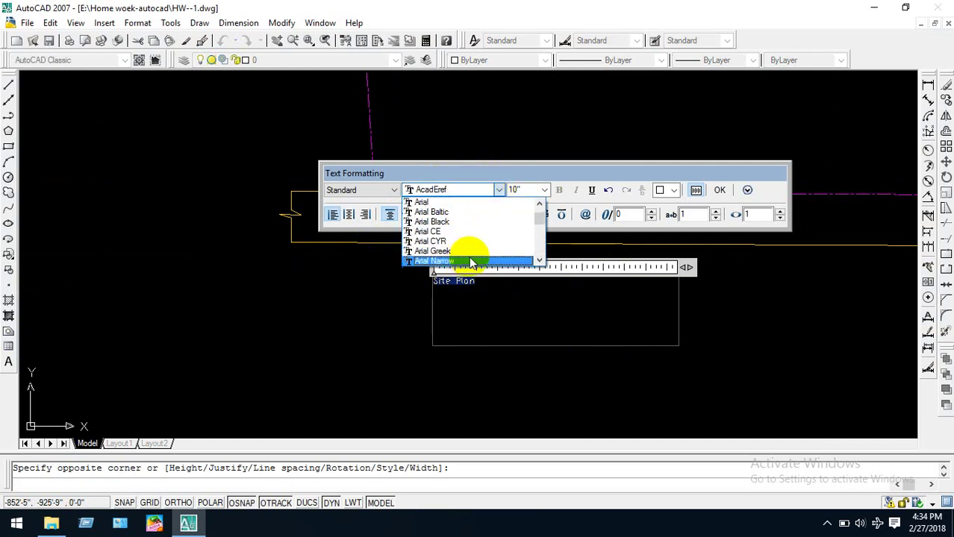
pyautogui.click(462, 262)
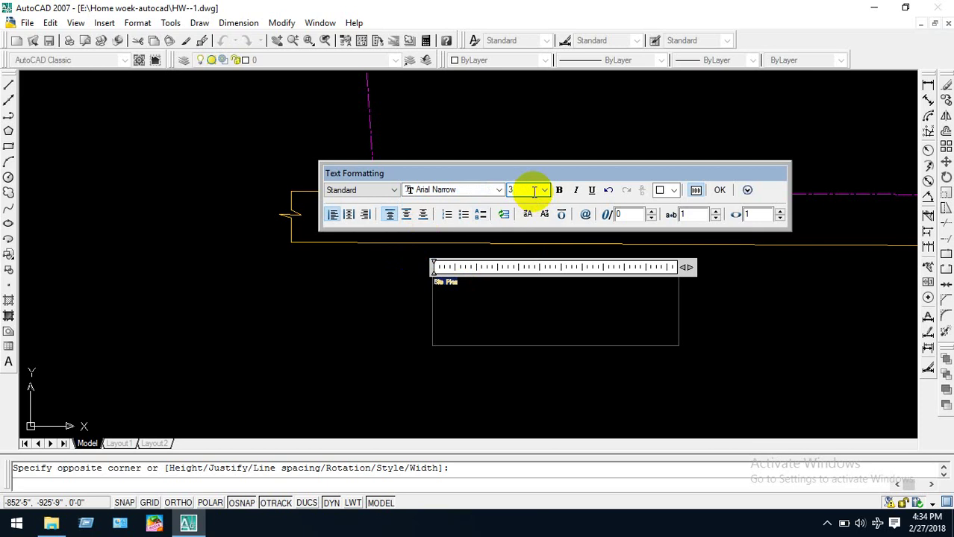
pyautogui.click(533, 191)
pyautogui.write('3')
pyautogui.press('Return')
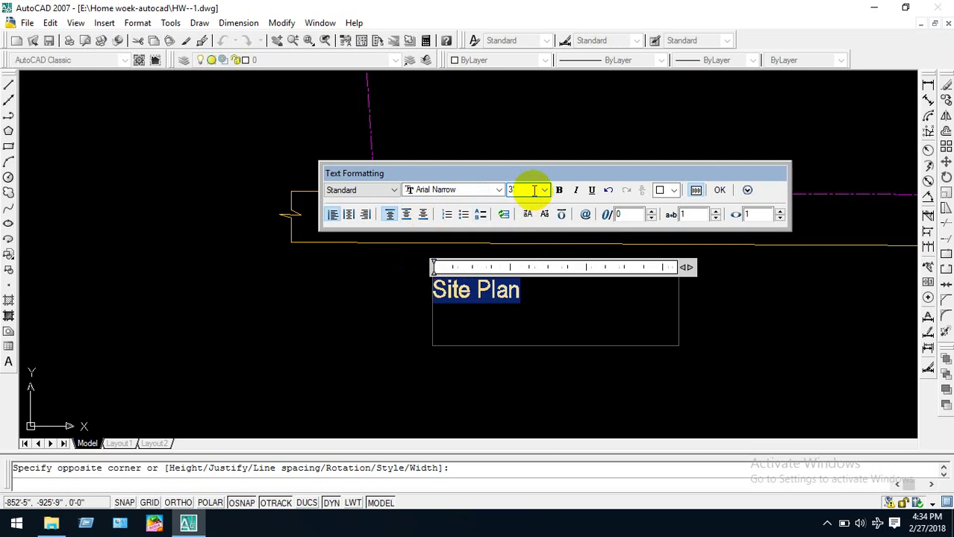
pyautogui.click(592, 191)
pyautogui.click(541, 299)
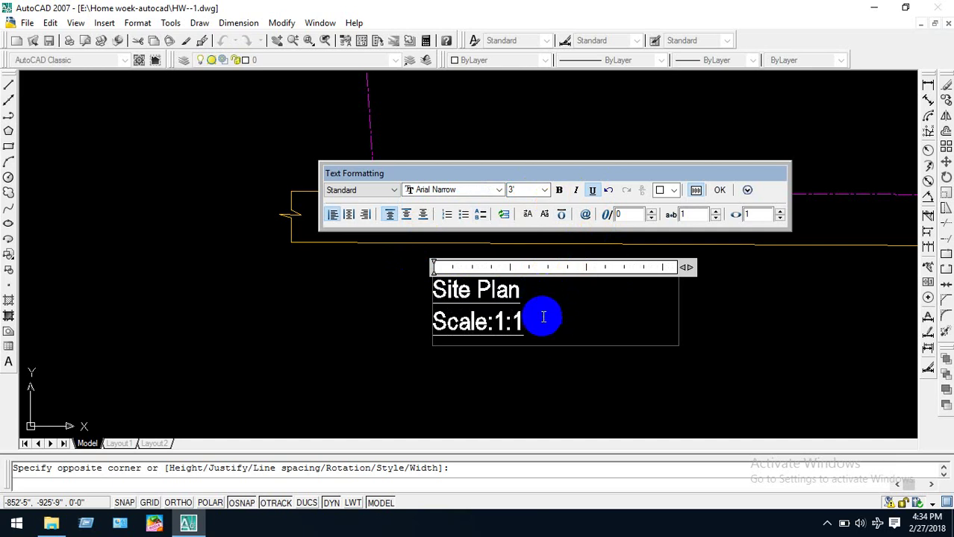
# Make the 'Scale:1:1' line height 2 with no underline.
pyautogui.moveTo(542, 322); pyautogui.dragTo(298, 357)
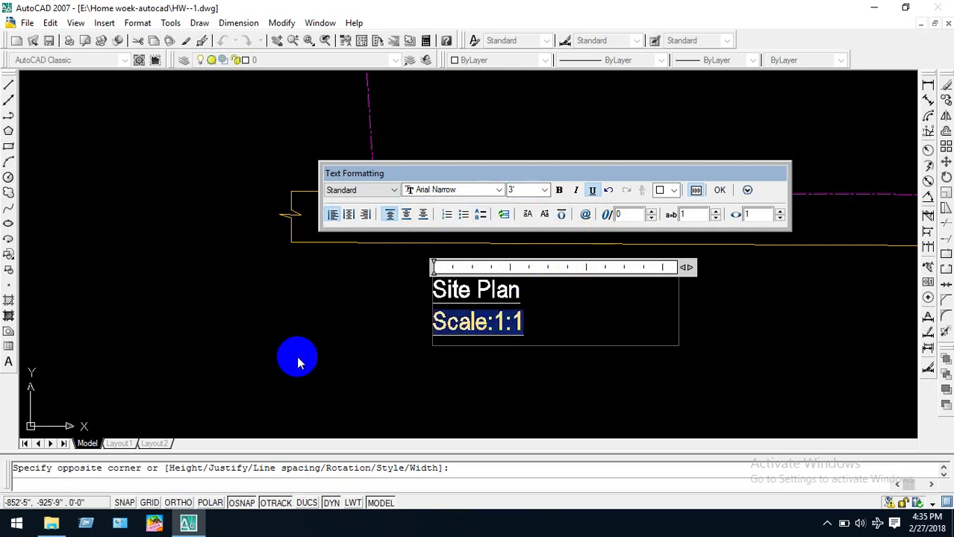
pyautogui.click(593, 190)
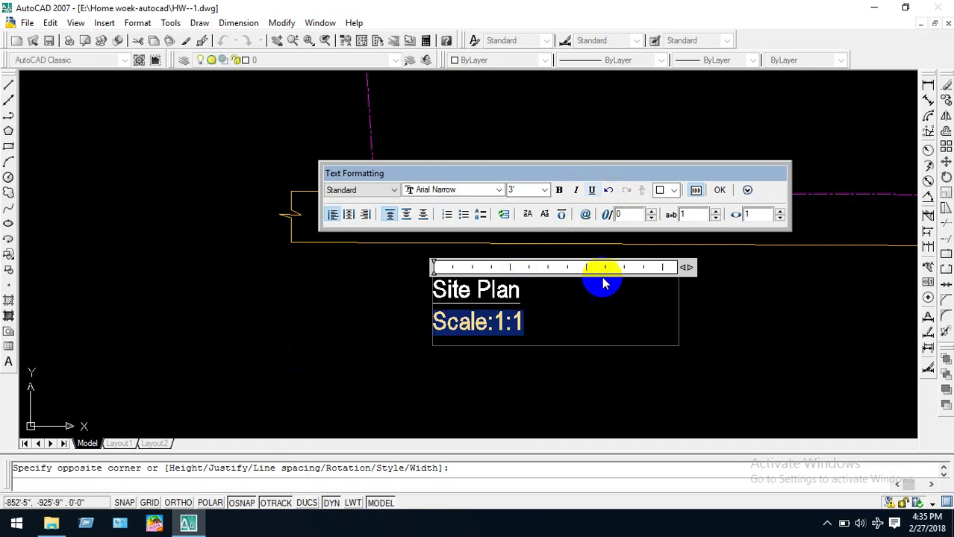
pyautogui.click(515, 191)
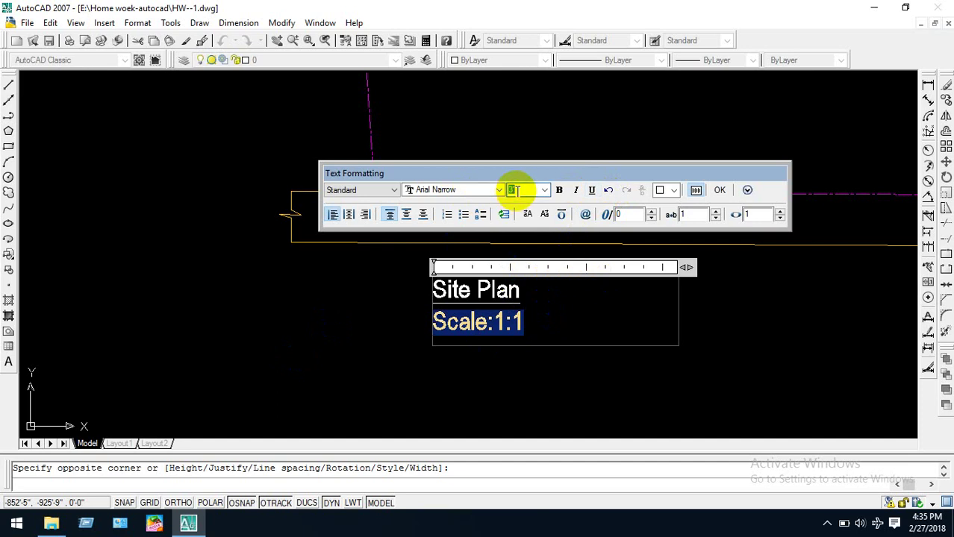
pyautogui.write('2')
pyautogui.press('Return')
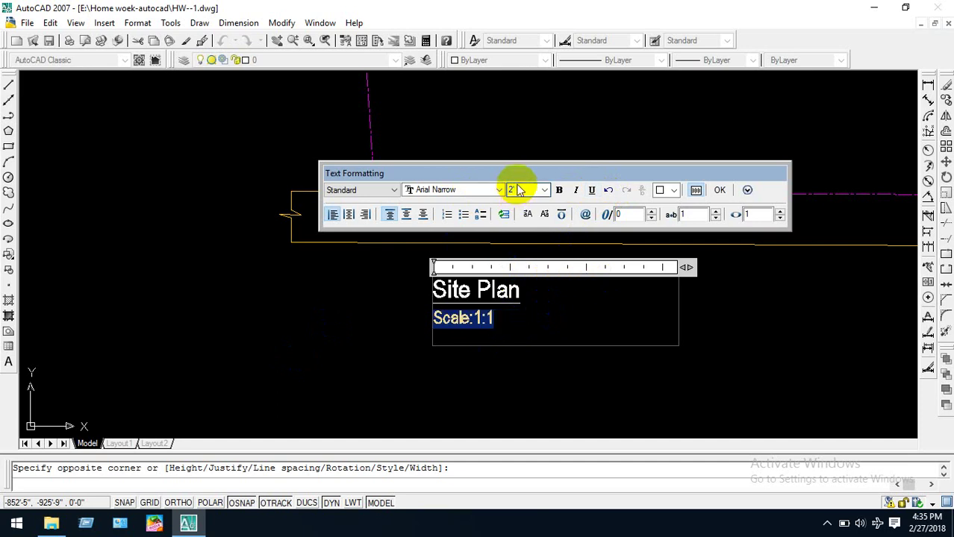
# Close the text editor and cancel the accidentally repeated MTEXT command.
pyautogui.click(721, 190)
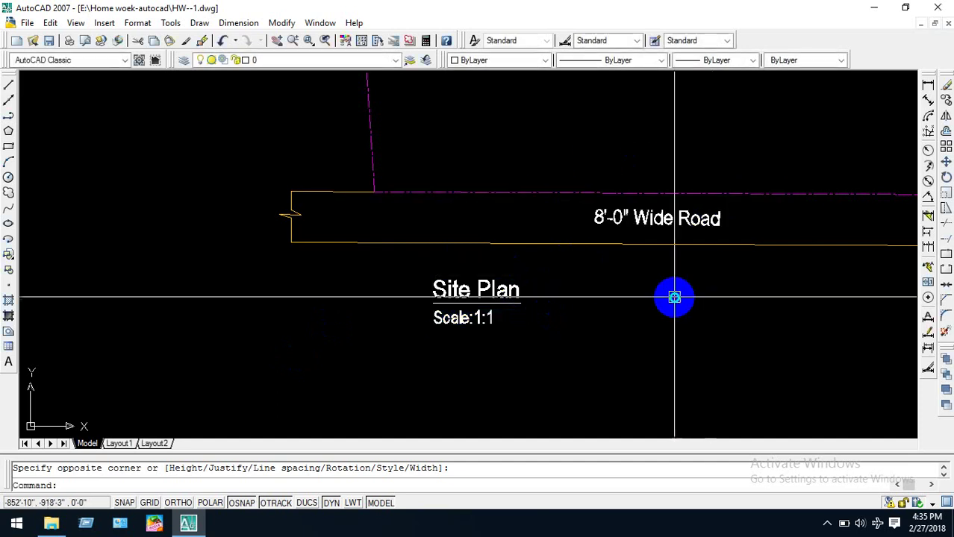
pyautogui.press('Return')
pyautogui.scroll(-5, 398, 244)
pyautogui.scroll(1, 400, 250)
pyautogui.press('Escape')
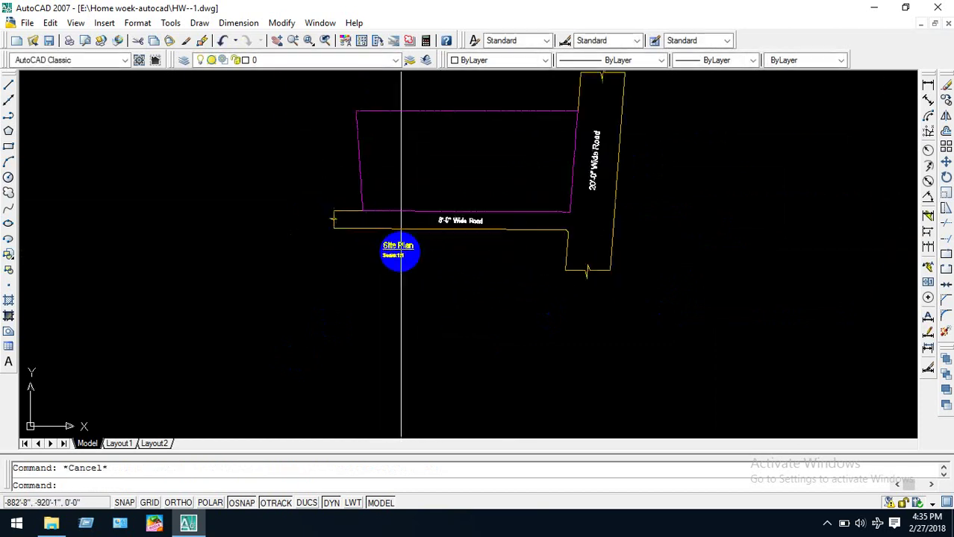
pyautogui.scroll(5, 401, 251)
# Move the Site Plan title to the right beneath the 8'-0" Wide Road.
pyautogui.click(396, 247)
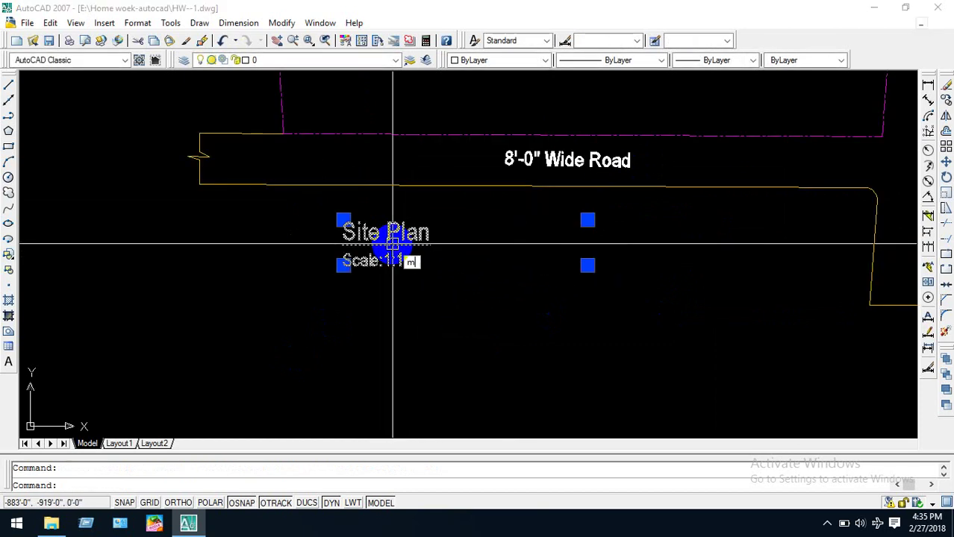
pyautogui.scroll(2, 403, 261)
pyautogui.press('m')
pyautogui.press('Return')
pyautogui.click(400, 328)
pyautogui.click(440, 327)
pyautogui.scroll(-5, 354, 307)
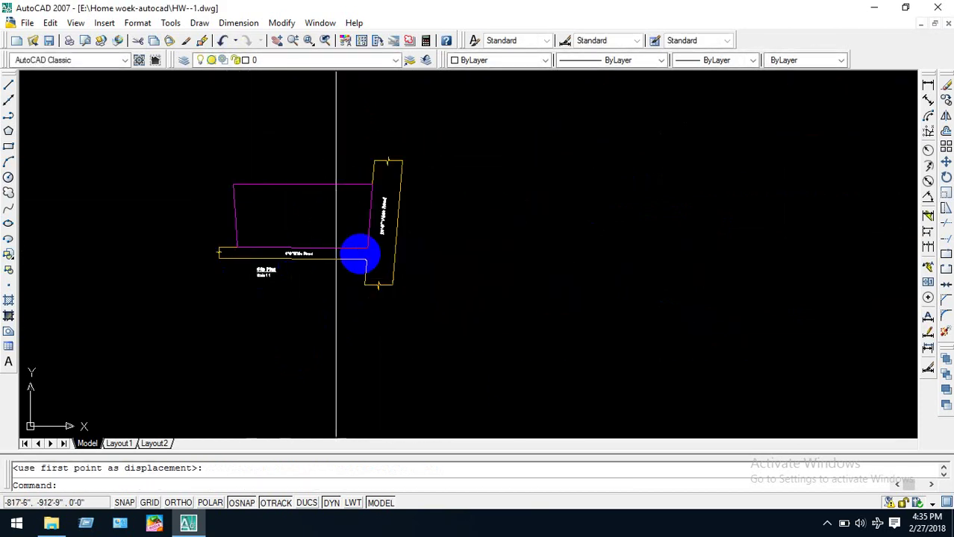
pyautogui.scroll(2, 368, 143)
pyautogui.scroll(4, 34, 271)
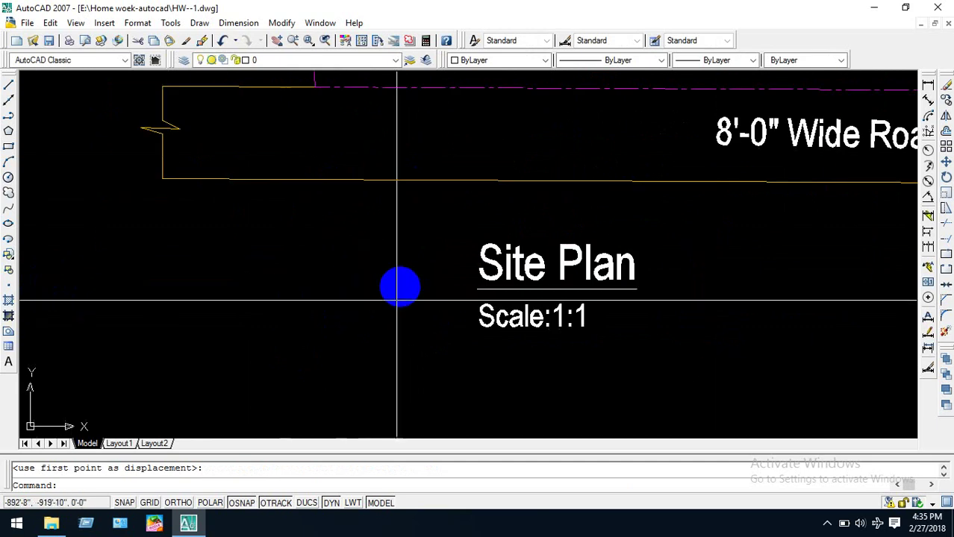
pyautogui.scroll(2, 412, 281)
pyautogui.scroll(-2, 443, 237)
pyautogui.scroll(1, 422, 241)
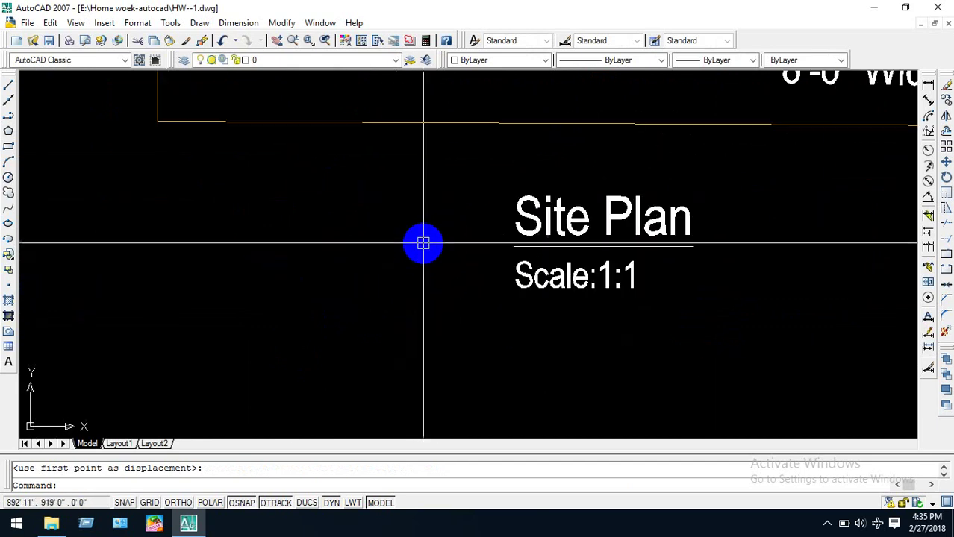
# Draw a circle to the left of the Site Plan title.
pyautogui.write('c')
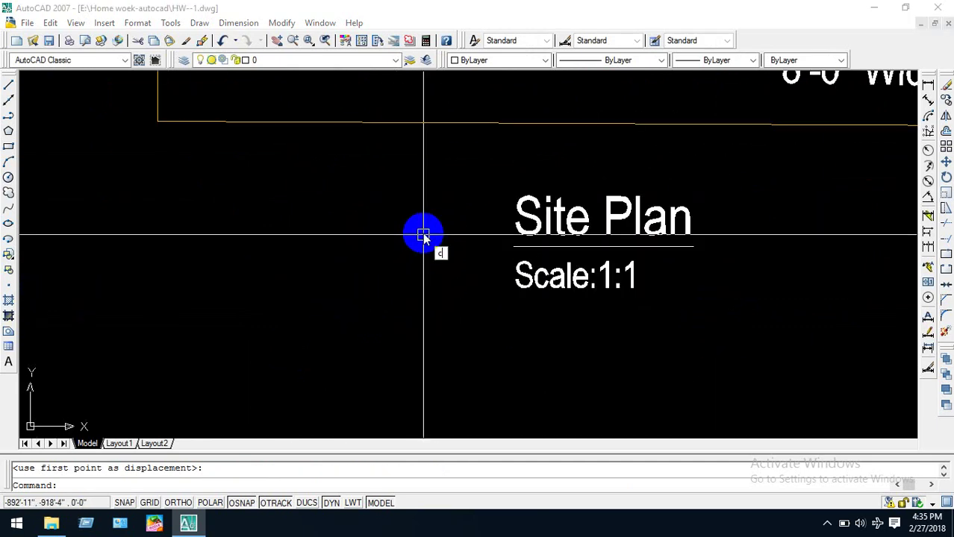
pyautogui.press('Return')
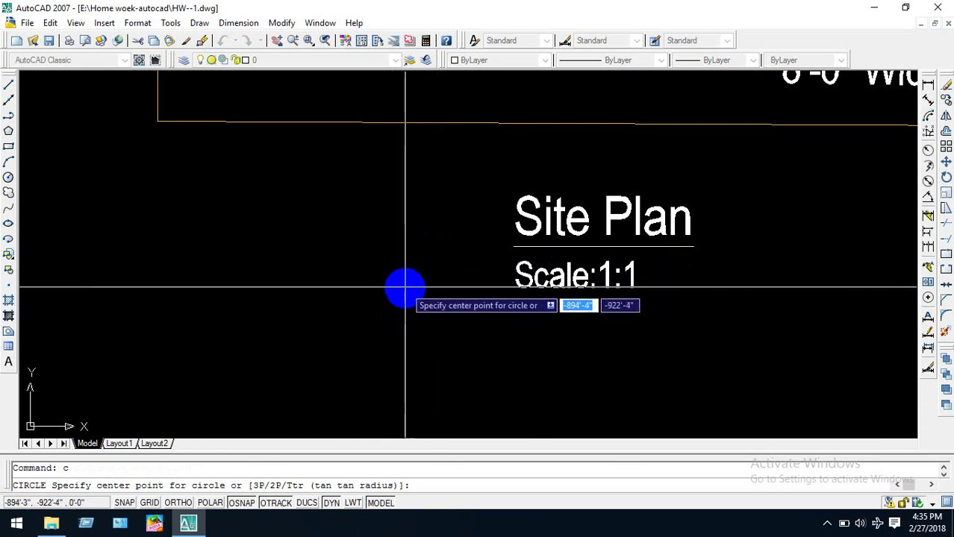
pyautogui.click(436, 247)
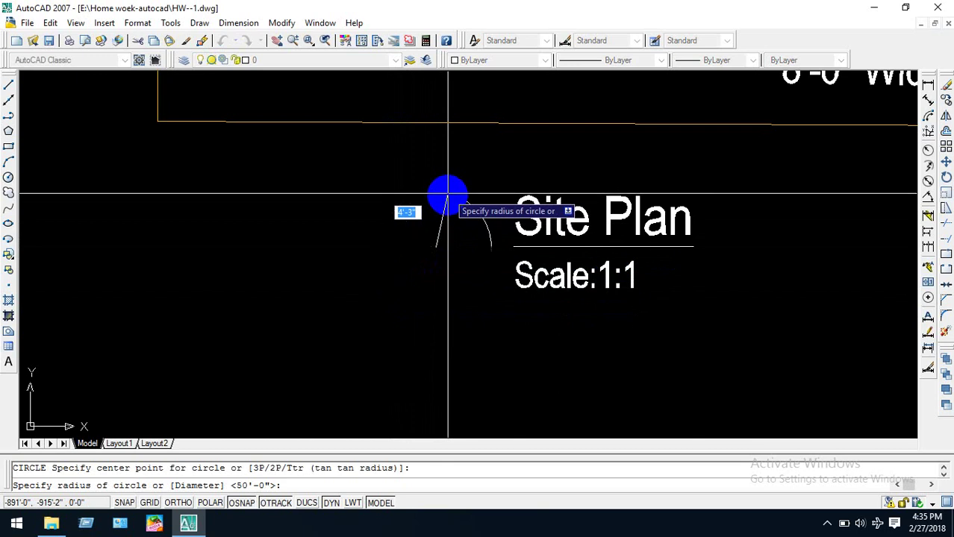
pyautogui.click(448, 193)
pyautogui.scroll(2, 407, 185)
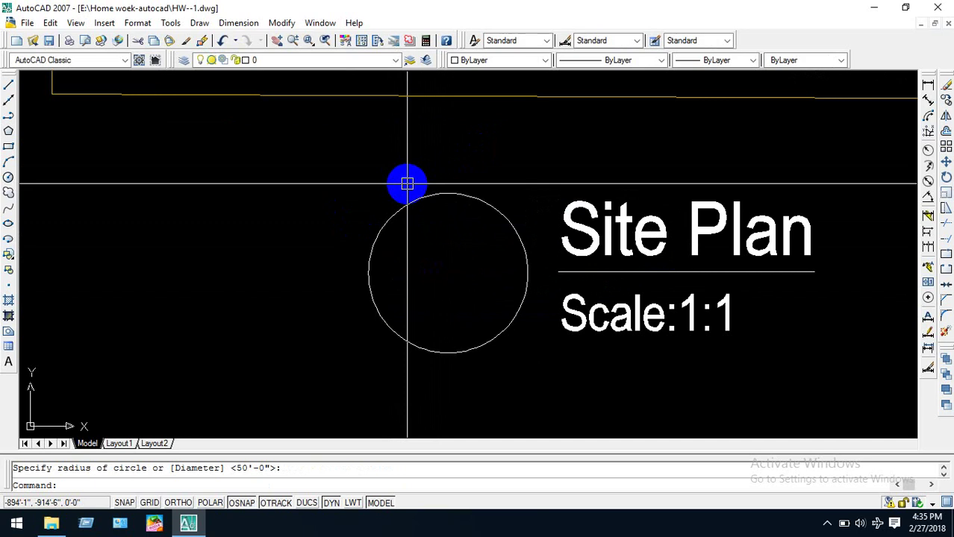
# Offset the circle 1' outward to make a concentric outer circle.
pyautogui.write('o')
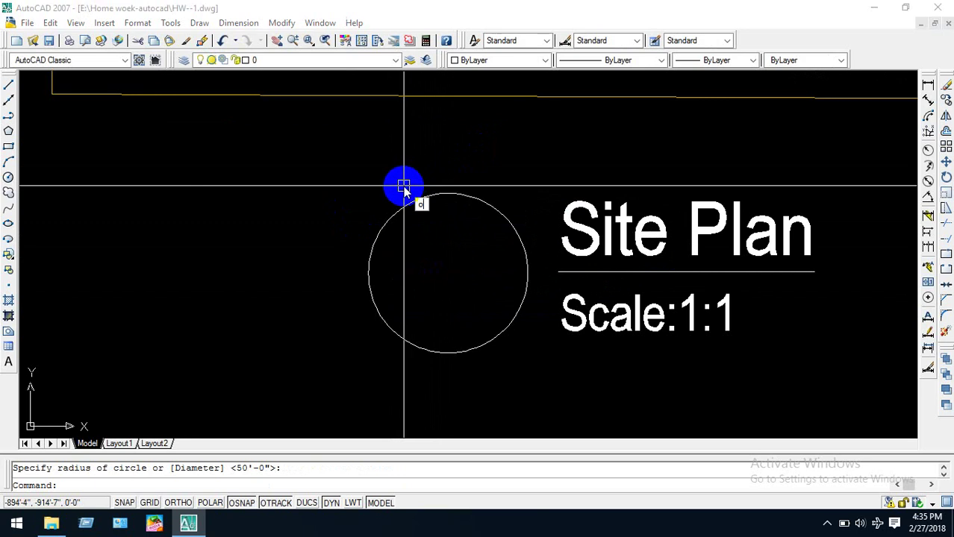
pyautogui.press('Return')
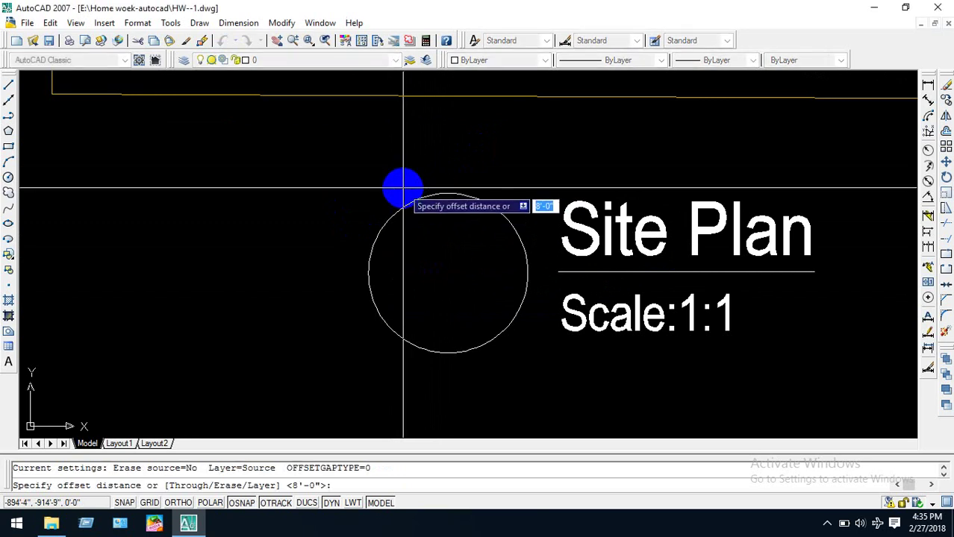
pyautogui.write('1')
pyautogui.press('Return')
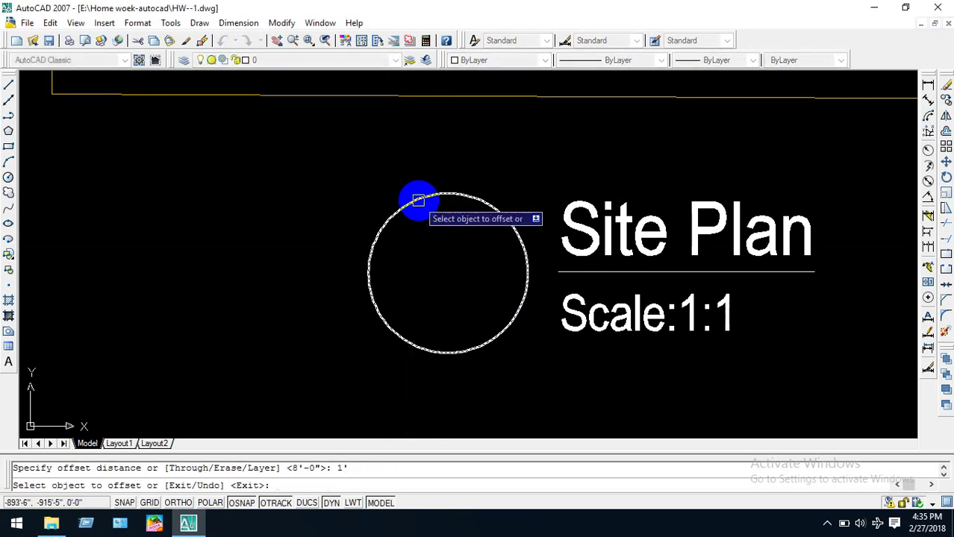
pyautogui.click(415, 198)
pyautogui.click(405, 162)
pyautogui.press('Return')
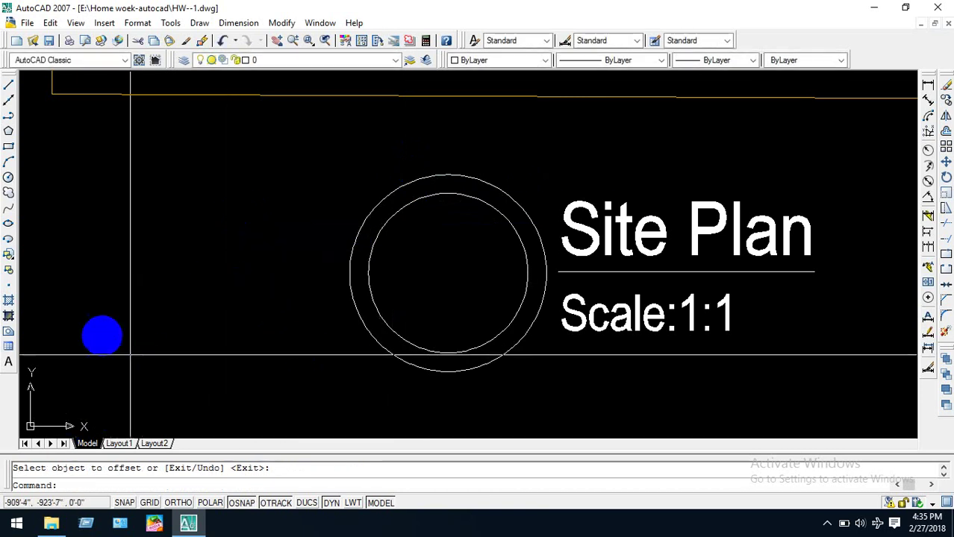
# Draw vertical and horizontal diameters across the outer circle, then select the outer circle.
pyautogui.write('l')
pyautogui.press('Return')
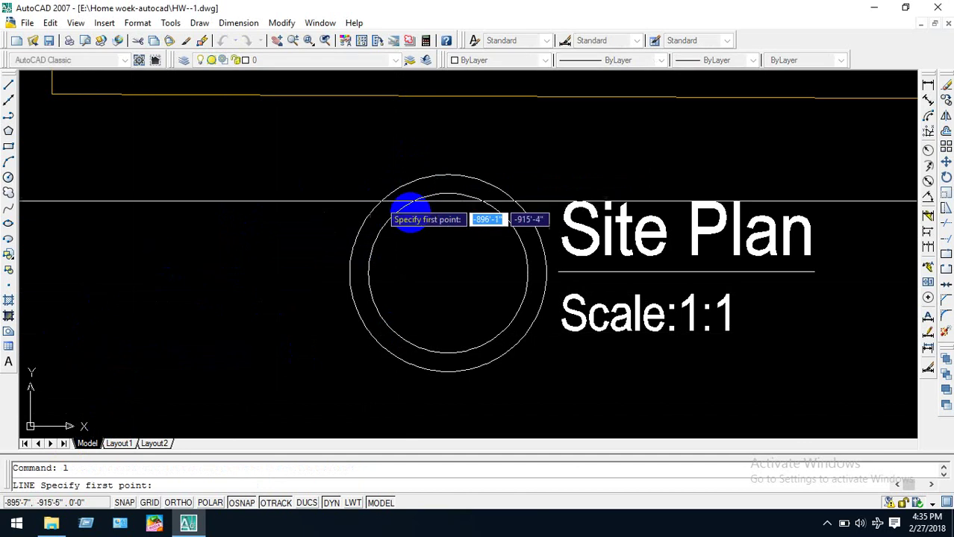
pyautogui.click(448, 175)
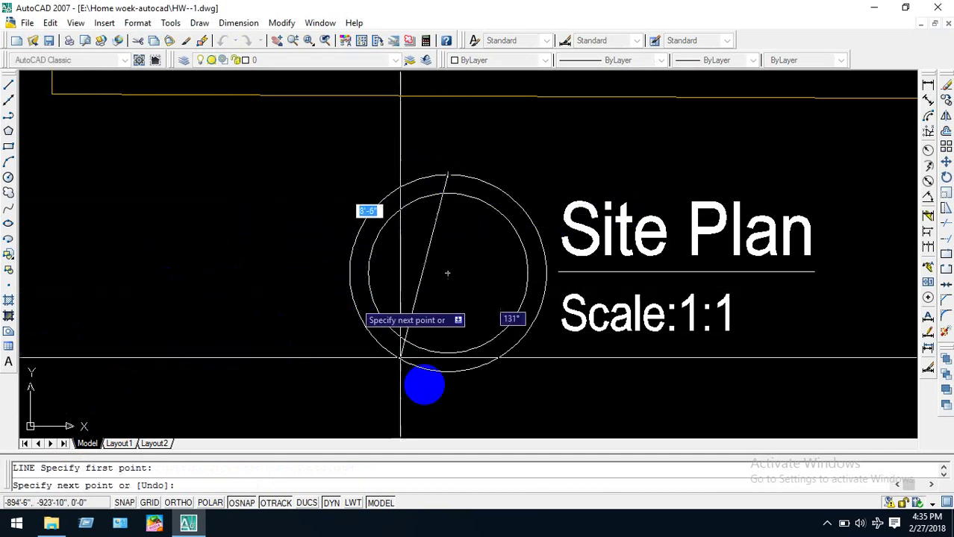
pyautogui.click(447, 371)
pyautogui.press('Return')
pyautogui.press('Return')
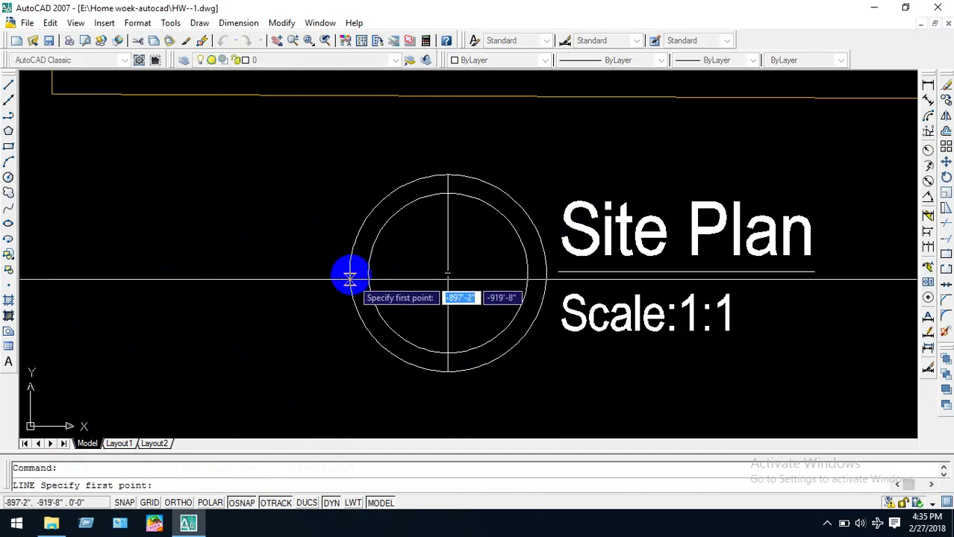
pyautogui.click(350, 273)
pyautogui.click(546, 273)
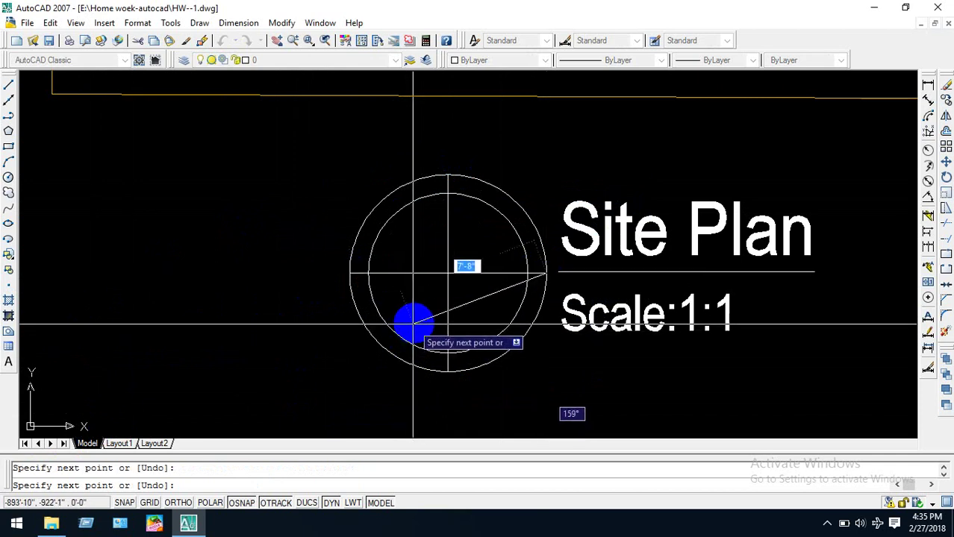
pyautogui.press('Escape')
pyautogui.click(491, 183)
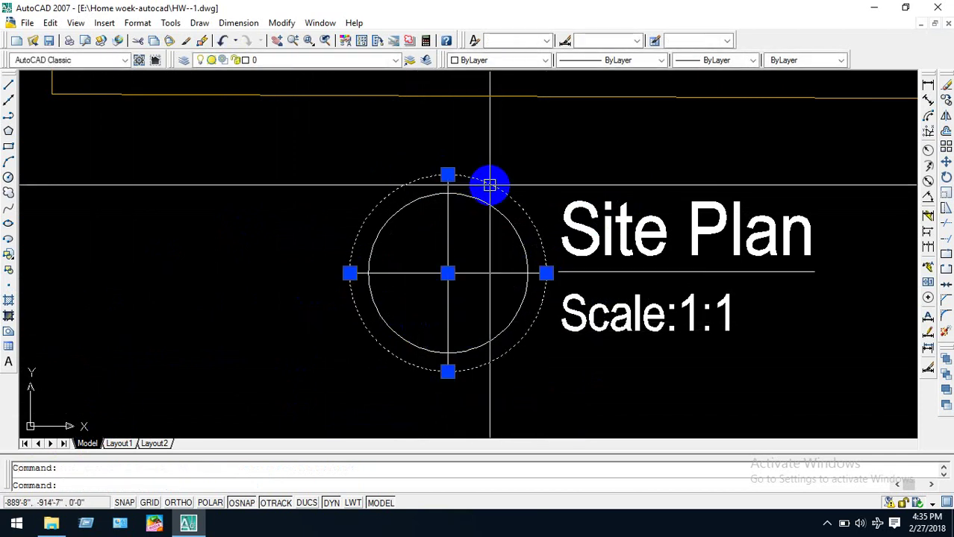
# Erase the outer circle and draw a V from its left edge through the bottom to the right.
pyautogui.press('Delete')
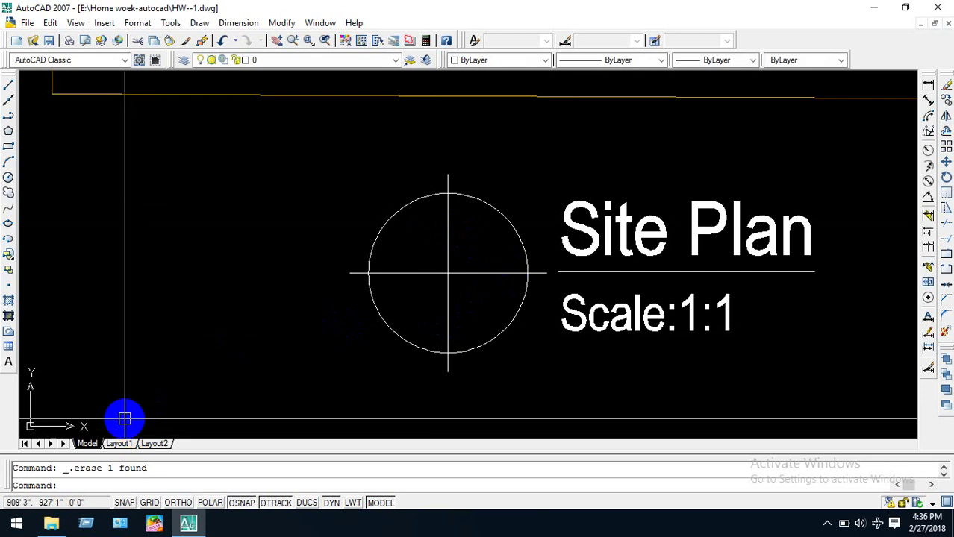
pyautogui.write('l')
pyautogui.press('Return')
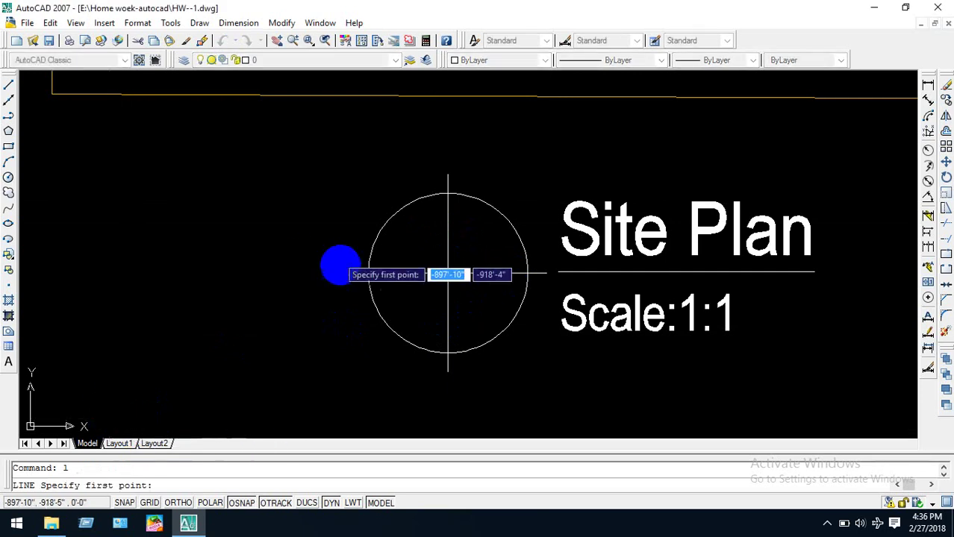
pyautogui.click(367, 276)
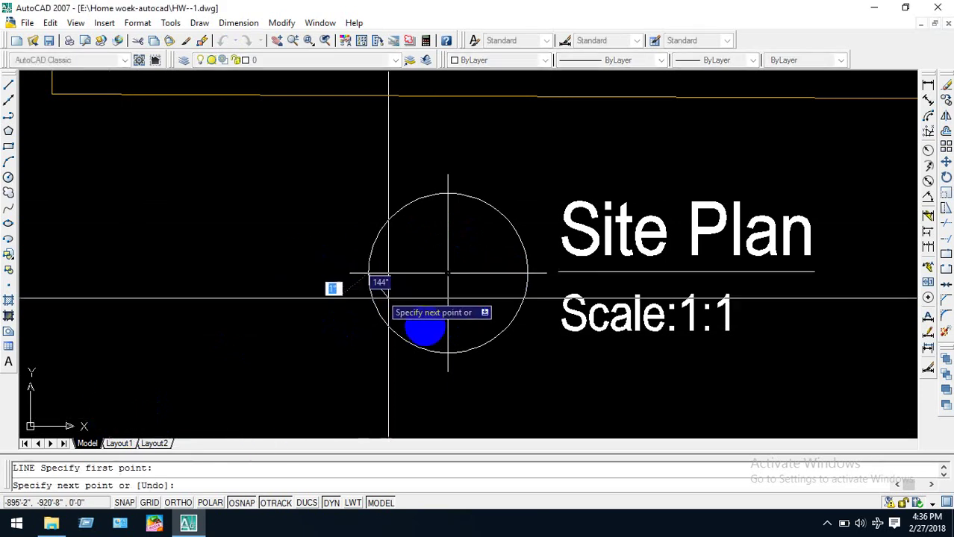
pyautogui.click(447, 352)
pyautogui.click(526, 274)
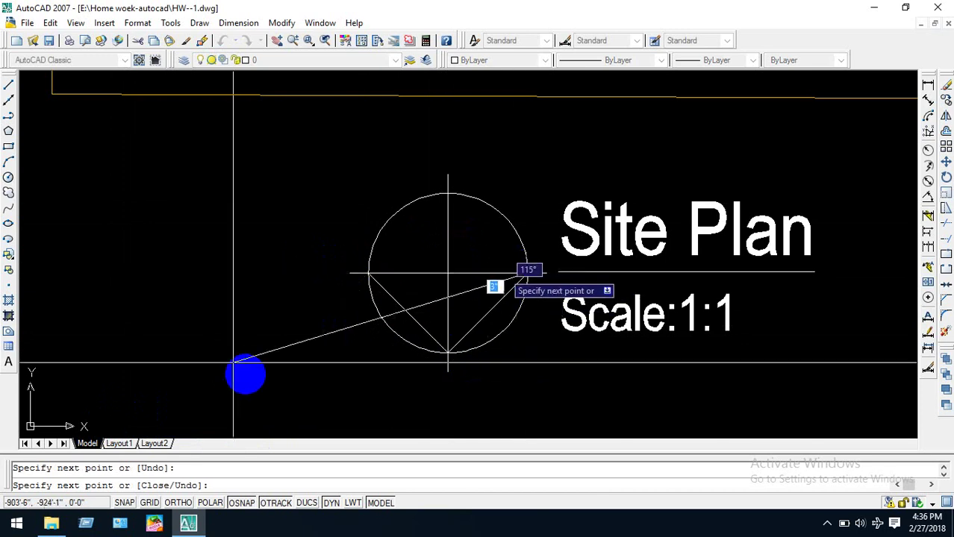
pyautogui.press('Escape')
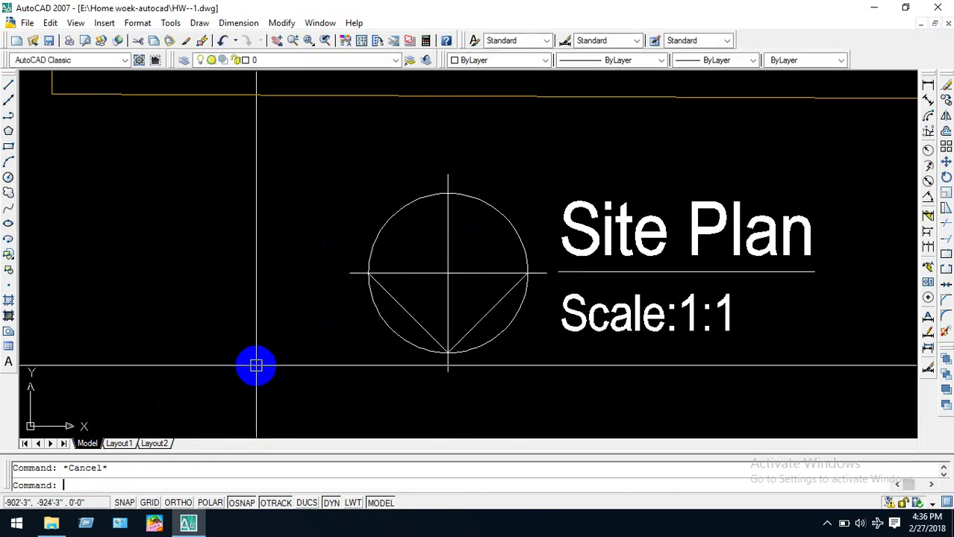
# Draw a small circle centred on the symbol's centre.
pyautogui.write('c')
pyautogui.press('Return')
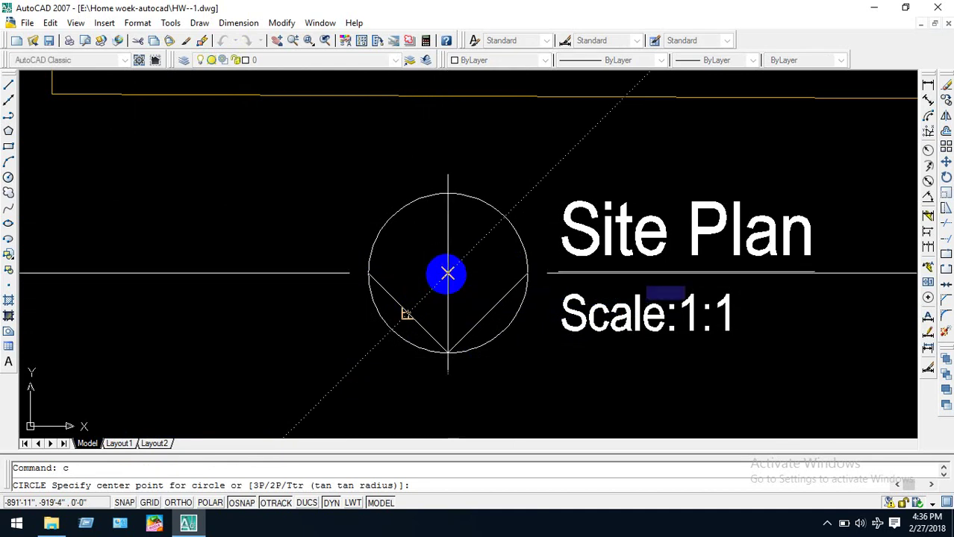
pyautogui.click(448, 272)
pyautogui.scroll(4, 452, 267)
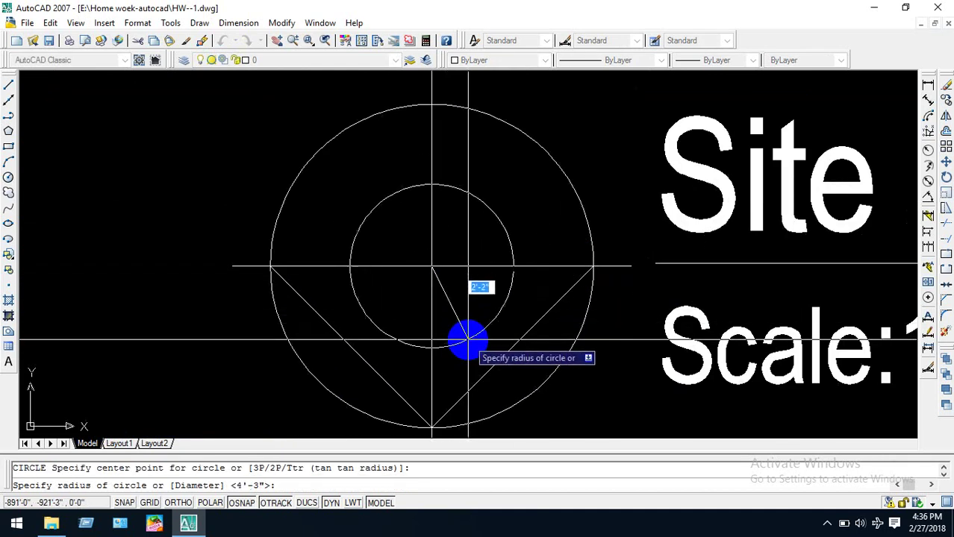
pyautogui.click(464, 336)
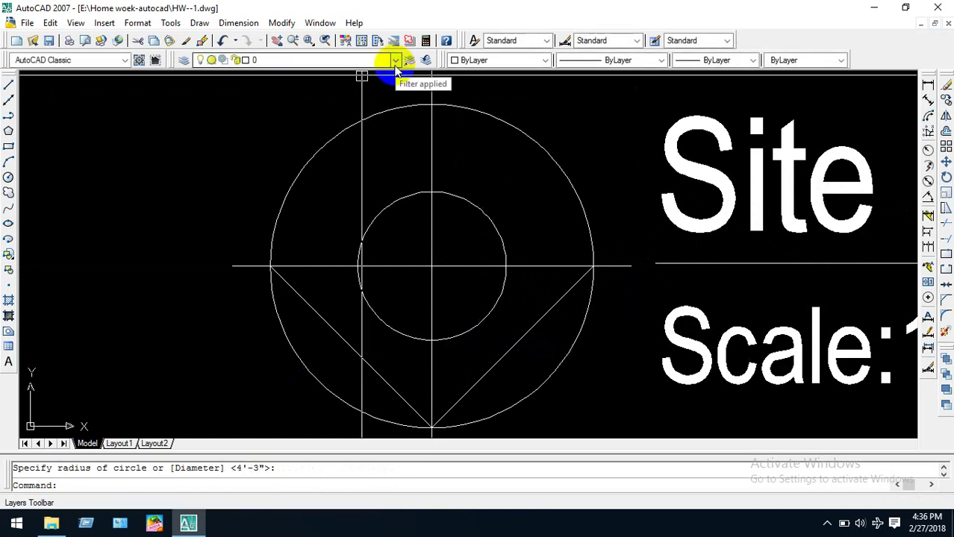
# Trim away the top half of the small inner circle.
pyautogui.write('tr')
pyautogui.press('Return')
pyautogui.press('Return')
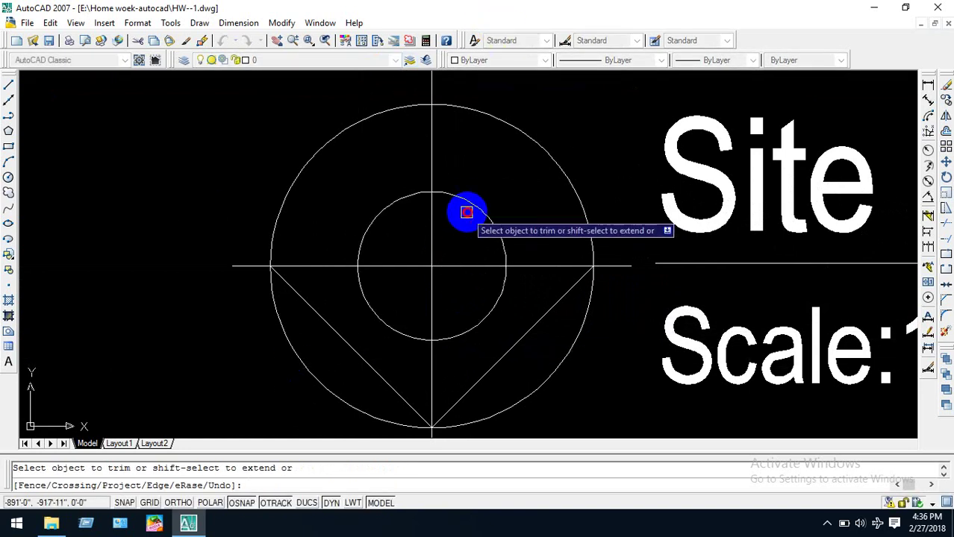
pyautogui.click(458, 209)
pyautogui.click(404, 207)
pyautogui.press('Return')
pyautogui.scroll(-5, 448, 194)
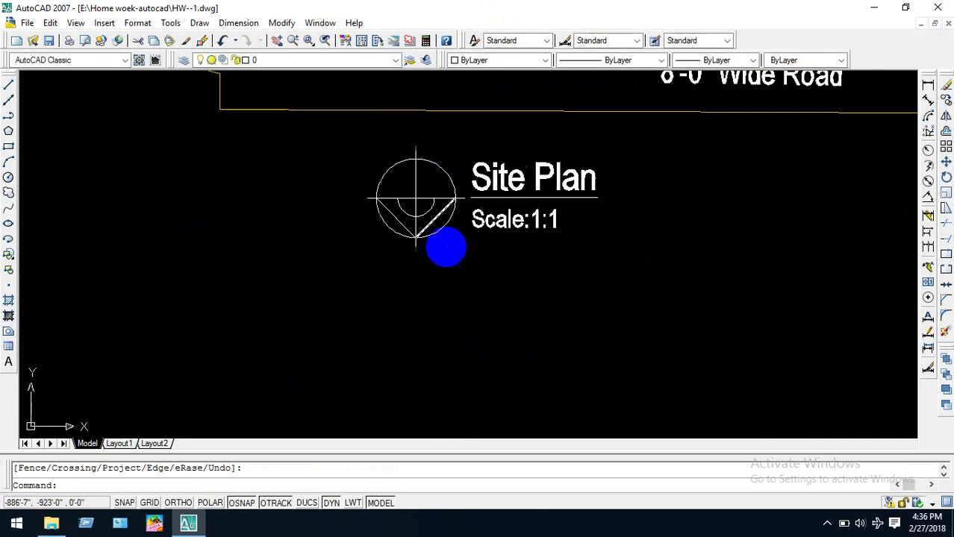
pyautogui.scroll(-2, 455, 127)
pyautogui.scroll(6, 579, 299)
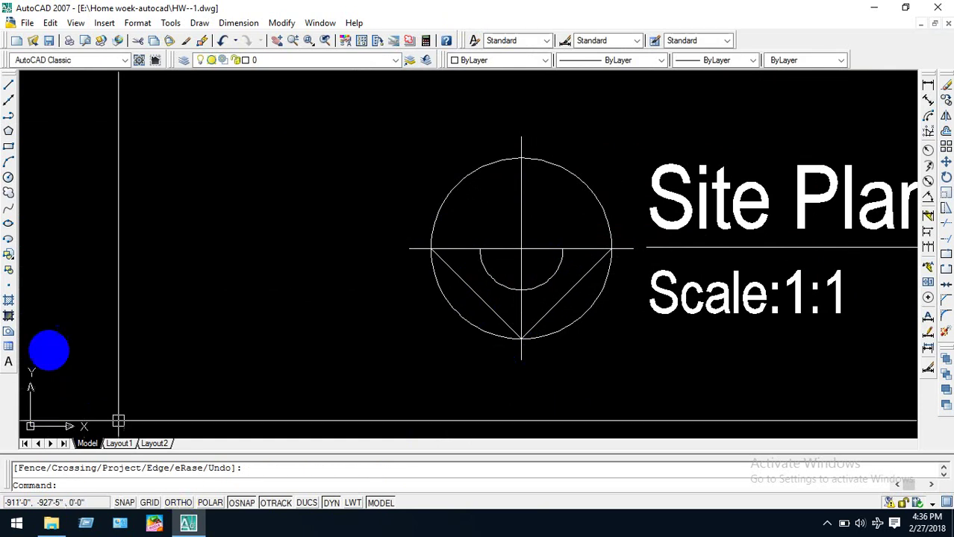
pyautogui.scroll(-4, 355, 336)
pyautogui.scroll(3, 325, 321)
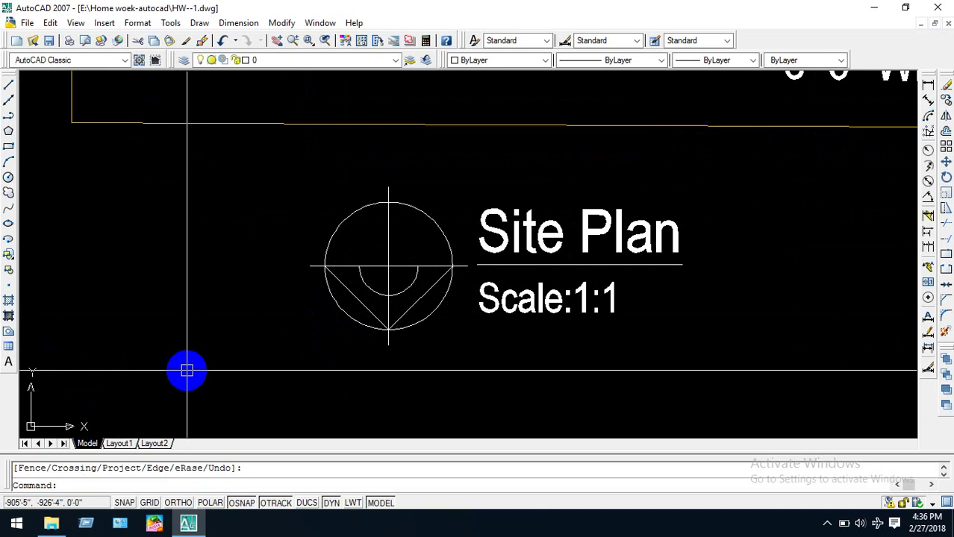
# Choose the SOLID hatch pattern in Hatch and Gradient.
pyautogui.write('h')
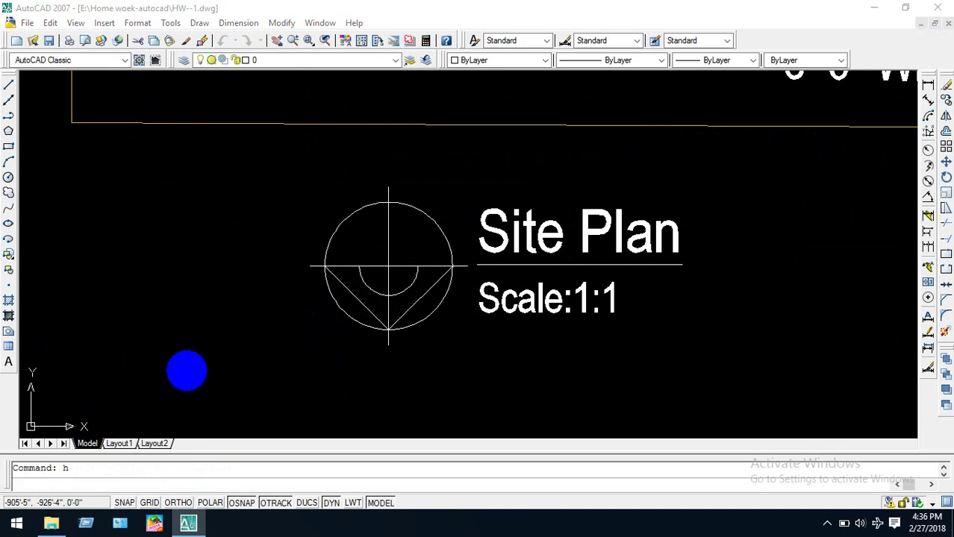
pyautogui.press('Return')
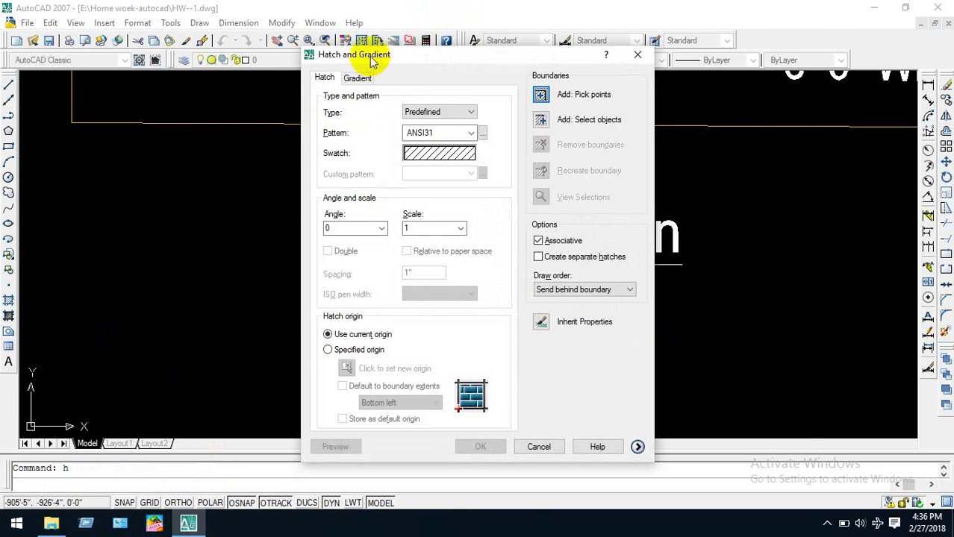
pyautogui.click(358, 79)
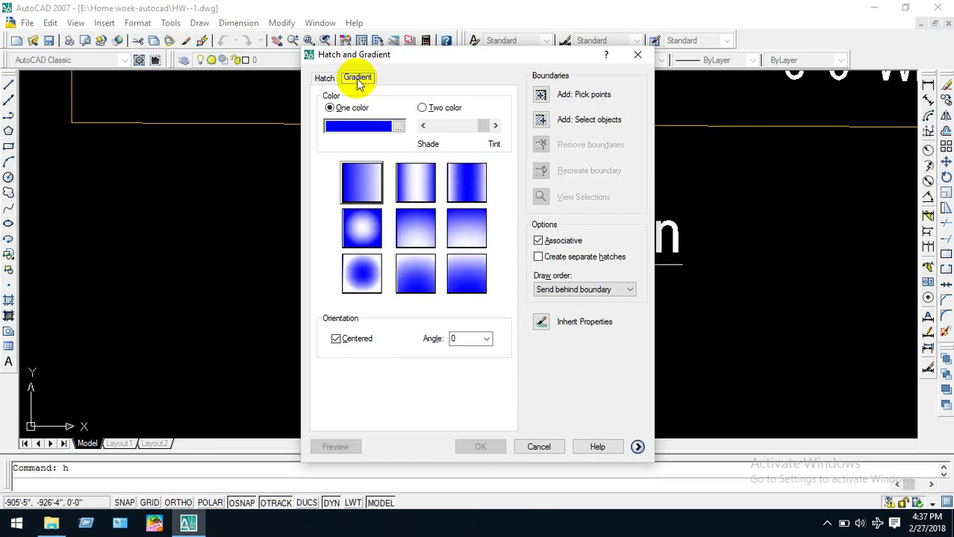
pyautogui.click(325, 79)
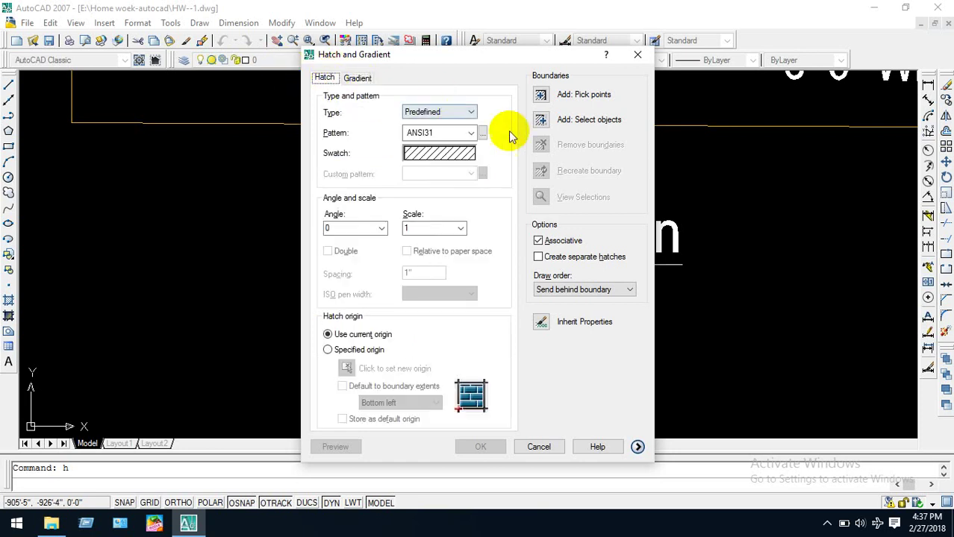
pyautogui.click(483, 133)
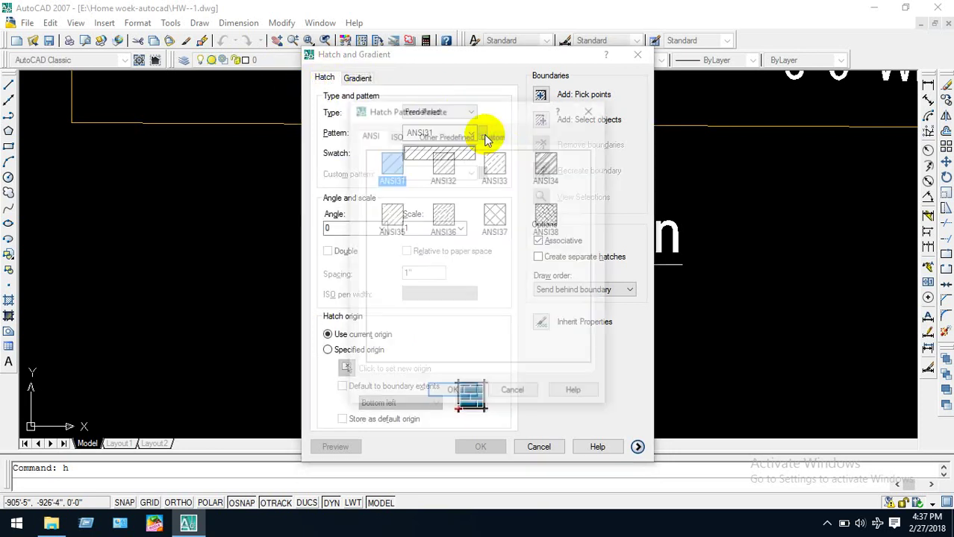
pyautogui.click(589, 111)
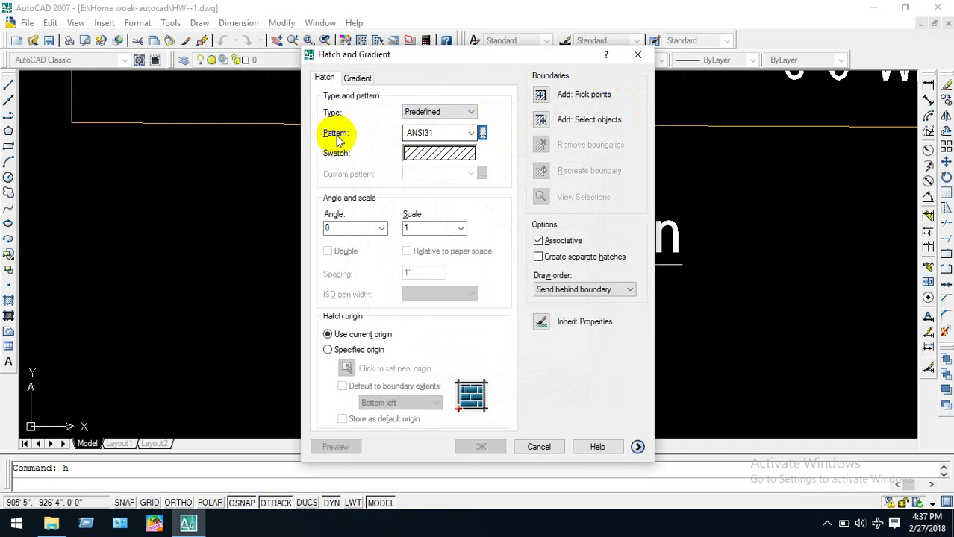
pyautogui.click(472, 133)
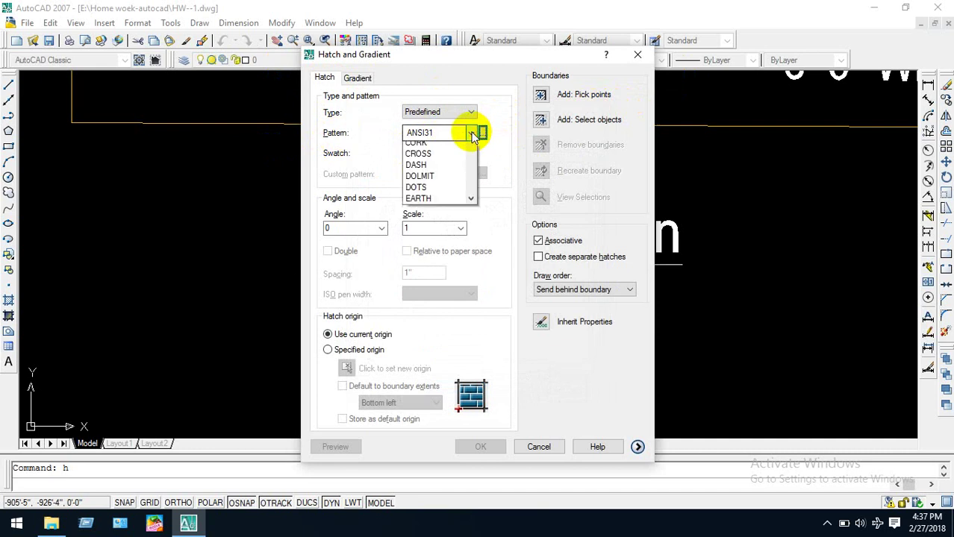
pyautogui.click(485, 135)
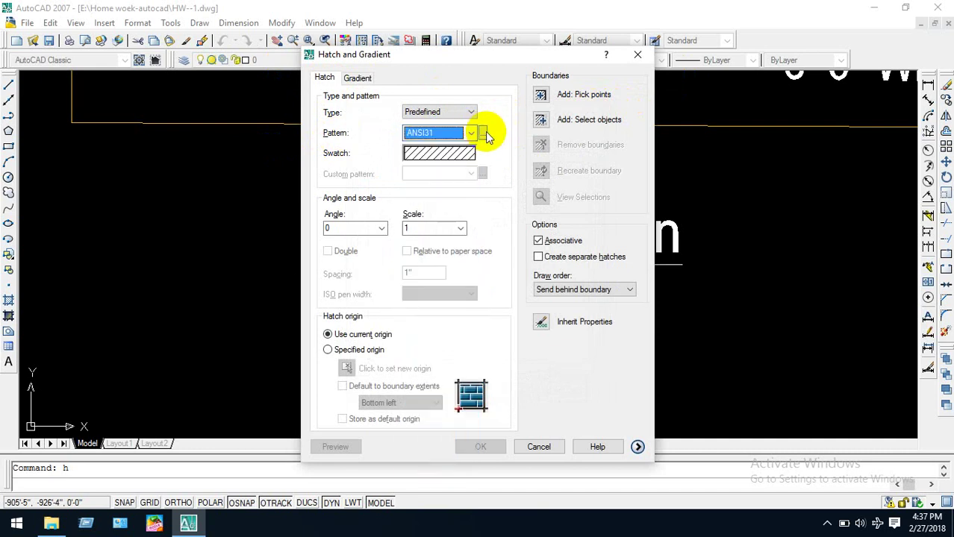
pyautogui.click(484, 133)
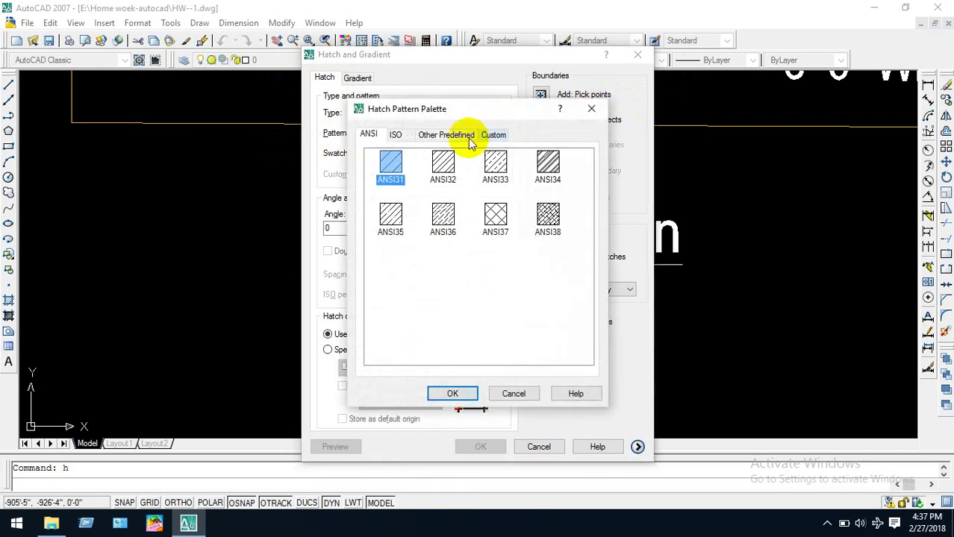
pyautogui.click(433, 136)
pyautogui.click(389, 167)
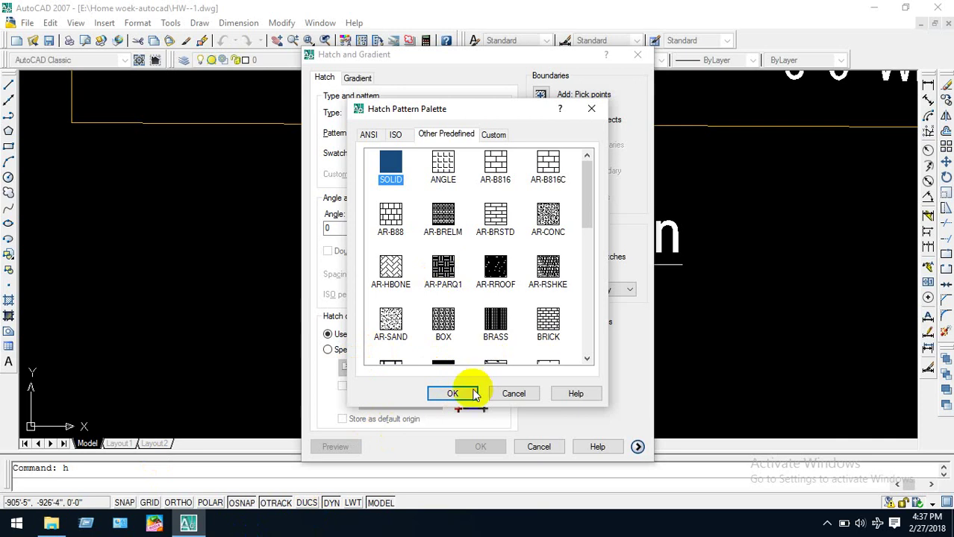
pyautogui.click(452, 394)
# Fill the two lower regions inside the north-symbol circle with the solid hatch.
pyautogui.click(540, 97)
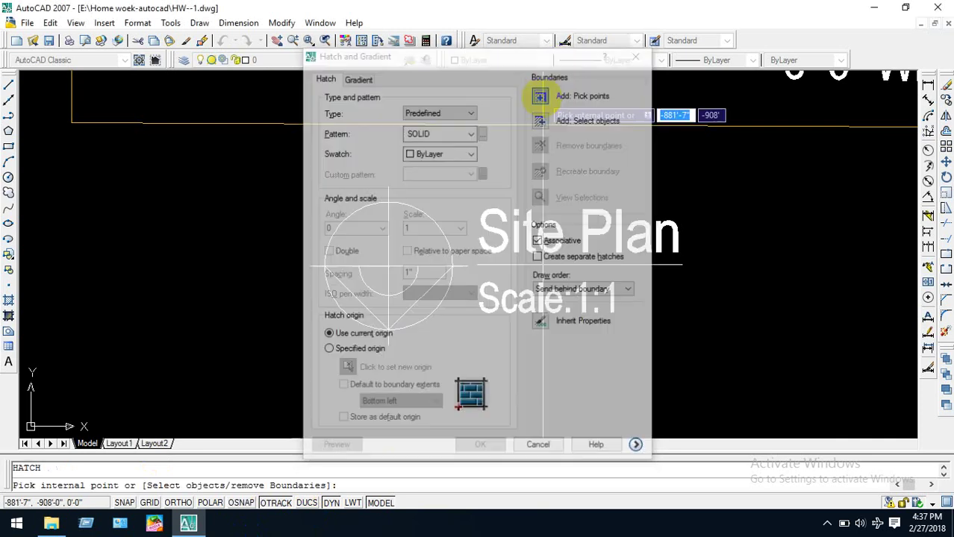
pyautogui.click(415, 286)
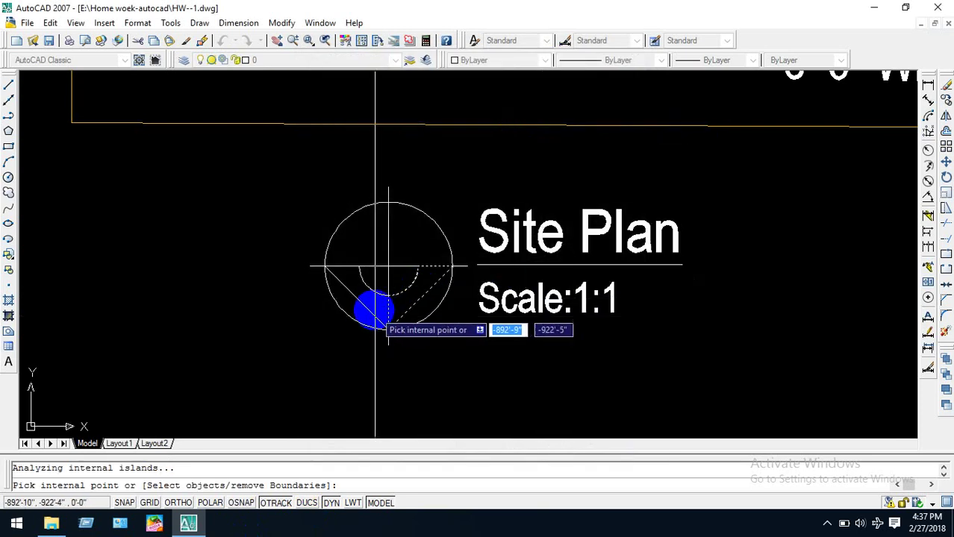
pyautogui.click(374, 310)
pyautogui.press('Return')
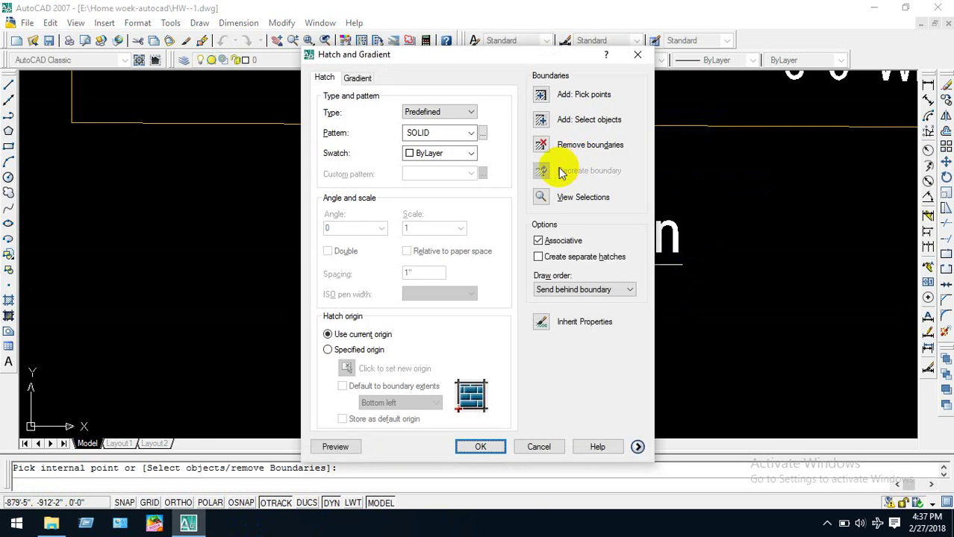
pyautogui.click(482, 446)
pyautogui.scroll(-3, 679, 238)
# Copy the Site Plan title text to a spot below the original.
pyautogui.scroll(2, 717, 215)
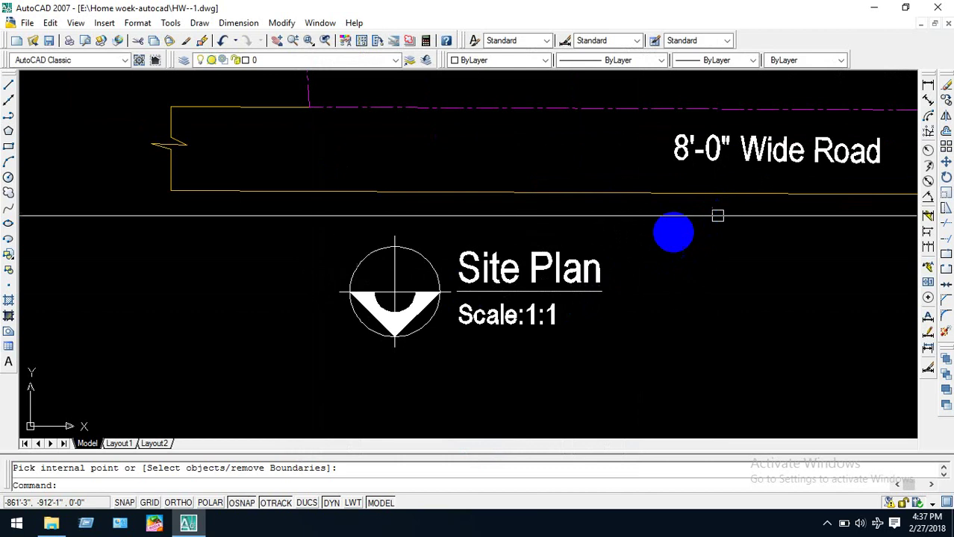
pyautogui.scroll(-3, 443, 224)
pyautogui.scroll(3, 291, 215)
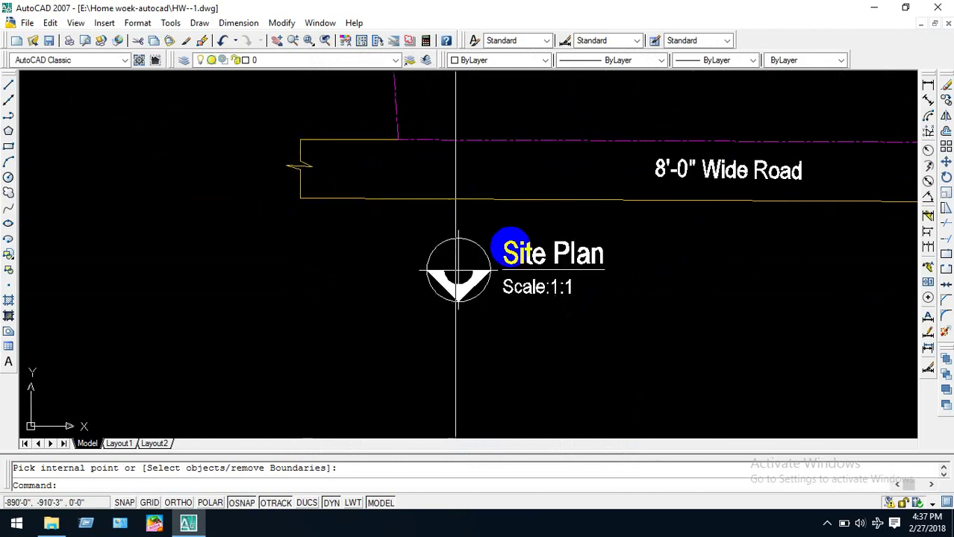
pyautogui.scroll(2, 515, 242)
pyautogui.click(532, 237)
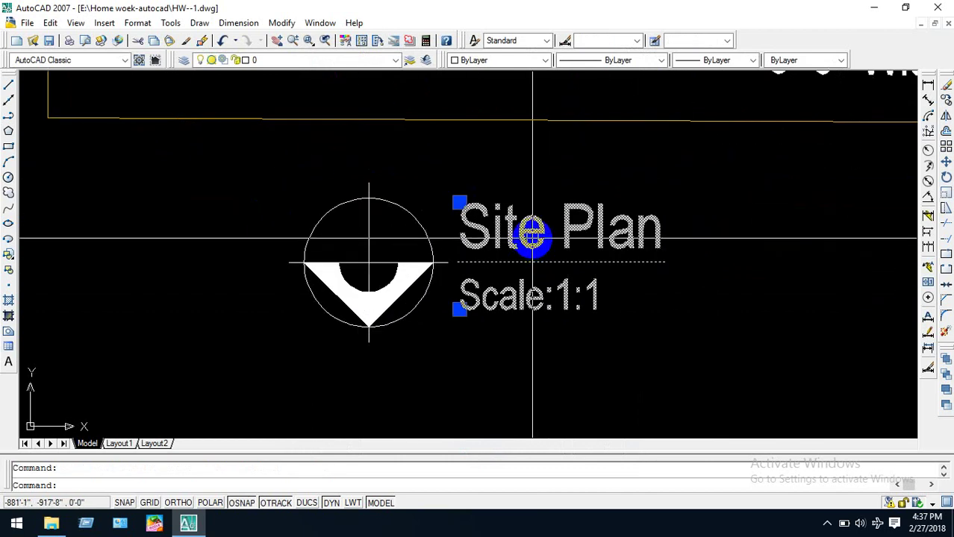
pyautogui.moveTo(532, 237); pyautogui.dragTo(534, 243)
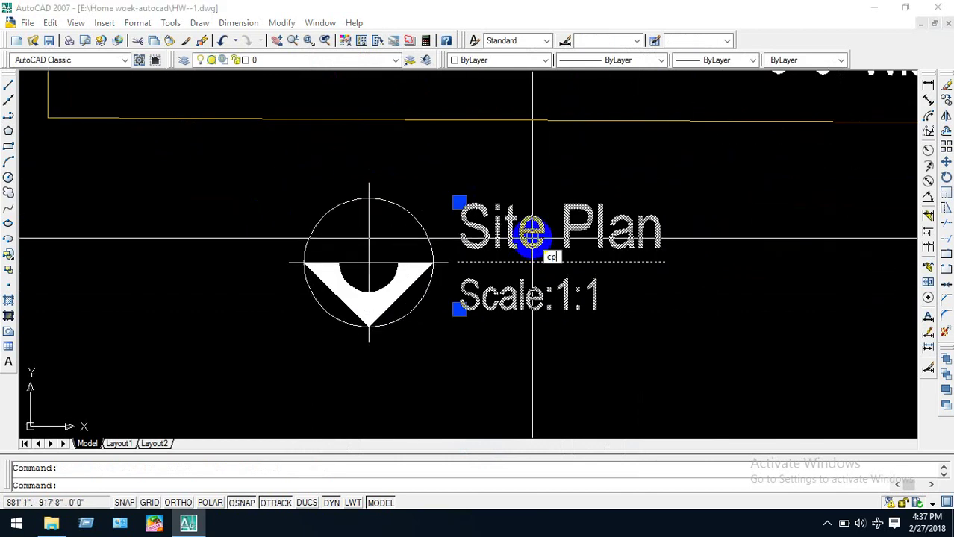
pyautogui.press('Return')
pyautogui.click(504, 234)
pyautogui.scroll(-3, 448, 246)
pyautogui.click(409, 248)
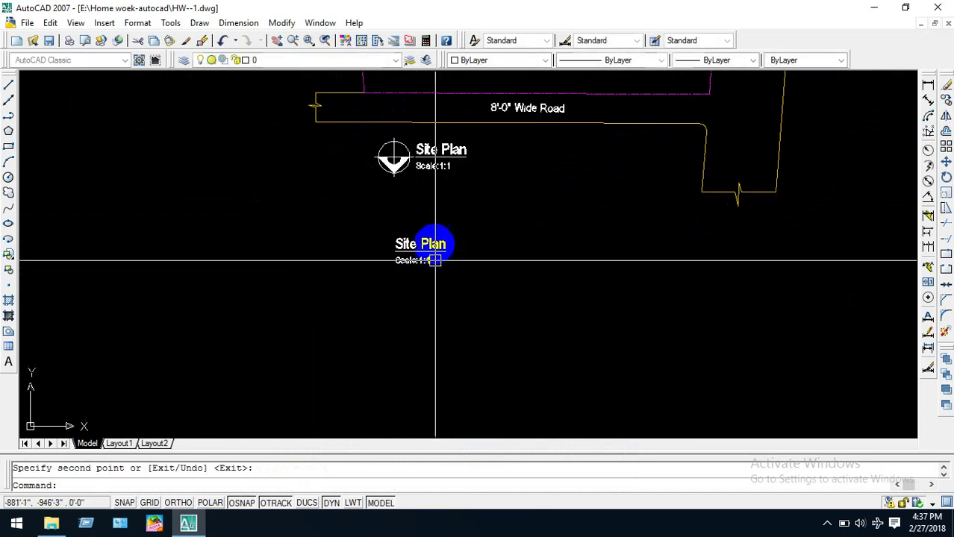
pyautogui.press('Return')
# Edit the copied text so it reads 'N'.
pyautogui.click(435, 240)
pyautogui.doubleClick(435, 240)
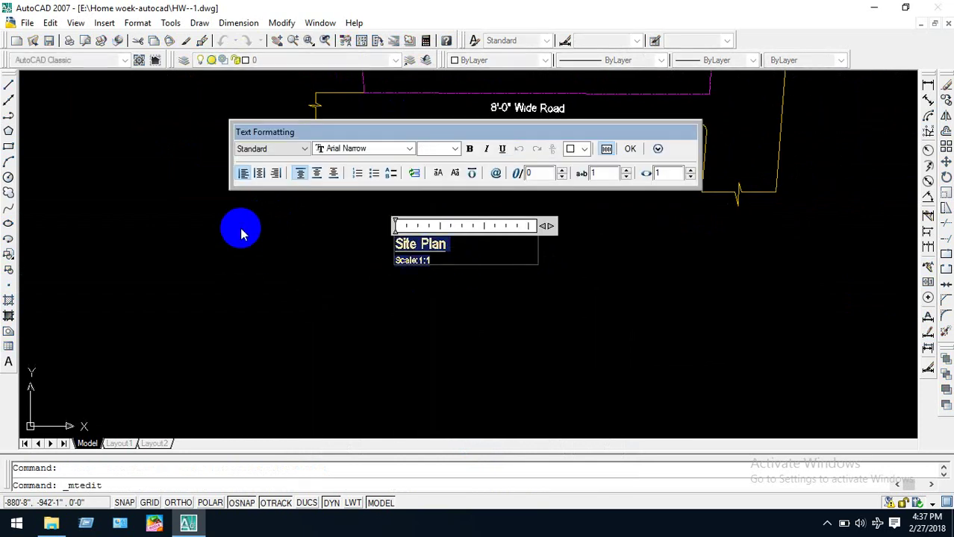
pyautogui.write('N')
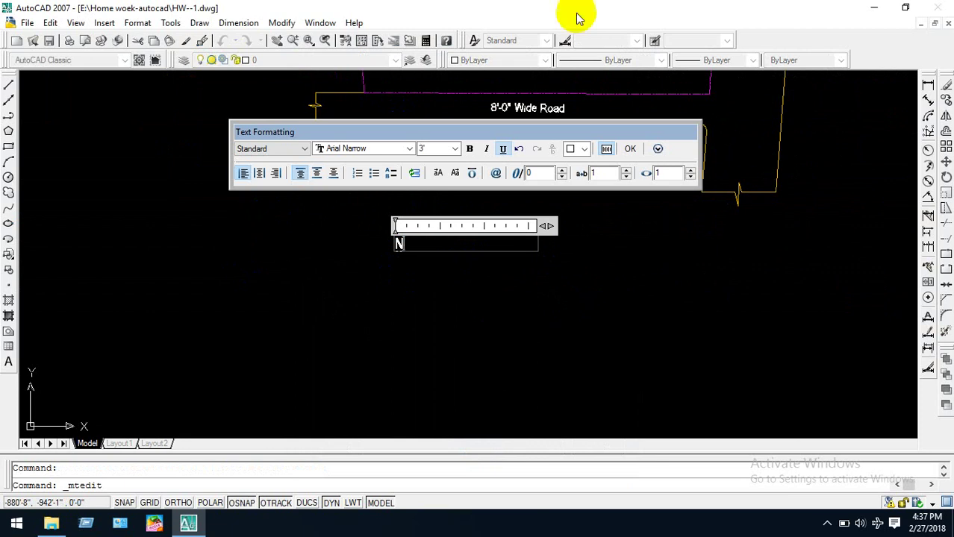
pyautogui.click(632, 152)
pyautogui.press('Return')
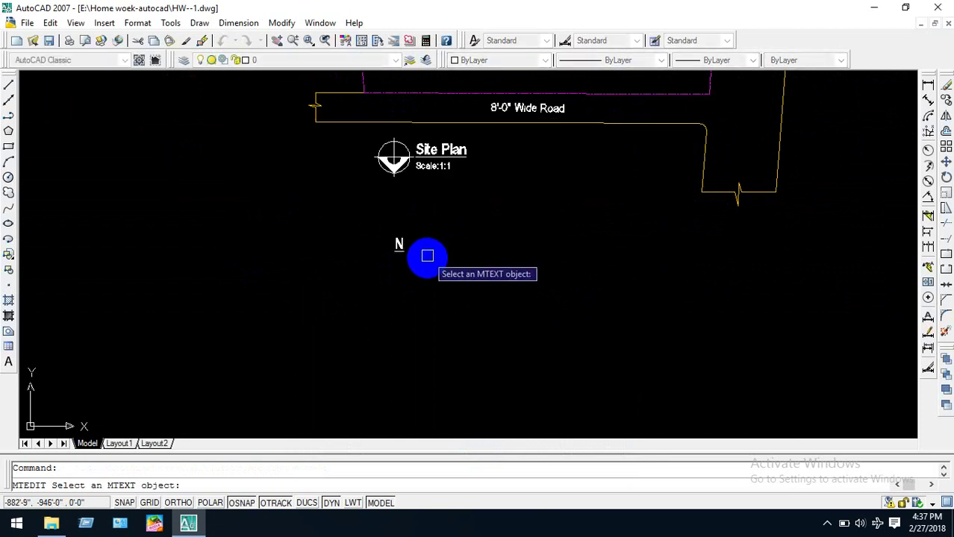
pyautogui.click(398, 242)
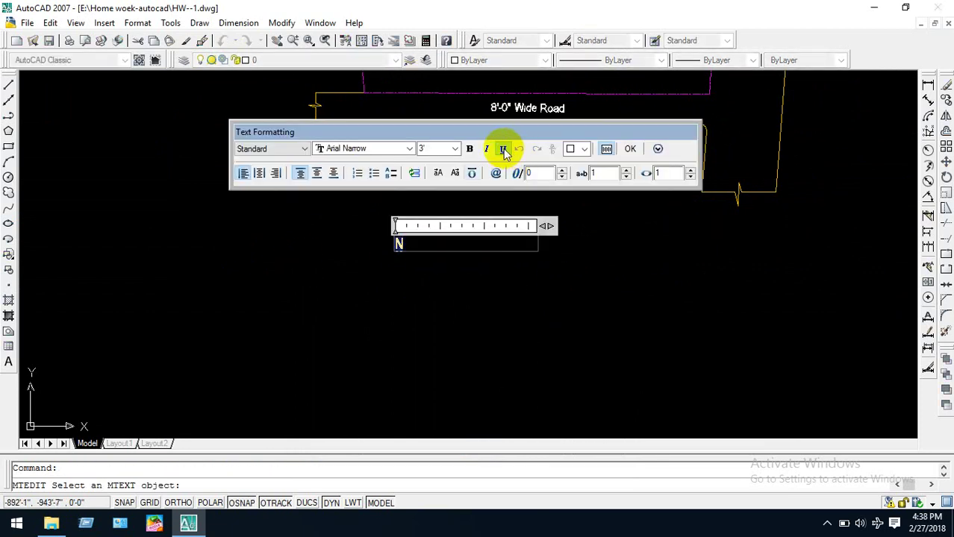
pyautogui.click(630, 148)
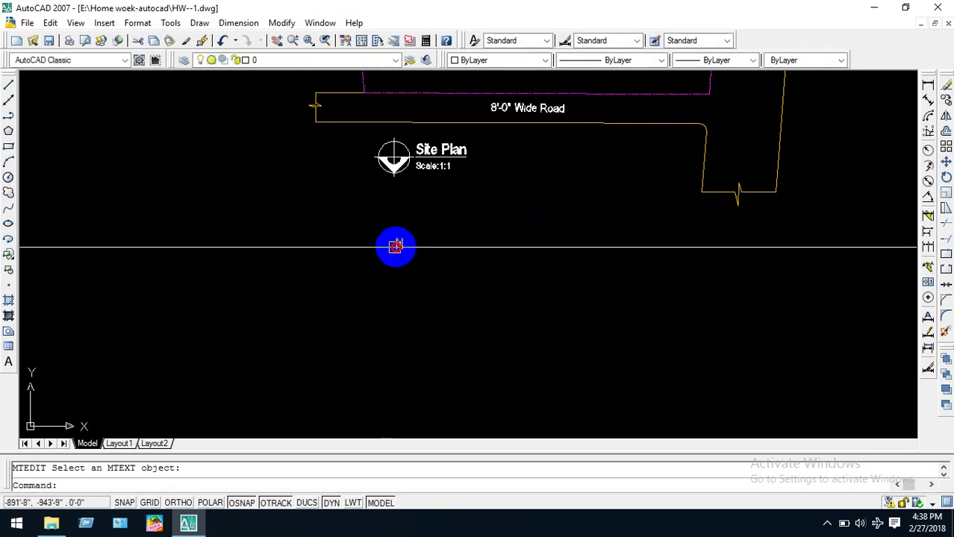
# Move the N label directly beneath the north symbol.
pyautogui.click(396, 247)
pyautogui.press('m')
pyautogui.press('Return')
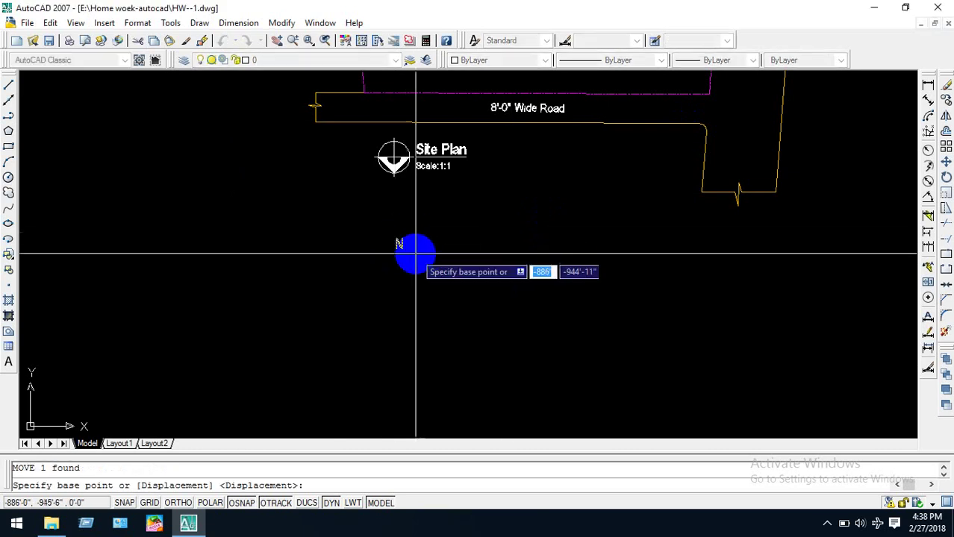
pyautogui.scroll(2, 415, 255)
pyautogui.scroll(-2, 436, 355)
pyautogui.click(436, 360)
pyautogui.scroll(2, 435, 305)
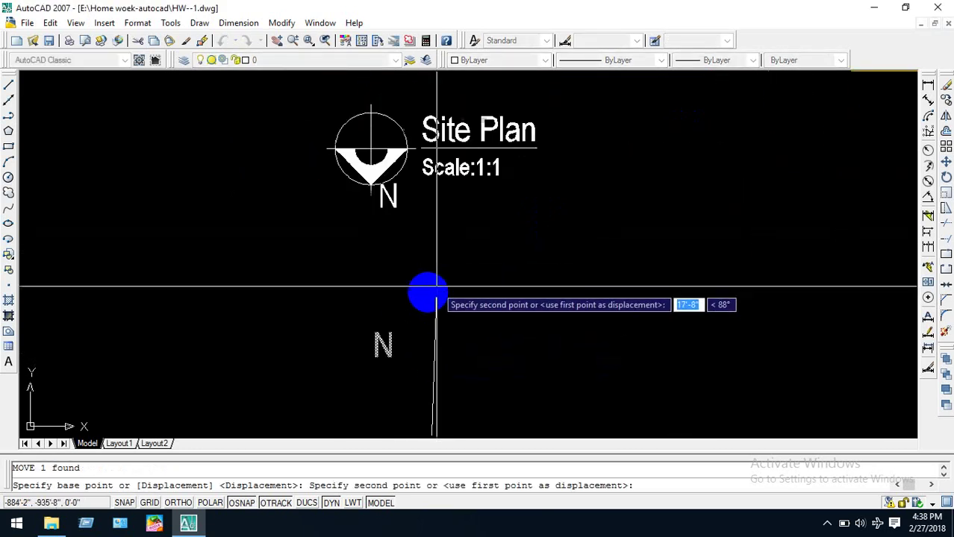
pyautogui.scroll(4, 436, 286)
pyautogui.press('Return')
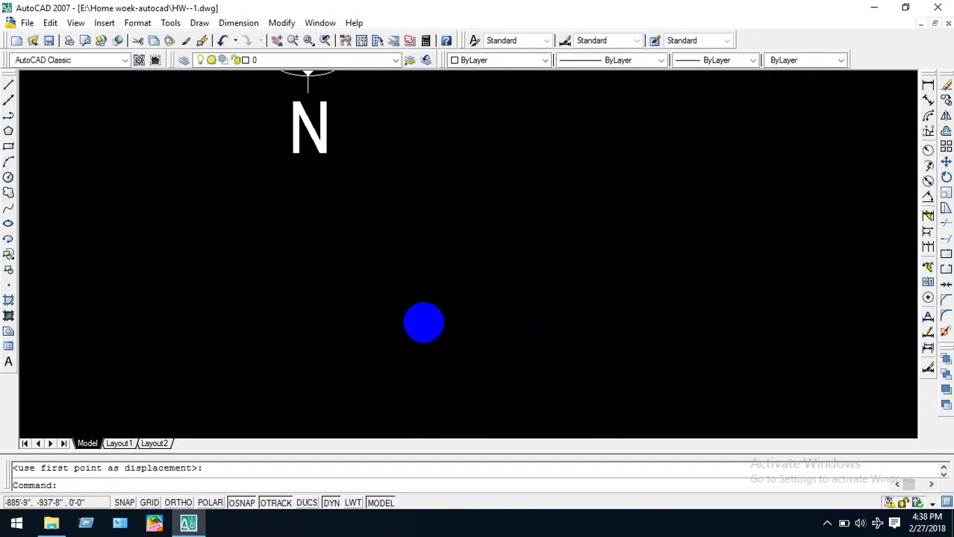
pyautogui.scroll(-5, 353, 237)
pyautogui.scroll(2, 358, 225)
# Copy the N label from the north symbol into the magenta site outline.
pyautogui.scroll(-2, 578, 261)
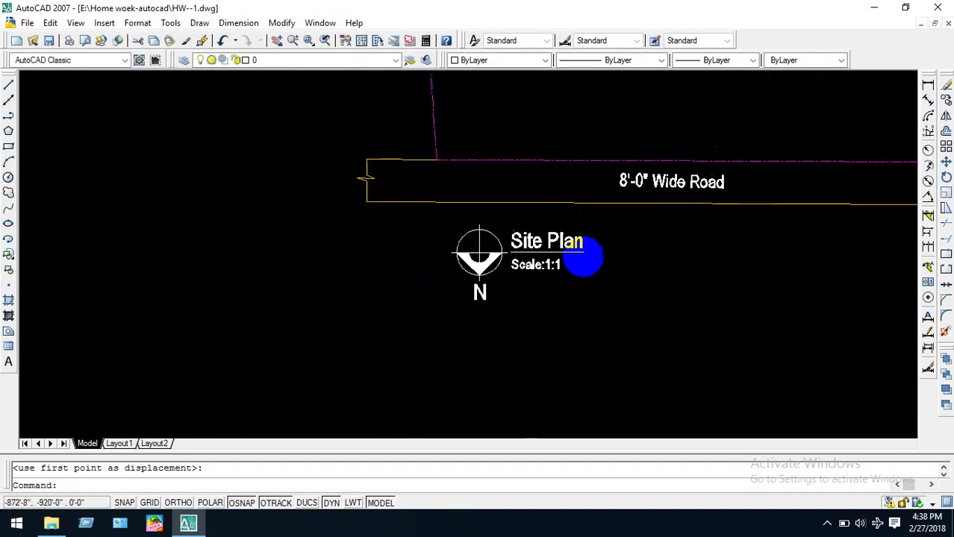
pyautogui.scroll(-3, 642, 194)
pyautogui.scroll(3, 589, 168)
pyautogui.scroll(-2, 634, 100)
pyautogui.scroll(3, 606, 95)
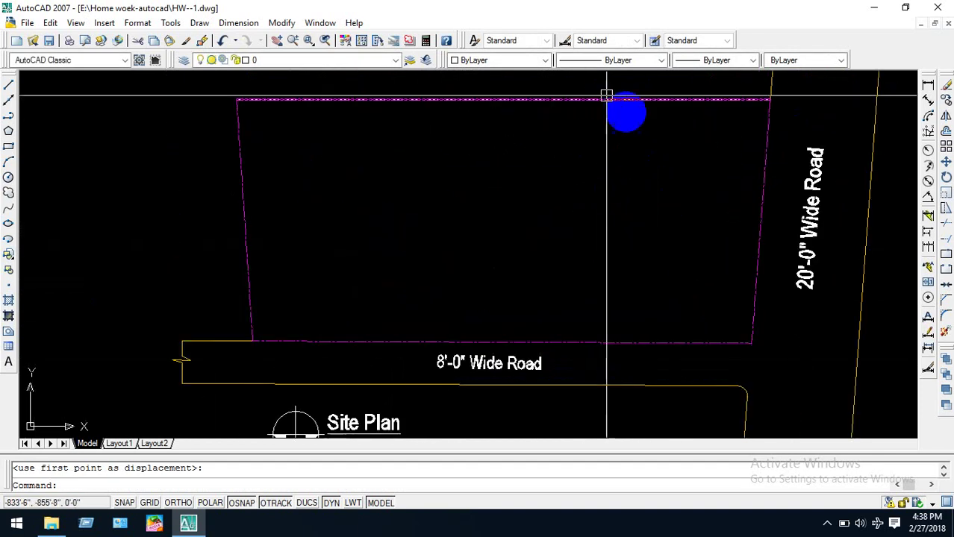
pyautogui.scroll(-4, 659, 134)
pyautogui.scroll(3, 615, 185)
pyautogui.scroll(-1, 394, 277)
pyautogui.scroll(3, 386, 326)
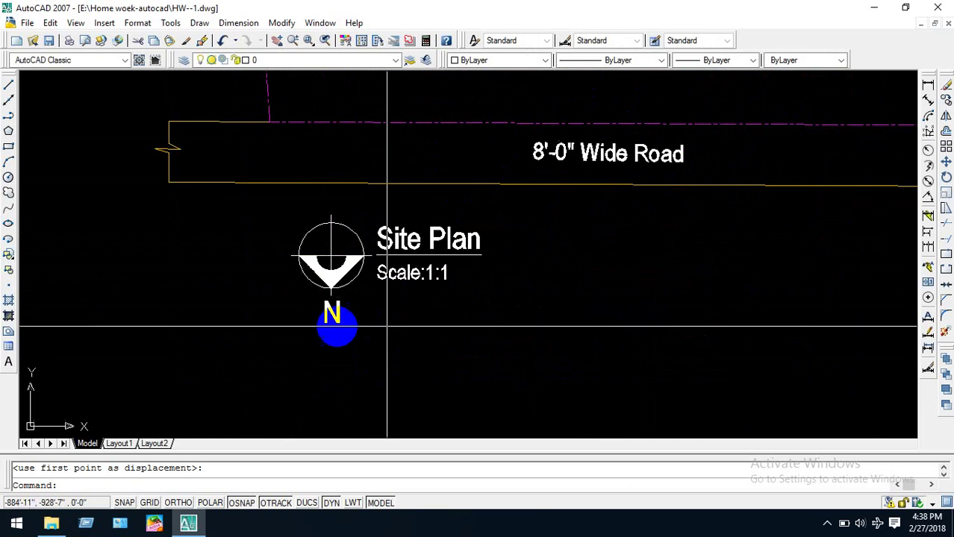
pyautogui.click(332, 324)
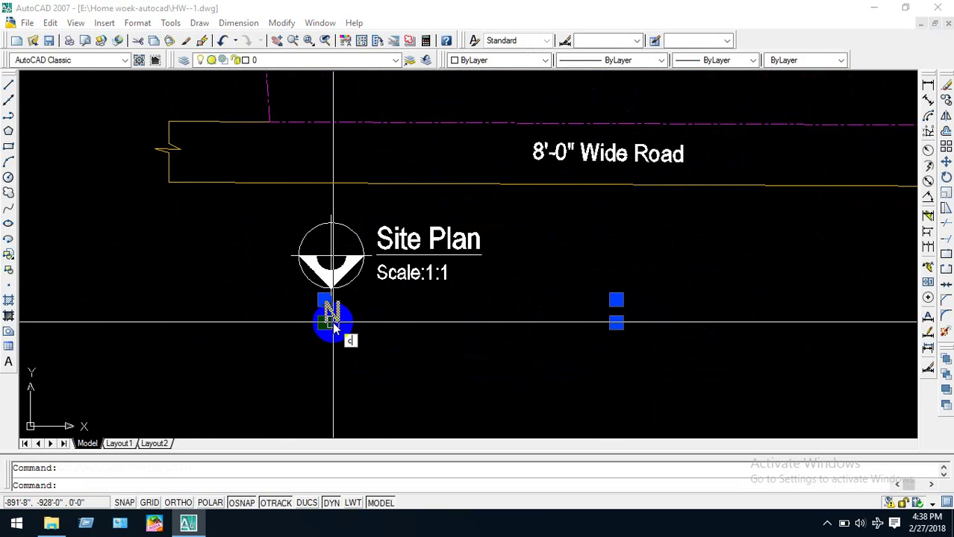
pyautogui.press('Return')
pyautogui.click(333, 322)
pyautogui.scroll(-3, 481, 198)
pyautogui.scroll(3, 408, 245)
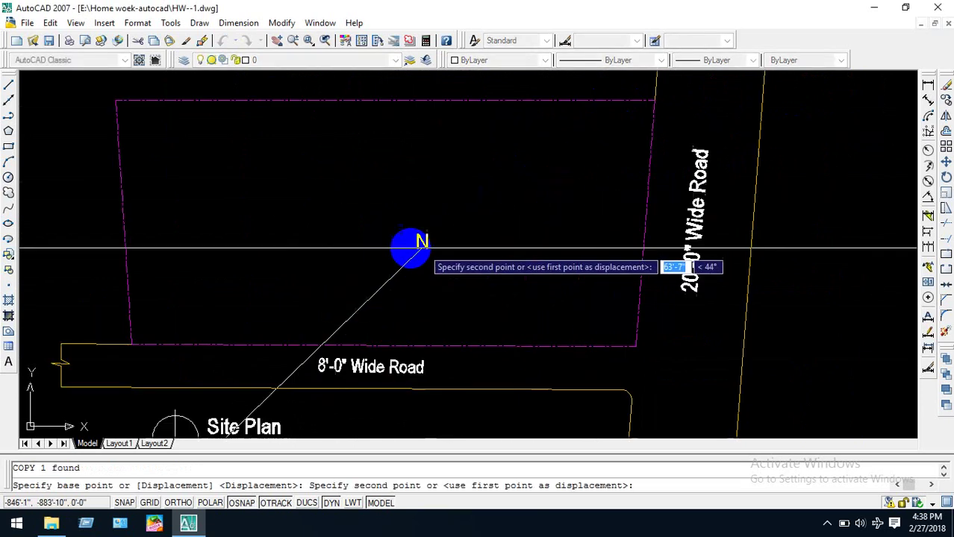
pyautogui.click(362, 226)
pyautogui.press('Return')
# Change the copied N text to 'Proposed Site'.
pyautogui.doubleClick(360, 223)
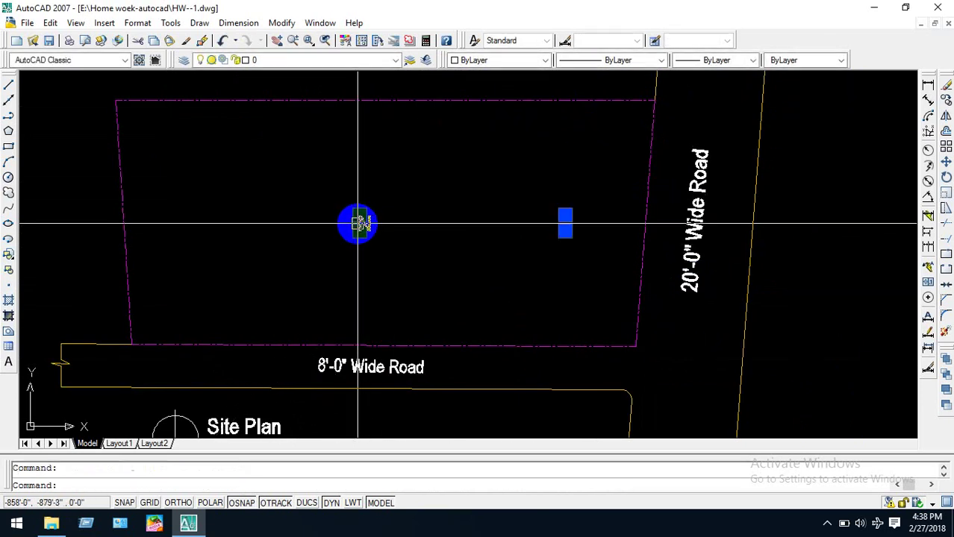
pyautogui.moveTo(381, 231); pyautogui.dragTo(217, 216)
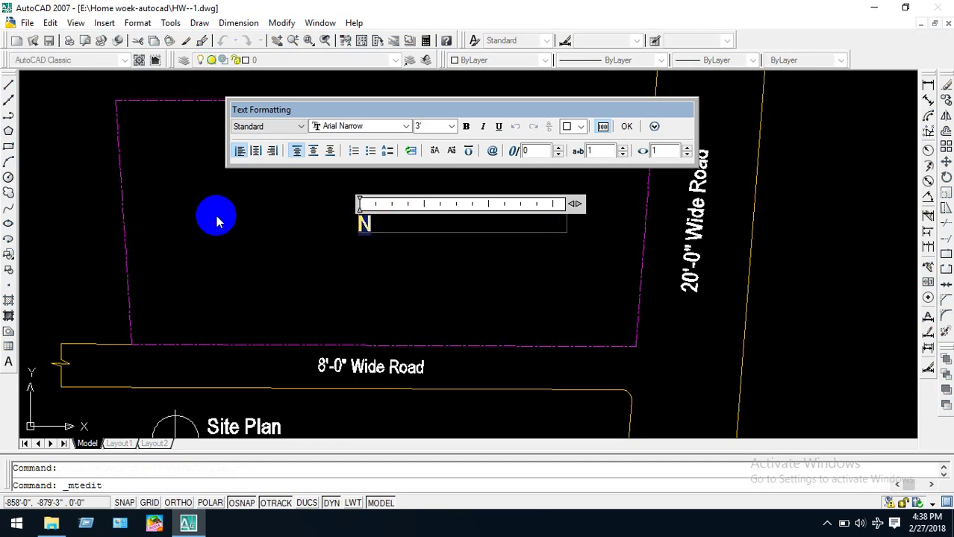
pyautogui.write('Pro')
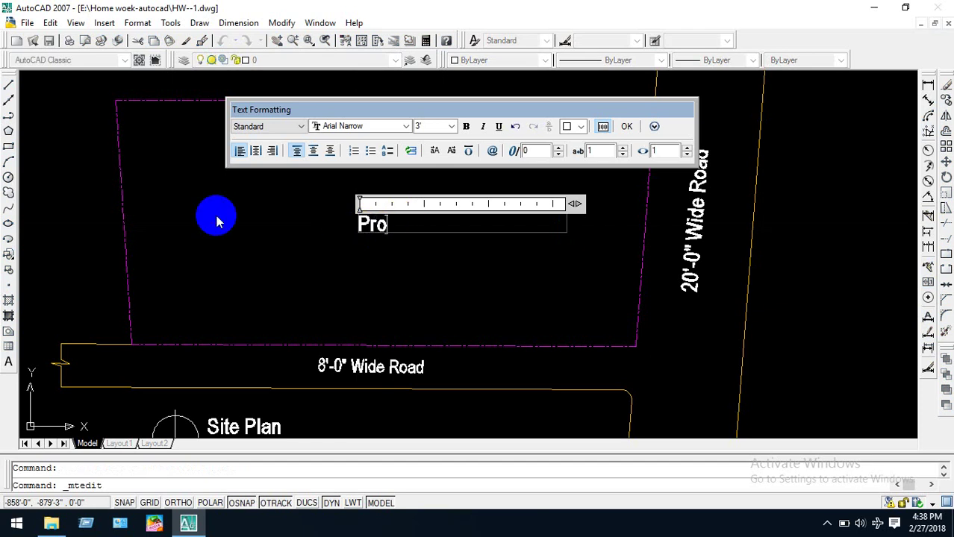
pyautogui.write('posed')
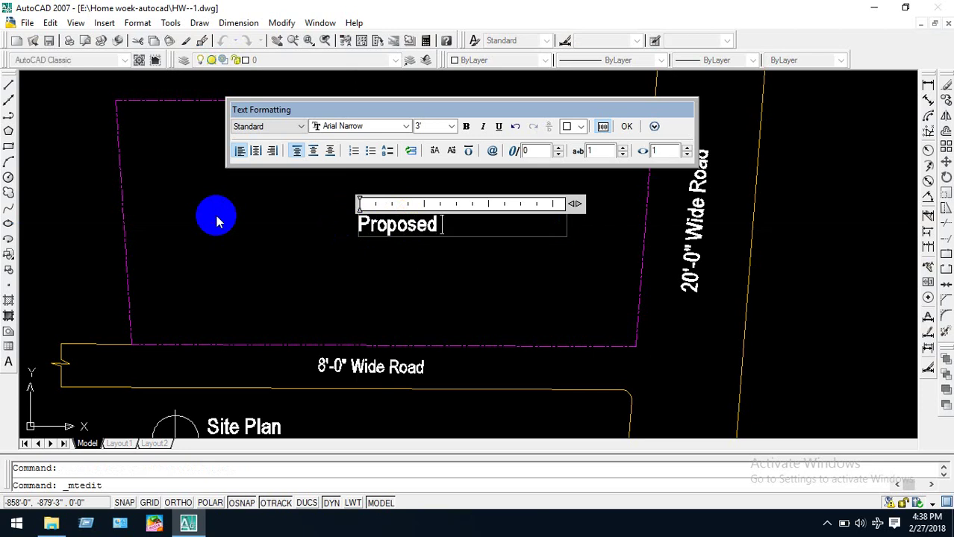
pyautogui.write(' Site')
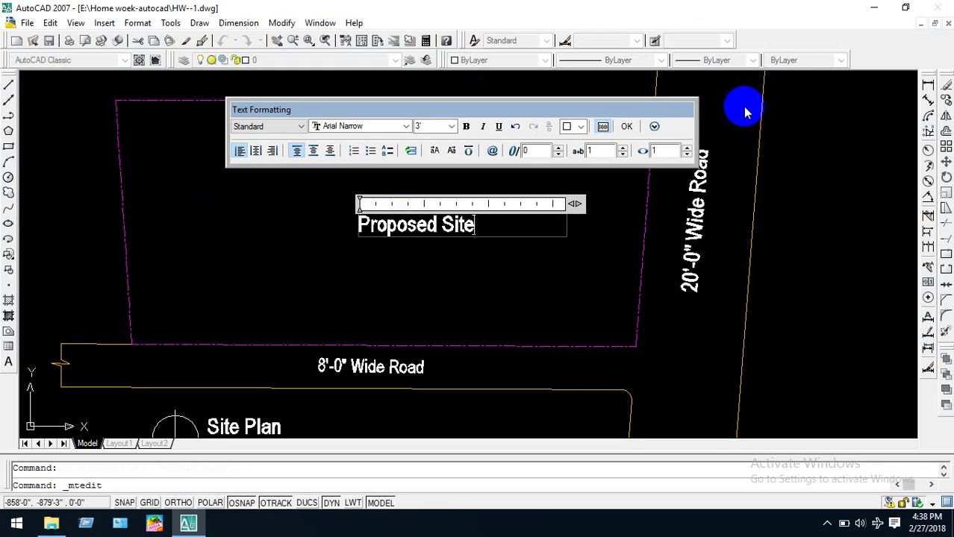
pyautogui.click(626, 126)
pyautogui.press('Return')
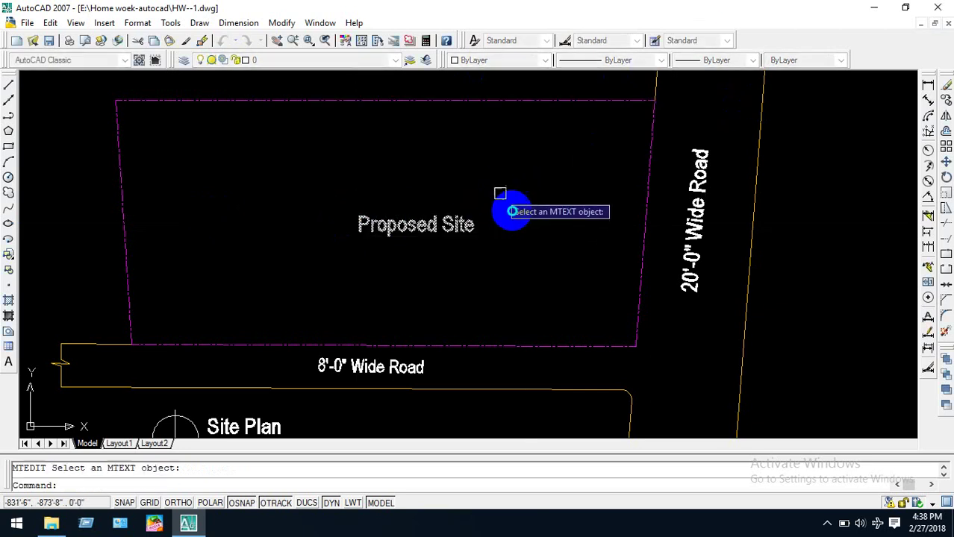
pyautogui.press('Escape')
# Move the Proposed Site label slightly left and up inside the outline.
pyautogui.click(464, 233)
pyautogui.write('m')
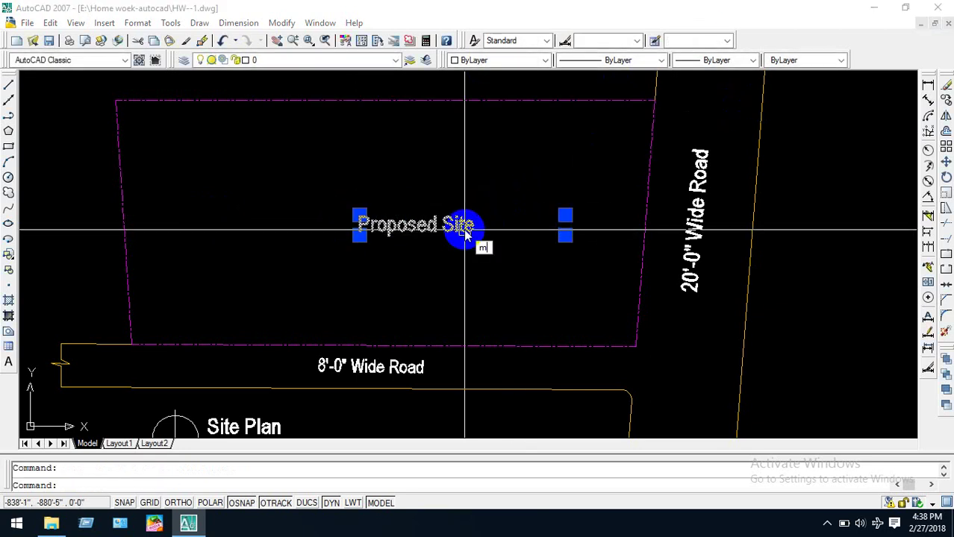
pyautogui.press('Return')
pyautogui.click(496, 270)
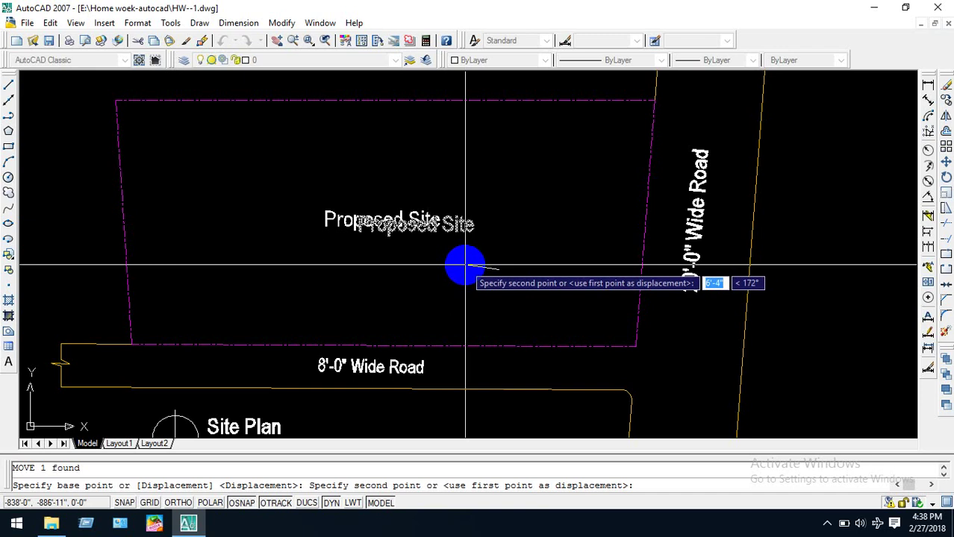
pyautogui.click(463, 265)
pyautogui.scroll(-5, 455, 252)
pyautogui.scroll(3, 381, 213)
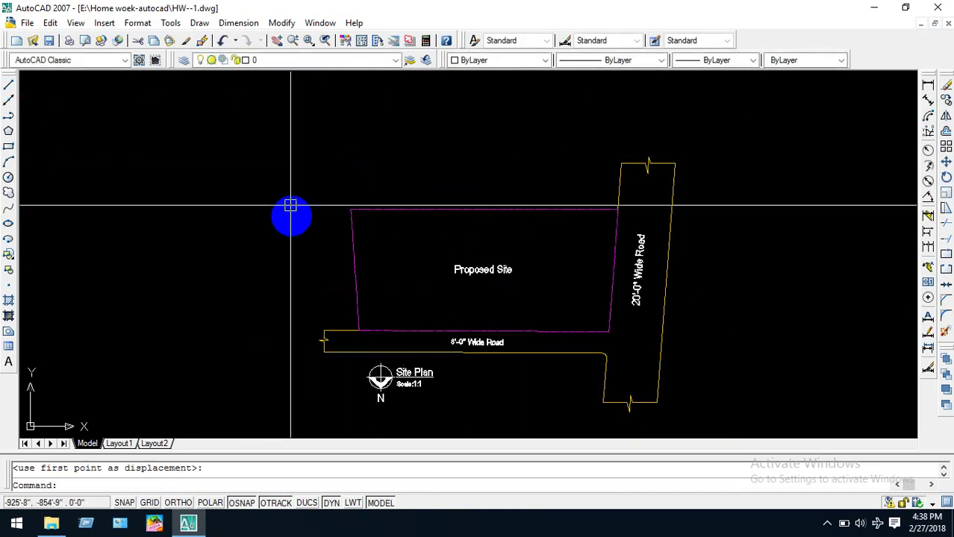
# Start a hatch and choose the ANSI31 diagonal line pattern.
pyautogui.write('h')
pyautogui.press('Return')
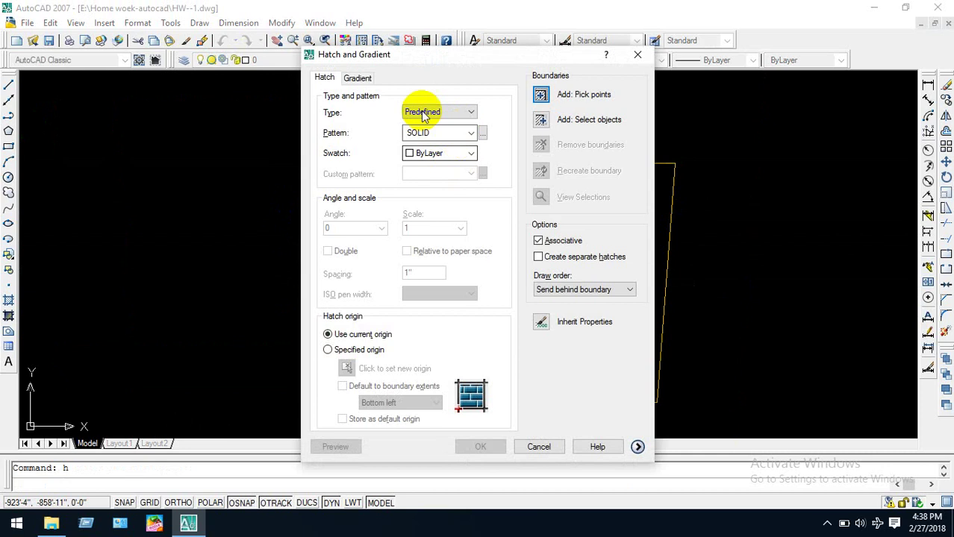
pyautogui.click(483, 133)
pyautogui.click(368, 134)
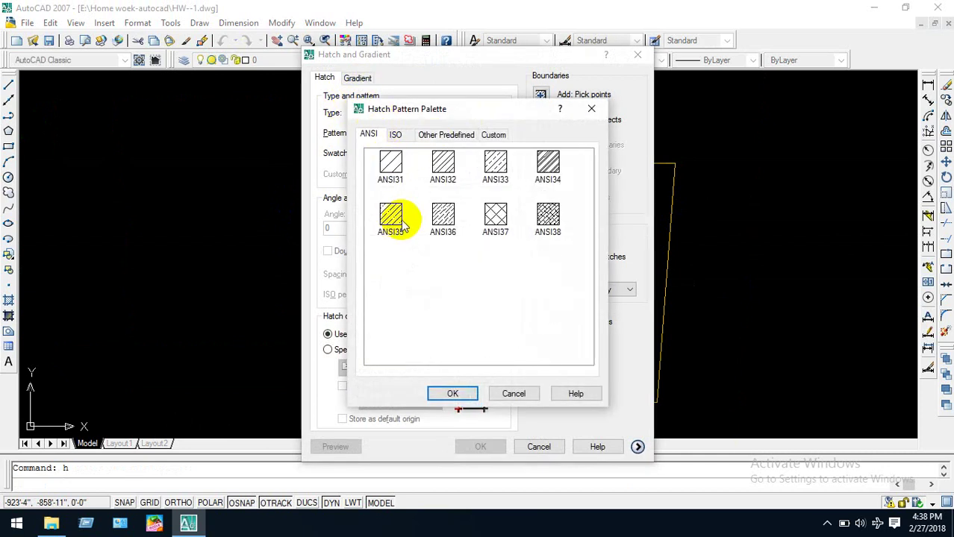
pyautogui.click(390, 162)
pyautogui.click(463, 391)
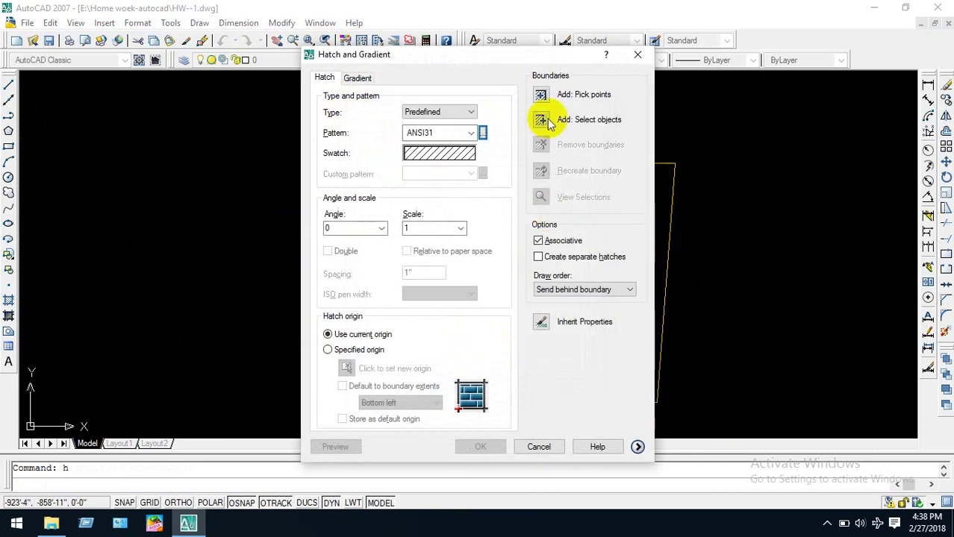
# Pick inside the Proposed Site outline, preview, and apply the ANSI31 hatch.
pyautogui.click(540, 97)
pyautogui.click(564, 235)
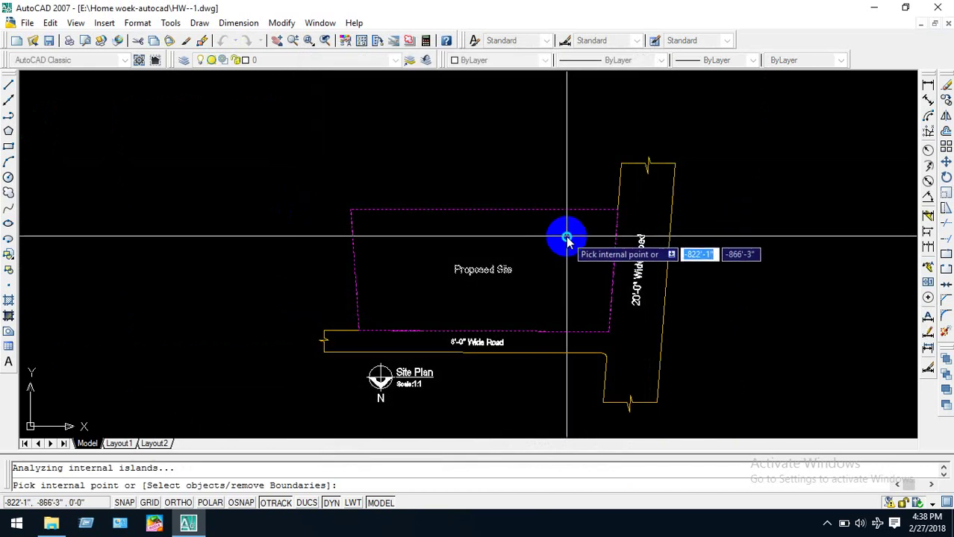
pyautogui.press('Return')
pyautogui.click(335, 446)
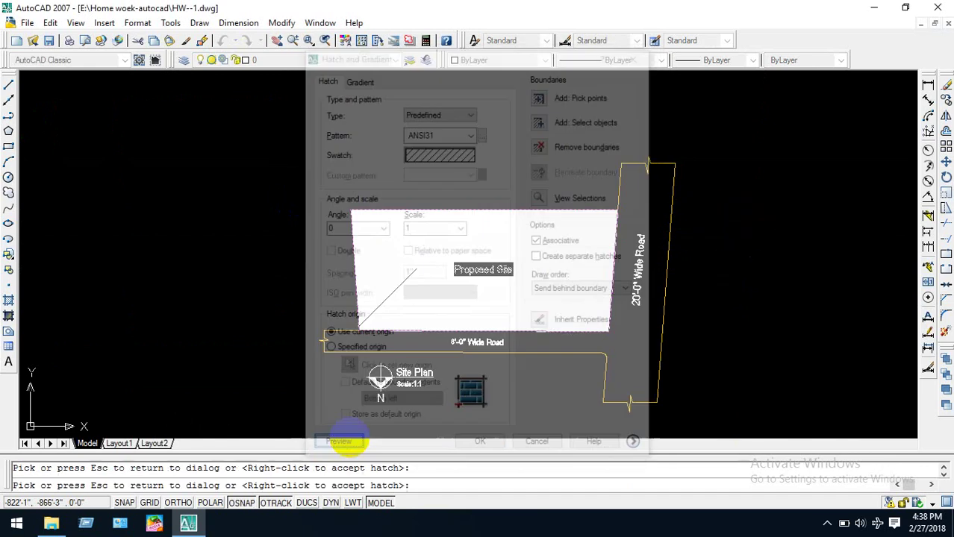
pyautogui.click(496, 280)
pyautogui.click(481, 445)
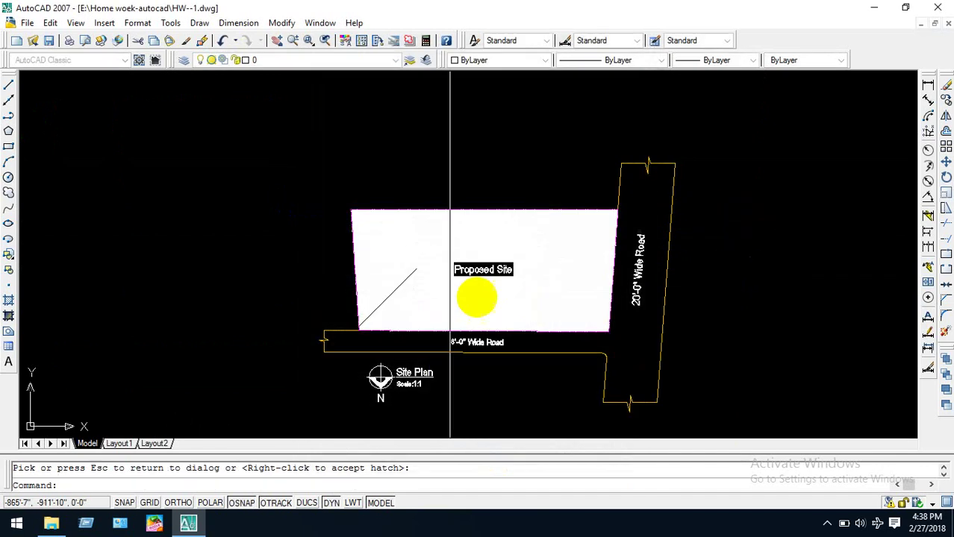
# Refresh the display and open the Properties of the new hatch.
pyautogui.scroll(2, 590, 217)
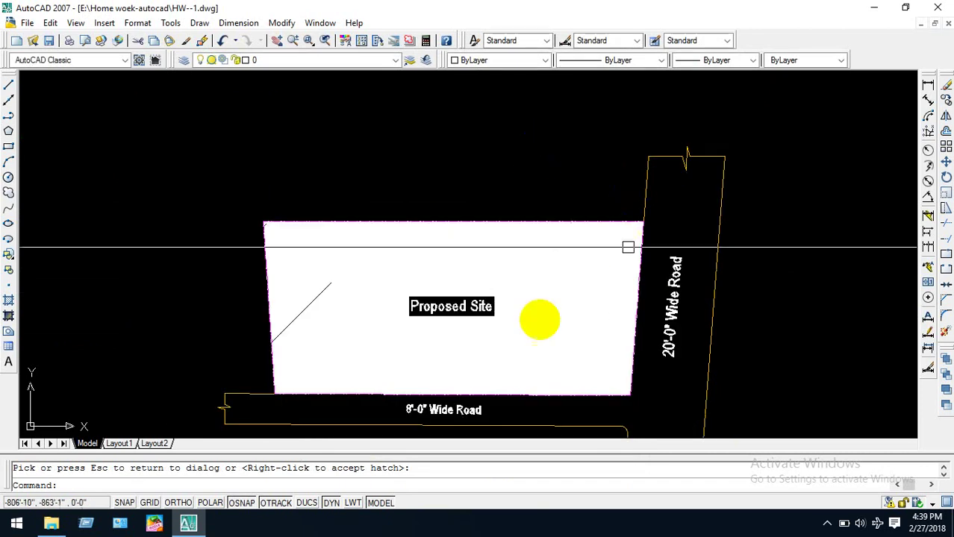
pyautogui.click(602, 253)
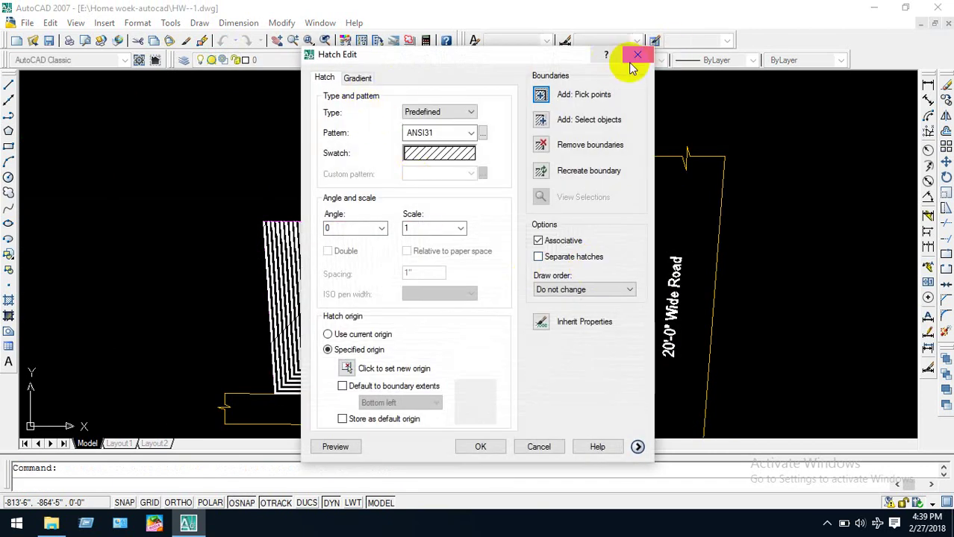
pyautogui.click(637, 55)
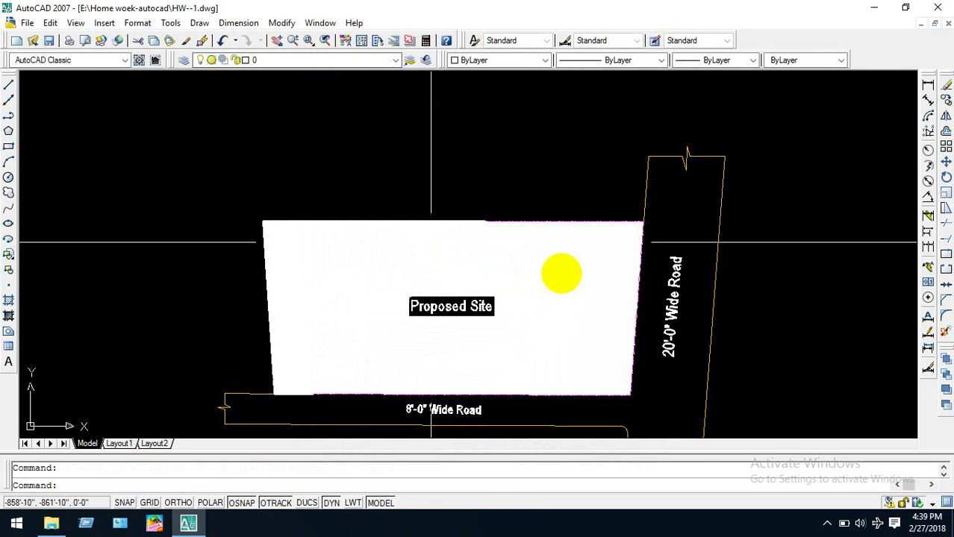
pyautogui.click(602, 279)
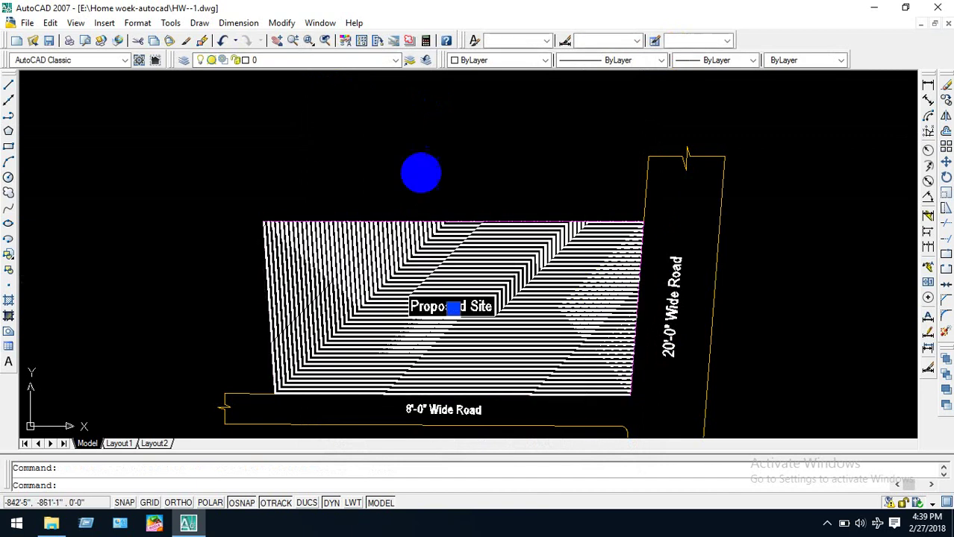
pyautogui.click(345, 41)
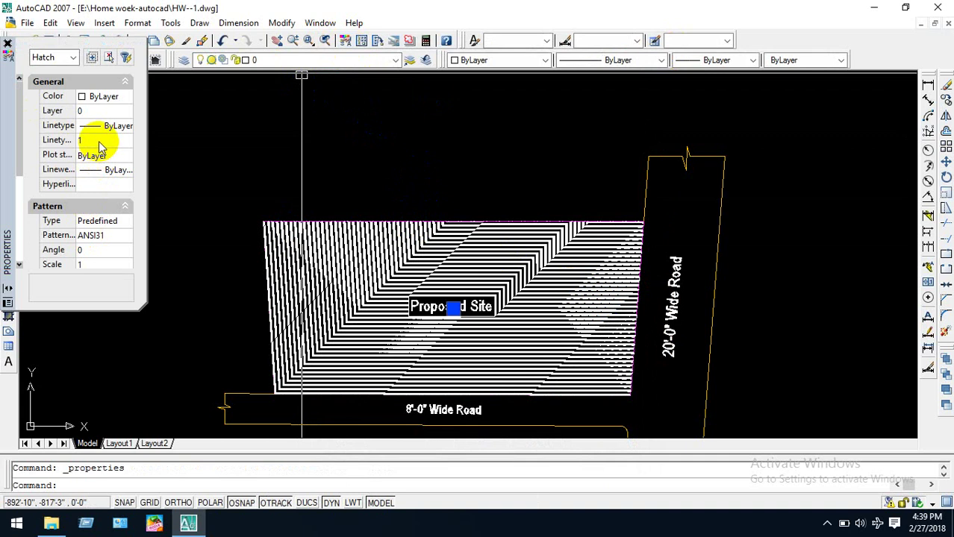
# Set the hatch's linetype scale to 100.
pyautogui.click(96, 140)
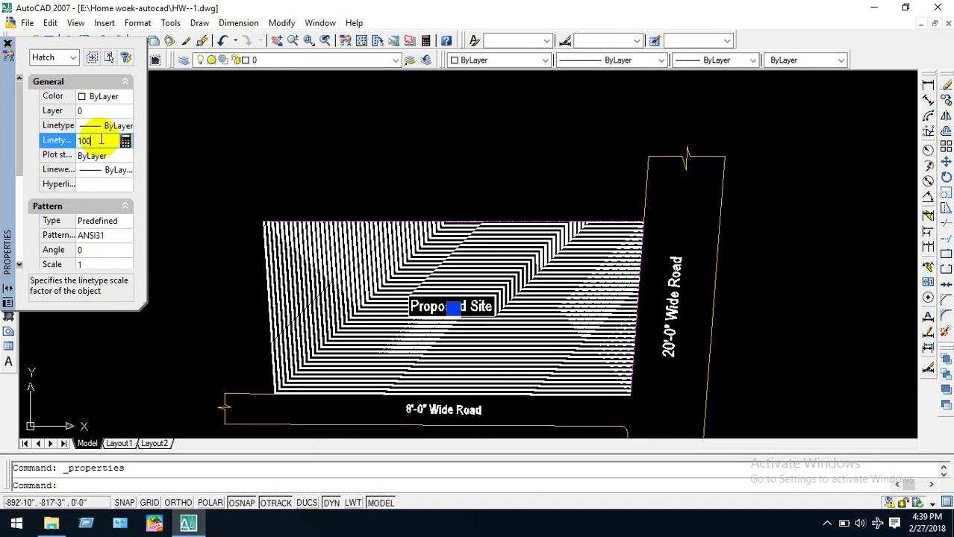
pyautogui.write('100')
pyautogui.press('Return')
pyautogui.press('Tab')
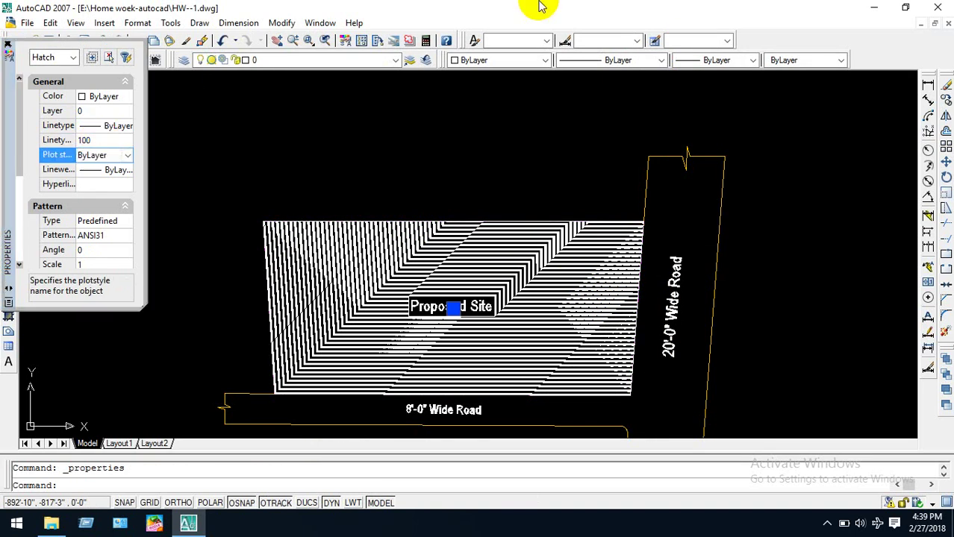
pyautogui.press('Escape')
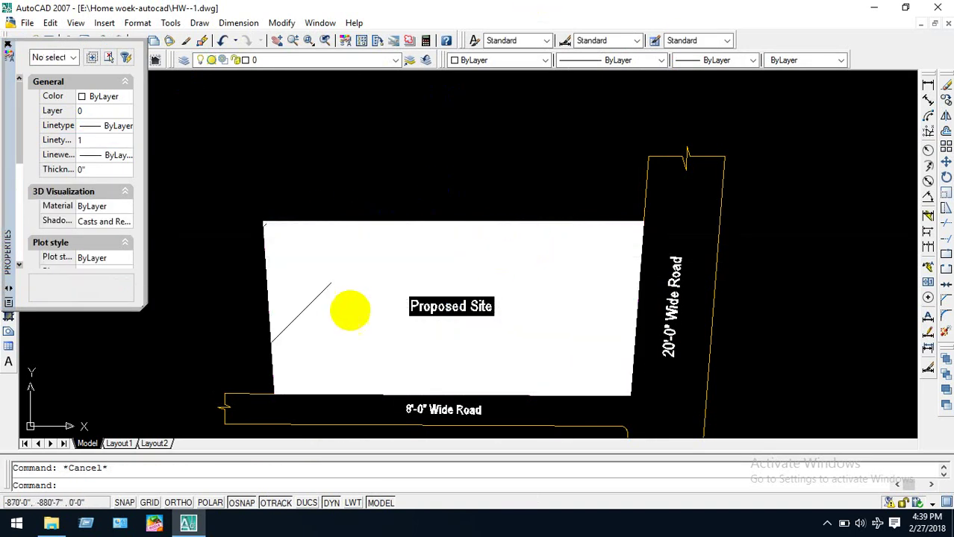
# Reselect the site hatch, close Properties, and delete the hatch.
pyautogui.scroll(5, 358, 295)
pyautogui.scroll(-5, 360, 289)
pyautogui.click(424, 245)
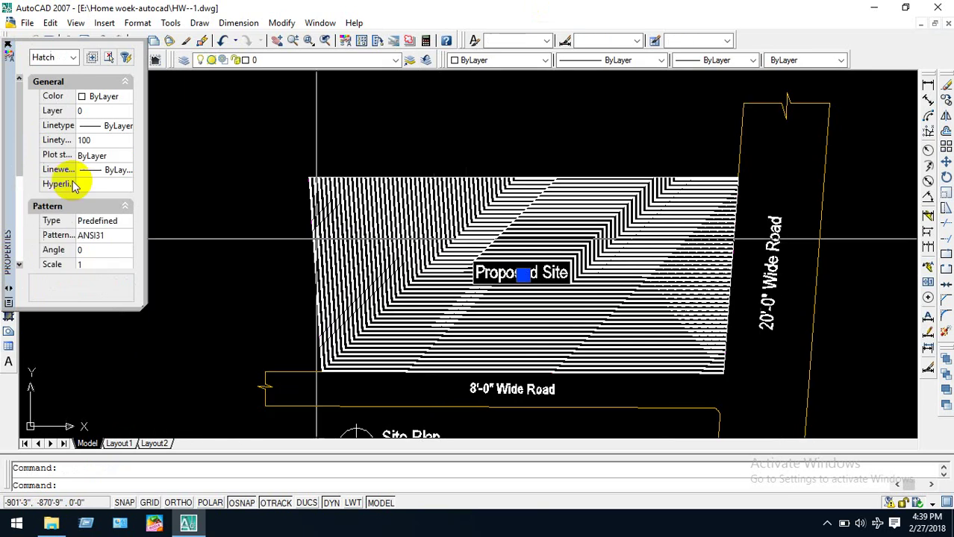
pyautogui.click(97, 142)
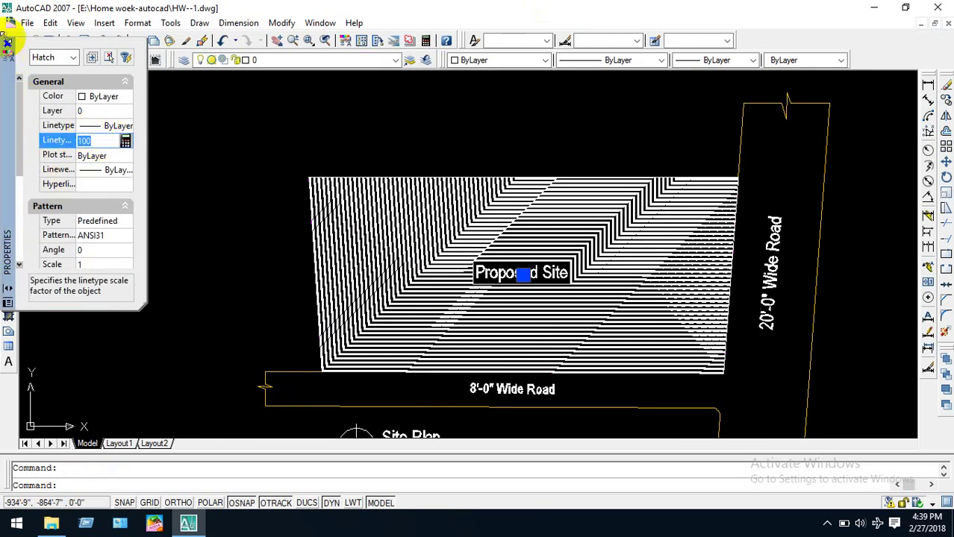
pyautogui.click(8, 45)
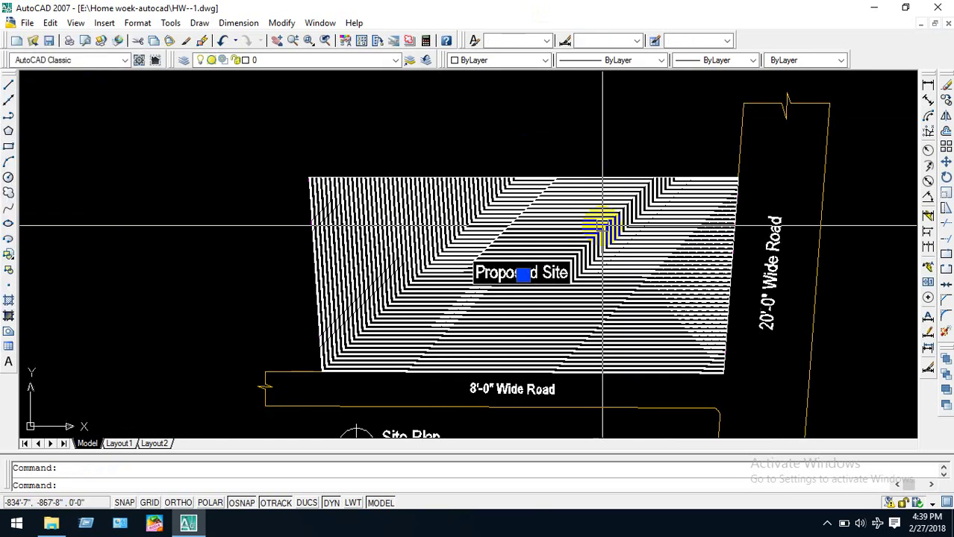
pyautogui.press('Delete')
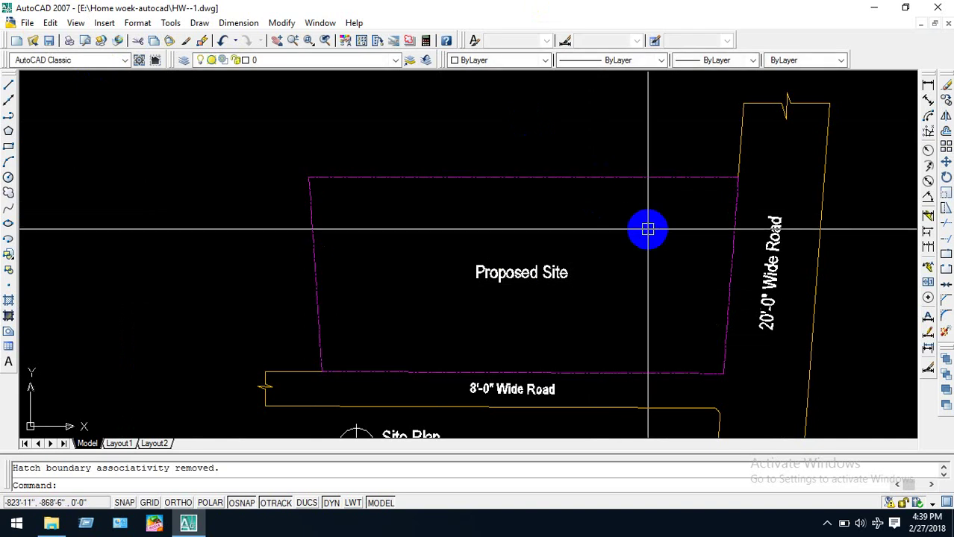
pyautogui.rightClick(647, 229)
# Set up a new user-defined line hatch at a 75° angle.
pyautogui.press('Return')
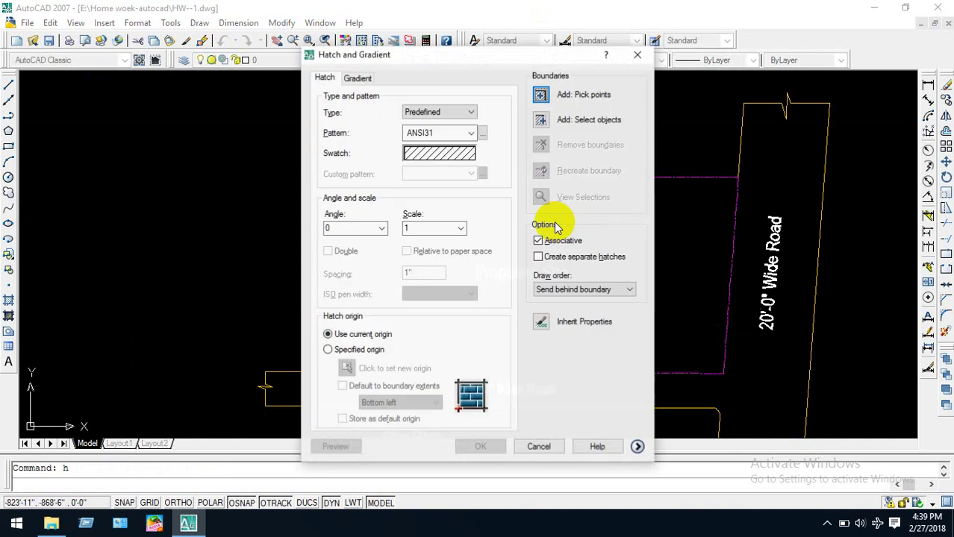
pyautogui.click(473, 132)
pyautogui.click(473, 132)
pyautogui.click(471, 114)
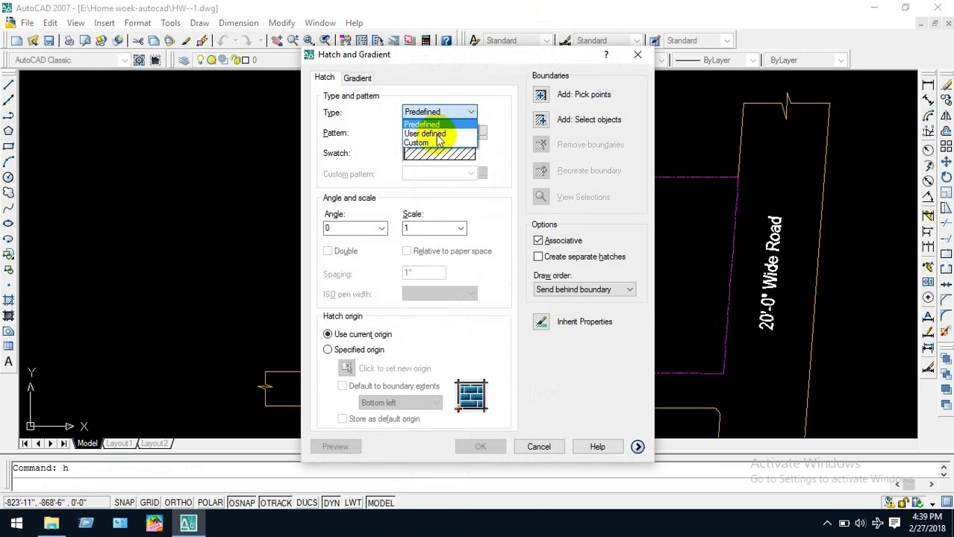
pyautogui.click(443, 135)
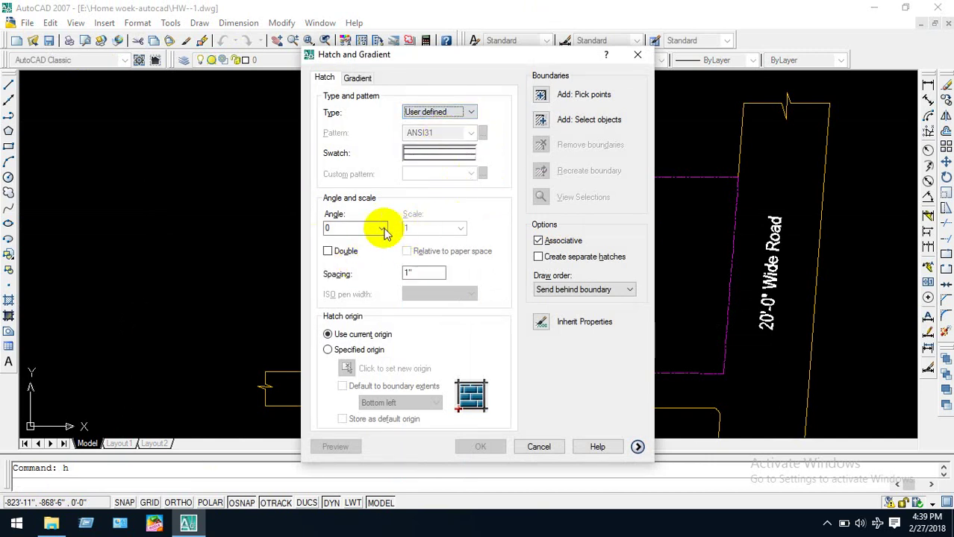
pyautogui.doubleClick(422, 274)
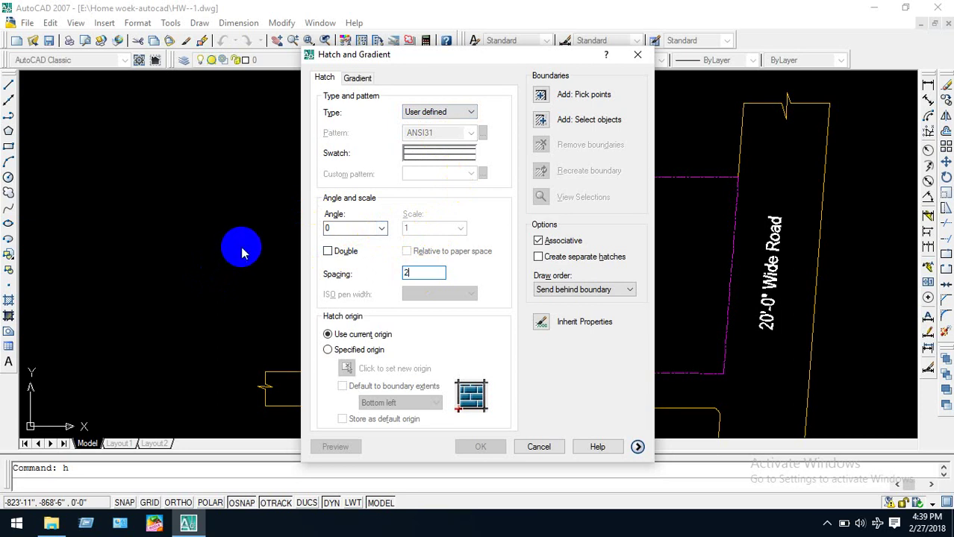
pyautogui.click(381, 228)
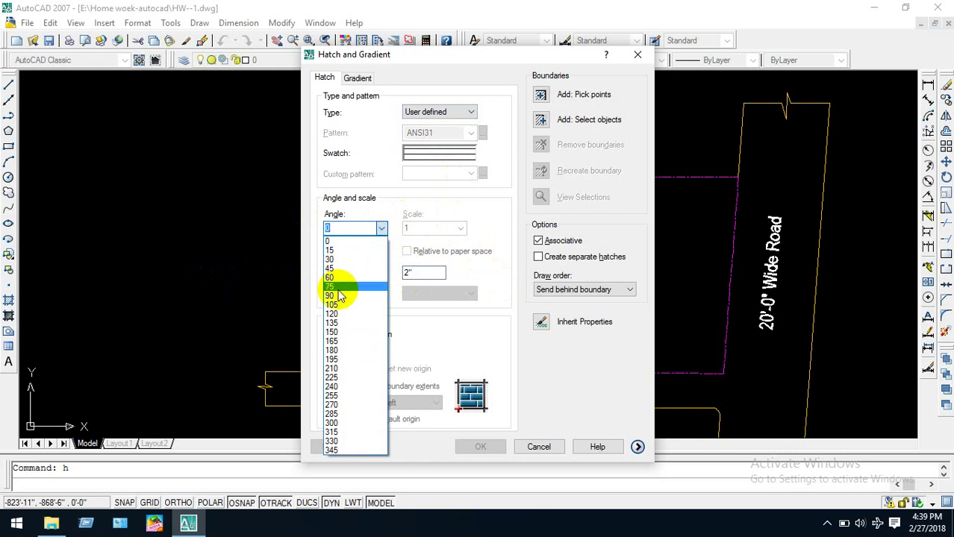
pyautogui.click(338, 289)
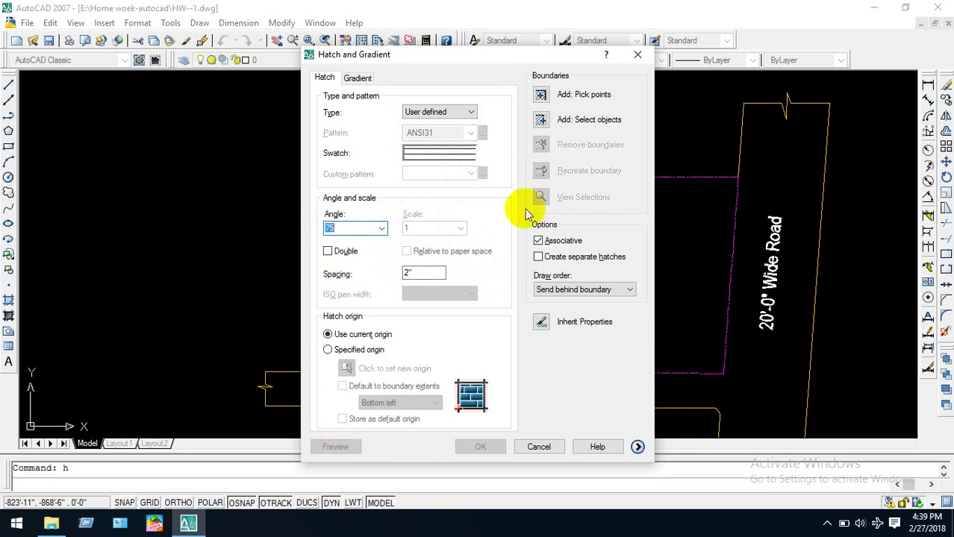
# Pick the Proposed Site area and preview the 75° hatch.
pyautogui.click(540, 95)
pyautogui.click(640, 222)
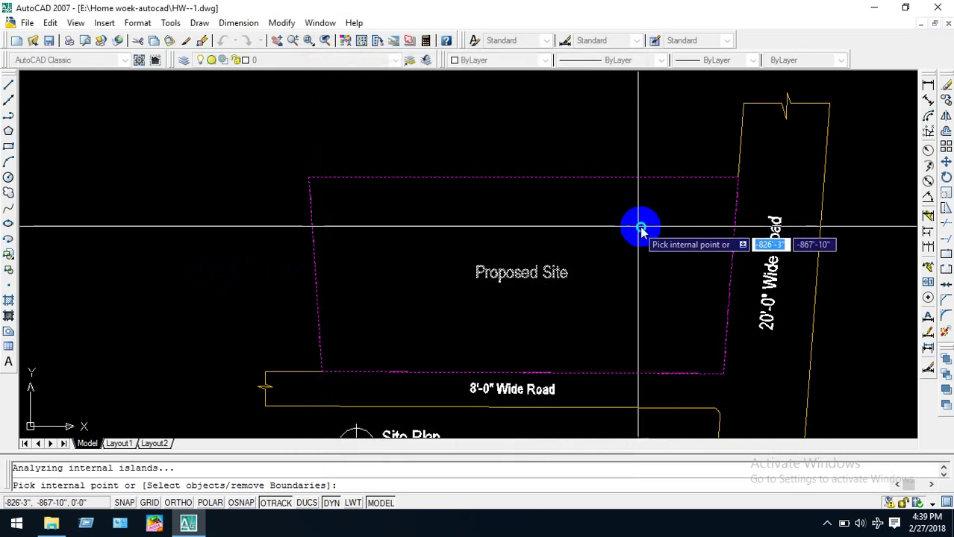
pyautogui.press('Return')
pyautogui.click(340, 446)
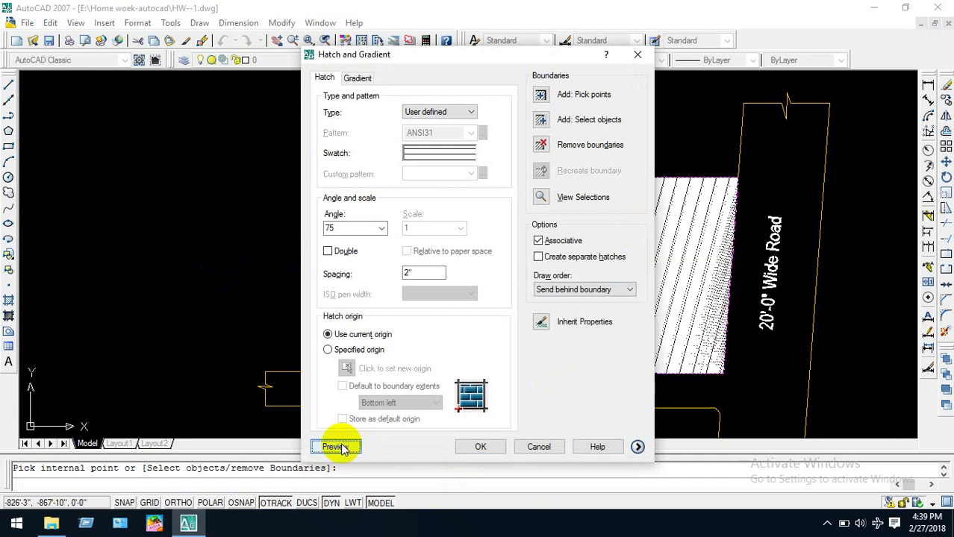
pyautogui.scroll(5, 472, 273)
pyautogui.scroll(-5, 457, 219)
pyautogui.scroll(4, 604, 185)
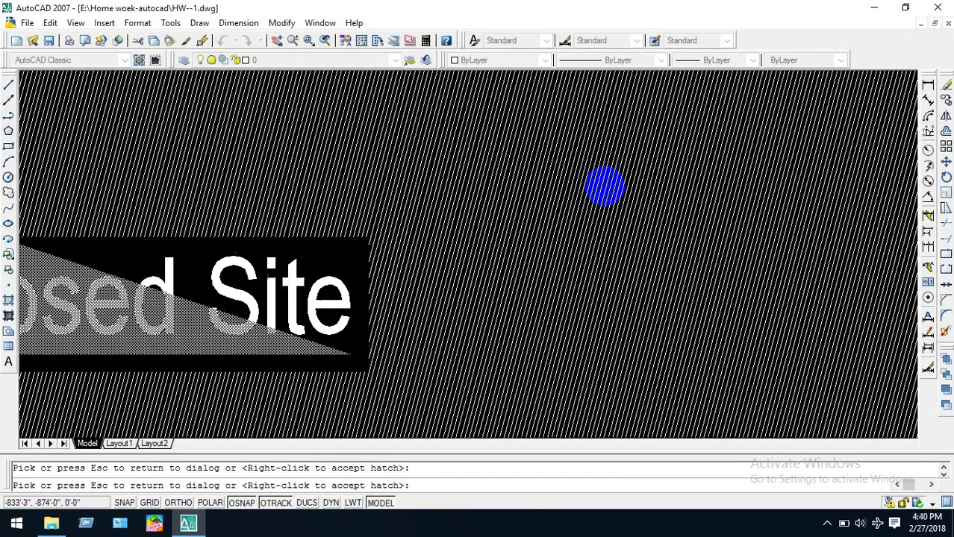
pyautogui.scroll(-2, 576, 183)
pyautogui.click(605, 187)
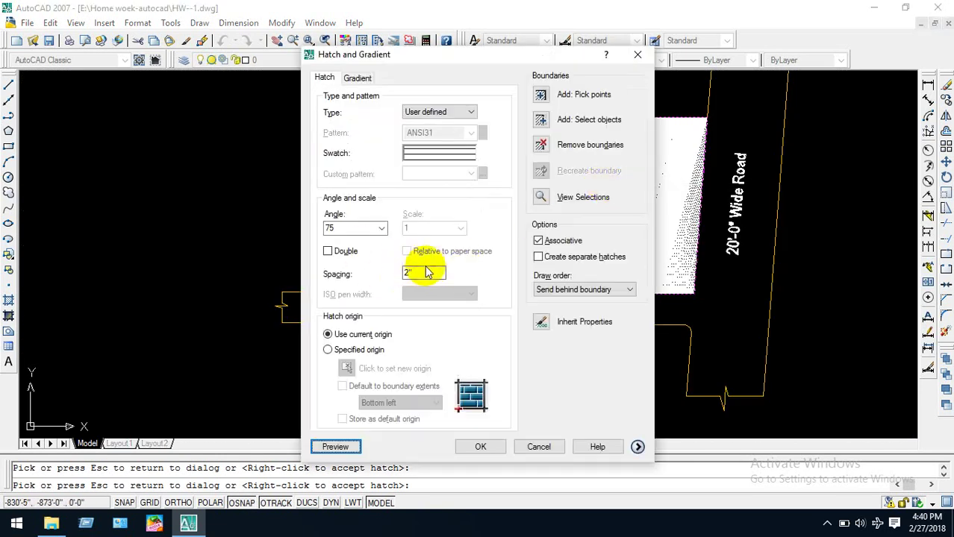
# Change the spacing from 2" to 10" and apply the hatch to the Proposed Site.
pyautogui.moveTo(431, 270); pyautogui.dragTo(325, 277)
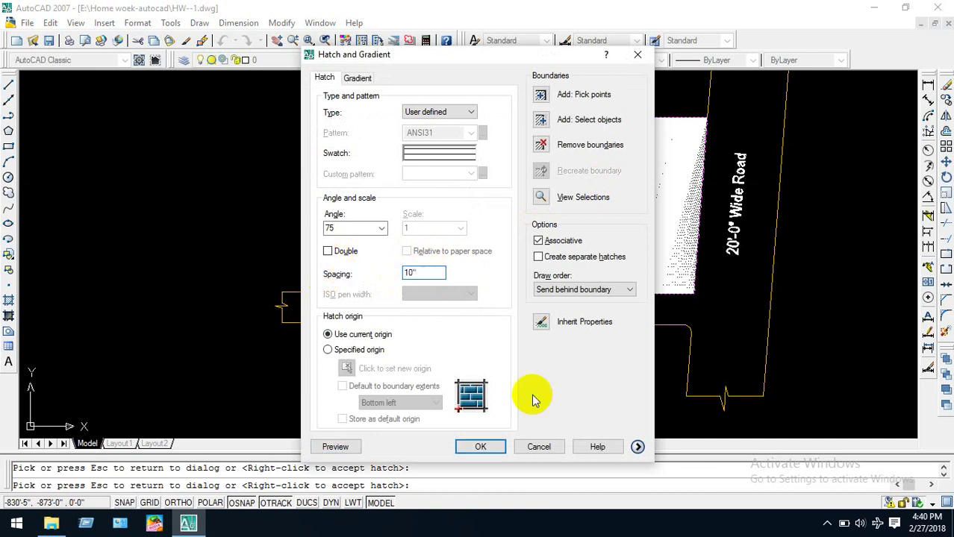
pyautogui.click(335, 446)
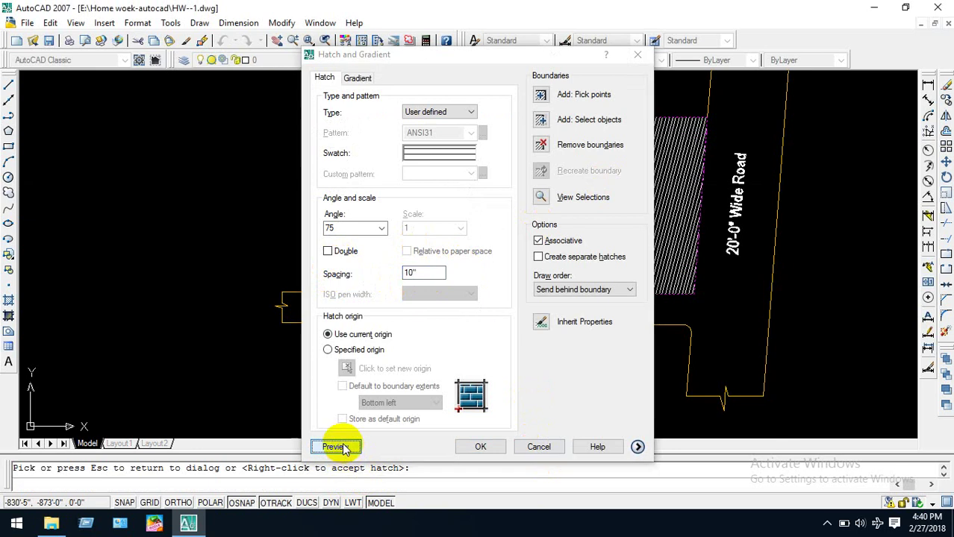
pyautogui.scroll(5, 558, 194)
pyautogui.scroll(-5, 567, 190)
pyautogui.click(585, 186)
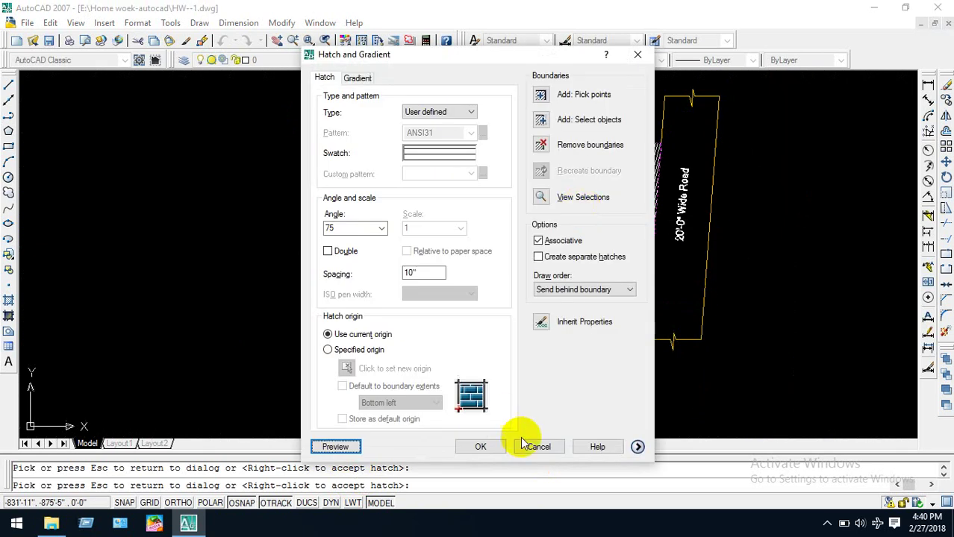
pyautogui.click(478, 447)
pyautogui.scroll(5, 618, 185)
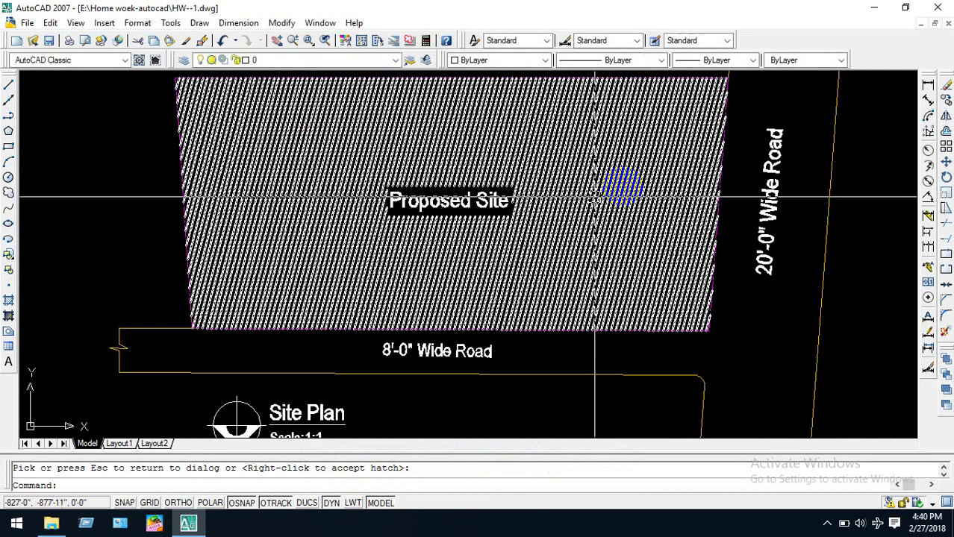
# Move the Proposed Site hatch onto the dimension layer.
pyautogui.click(310, 60)
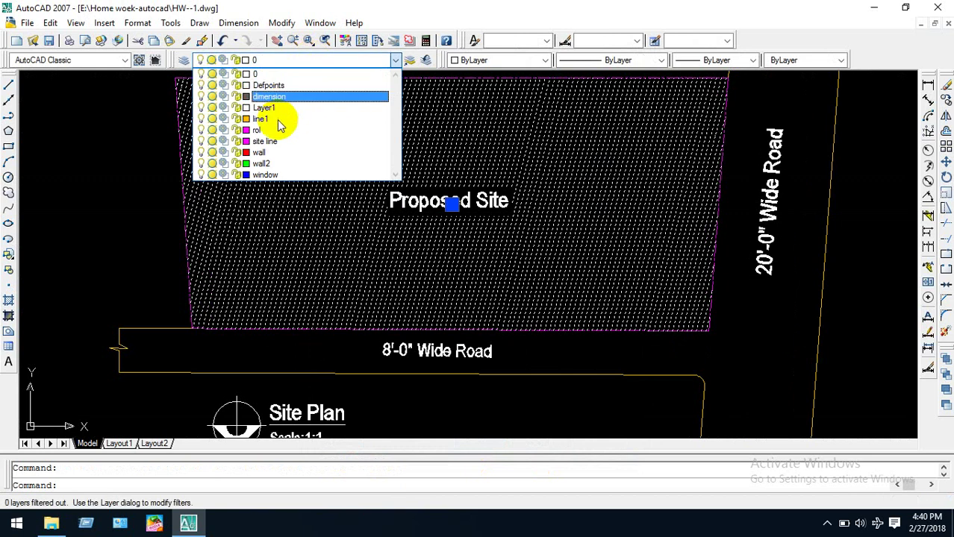
pyautogui.click(268, 106)
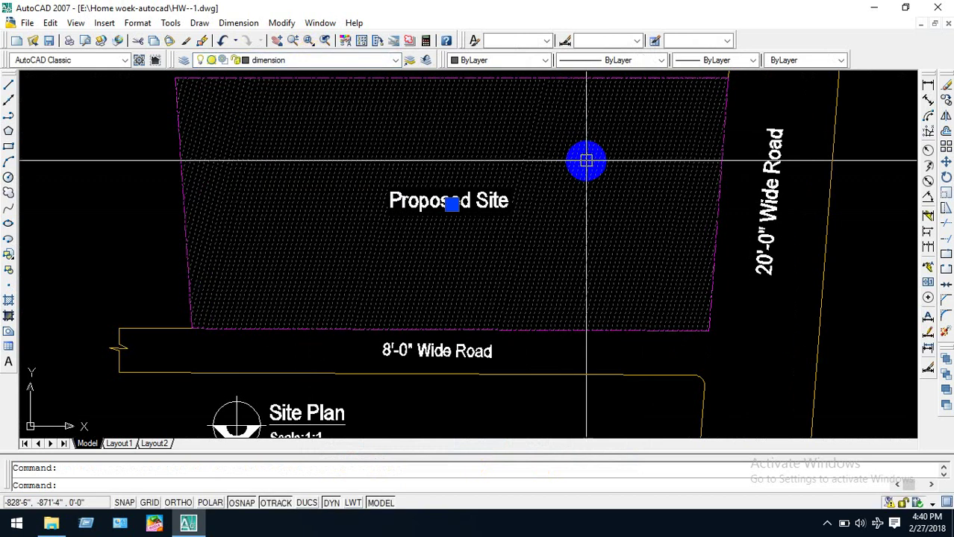
pyautogui.press('Escape')
pyautogui.scroll(-6, 582, 224)
pyautogui.scroll(4, 447, 224)
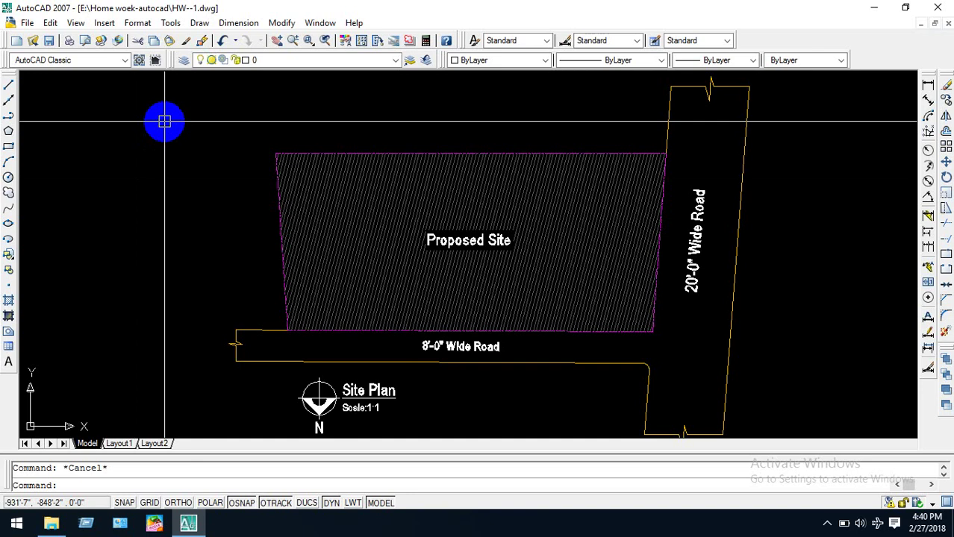
pyautogui.scroll(-5, 153, 120)
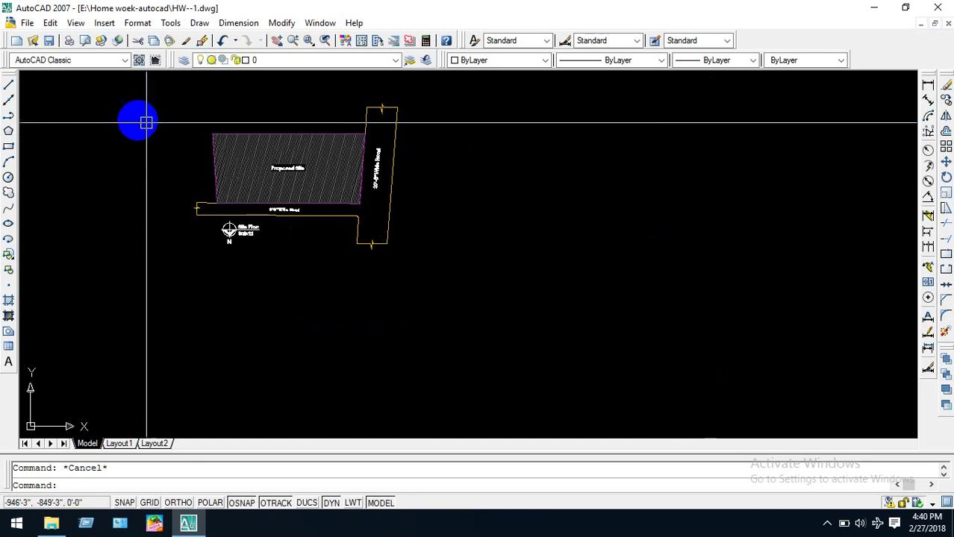
pyautogui.scroll(4, 138, 119)
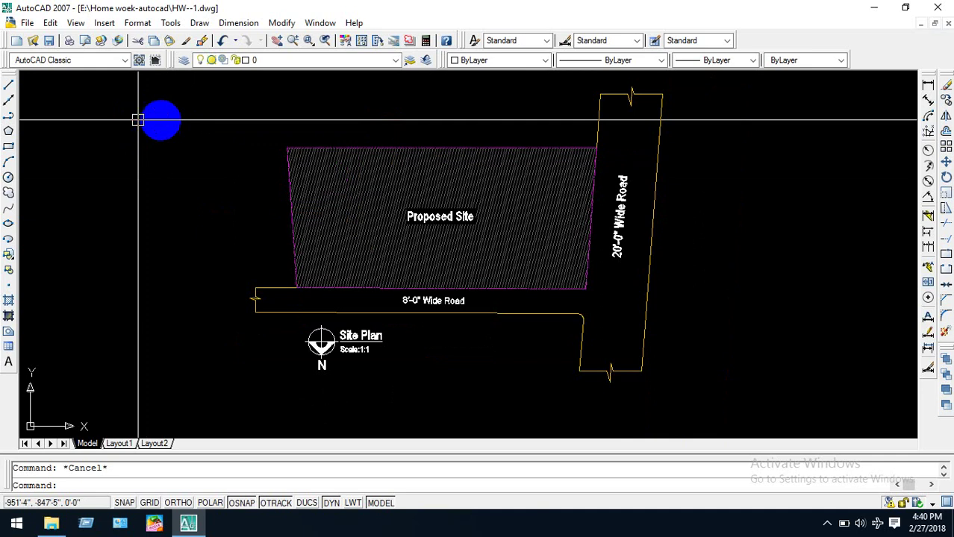
# Cancel a started hatch command and reselect the Proposed Site hatch.
pyautogui.write('h')
pyautogui.press('Return')
pyautogui.press('Escape')
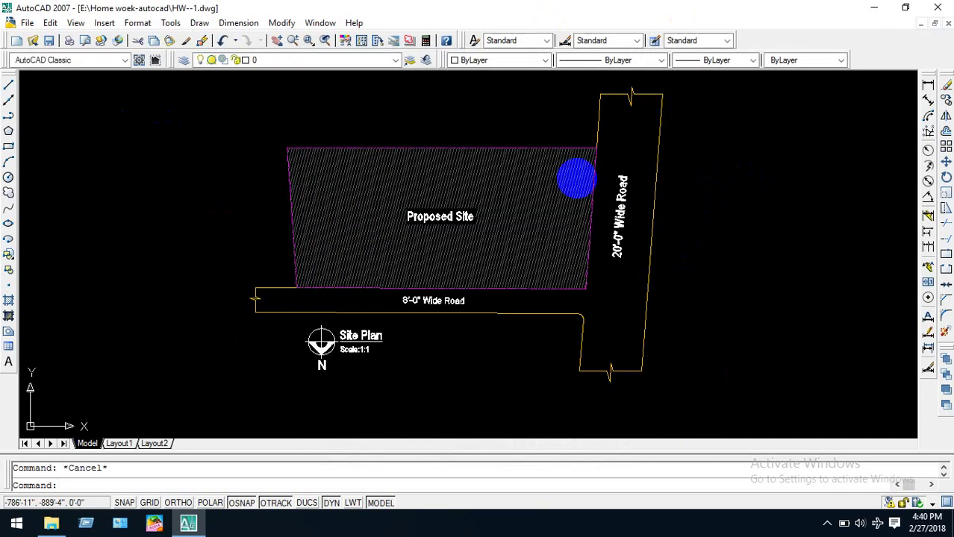
pyautogui.scroll(4, 576, 178)
pyautogui.scroll(-3, 471, 203)
pyautogui.click(485, 224)
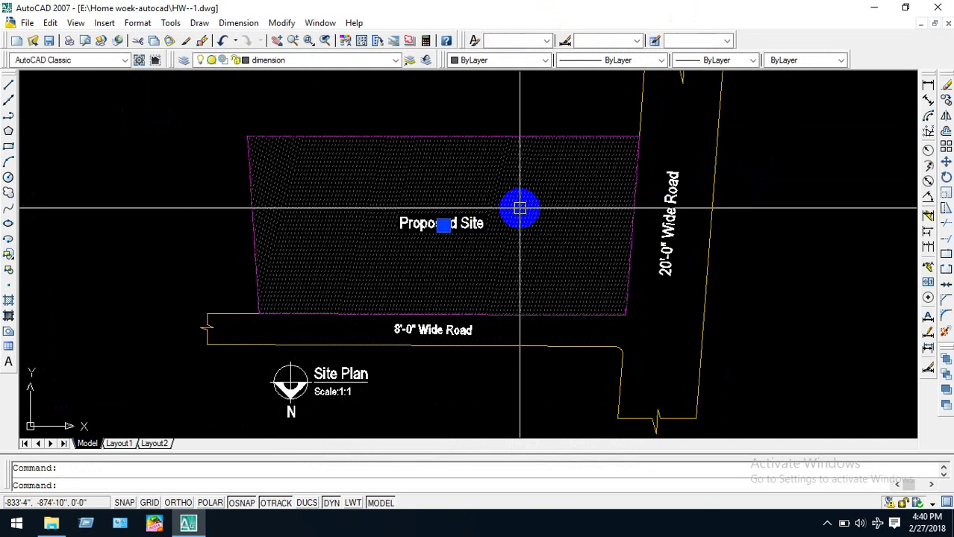
# Change the Proposed Site hatch angle from 75° to 45° in Hatch Edit.
pyautogui.doubleClick(519, 207)
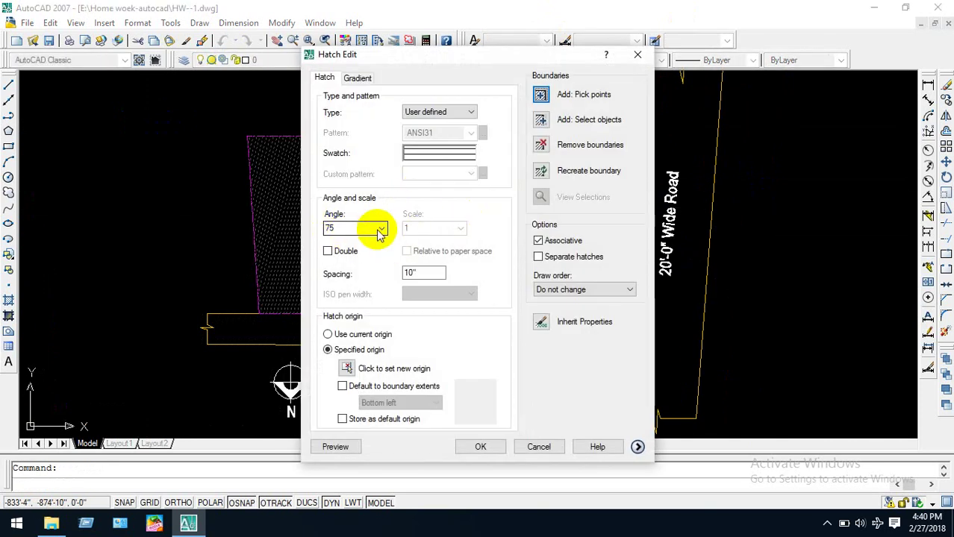
pyautogui.click(379, 229)
pyautogui.click(340, 272)
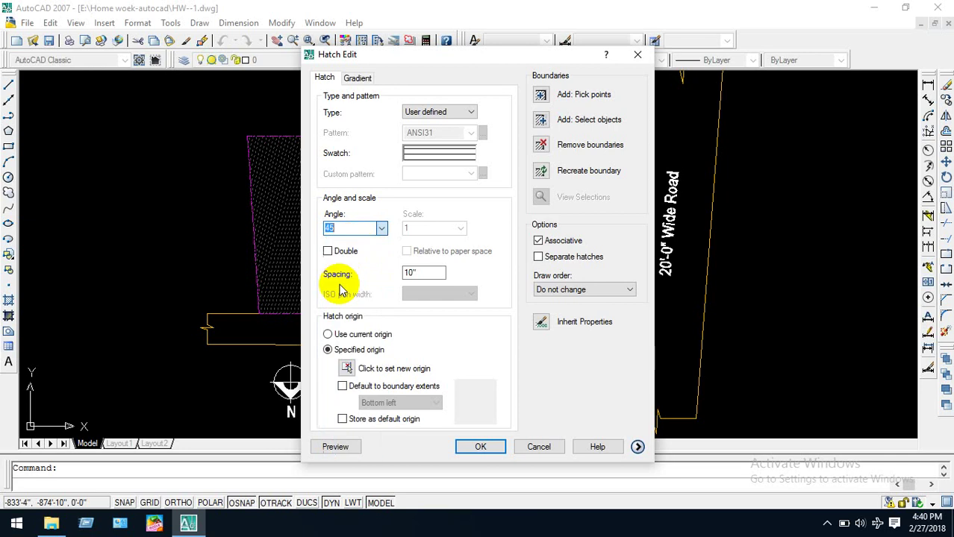
pyautogui.click(480, 446)
pyautogui.scroll(2, 298, 161)
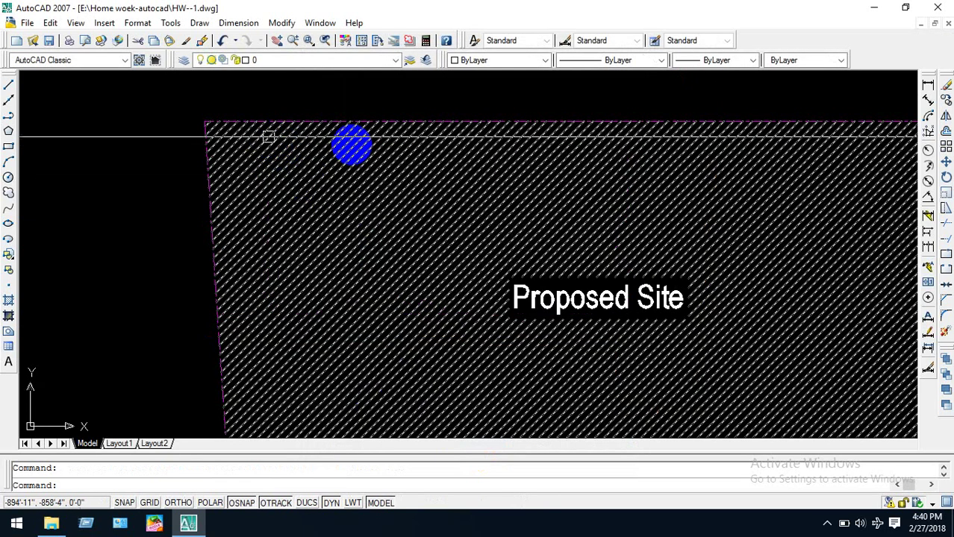
pyautogui.scroll(-3, 246, 138)
pyautogui.scroll(2, 224, 134)
pyautogui.scroll(-1, 112, 119)
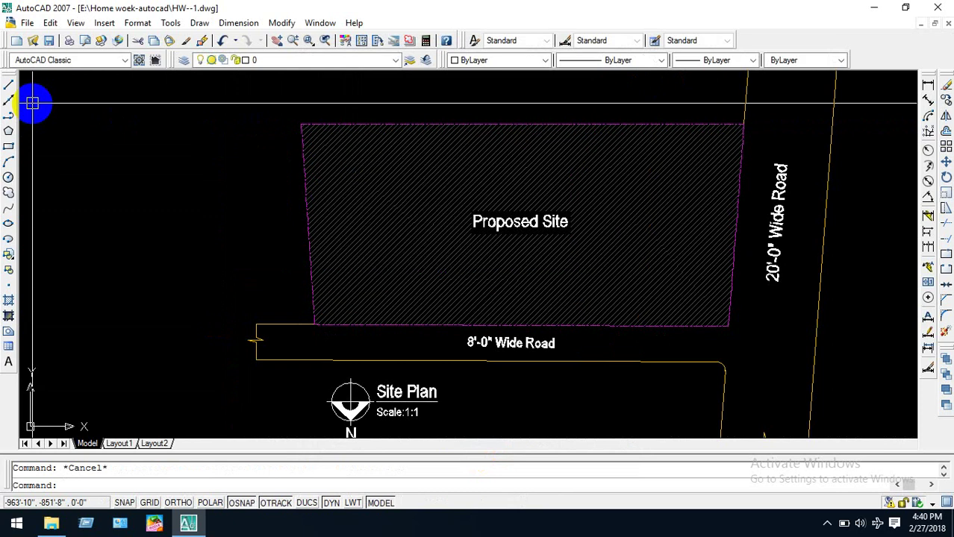
pyautogui.scroll(-2, 291, 244)
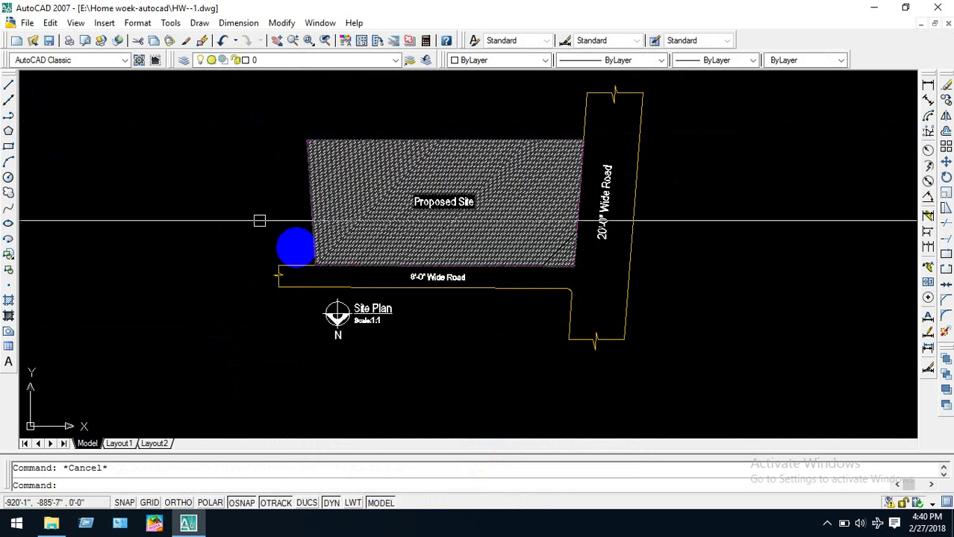
pyautogui.scroll(8, 447, 384)
# Colour the north symbol's hatch red, then change it to green.
pyautogui.click(442, 282)
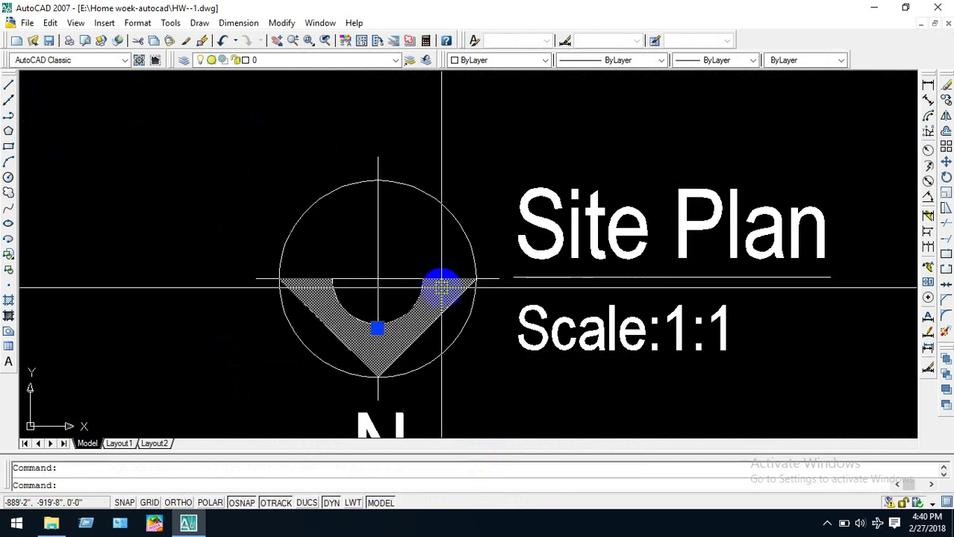
pyautogui.click(486, 64)
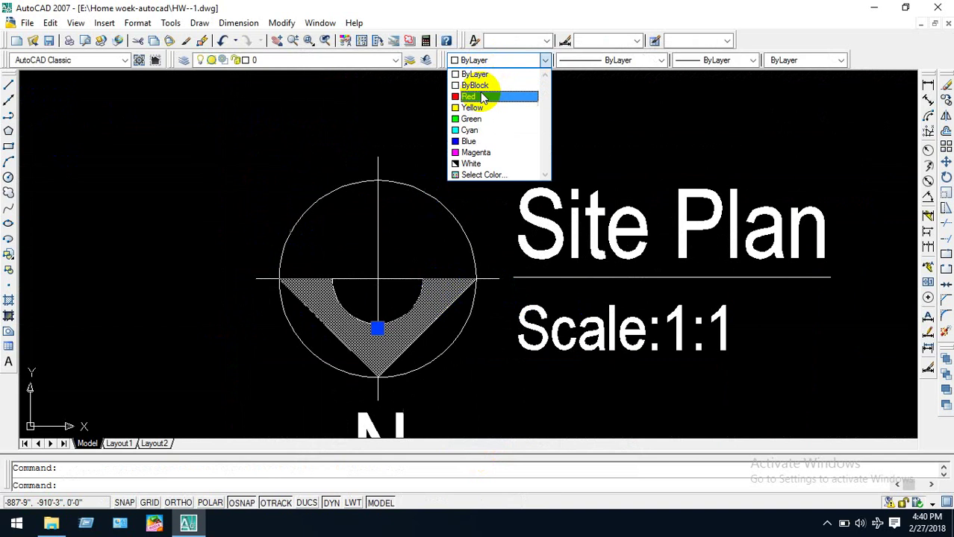
pyautogui.click(485, 94)
pyautogui.press('Escape')
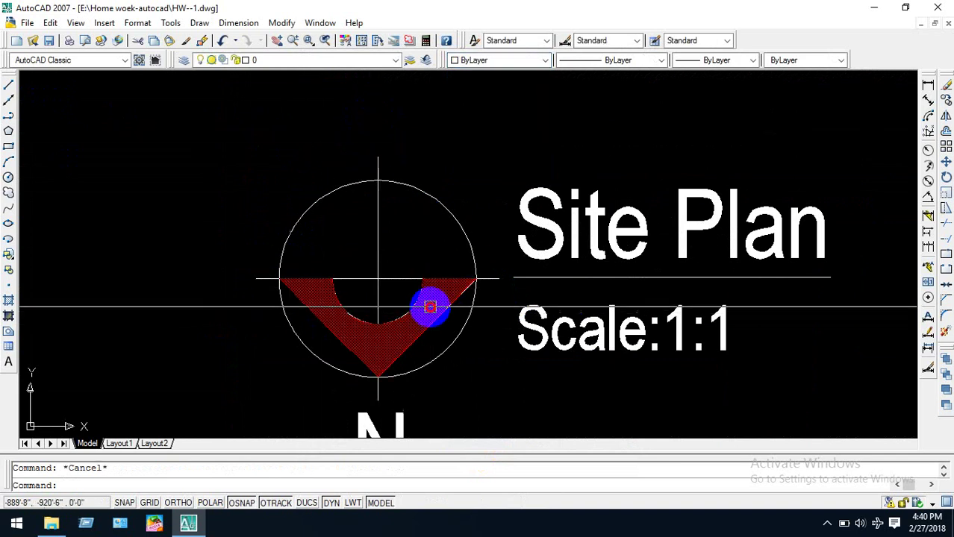
pyautogui.doubleClick(433, 302)
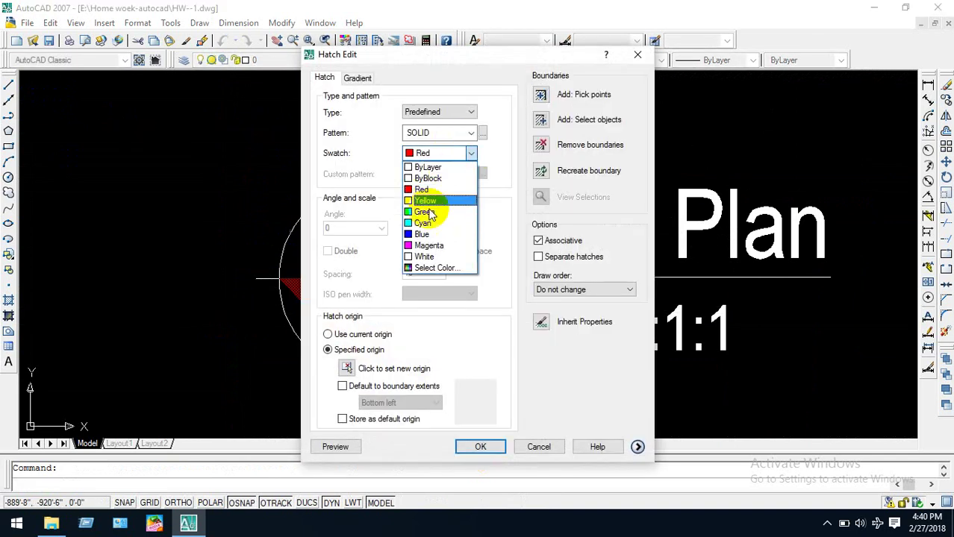
pyautogui.click(425, 212)
pyautogui.click(480, 446)
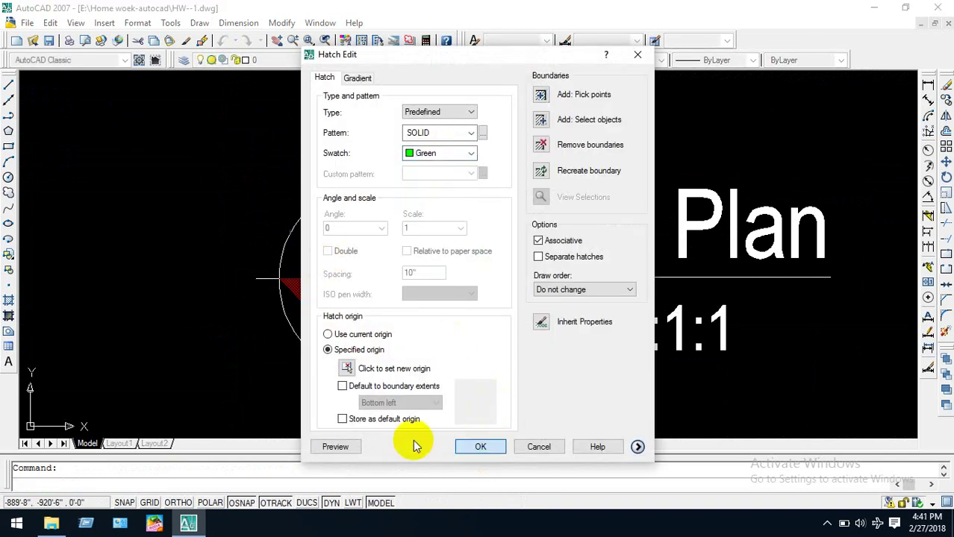
pyautogui.press('Escape')
# Reselect the green north-symbol hatch after several attempts.
pyautogui.scroll(-2, 667, 281)
pyautogui.scroll(7, 493, 313)
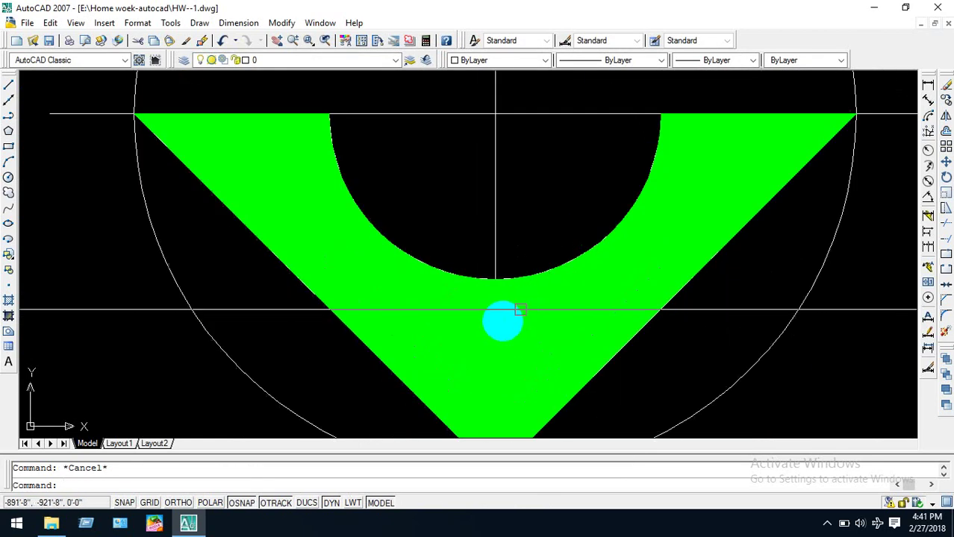
pyautogui.scroll(-3, 224, 317)
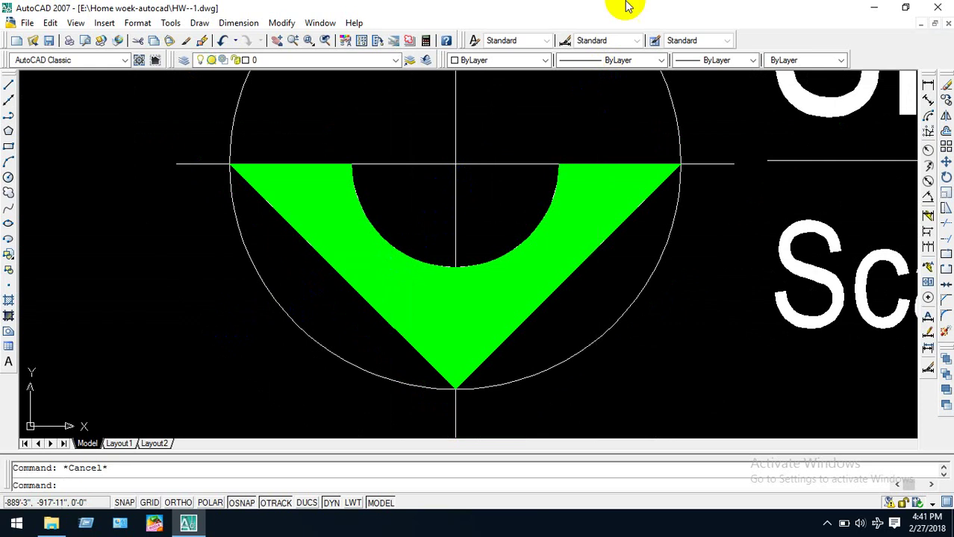
pyautogui.doubleClick(481, 282)
pyautogui.press('Escape')
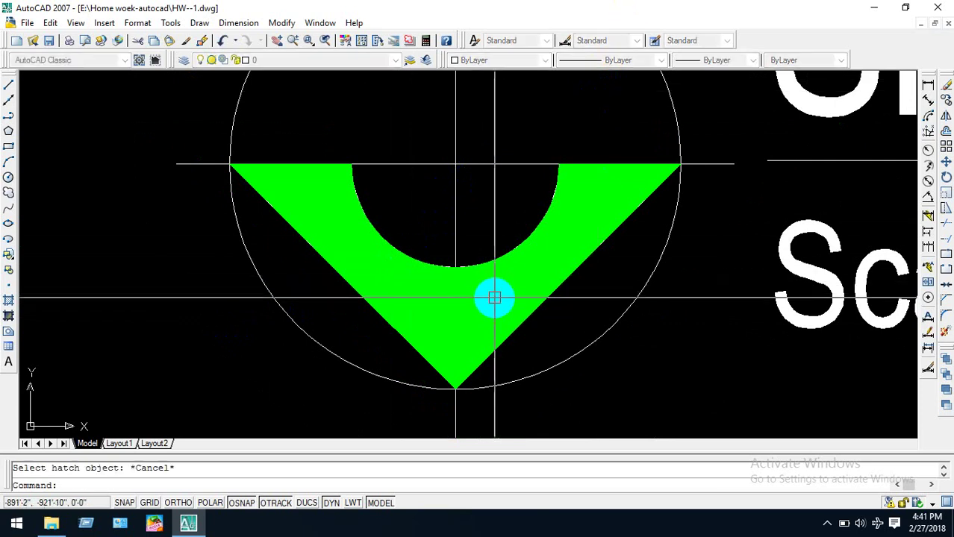
pyautogui.press('Escape')
pyautogui.click(493, 296)
pyautogui.press('Escape')
pyautogui.click(463, 293)
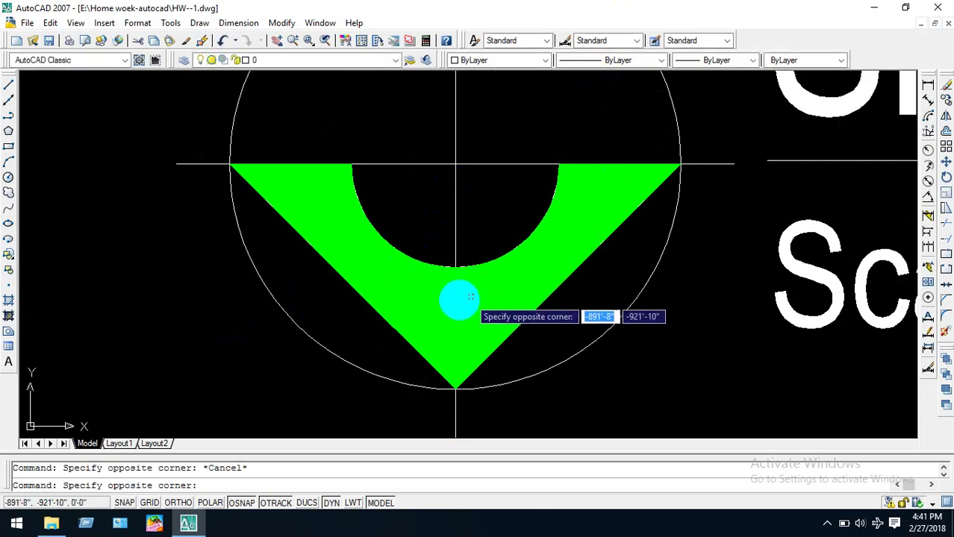
pyautogui.click(477, 293)
pyautogui.click(487, 285)
pyautogui.click(526, 257)
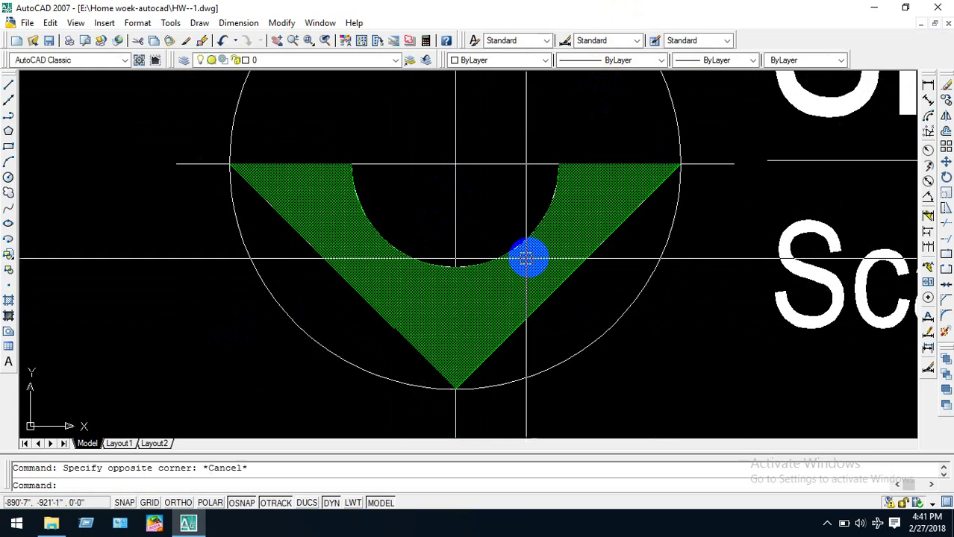
# Set the green hatch's draw order to send it behind other objects.
pyautogui.doubleClick(577, 204)
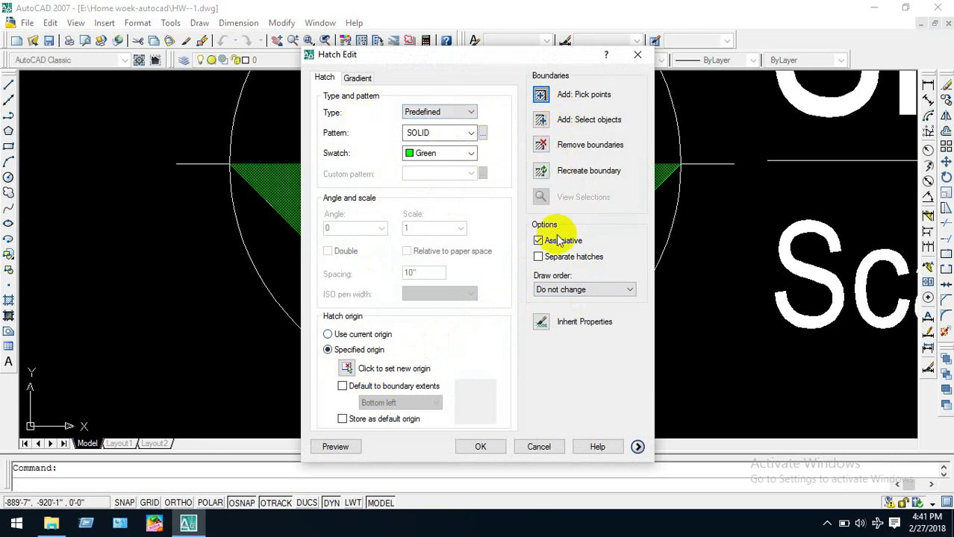
pyautogui.click(586, 291)
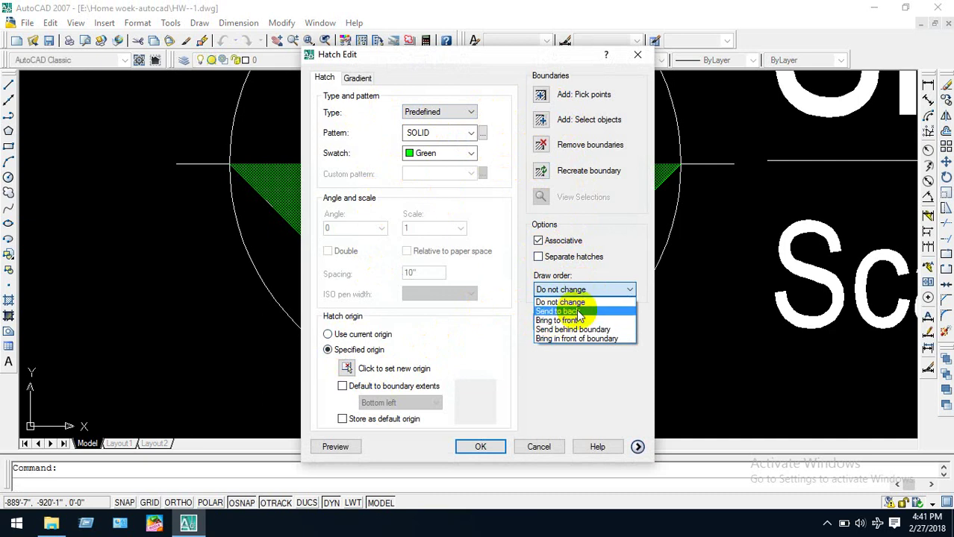
pyautogui.click(583, 312)
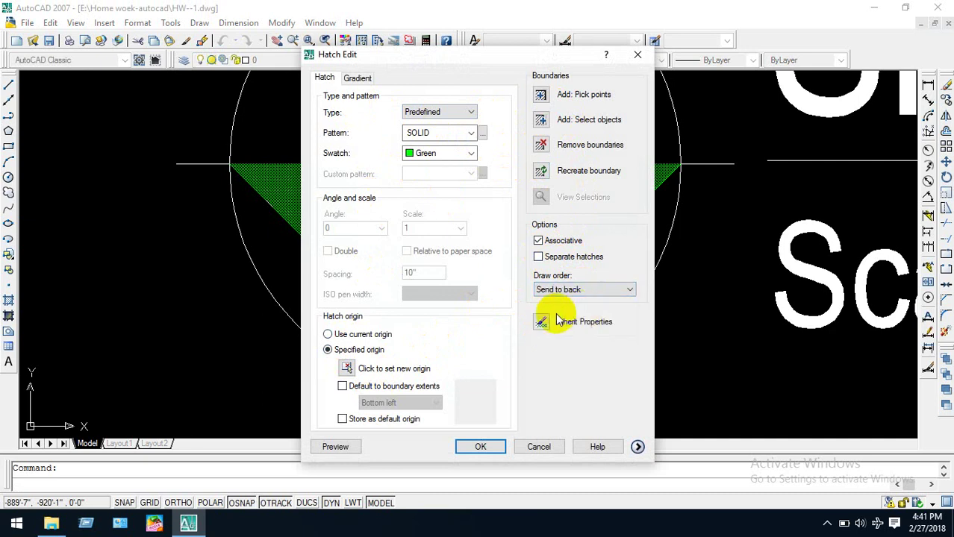
pyautogui.click(482, 447)
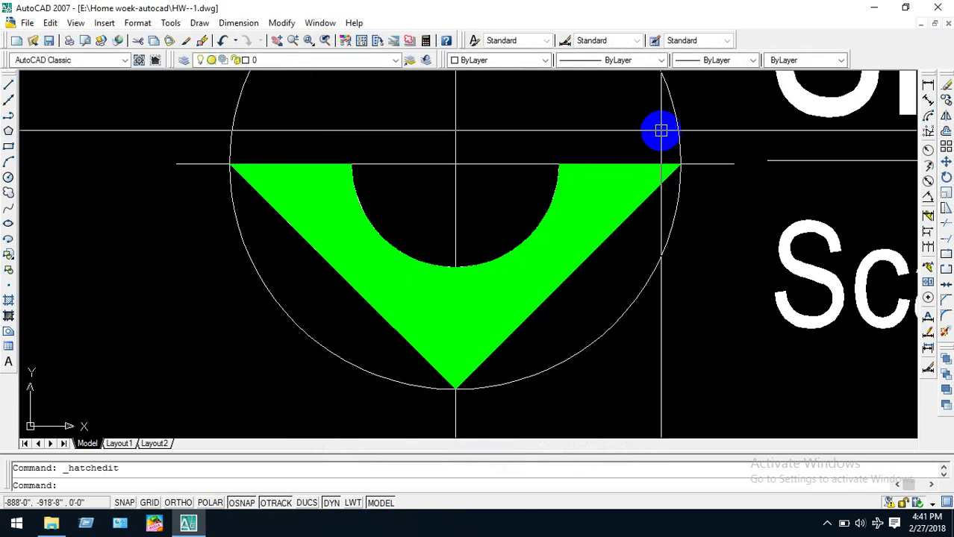
# Regenerate with RE and zoom to inspect the north symbol and title.
pyautogui.write('re')
pyautogui.press('Return')
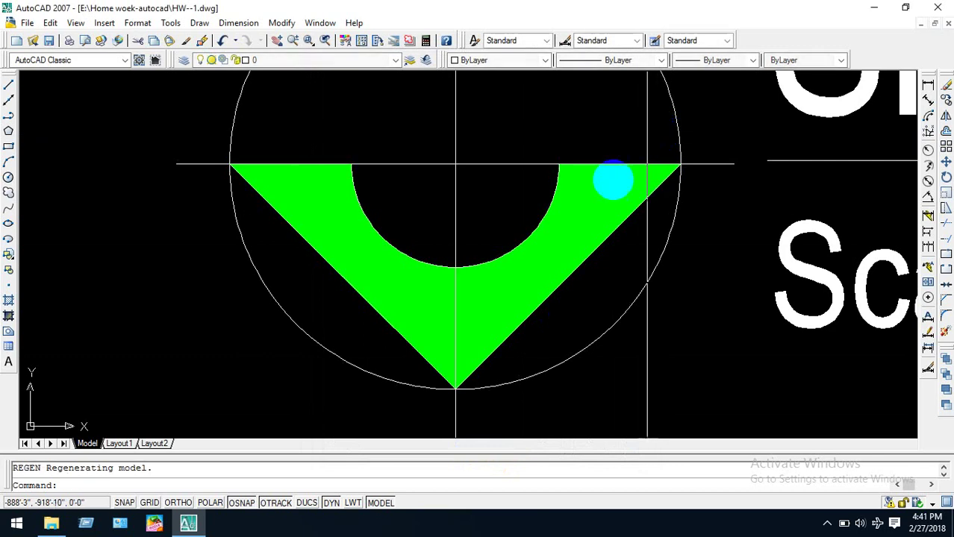
pyautogui.scroll(3, 556, 231)
pyautogui.scroll(-3, 613, 219)
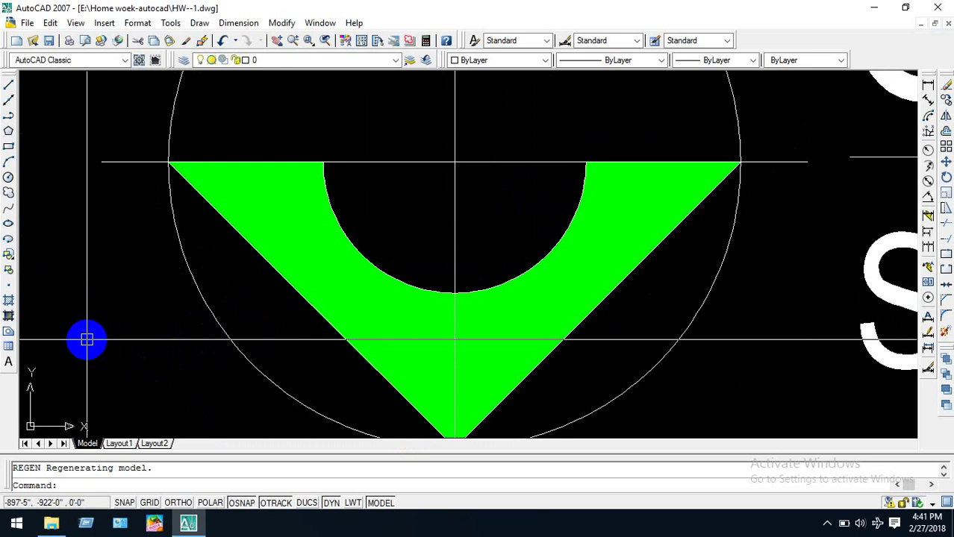
pyautogui.scroll(-2, 367, 235)
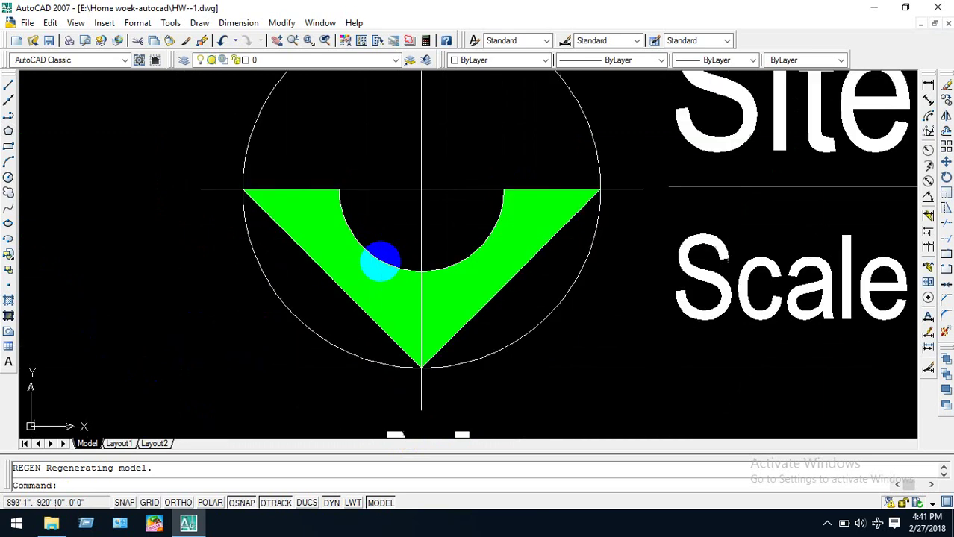
pyautogui.scroll(-3, 767, 399)
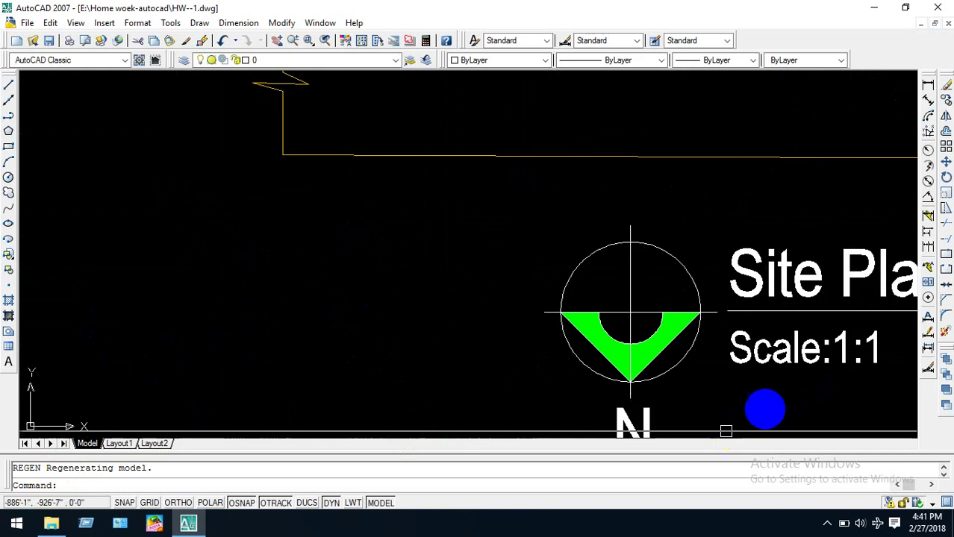
pyautogui.scroll(3, 764, 409)
# Change the north-arrow hatch from green to Blue and regenerate the display with RE.
pyautogui.click(388, 261)
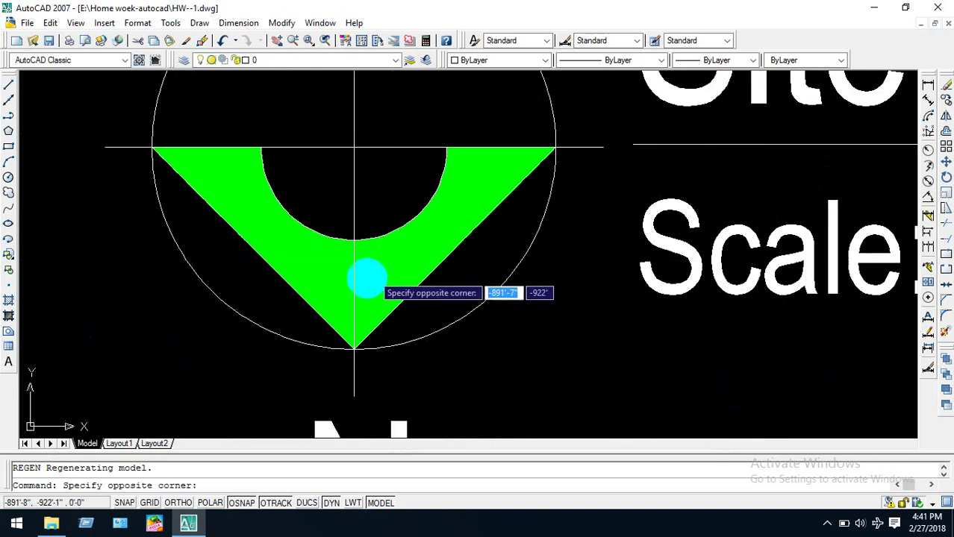
pyautogui.click(490, 162)
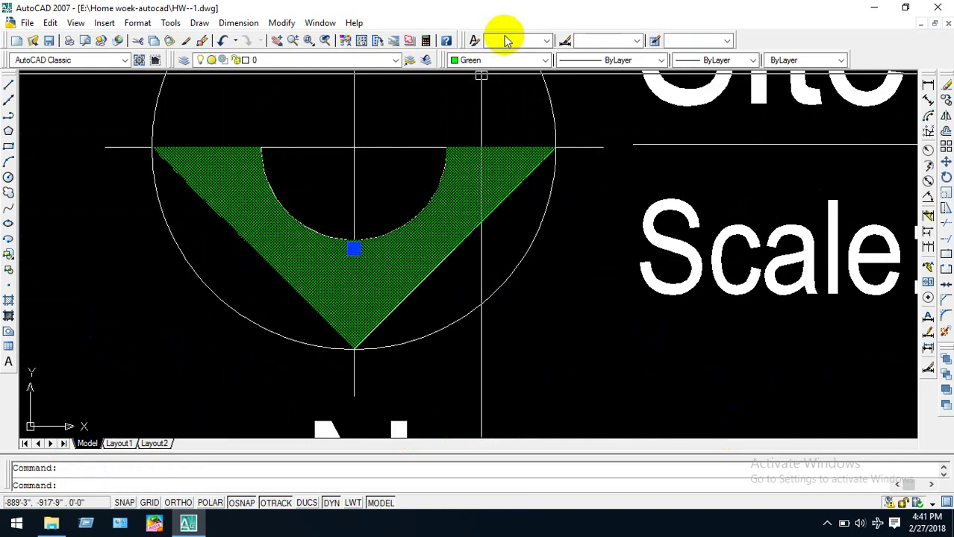
pyautogui.click(491, 61)
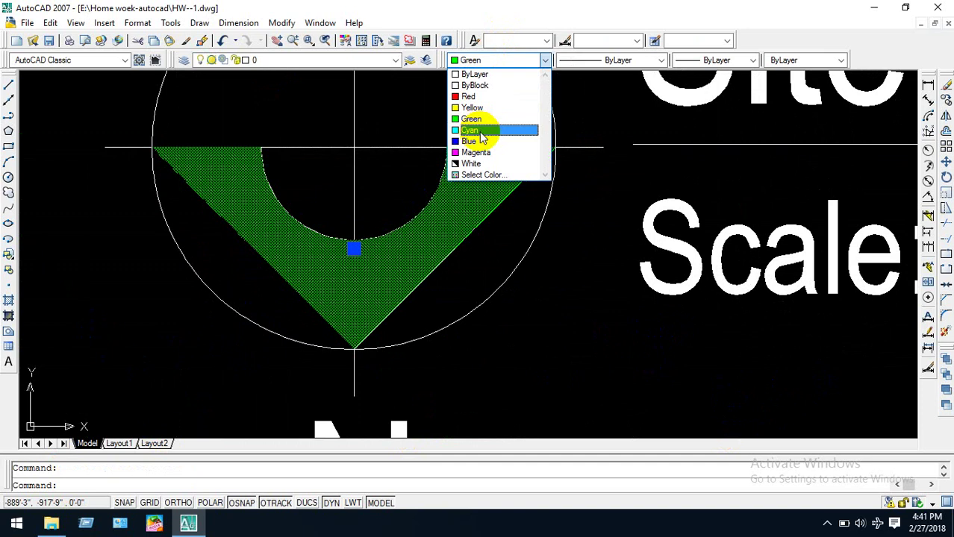
pyautogui.click(468, 141)
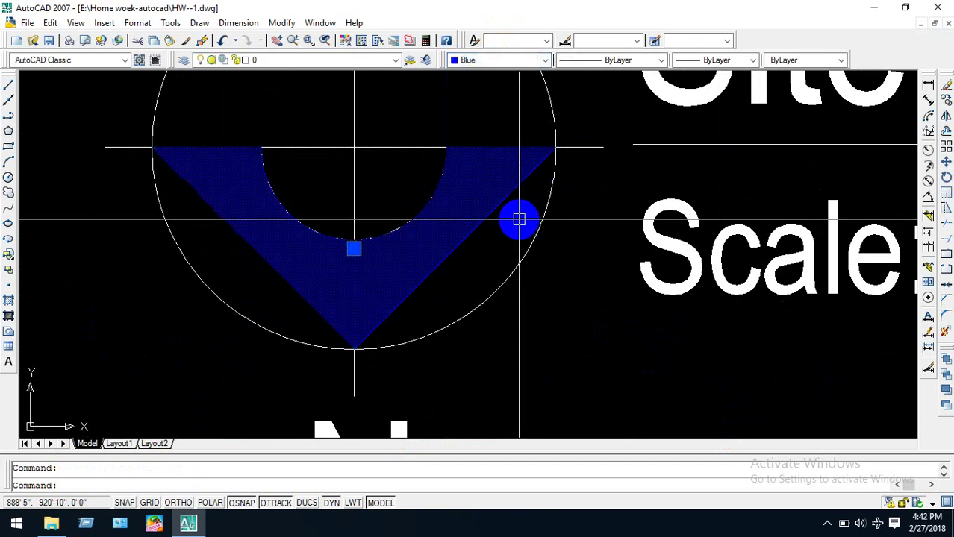
pyautogui.press('Escape')
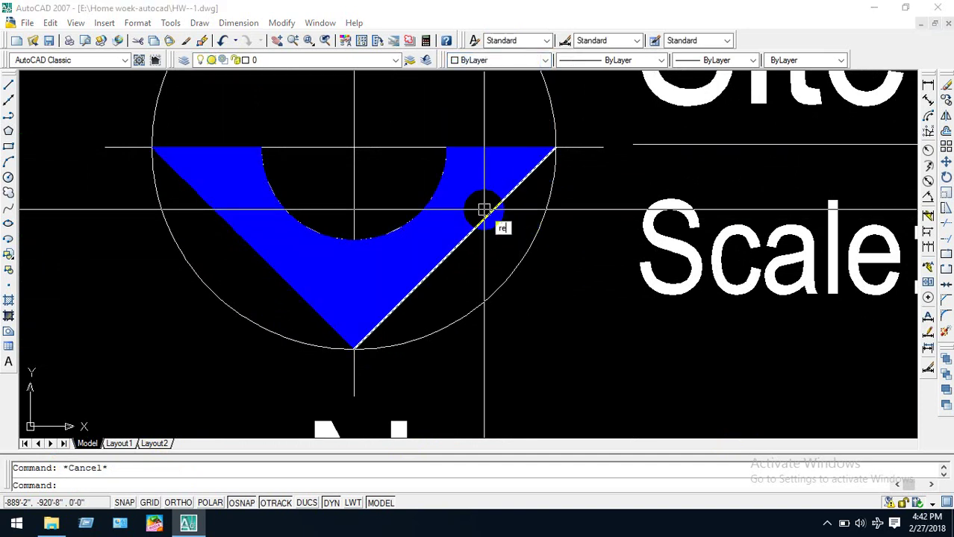
pyautogui.write('re')
pyautogui.press('Return')
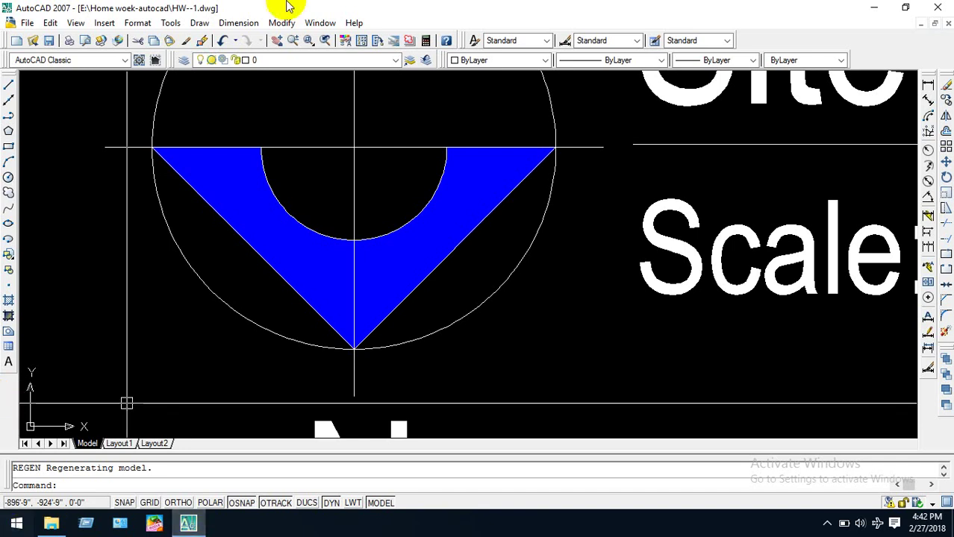
# Zoom out and pan past the site plan to the red second site outline.
pyautogui.scroll(-6, 378, 226)
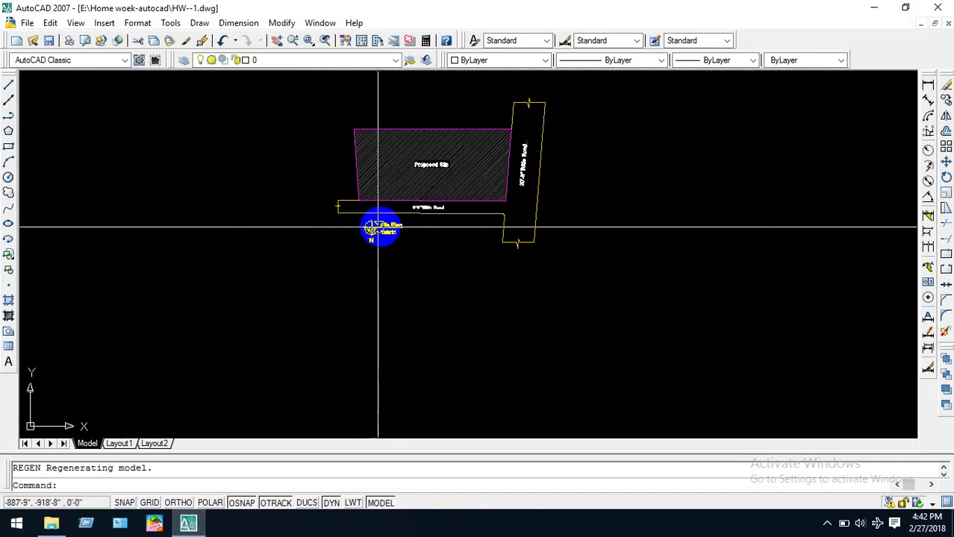
pyautogui.scroll(-2, 378, 226)
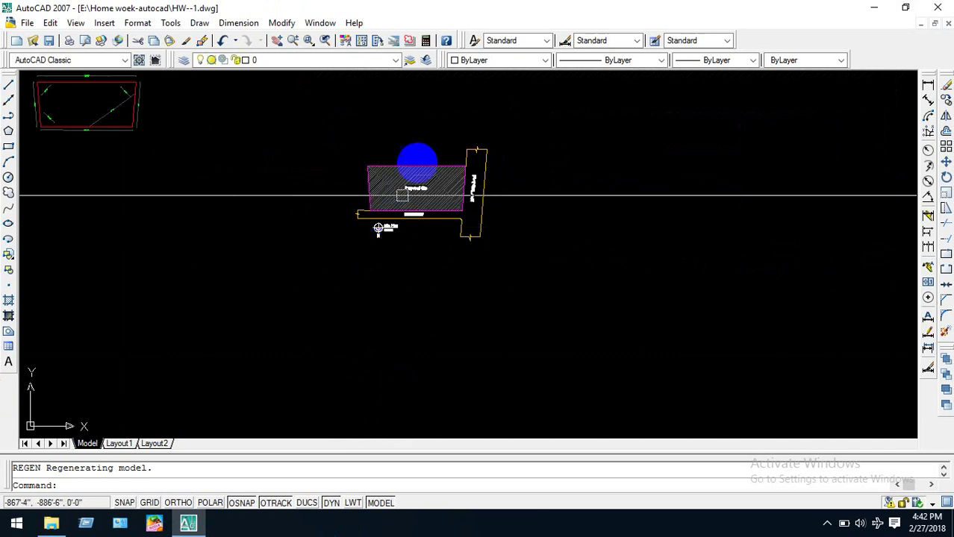
pyautogui.scroll(3, 416, 166)
pyautogui.scroll(2, 416, 168)
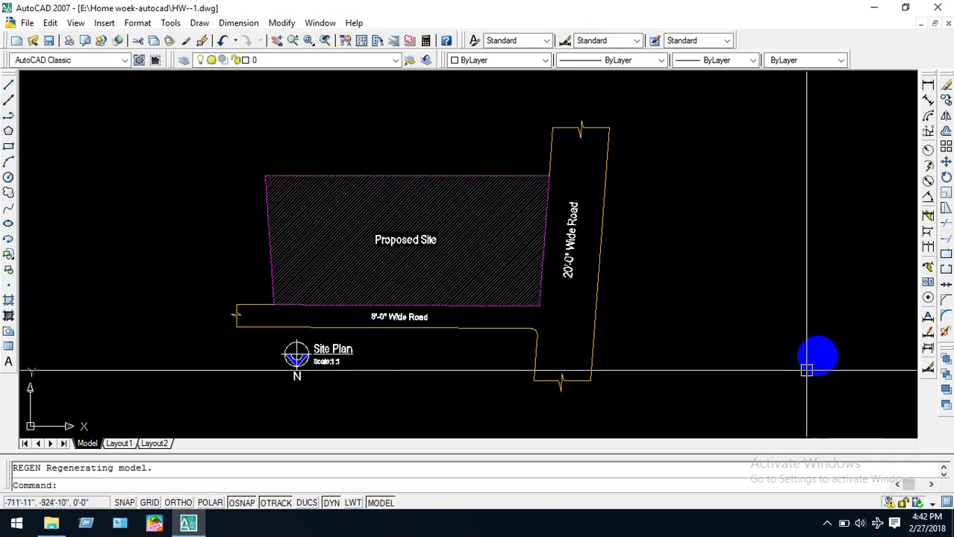
pyautogui.moveTo(528, 291)
pyautogui.mouseDown(button='middle')
pyautogui.moveTo(287, 143)
pyautogui.moveTo(272, 176)
pyautogui.mouseUp(button='middle')
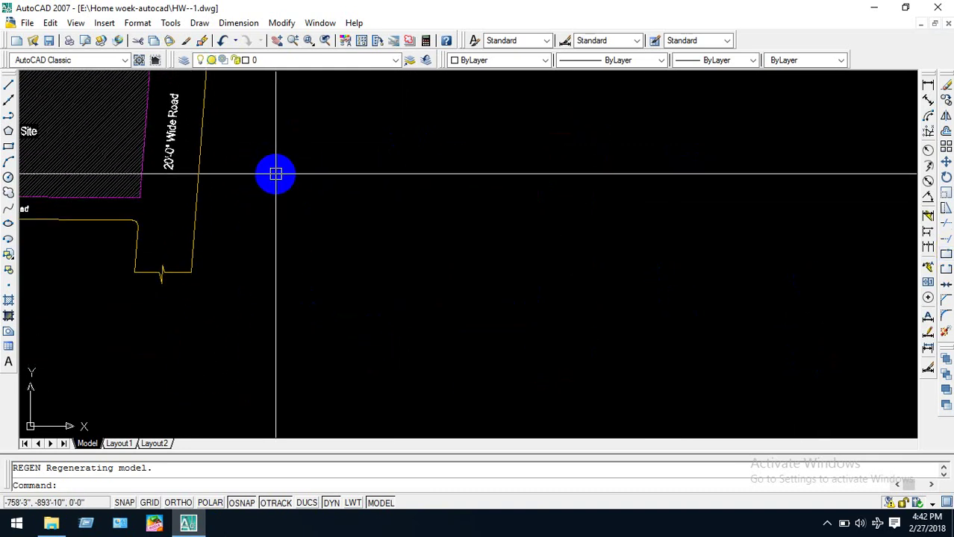
pyautogui.scroll(-6, 275, 175)
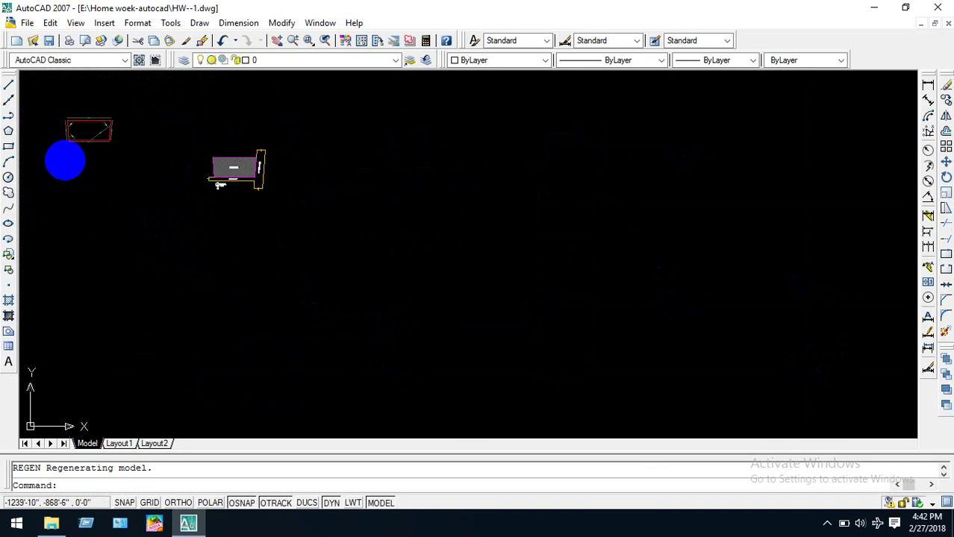
pyautogui.scroll(3, 63, 152)
pyautogui.moveTo(63, 152); pyautogui.dragTo(219, 191, button='middle')
pyautogui.scroll(4, 220, 183)
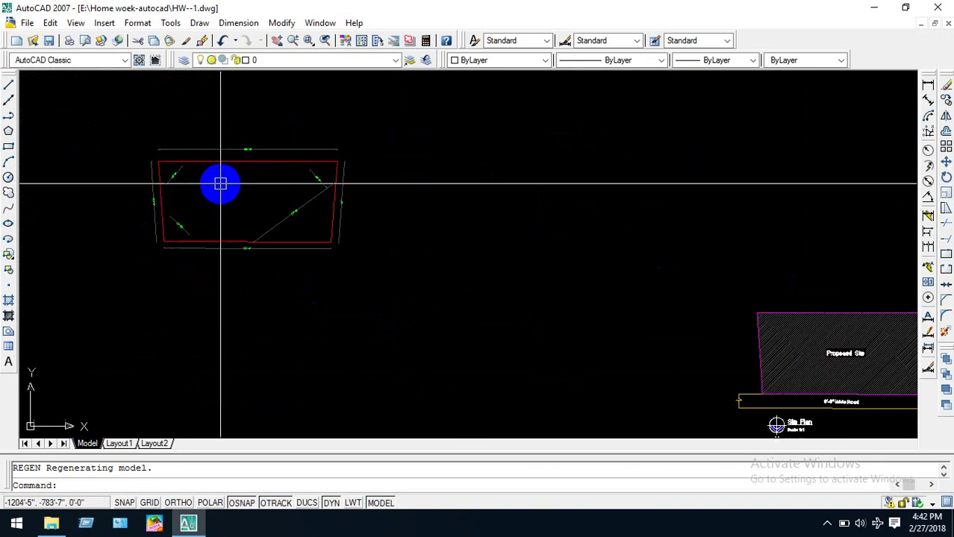
pyautogui.scroll(1, 218, 182)
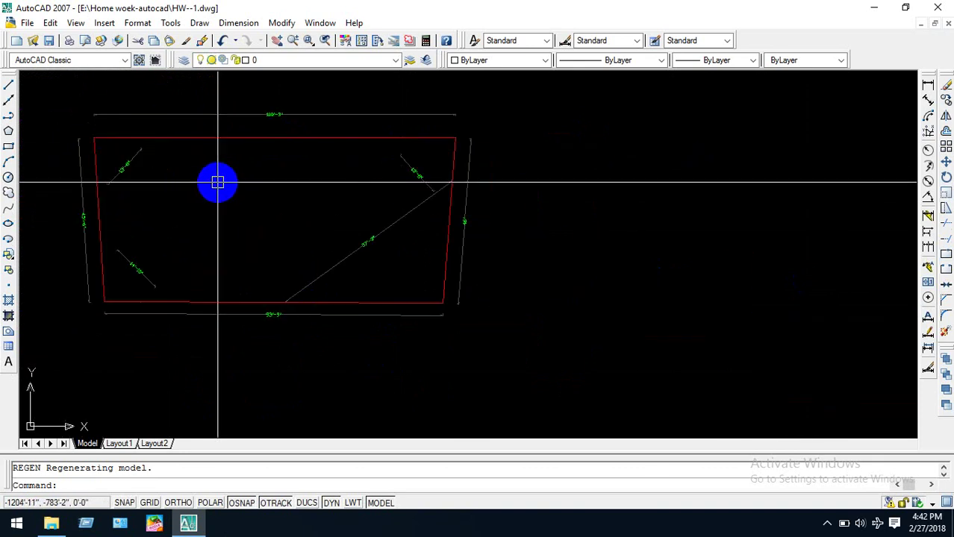
# Erase the outline's eight dimension and diagonal objects.
pyautogui.click(276, 114)
pyautogui.click(87, 246)
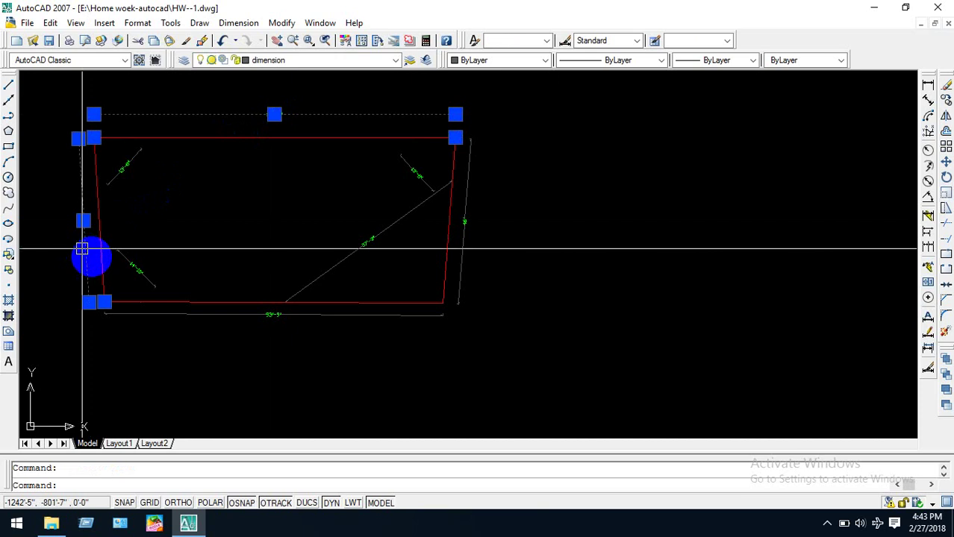
pyautogui.click(162, 311)
pyautogui.click(136, 277)
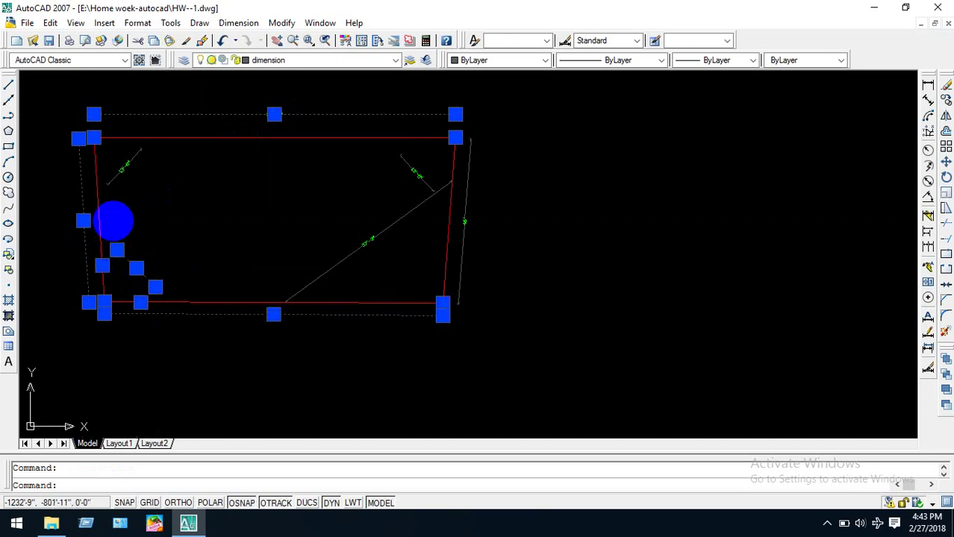
pyautogui.click(120, 171)
pyautogui.click(359, 239)
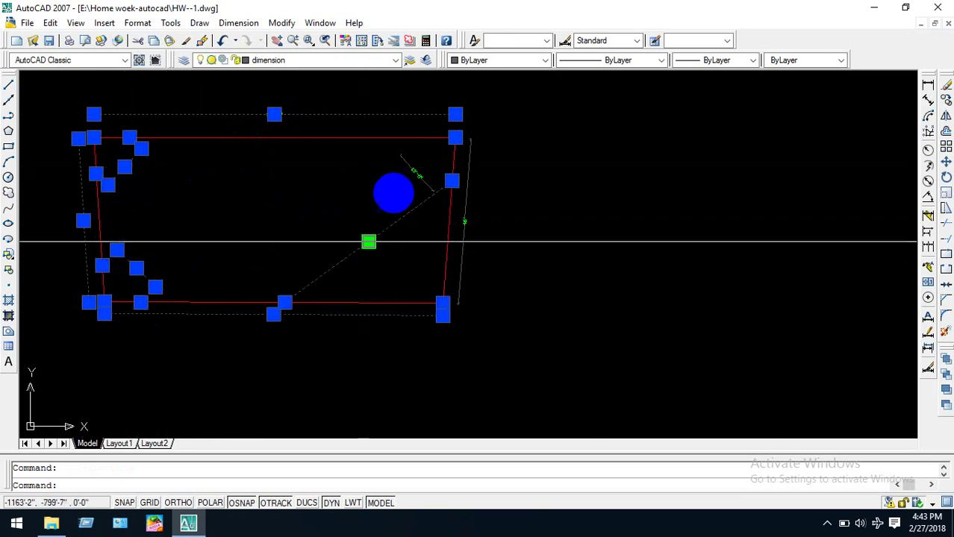
pyautogui.click(400, 168)
pyautogui.click(450, 179)
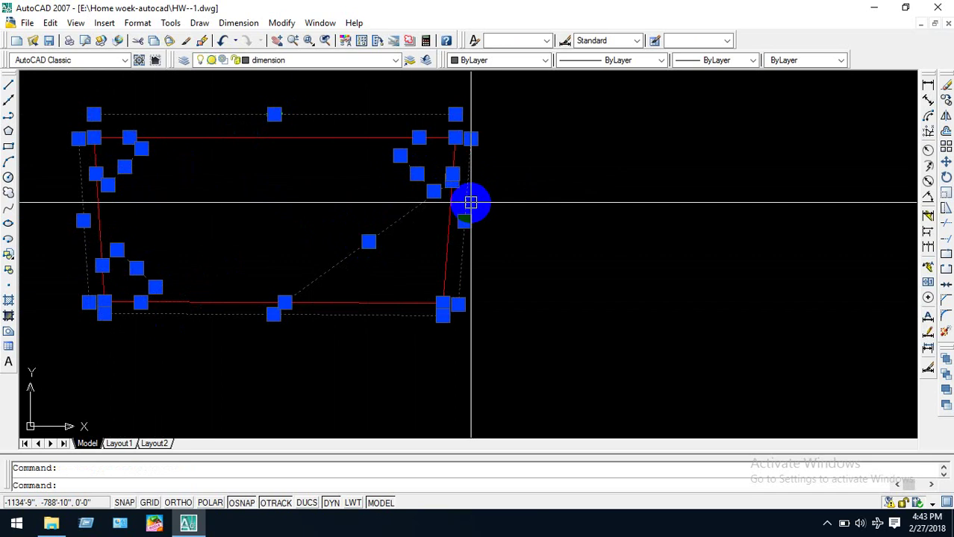
pyautogui.press('Delete')
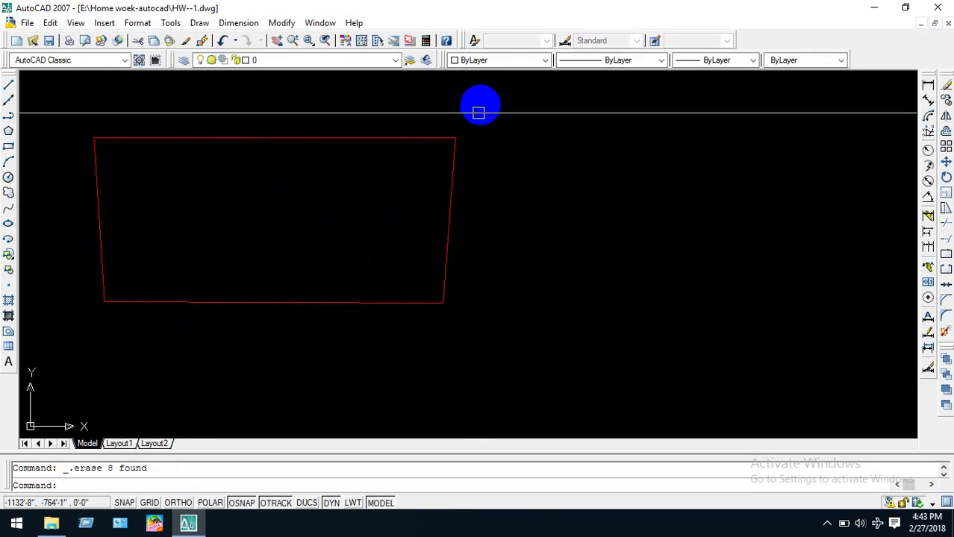
pyautogui.click(487, 96)
# Copy the red site outline to six scattered positions up and left of the original.
pyautogui.click(61, 385)
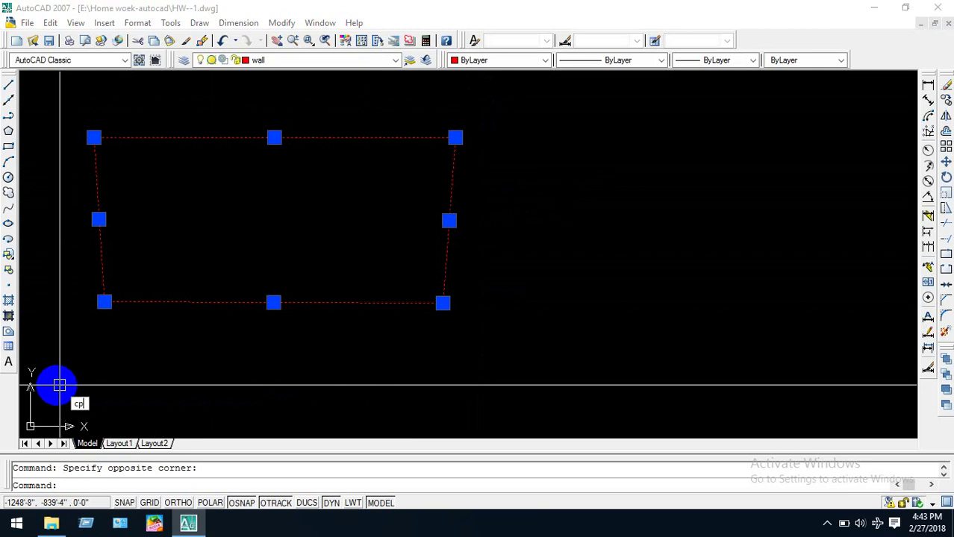
pyautogui.press('Return')
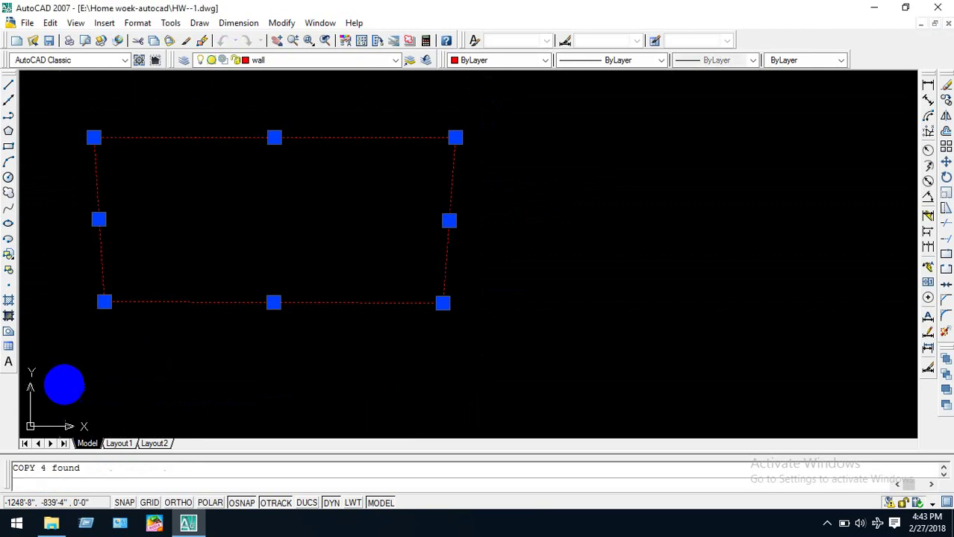
pyautogui.click(158, 155)
pyautogui.scroll(-8, 403, 186)
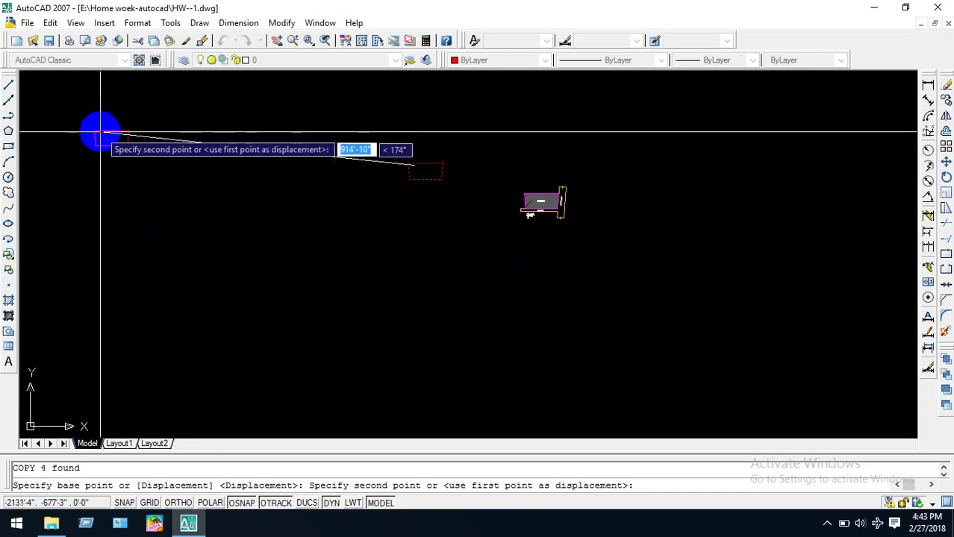
pyautogui.click(99, 134)
pyautogui.click(184, 134)
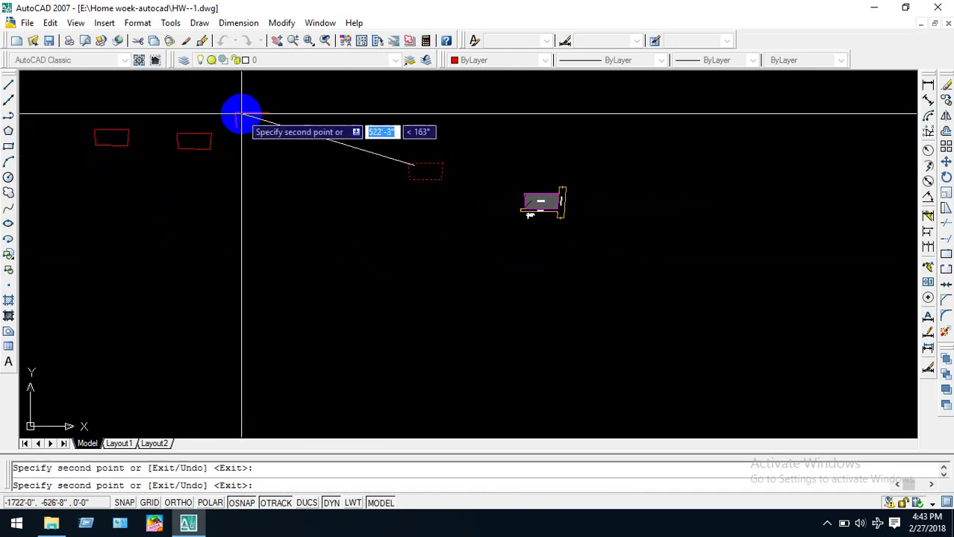
pyautogui.click(240, 113)
pyautogui.click(309, 96)
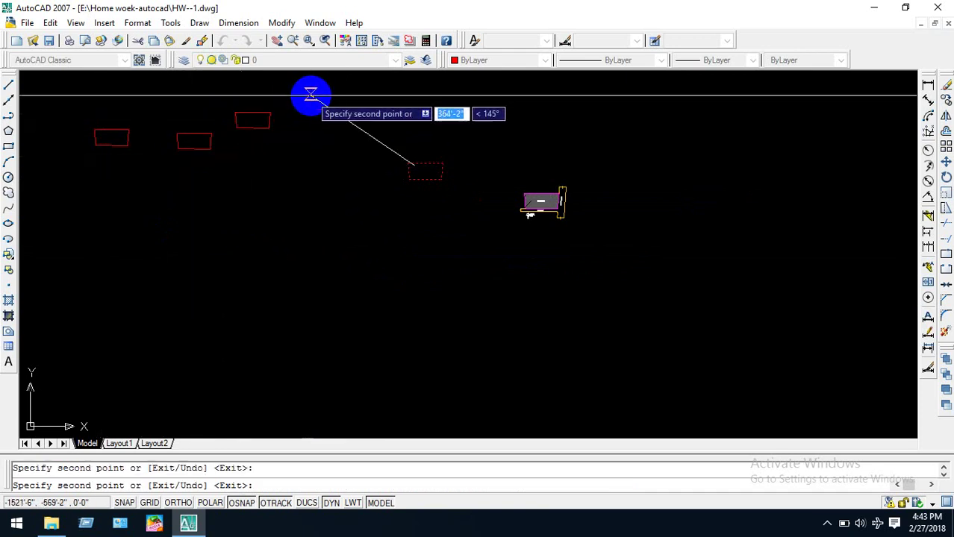
pyautogui.click(159, 94)
pyautogui.click(214, 84)
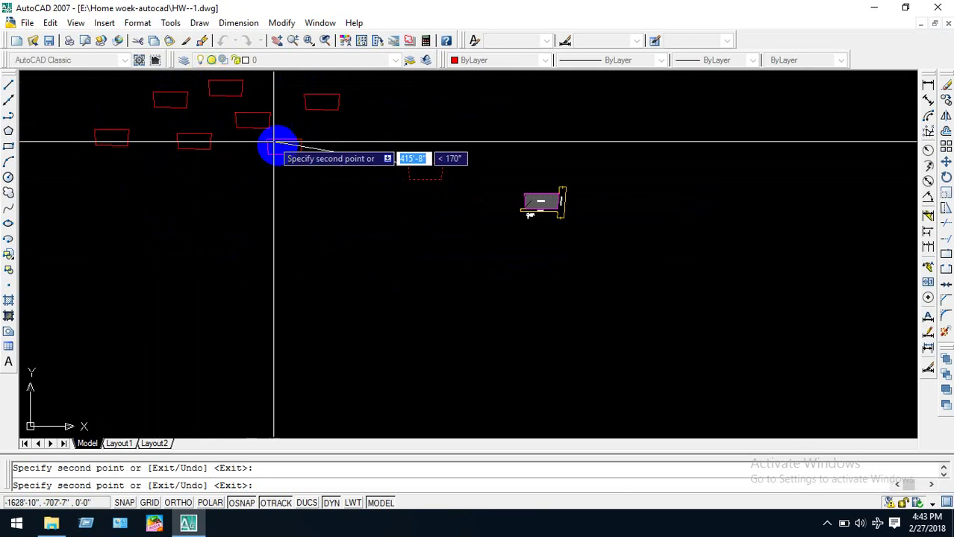
pyautogui.press('Return')
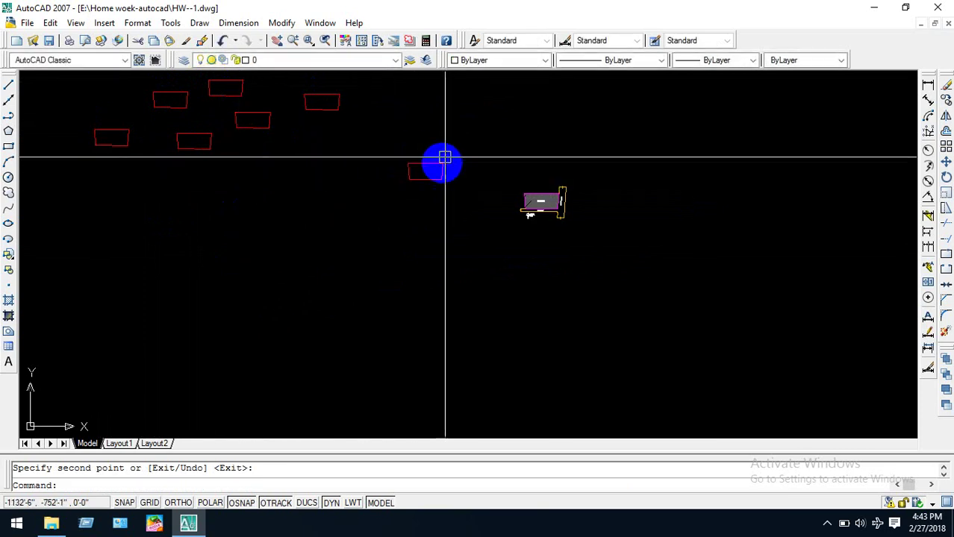
# Offset the site's right edge 20' to the right.
pyautogui.scroll(5, 442, 162)
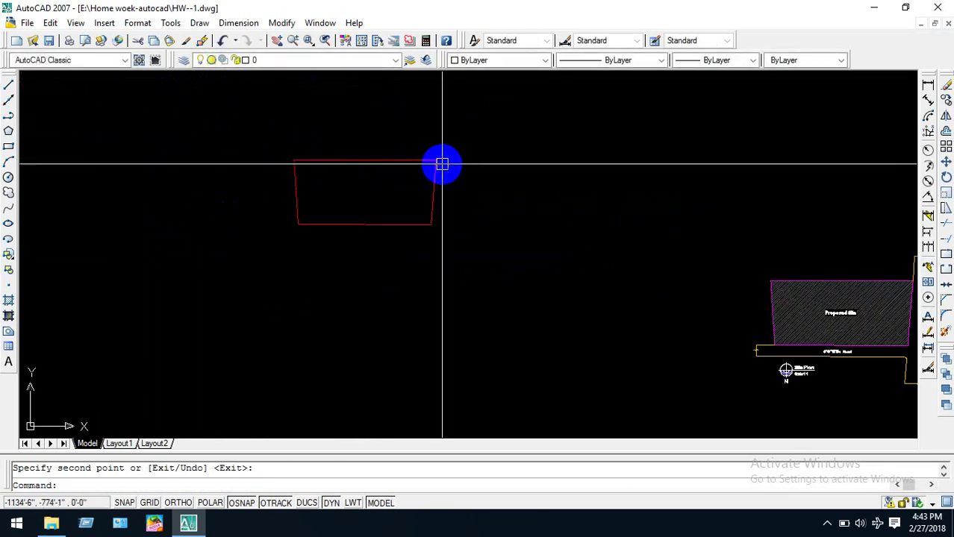
pyautogui.scroll(-2, 442, 162)
pyautogui.scroll(5, 442, 163)
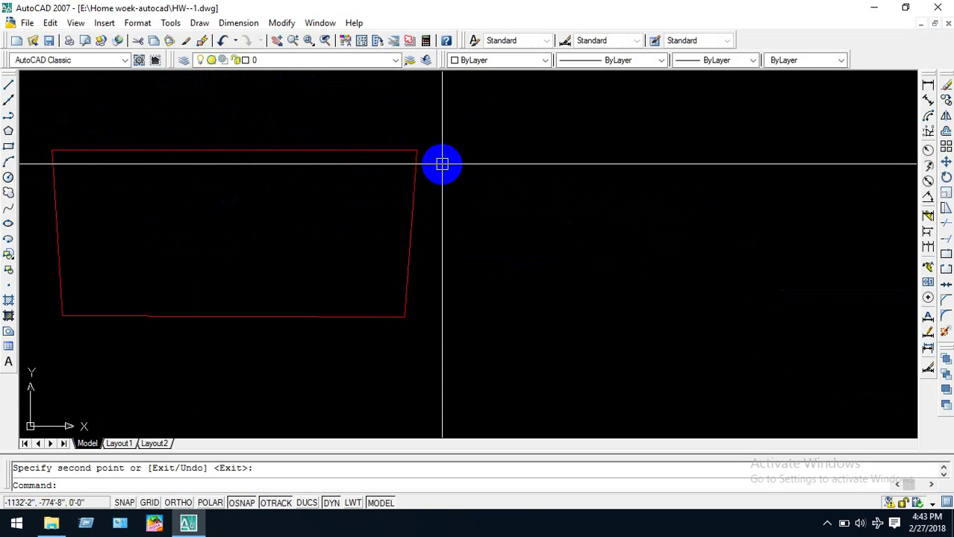
pyautogui.write('o')
pyautogui.press('Return')
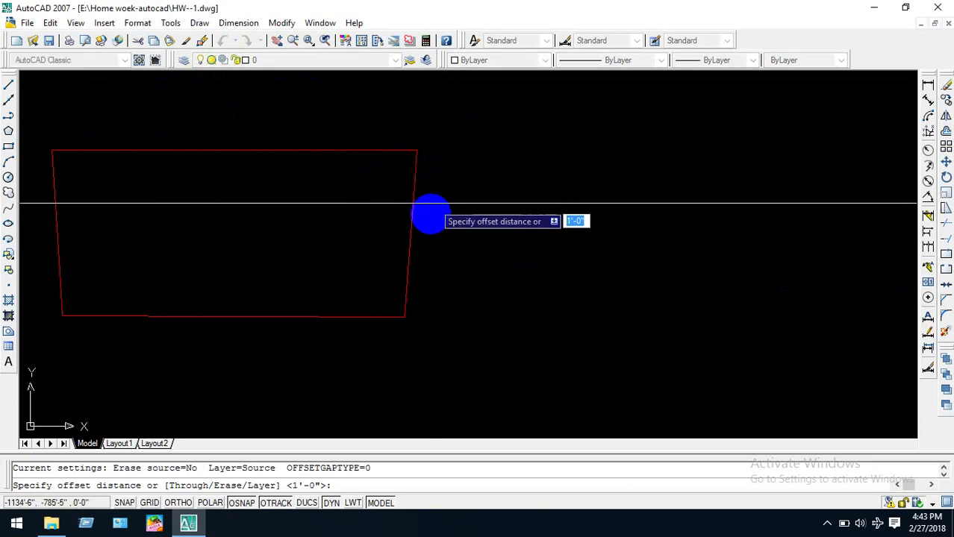
pyautogui.write("20'")
pyautogui.press('Return')
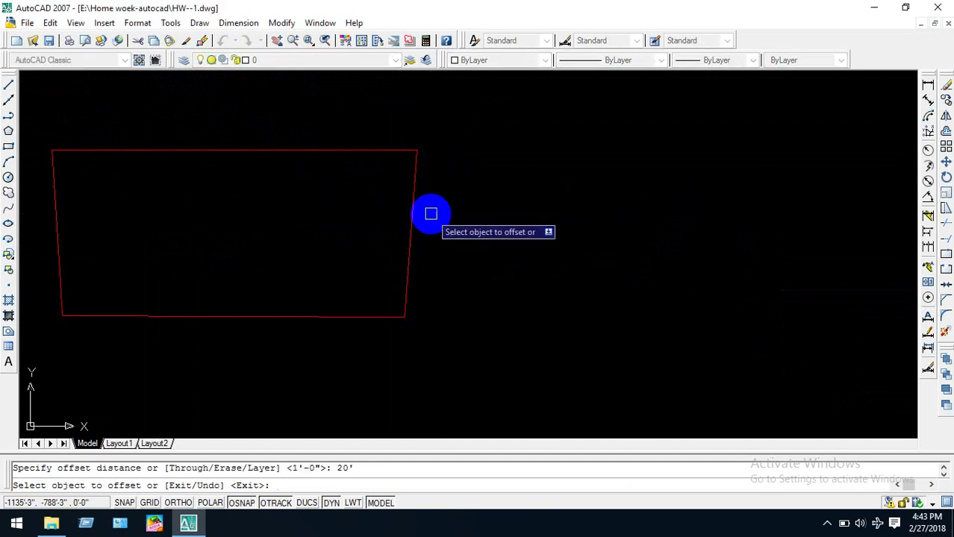
pyautogui.click(409, 257)
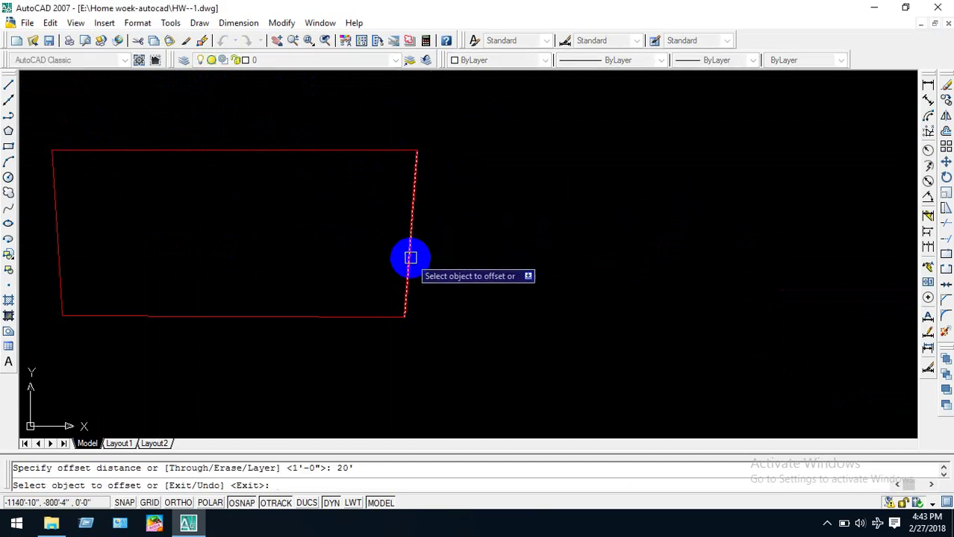
pyautogui.click(466, 243)
pyautogui.press('Escape')
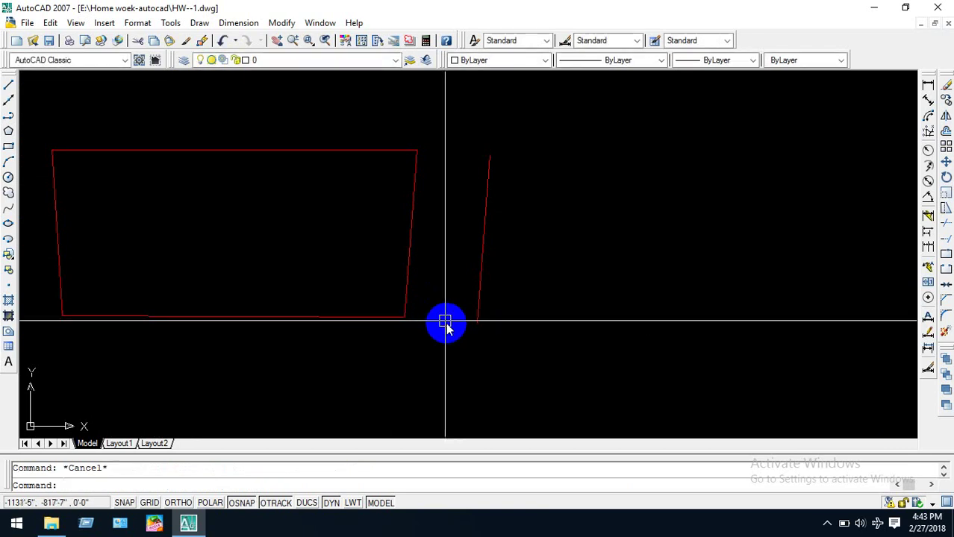
# Offset the site's bottom edge 8 units downward.
pyautogui.press('Return')
pyautogui.write('8')
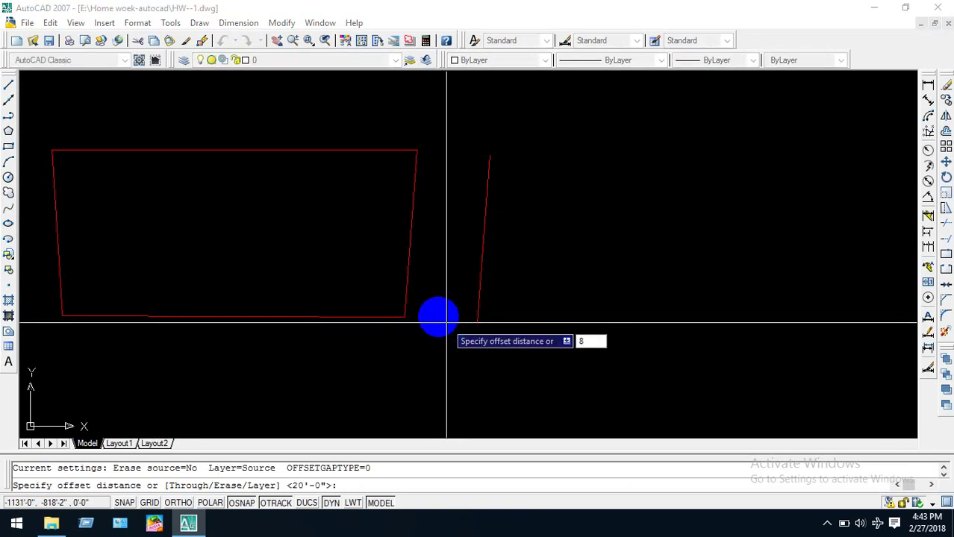
pyautogui.press('Return')
pyautogui.click(362, 317)
pyautogui.click(370, 351)
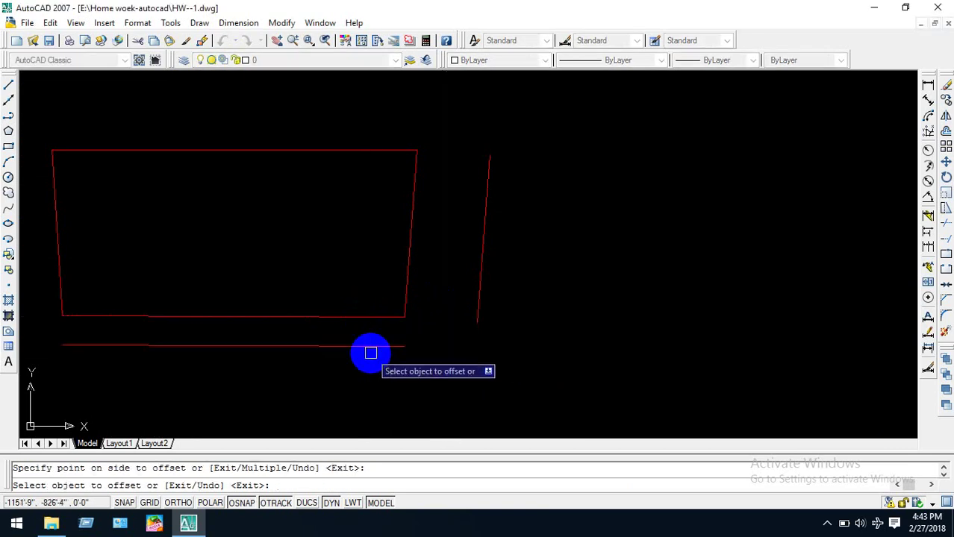
pyautogui.press('Escape')
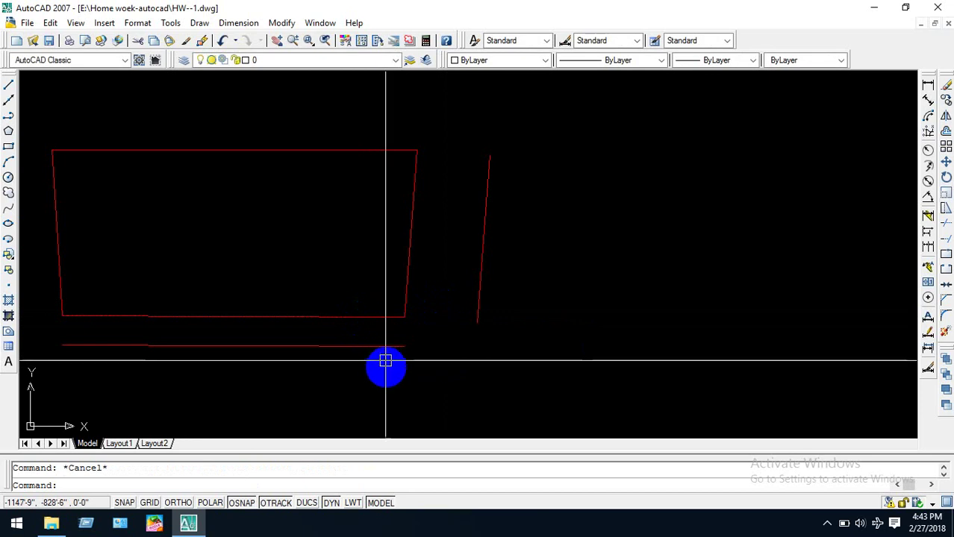
# Draw ortho boundary lines above, below and to the left of the site.
pyautogui.write('l')
pyautogui.press('Return')
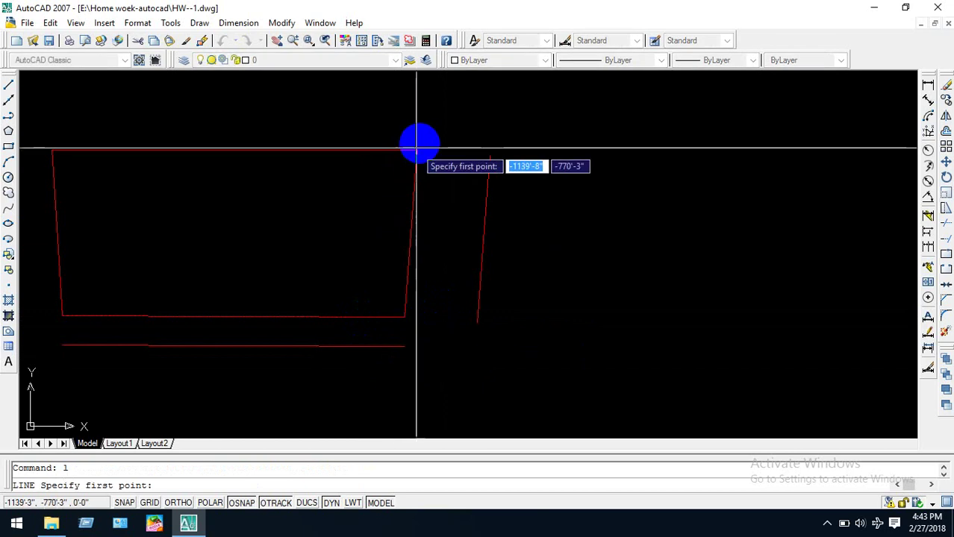
pyautogui.press('F8')
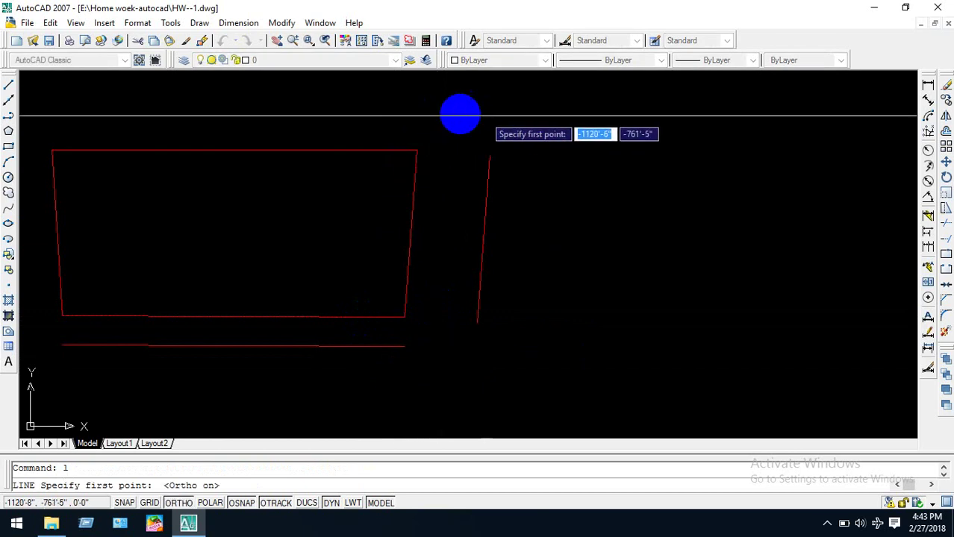
pyautogui.click(389, 86)
pyautogui.click(530, 87)
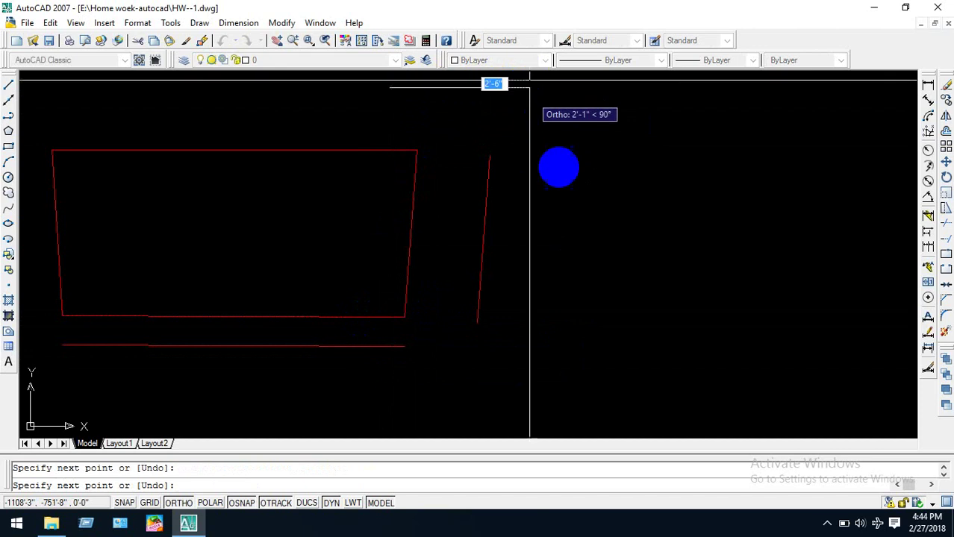
pyautogui.press('Return')
pyautogui.press('Return')
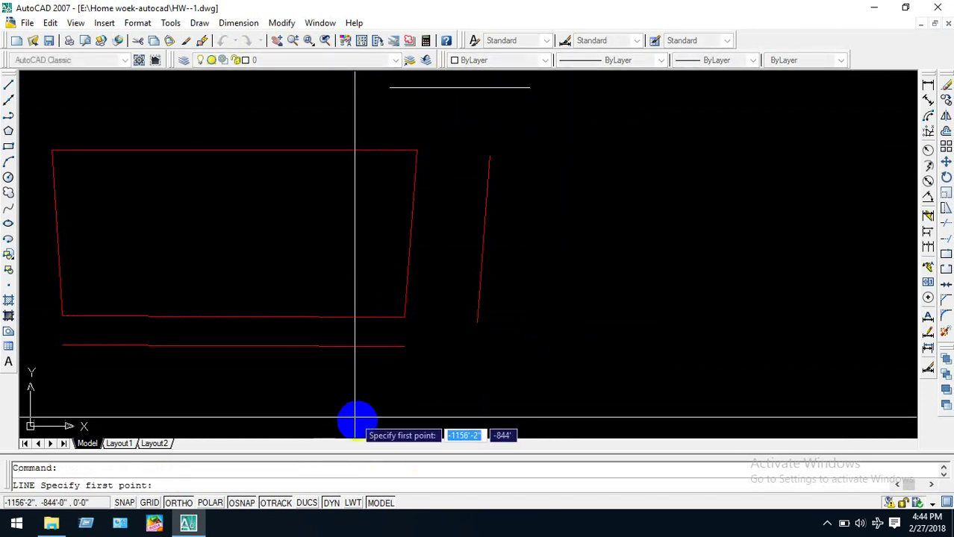
pyautogui.click(370, 415)
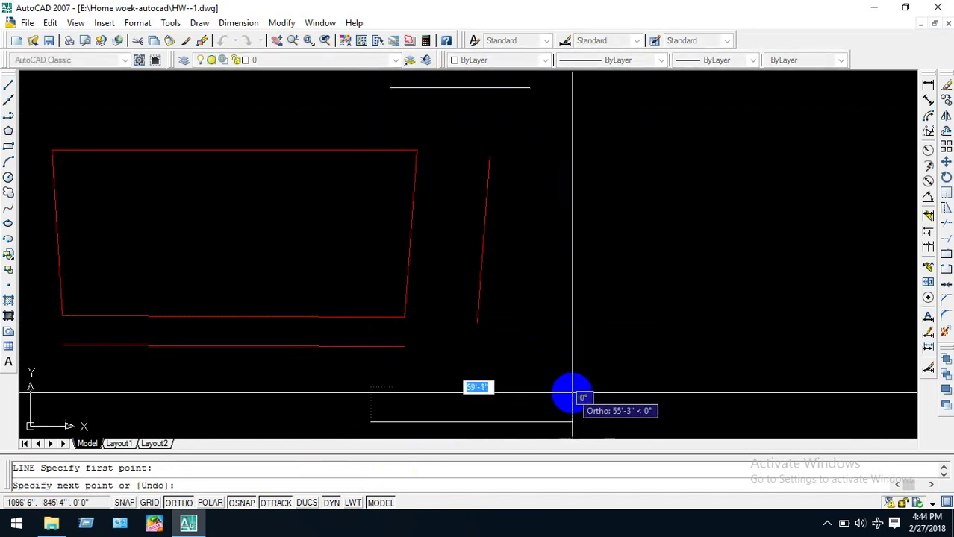
pyautogui.press('Return')
pyautogui.press('Return')
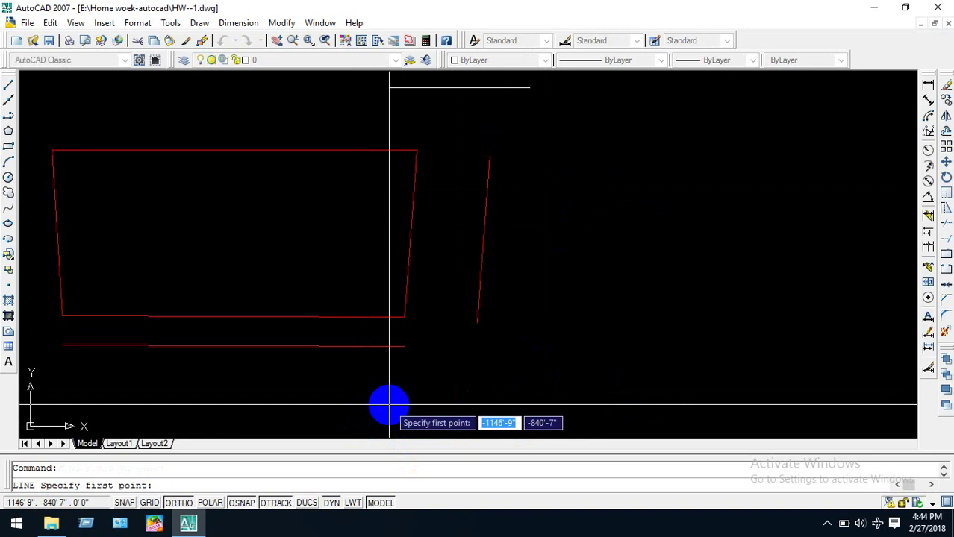
pyautogui.click(390, 404)
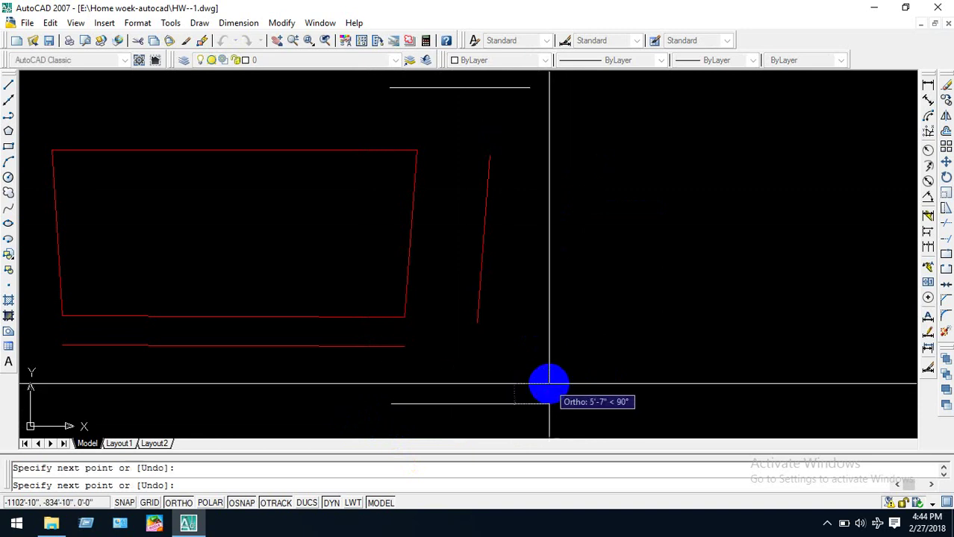
pyautogui.press('Return')
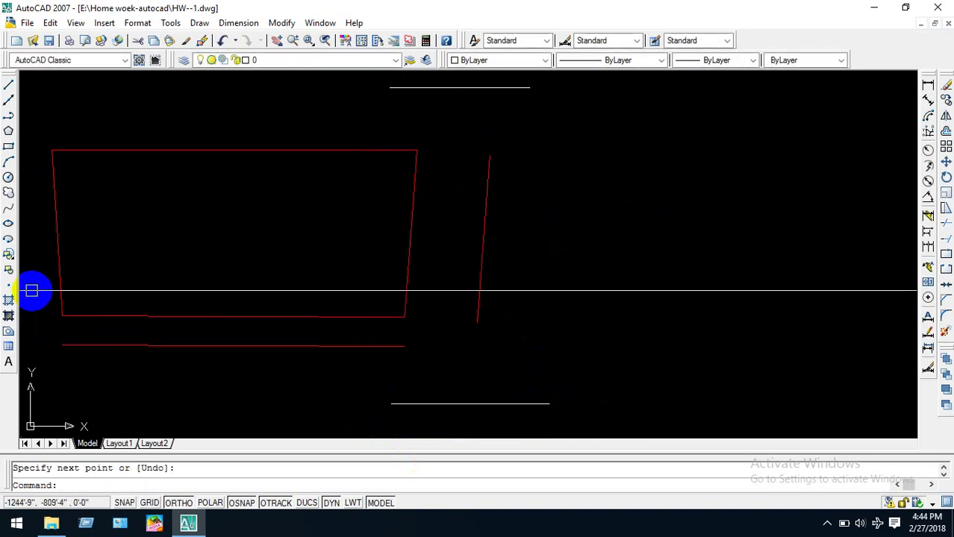
pyautogui.press('Return')
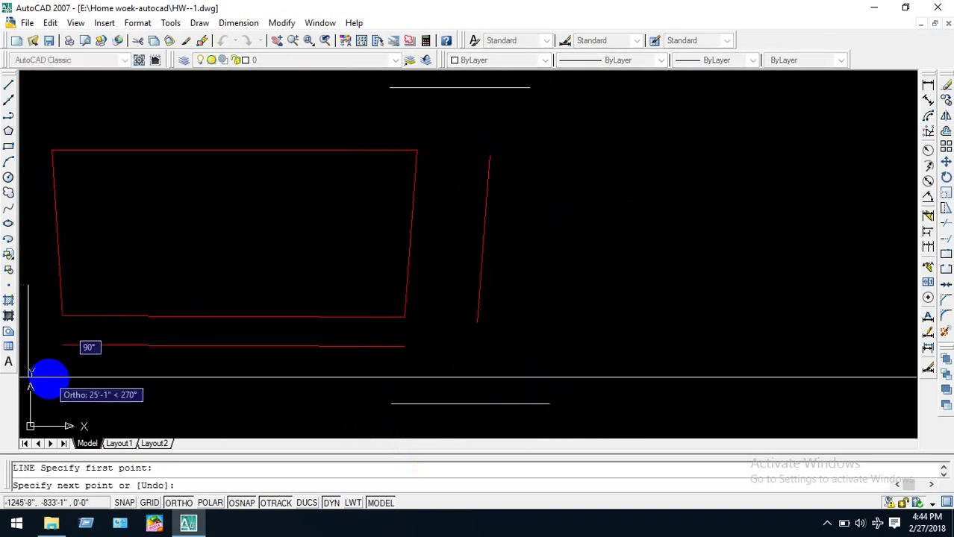
pyautogui.press('Return')
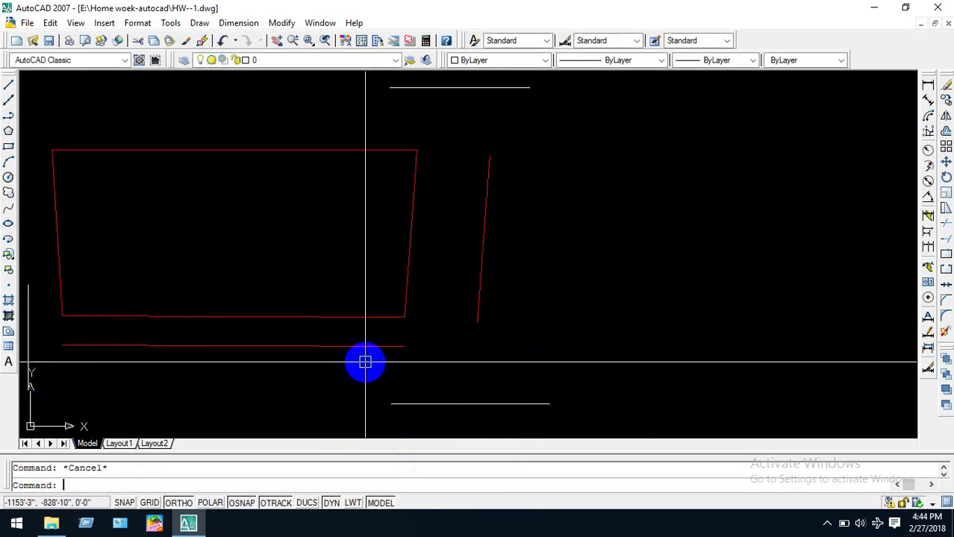
pyautogui.write('ex')
pyautogui.press('Return')
pyautogui.press('Return')
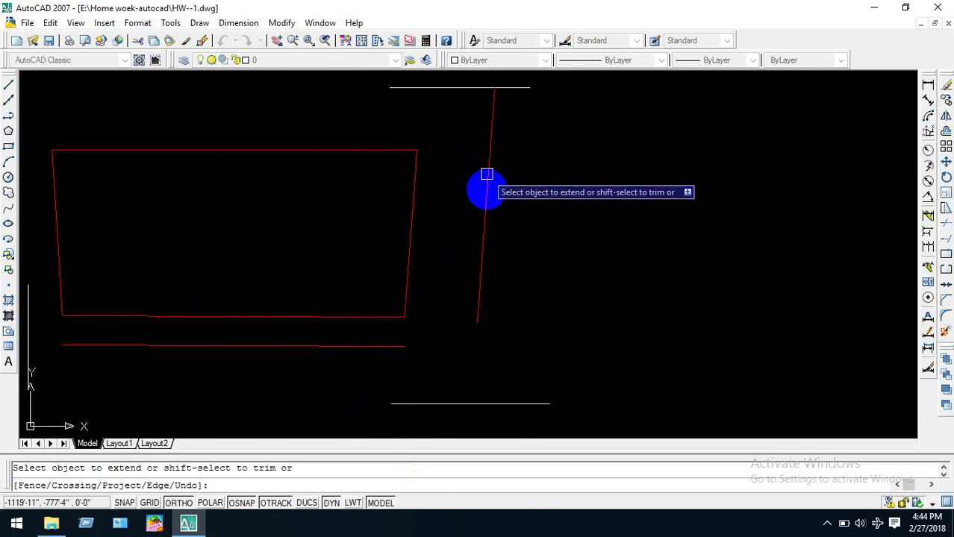
# Extend the right-side red vertical lines to the top and bottom white lines.
pyautogui.click(476, 295)
pyautogui.click(412, 187)
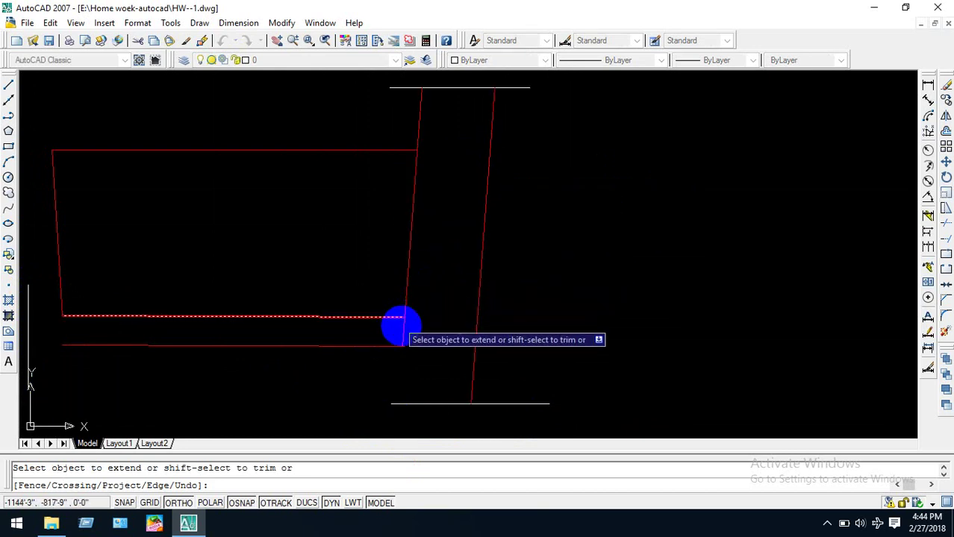
pyautogui.click(404, 328)
pyautogui.press('Escape')
pyautogui.press('Escape')
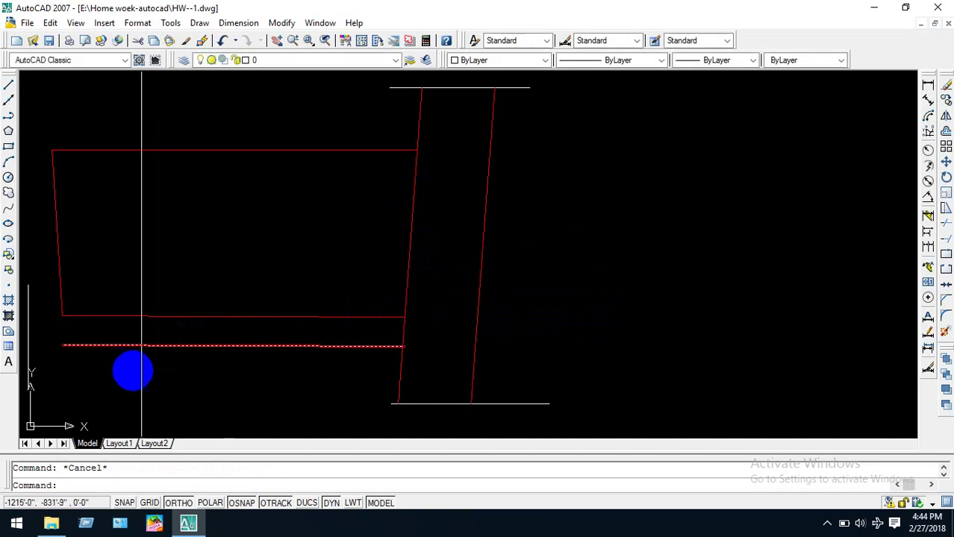
# Extend the lower road line left to the white boundary, then zoom out.
pyautogui.write('ex')
pyautogui.press('Return')
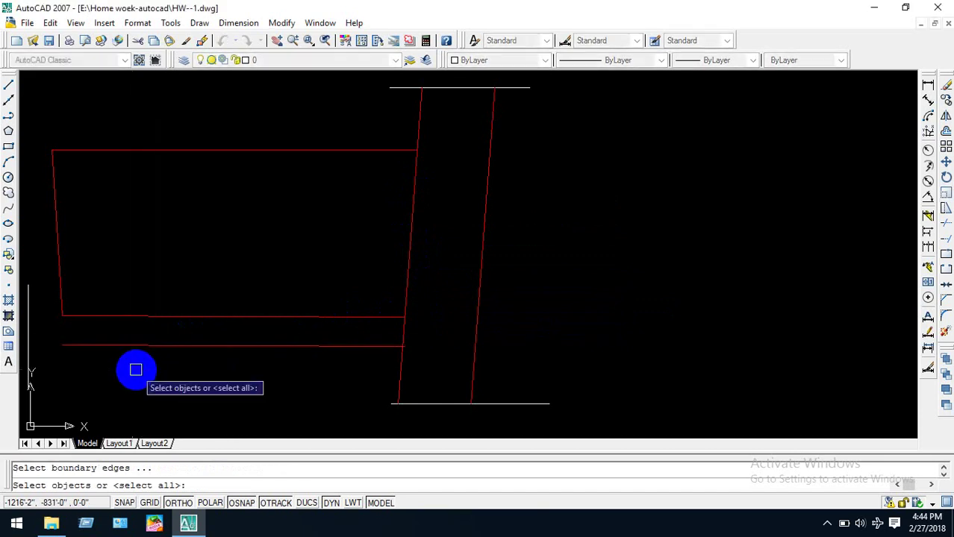
pyautogui.click(104, 343)
pyautogui.press('Escape')
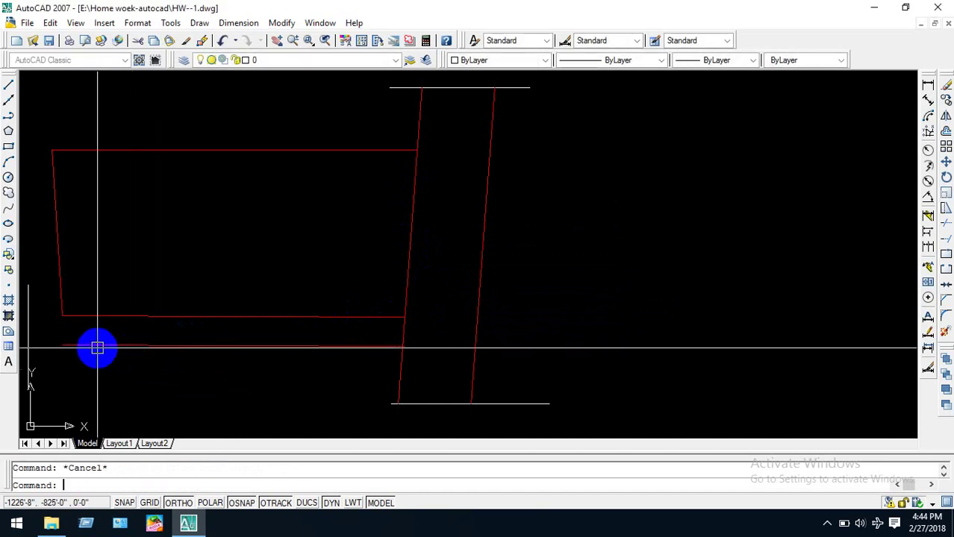
pyautogui.press('Return')
pyautogui.press('Return')
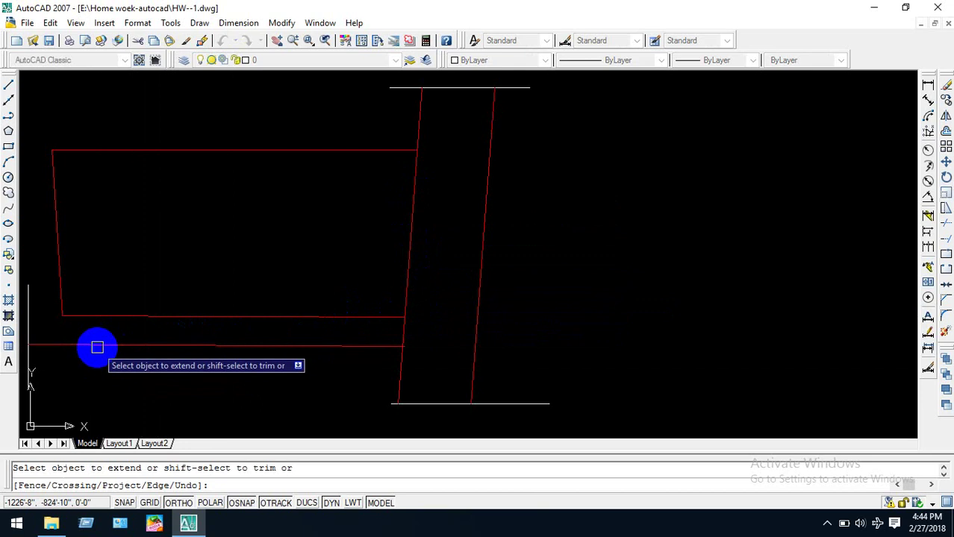
pyautogui.click(80, 317)
pyautogui.press('Escape')
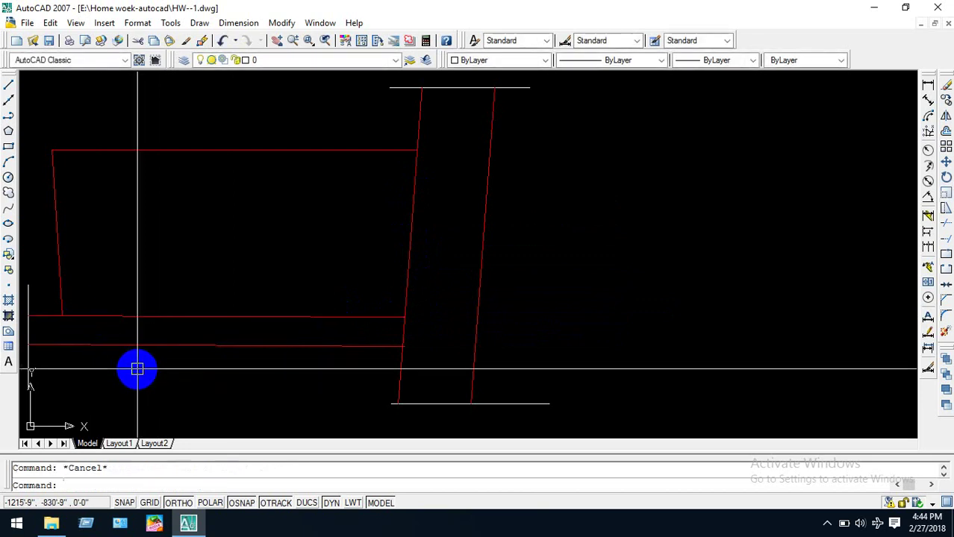
pyautogui.scroll(-5, 85, 380)
pyautogui.moveTo(131, 345)
pyautogui.mouseDown(button='middle')
pyautogui.moveTo(235, 248)
pyautogui.moveTo(258, 273)
pyautogui.mouseUp(button='middle')
pyautogui.scroll(2, 247, 251)
pyautogui.scroll(-2, 255, 221)
# Trim the top and bottom white lines' overhangs beyond the slanted red edges.
pyautogui.write('tr')
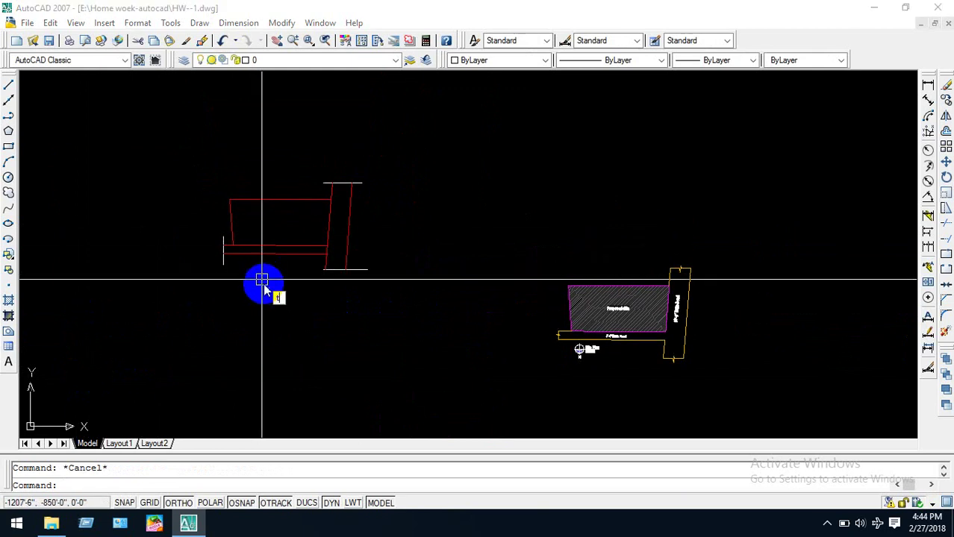
pyautogui.press('Return')
pyautogui.rightClick(237, 269)
pyautogui.click(205, 273)
pyautogui.click(224, 260)
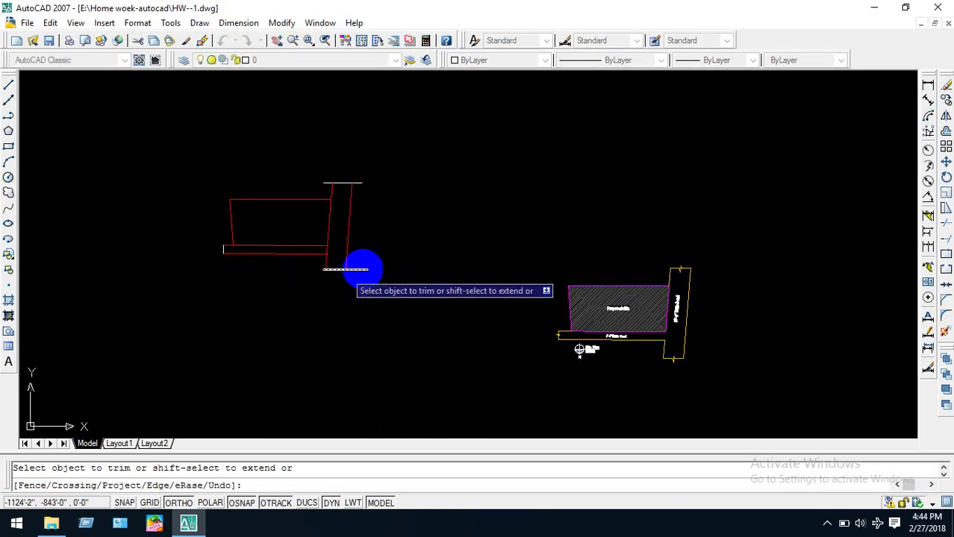
pyautogui.click(362, 268)
pyautogui.click(358, 183)
pyautogui.click(326, 183)
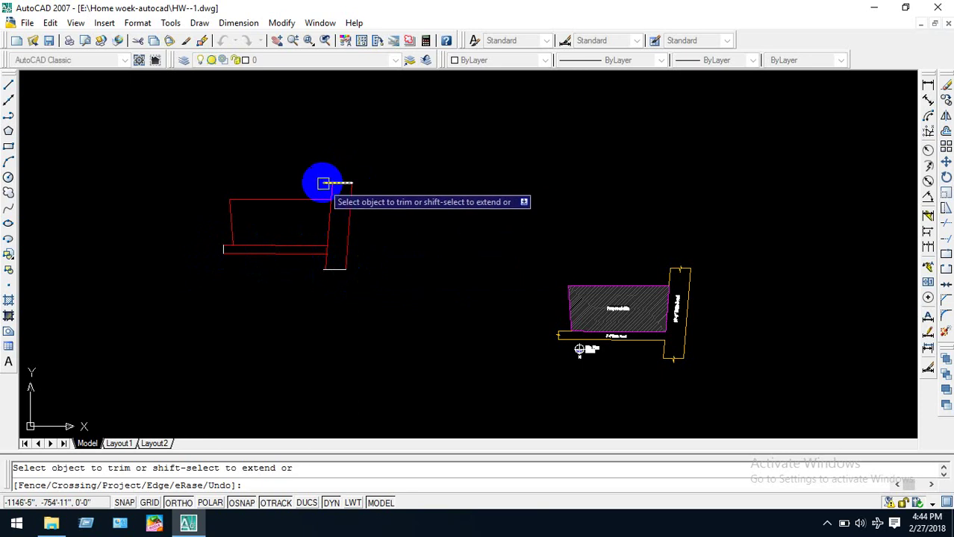
pyautogui.scroll(5, 319, 262)
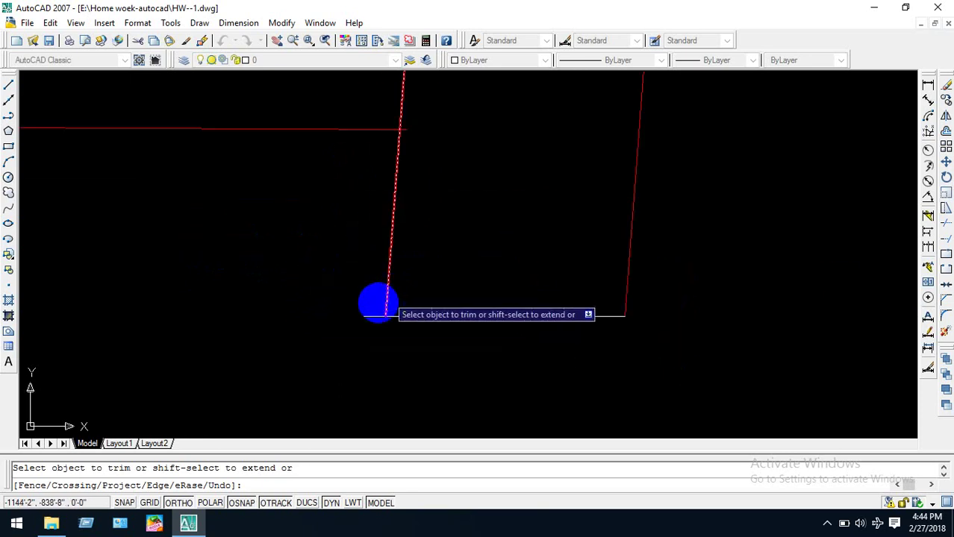
pyautogui.scroll(-3, 380, 308)
pyautogui.moveTo(272, 215); pyautogui.dragTo(304, 258, button='middle')
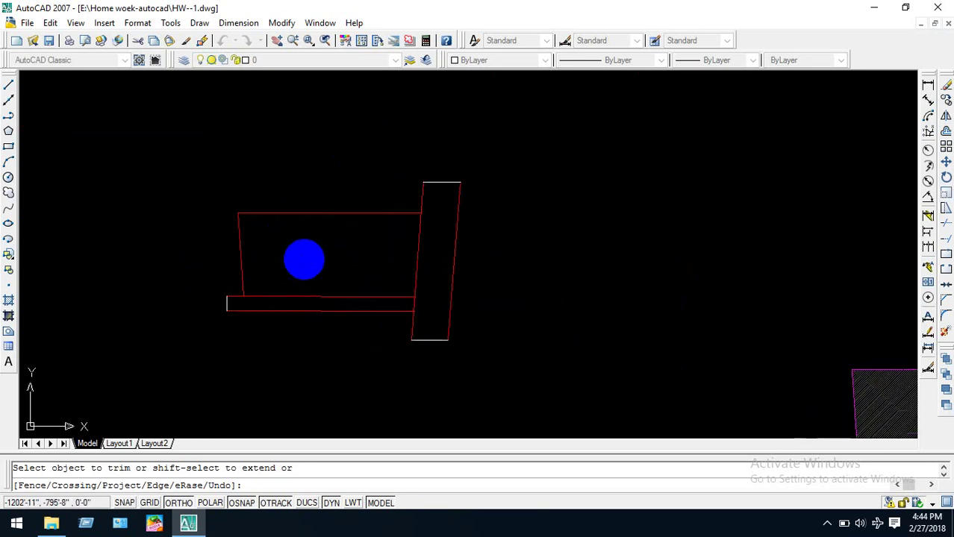
pyautogui.press('Escape')
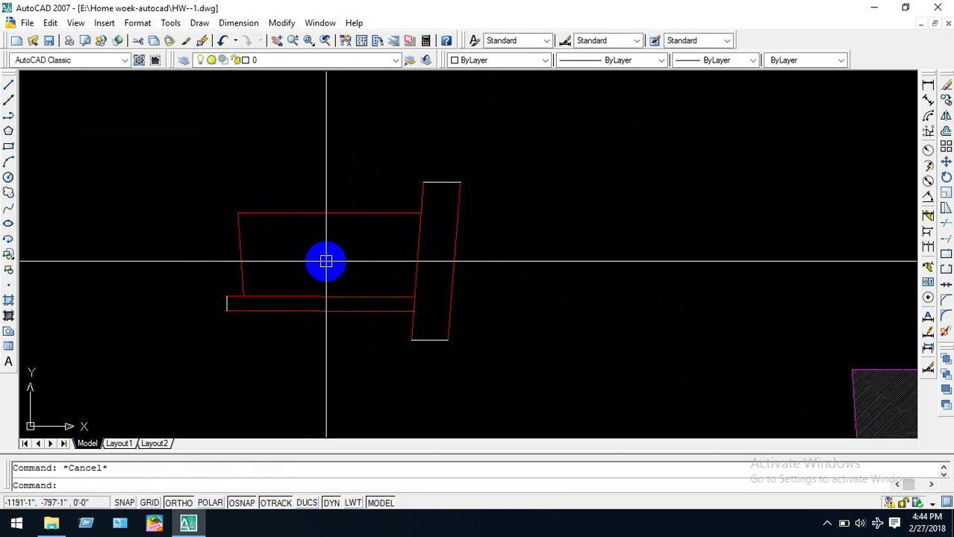
# Select the outline's top edge and attempt to delete the site line layer, which is refused.
pyautogui.click(351, 170)
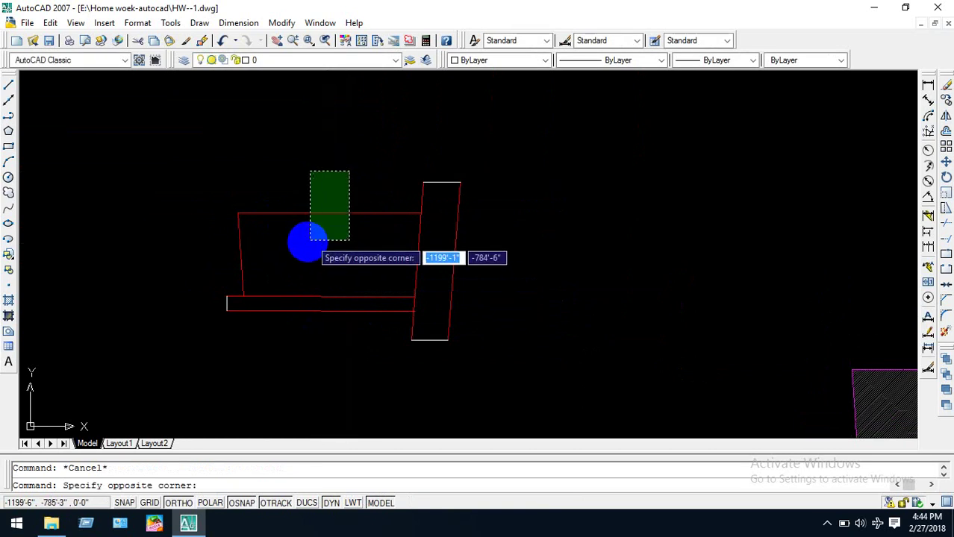
pyautogui.click(297, 247)
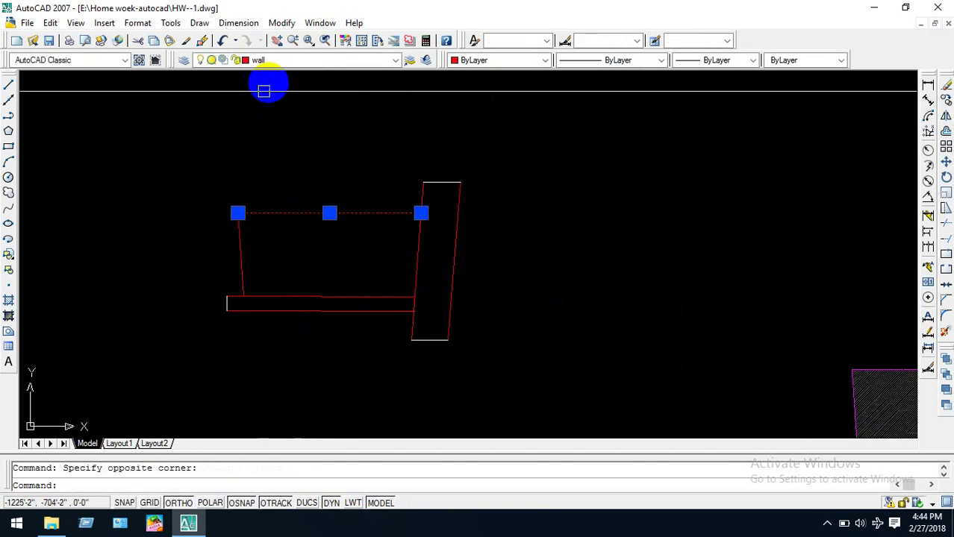
pyautogui.click(185, 61)
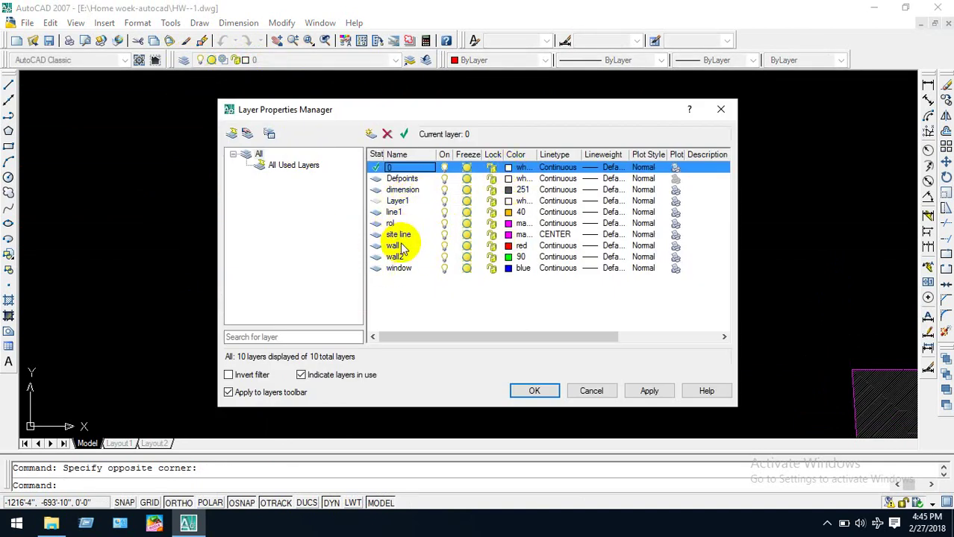
pyautogui.rightClick(403, 236)
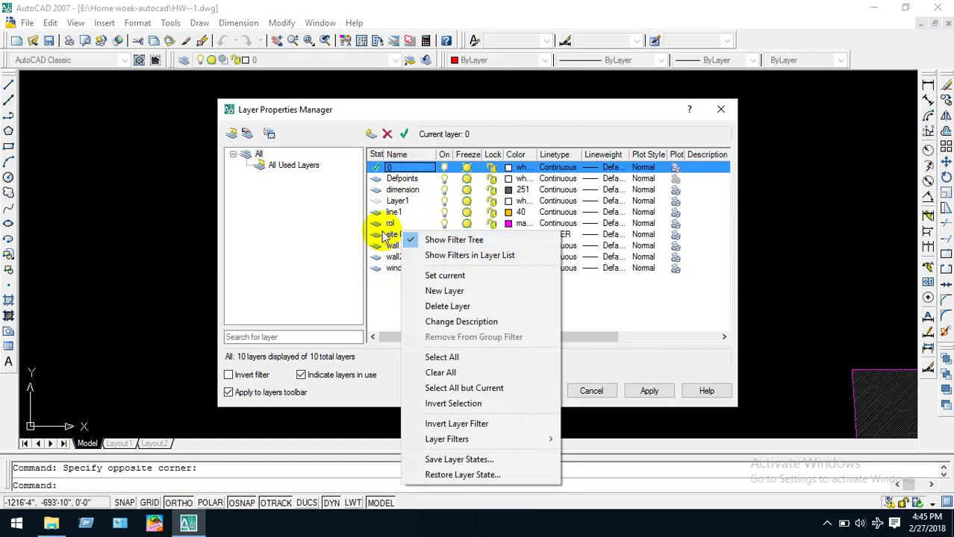
pyautogui.click(383, 235)
pyautogui.rightClick(391, 236)
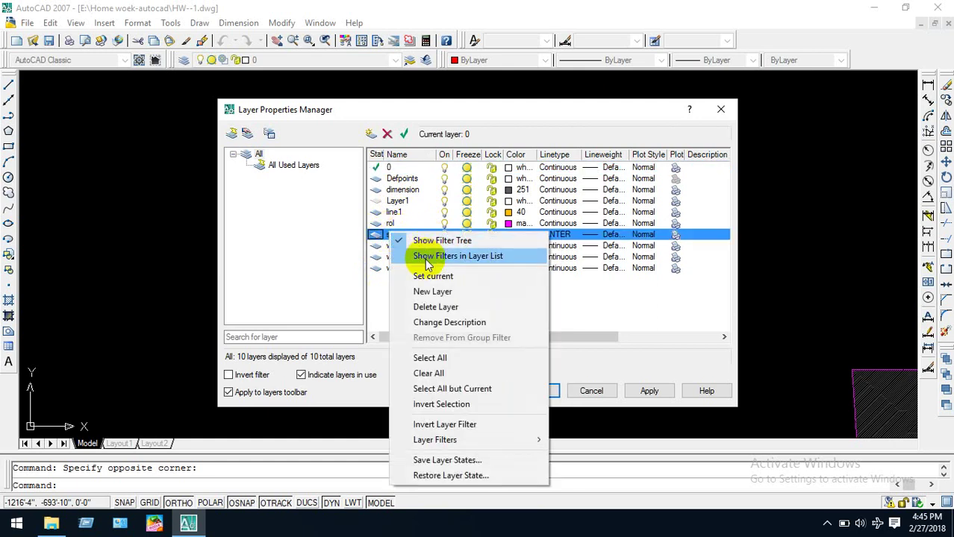
pyautogui.click(447, 306)
pyautogui.click(544, 320)
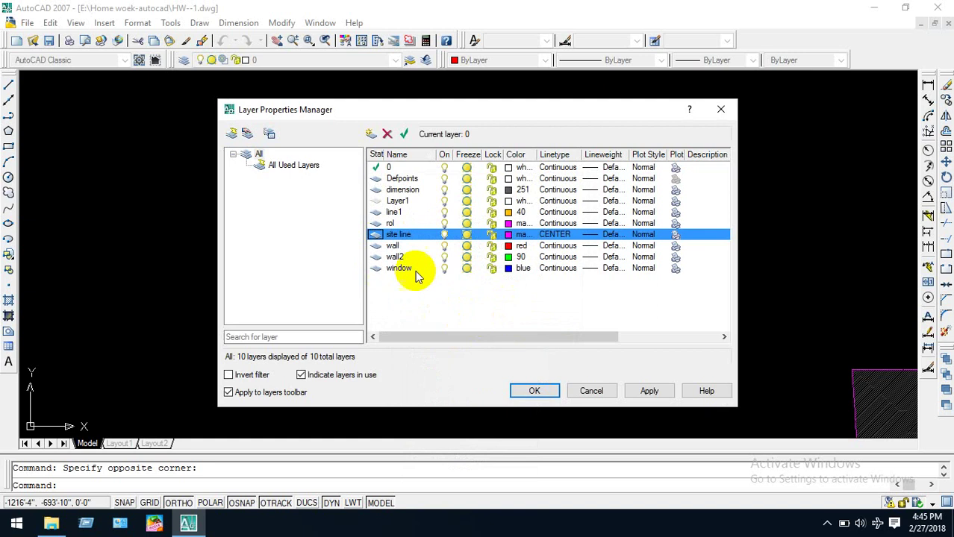
pyautogui.click(648, 396)
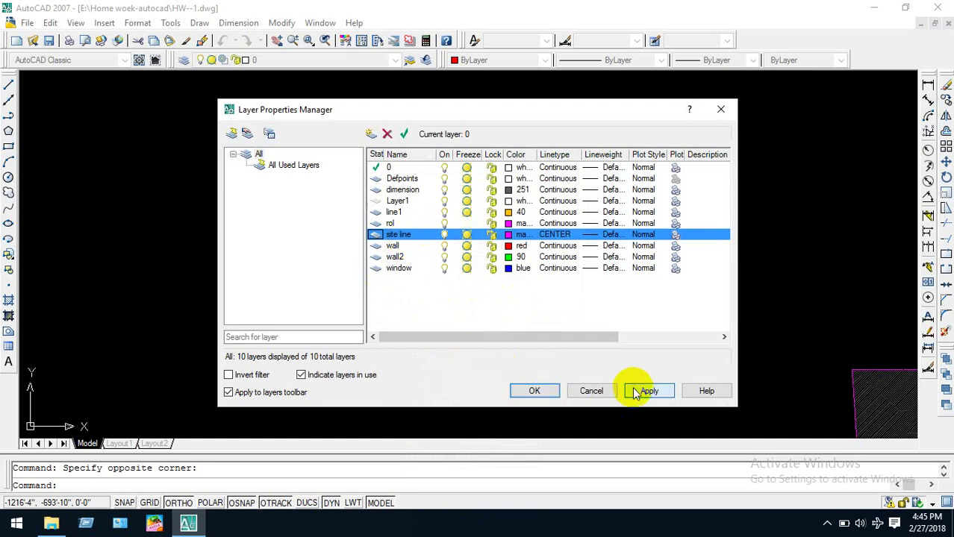
pyautogui.click(535, 391)
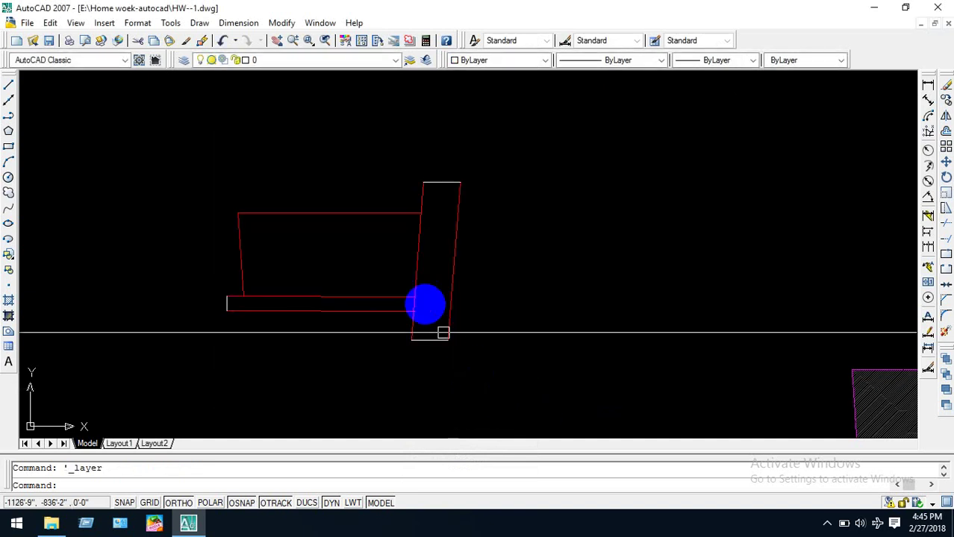
# Set the site line layer's linetype to CENTER and apply the change.
pyautogui.click(262, 63)
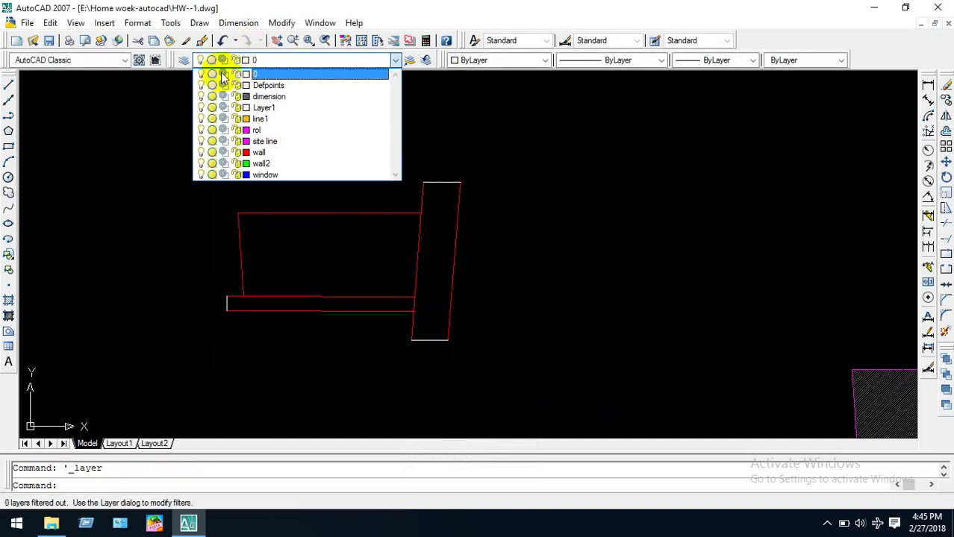
pyautogui.click(190, 67)
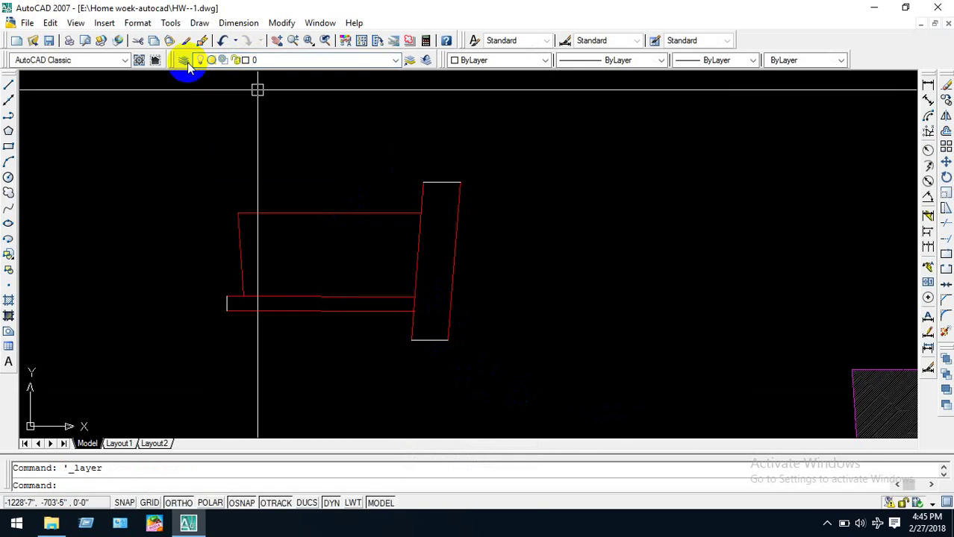
pyautogui.click(185, 63)
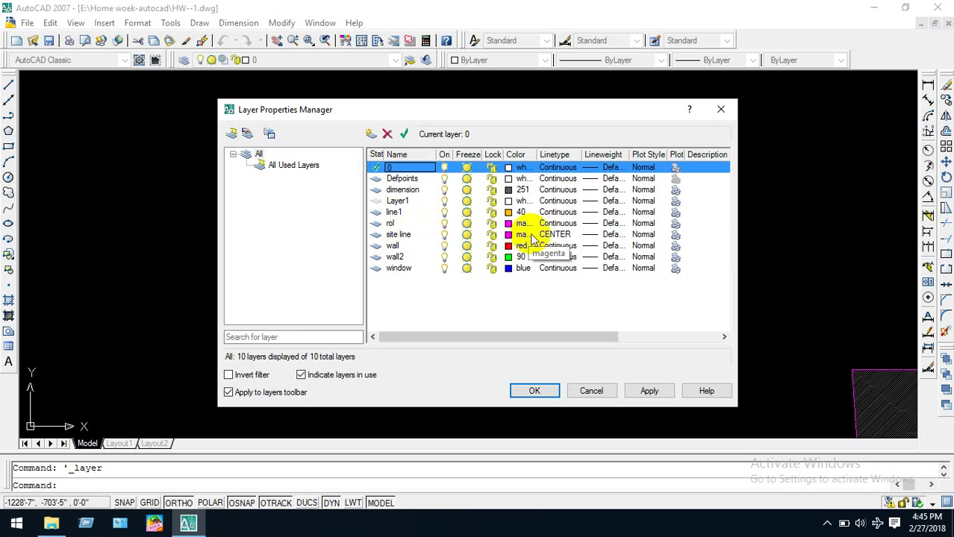
pyautogui.click(559, 234)
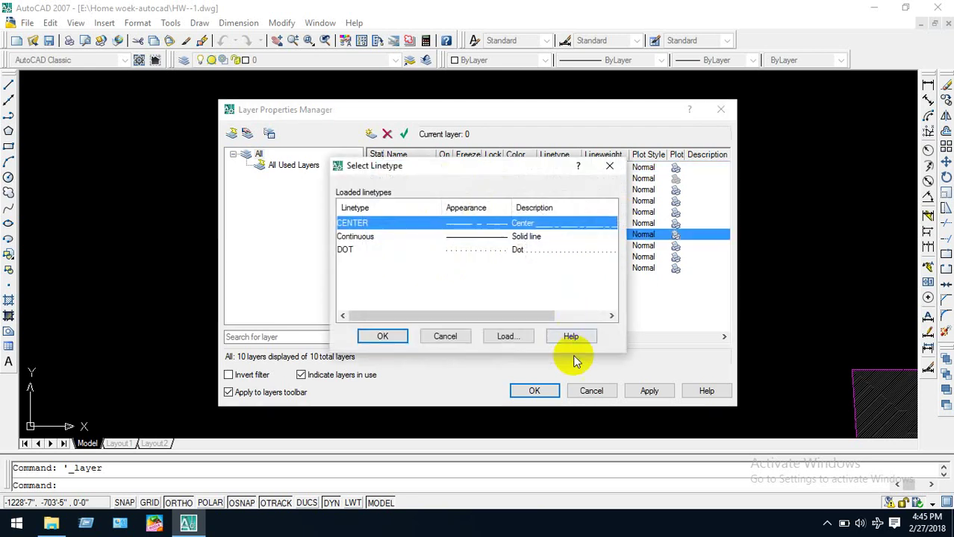
pyautogui.click(382, 337)
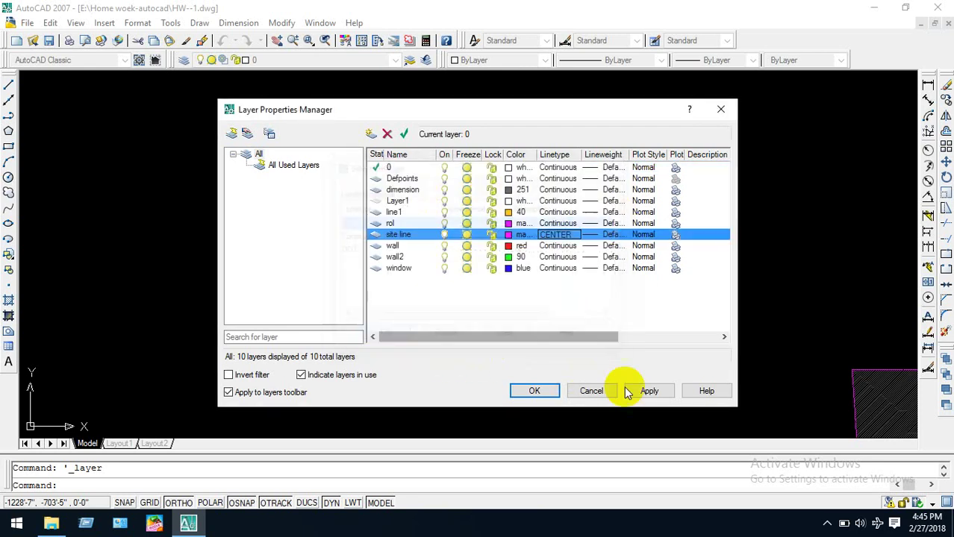
pyautogui.click(647, 391)
pyautogui.click(535, 388)
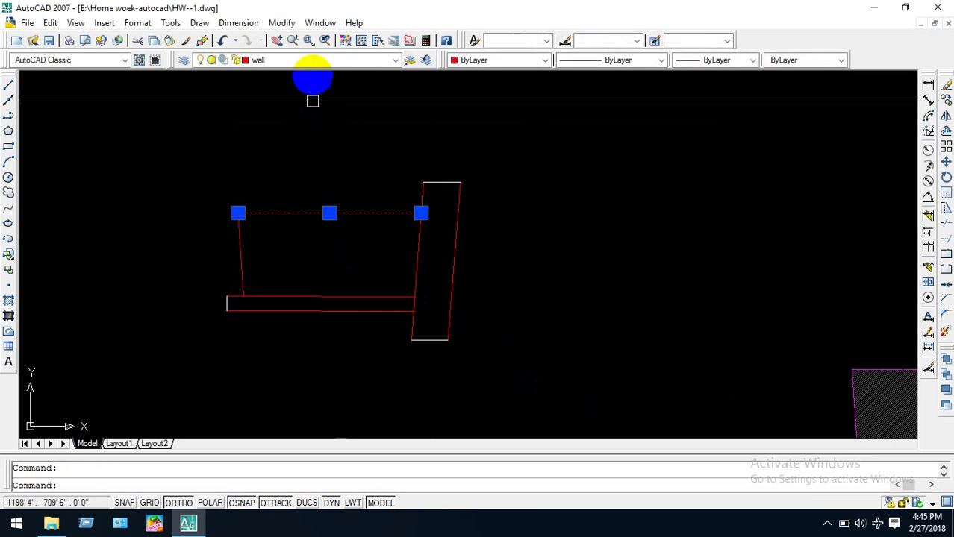
# Move the top edge onto the site line layer and zoom in to check its magenta centre line.
pyautogui.click(313, 59)
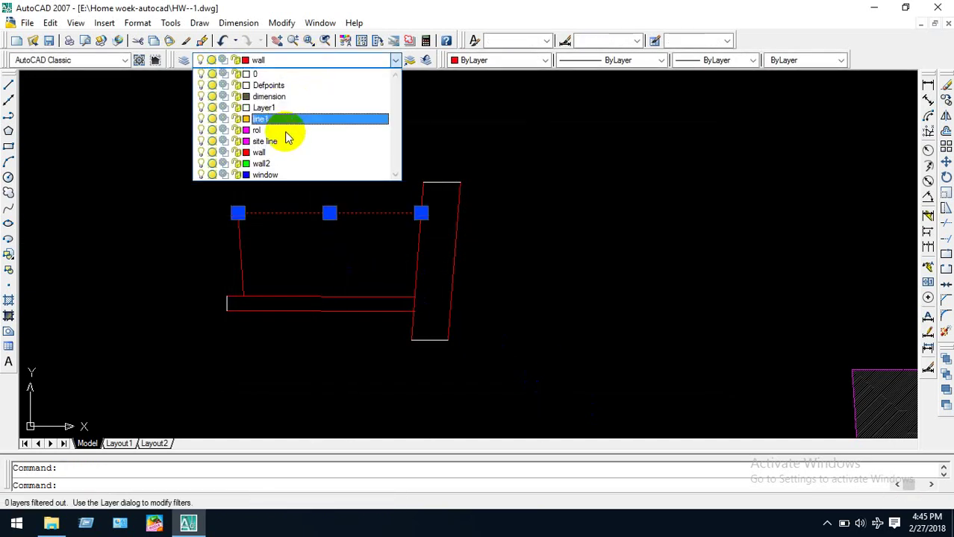
pyautogui.click(287, 142)
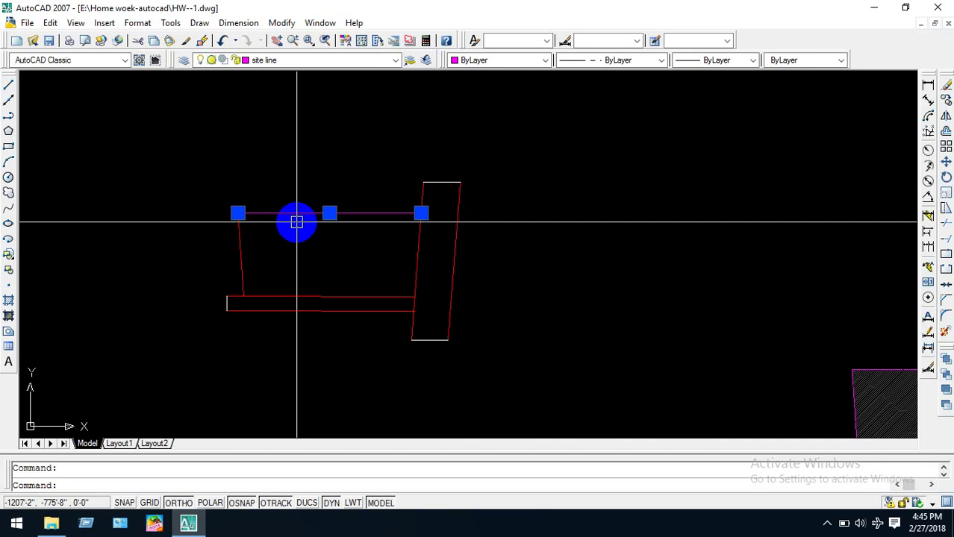
pyautogui.scroll(8, 296, 222)
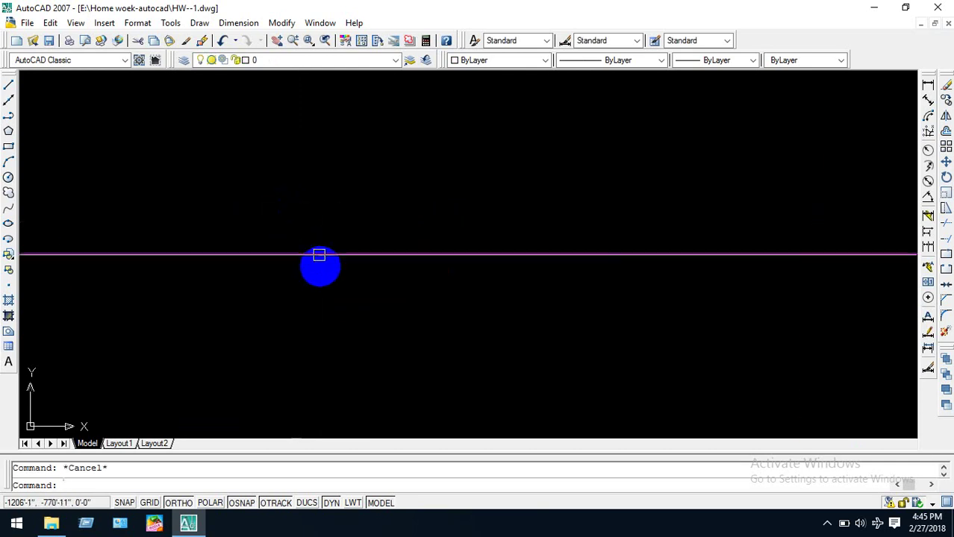
pyautogui.scroll(-2, 322, 123)
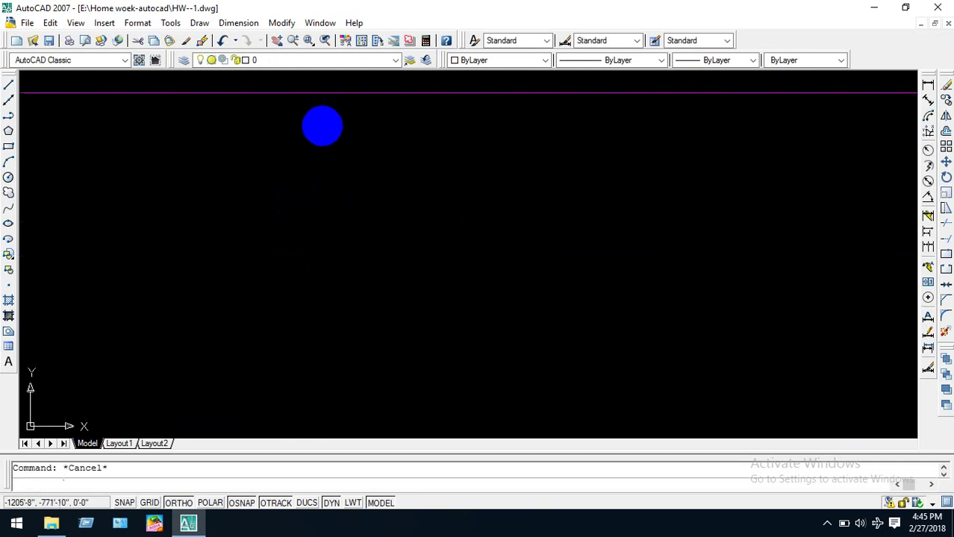
pyautogui.moveTo(330, 108); pyautogui.dragTo(345, 158, button='middle')
pyautogui.scroll(-5, 344, 158)
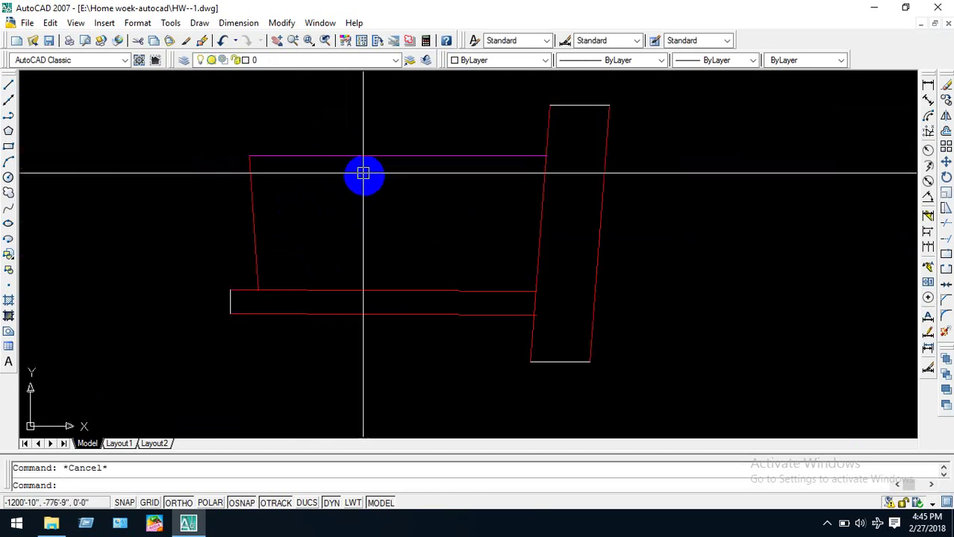
pyautogui.scroll(3, 386, 157)
pyautogui.scroll(1, 385, 158)
pyautogui.scroll(-4, 385, 158)
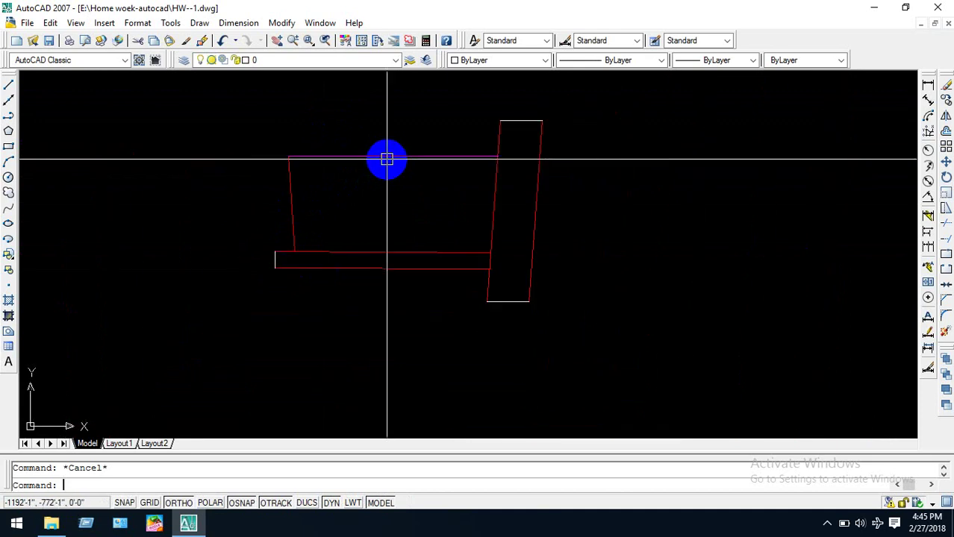
pyautogui.moveTo(392, 155); pyautogui.dragTo(389, 139, button='middle')
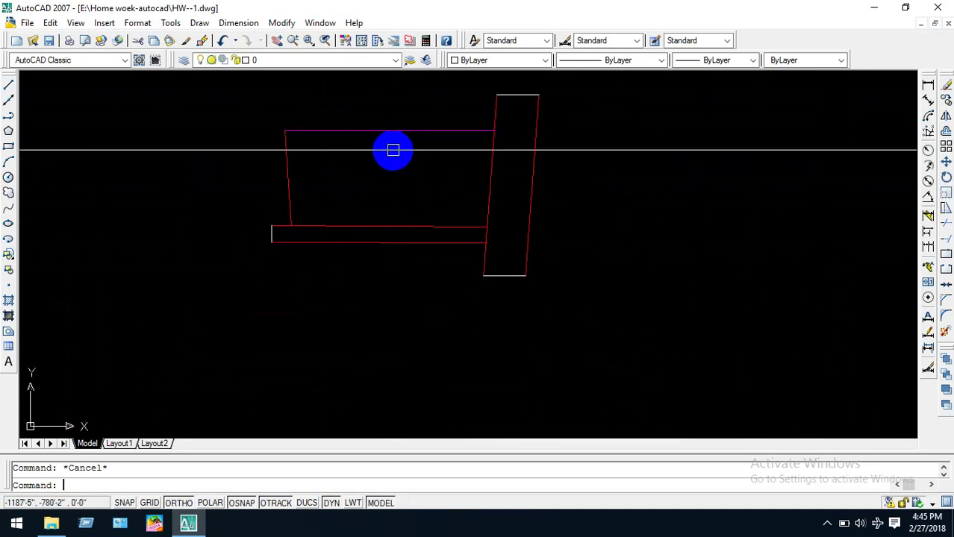
pyautogui.click(323, 61)
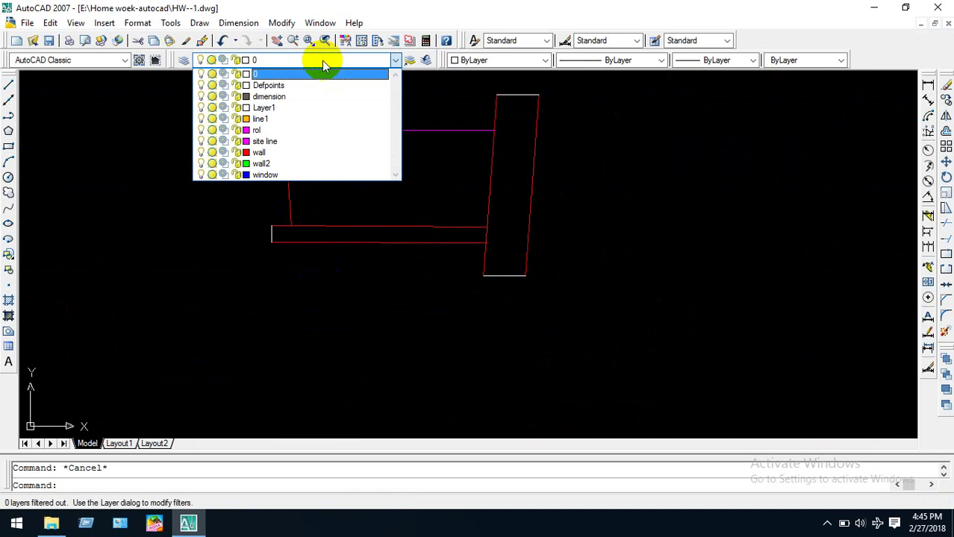
pyautogui.click(458, 94)
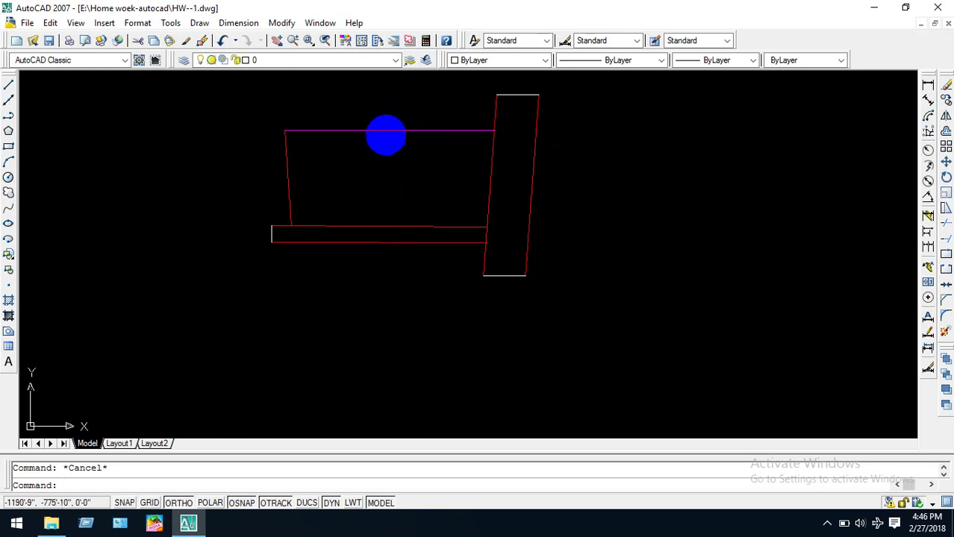
pyautogui.scroll(5, 387, 123)
pyautogui.scroll(4, 387, 123)
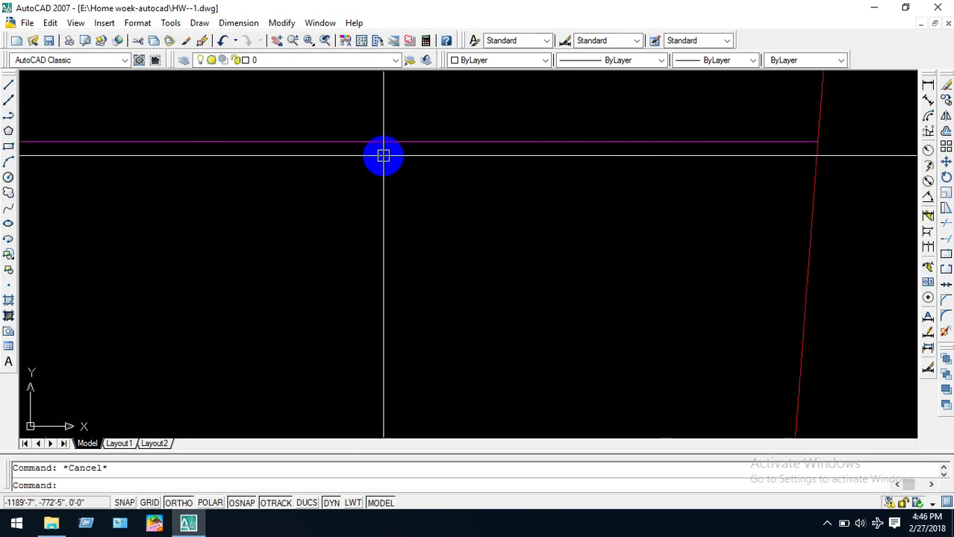
pyautogui.scroll(3, 377, 111)
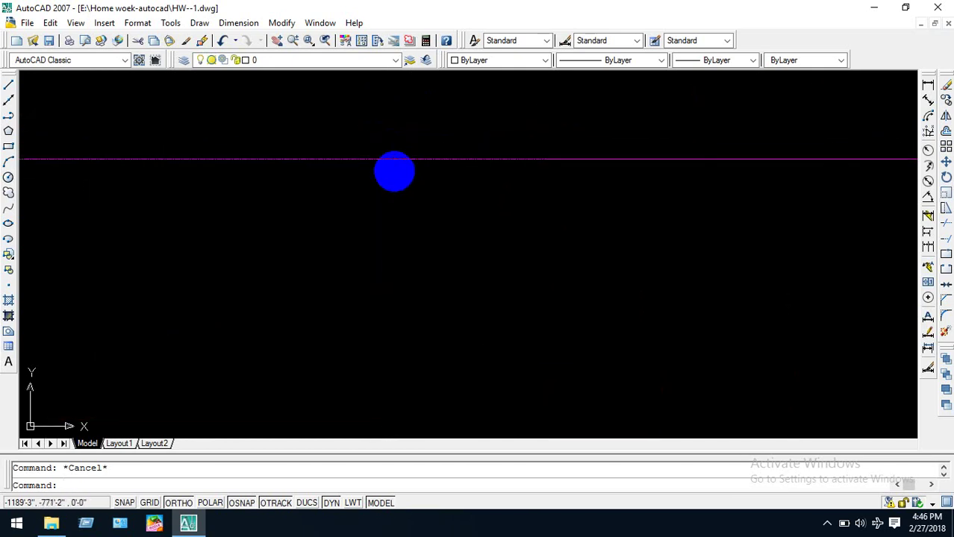
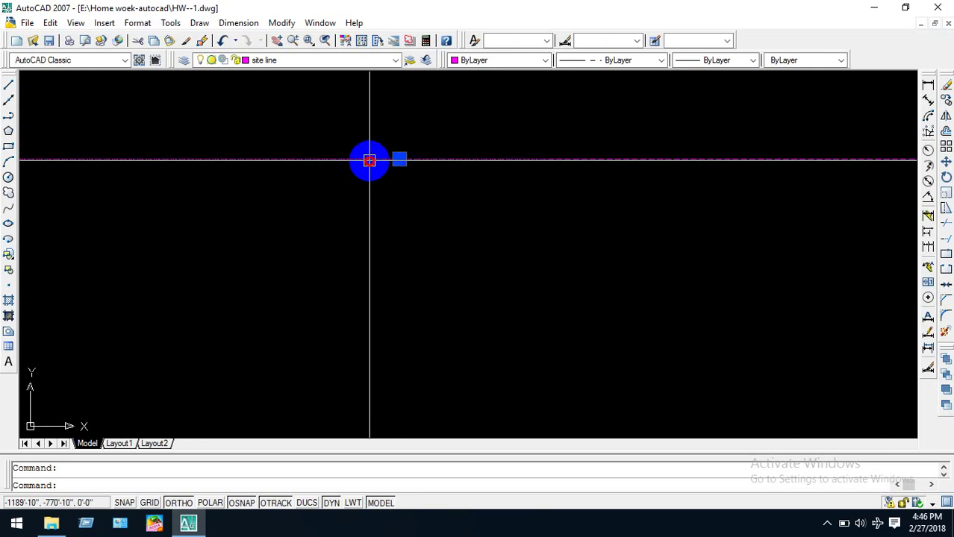
# Set the magenta site line's linetype scale to 20.
pyautogui.hotkey('ctrl', '1')
pyautogui.click(103, 140)
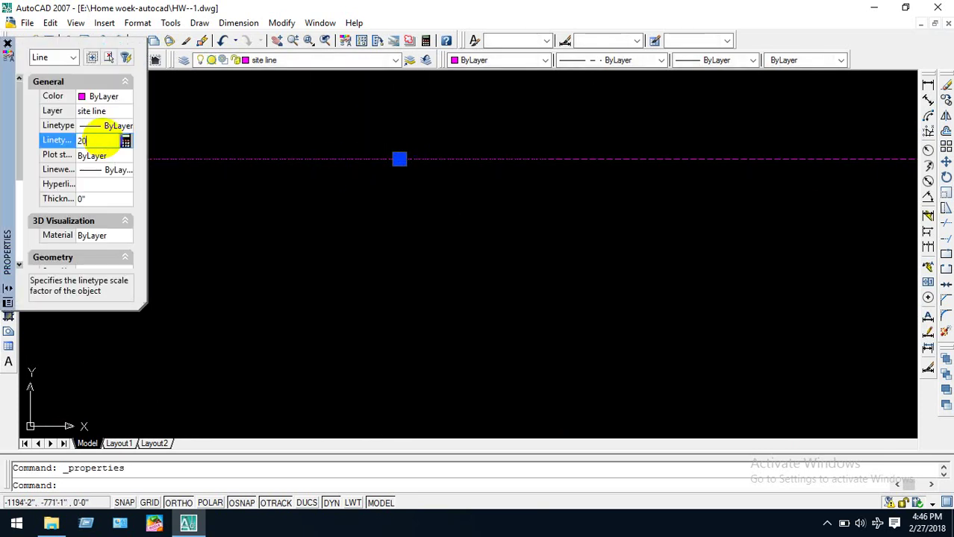
pyautogui.click(128, 154)
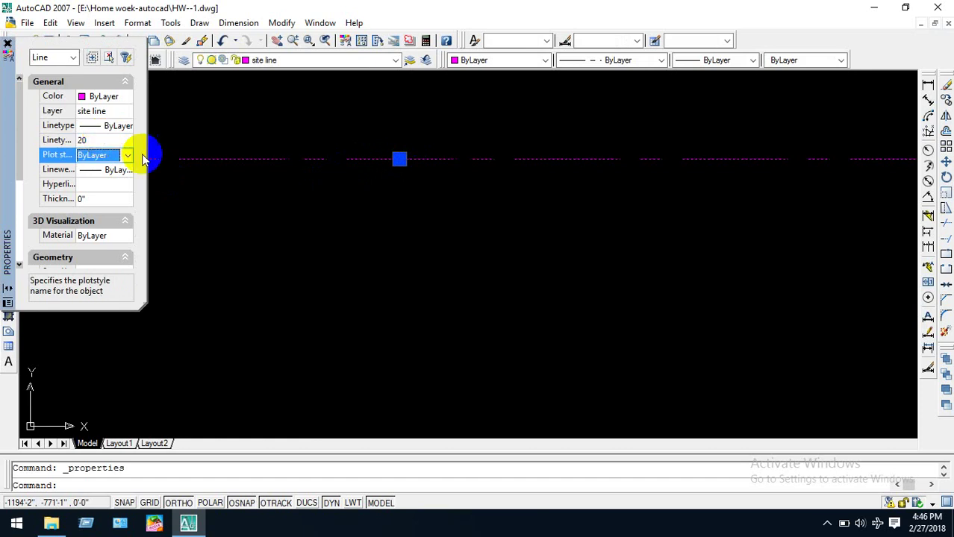
pyautogui.press('Escape')
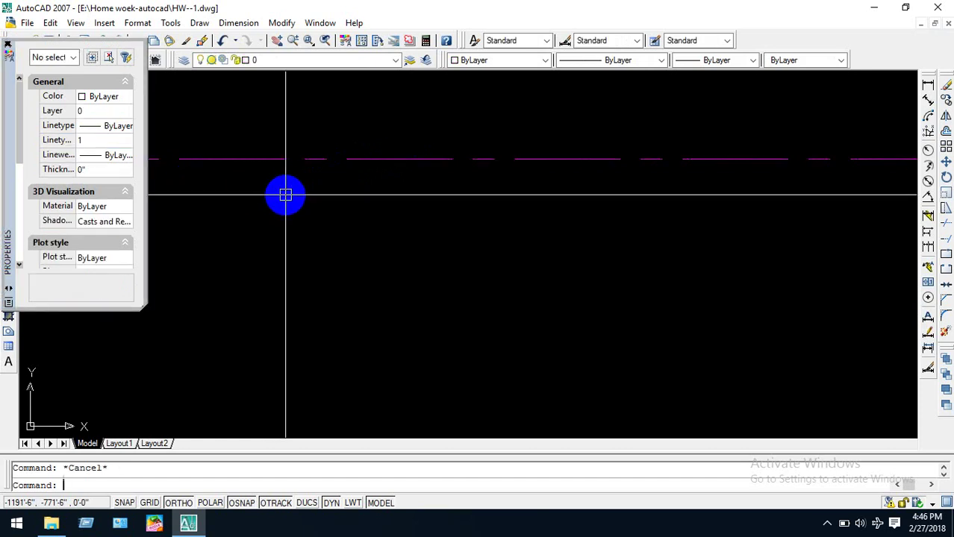
pyautogui.click(8, 48)
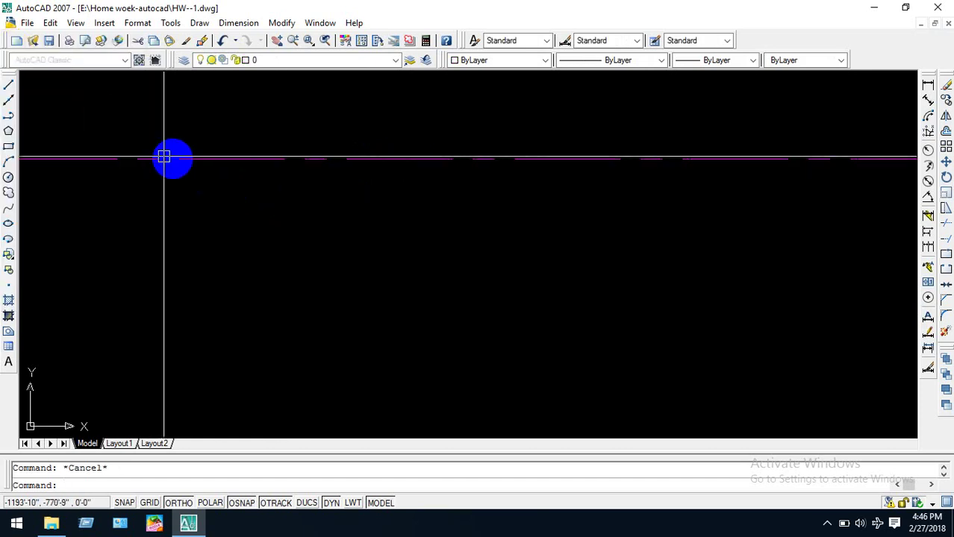
# Match the plot's left edge and the lower road's top edge to the site line's properties.
pyautogui.scroll(-10, 172, 157)
pyautogui.moveTo(226, 239); pyautogui.dragTo(293, 200, button='middle')
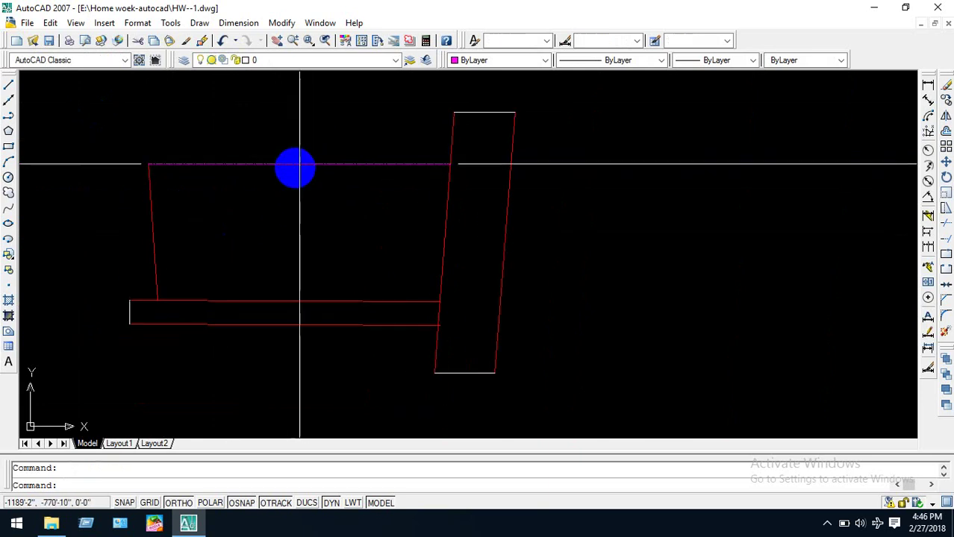
pyautogui.click(294, 164)
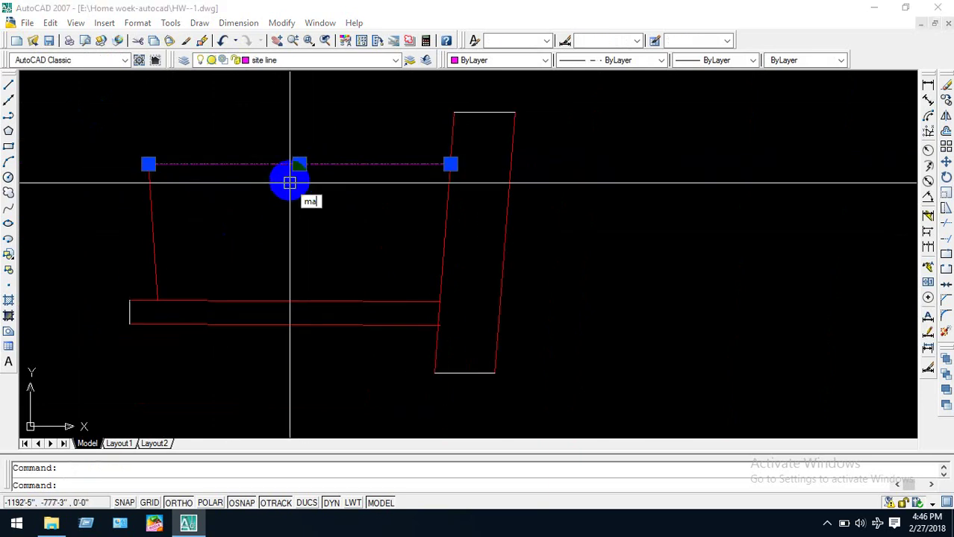
pyautogui.press('Return')
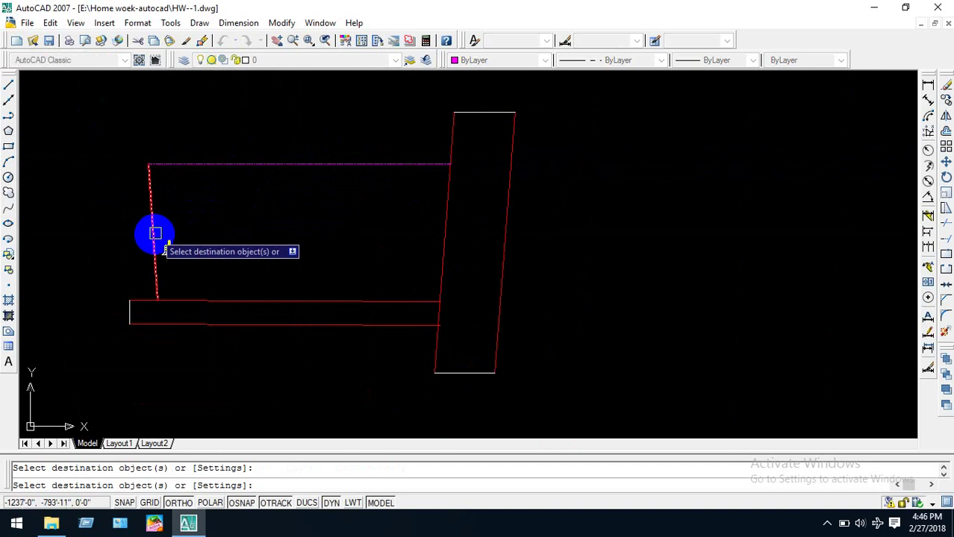
pyautogui.click(155, 233)
pyautogui.click(209, 300)
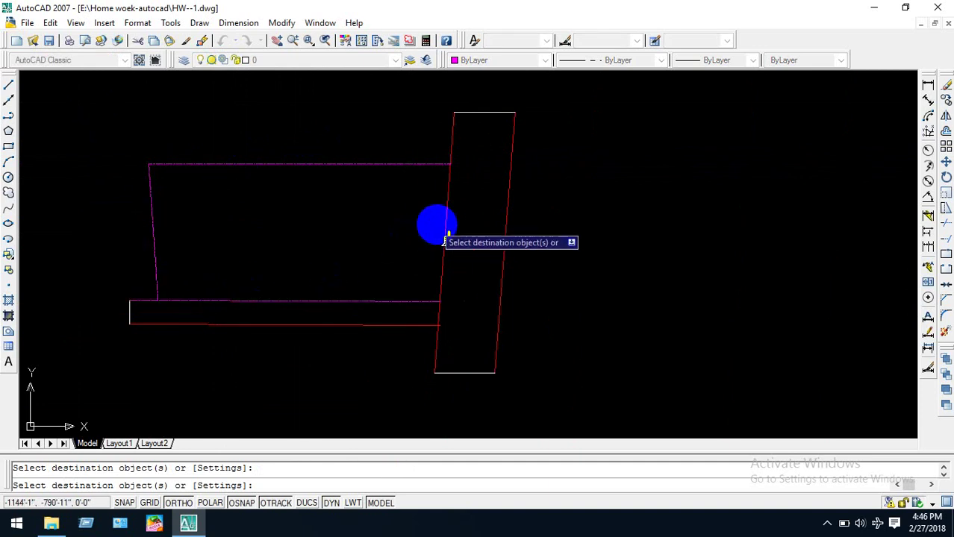
pyautogui.press('Escape')
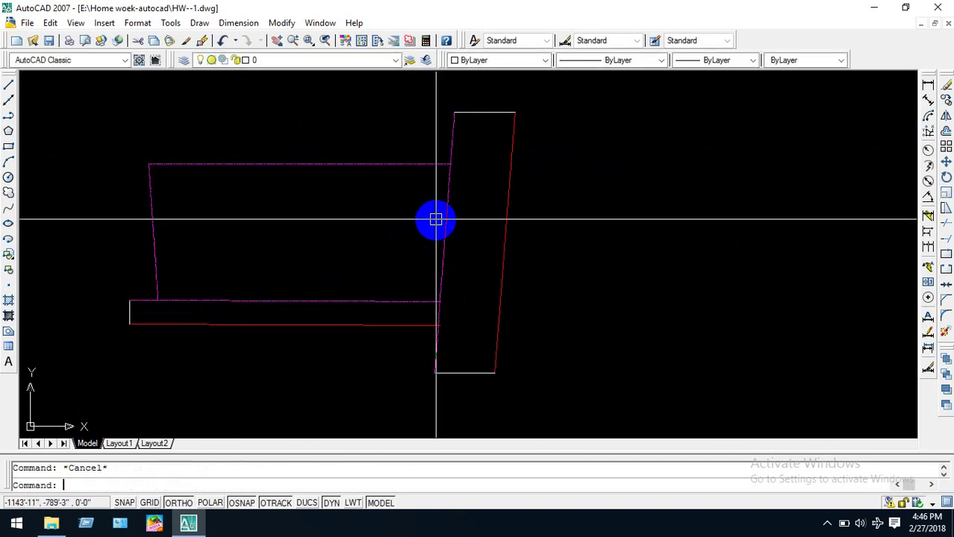
pyautogui.write('ma')
pyautogui.press('Return')
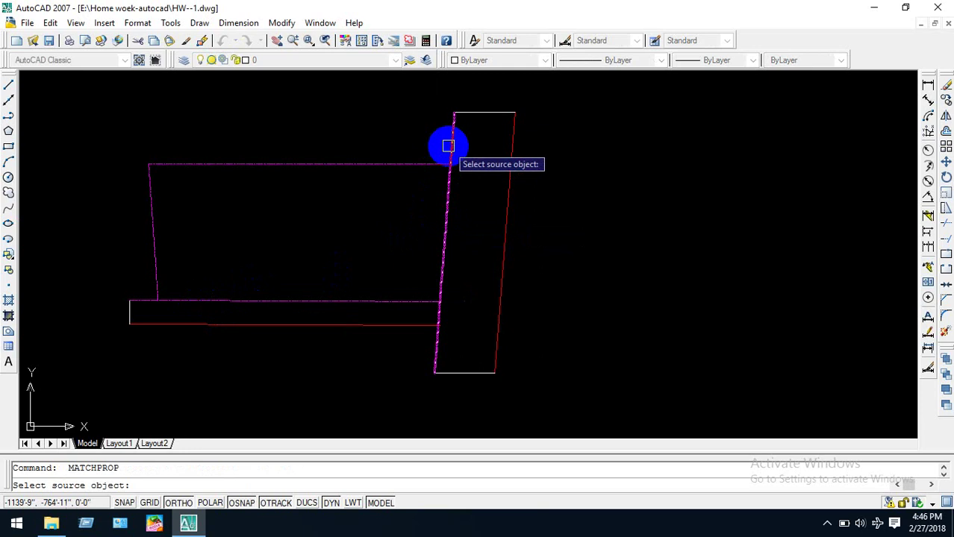
pyautogui.click(473, 137)
pyautogui.click(440, 146)
pyautogui.press('Escape')
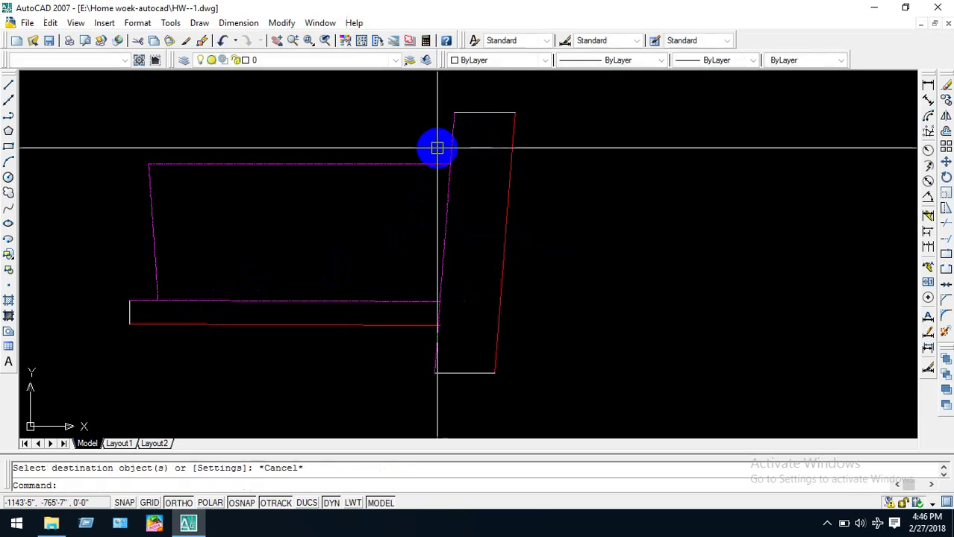
# Trim the stray piece of the lower road's top line and its extra right-edge segment.
pyautogui.write('tr')
pyautogui.press('Return')
pyautogui.press('Return')
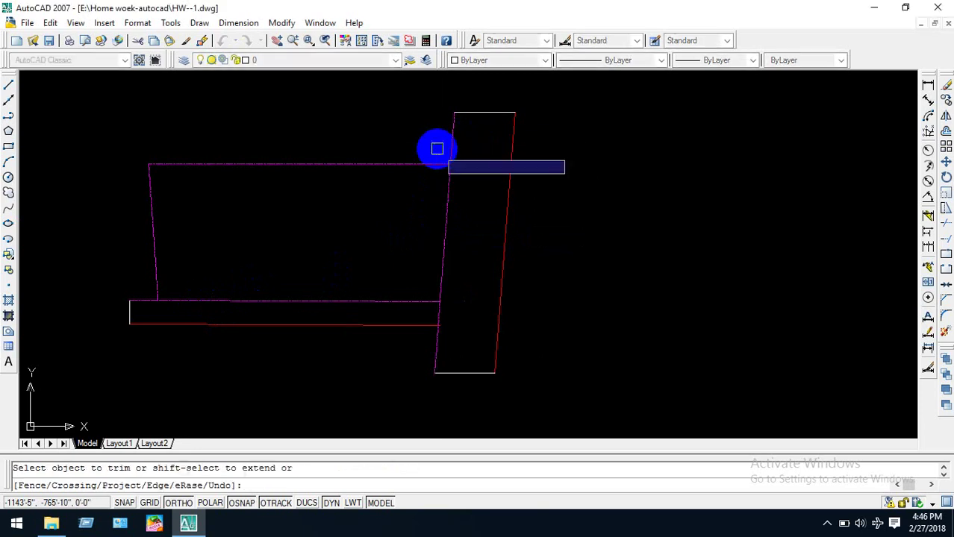
pyautogui.click(148, 301)
pyautogui.click(435, 350)
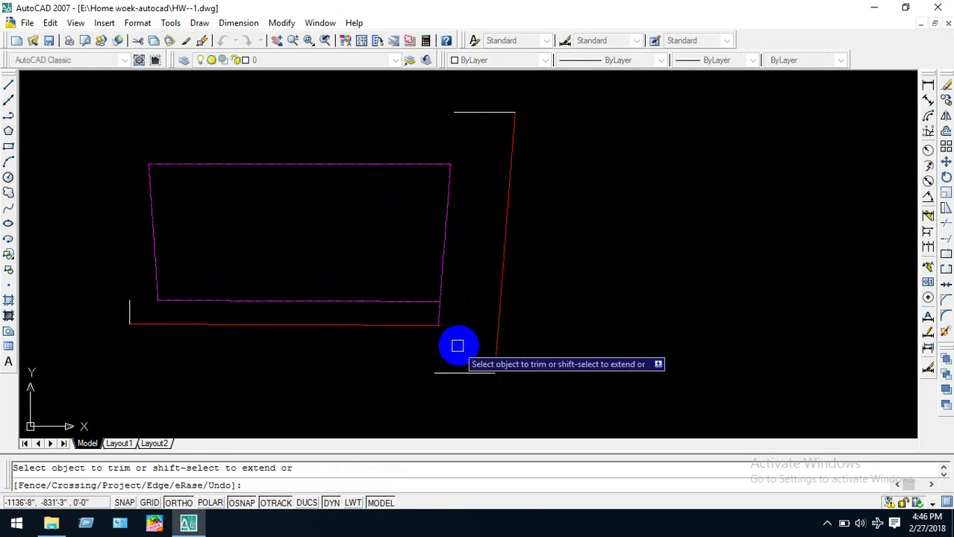
pyautogui.press('Escape')
# Draw a line from the boundary corner up to the tall road's top corner.
pyautogui.write('kl')
pyautogui.press('Return')
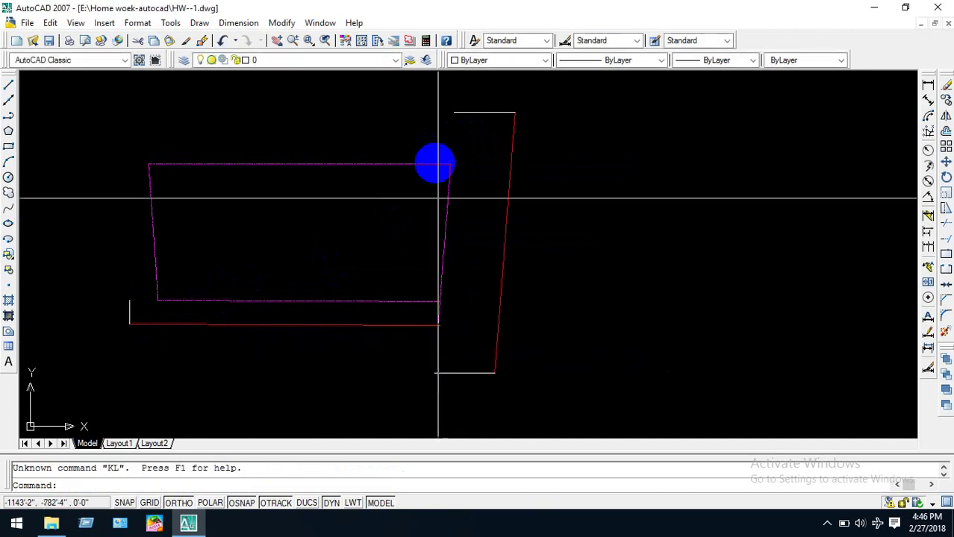
pyautogui.scroll(5, 453, 118)
pyautogui.scroll(-4, 453, 118)
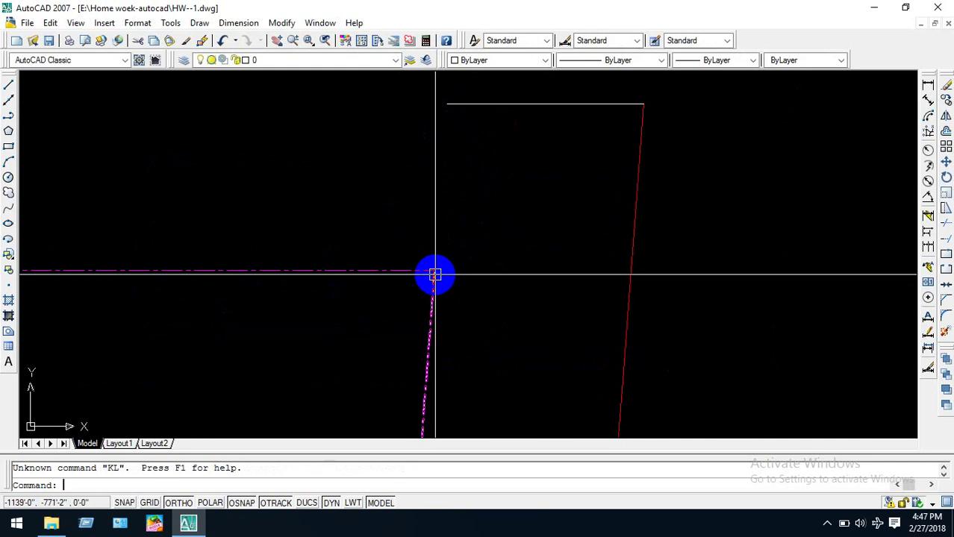
pyautogui.press('Escape')
pyautogui.write('l')
pyautogui.press('Return')
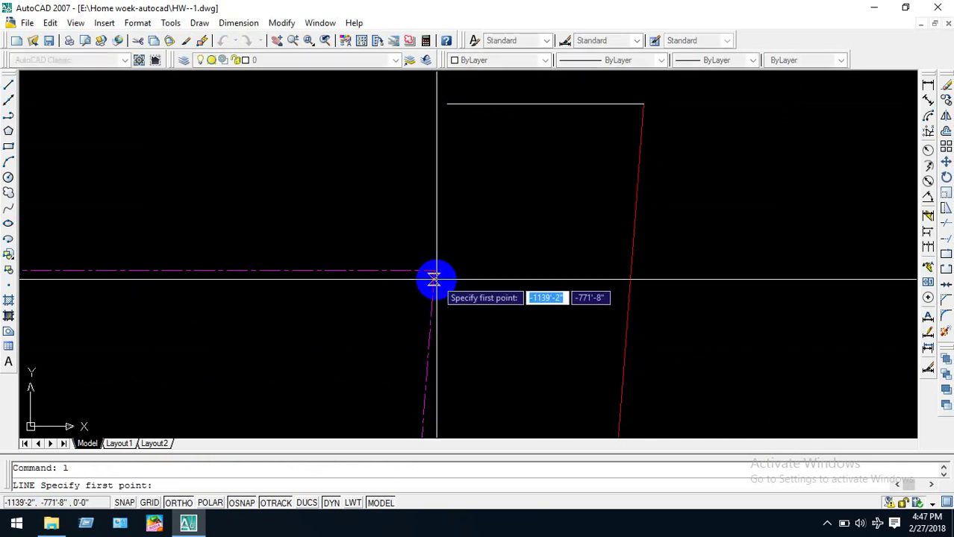
pyautogui.click(434, 270)
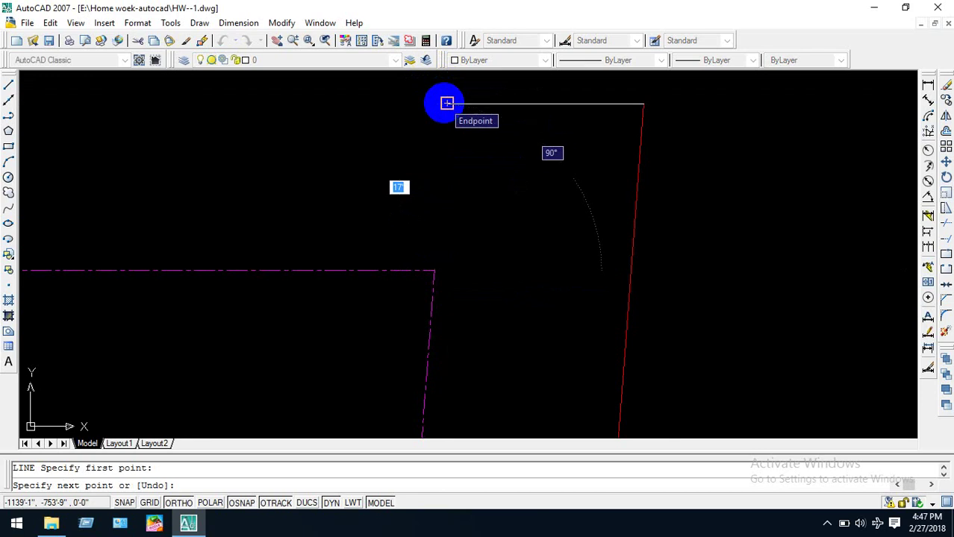
pyautogui.click(447, 103)
pyautogui.press('Escape')
pyautogui.scroll(-10, 481, 266)
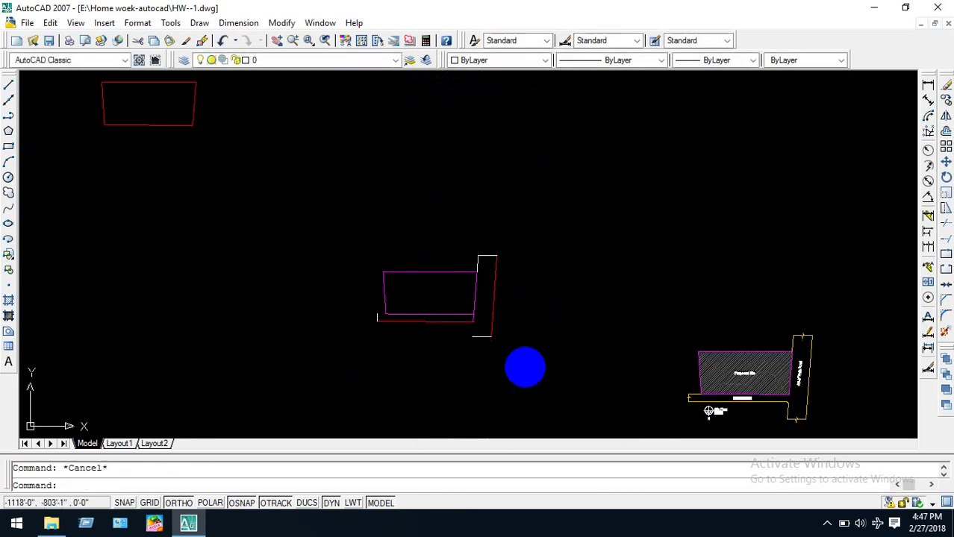
pyautogui.scroll(6, 472, 349)
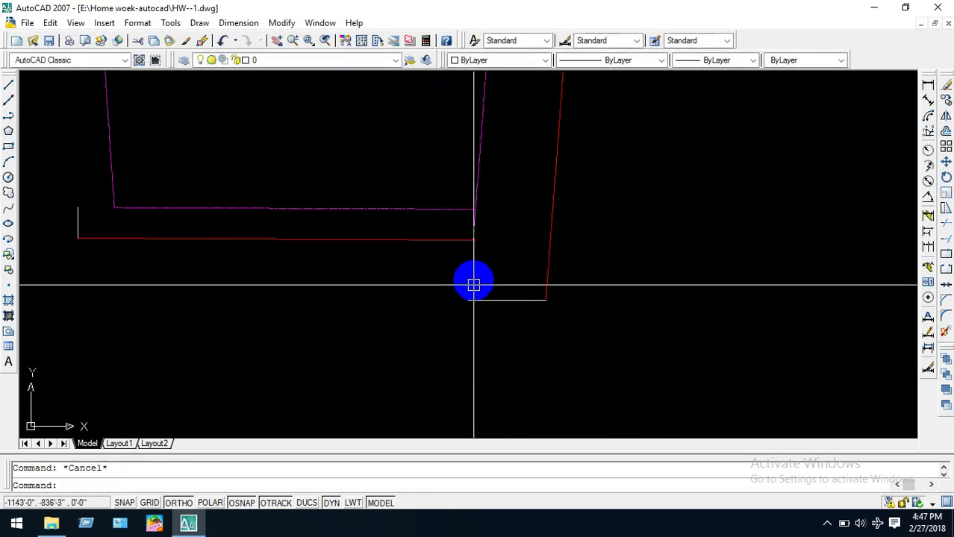
# Draw a line from the lower road's edge to the tall road's bottom corner.
pyautogui.write('l')
pyautogui.press('Return')
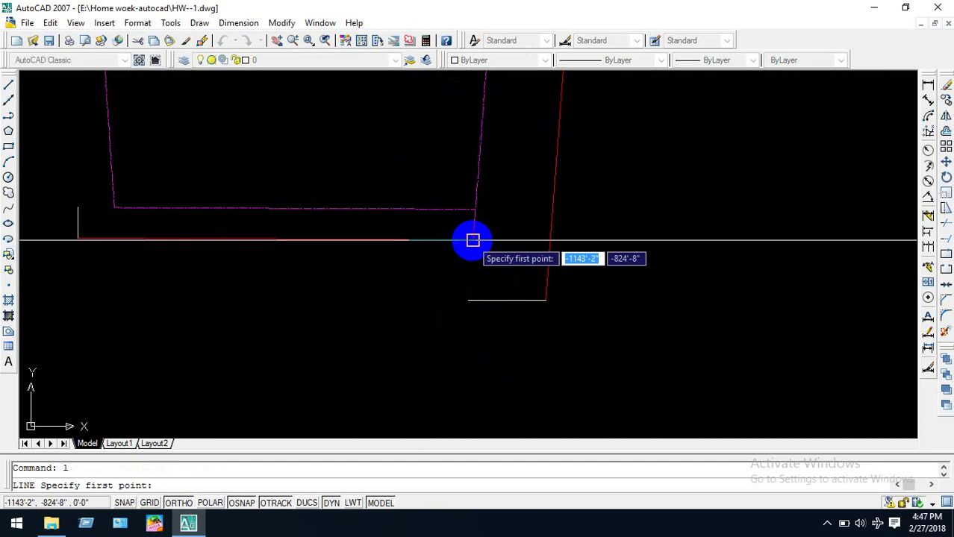
pyautogui.click(472, 240)
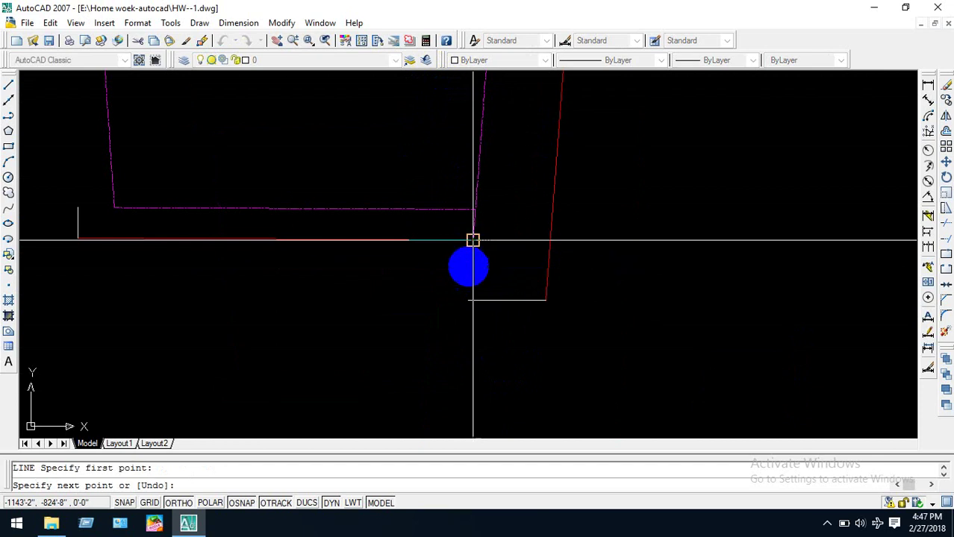
pyautogui.click(468, 300)
pyautogui.press('Escape')
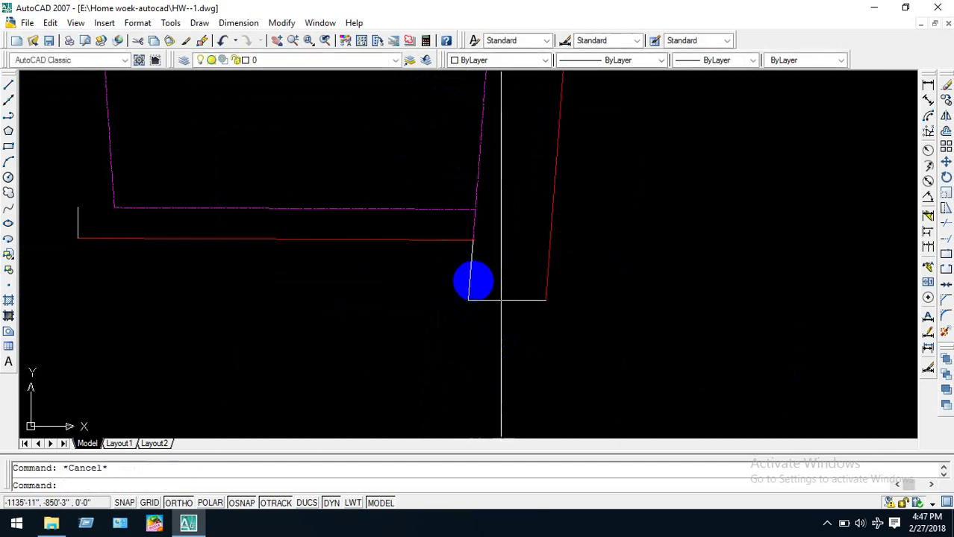
pyautogui.scroll(4, 469, 244)
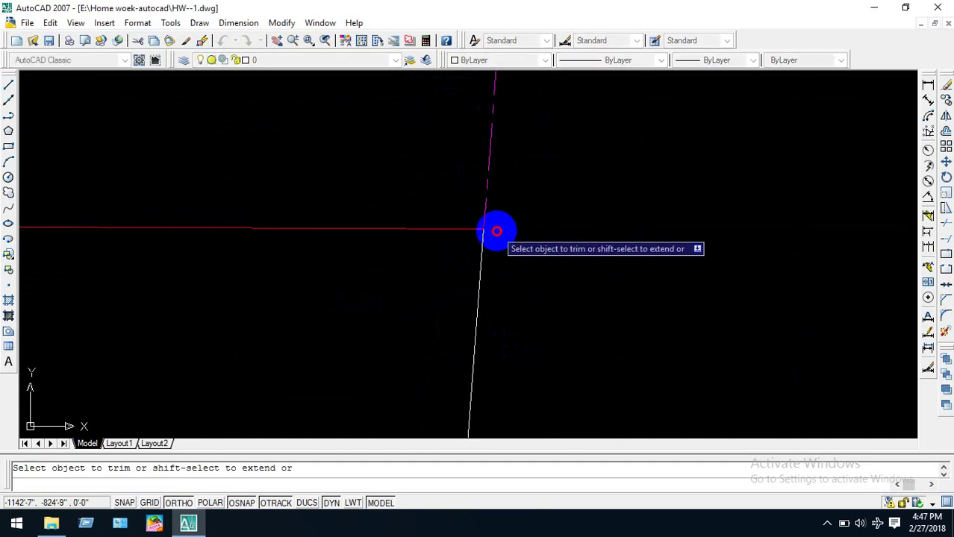
pyautogui.scroll(-2, 496, 229)
pyautogui.press('Escape')
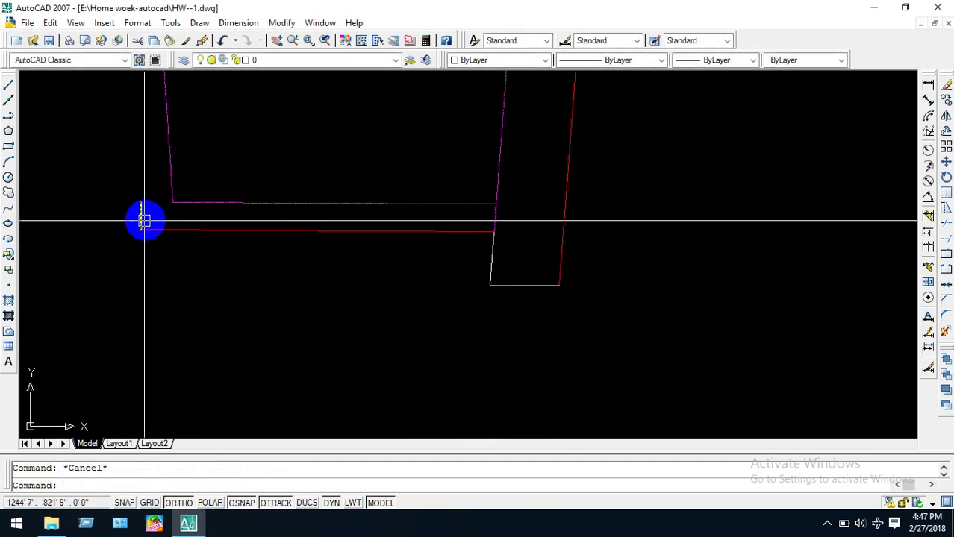
pyautogui.press('space')
pyautogui.press('Escape')
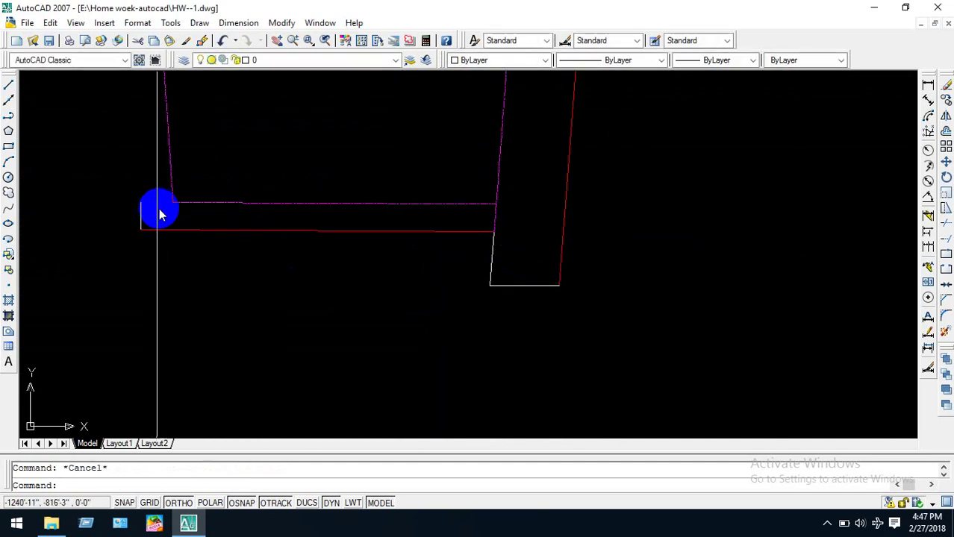
# Close off the lower road's left end with a short line.
pyautogui.write('l')
pyautogui.press('Return')
pyautogui.click(141, 203)
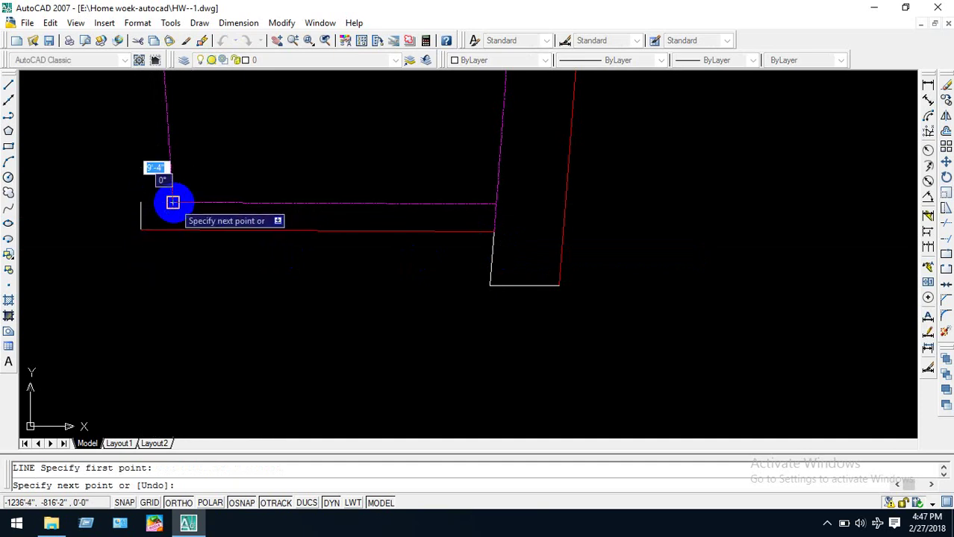
pyautogui.click(172, 202)
pyautogui.press('Escape')
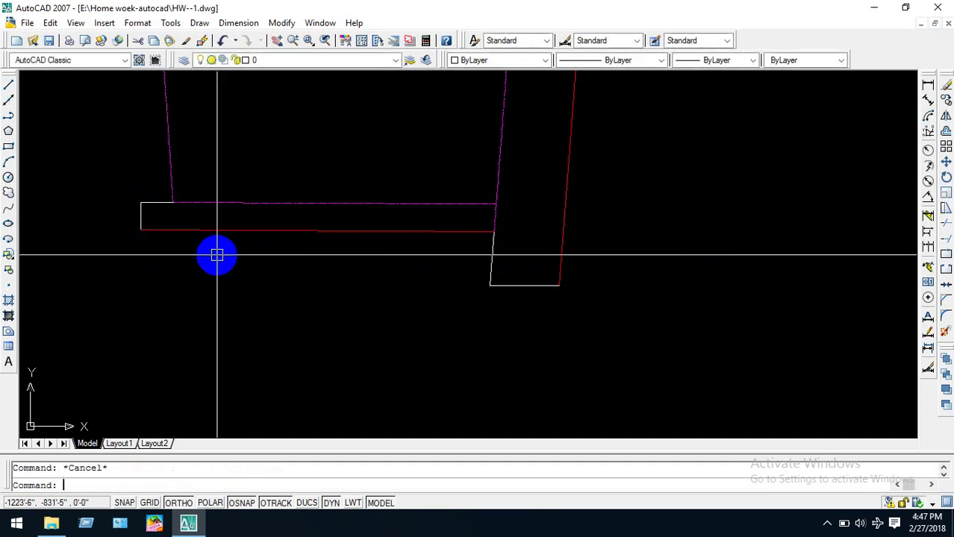
pyautogui.scroll(-3, 217, 255)
pyautogui.scroll(4, 347, 132)
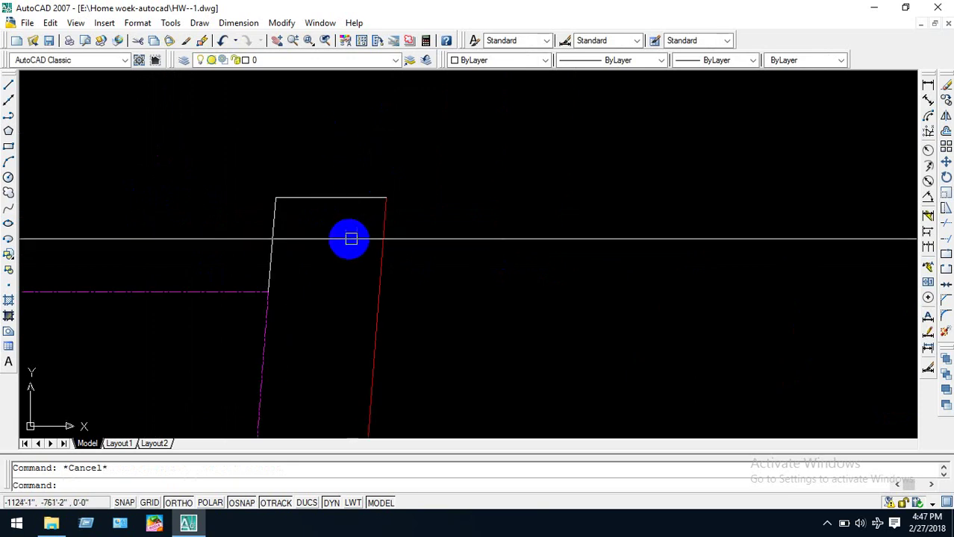
# Draw a three-stroke zigzag above the tall road's top with Ortho off, then undo it.
pyautogui.moveTo(351, 239); pyautogui.dragTo(349, 213, button='middle')
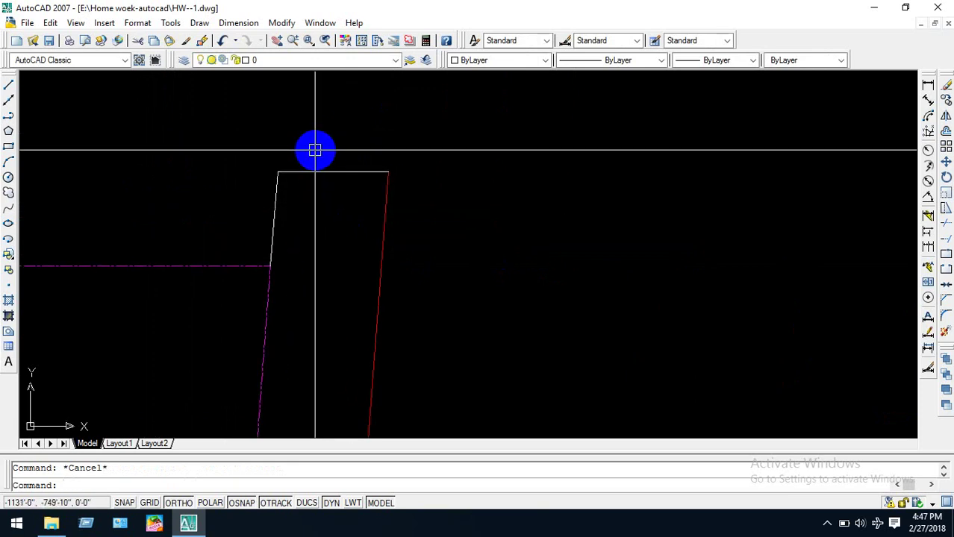
pyautogui.write('l')
pyautogui.press('Return')
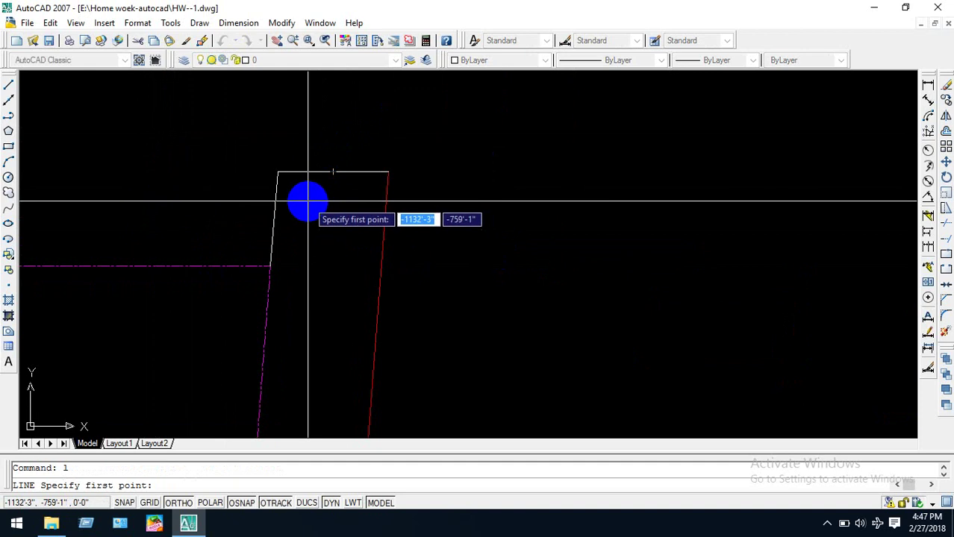
pyautogui.scroll(-5, 319, 207)
pyautogui.scroll(5, 500, 257)
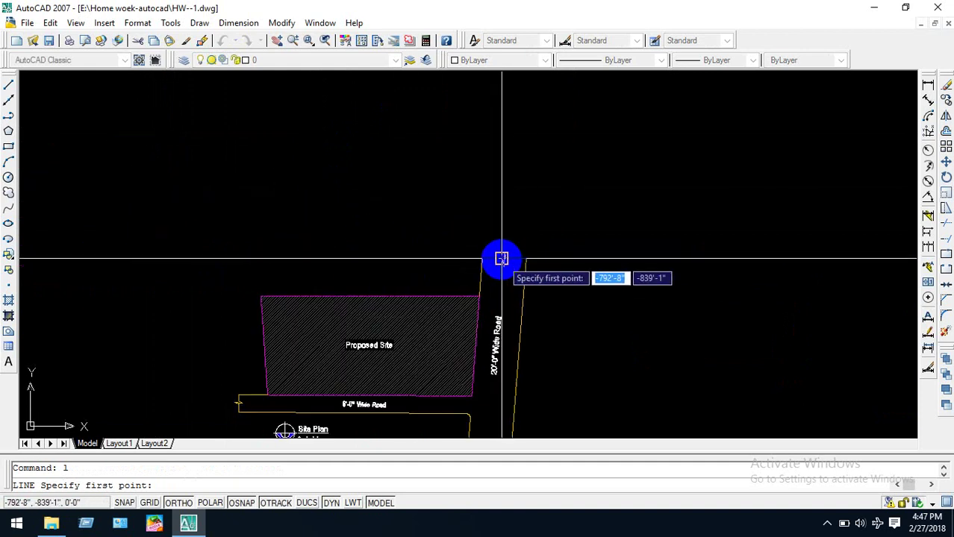
pyautogui.scroll(4, 501, 259)
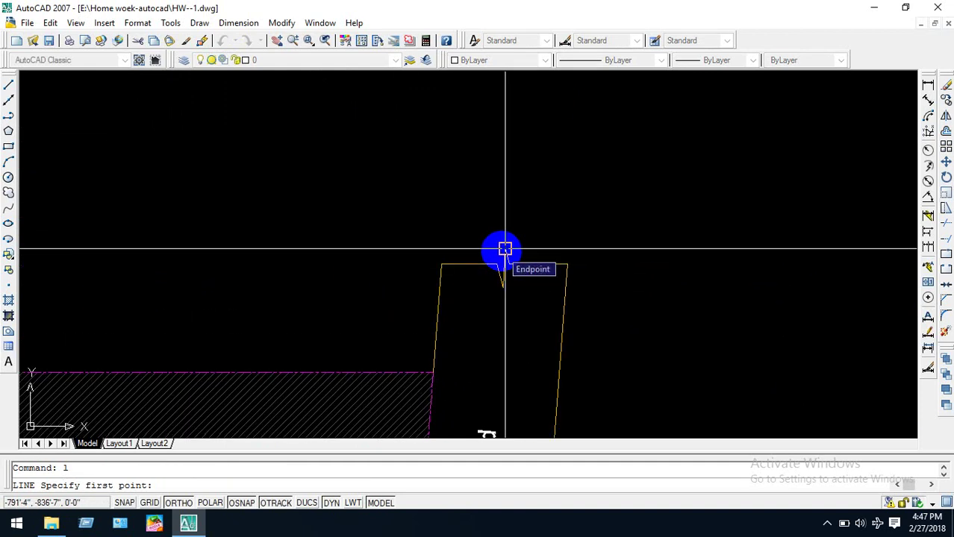
pyautogui.scroll(-5, 505, 249)
pyautogui.scroll(6, 153, 168)
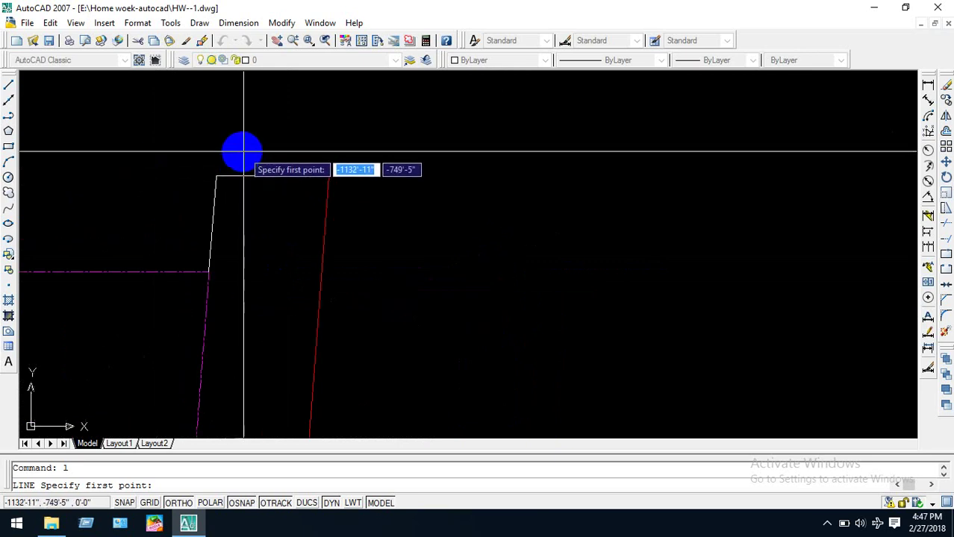
pyautogui.click(243, 152)
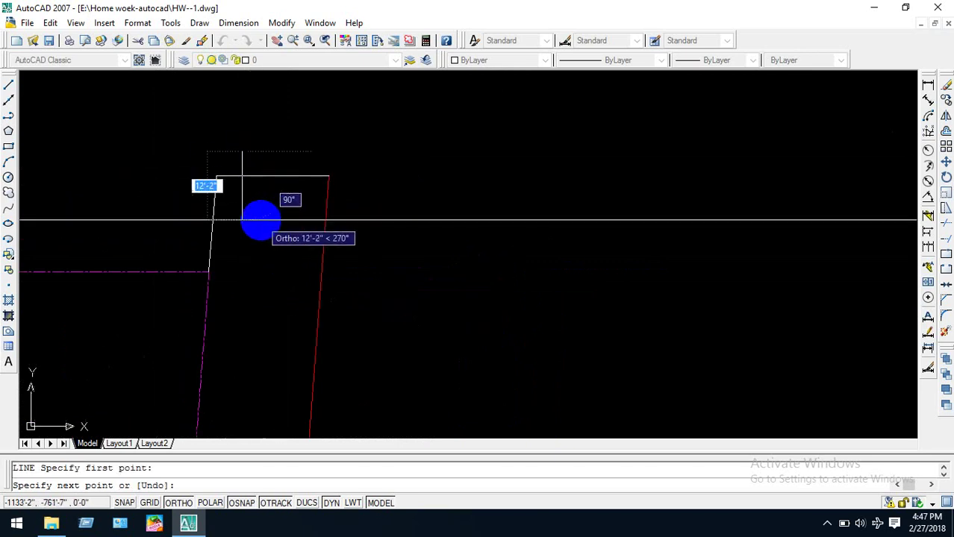
pyautogui.press('F8')
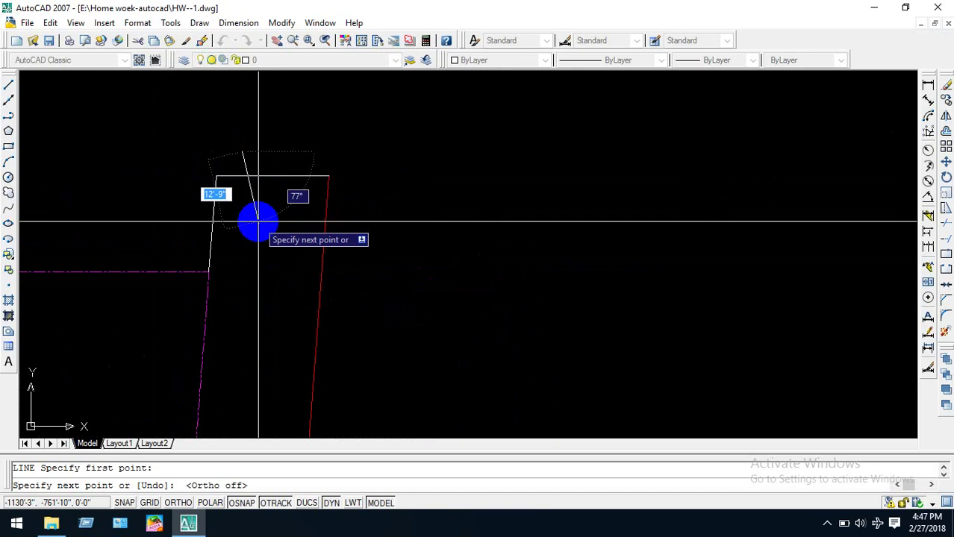
pyautogui.click(258, 221)
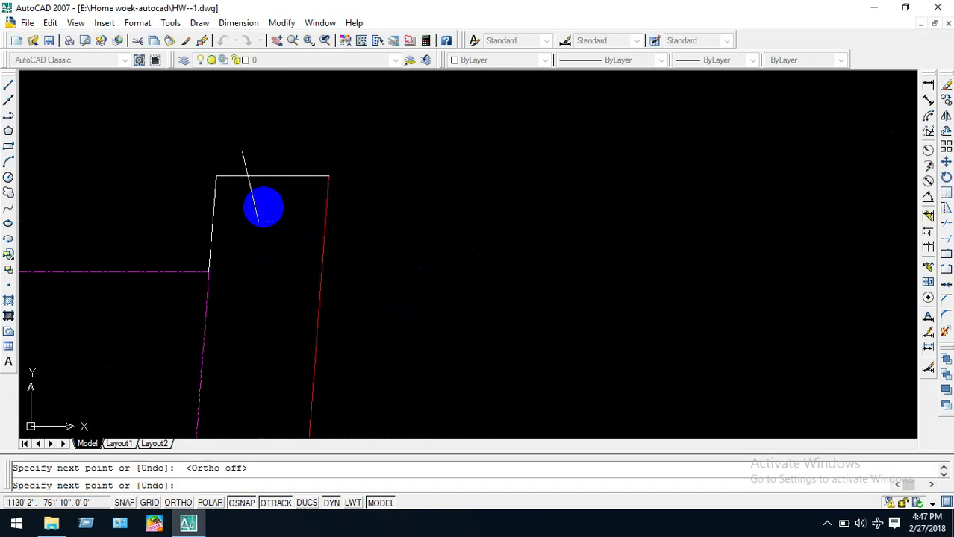
pyautogui.click(261, 149)
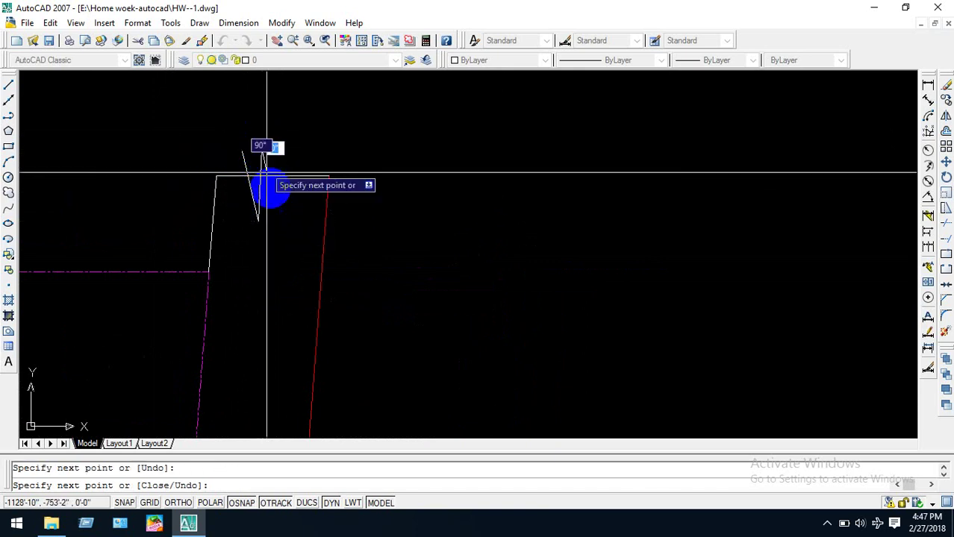
pyautogui.click(280, 219)
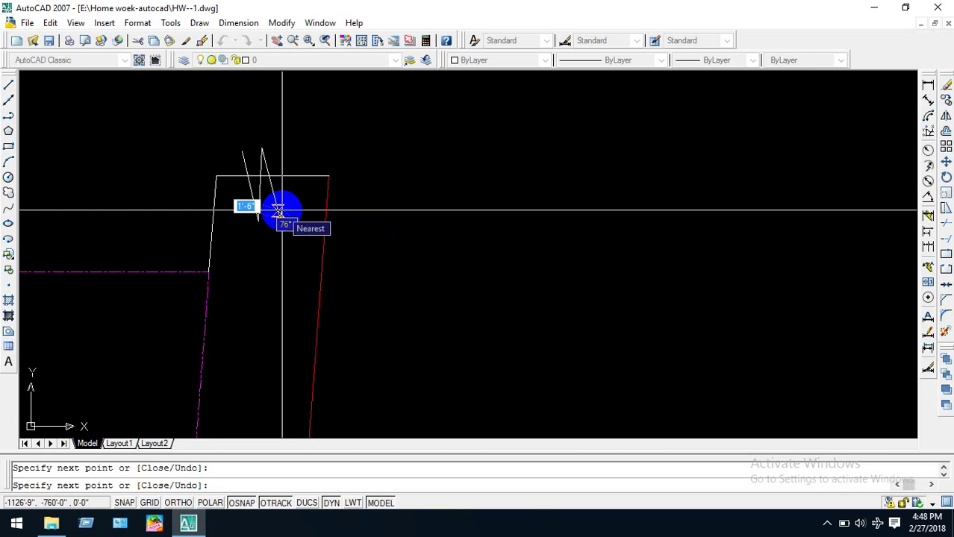
pyautogui.press('Escape')
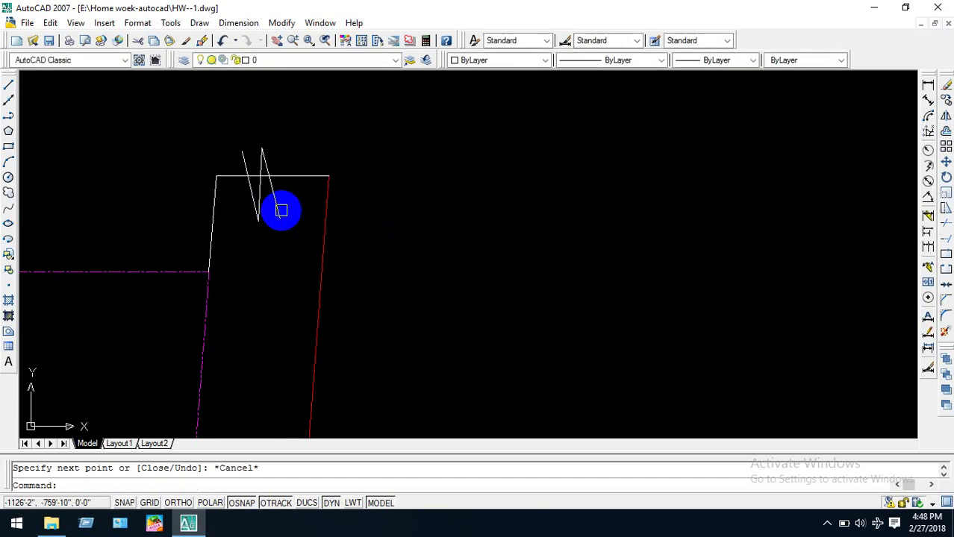
pyautogui.hotkey('ctrl', 'z')
# Redraw the zigzag break line across the tall road's top edge with Ortho off.
pyautogui.scroll(-4, 283, 213)
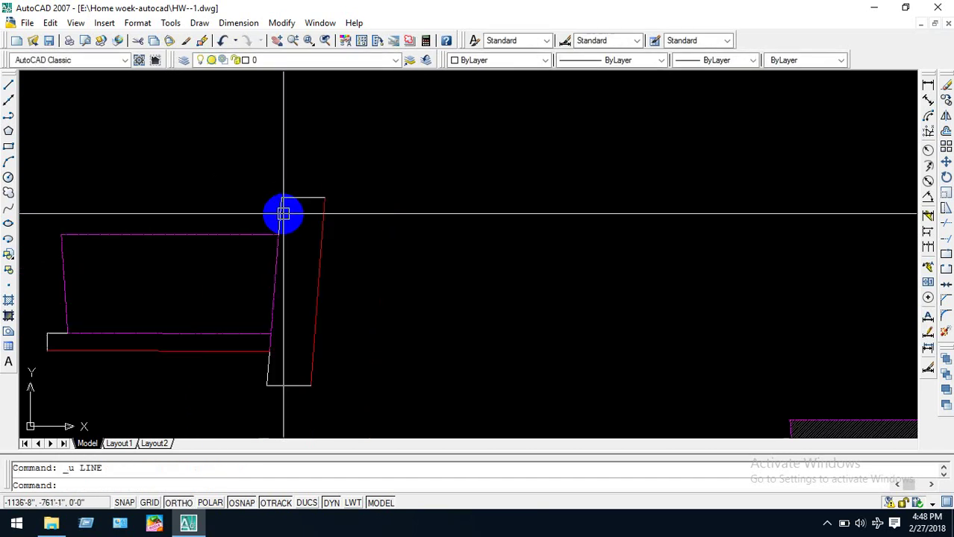
pyautogui.scroll(8, 470, 266)
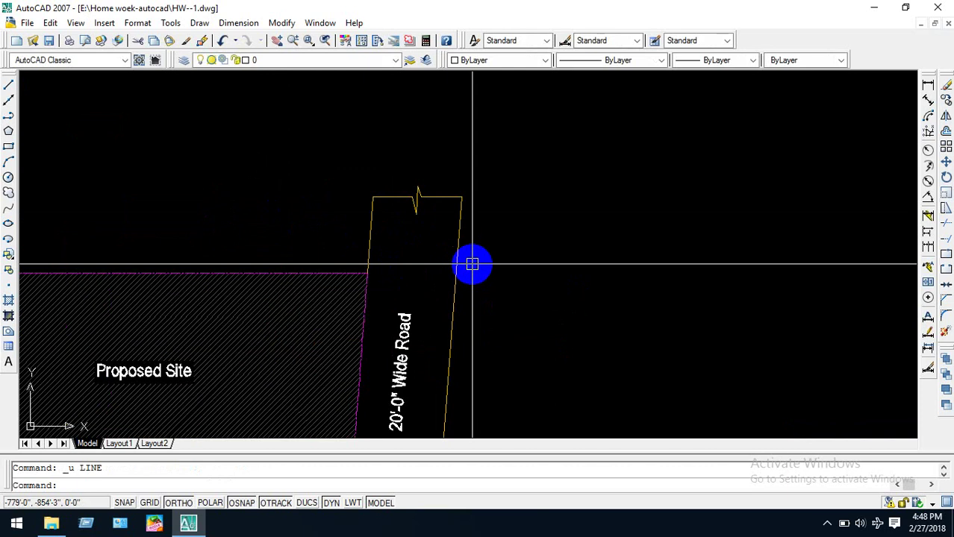
pyautogui.scroll(-5, 470, 264)
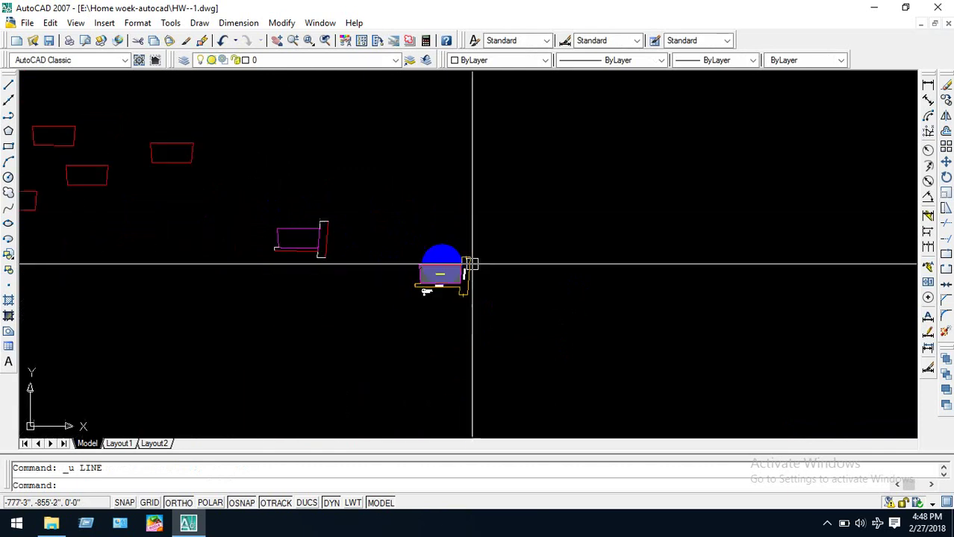
pyautogui.scroll(1, 313, 237)
pyautogui.scroll(5, 320, 237)
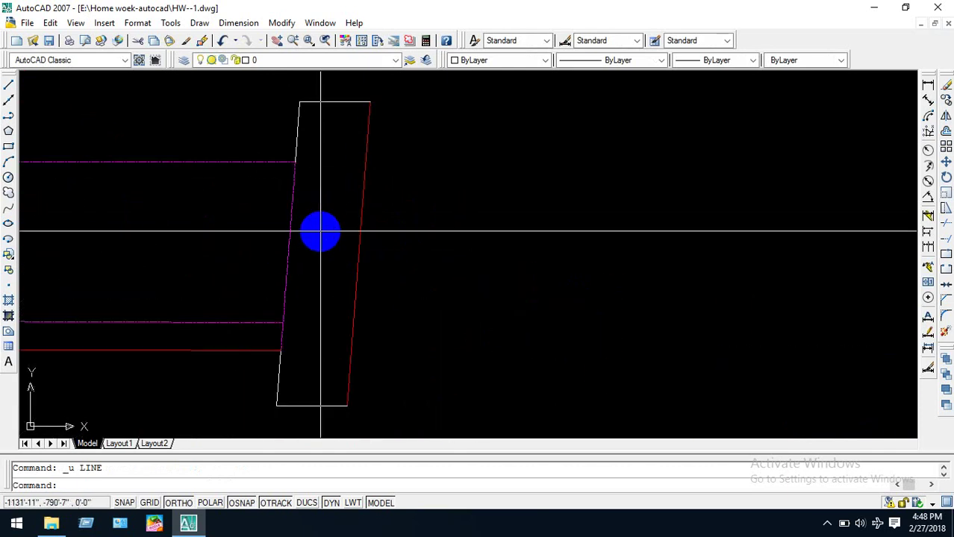
pyautogui.press('Return')
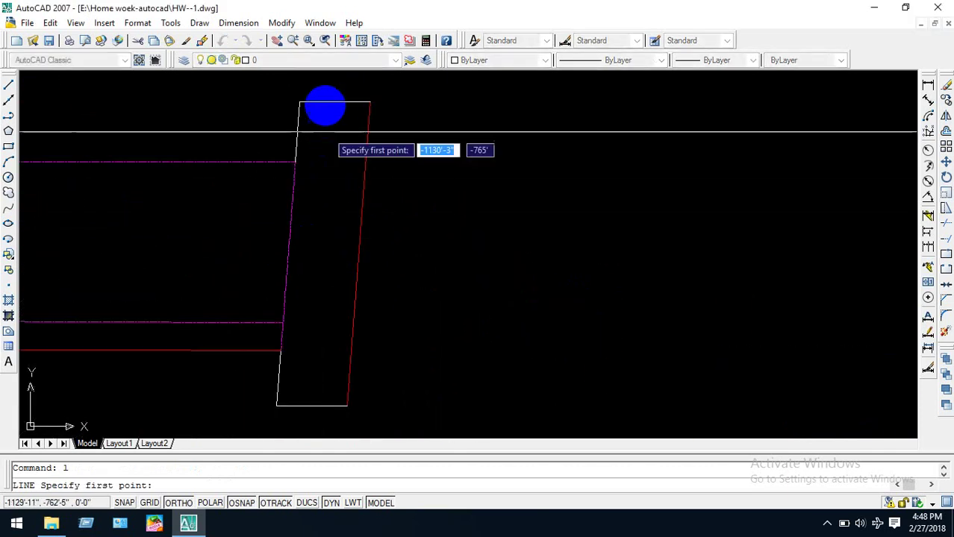
pyautogui.click(314, 88)
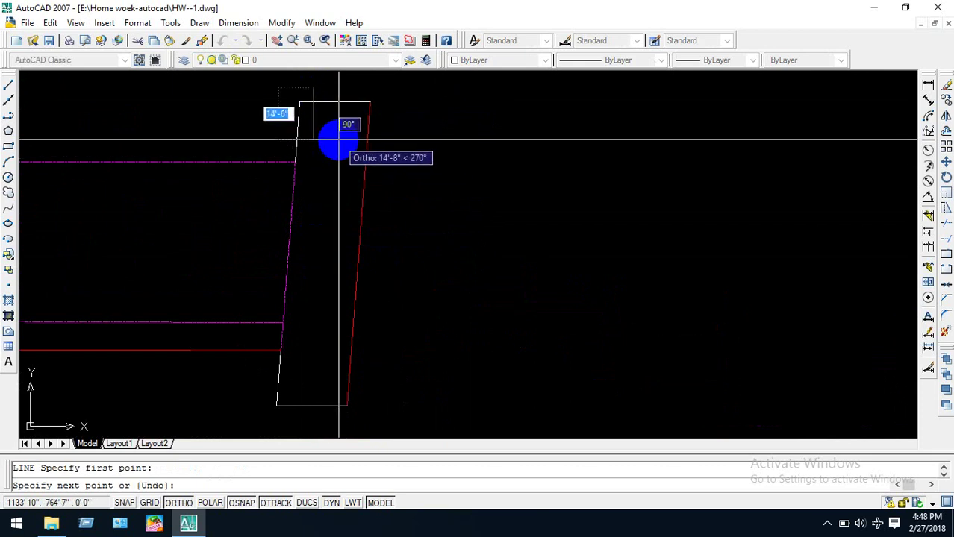
pyautogui.press('F8')
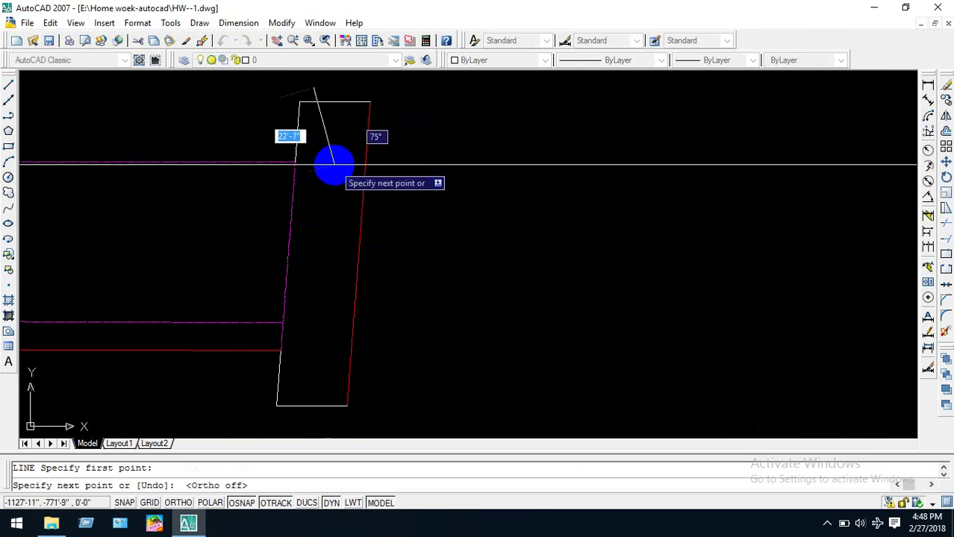
pyautogui.click(334, 164)
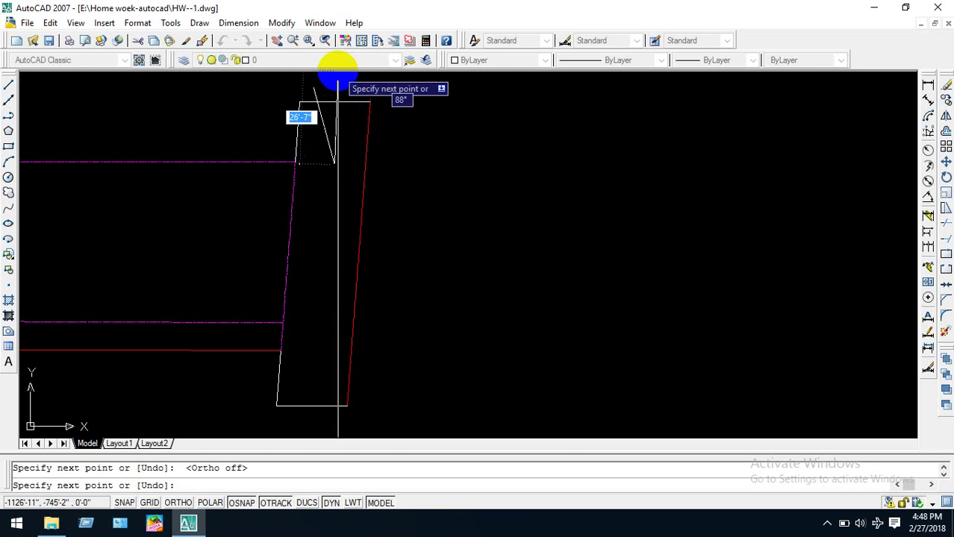
pyautogui.scroll(3, 329, 90)
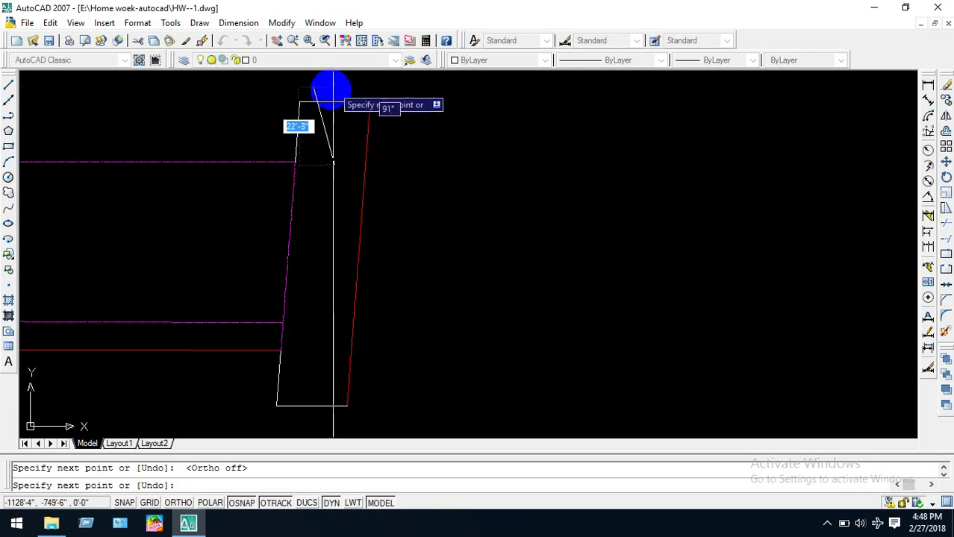
pyautogui.scroll(-5, 329, 90)
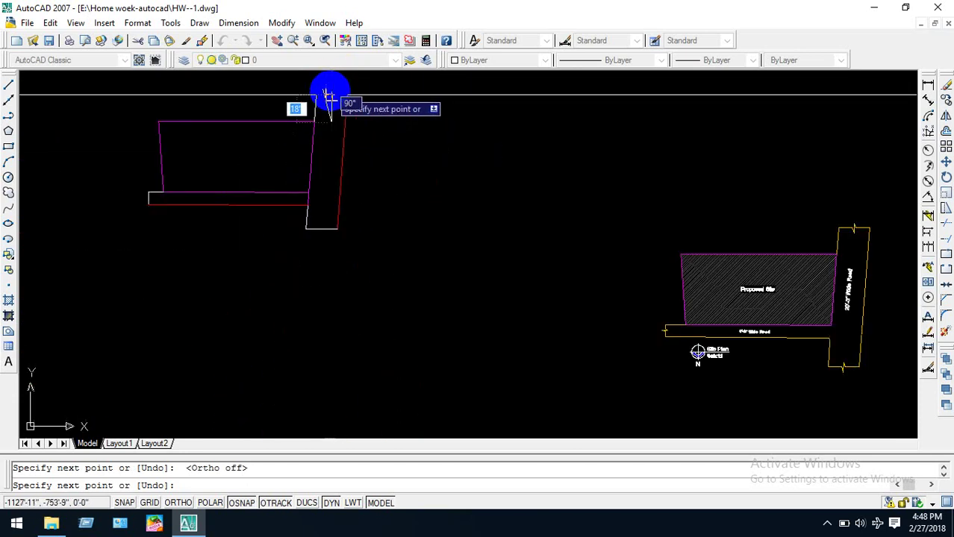
pyautogui.scroll(-3, 330, 82)
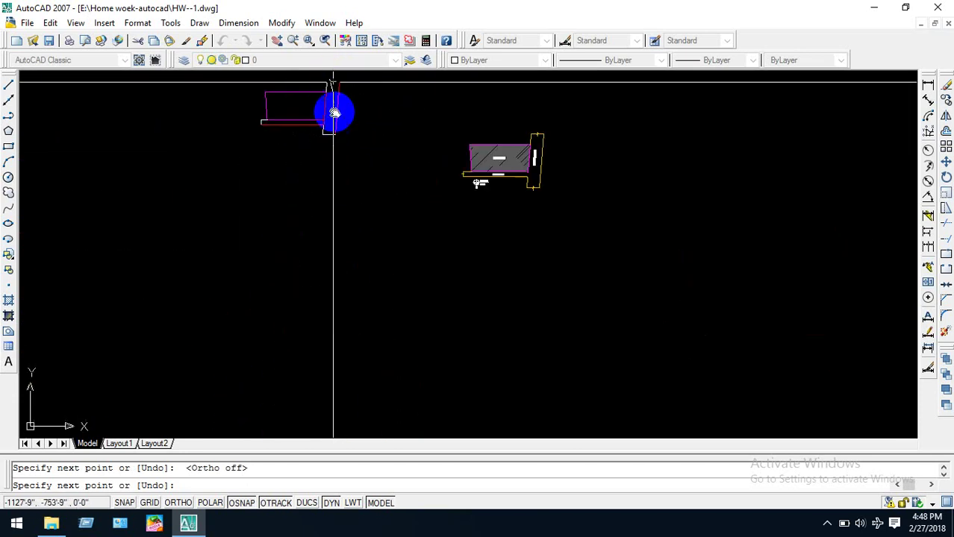
pyautogui.moveTo(334, 107); pyautogui.dragTo(341, 235, button='middle')
pyautogui.scroll(2, 341, 234)
pyautogui.scroll(3, 343, 233)
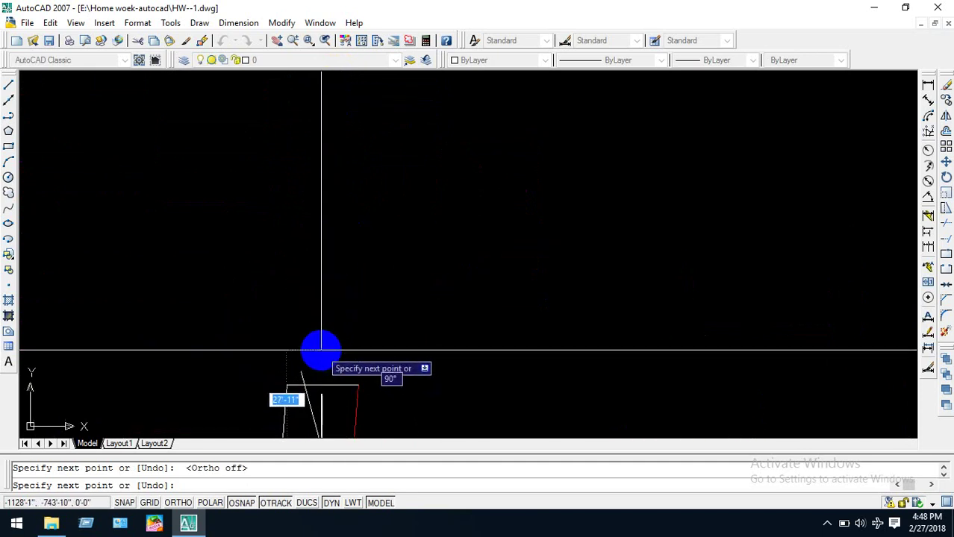
pyautogui.click(322, 350)
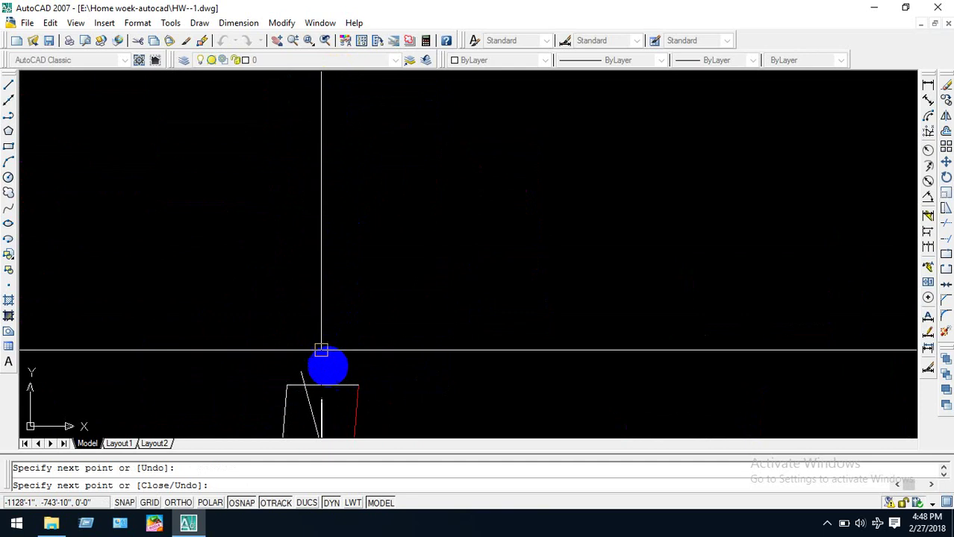
pyautogui.click(338, 431)
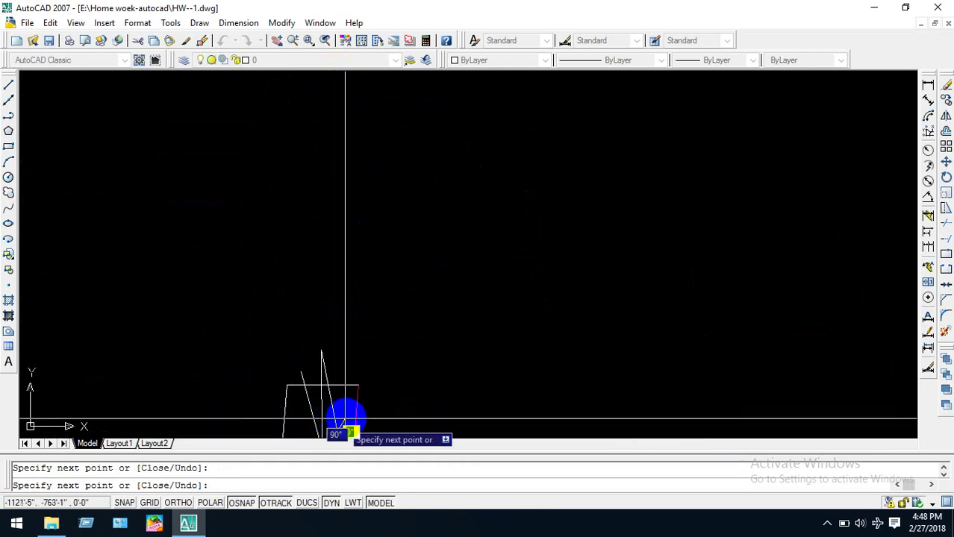
pyautogui.press('Escape')
# Trim the tall road's top edge and the zigzag overshoots at the break line.
pyautogui.moveTo(346, 396); pyautogui.dragTo(350, 266, button='middle')
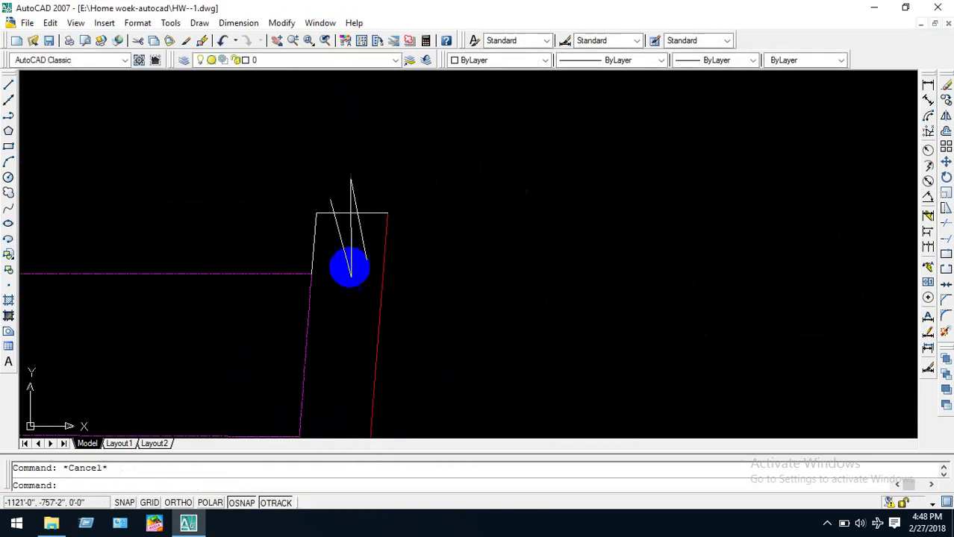
pyautogui.write('tr')
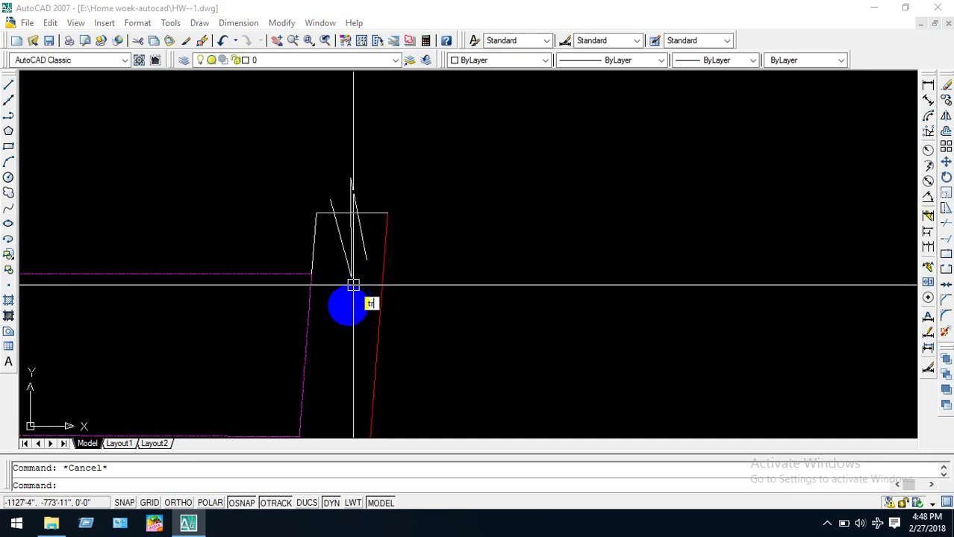
pyautogui.press('Return')
pyautogui.press('Return')
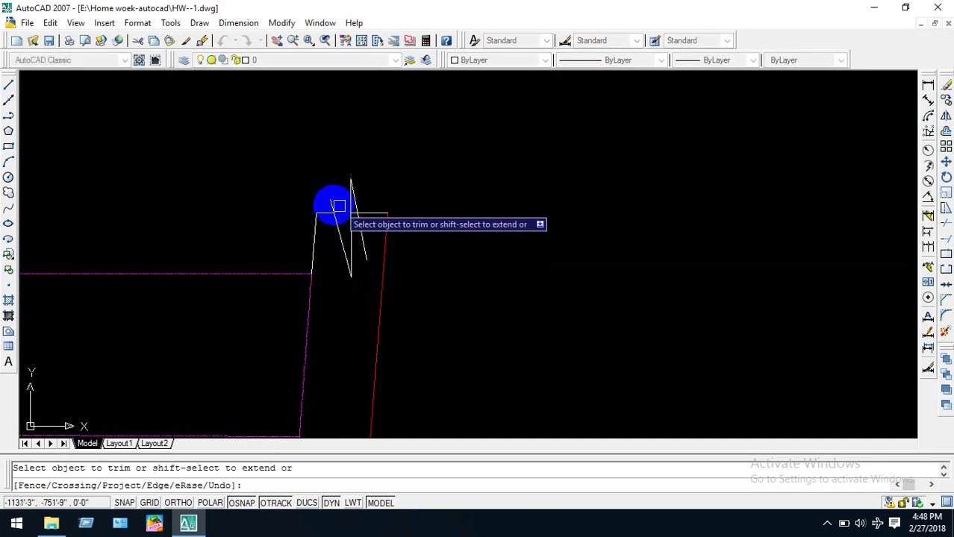
pyautogui.scroll(5, 351, 212)
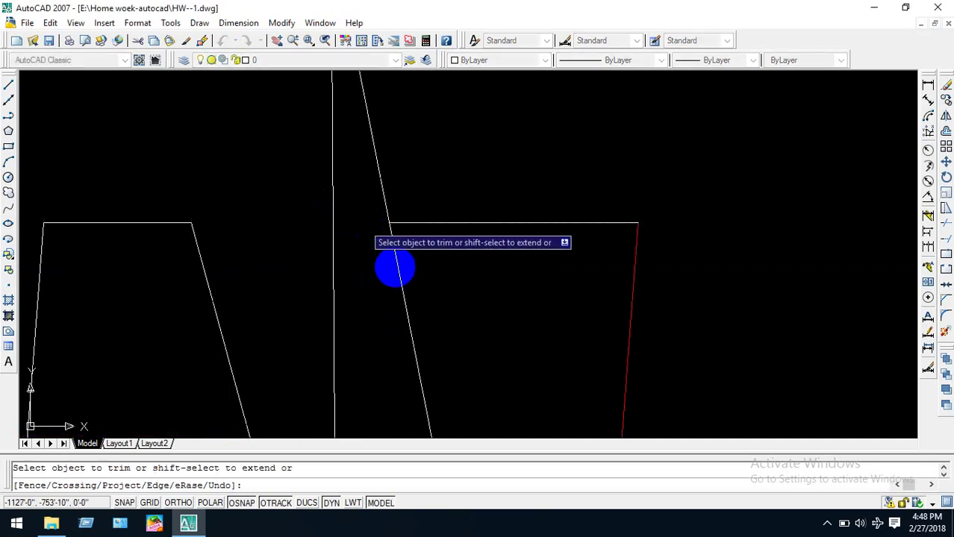
pyautogui.scroll(-6, 406, 303)
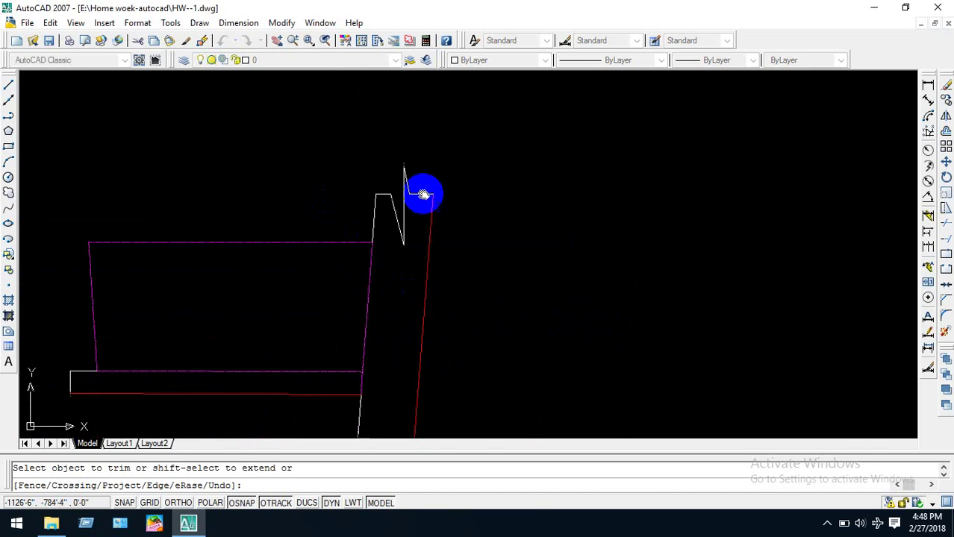
pyautogui.scroll(-2, 422, 192)
pyautogui.press('Escape')
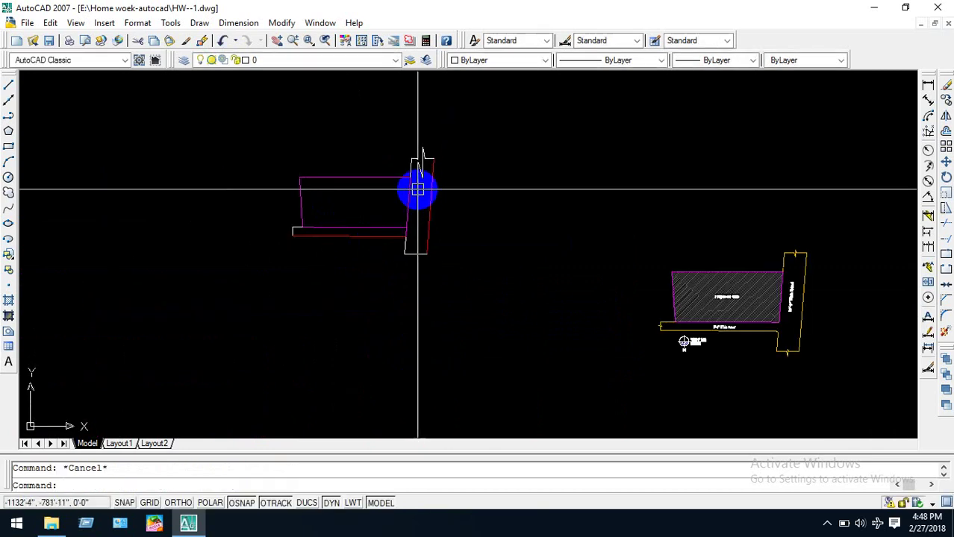
pyautogui.scroll(5, 416, 172)
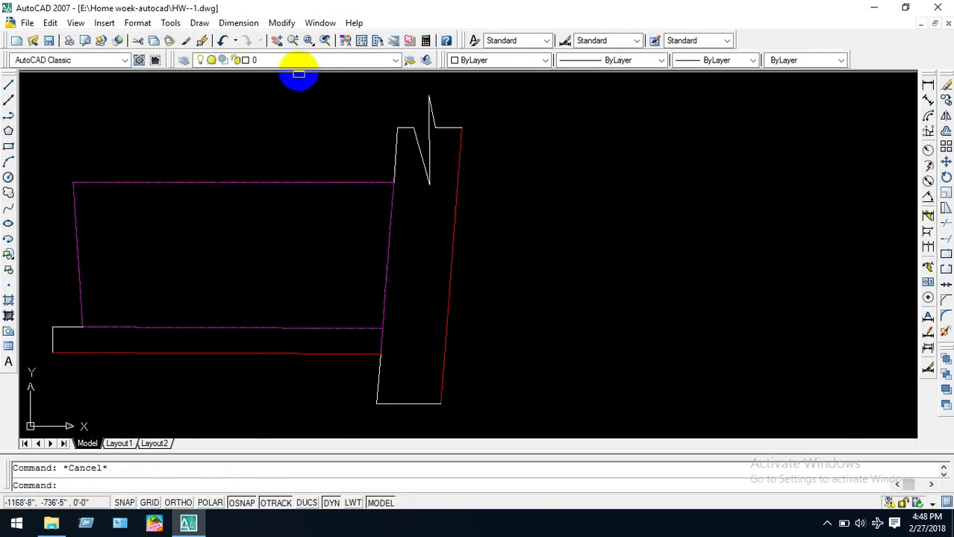
# Move the white, red and magenta road edges onto layer line1.
pyautogui.click(304, 62)
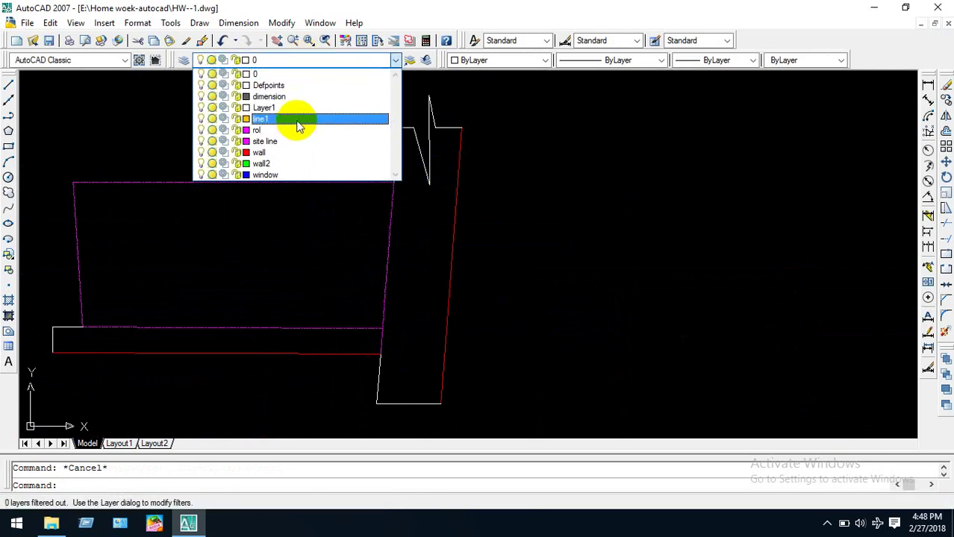
pyautogui.click(508, 228)
pyautogui.click(537, 97)
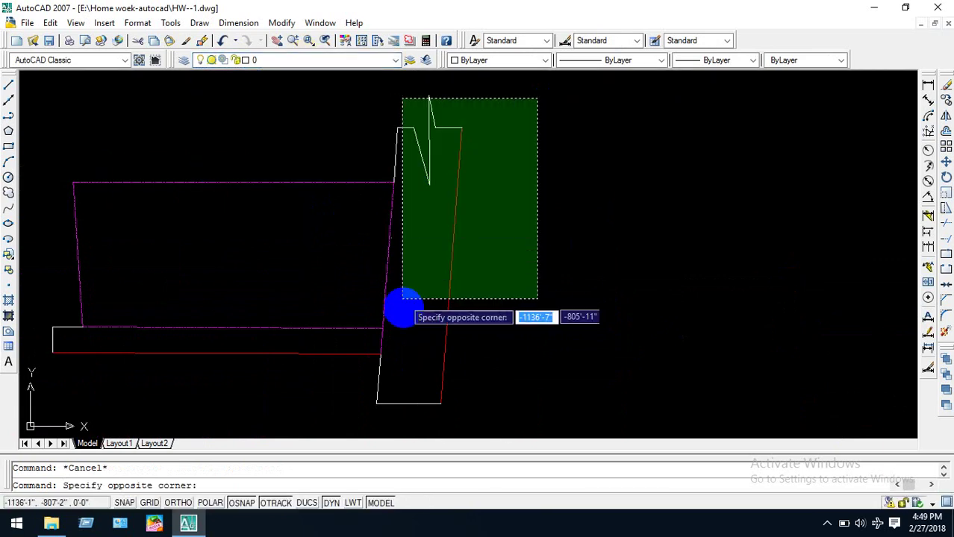
pyautogui.click(403, 312)
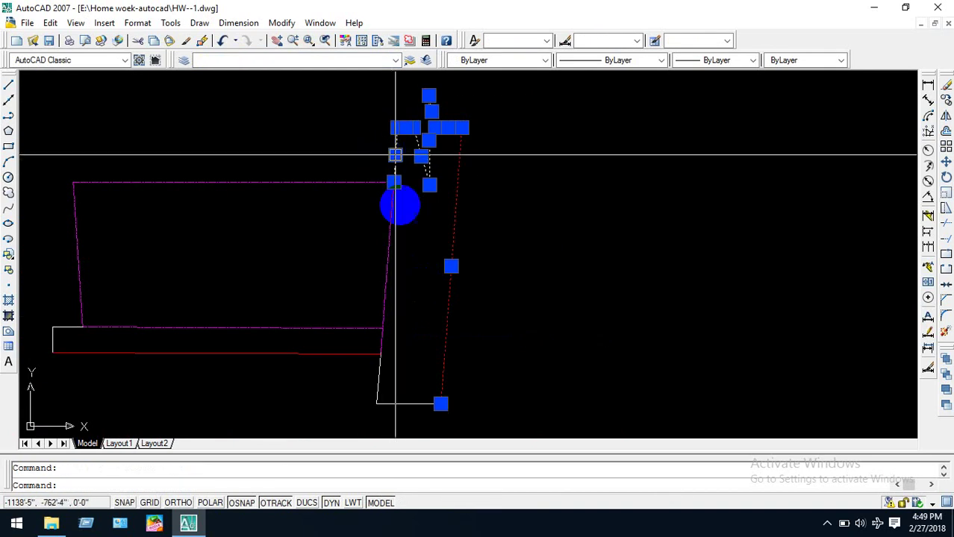
pyautogui.click(388, 299)
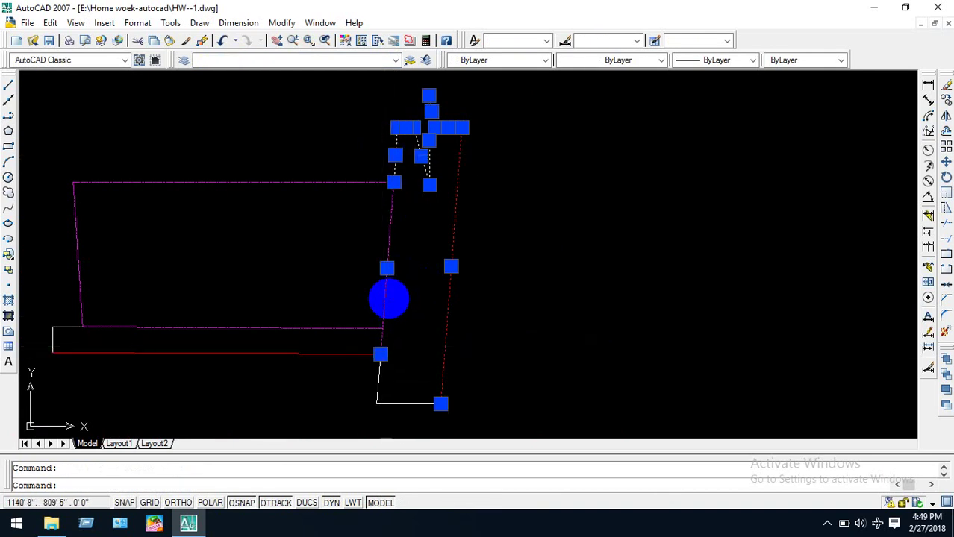
pyautogui.click(402, 403)
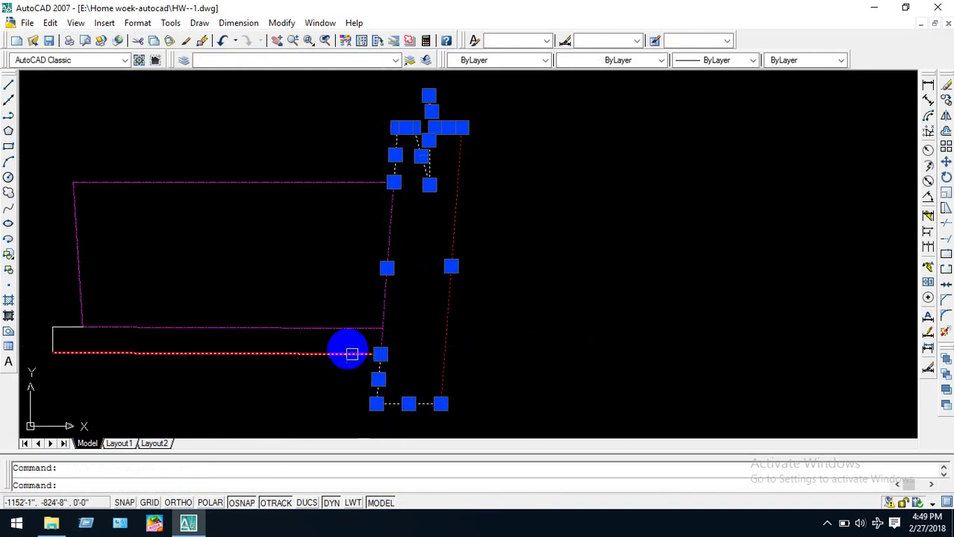
pyautogui.click(346, 358)
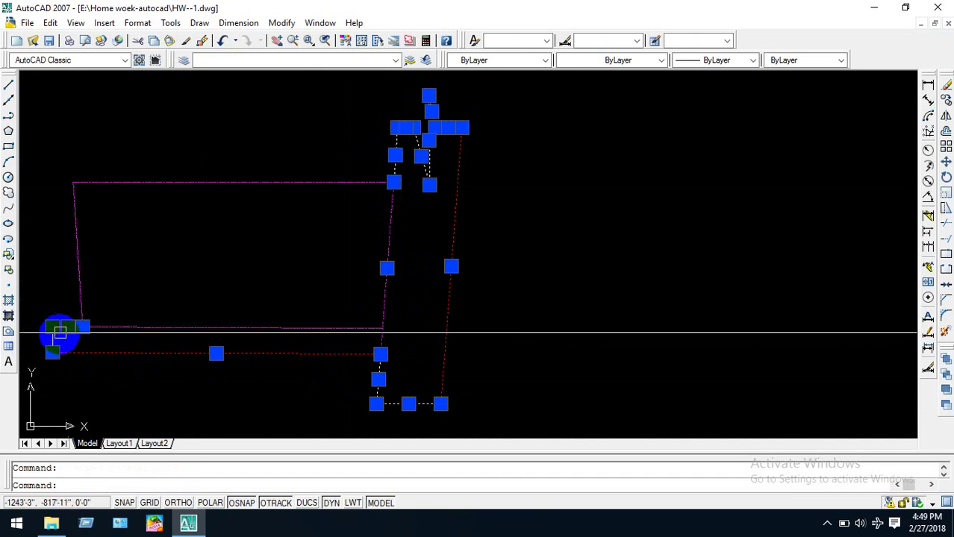
pyautogui.click(223, 60)
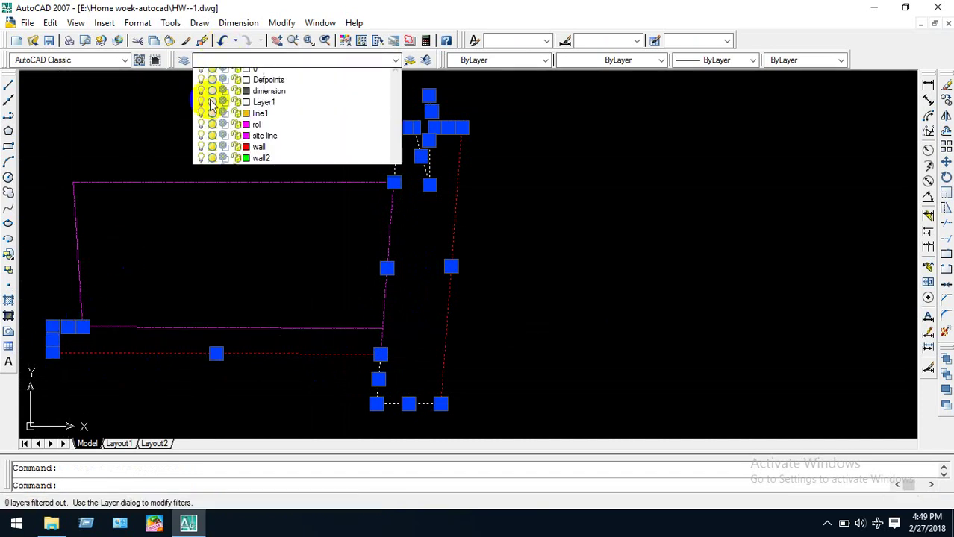
pyautogui.click(256, 120)
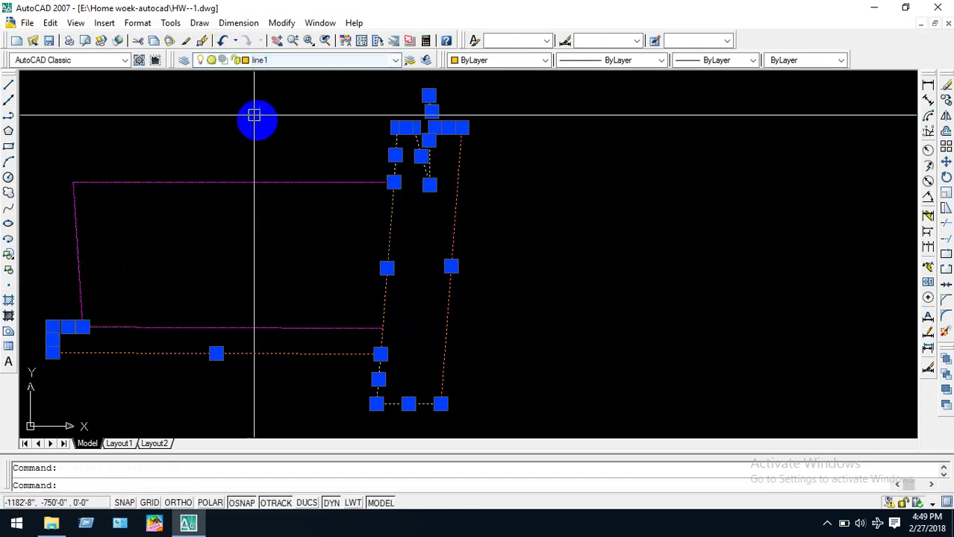
pyautogui.press('Escape')
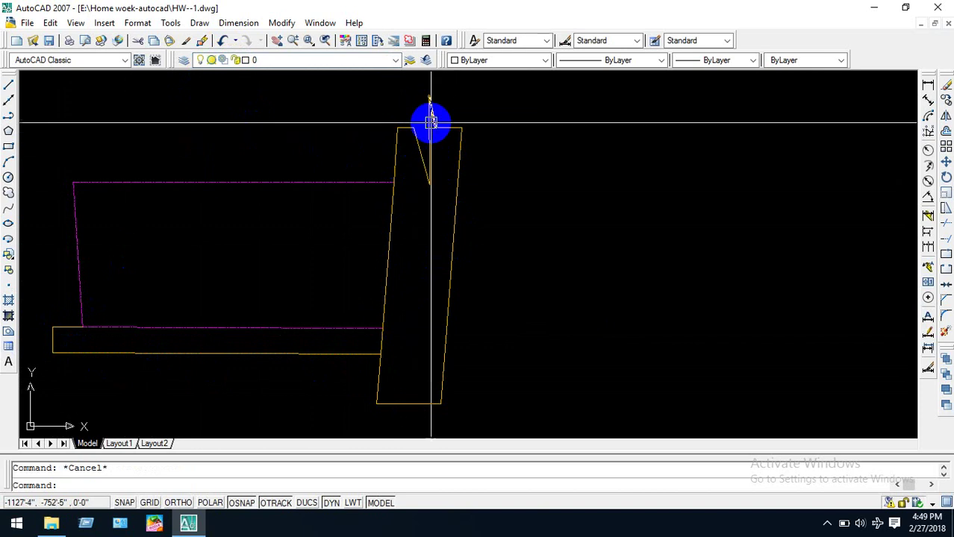
# Window-select all six lines of the break mark at the road's top.
pyautogui.click(452, 96)
pyautogui.press('Escape')
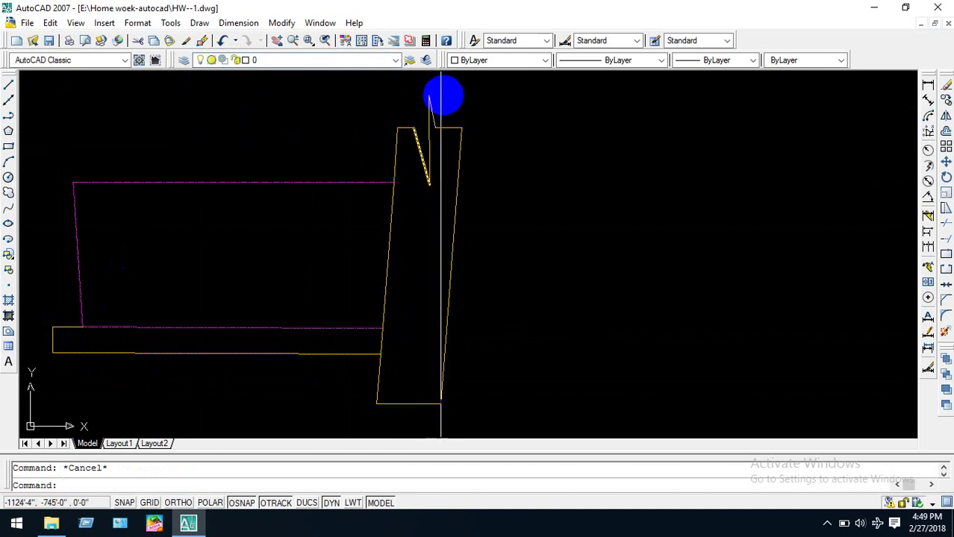
pyautogui.click(444, 96)
pyautogui.click(424, 148)
pyautogui.press('Escape')
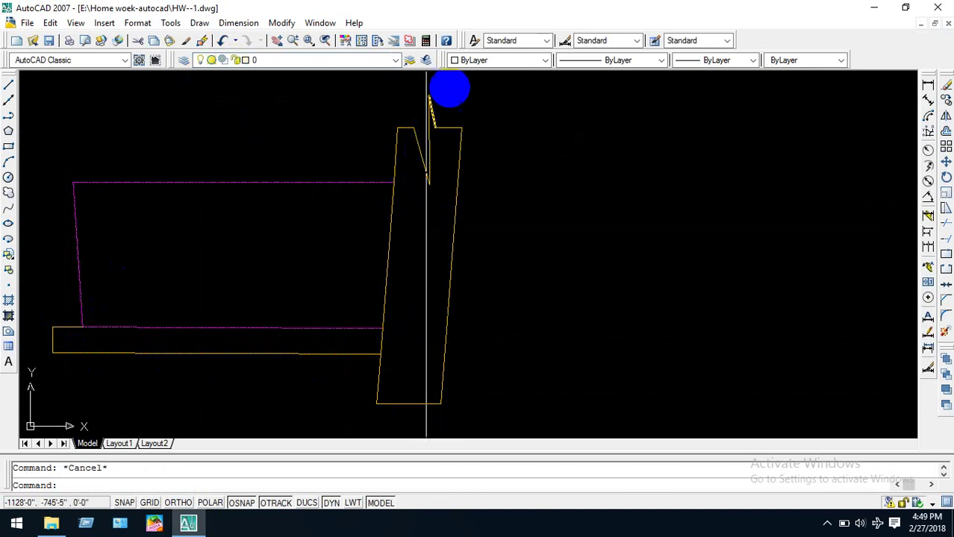
pyautogui.click(456, 85)
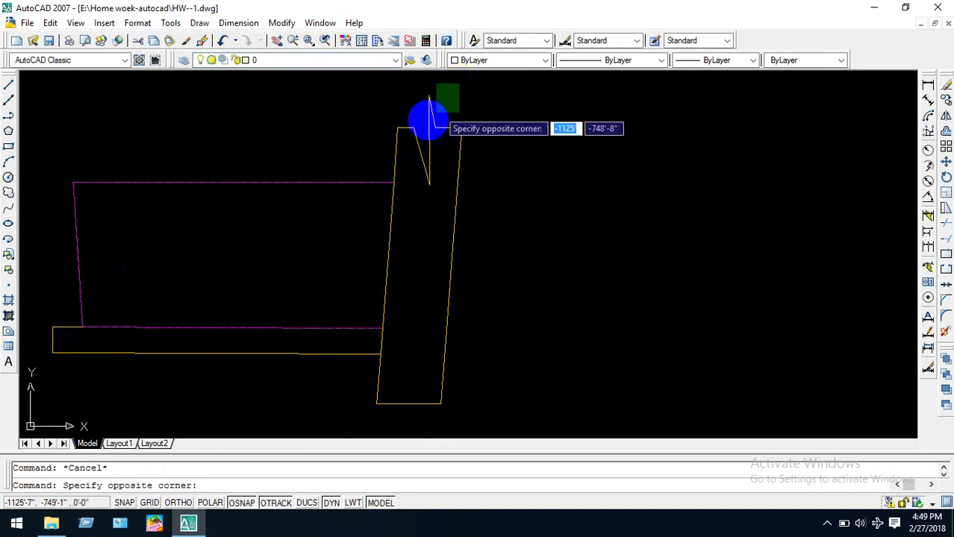
pyautogui.click(400, 172)
pyautogui.press('Escape')
pyautogui.click(367, 104)
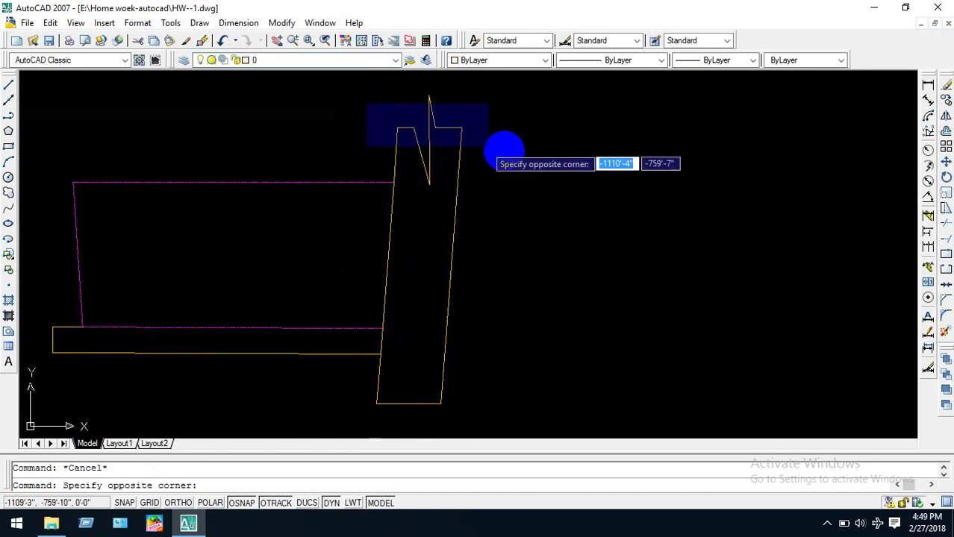
pyautogui.click(522, 156)
pyautogui.press('Escape')
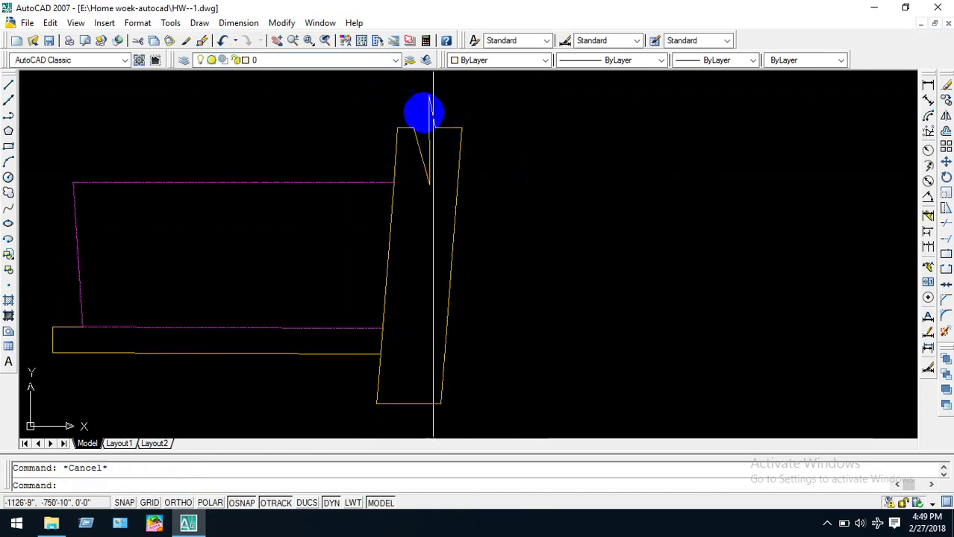
pyautogui.click(397, 91)
pyautogui.click(523, 207)
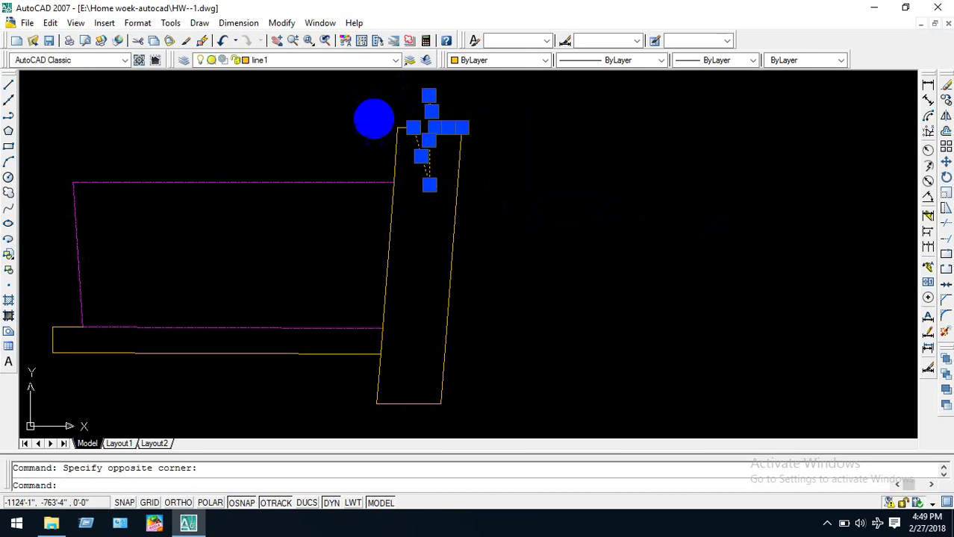
pyautogui.press('Escape')
pyautogui.click(362, 93)
pyautogui.click(538, 190)
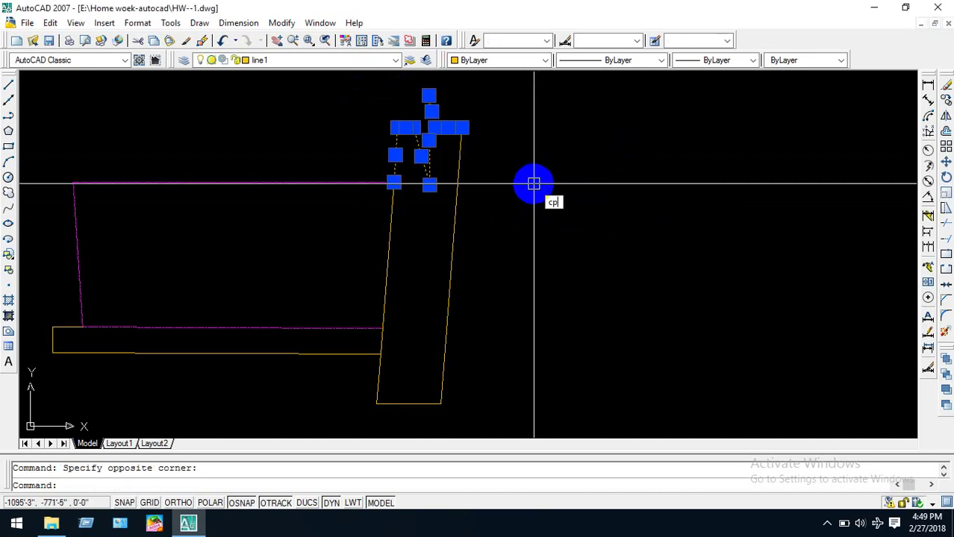
# Copy the break mark from the road's top-right corner to its bottom end.
pyautogui.press('Return')
pyautogui.click(461, 127)
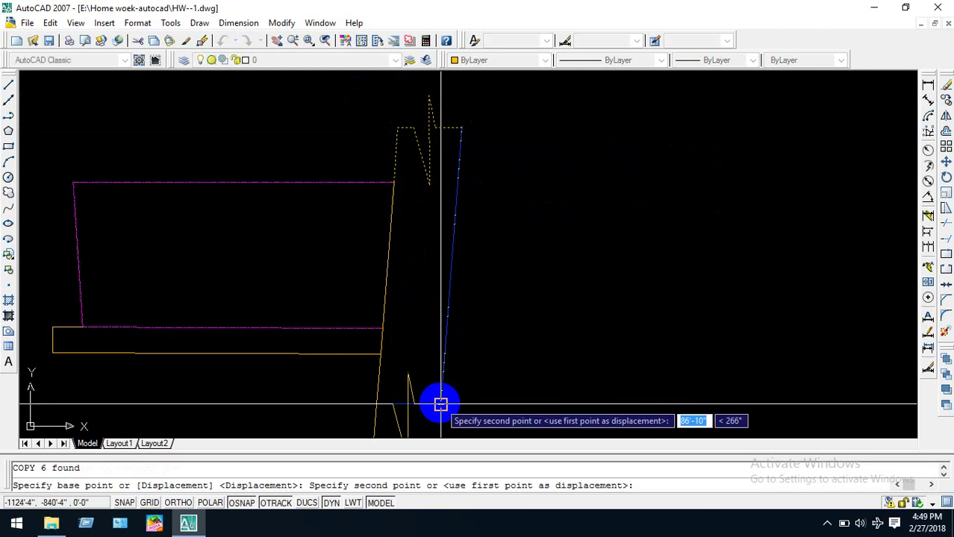
pyautogui.click(440, 403)
pyautogui.press('Escape')
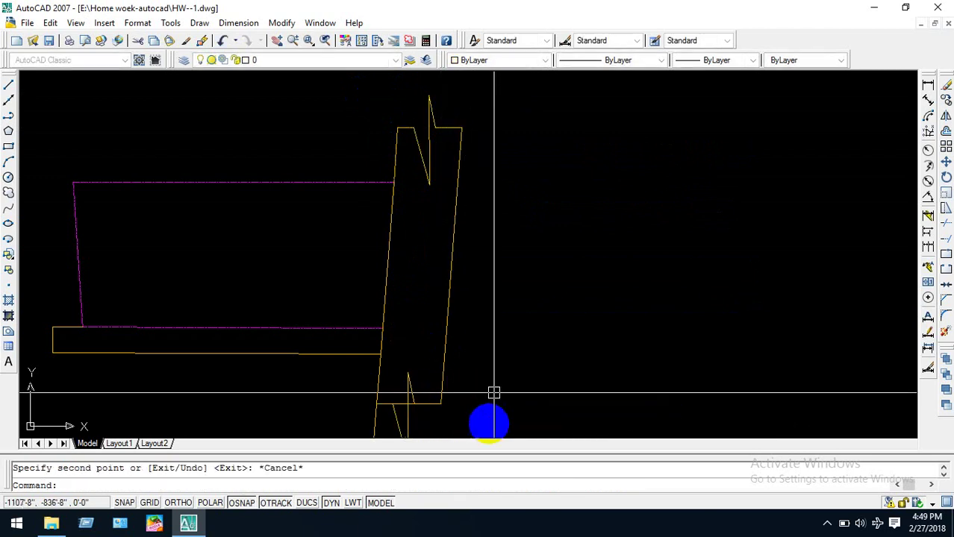
pyautogui.press('Escape')
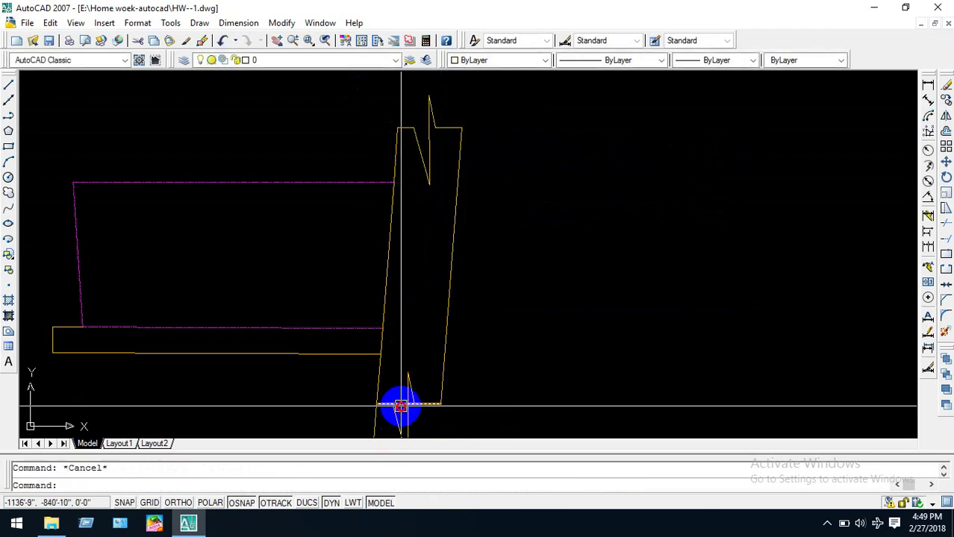
# Erase the leftover bottom edge line of the vertical road.
pyautogui.click(401, 407)
pyautogui.press('Delete')
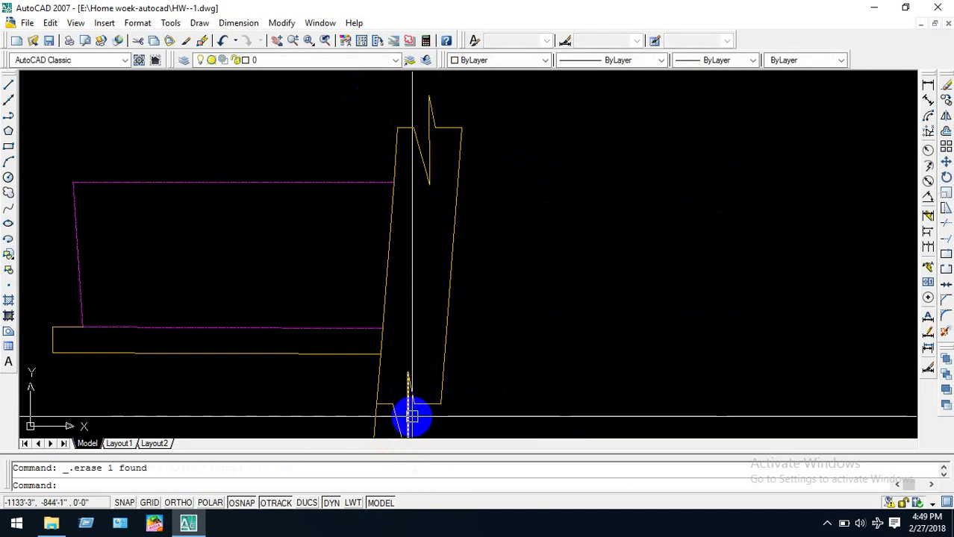
pyautogui.moveTo(417, 415); pyautogui.dragTo(529, 317, button='middle')
pyautogui.moveTo(105, 221); pyautogui.dragTo(195, 250, button='middle')
pyautogui.scroll(3, 264, 279)
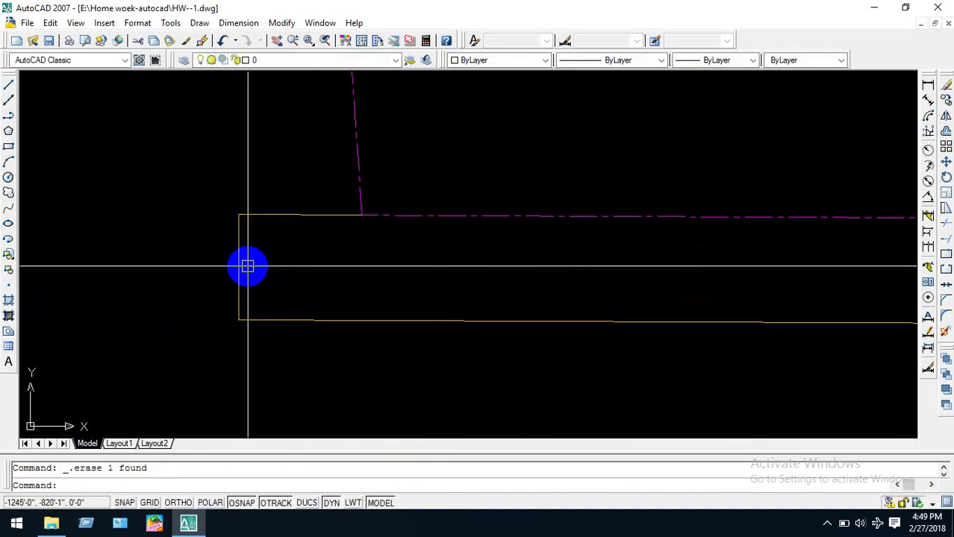
# Draw a zigzag break line from the horizontal road's left edge across its left end.
pyautogui.press('Return')
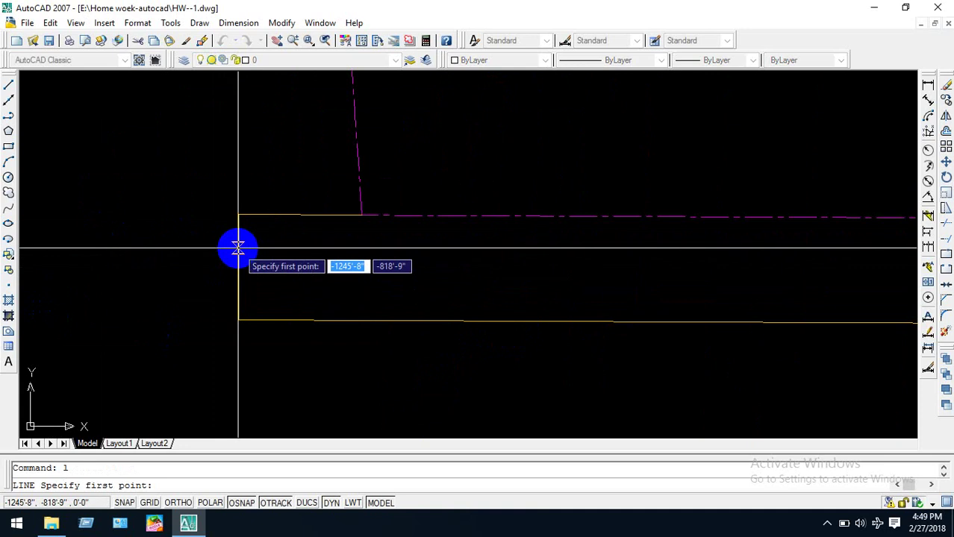
pyautogui.click(238, 247)
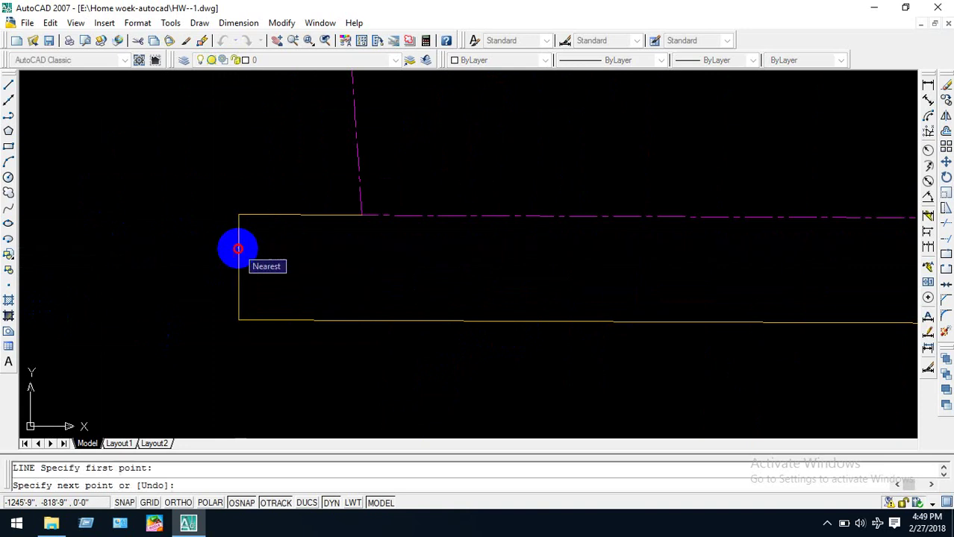
pyautogui.click(276, 265)
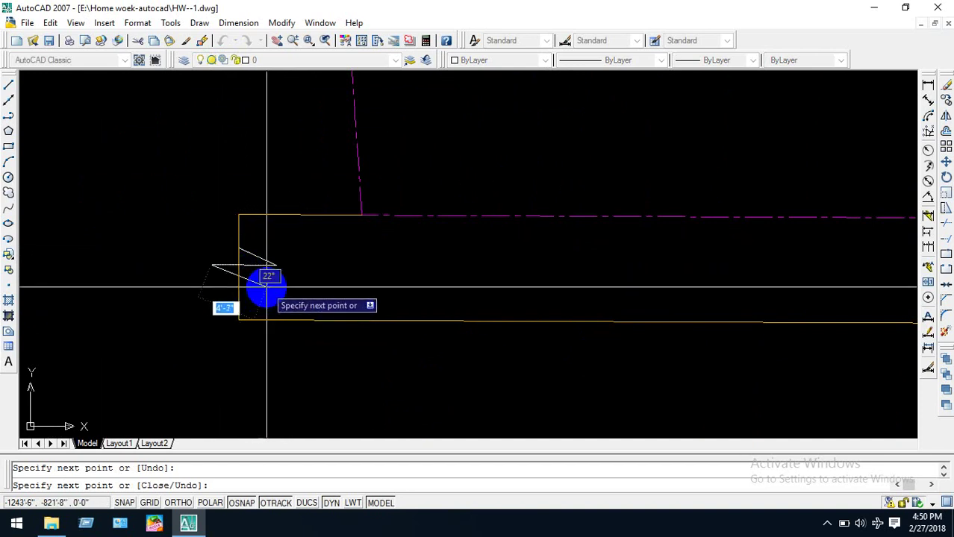
pyautogui.press('Escape')
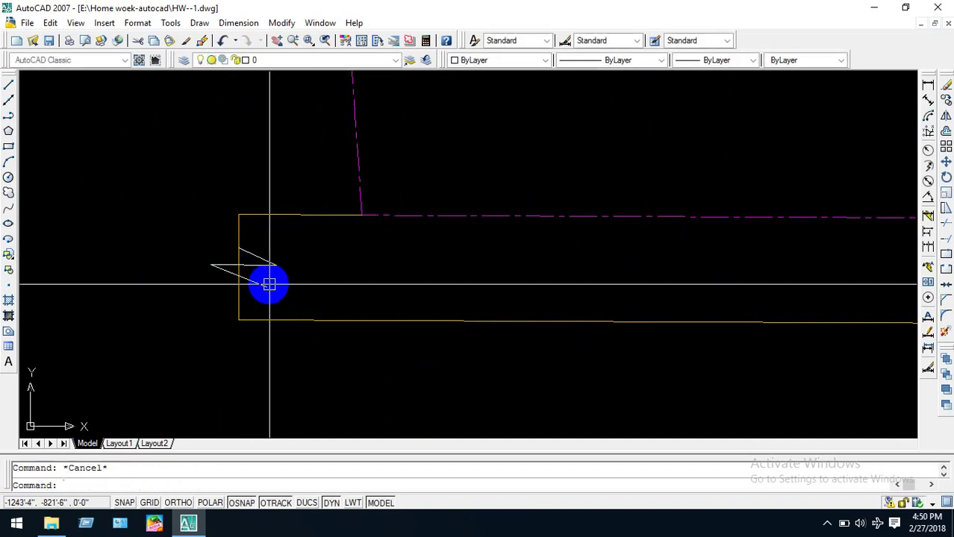
# Start a Trim with all objects as cutting edges, then cancel it.
pyautogui.write('tr')
pyautogui.press('Return')
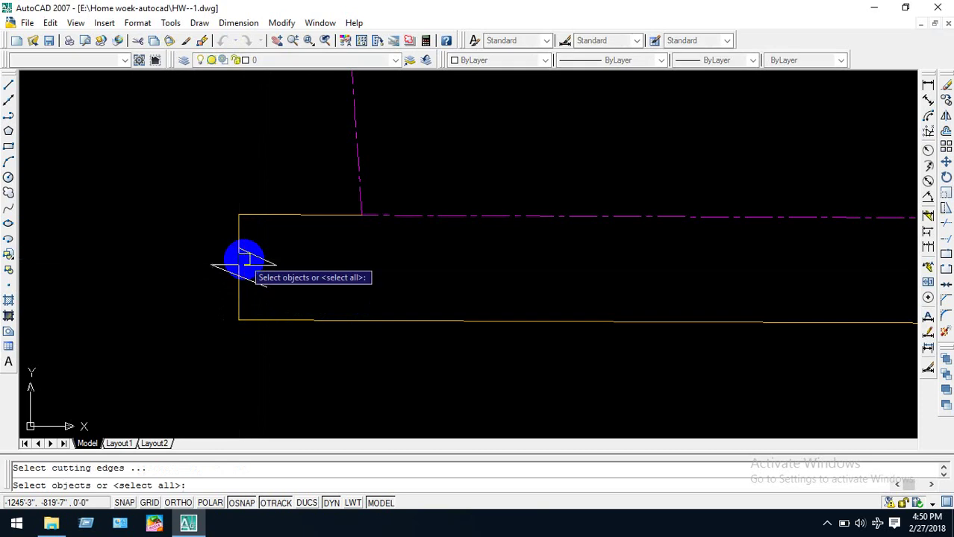
pyautogui.press('Return')
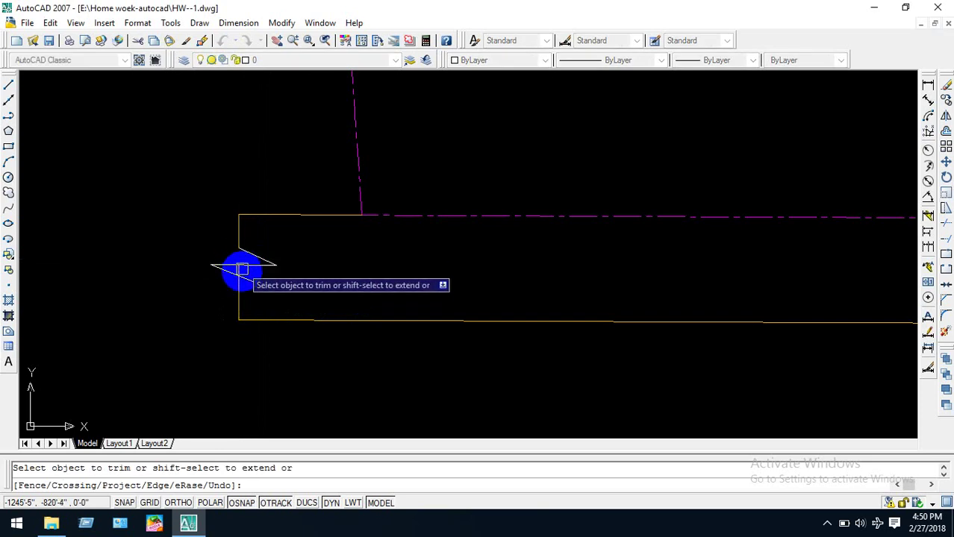
pyautogui.scroll(4, 240, 272)
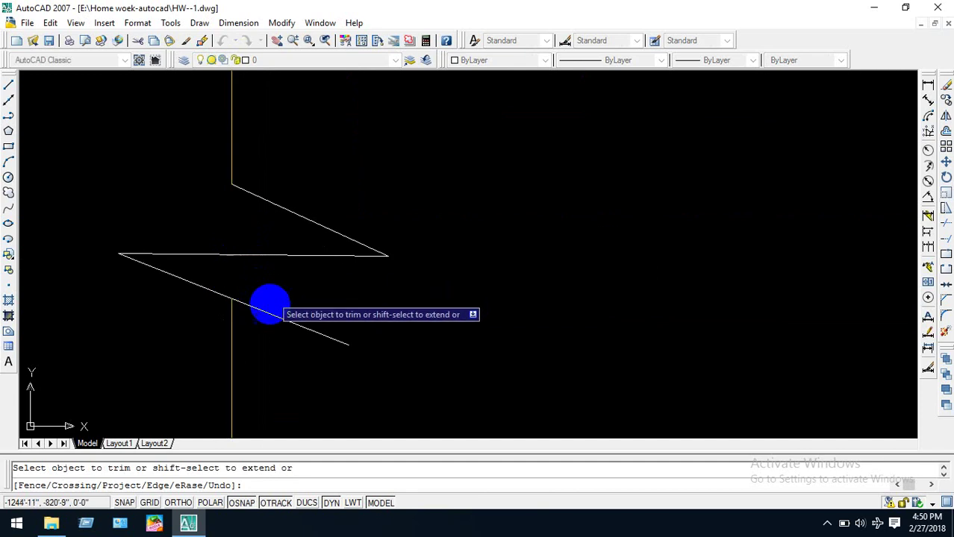
pyautogui.scroll(-4, 269, 307)
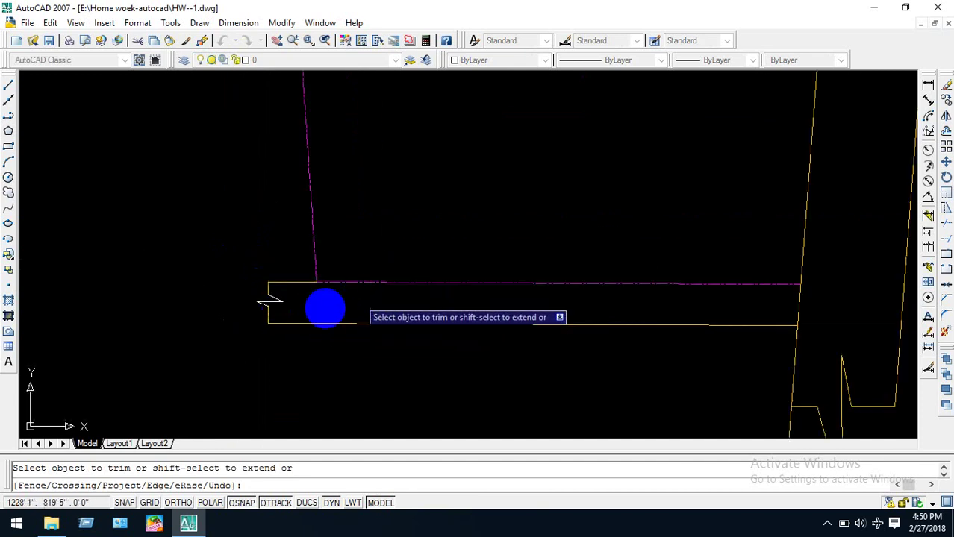
pyautogui.press('Escape')
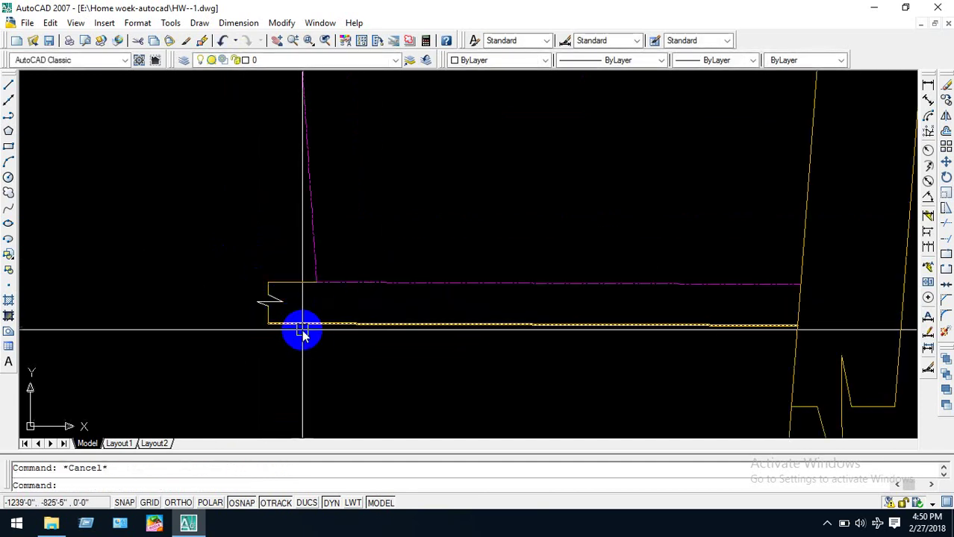
# Match the zigzag break mark's properties to a yellow road line with MA.
pyautogui.write('ma')
pyautogui.press('Return')
pyautogui.click(288, 325)
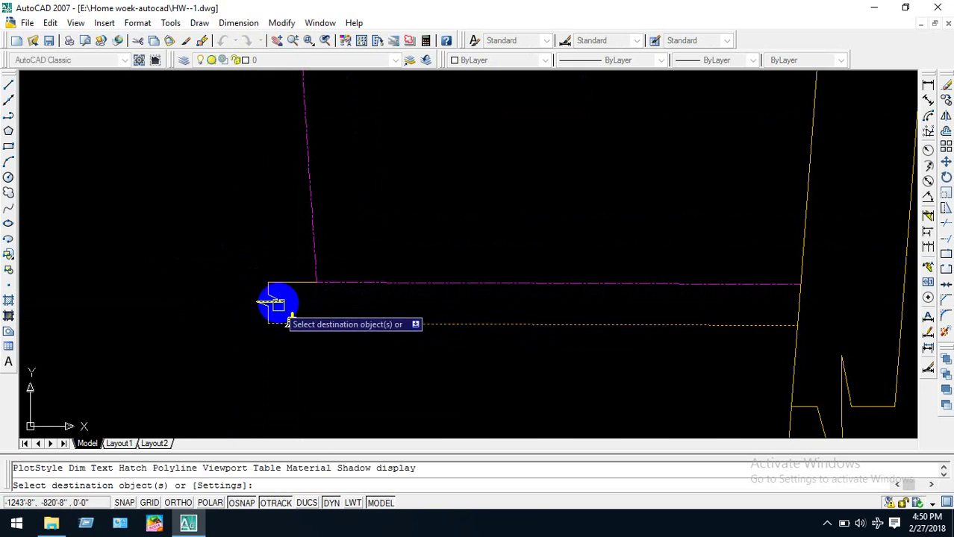
pyautogui.press('Escape')
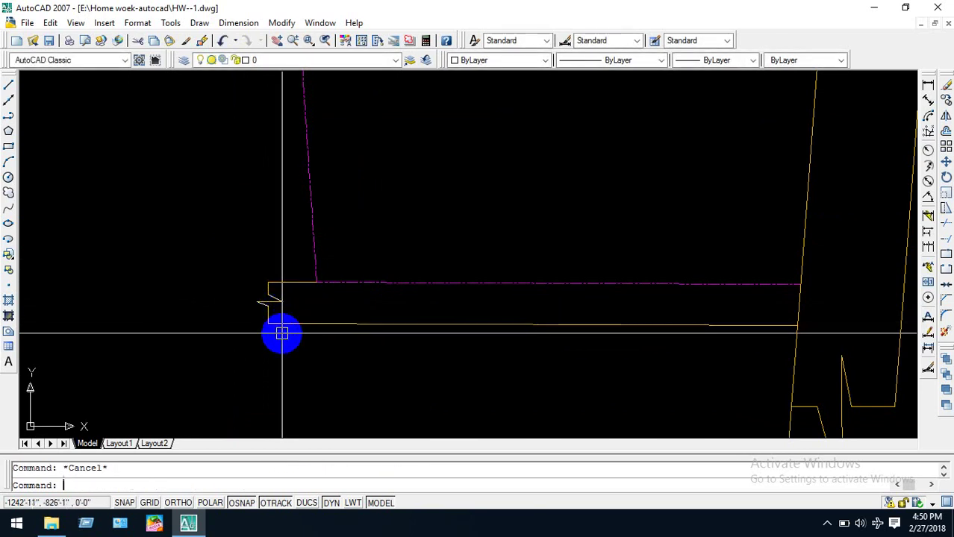
pyautogui.write('ma')
pyautogui.press('Return')
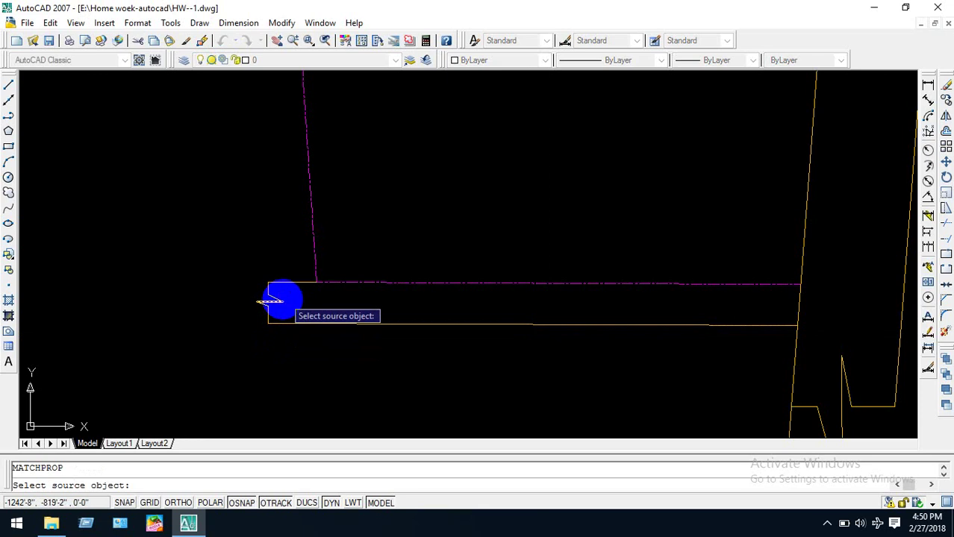
pyautogui.scroll(3, 276, 298)
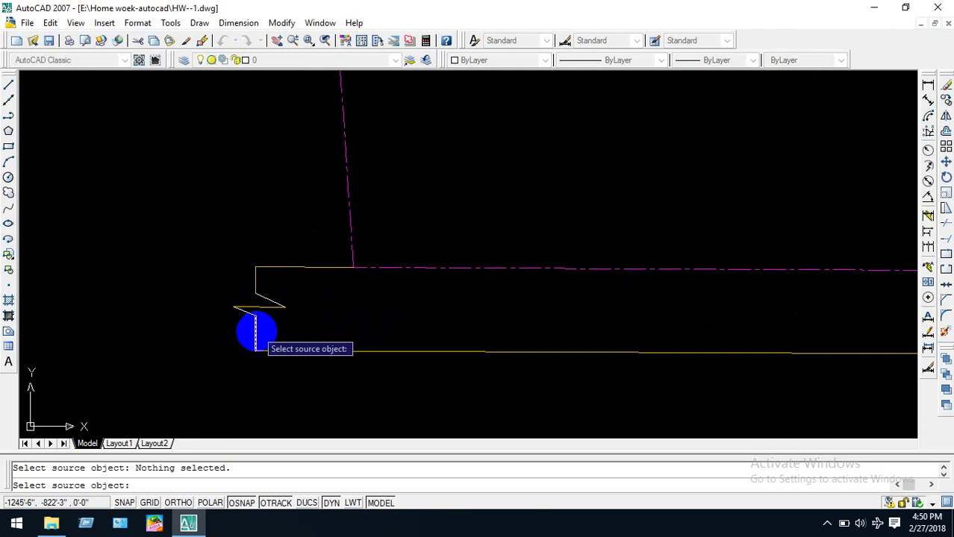
pyautogui.click(223, 343)
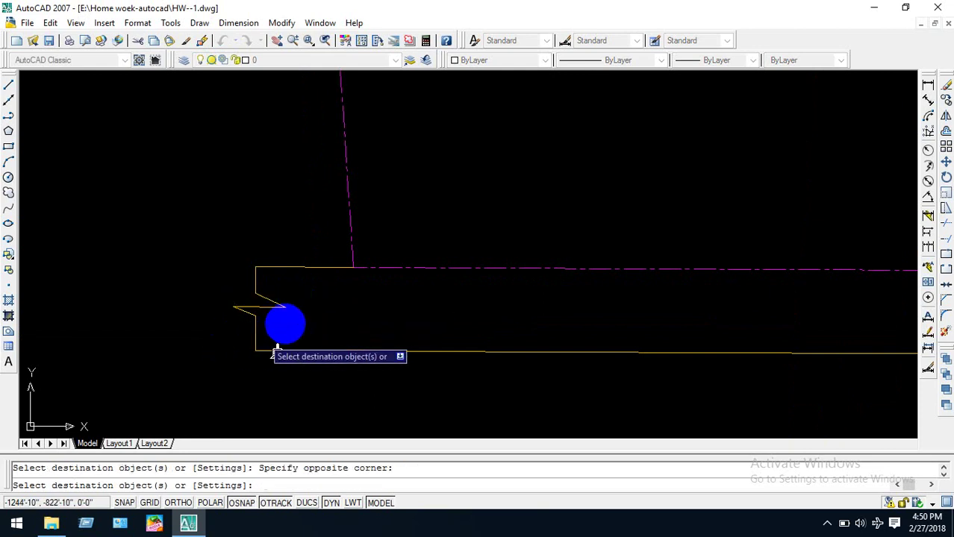
pyautogui.press('Escape')
pyautogui.scroll(-5, 504, 345)
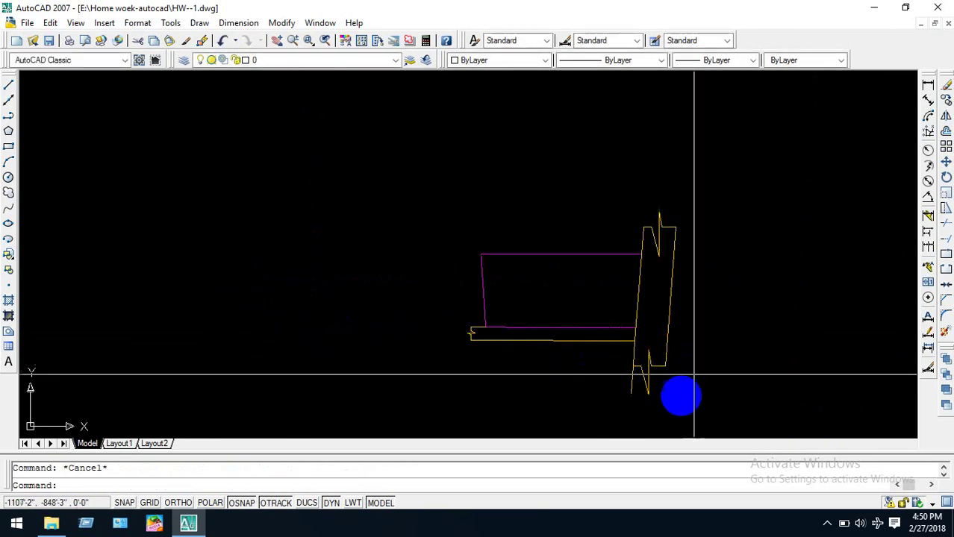
# Erase the short stray vertical line below the road junction.
pyautogui.click(632, 394)
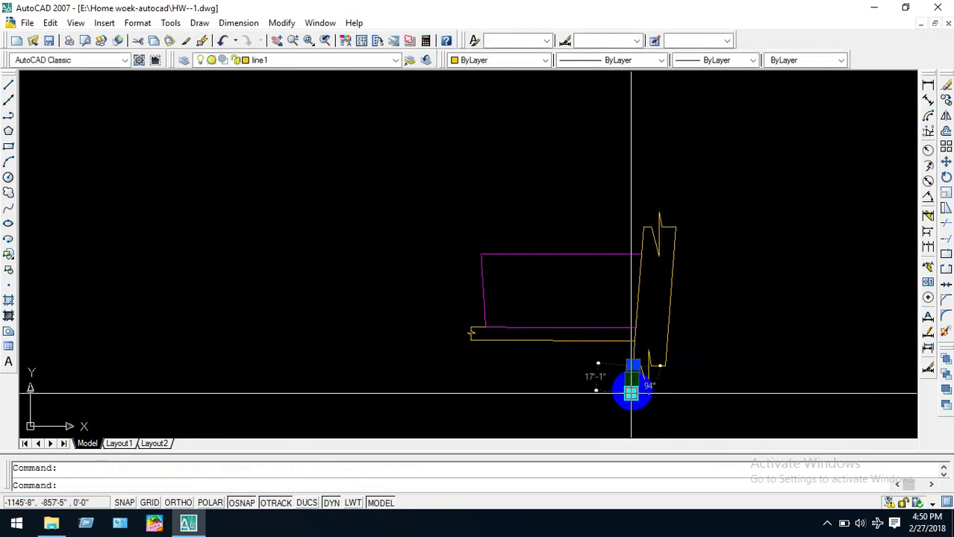
pyautogui.press('Delete')
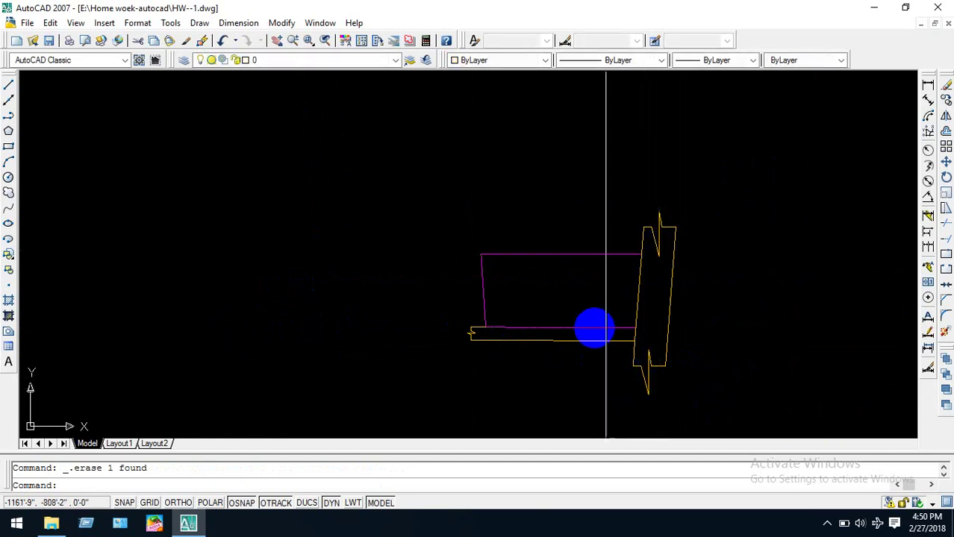
pyautogui.scroll(4, 564, 356)
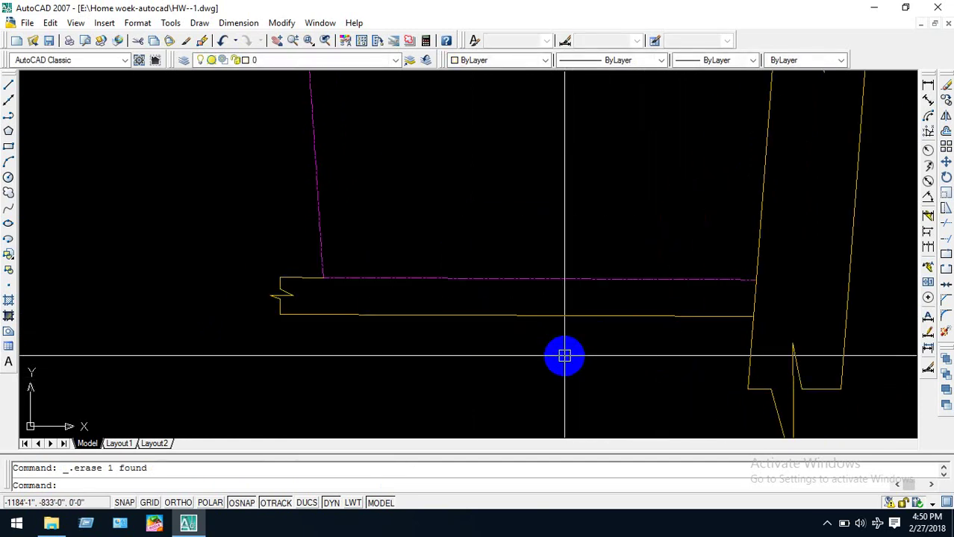
pyautogui.scroll(-4, 564, 356)
pyautogui.scroll(3, 564, 355)
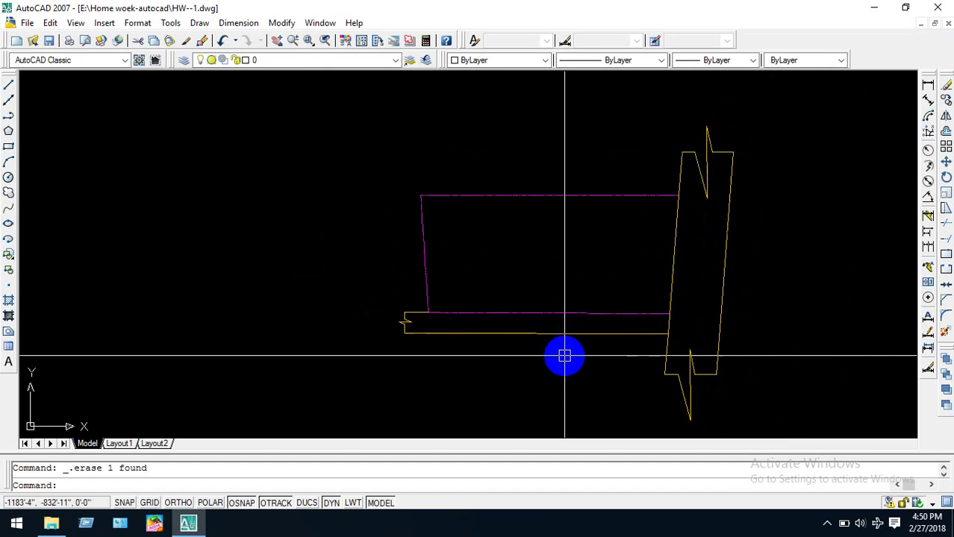
pyautogui.scroll(-2, 564, 356)
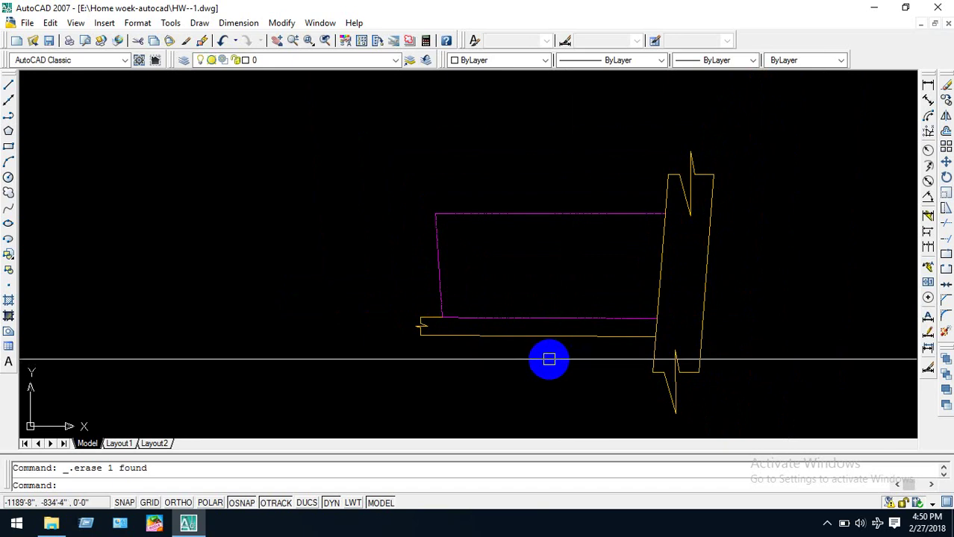
pyautogui.press('Escape')
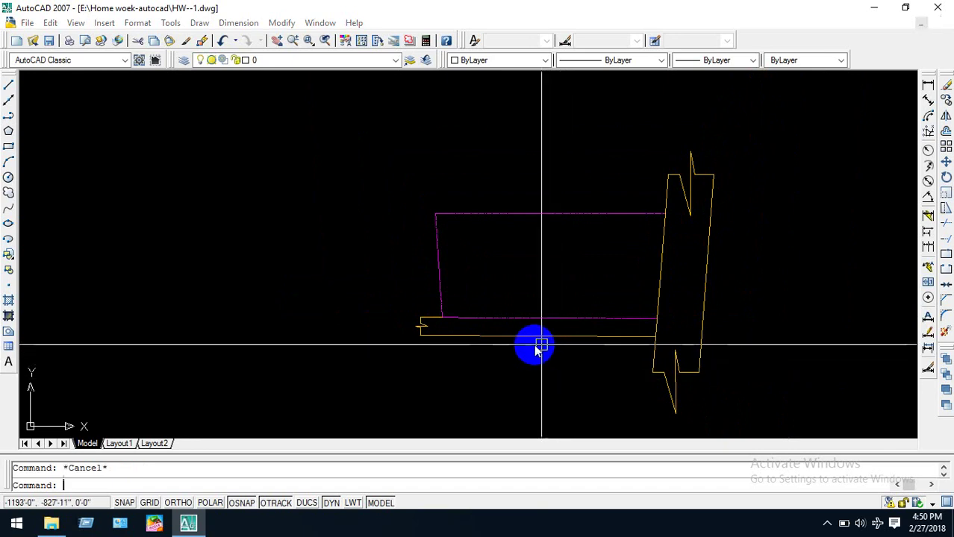
pyautogui.write('mt')
pyautogui.press('Return')
# Add a 20'-0" Wide Road multiline label in Arial Narrow, 3' high, beside the vertical road.
pyautogui.click(595, 258)
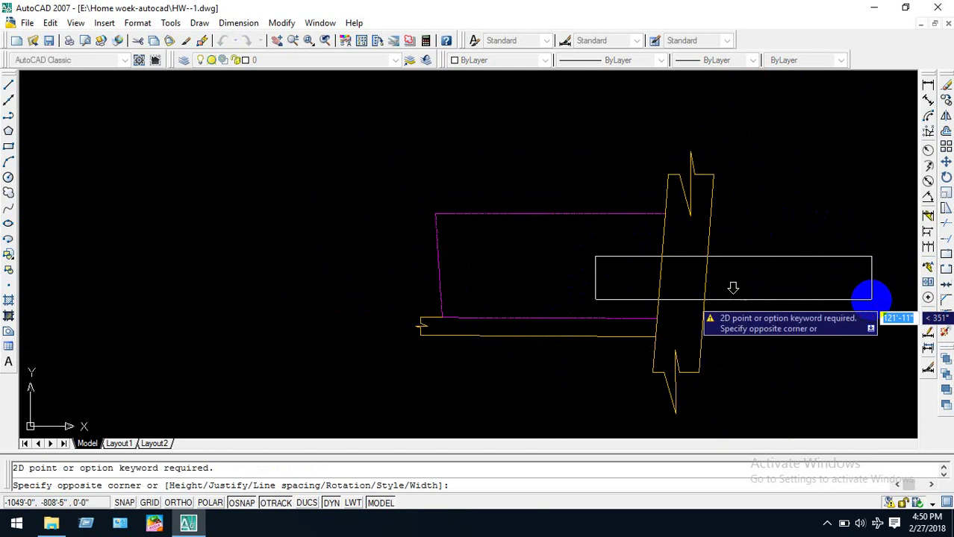
pyautogui.click(863, 298)
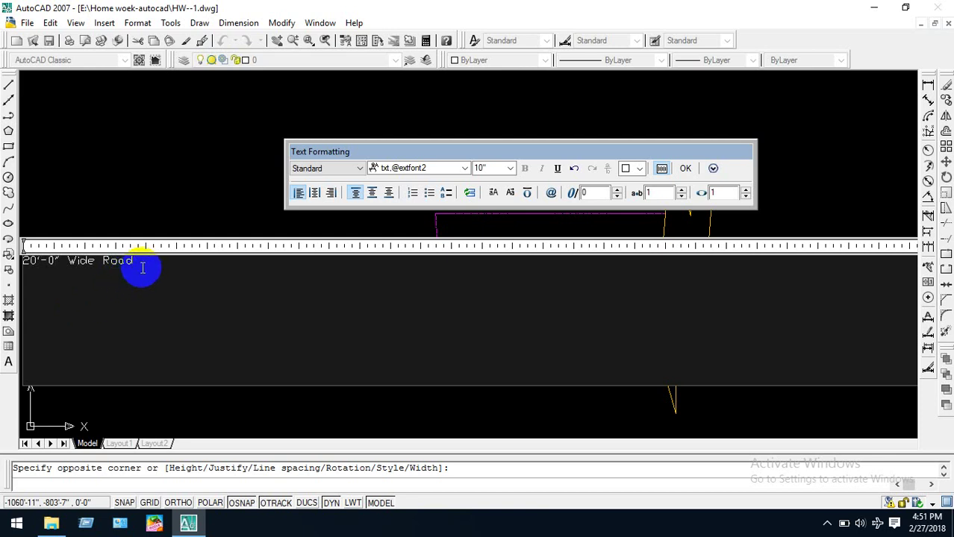
pyautogui.click(424, 169)
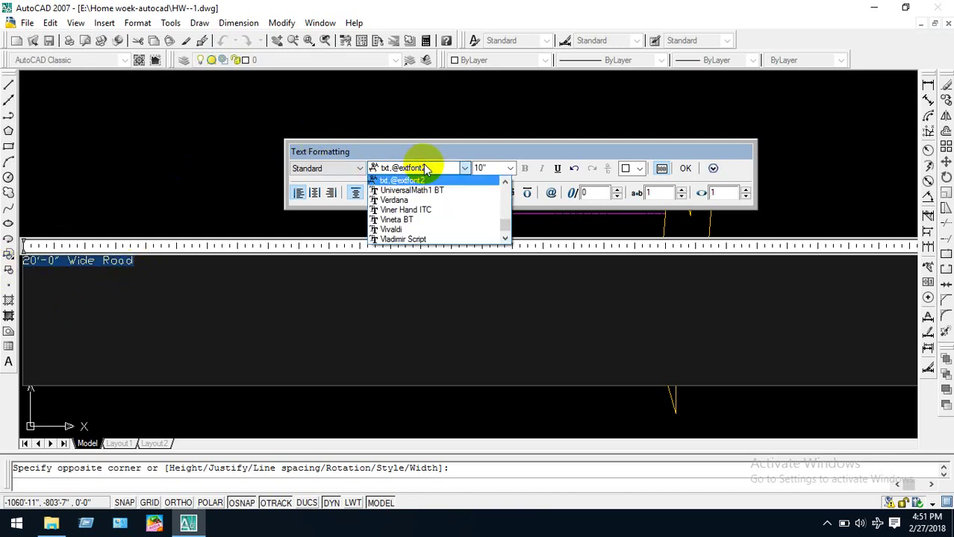
pyautogui.press('Home')
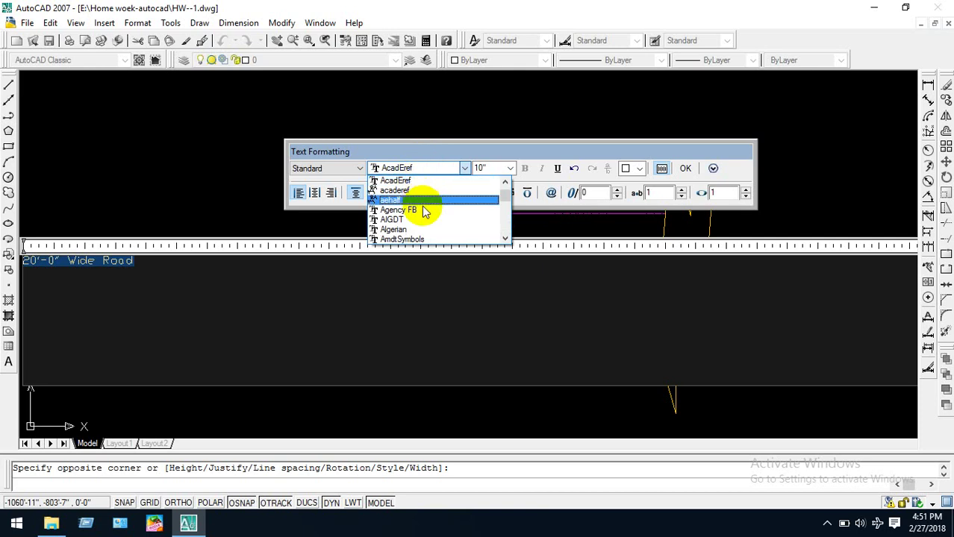
pyautogui.scroll(-4, 426, 206)
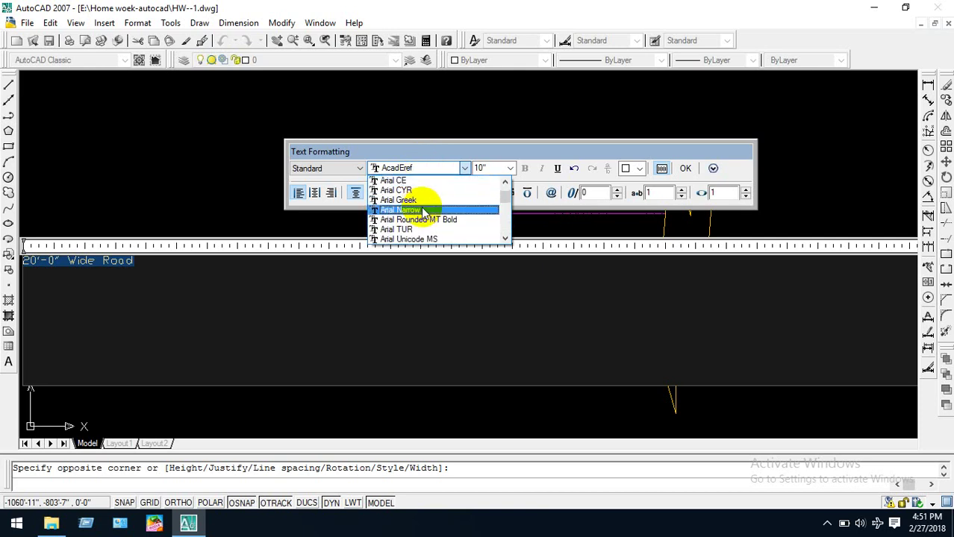
pyautogui.click(423, 210)
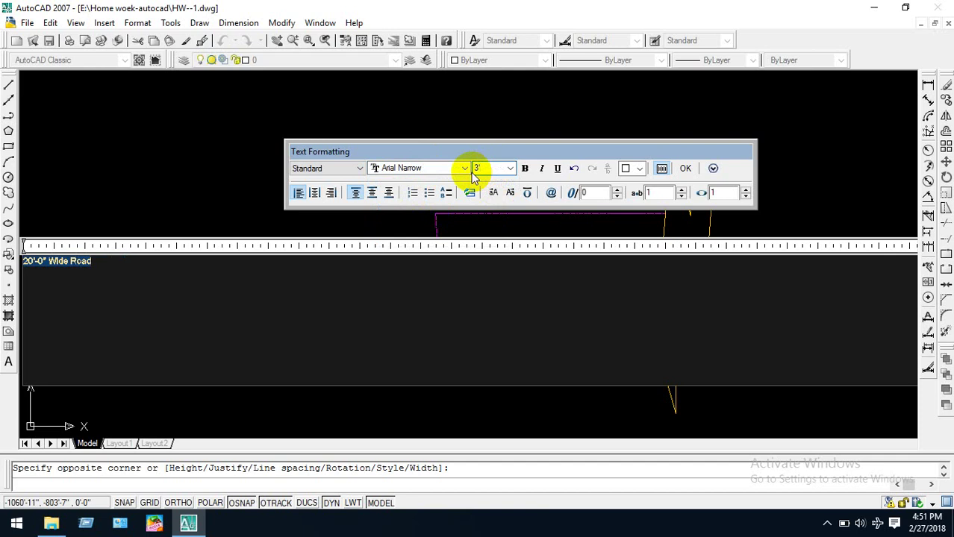
pyautogui.press('Return')
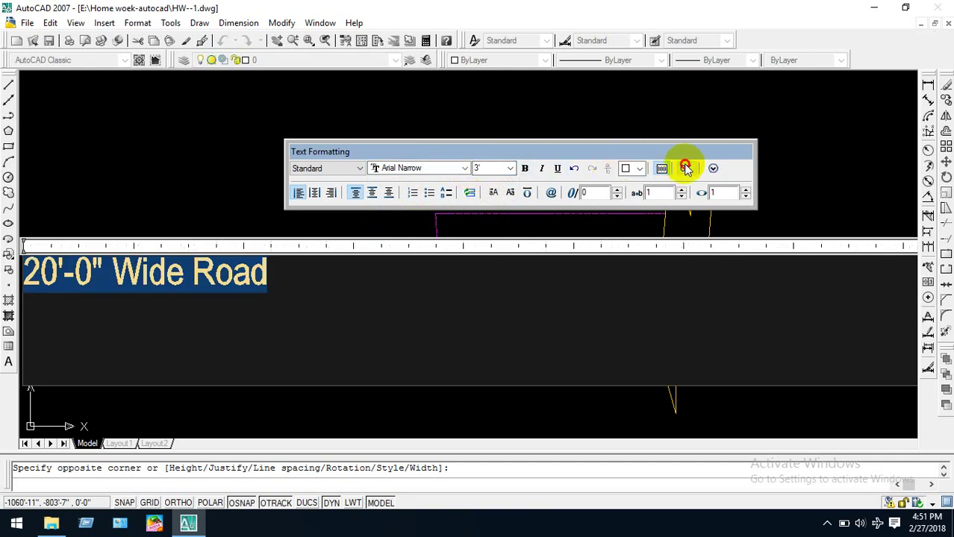
pyautogui.click(685, 169)
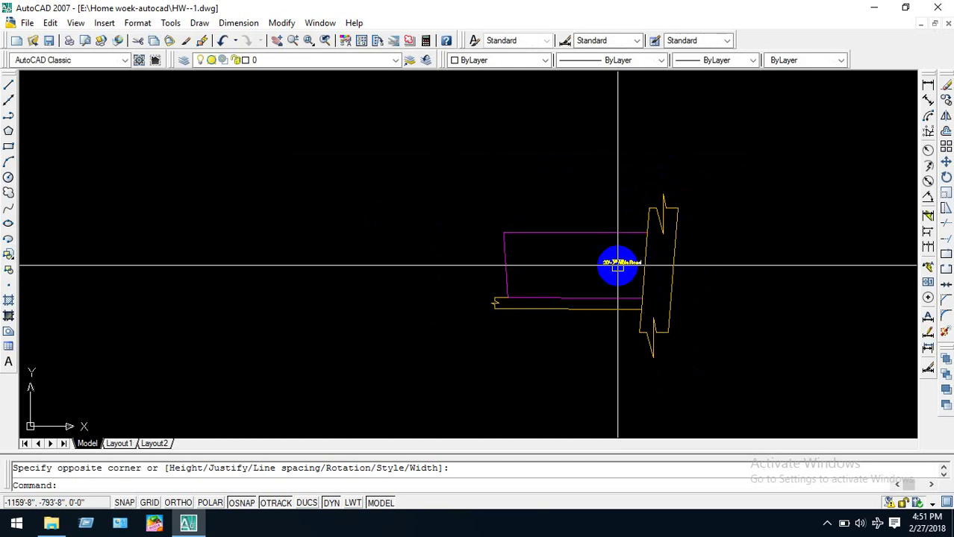
# Start rotating the 20'-0" Wide Road label, cancelling after picking a pivot.
pyautogui.scroll(5, 618, 266)
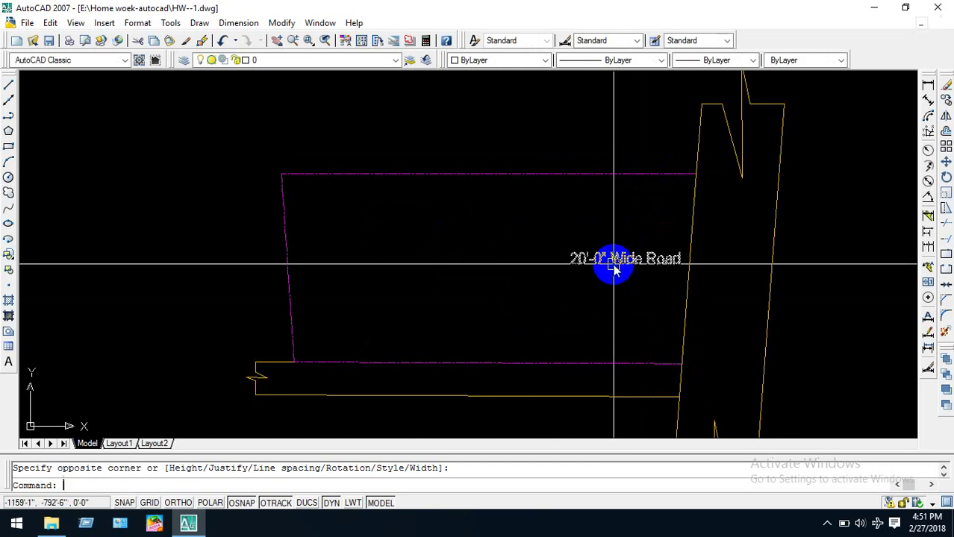
pyautogui.write('ro')
pyautogui.press('Return')
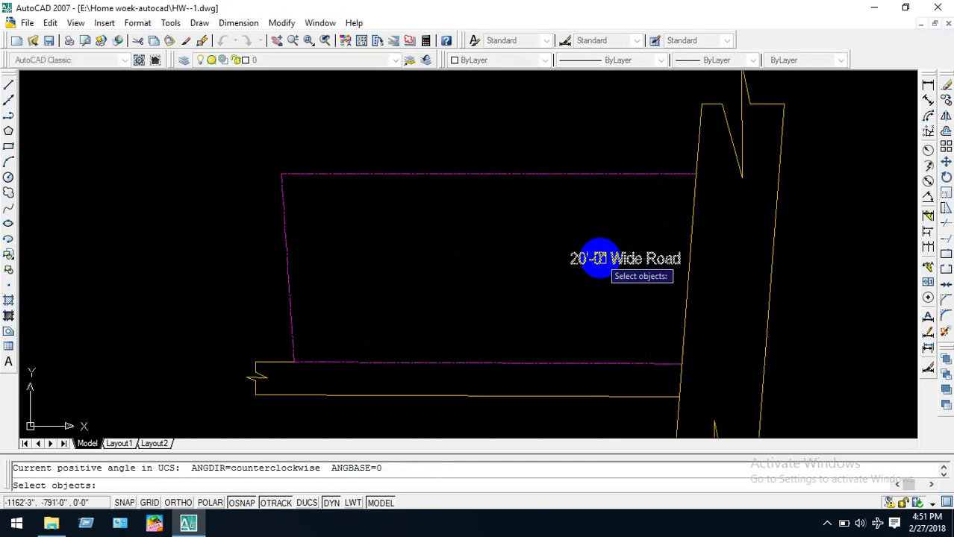
pyautogui.click(600, 254)
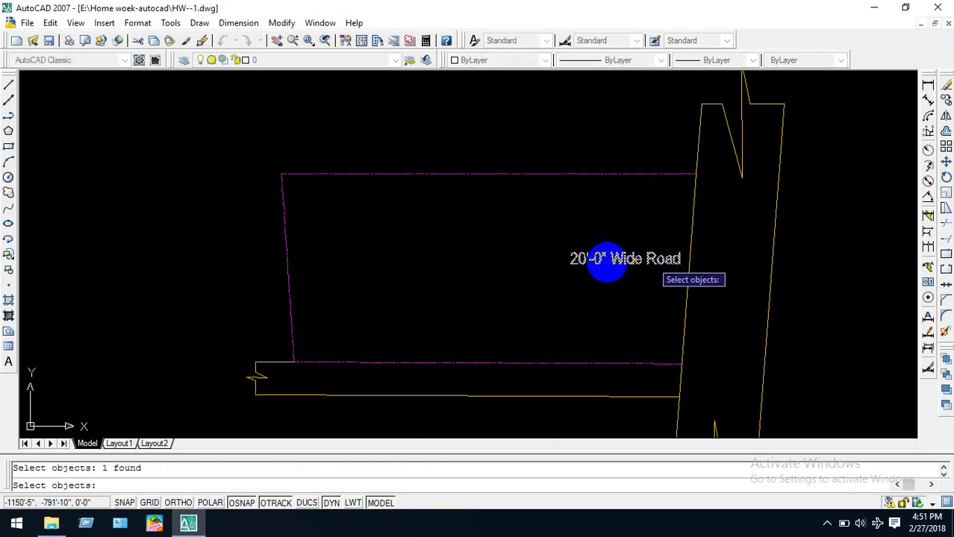
pyautogui.press('Escape')
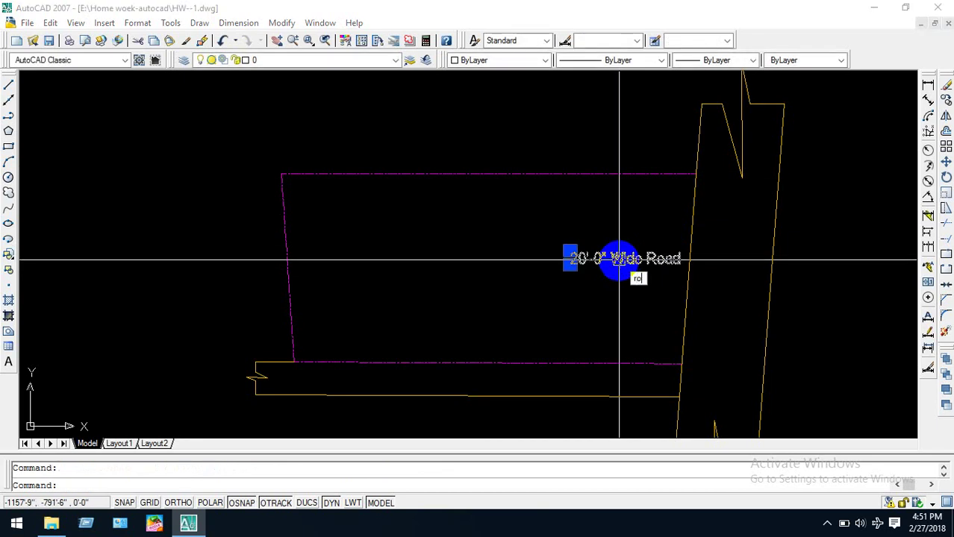
pyautogui.press('Return')
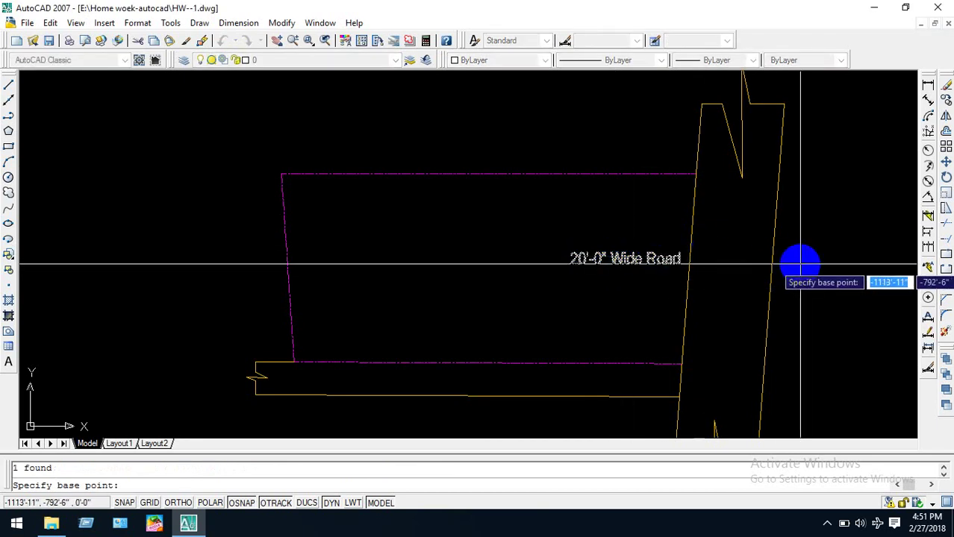
pyautogui.click(799, 264)
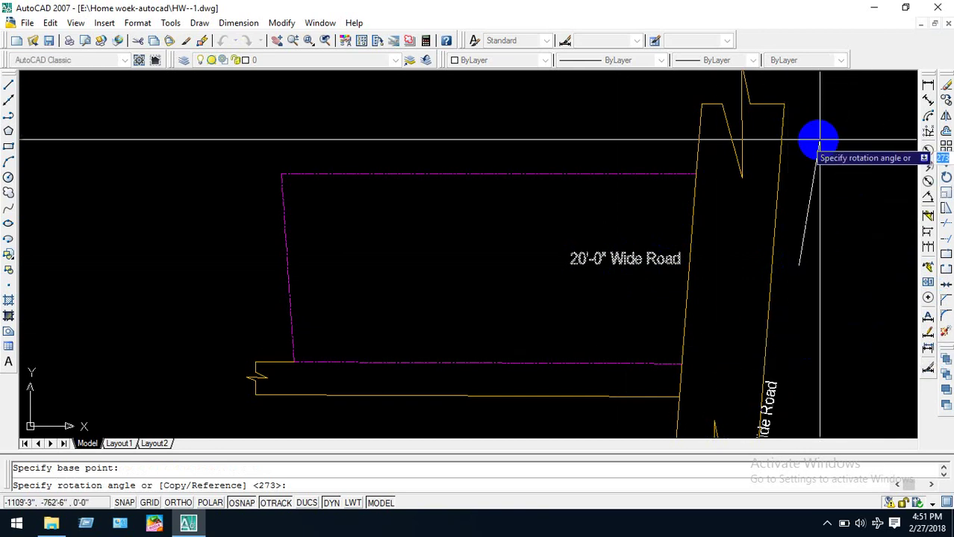
pyautogui.press('Escape')
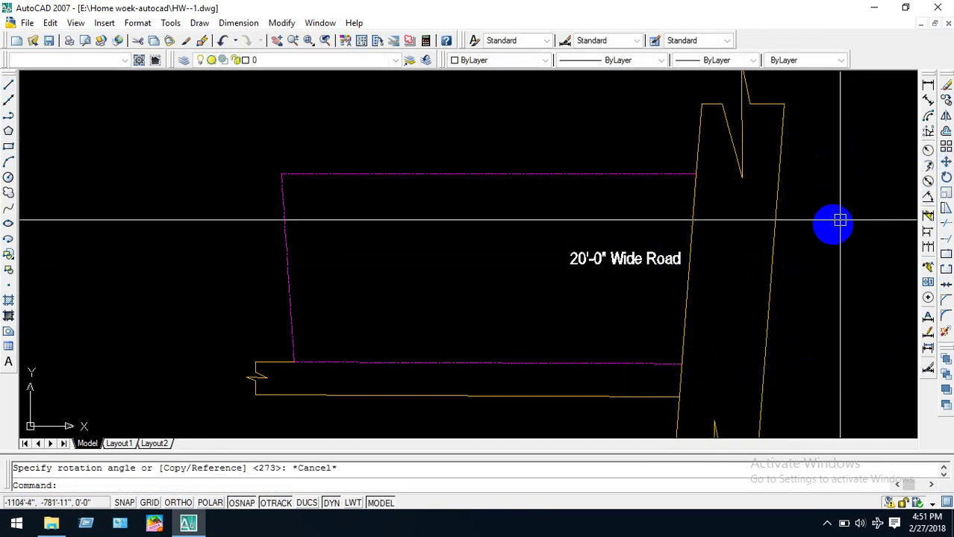
# Reselect the road label and retry the rotation with two different pivots, cancelling both.
pyautogui.click(633, 258)
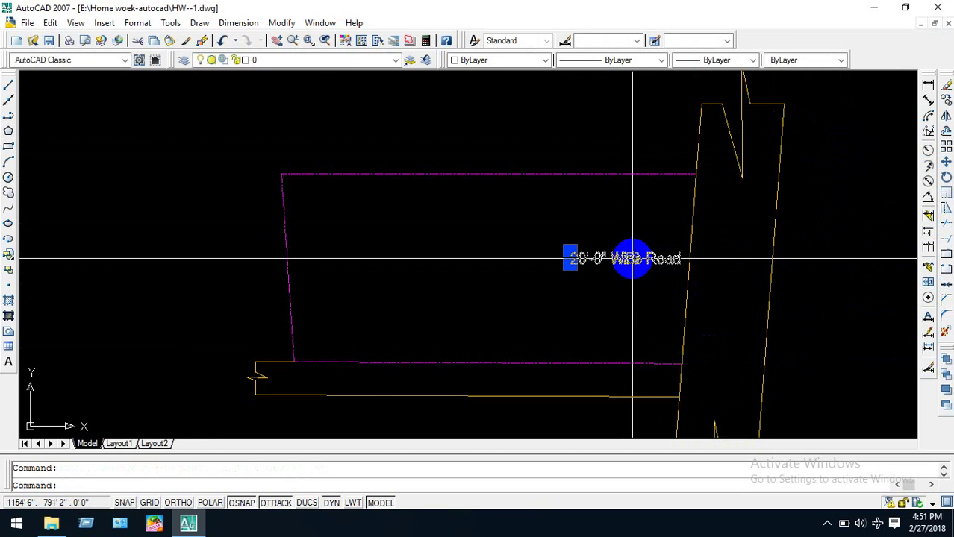
pyautogui.moveTo(632, 259); pyautogui.dragTo(633, 270)
pyautogui.write('ro')
pyautogui.press('Return')
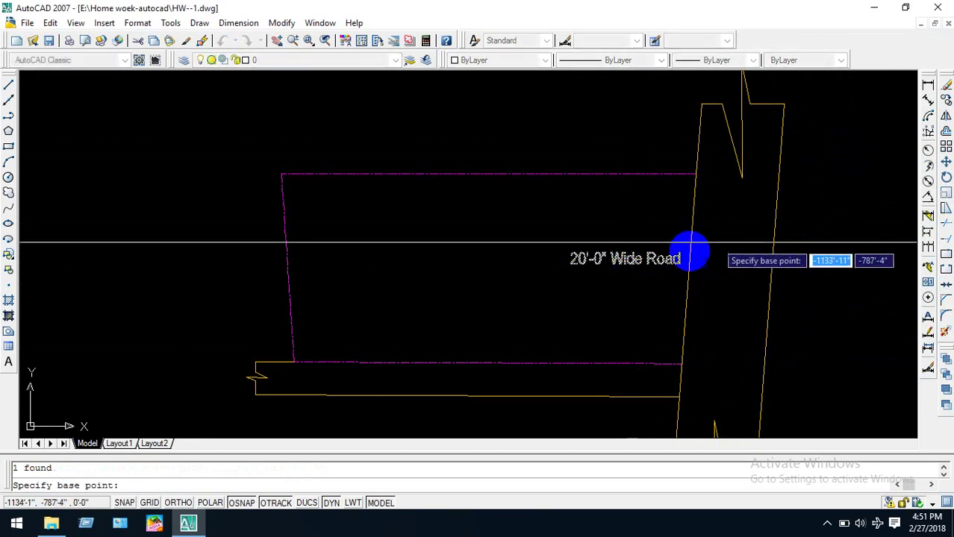
pyautogui.click(638, 304)
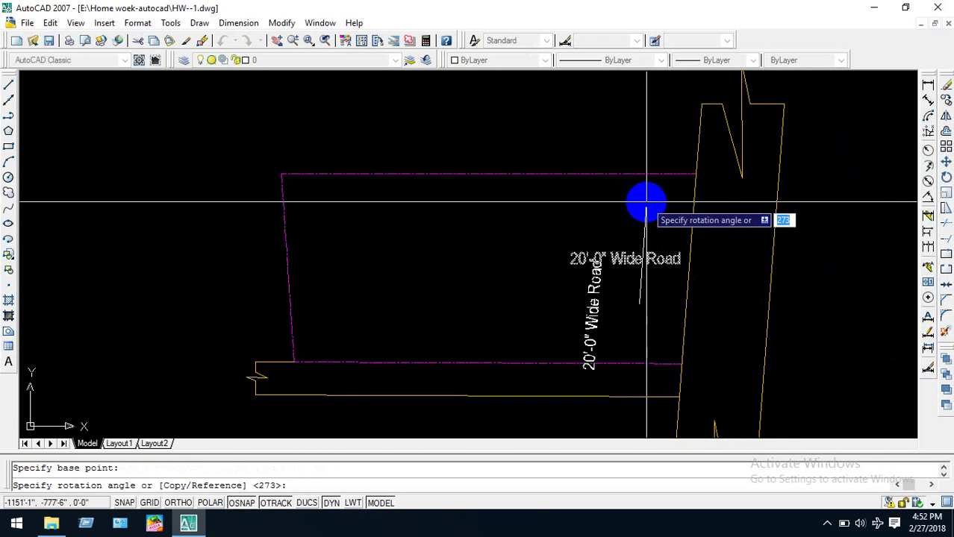
pyautogui.press('Escape')
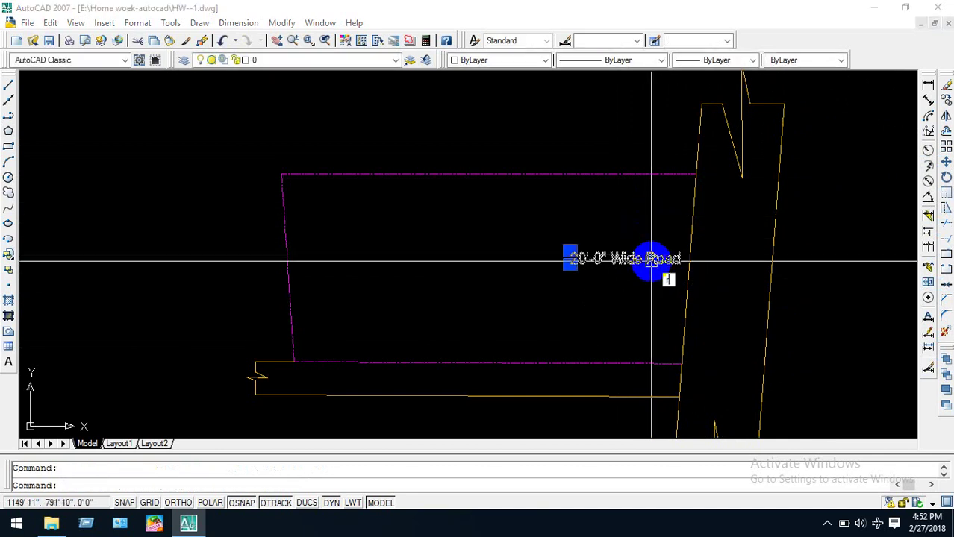
pyautogui.write('ro')
pyautogui.press('Return')
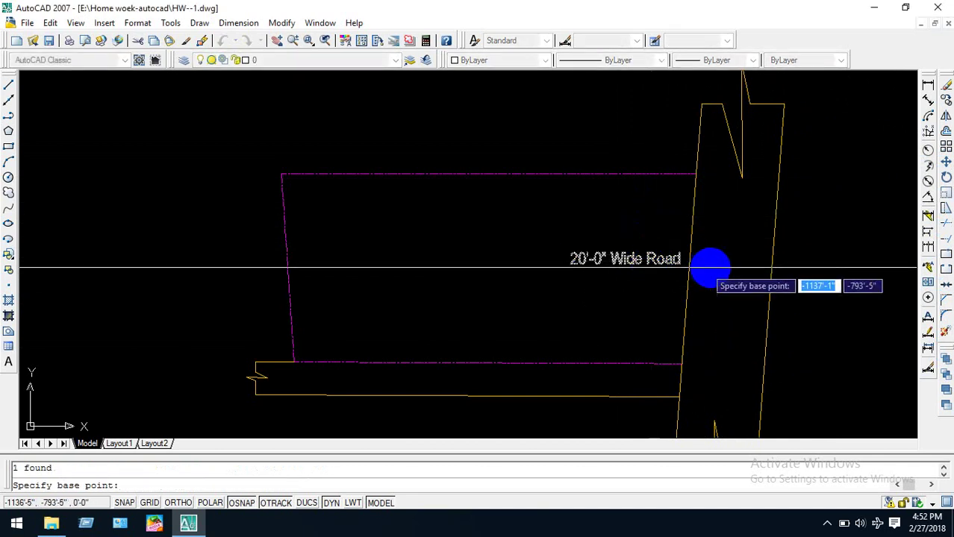
pyautogui.click(710, 306)
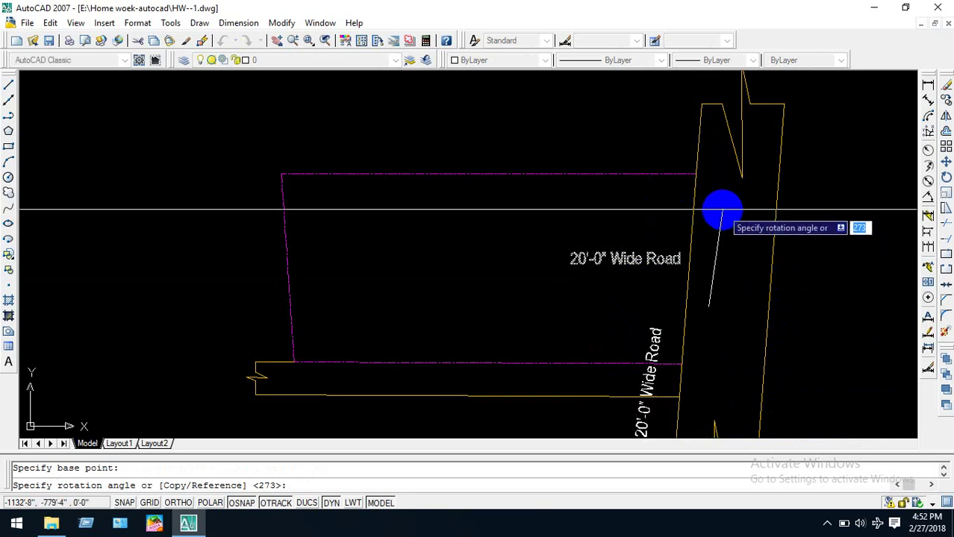
pyautogui.press('Escape')
# Reselect the label and make two more rotation attempts, cancelling each before rotating.
pyautogui.click(647, 253)
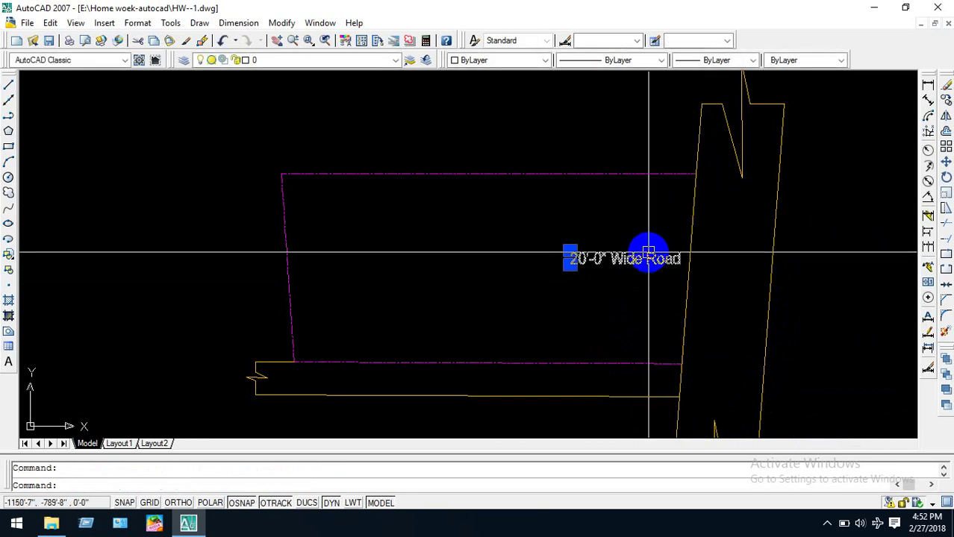
pyautogui.moveTo(648, 253); pyautogui.dragTo(649, 254)
pyautogui.write('ro')
pyautogui.press('Return')
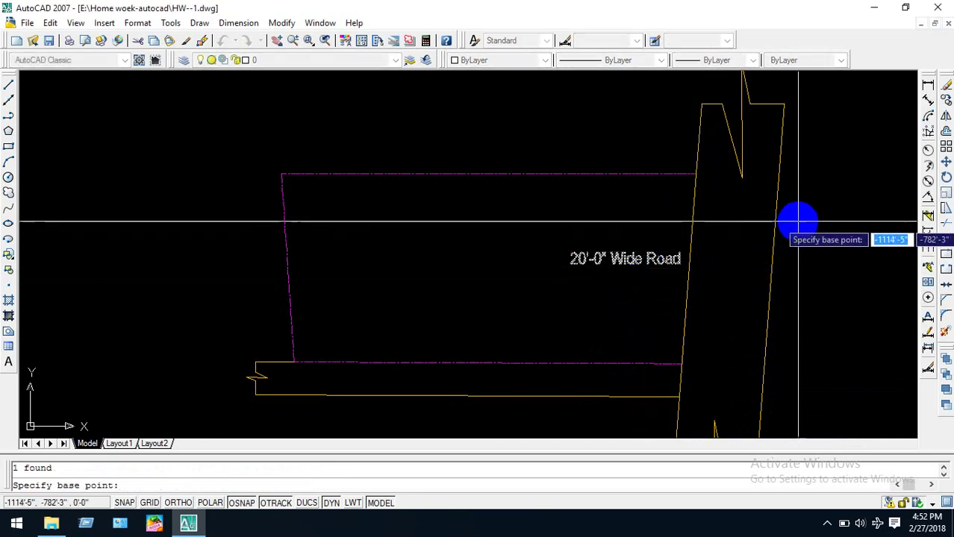
pyautogui.click(798, 220)
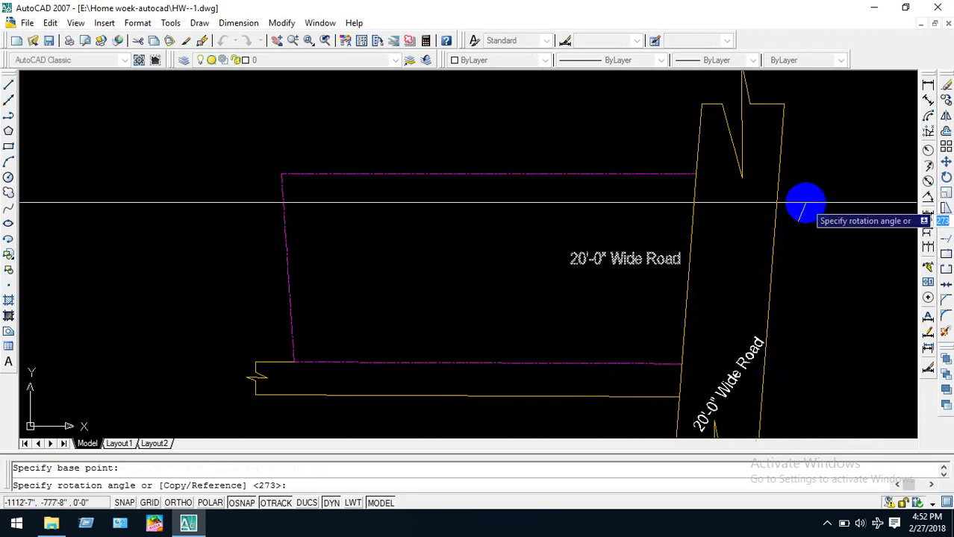
pyautogui.press('Escape')
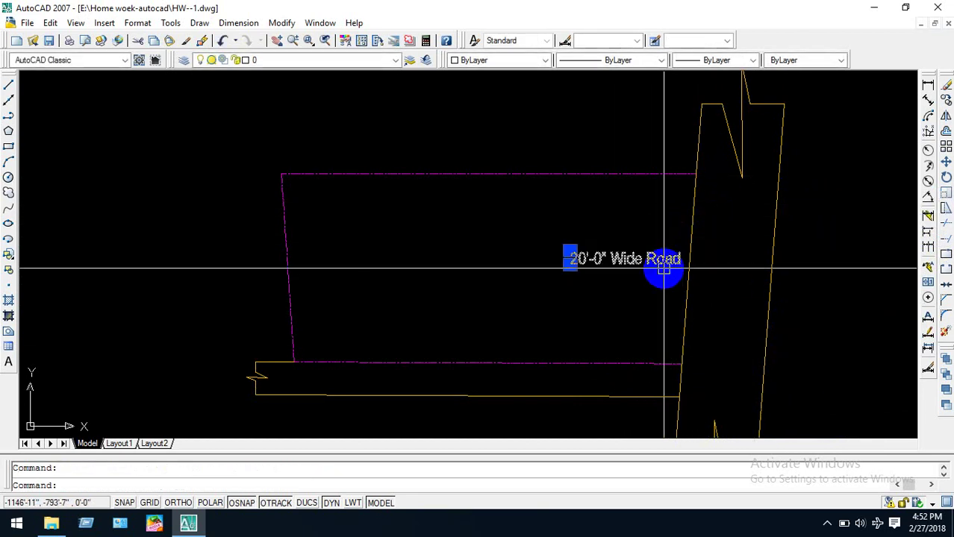
pyautogui.doubleClick(664, 269)
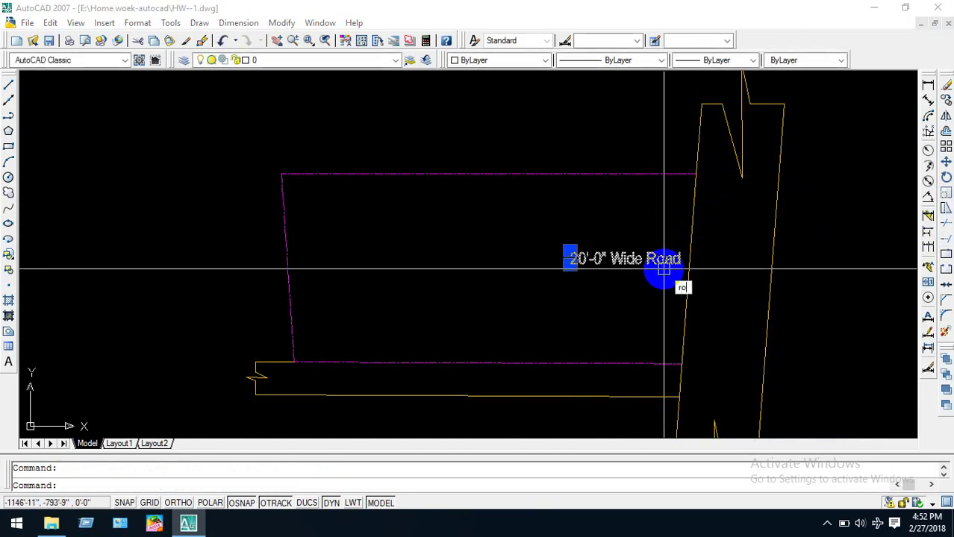
pyautogui.press('Return')
pyautogui.click(763, 120)
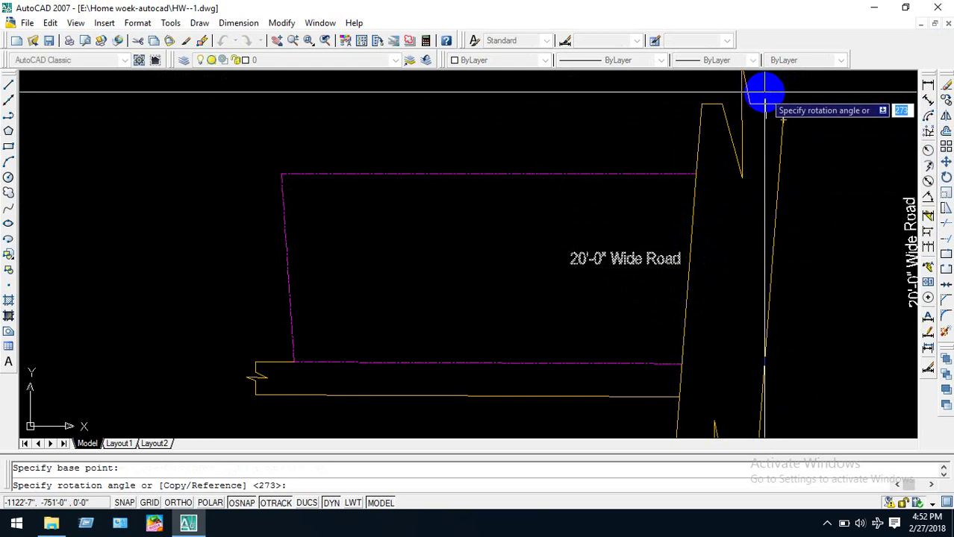
pyautogui.press('Escape')
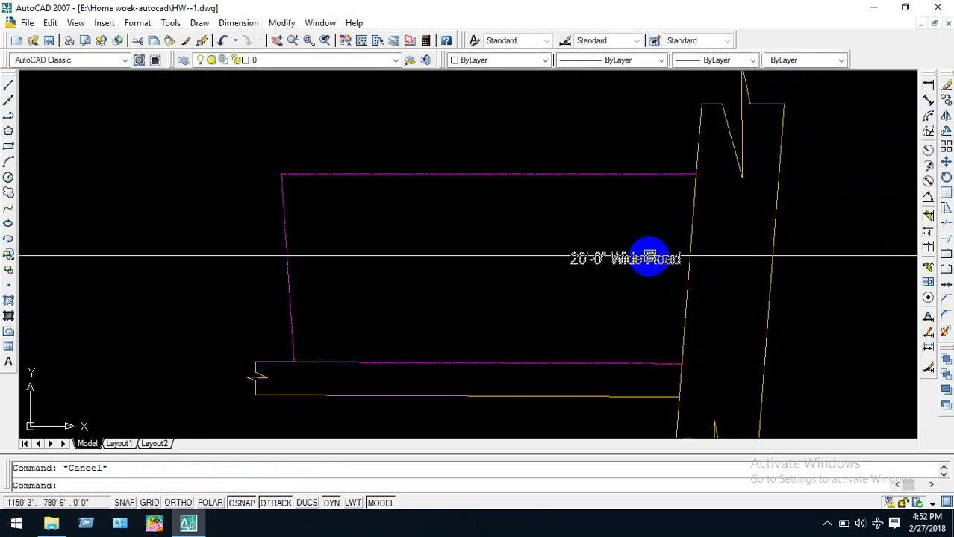
# Rotate the road label upright to run along the vertical road.
pyautogui.click(648, 258)
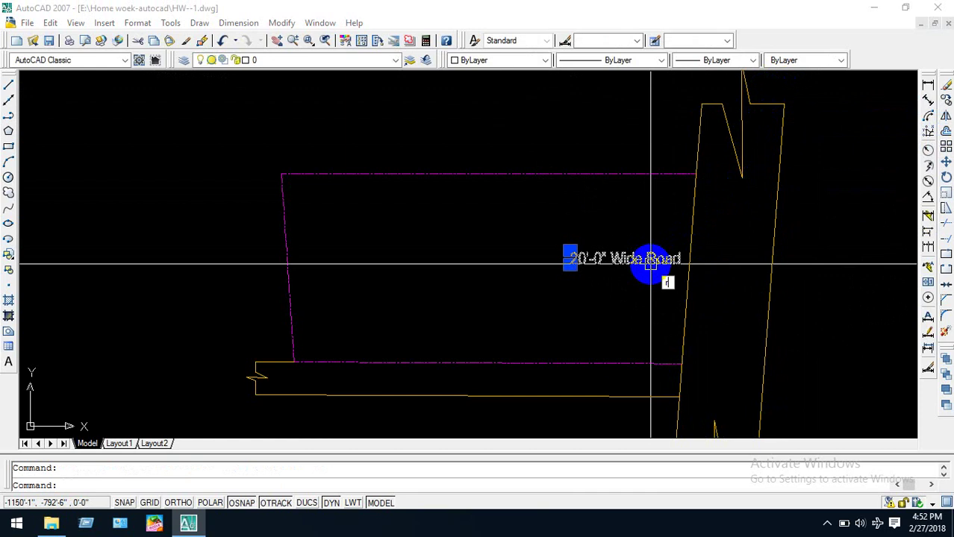
pyautogui.press('space')
pyautogui.click(706, 270)
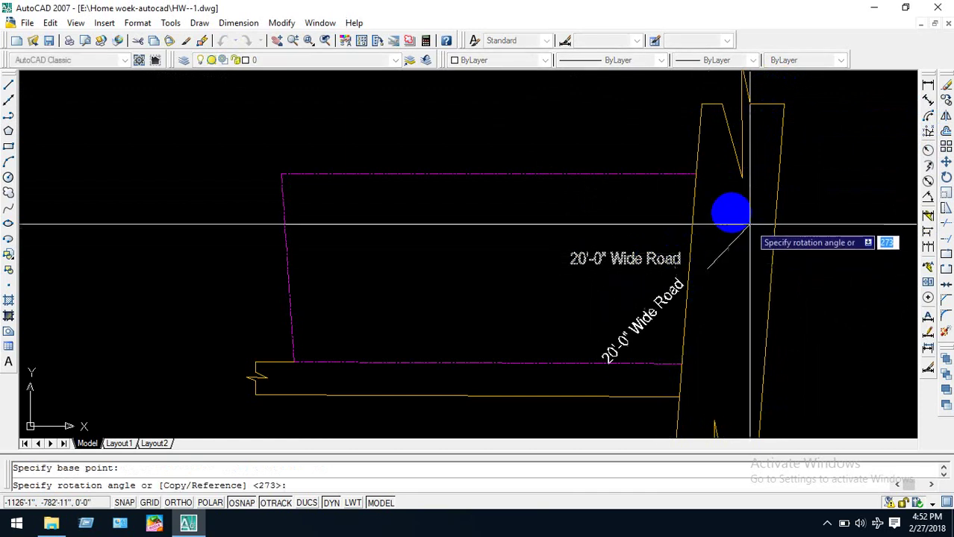
pyautogui.click(708, 204)
pyautogui.press('Escape')
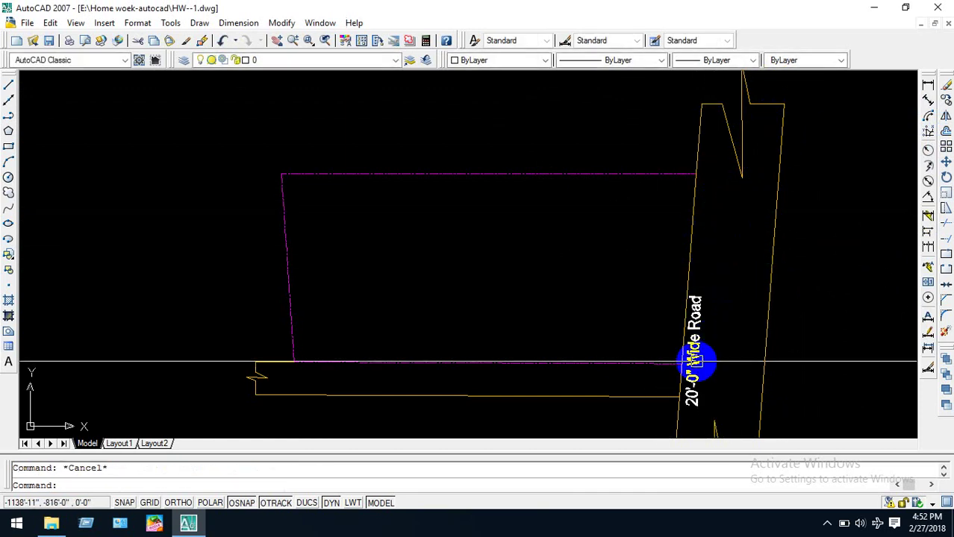
# Move the rotated label inside the vertical yellow road.
pyautogui.write('m')
pyautogui.press('space')
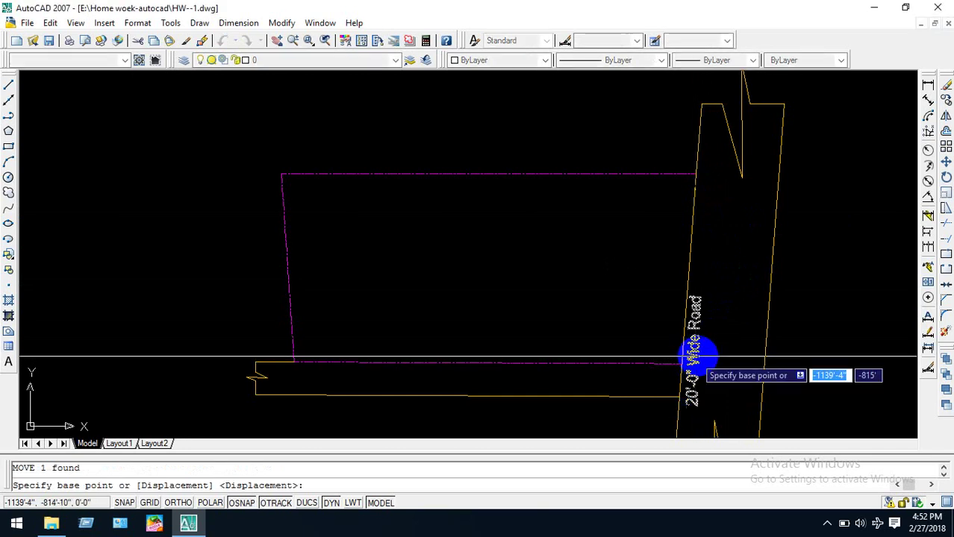
pyautogui.click(789, 360)
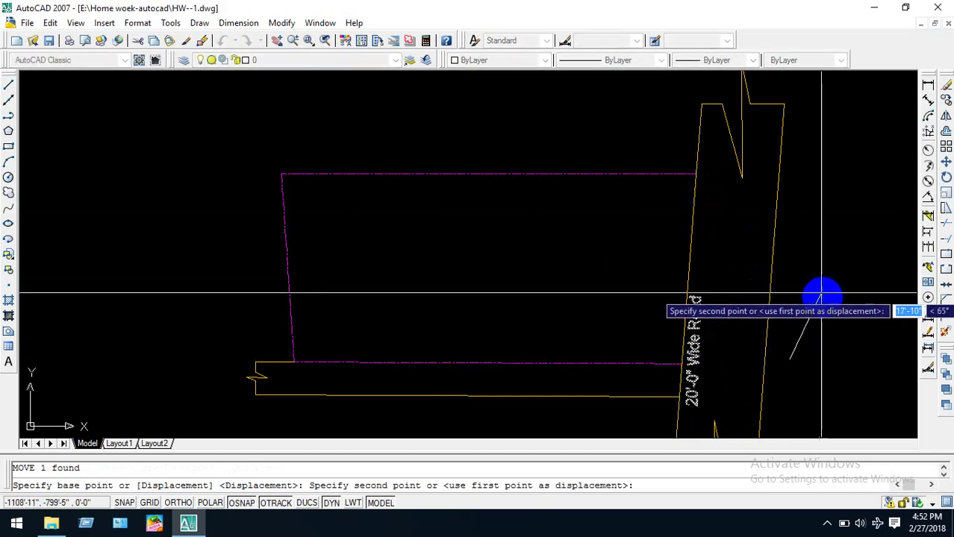
pyautogui.click(821, 297)
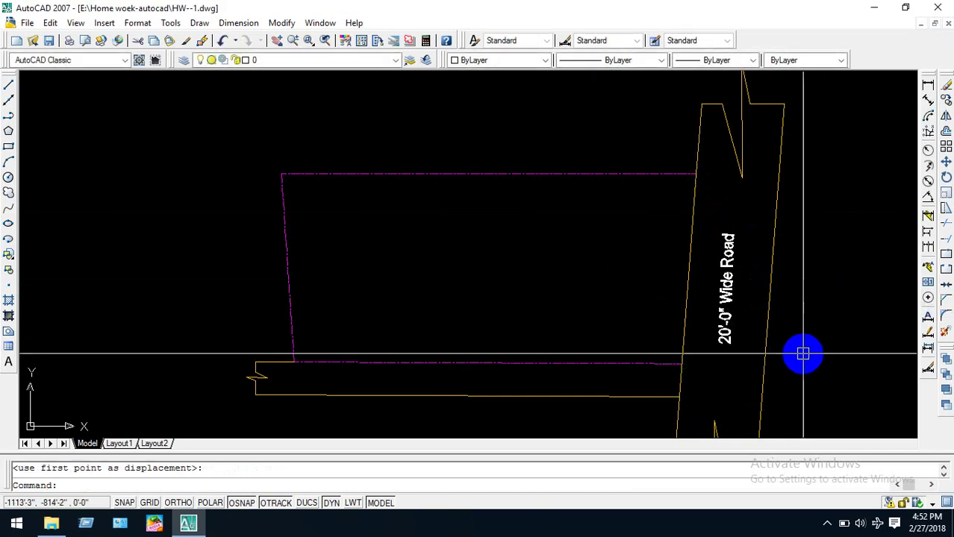
pyautogui.press('Escape')
pyautogui.scroll(-3, 762, 394)
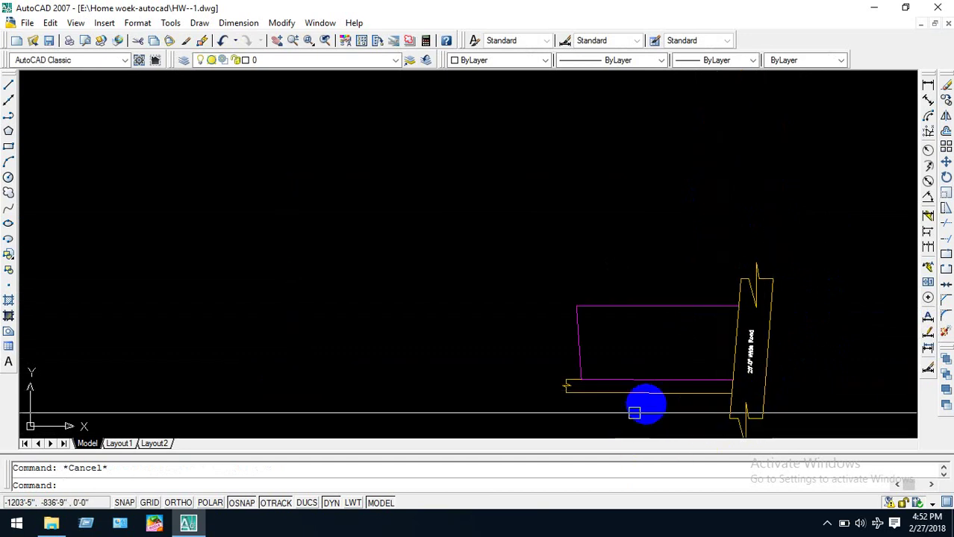
pyautogui.scroll(2, 646, 404)
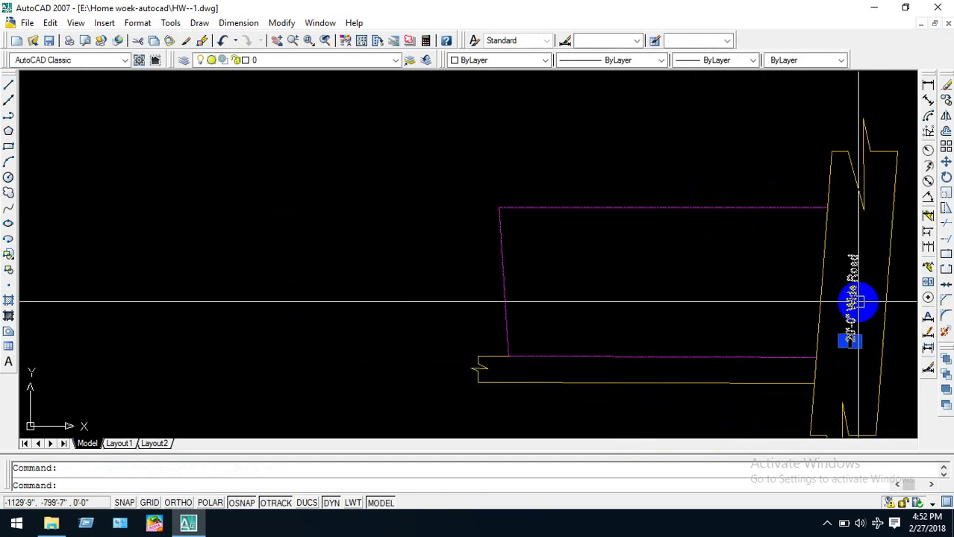
# Copy the vertical road label down beside the horizontal road.
pyautogui.moveTo(858, 302); pyautogui.dragTo(860, 307)
pyautogui.press('Return')
pyautogui.click(849, 343)
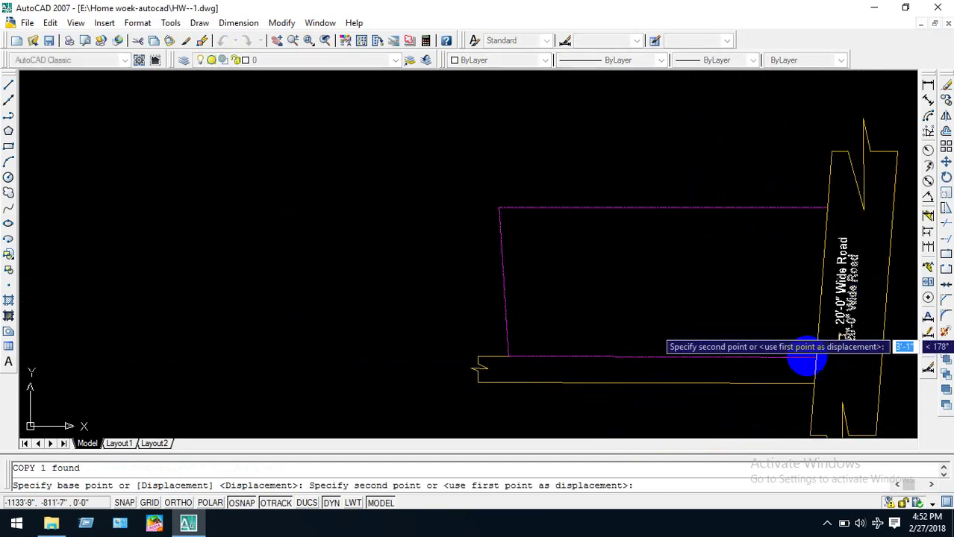
pyautogui.click(664, 424)
pyautogui.press('Escape')
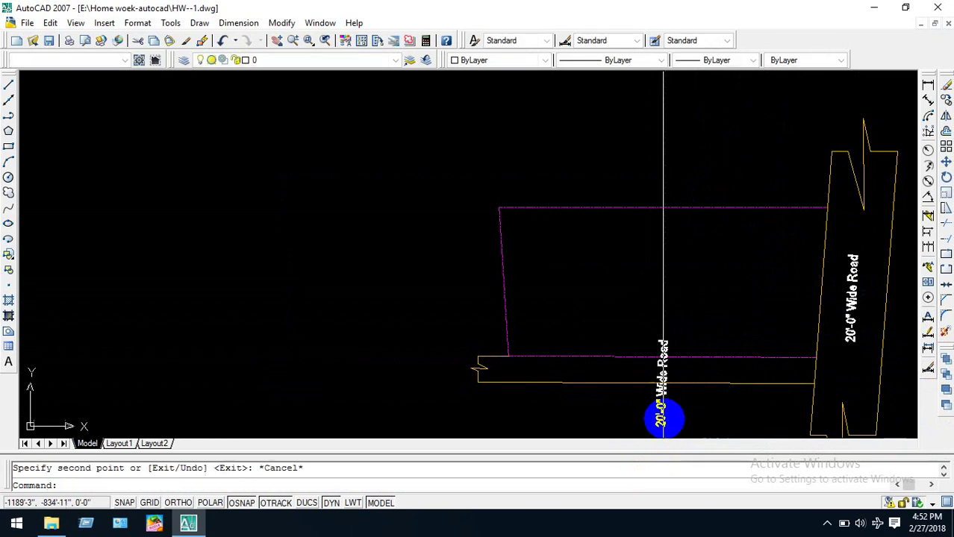
# Select the copied label and start a rotation, then cancel it.
pyautogui.click(661, 415)
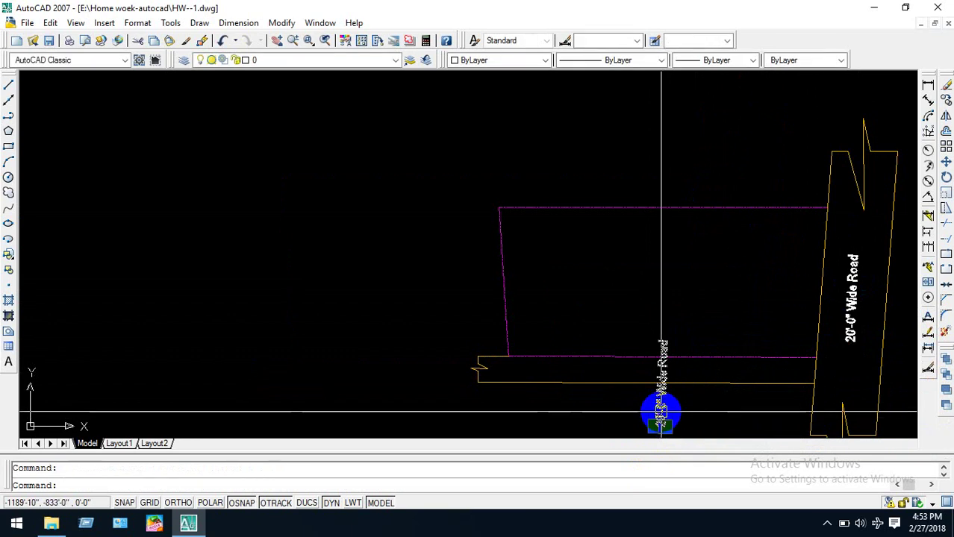
pyautogui.write('ro')
pyautogui.press('Return')
pyautogui.click(659, 409)
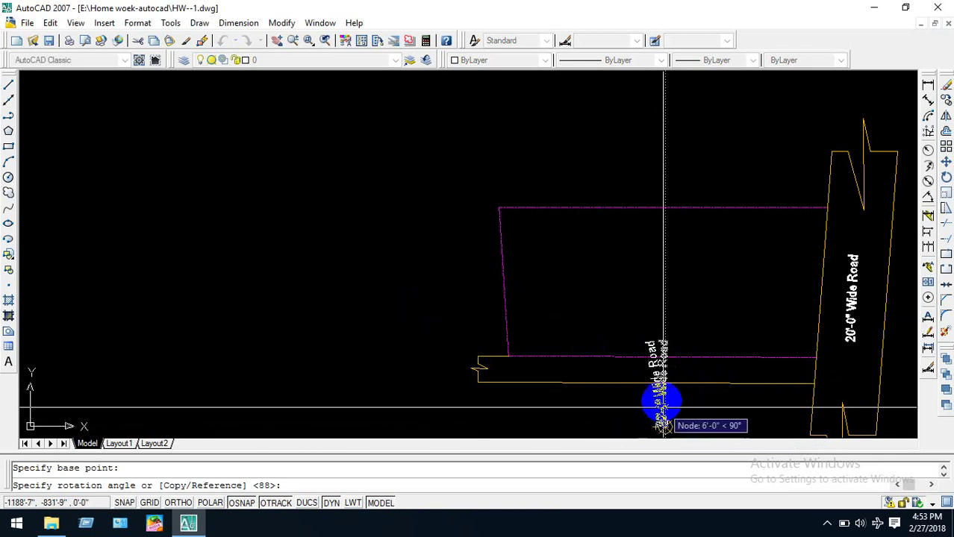
pyautogui.press('Escape')
pyautogui.press('Escape')
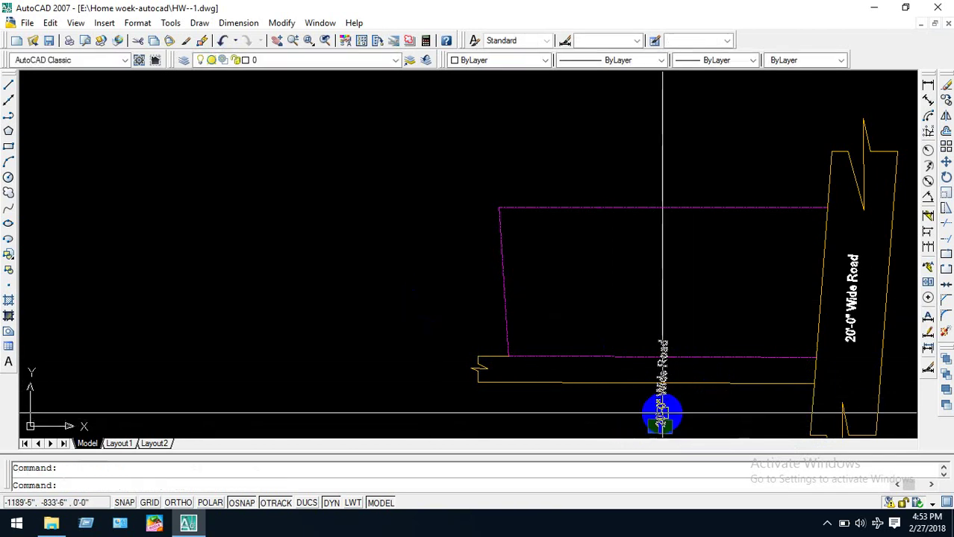
# Rotate the copied label back to horizontal about its base point.
pyautogui.click(661, 414)
pyautogui.press('Return')
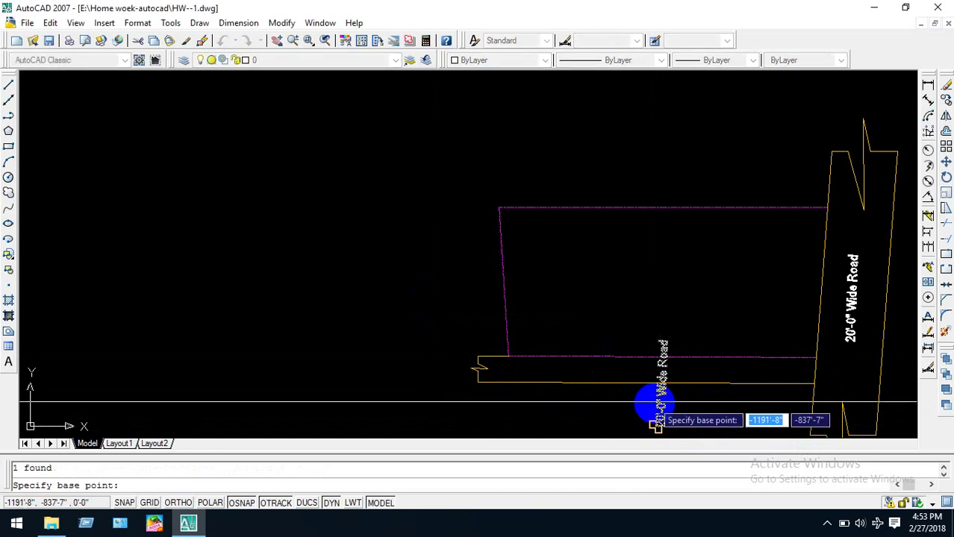
pyautogui.click(598, 413)
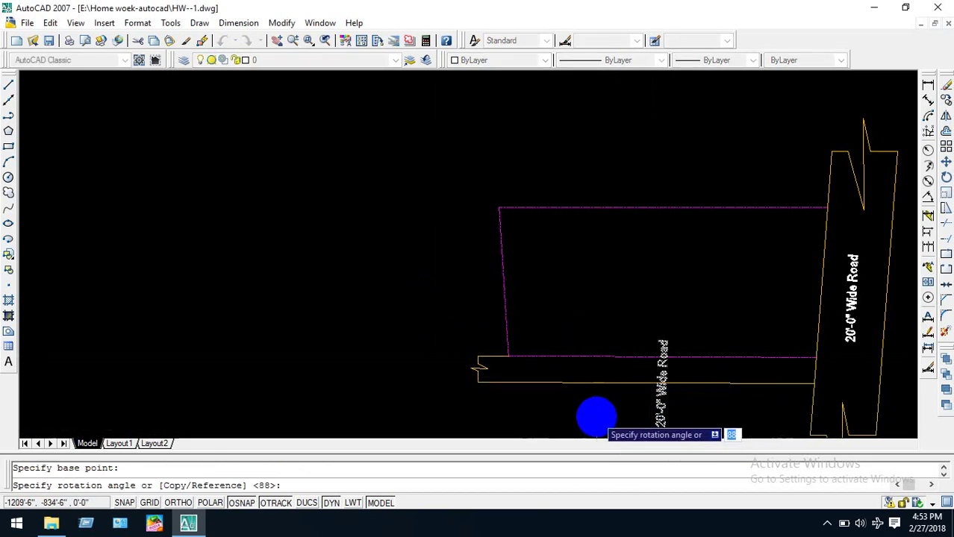
pyautogui.scroll(-4, 589, 411)
pyautogui.scroll(-3, 600, 409)
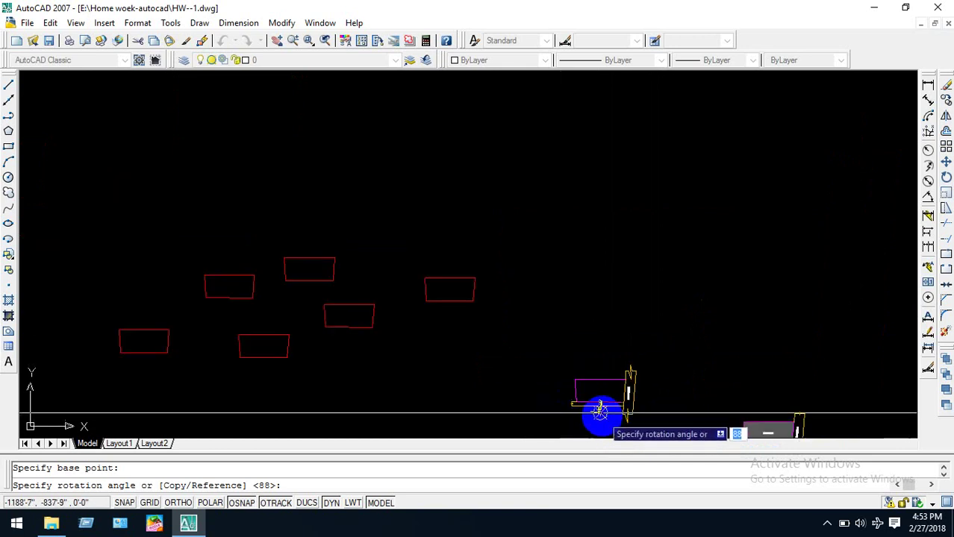
pyautogui.scroll(2, 600, 409)
pyautogui.moveTo(600, 409); pyautogui.dragTo(591, 239, button='middle')
pyautogui.scroll(5, 591, 239)
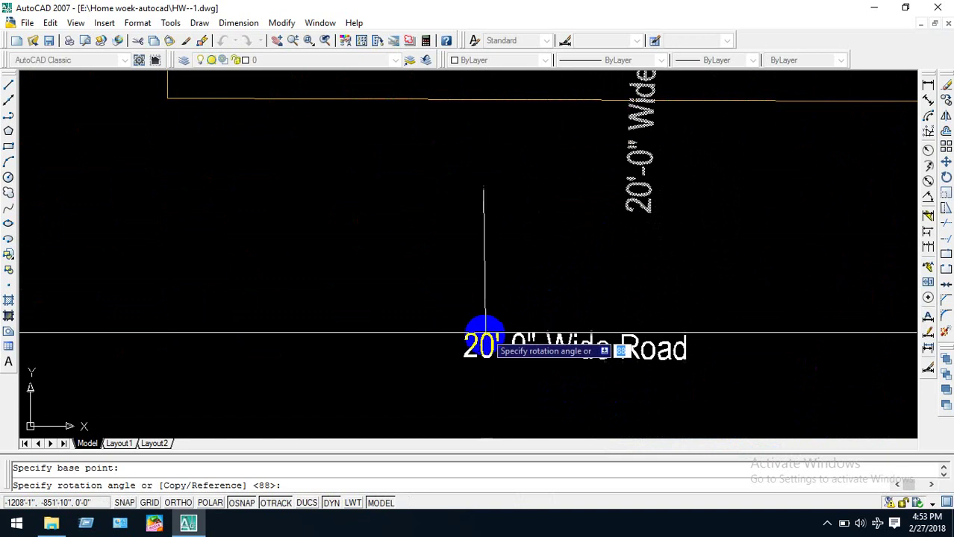
pyautogui.click(483, 337)
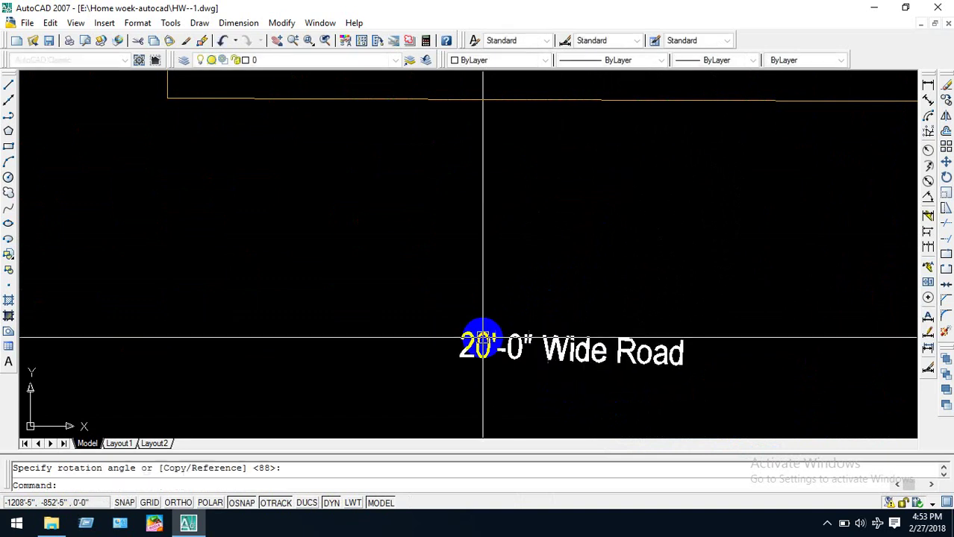
pyautogui.press('Escape')
pyautogui.scroll(-3, 568, 346)
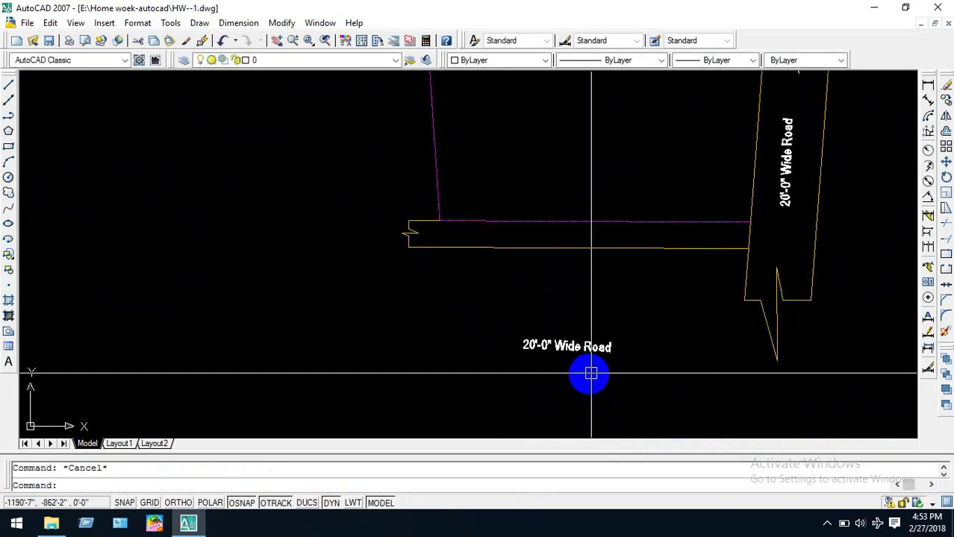
# Move the horizontal label up into the horizontal yellow road.
pyautogui.click(579, 352)
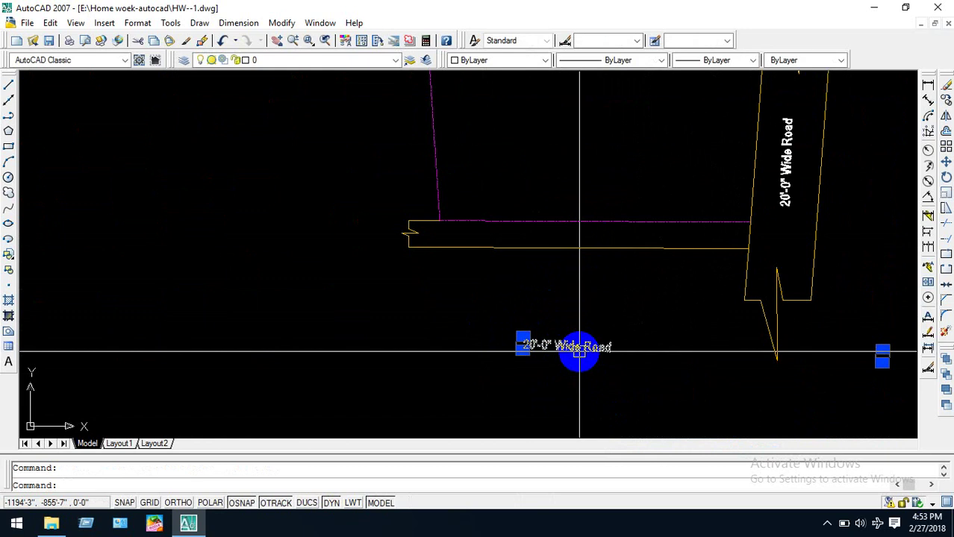
pyautogui.write('m')
pyautogui.press('Return')
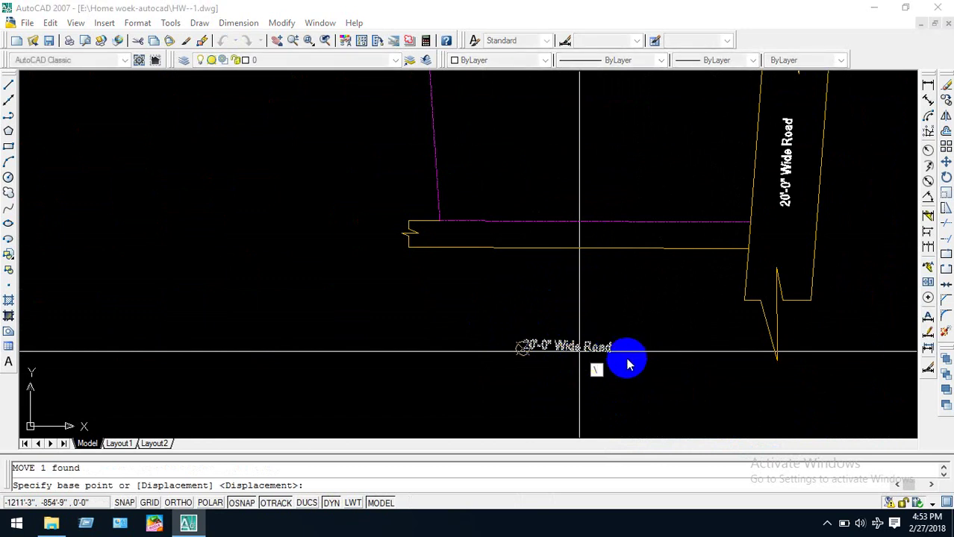
pyautogui.press('Escape')
pyautogui.click(571, 345)
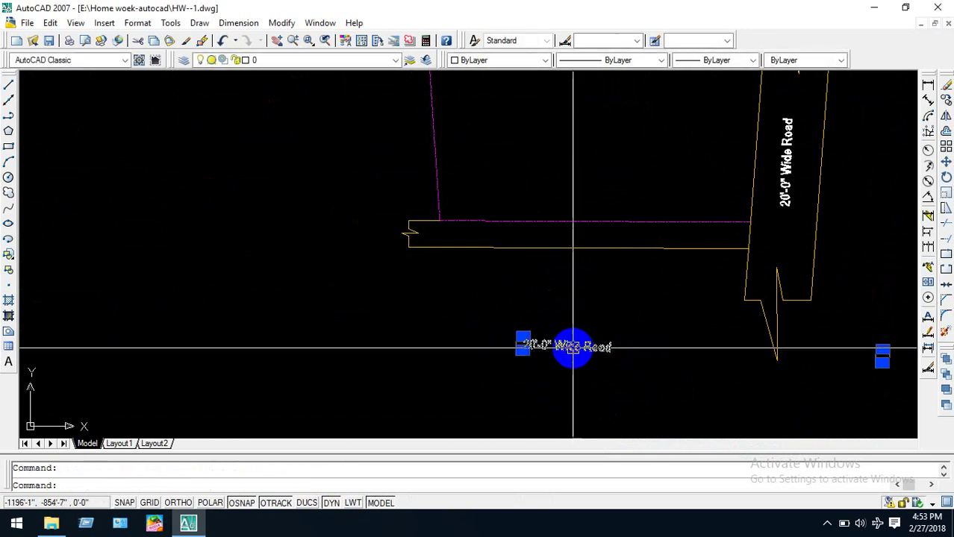
pyautogui.write('m')
pyautogui.press('Return')
pyautogui.click(625, 330)
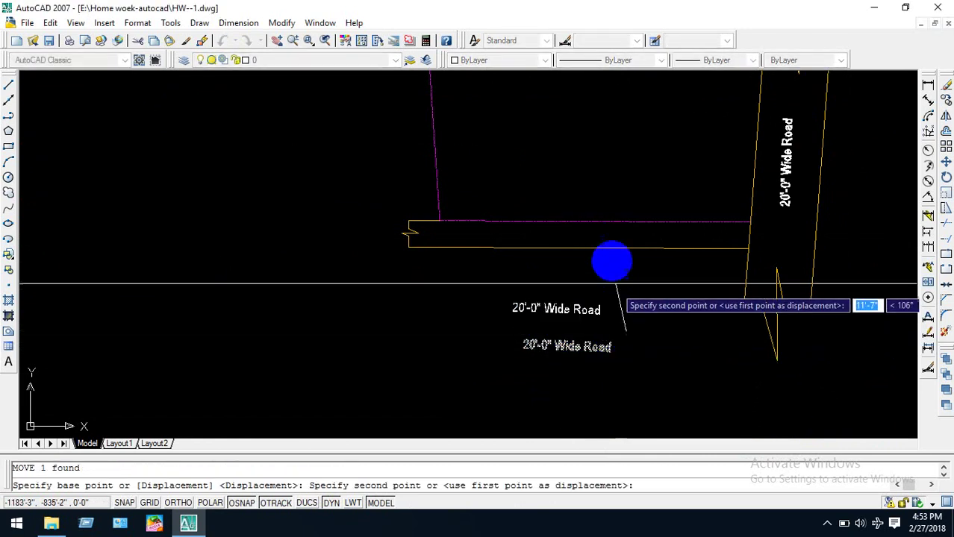
pyautogui.click(625, 221)
pyautogui.press('Escape')
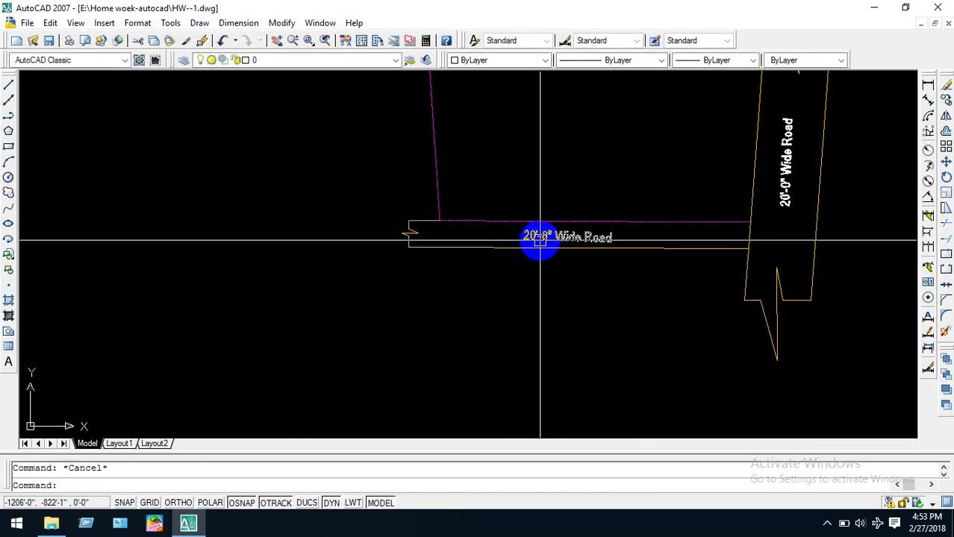
# Edit the label text with ED to read 8'-0" Wide Road.
pyautogui.write('ed')
pyautogui.press('Return')
pyautogui.click(539, 240)
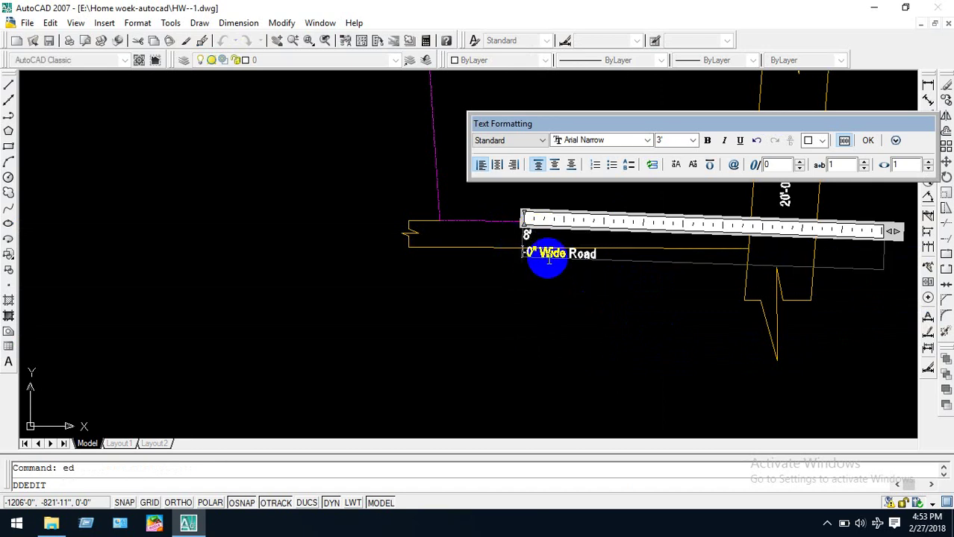
pyautogui.press('Delete')
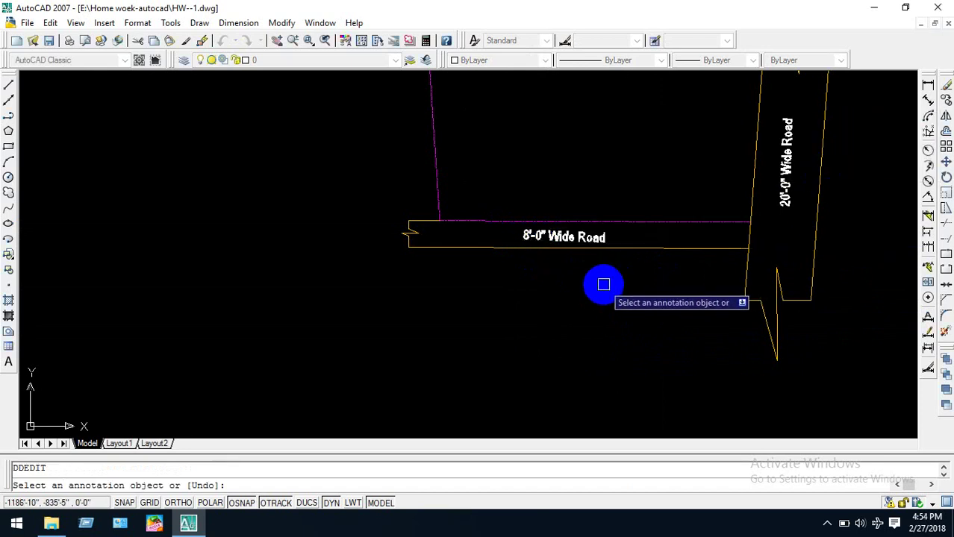
pyautogui.press('Escape')
# Zoom and pan to the unhatched layout's road junction so both road labels are legible.
pyautogui.moveTo(630, 269); pyautogui.dragTo(644, 277, button='middle')
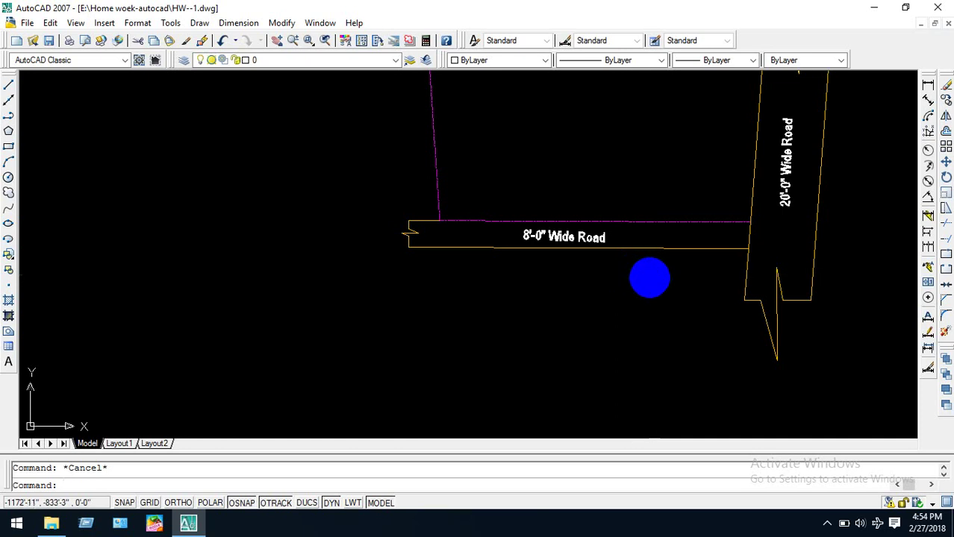
pyautogui.scroll(-3, 645, 282)
pyautogui.scroll(2, 666, 209)
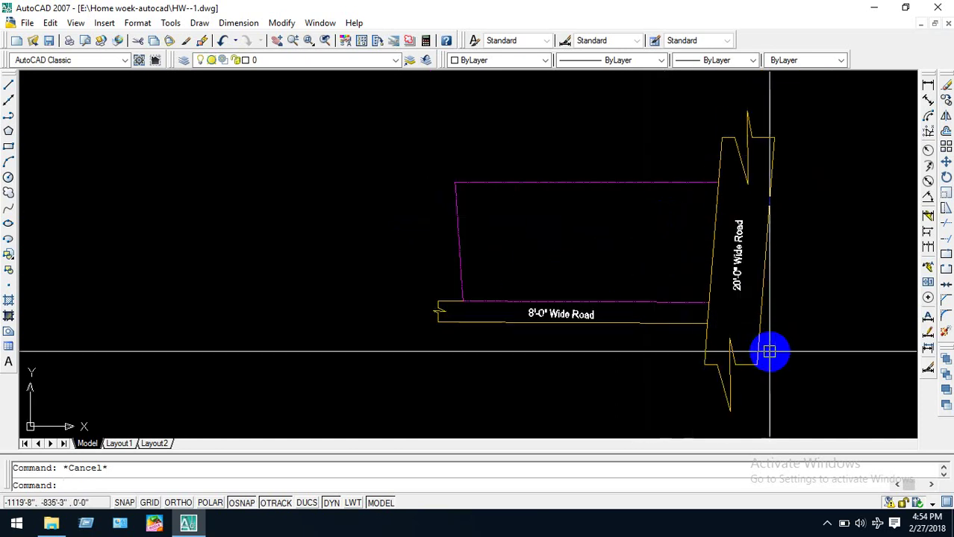
pyautogui.moveTo(771, 349); pyautogui.dragTo(671, 325, button='middle')
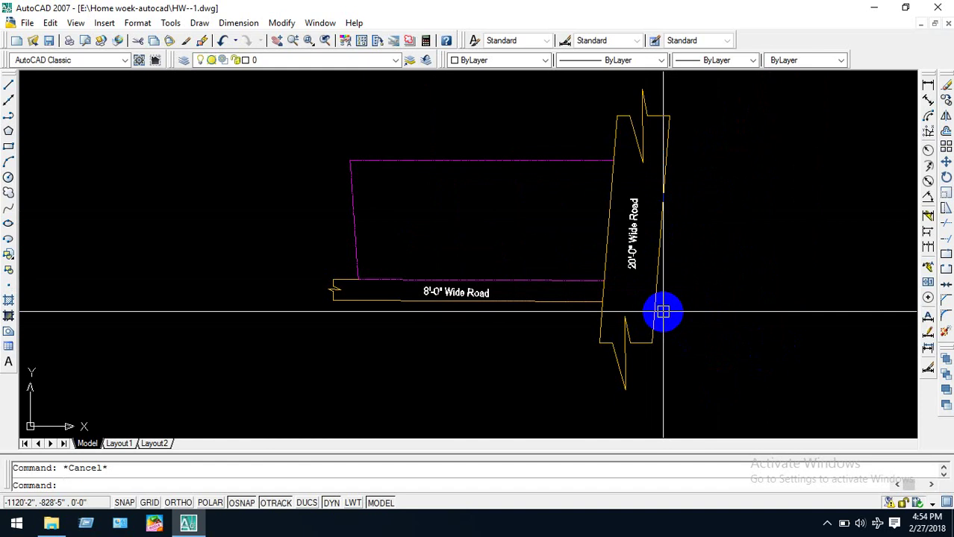
pyautogui.scroll(-3, 649, 311)
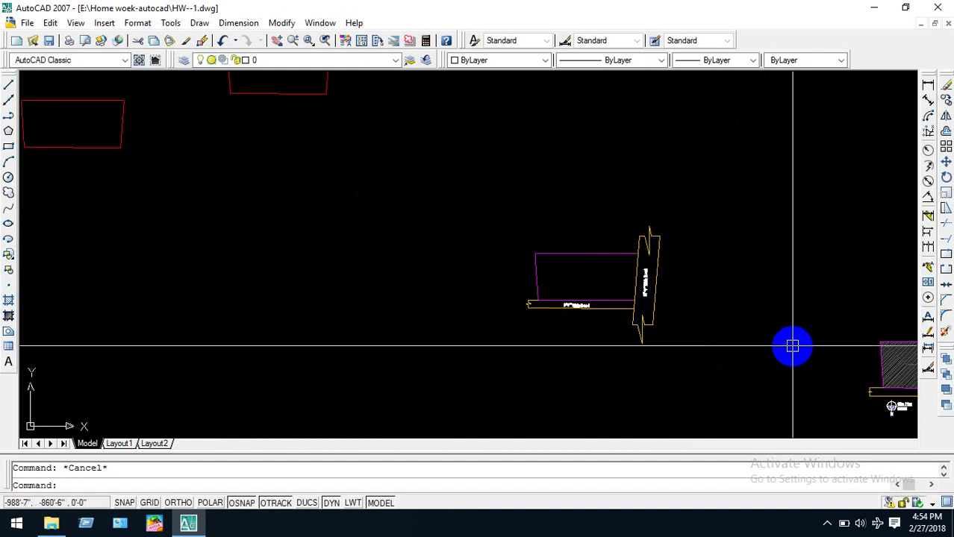
pyautogui.moveTo(724, 335); pyautogui.dragTo(575, 304, button='middle')
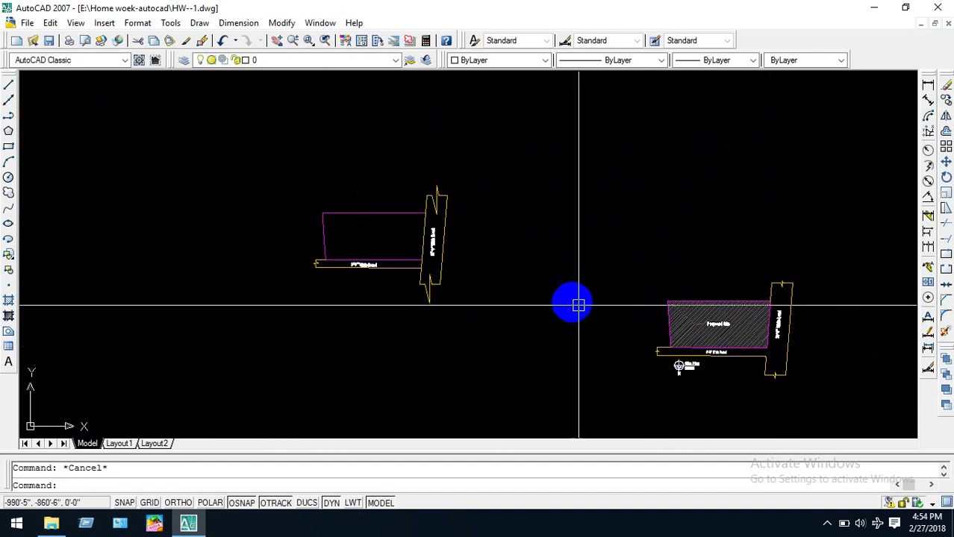
pyautogui.scroll(4, 763, 355)
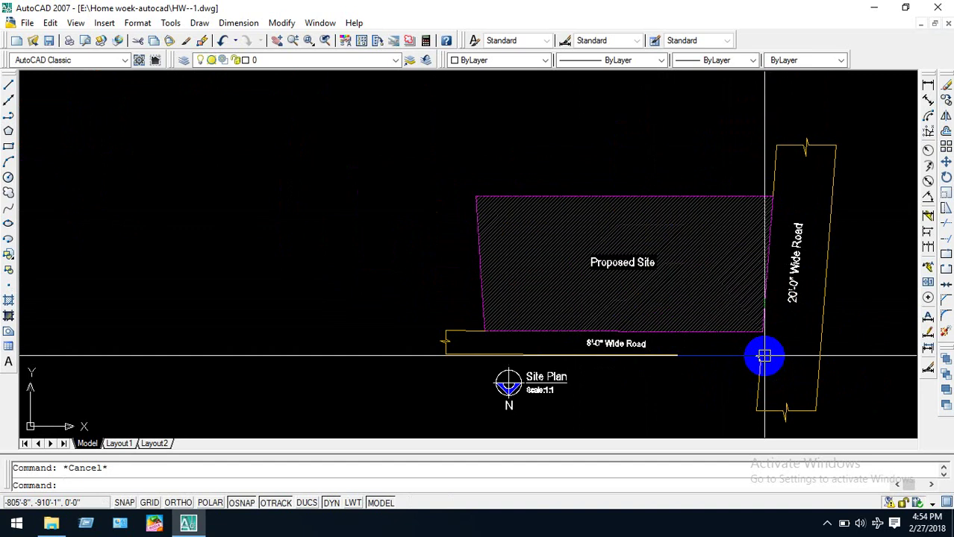
pyautogui.scroll(-4, 763, 356)
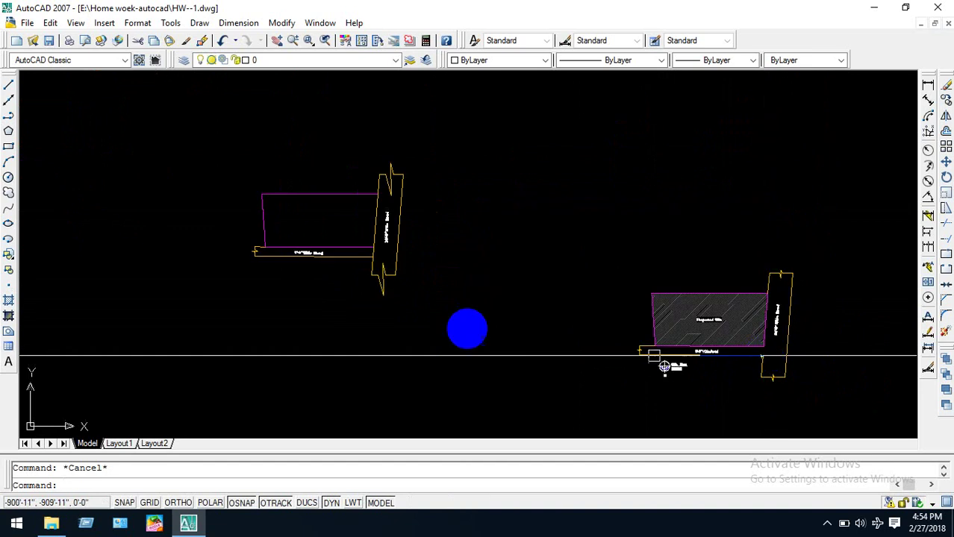
pyautogui.scroll(2, 383, 269)
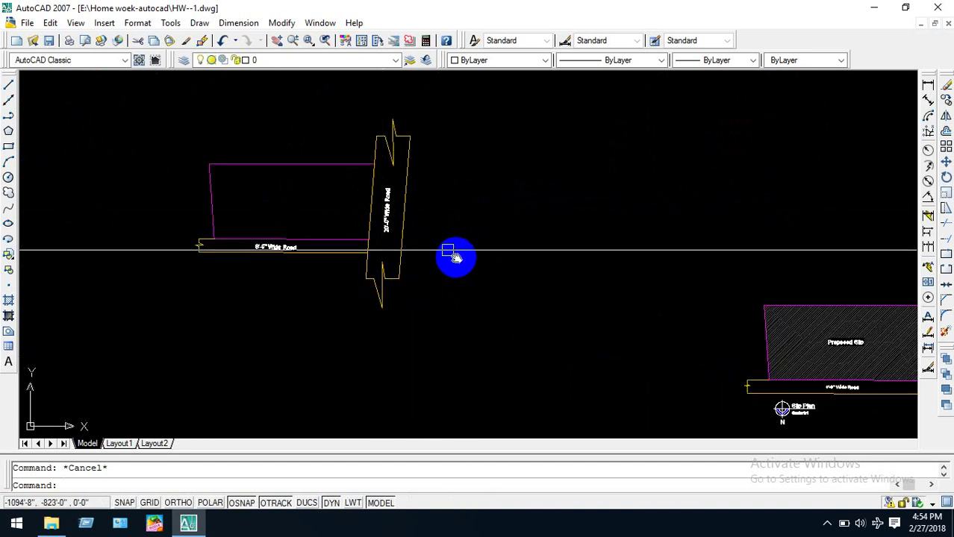
pyautogui.moveTo(447, 251); pyautogui.dragTo(477, 292, button='middle')
pyautogui.scroll(2, 460, 244)
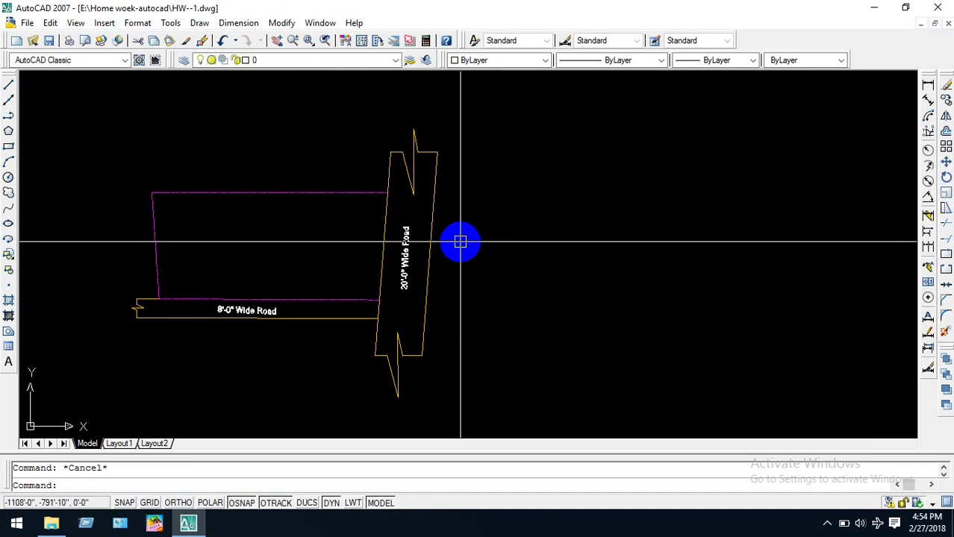
pyautogui.scroll(-2, 460, 242)
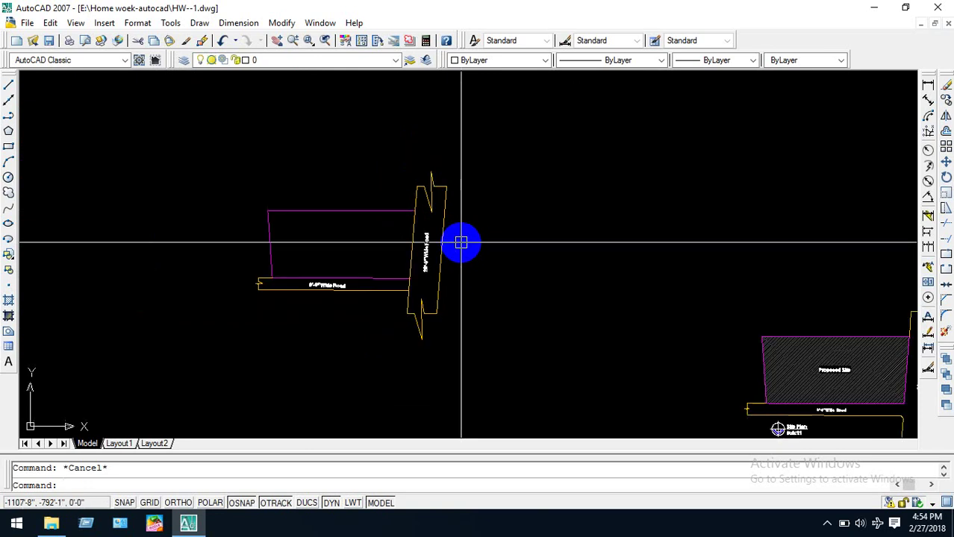
pyautogui.scroll(1, 460, 243)
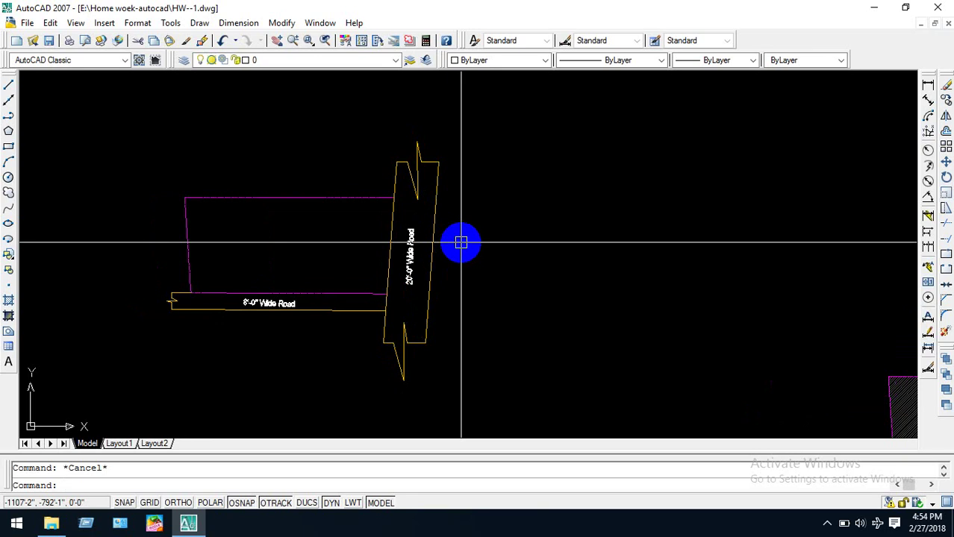
pyautogui.scroll(1, 252, 339)
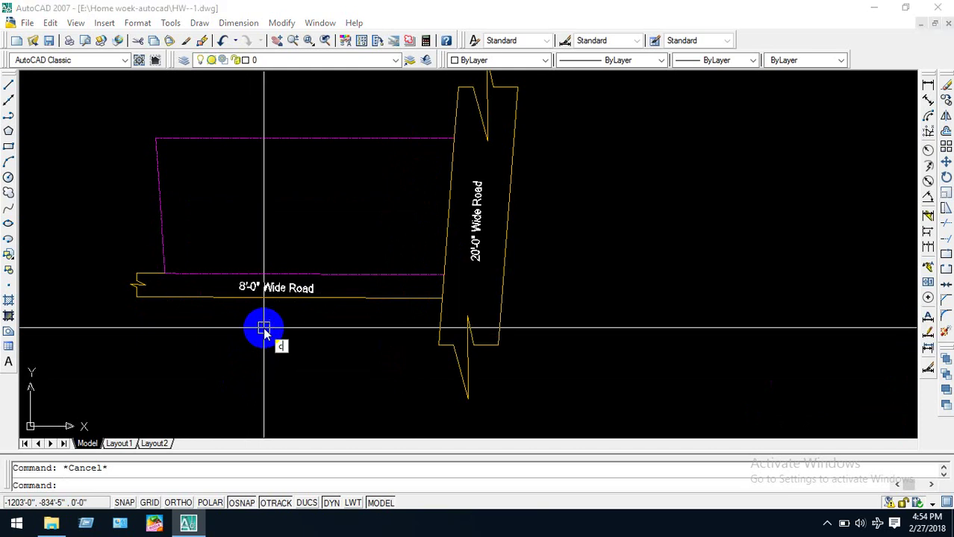
pyautogui.press('Return')
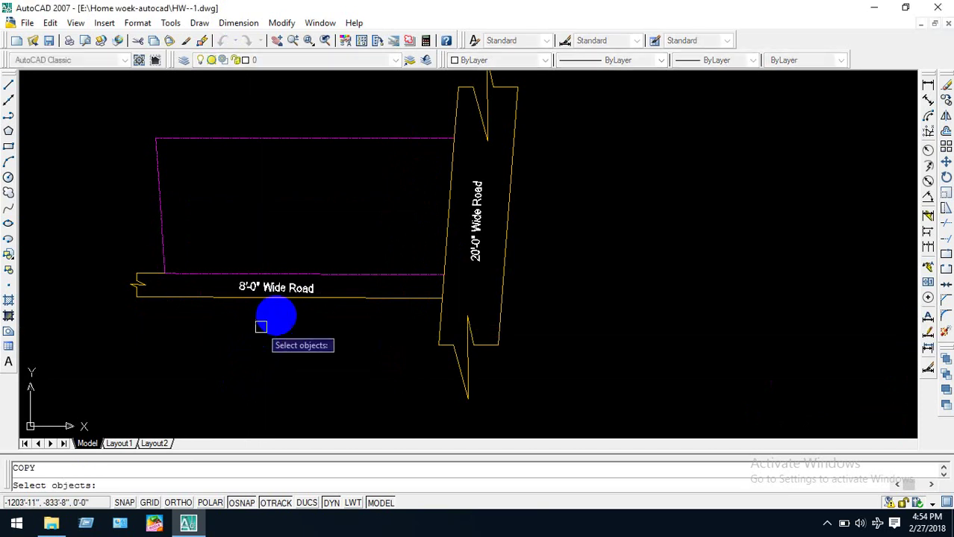
pyautogui.click(279, 287)
pyautogui.press('Escape')
pyautogui.click(291, 291)
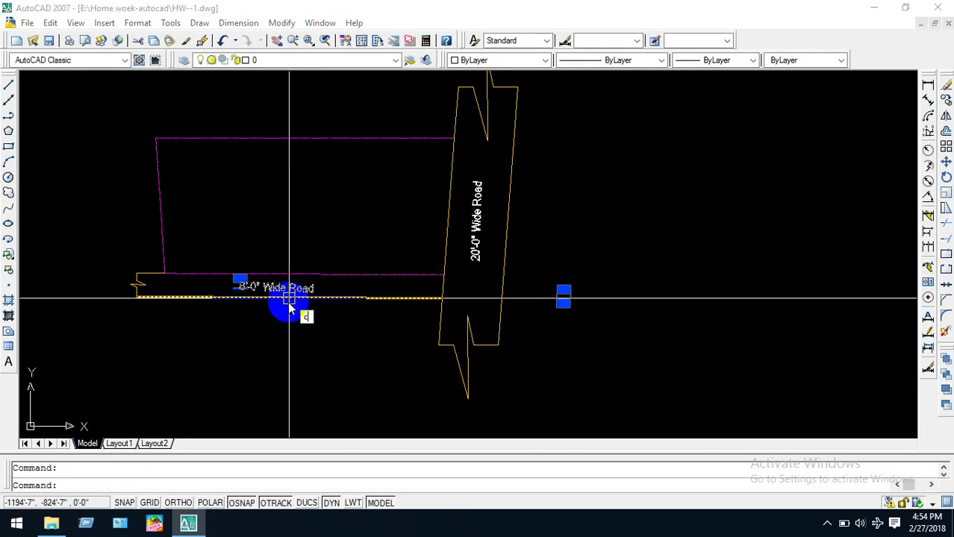
pyautogui.press('Return')
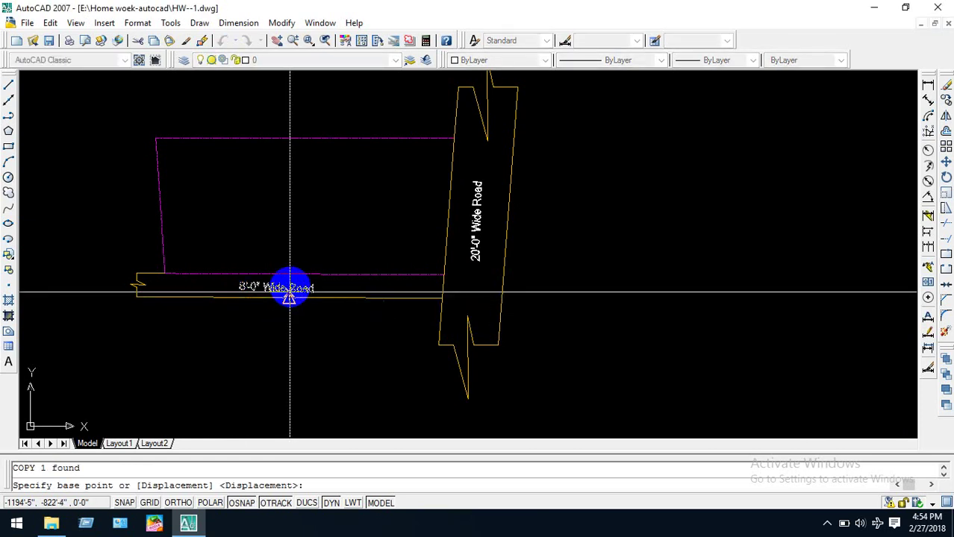
pyautogui.click(290, 283)
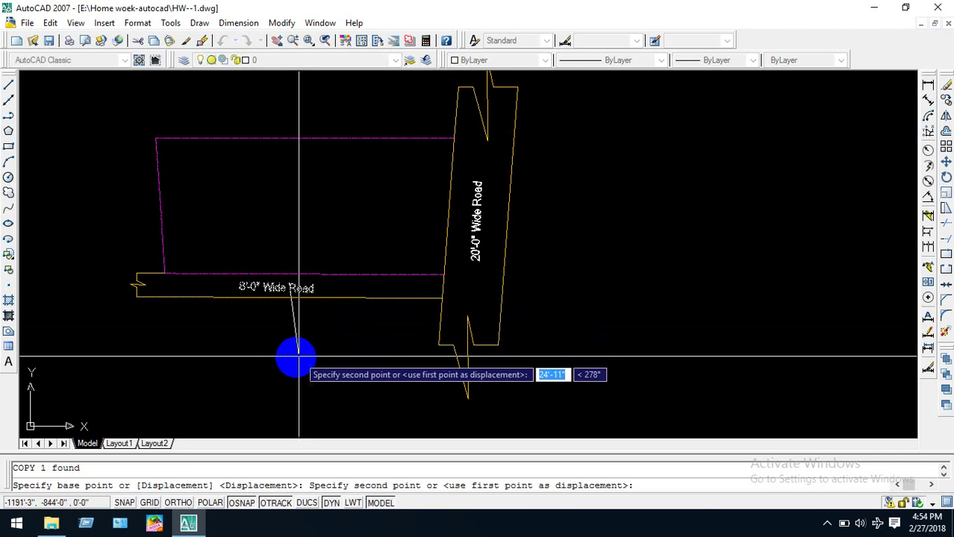
pyautogui.click(295, 358)
pyautogui.press('Escape')
pyautogui.click(307, 363)
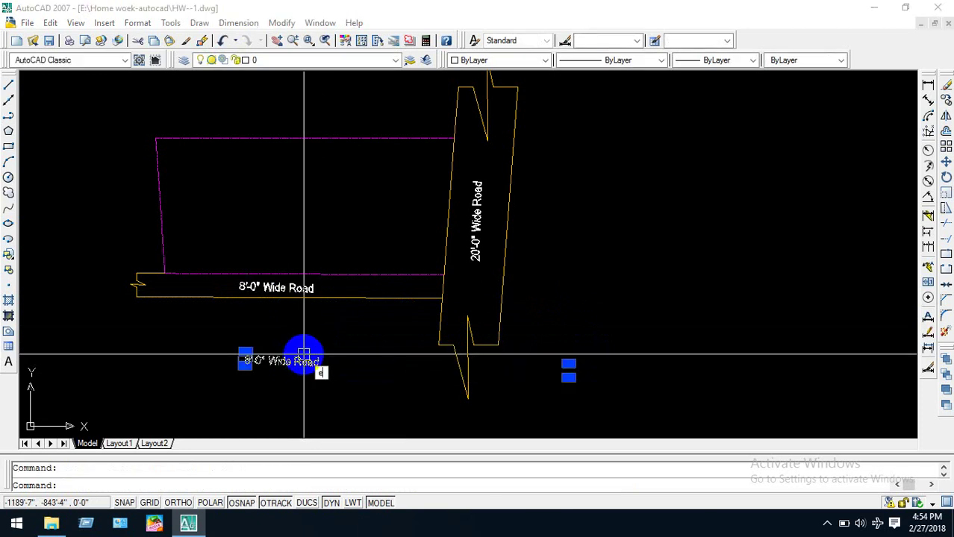
pyautogui.press('Return')
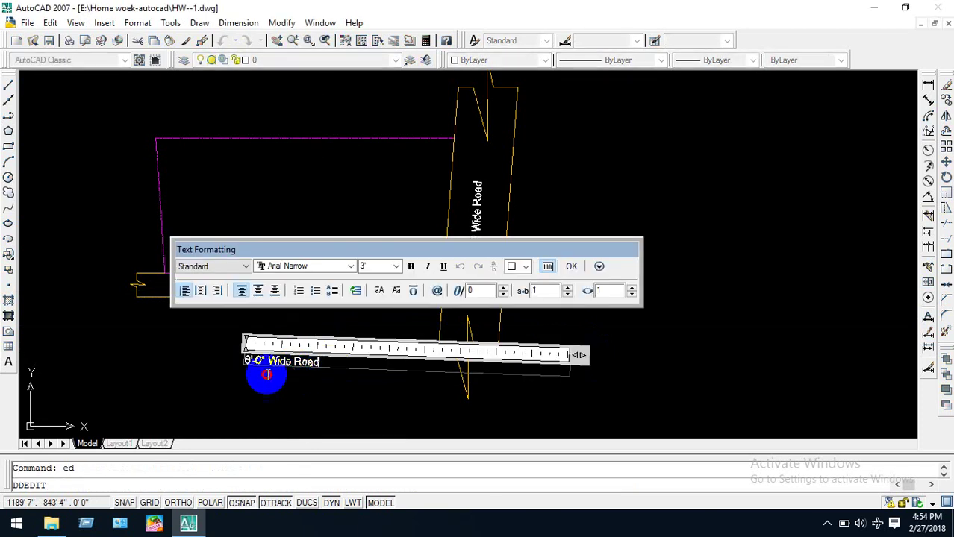
pyautogui.press('Escape')
pyautogui.press('Escape')
pyautogui.click(319, 368)
pyautogui.click(241, 345)
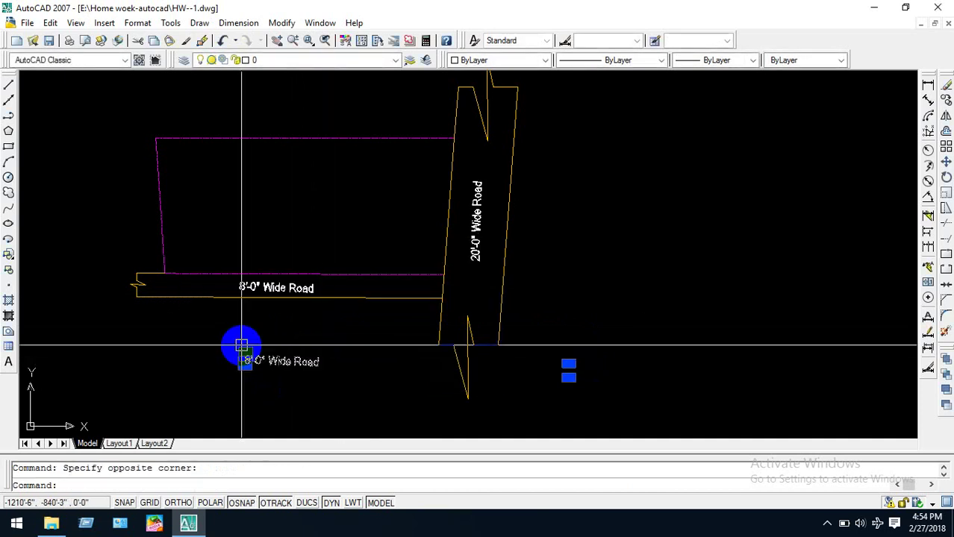
pyautogui.press('Delete')
pyautogui.write('t')
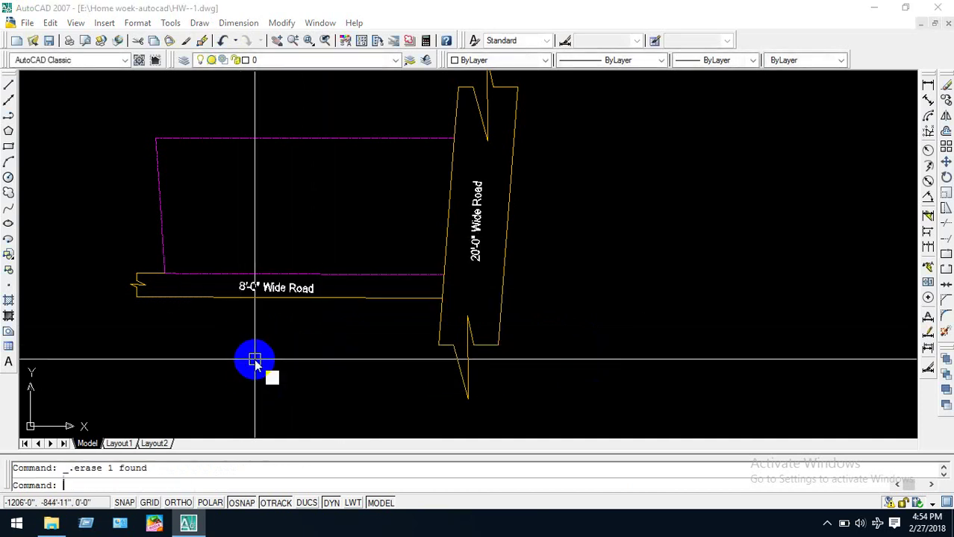
pyautogui.press('Return')
# Draw a multiline text box below the 8'-0" Wide Road.
pyautogui.click(303, 330)
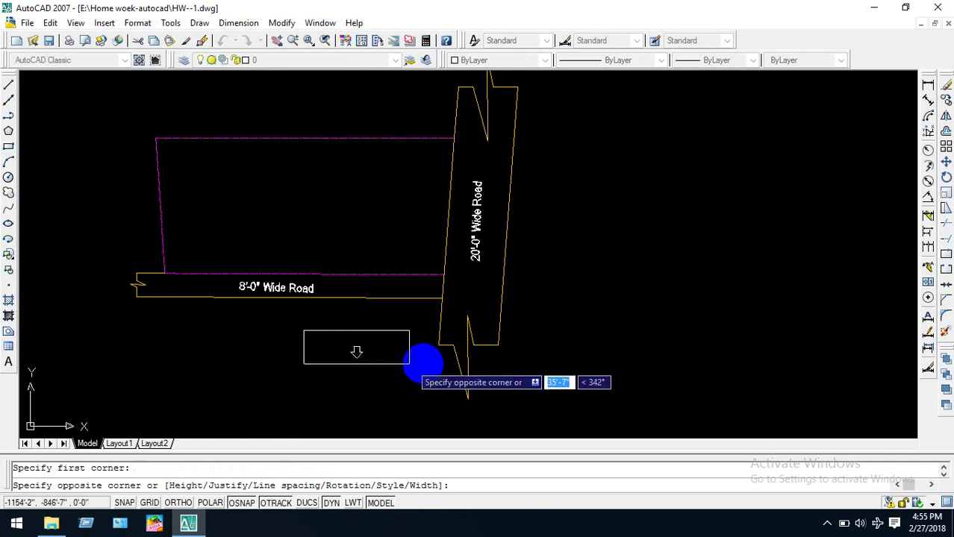
pyautogui.click(419, 367)
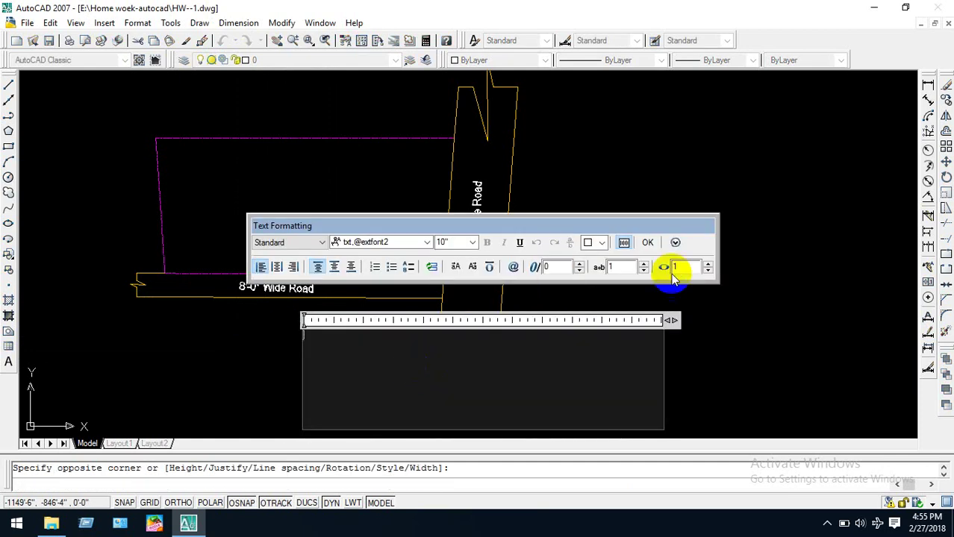
pyautogui.moveTo(666, 266); pyautogui.dragTo(836, 314, button='middle')
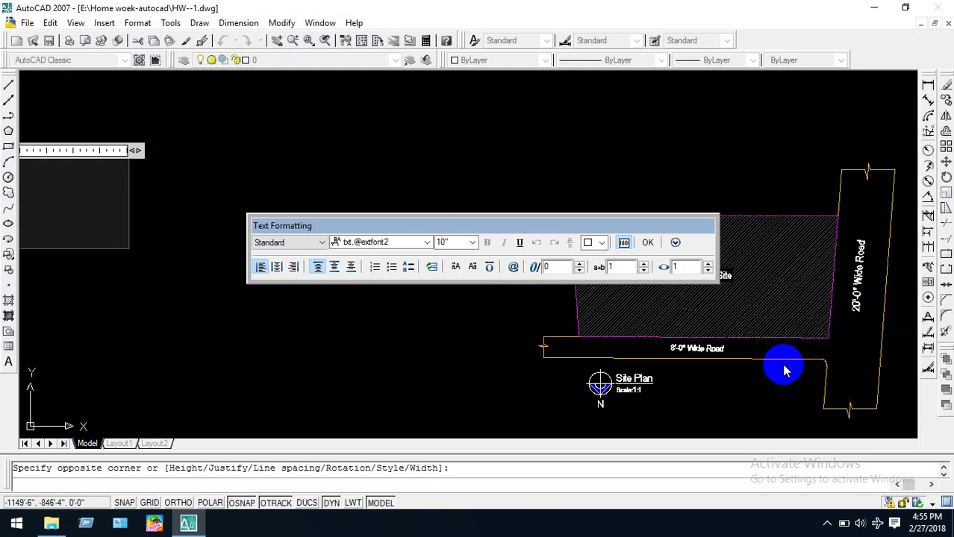
pyautogui.scroll(3, 629, 404)
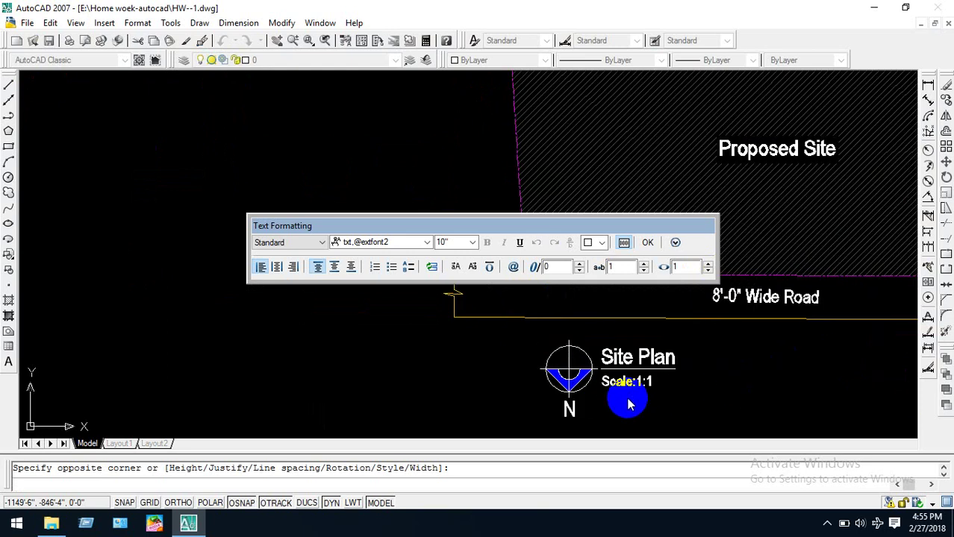
pyautogui.scroll(-5, 629, 404)
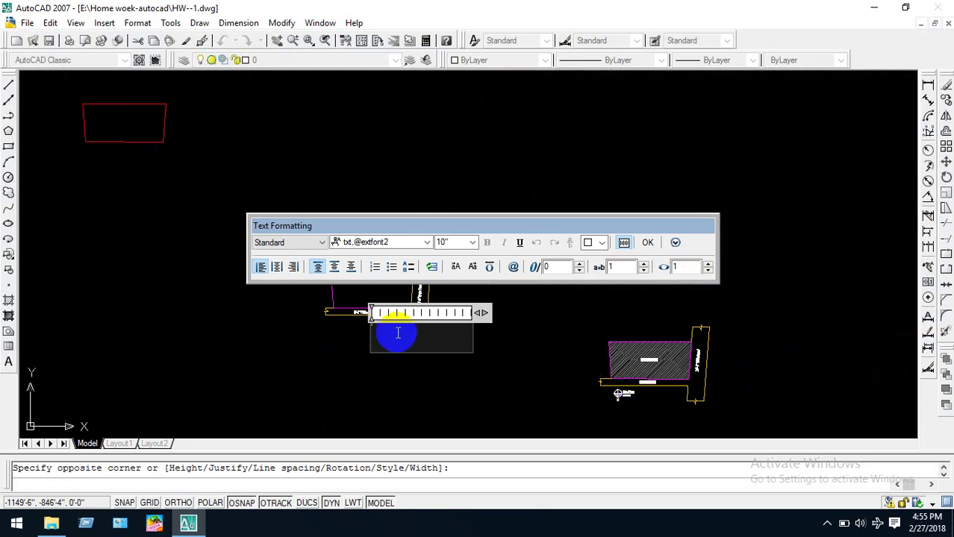
pyautogui.scroll(5, 399, 333)
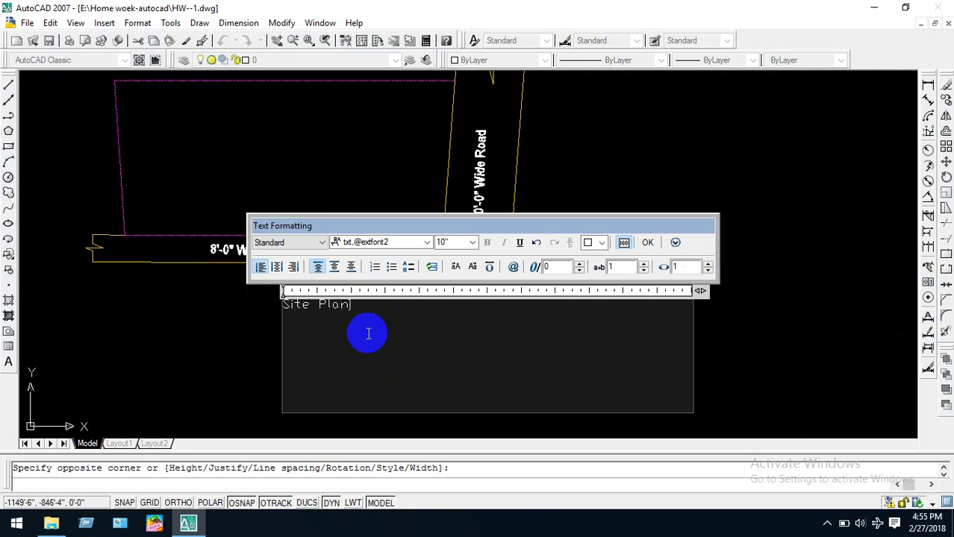
# Format the Site Plan text as Arial Narrow, 3' high, and place it.
pyautogui.click(419, 244)
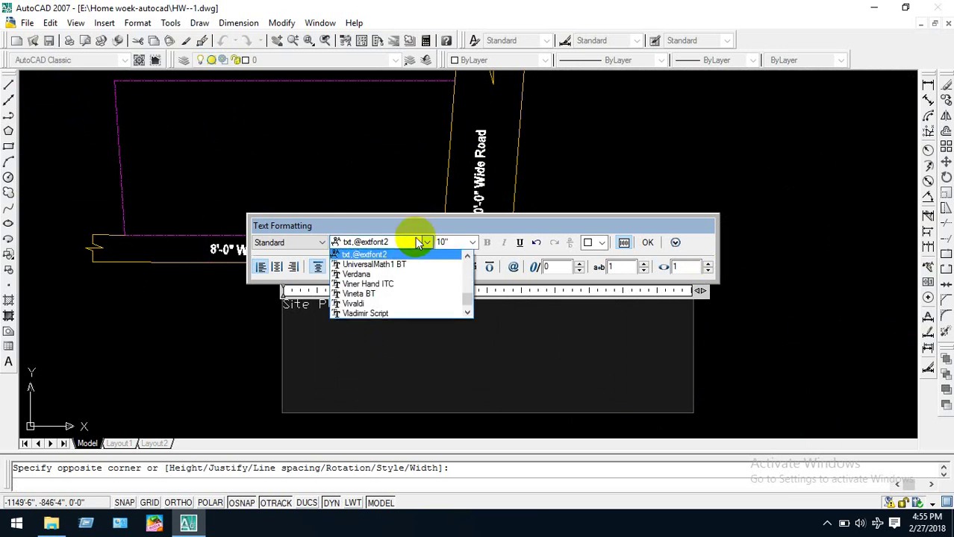
pyautogui.press('Home')
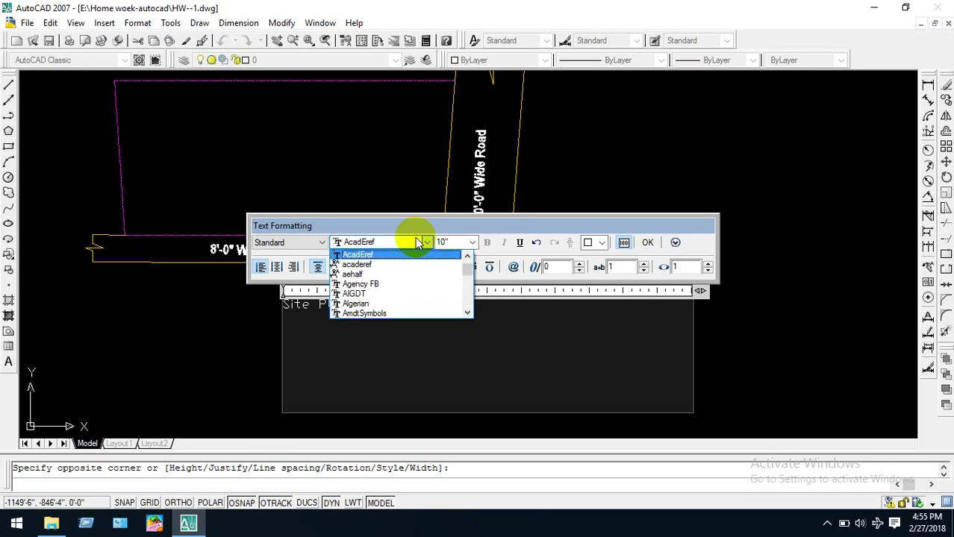
pyautogui.scroll(-2, 407, 272)
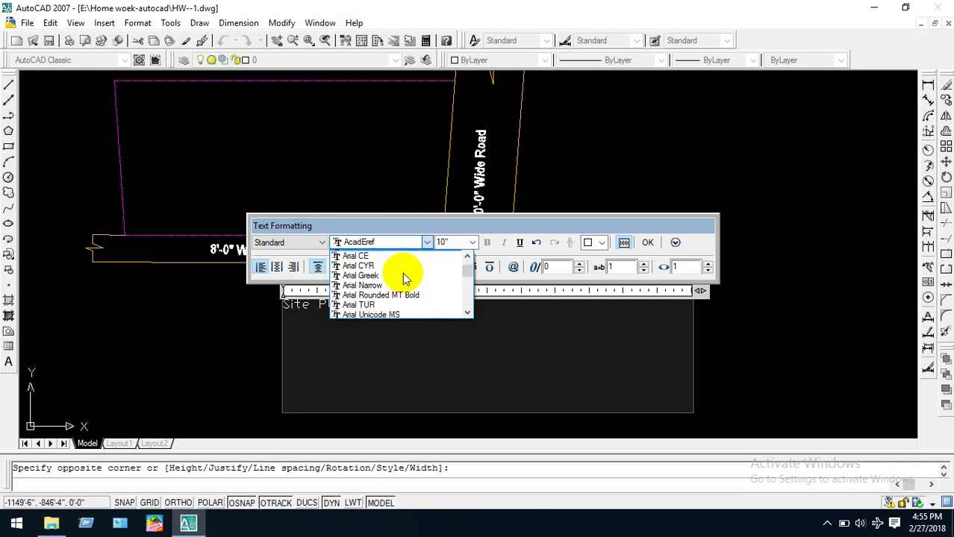
pyautogui.click(401, 284)
pyautogui.moveTo(403, 326); pyautogui.dragTo(277, 315)
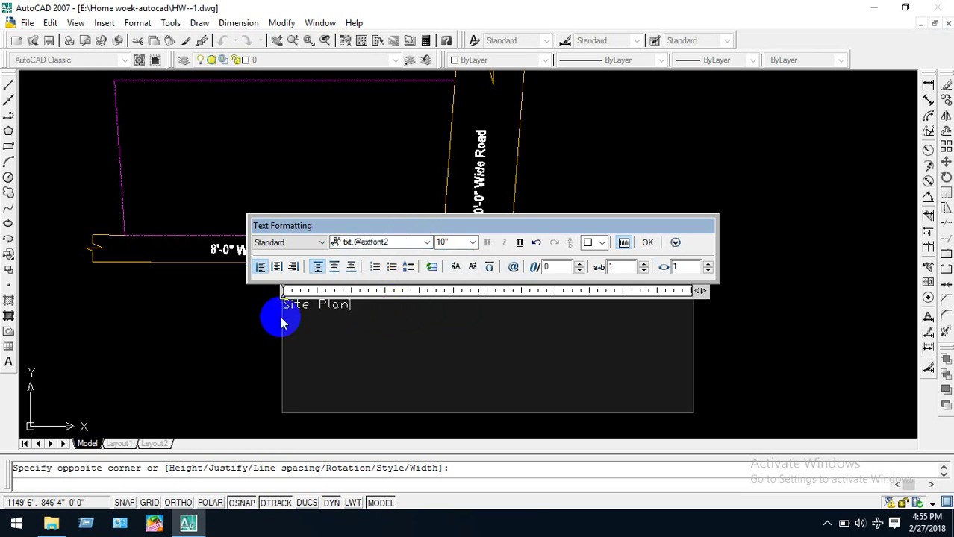
pyautogui.click(422, 242)
pyautogui.press('Home')
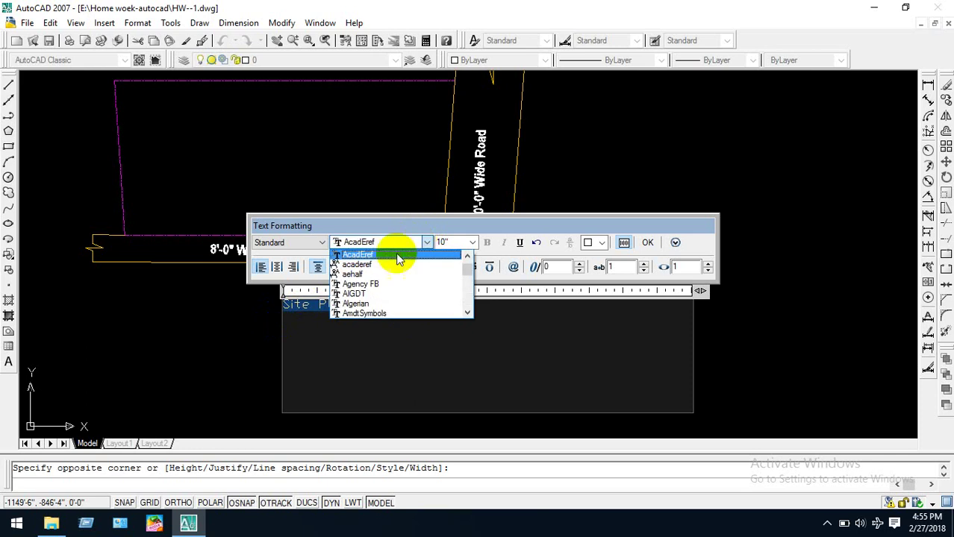
pyautogui.scroll(-2, 394, 276)
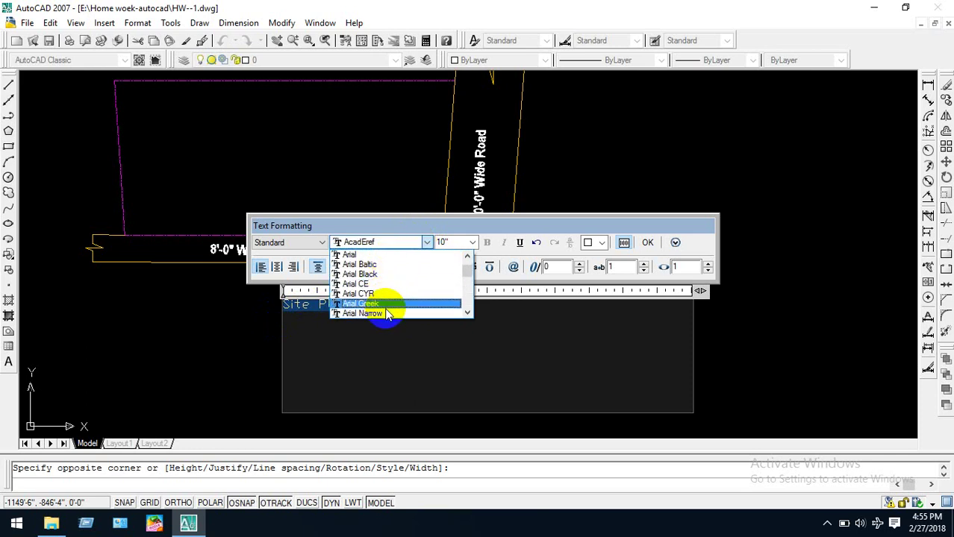
pyautogui.click(387, 314)
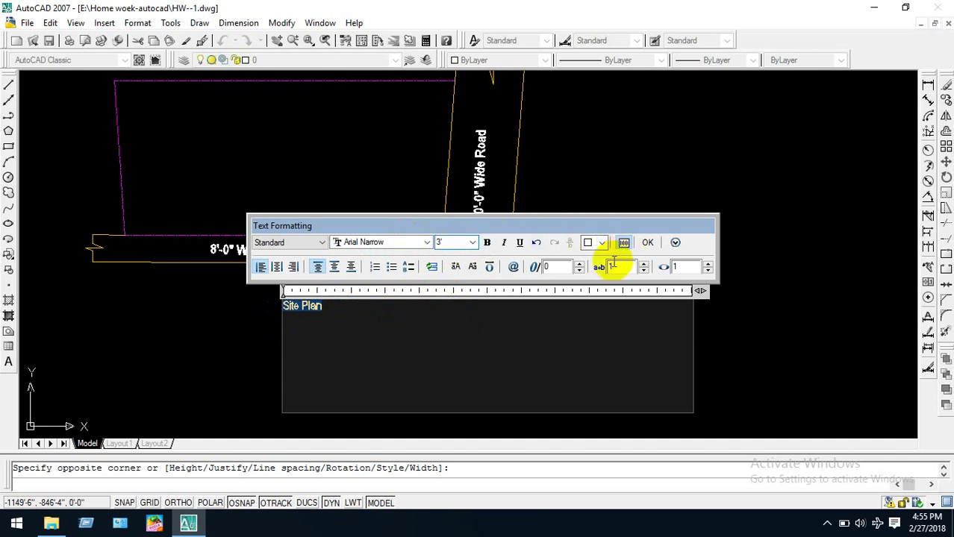
pyautogui.write("'")
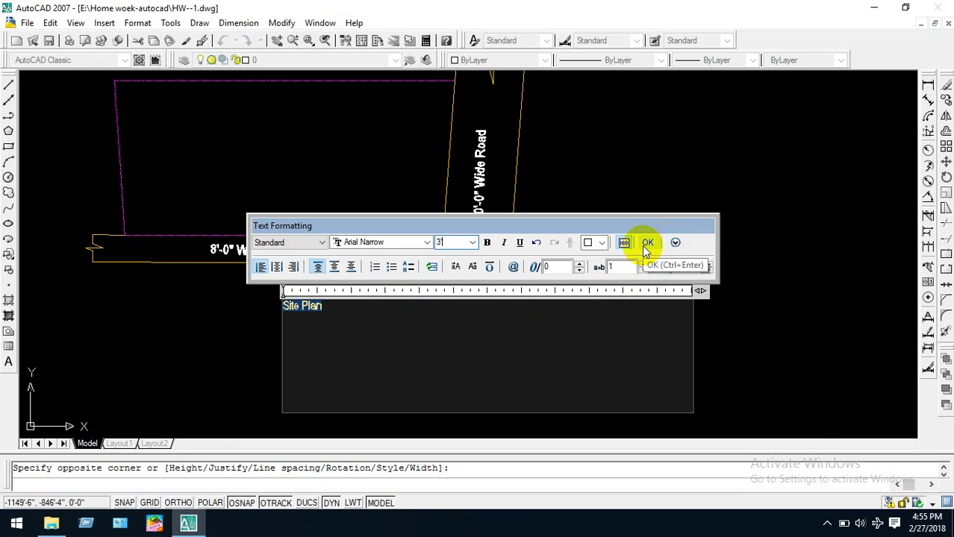
pyautogui.click(646, 250)
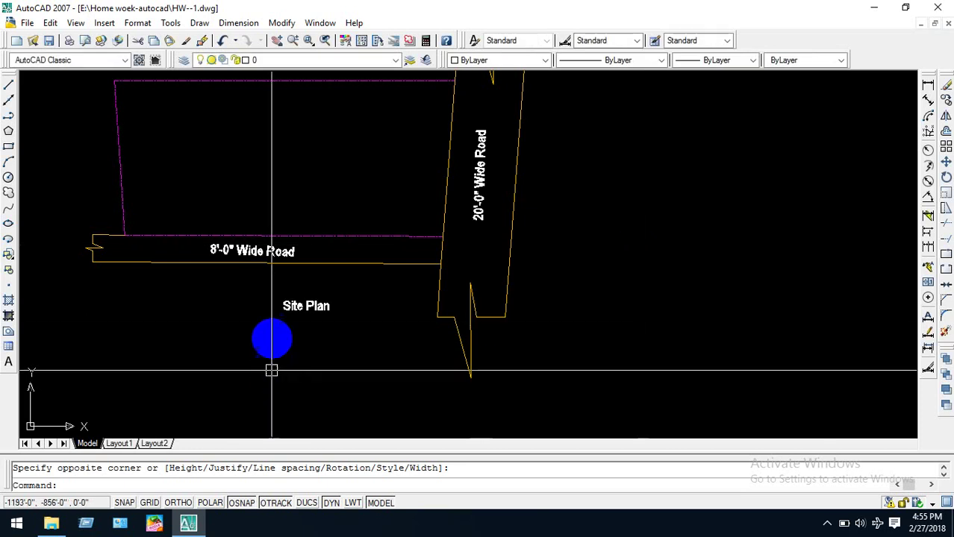
# Underline the 'Site Plan' title below the 8'-0" Wide Road using the text editor.
pyautogui.click(310, 313)
pyautogui.write('ed')
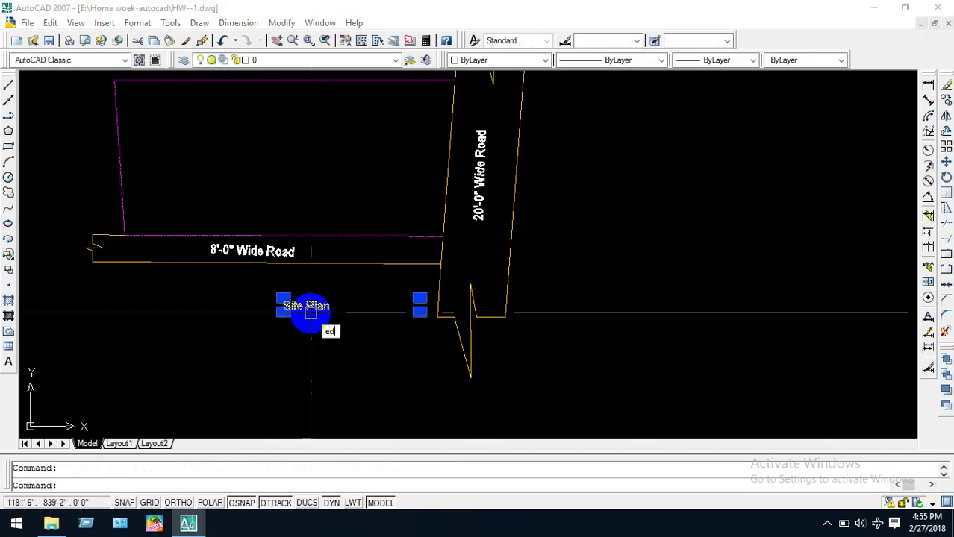
pyautogui.press('Return')
pyautogui.click(387, 213)
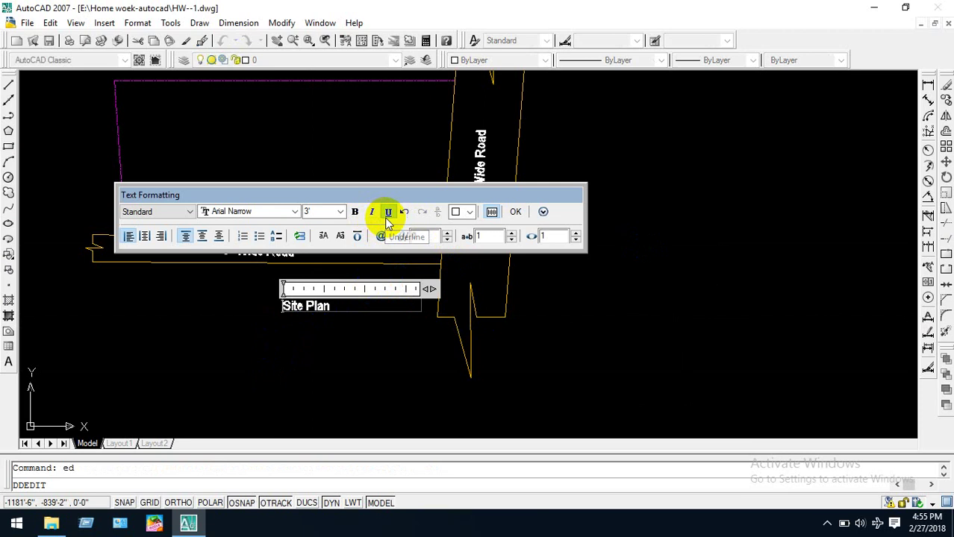
pyautogui.click(515, 215)
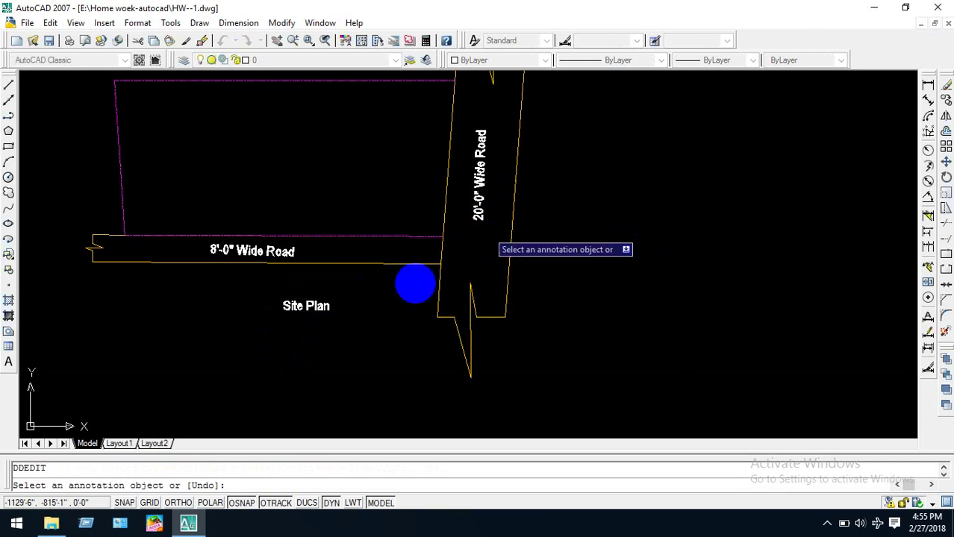
pyautogui.press('Escape')
# Reapply the underline to the 'Site Plan' title and confirm the edit.
pyautogui.click(322, 308)
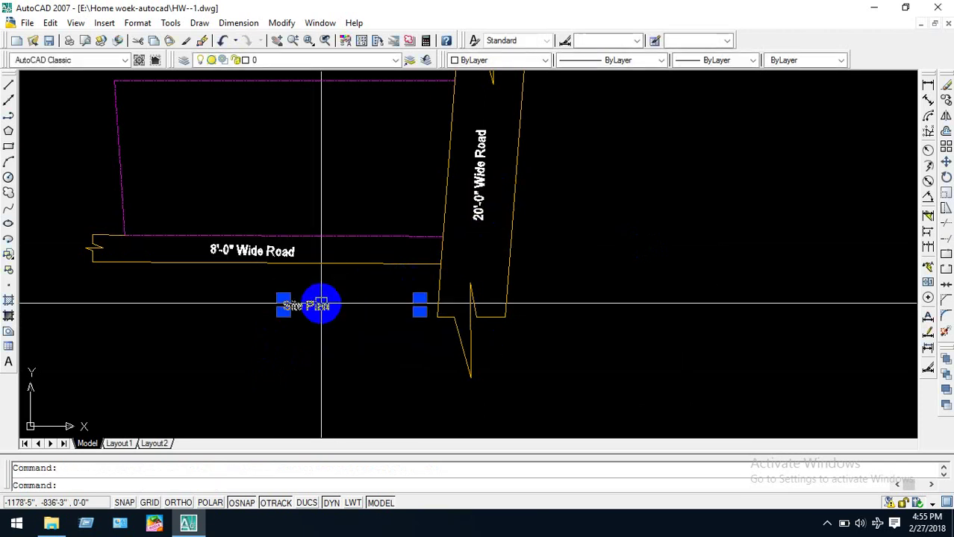
pyautogui.write('ed')
pyautogui.press('Return')
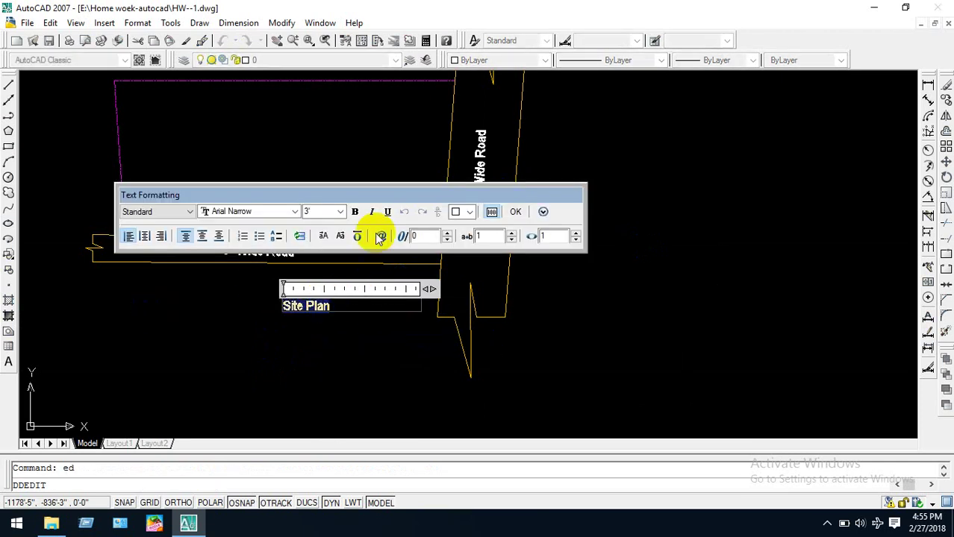
pyautogui.click(388, 212)
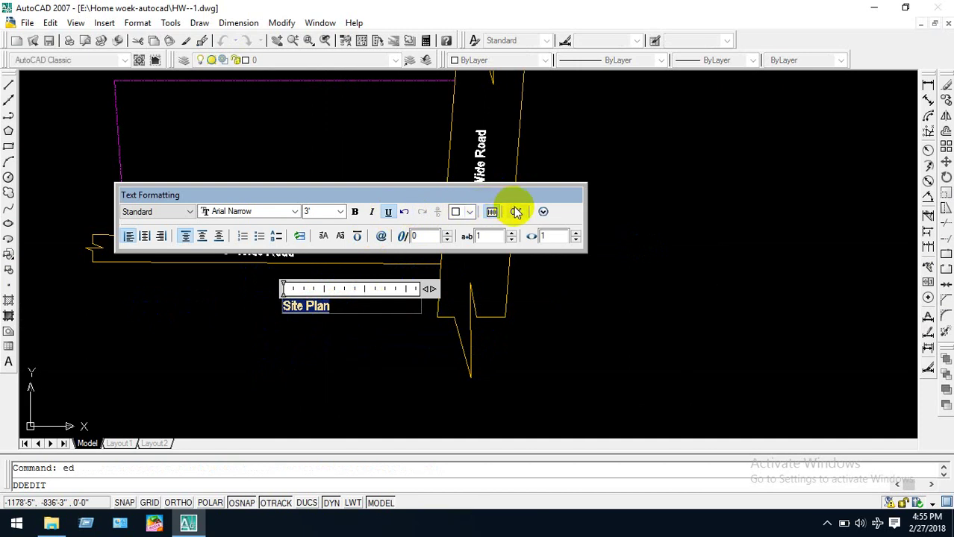
pyautogui.click(515, 212)
pyautogui.press('Escape')
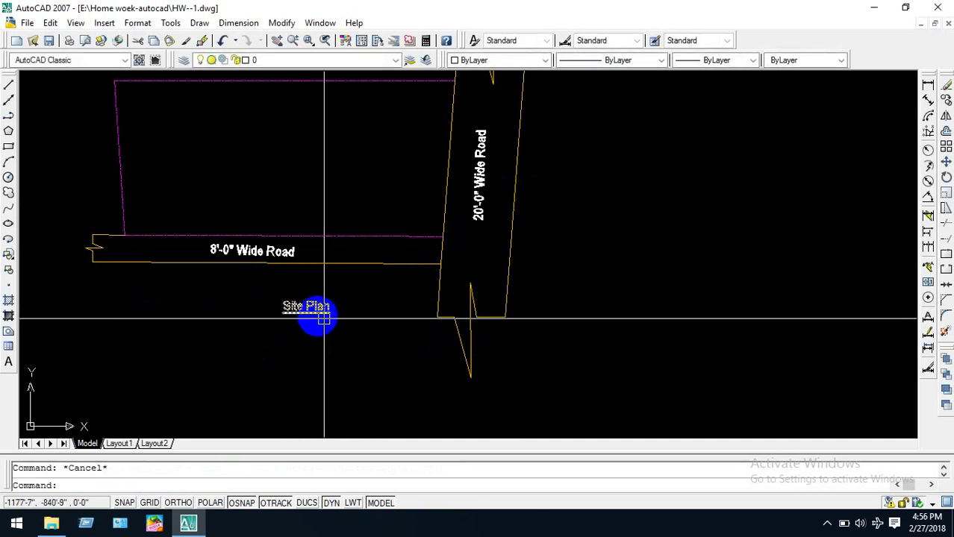
pyautogui.click(312, 306)
# Copy the 'Site Plan' title to a spot just below it.
pyautogui.click(314, 312)
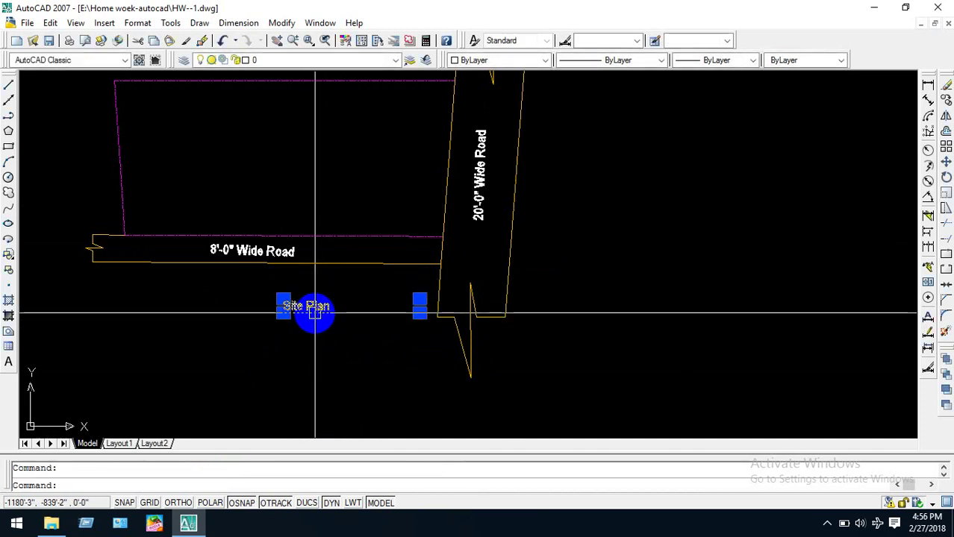
pyautogui.write('co')
pyautogui.press('Return')
pyautogui.click(315, 312)
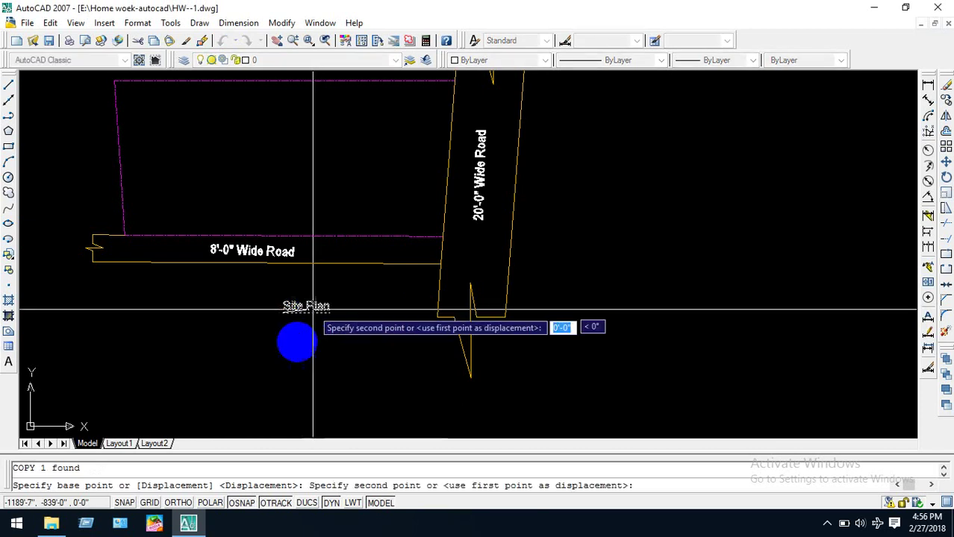
pyautogui.click(282, 337)
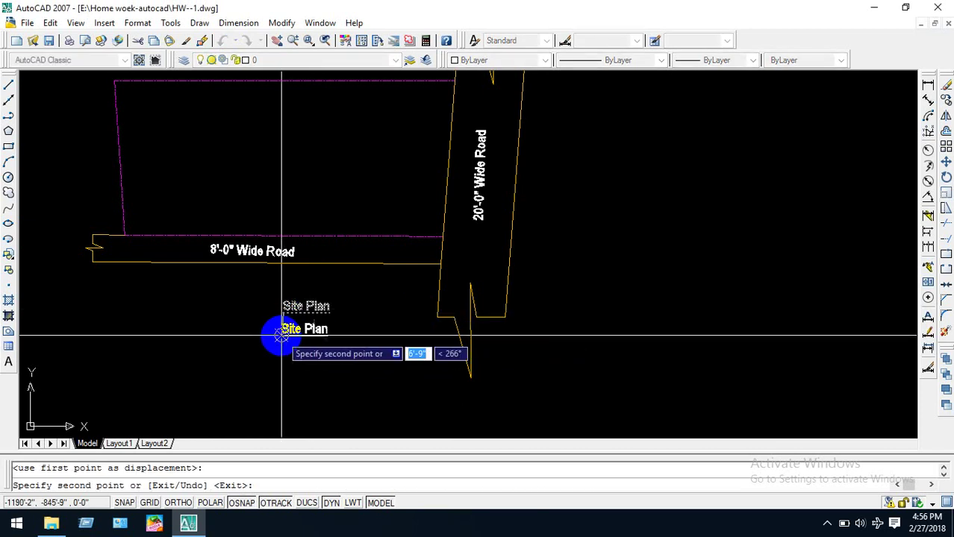
pyautogui.press('Escape')
# Replace the copied title's text with 'scale:1:1'.
pyautogui.click(311, 335)
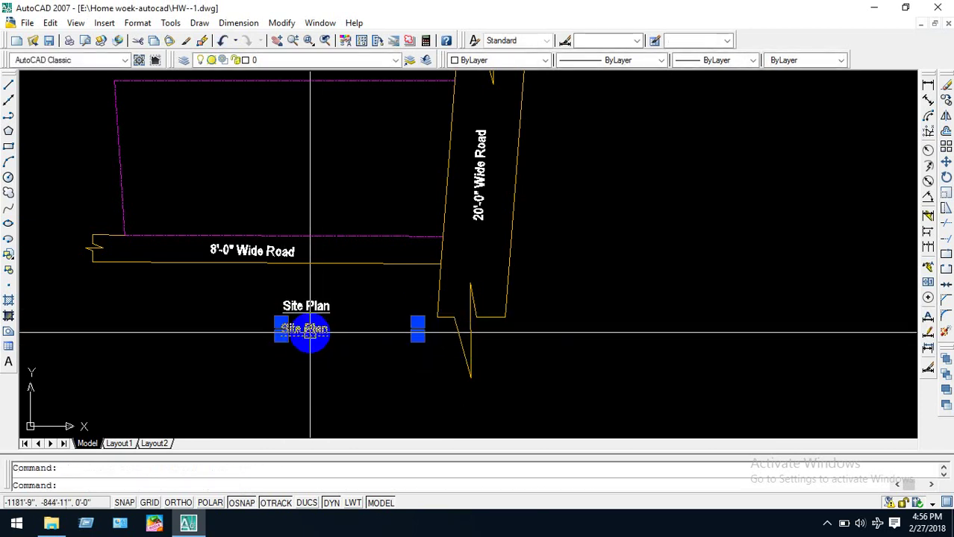
pyautogui.write('ed')
pyautogui.press('Return')
pyautogui.moveTo(333, 329); pyautogui.dragTo(189, 337)
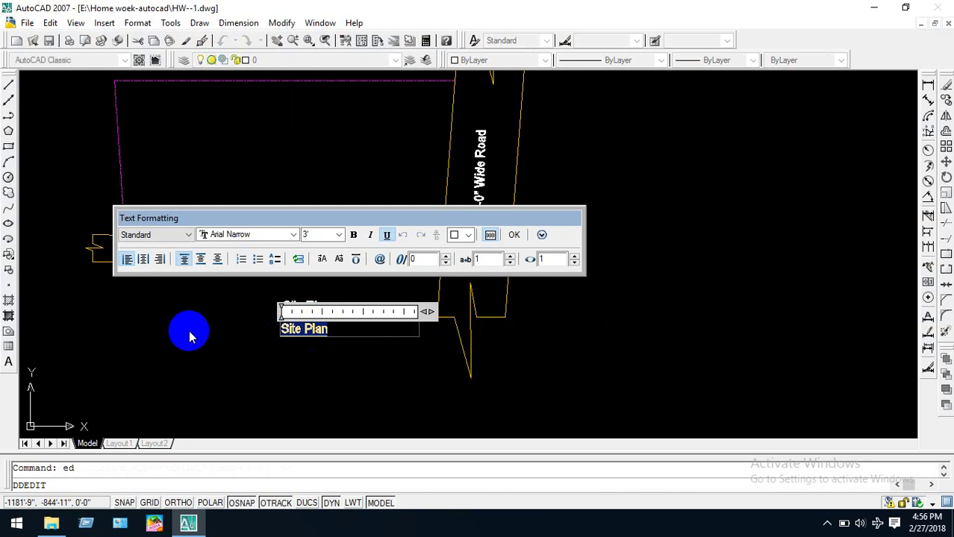
pyautogui.write('SC')
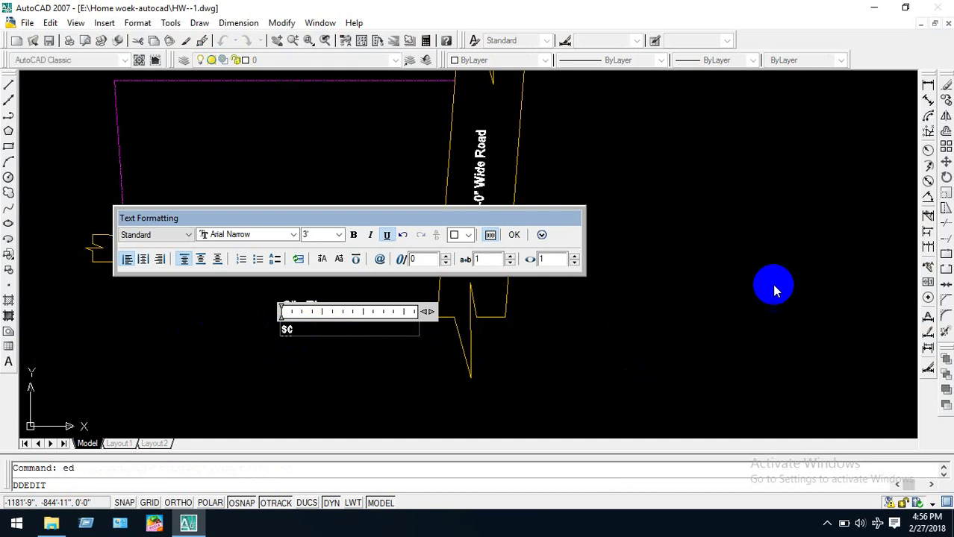
pyautogui.scroll(-5, 793, 277)
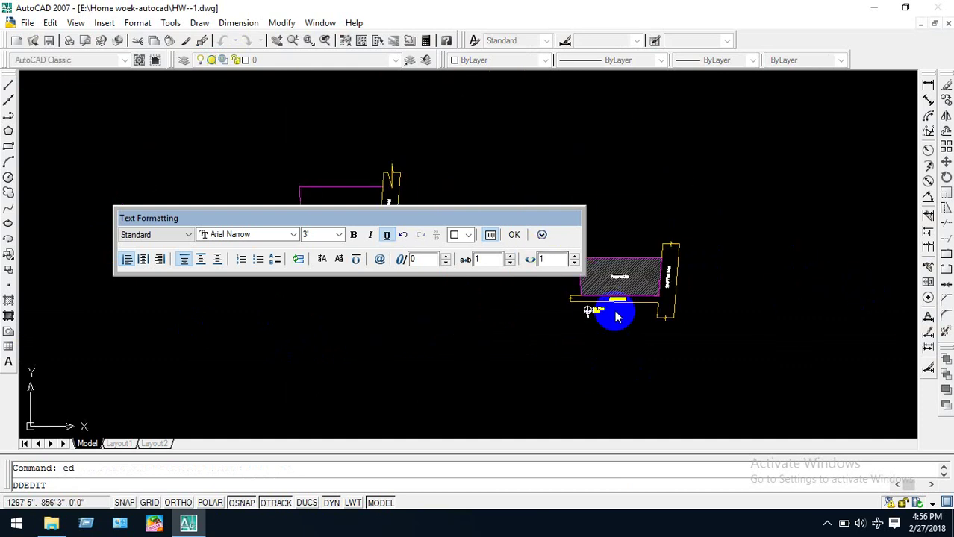
pyautogui.scroll(5, 616, 316)
pyautogui.scroll(3, 616, 316)
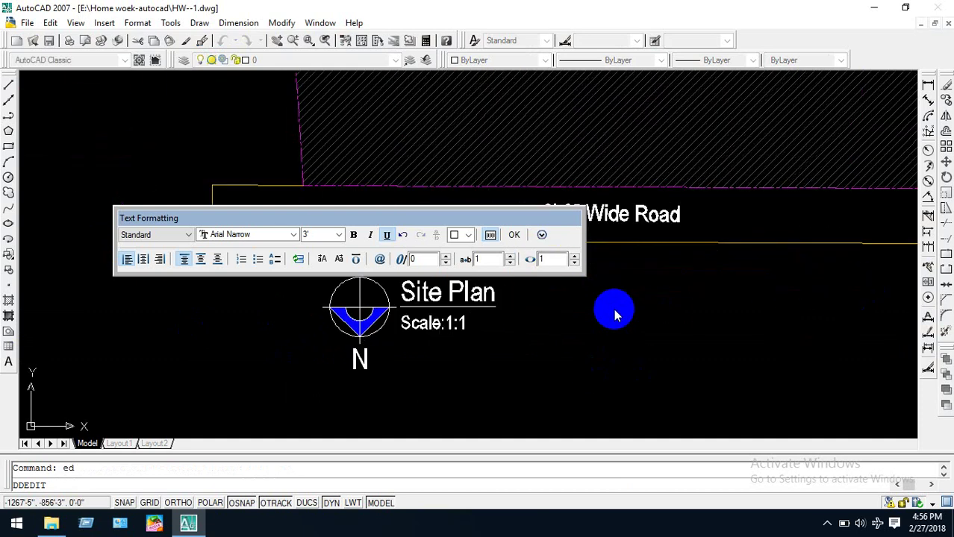
pyautogui.scroll(-5, 613, 315)
pyautogui.scroll(4, 256, 187)
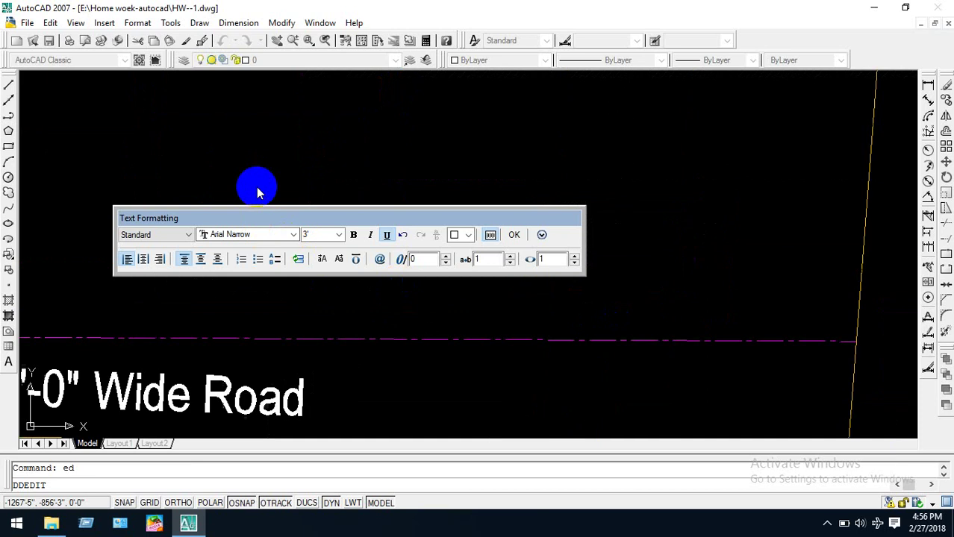
pyautogui.scroll(-1, 273, 298)
pyautogui.scroll(-3, 273, 299)
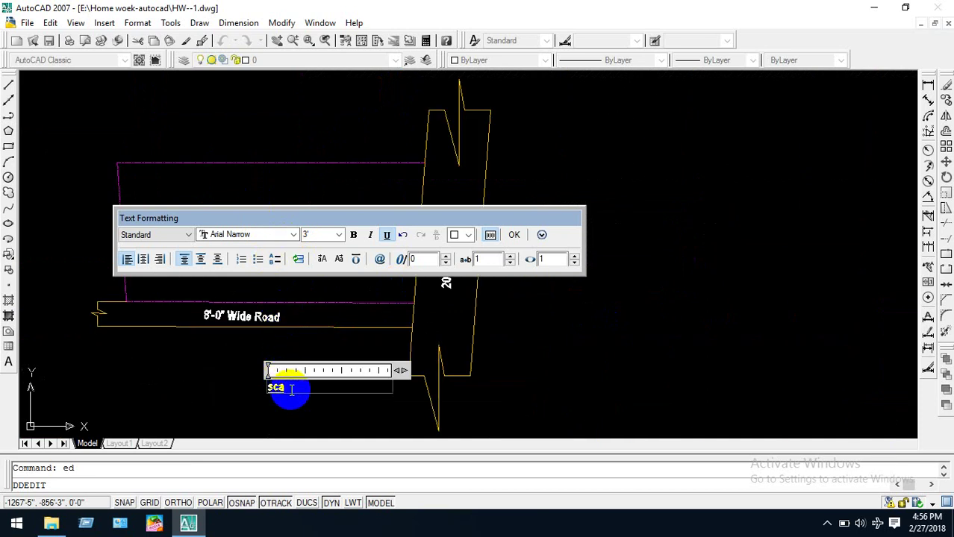
pyautogui.write('le')
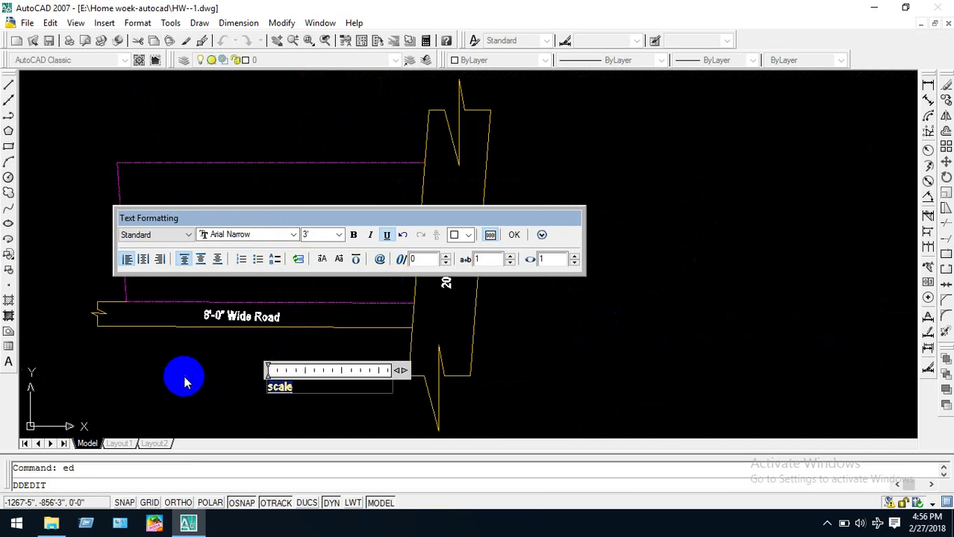
# Make the scale:1:1 note bold with a 2' text height and no underline.
pyautogui.click(353, 236)
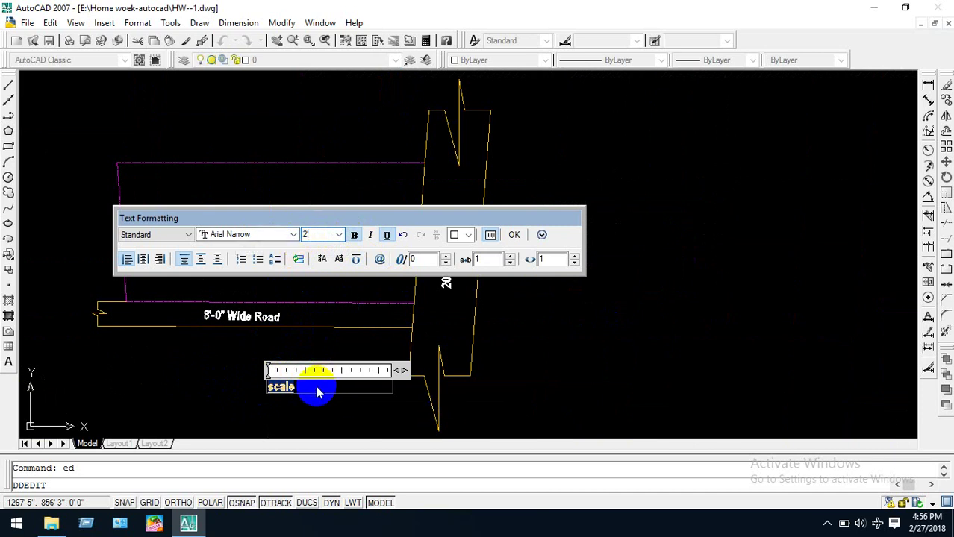
pyautogui.write("'")
pyautogui.press('Return')
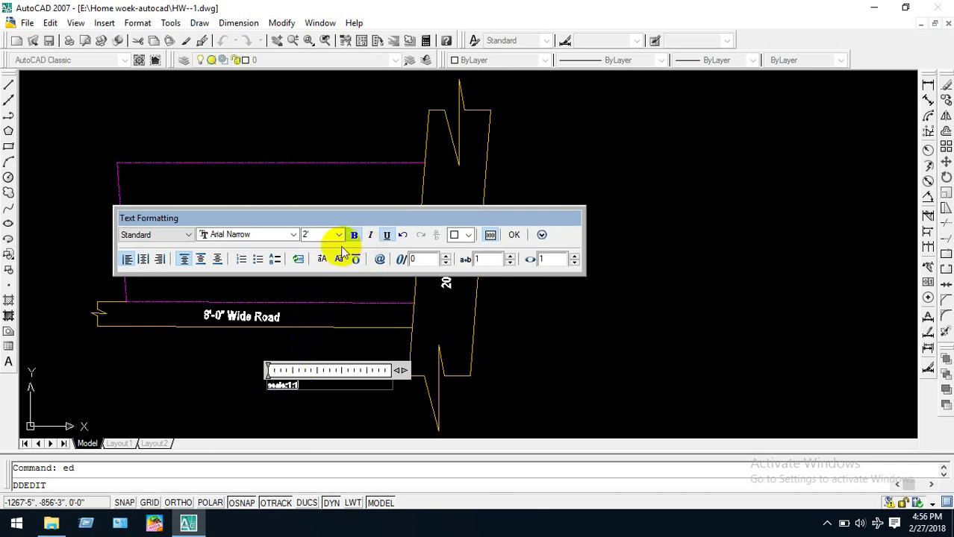
pyautogui.click(387, 235)
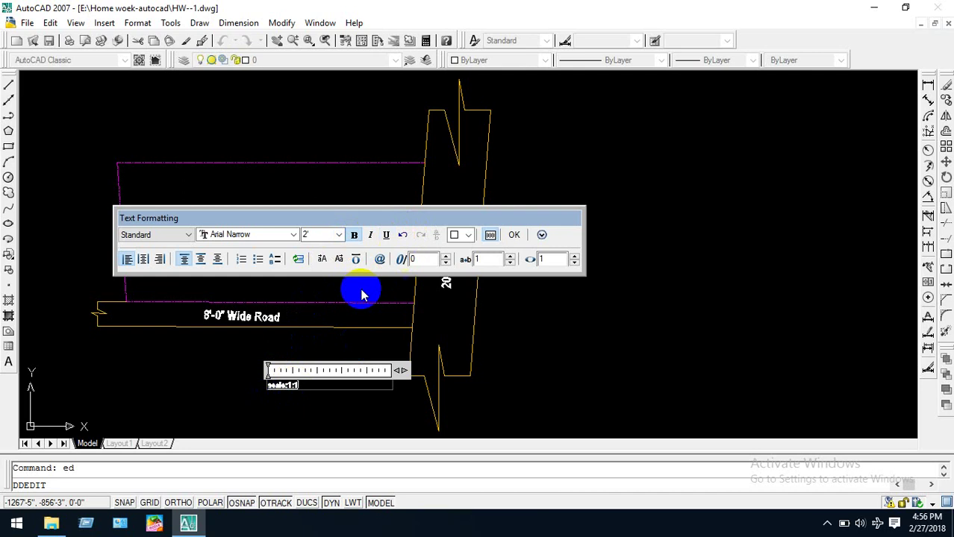
pyautogui.moveTo(304, 388); pyautogui.dragTo(266, 384)
pyautogui.click(386, 236)
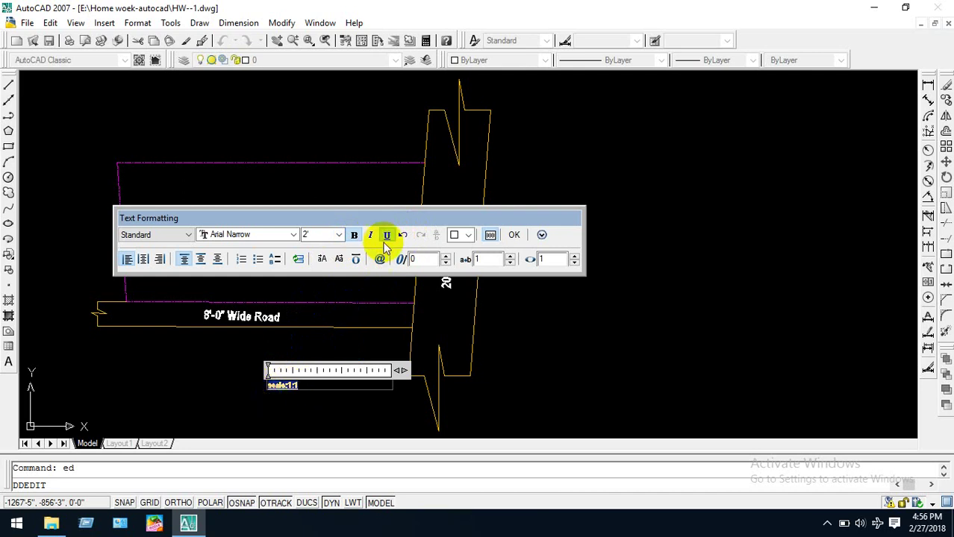
pyautogui.click(523, 236)
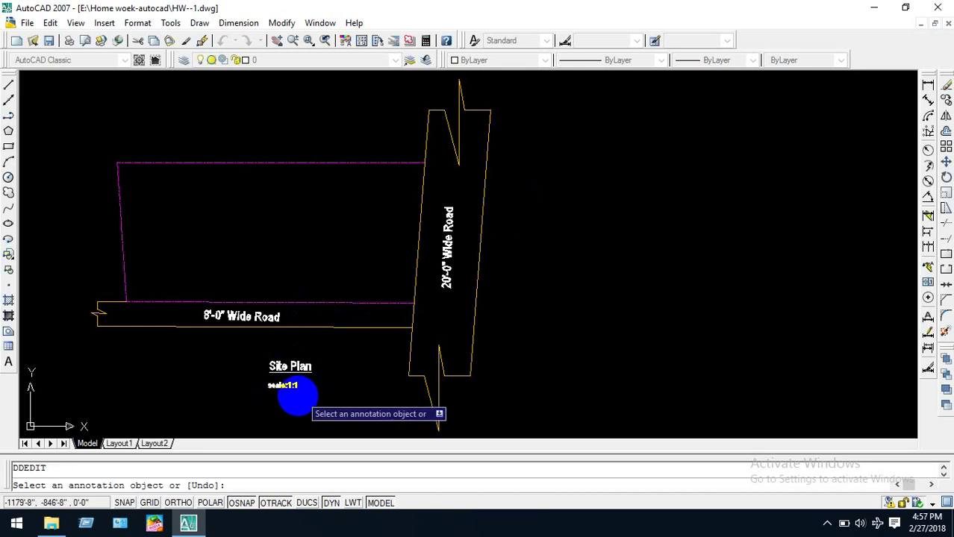
# Move the scale:1:1 note directly beneath the underlined Site Plan title.
pyautogui.scroll(3, 297, 395)
pyautogui.scroll(2, 297, 396)
pyautogui.moveTo(273, 396); pyautogui.dragTo(397, 344, button='middle')
pyautogui.press('Escape')
pyautogui.click(393, 323)
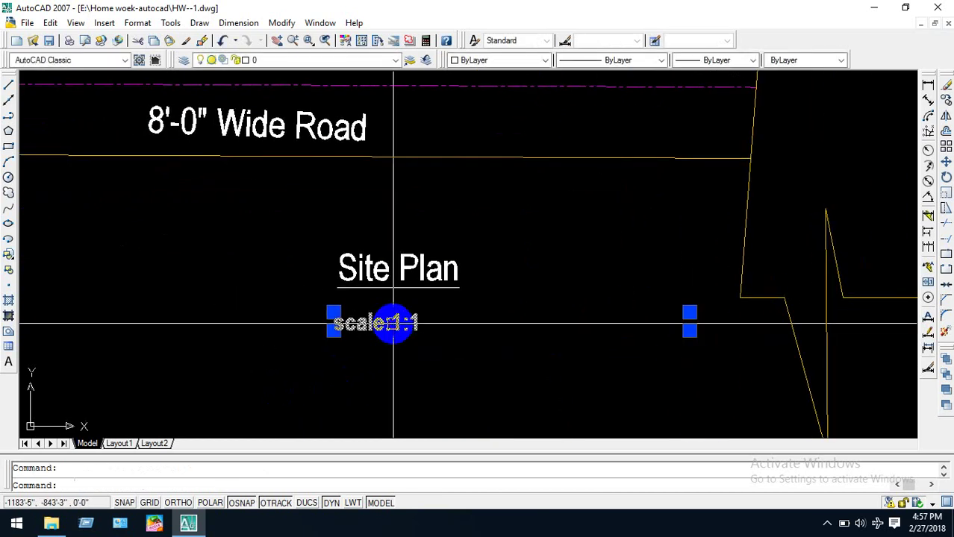
pyautogui.write('m')
pyautogui.press('Return')
pyautogui.click(390, 363)
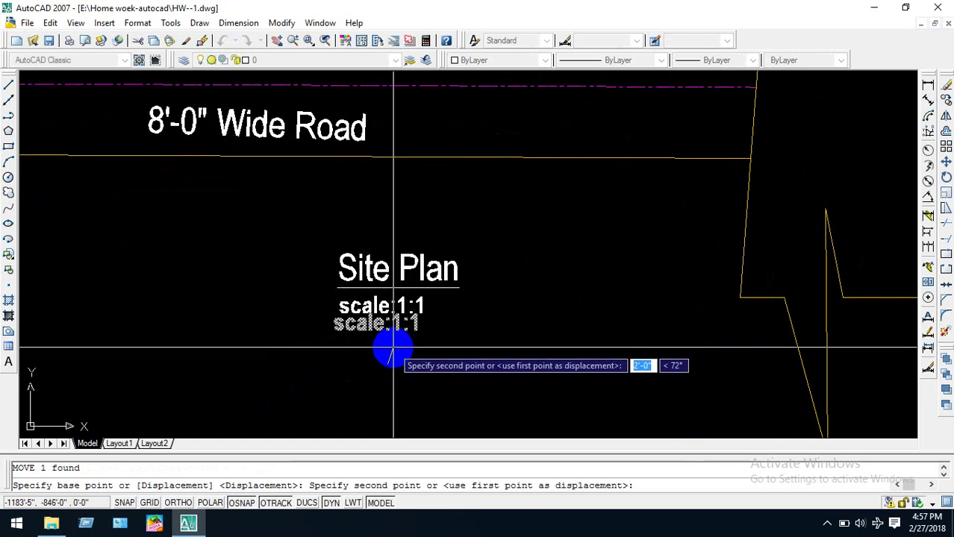
pyautogui.press('Escape')
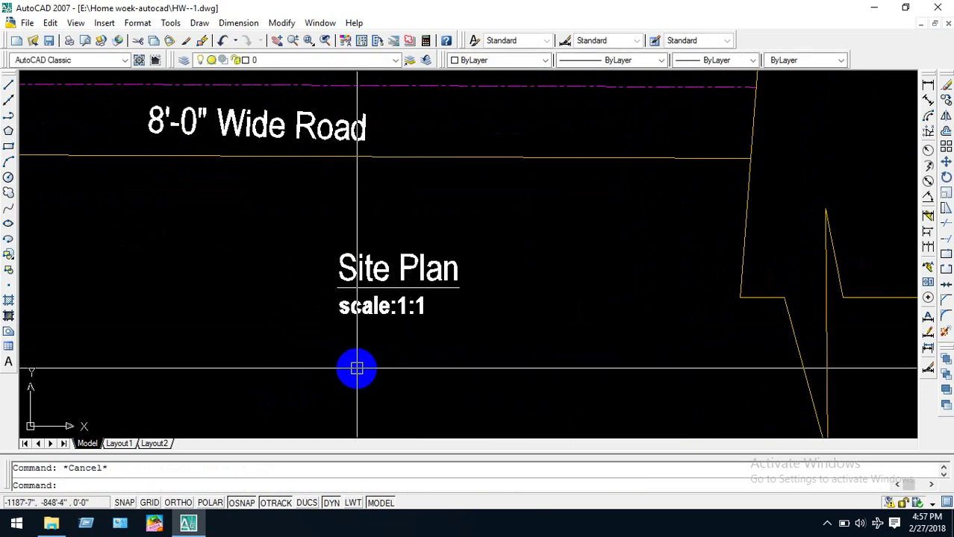
pyautogui.scroll(-2, 356, 367)
pyautogui.moveTo(322, 361); pyautogui.dragTo(420, 362, button='middle')
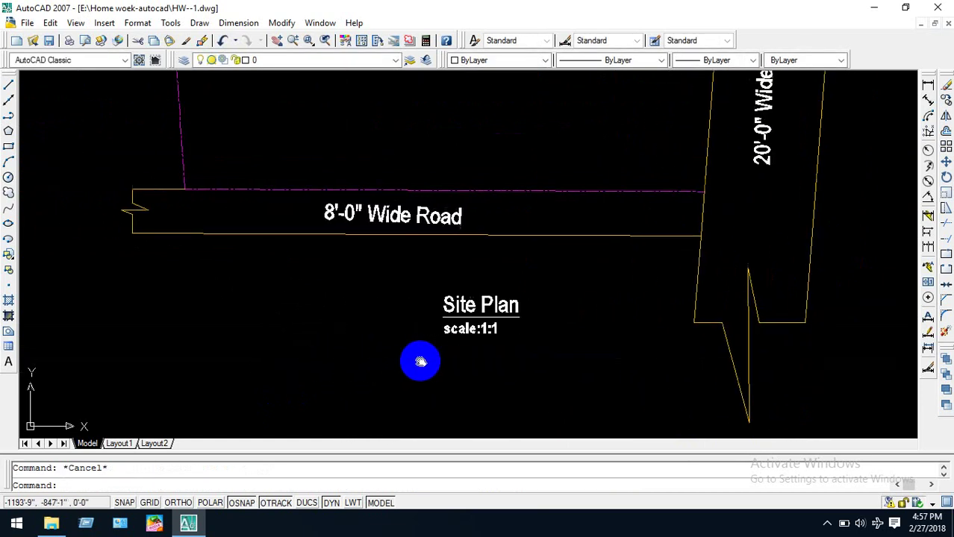
pyautogui.scroll(3, 441, 347)
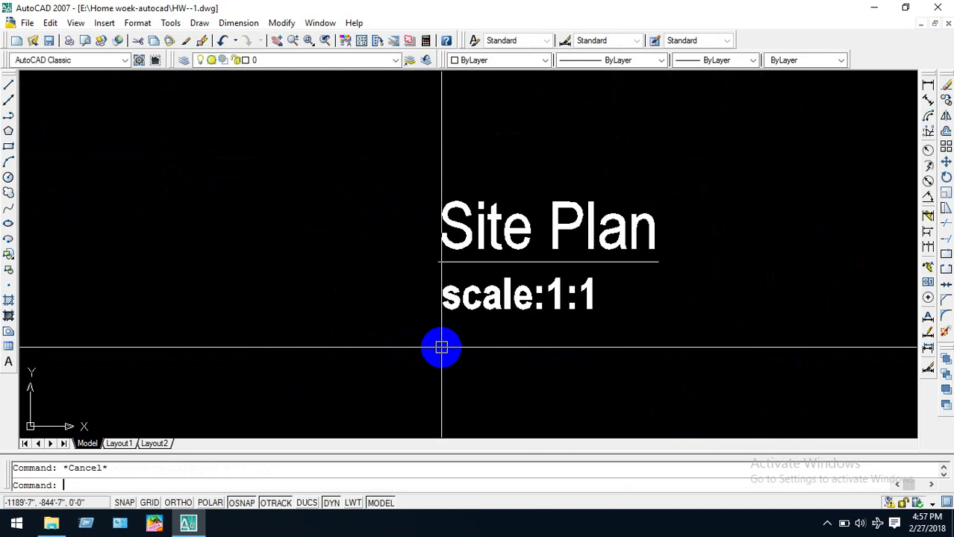
pyautogui.moveTo(451, 340); pyautogui.dragTo(476, 368, button='middle')
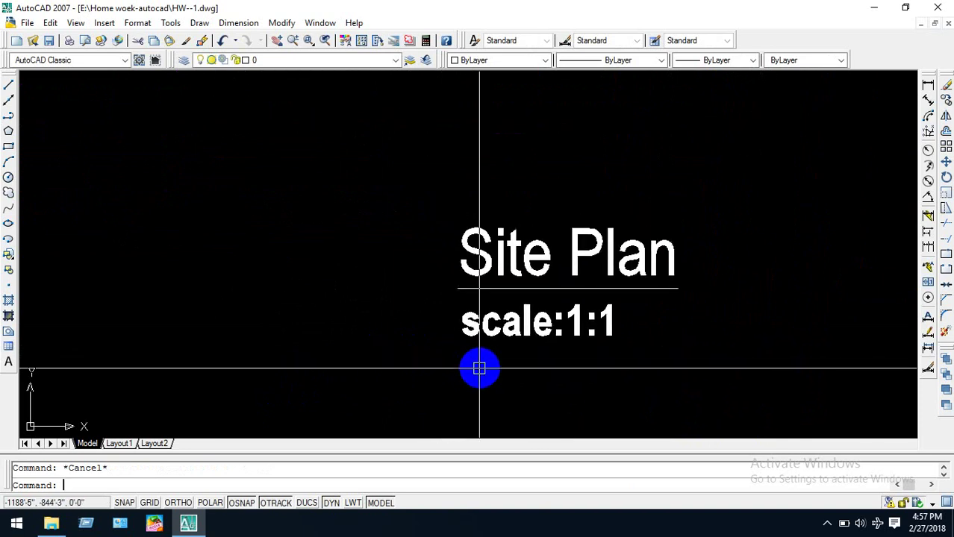
pyautogui.write('c')
pyautogui.press('Return')
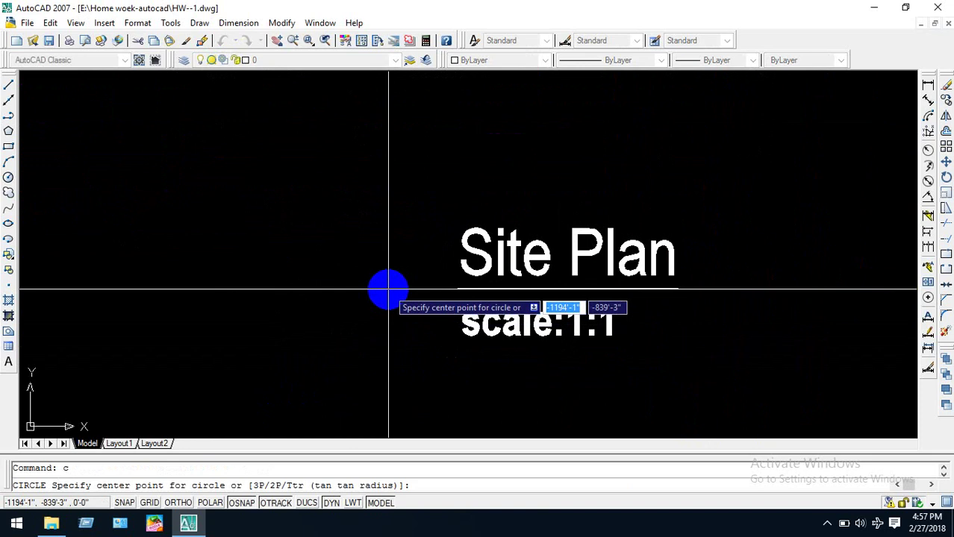
# Draw a circle left of the title and offset it outward by 1.
pyautogui.click(386, 290)
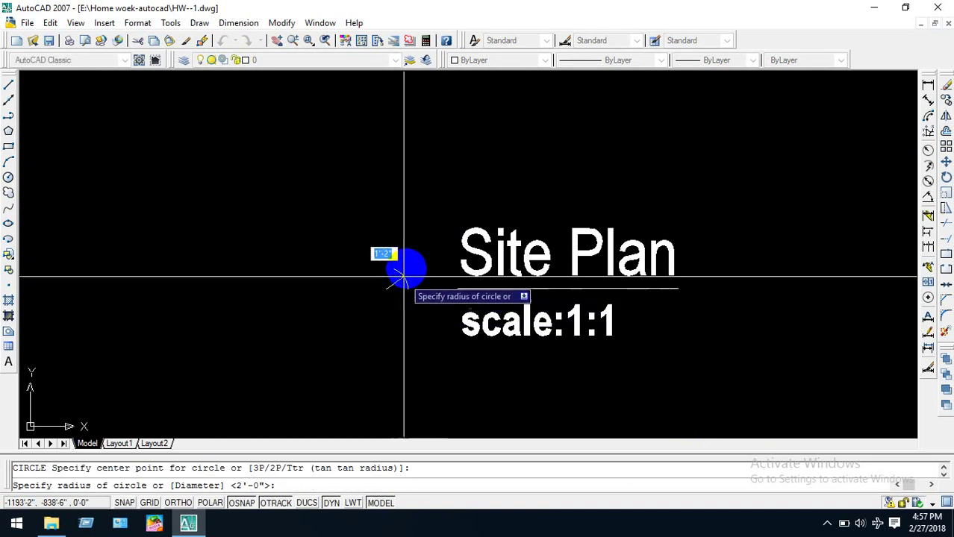
pyautogui.click(402, 234)
pyautogui.press('Escape')
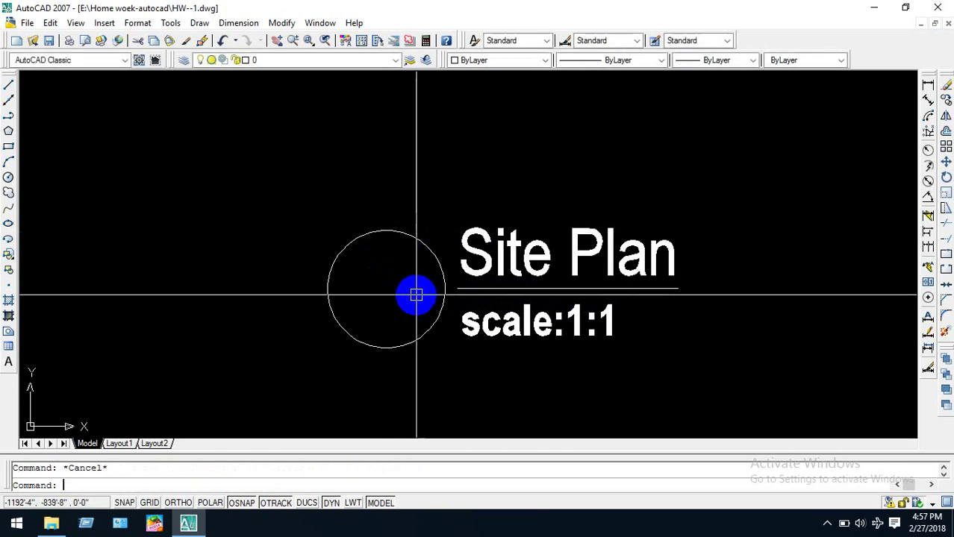
pyautogui.write('o')
pyautogui.press('Return')
pyautogui.write('1')
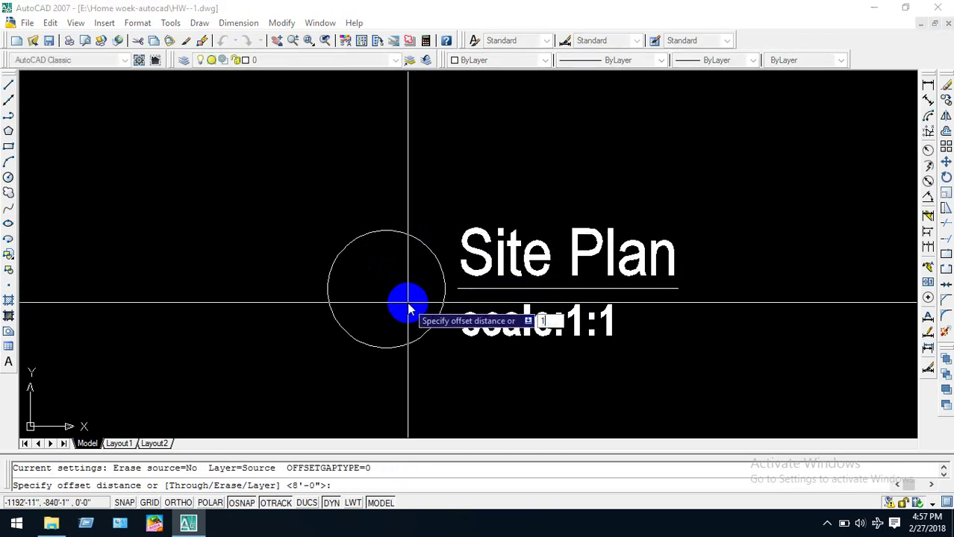
pyautogui.press('Return')
pyautogui.click(388, 230)
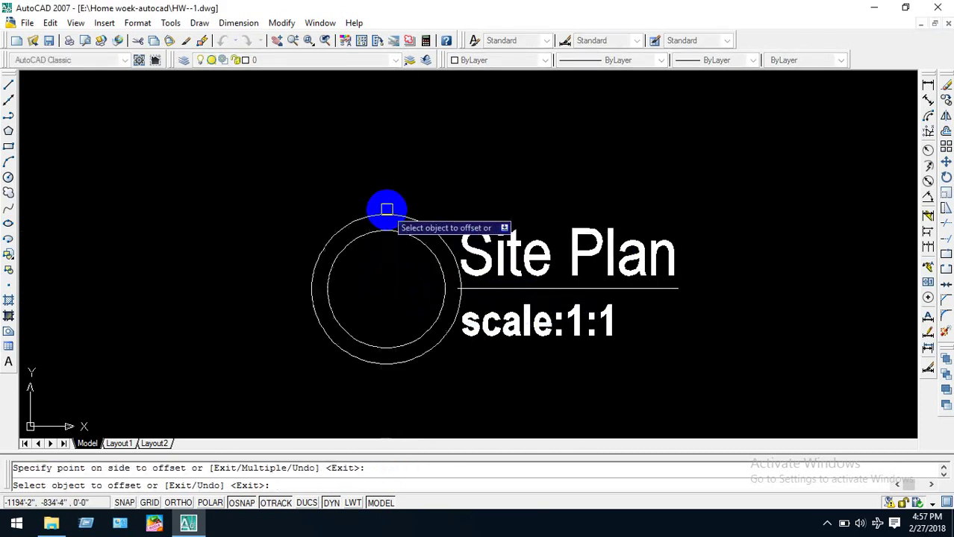
pyautogui.press('Escape')
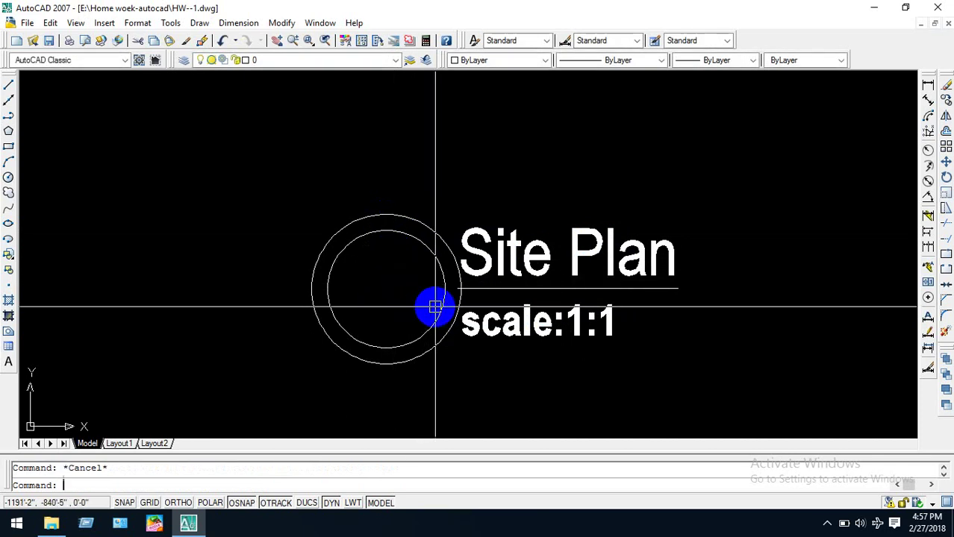
# Start the Trim command twice and cancel both attempts.
pyautogui.scroll(5, 454, 301)
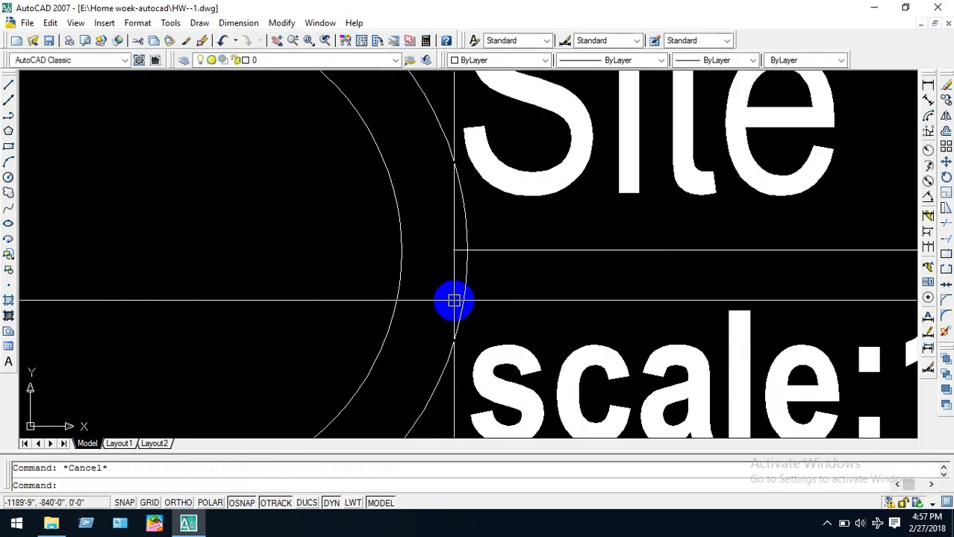
pyautogui.scroll(-3, 453, 301)
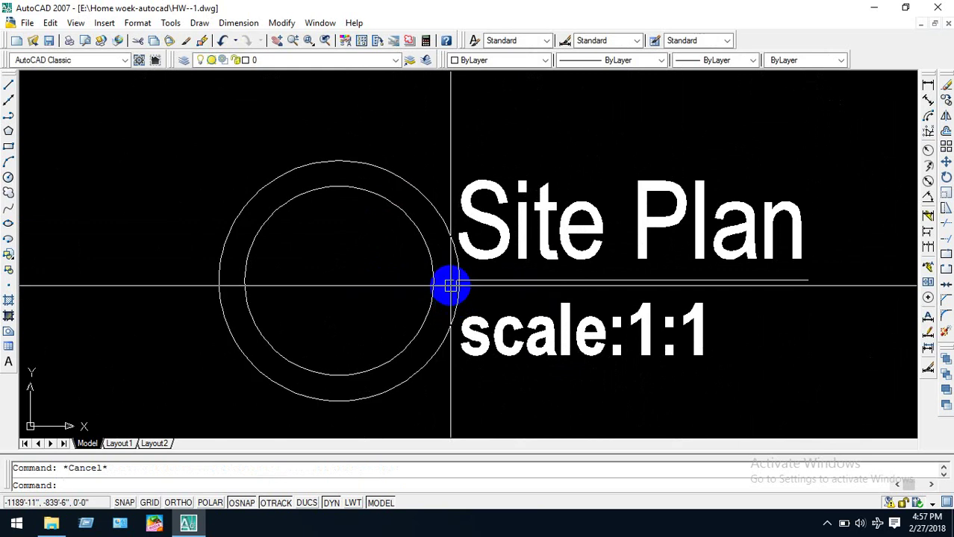
pyautogui.scroll(5, 452, 294)
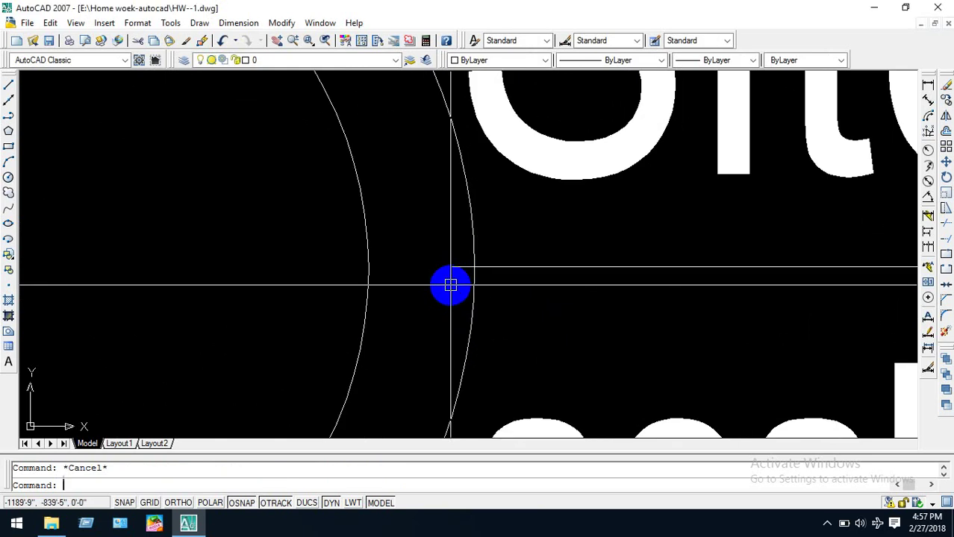
pyautogui.write('tr')
pyautogui.press('Return')
pyautogui.press('Return')
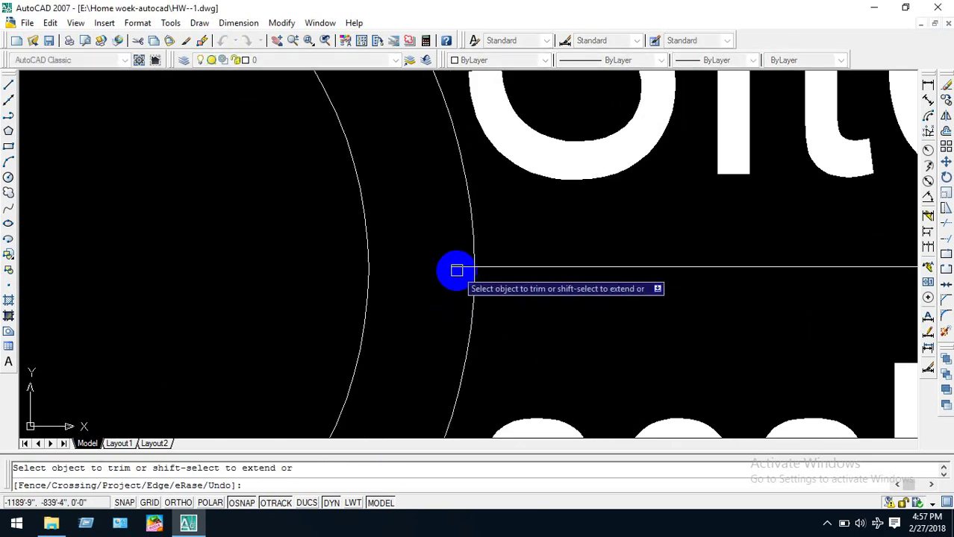
pyautogui.press('Escape')
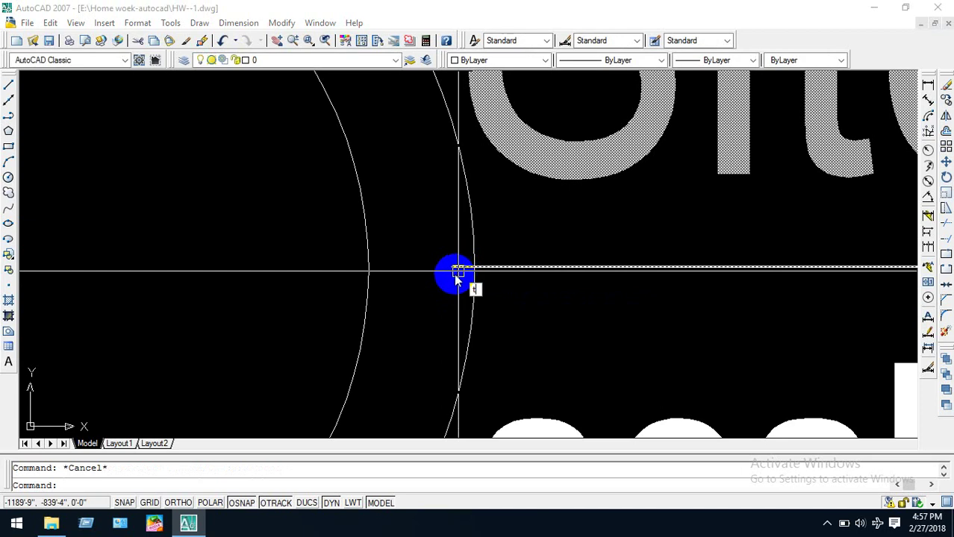
pyautogui.write('tr')
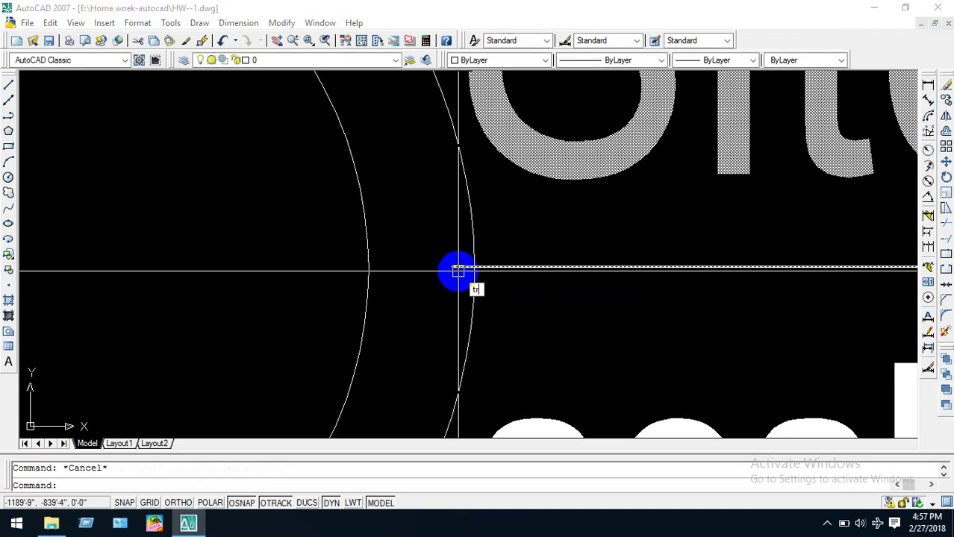
pyautogui.press('Return')
pyautogui.press('Return')
pyautogui.press('Escape')
pyautogui.press('Escape')
pyautogui.scroll(-5, 458, 265)
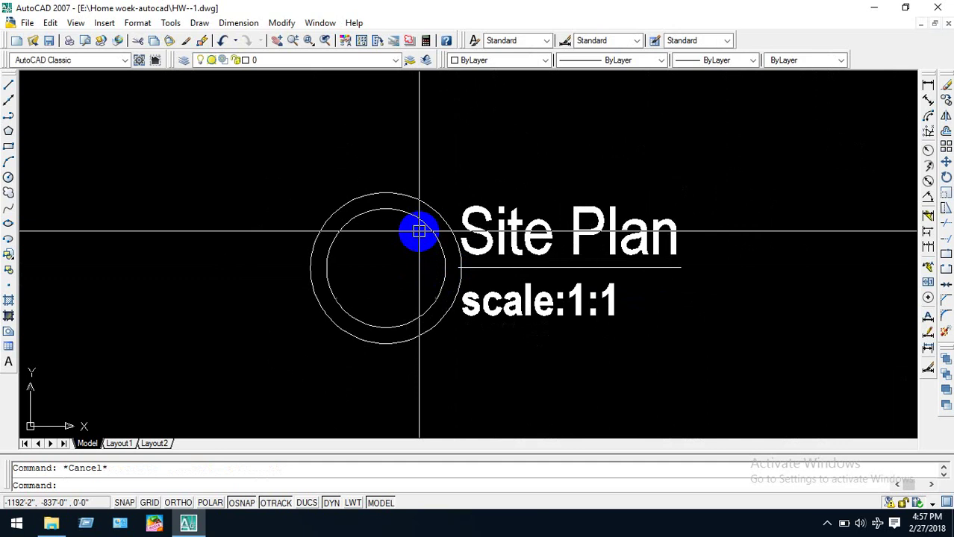
pyautogui.write('l')
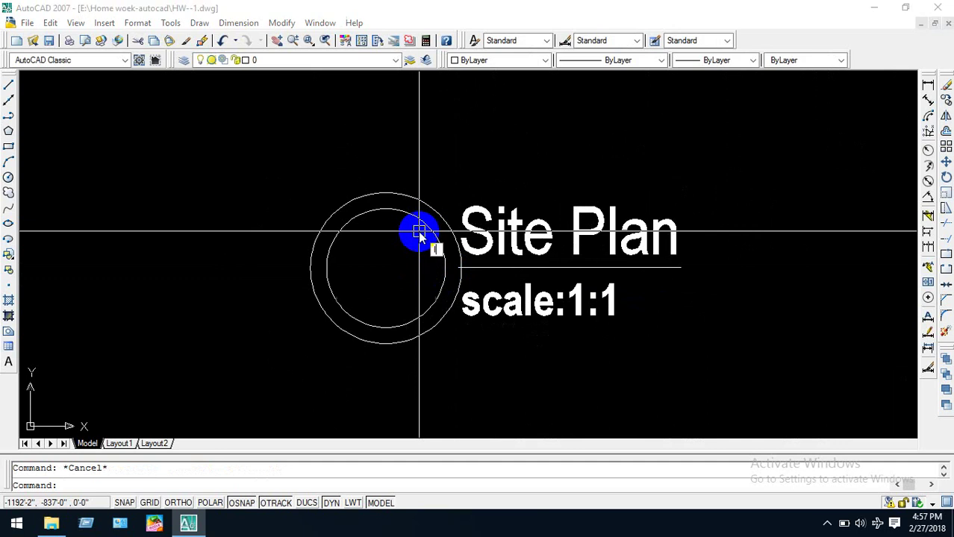
pyautogui.press('Return')
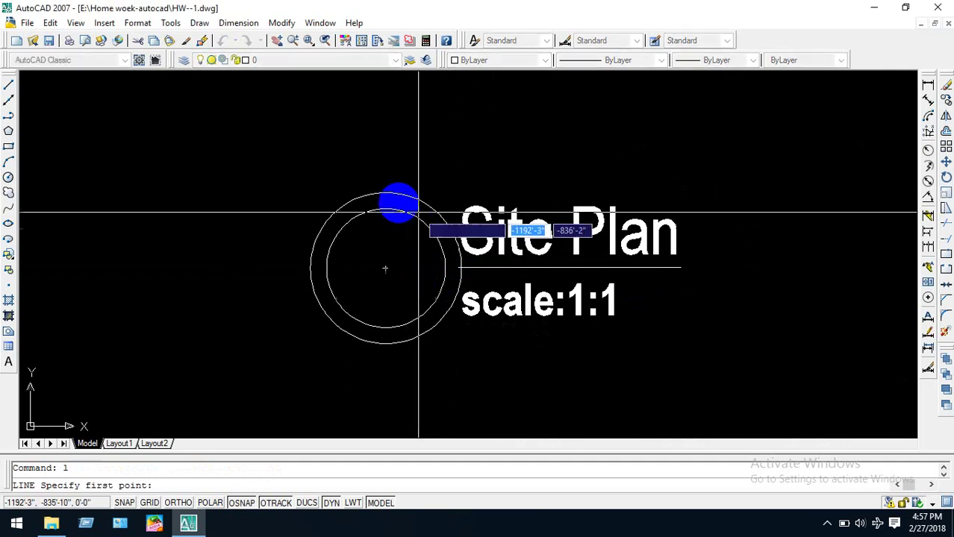
# Draw vertical and horizontal lines across the circle between the outer circle's quadrants.
pyautogui.click(385, 193)
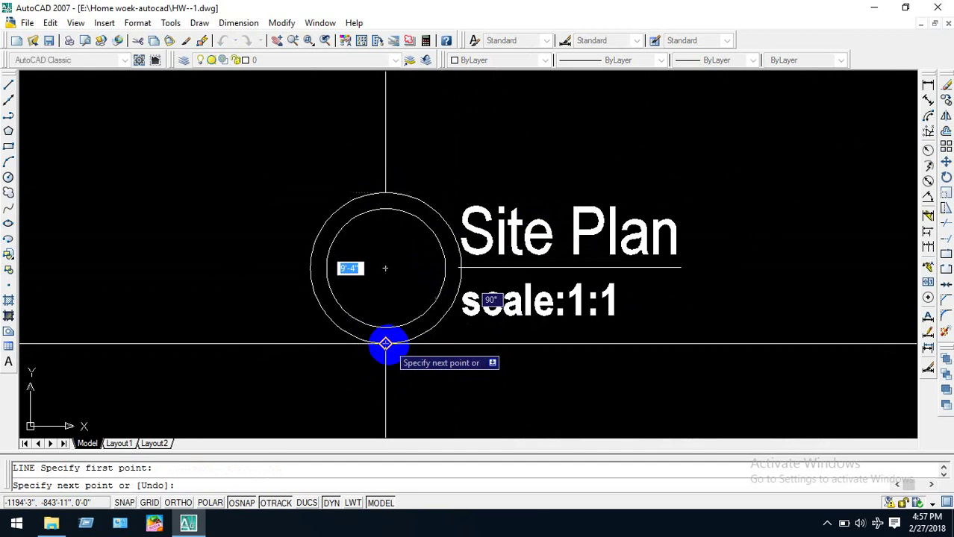
pyautogui.click(385, 344)
pyautogui.press('Escape')
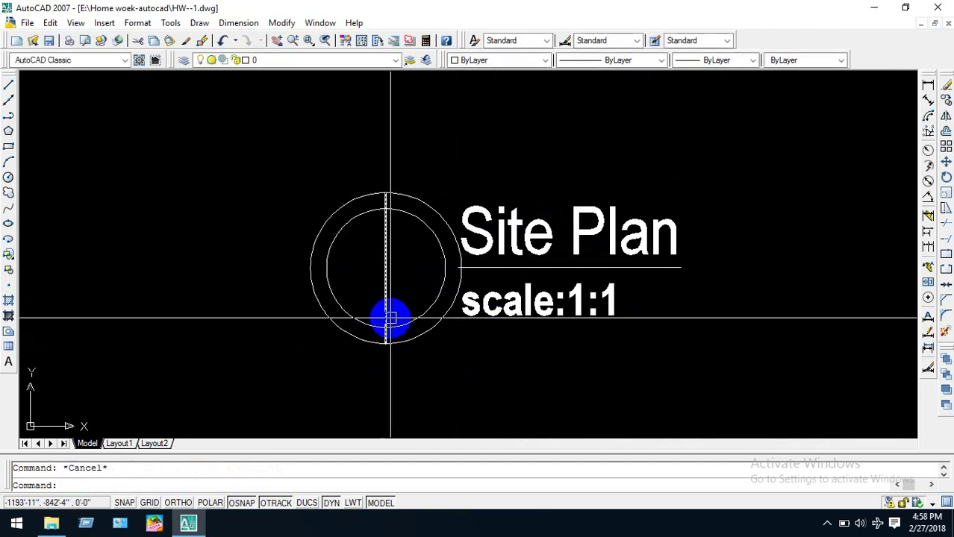
pyautogui.write('l')
pyautogui.press('Return')
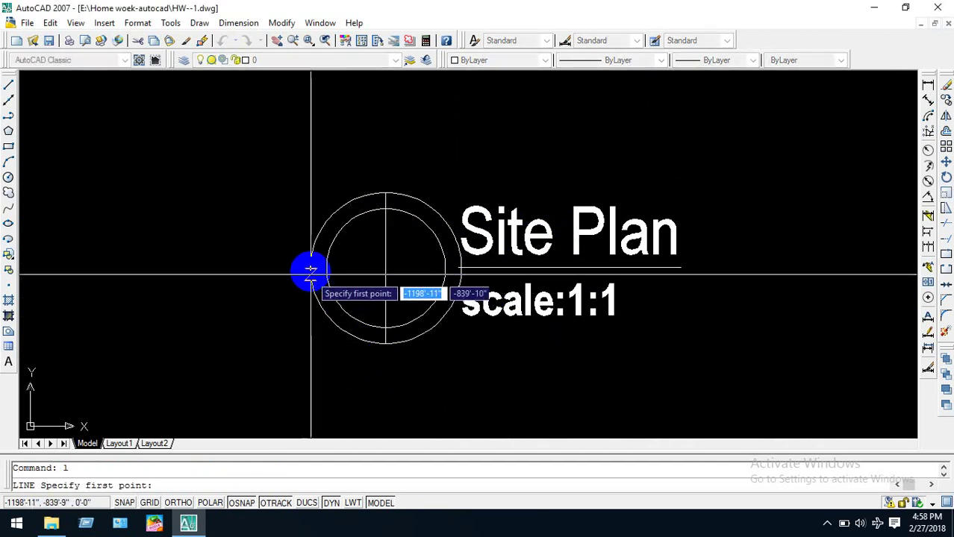
pyautogui.click(310, 270)
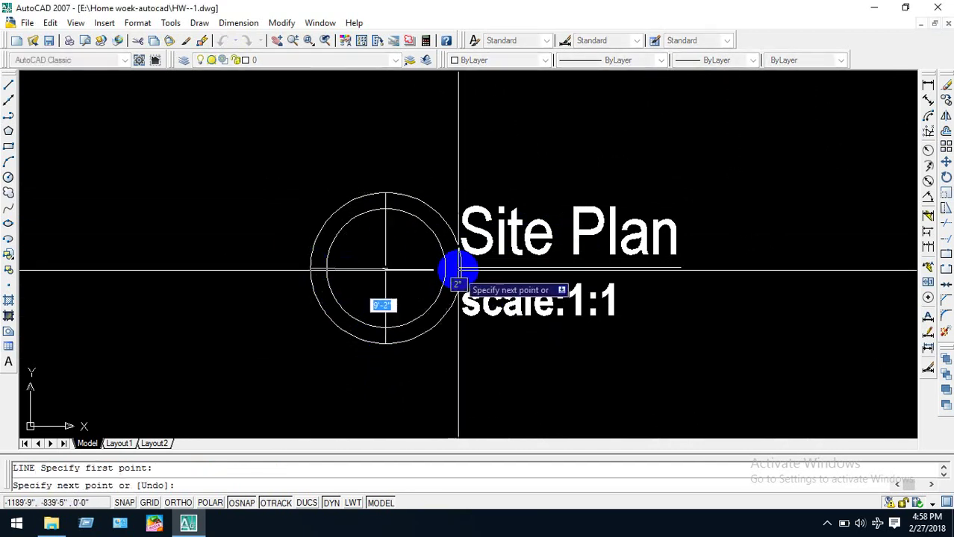
pyautogui.click(461, 269)
pyautogui.press('Escape')
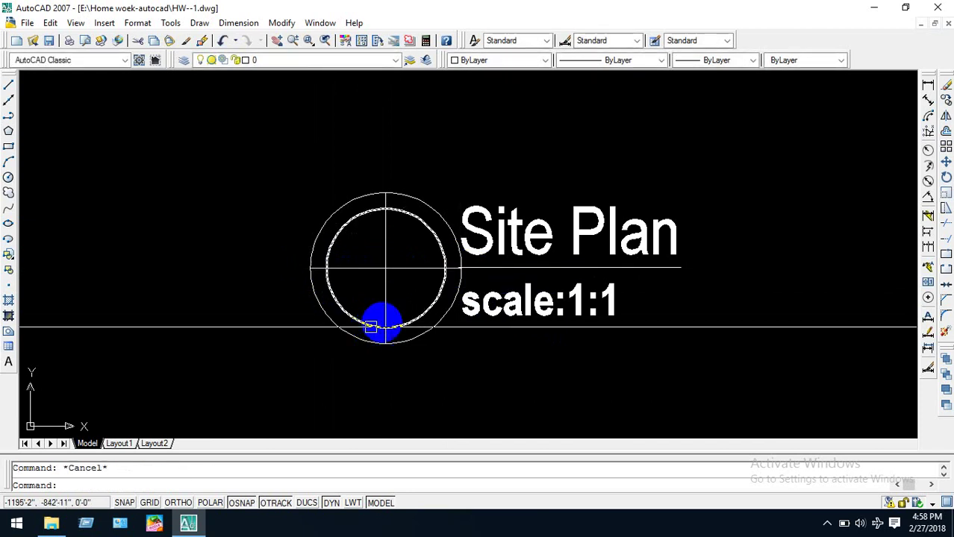
# Window-select the outer offset circle and delete it.
pyautogui.write('tr')
pyautogui.press('Return')
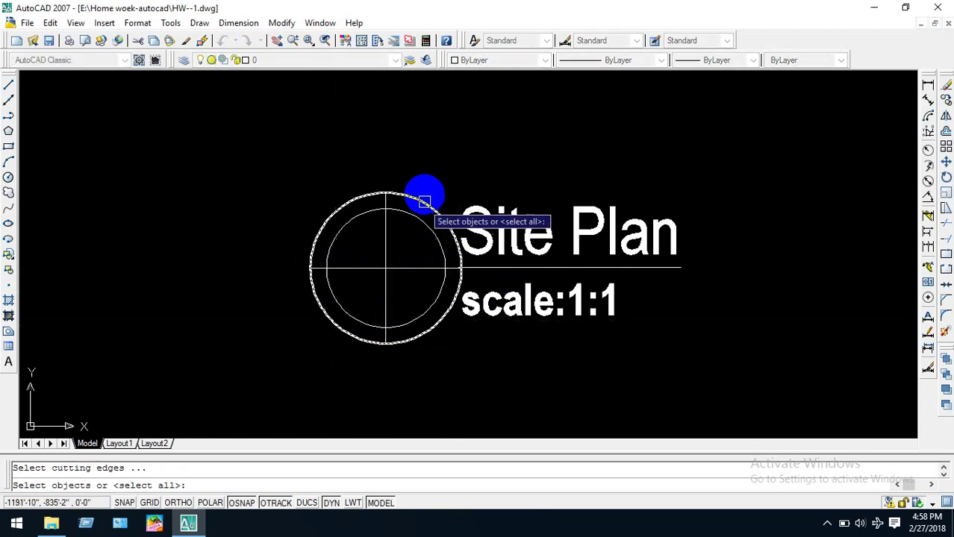
pyautogui.press('Escape')
pyautogui.click(437, 179)
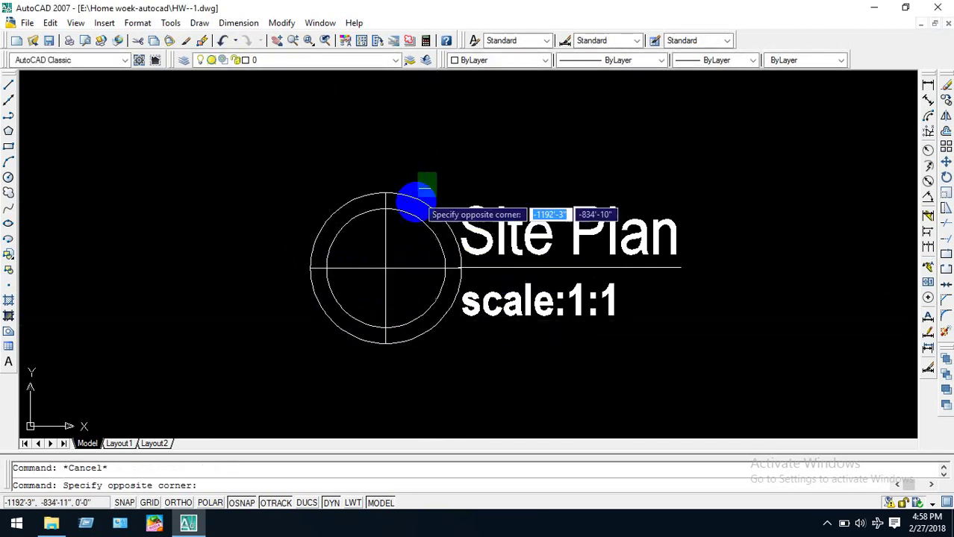
pyautogui.click(412, 212)
pyautogui.press('Delete')
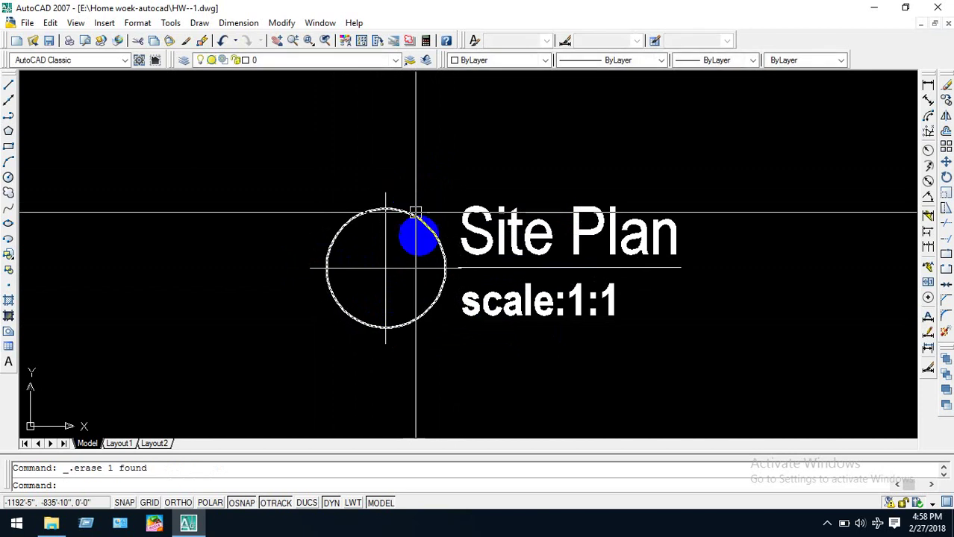
pyautogui.scroll(2, 382, 309)
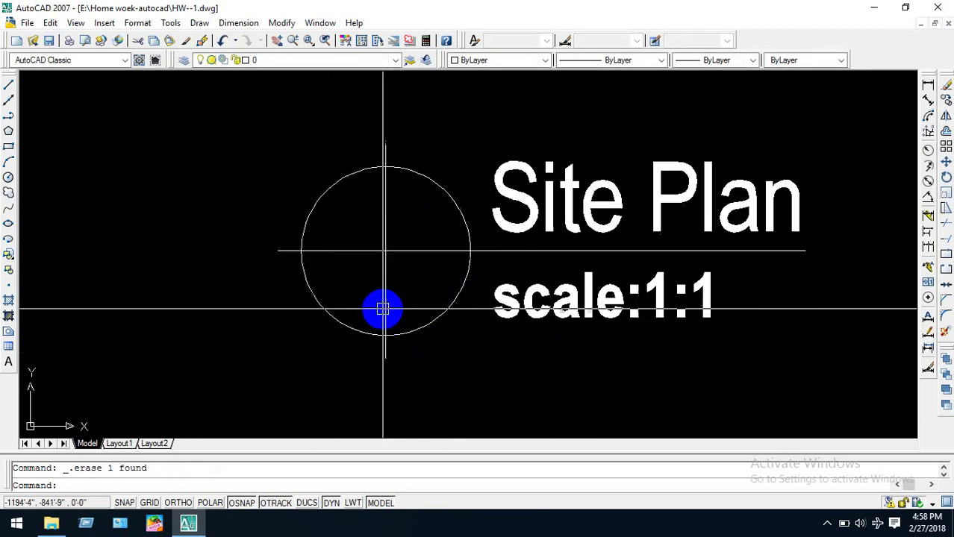
# Draw a V of lines from the circle's left quadrant to its bottom and up to the right.
pyautogui.write('l')
pyautogui.press('Return')
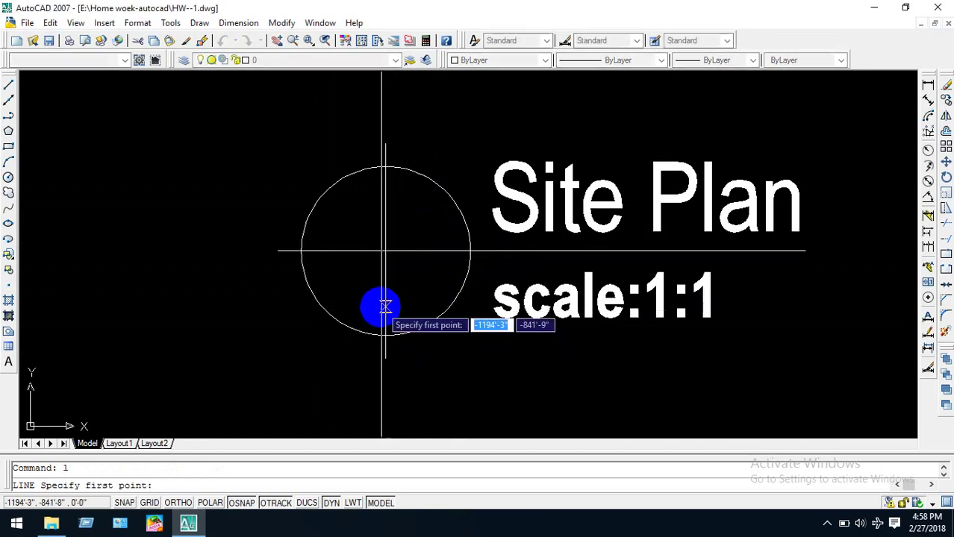
pyautogui.click(301, 251)
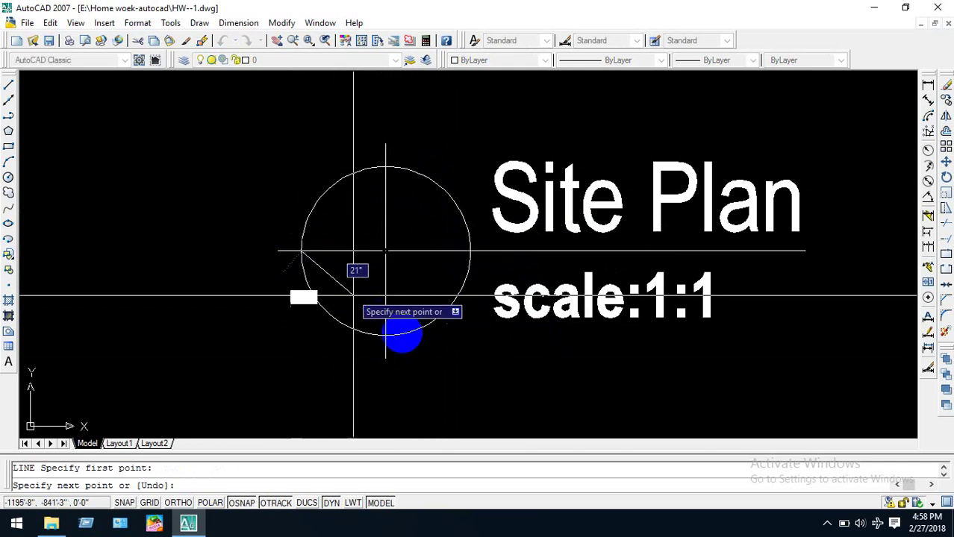
pyautogui.click(385, 336)
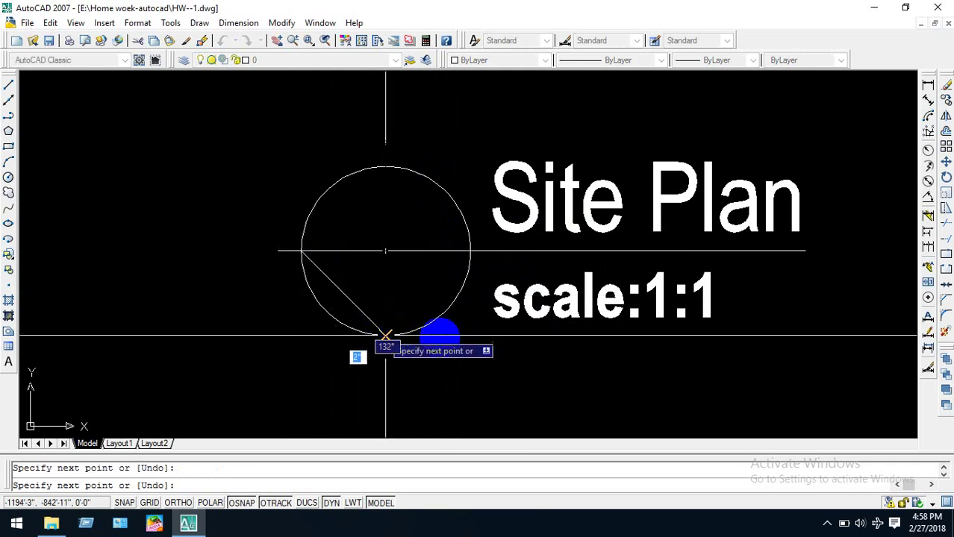
pyautogui.click(469, 250)
pyautogui.press('Escape')
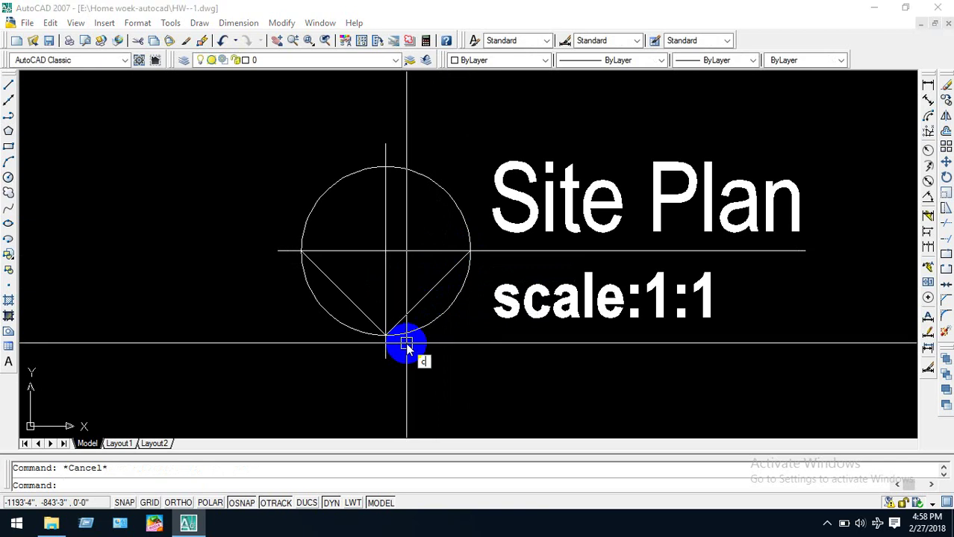
# Draw a small circle at the centre and trim away its upper half.
pyautogui.write('c')
pyautogui.press('Return')
pyautogui.click(384, 253)
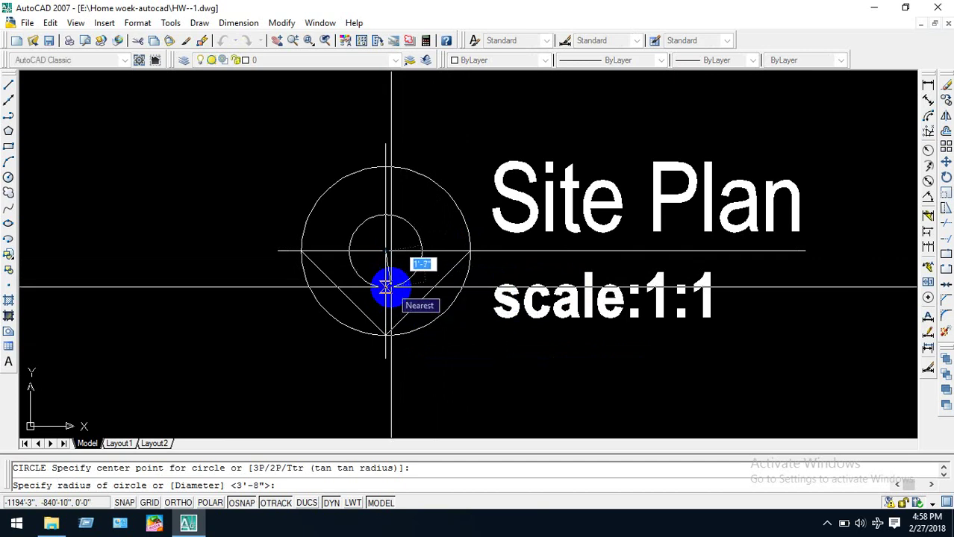
pyautogui.click(389, 284)
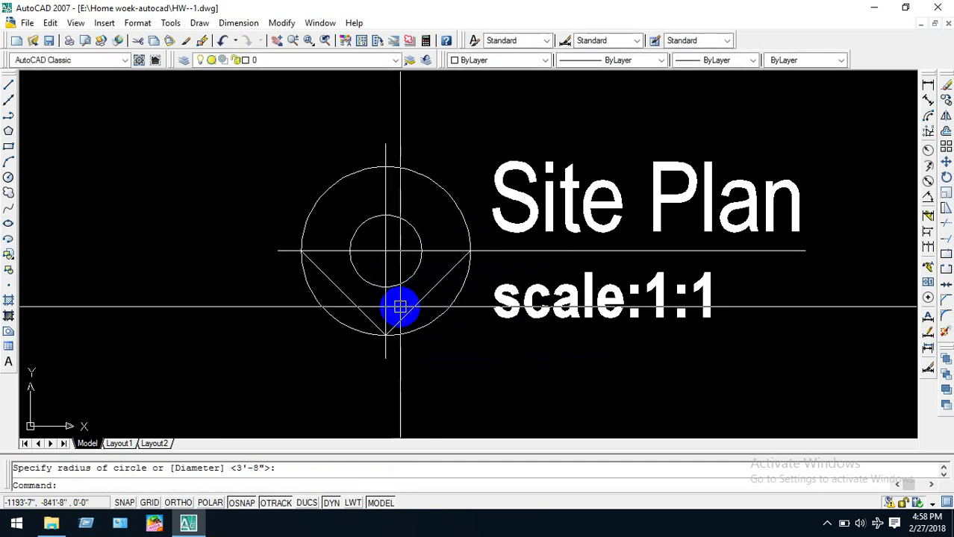
pyautogui.press('Escape')
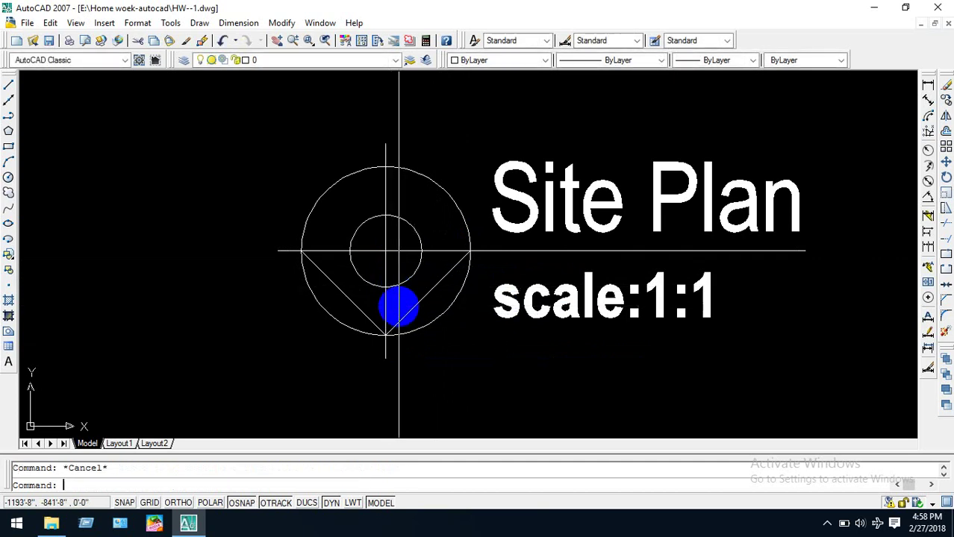
pyautogui.write('tr')
pyautogui.press('Return')
pyautogui.press('Return')
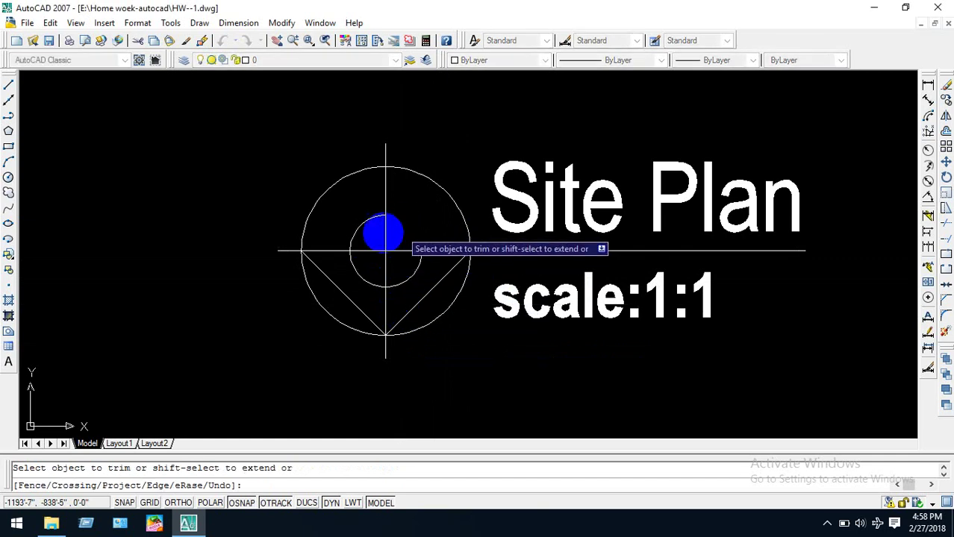
pyautogui.click(361, 233)
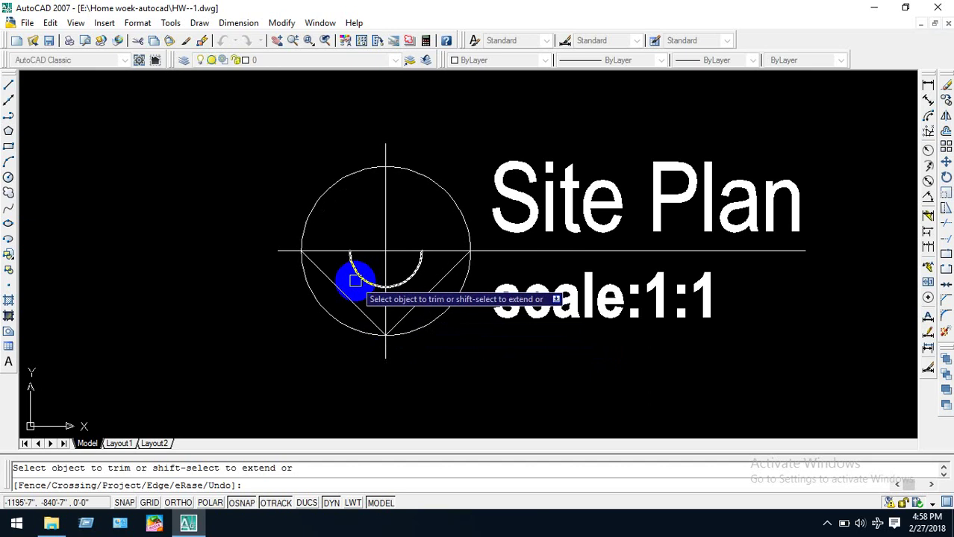
pyautogui.press('Escape')
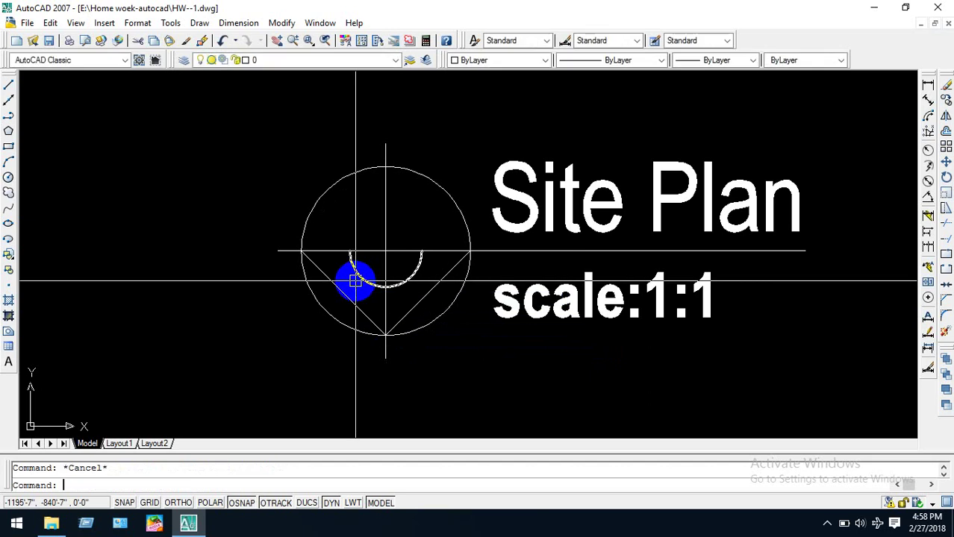
pyautogui.write('h')
pyautogui.press('Return')
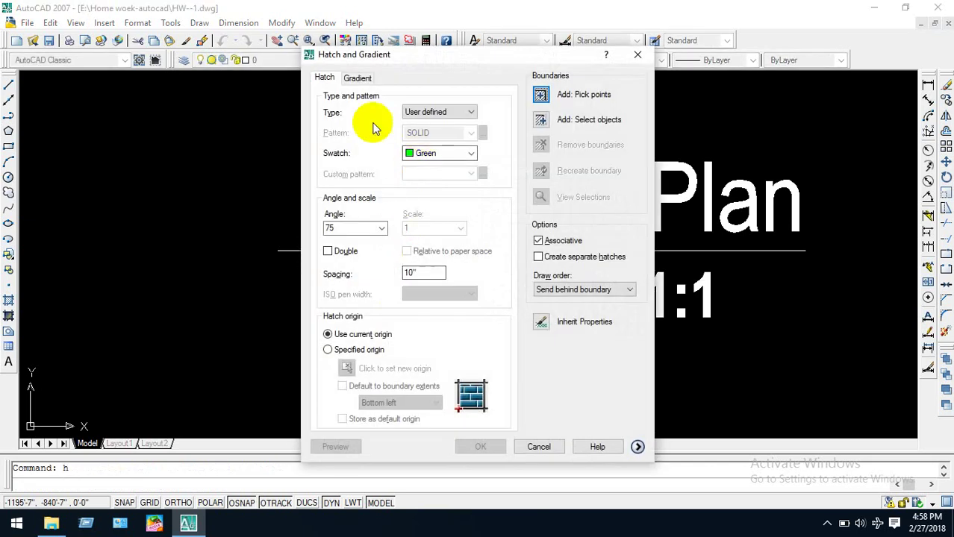
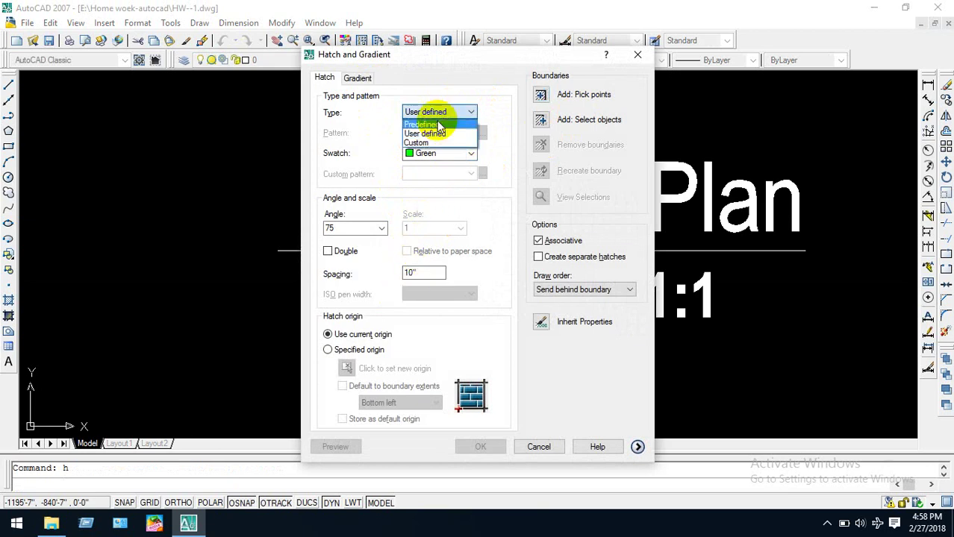
# Set the hatch type to Predefined with the SOLID pattern.
pyautogui.click(434, 121)
pyautogui.click(483, 133)
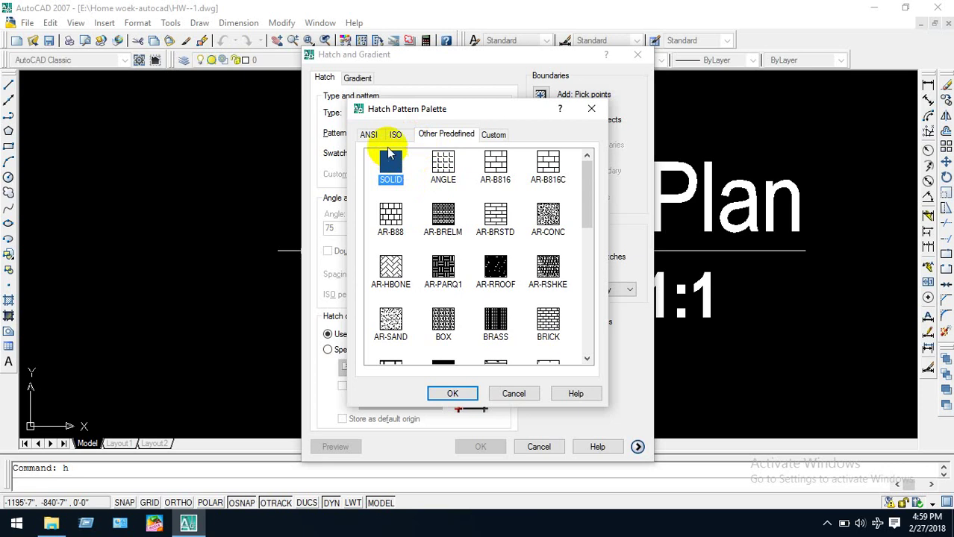
pyautogui.click(368, 134)
pyautogui.click(395, 134)
pyautogui.click(436, 135)
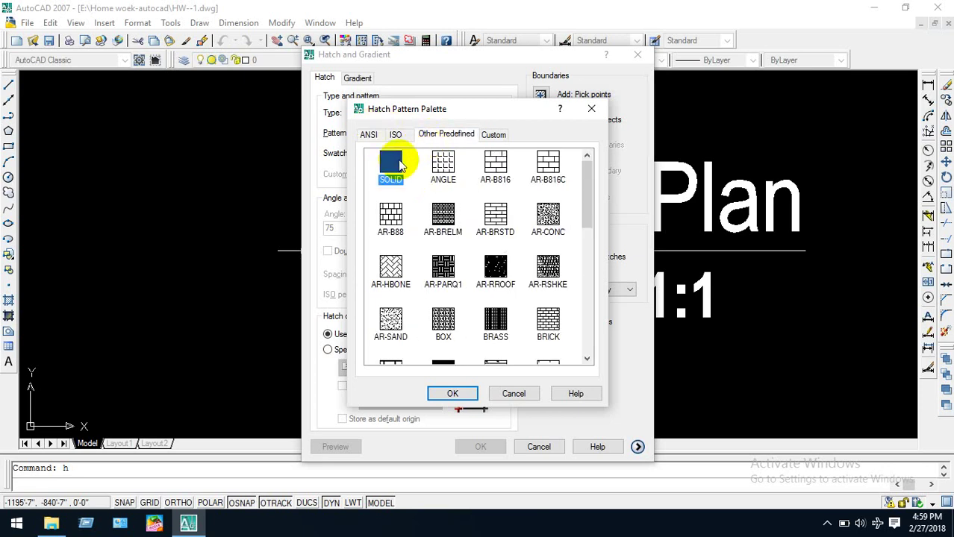
pyautogui.click(451, 395)
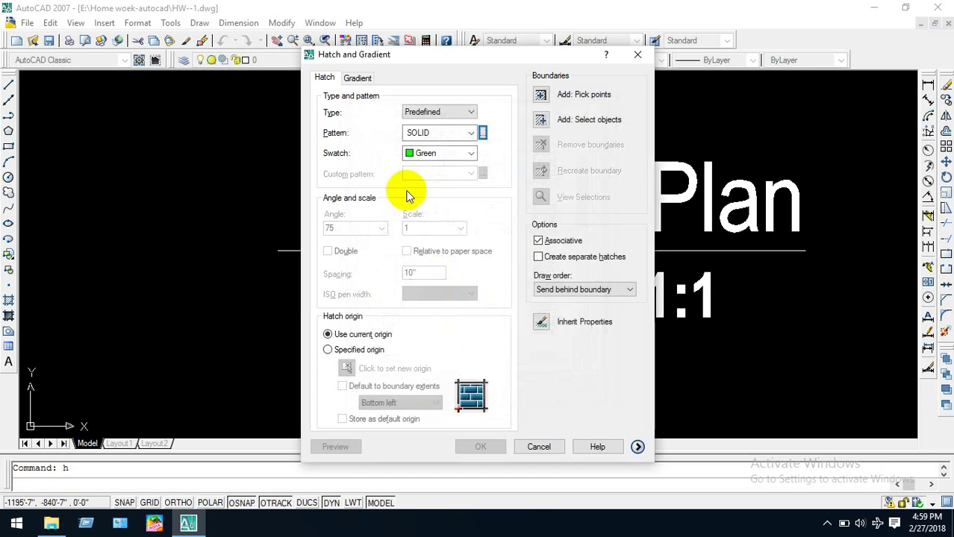
# Pick inside the arrow's V shape, preview the solid fill, and apply it.
pyautogui.click(540, 95)
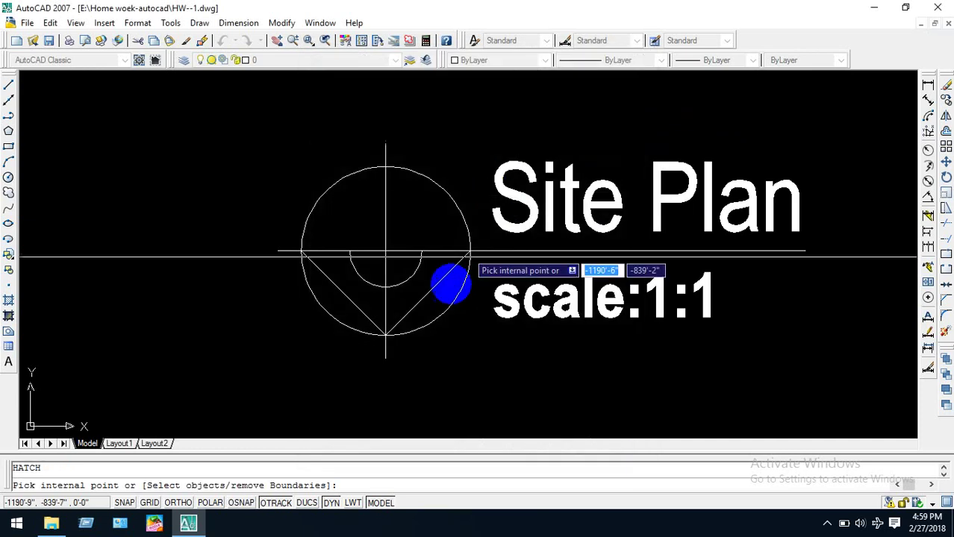
pyautogui.click(437, 283)
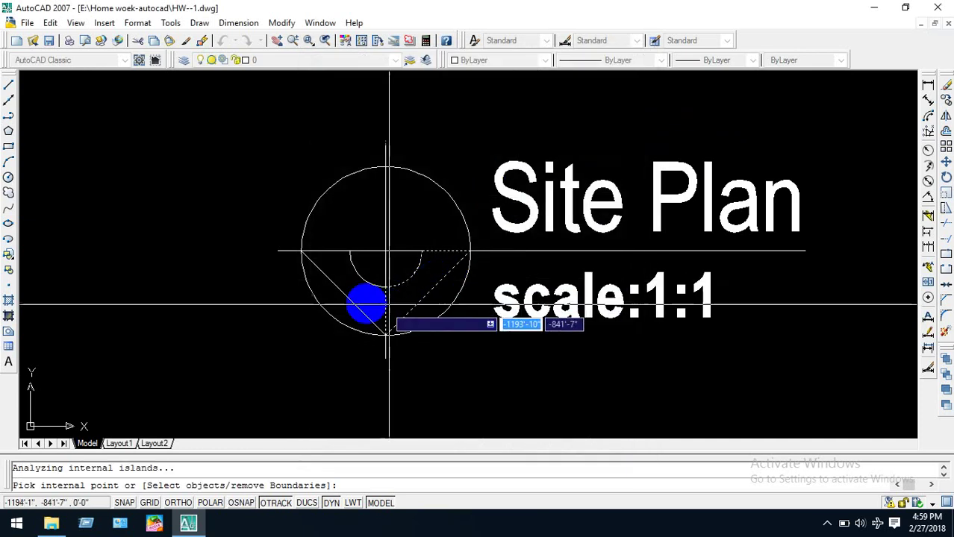
pyautogui.rightClick(405, 258)
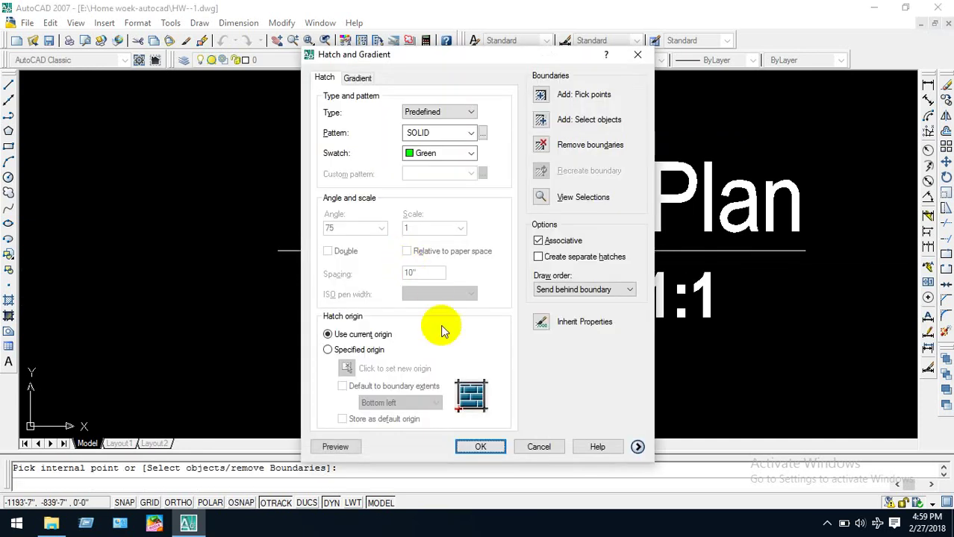
pyautogui.click(337, 448)
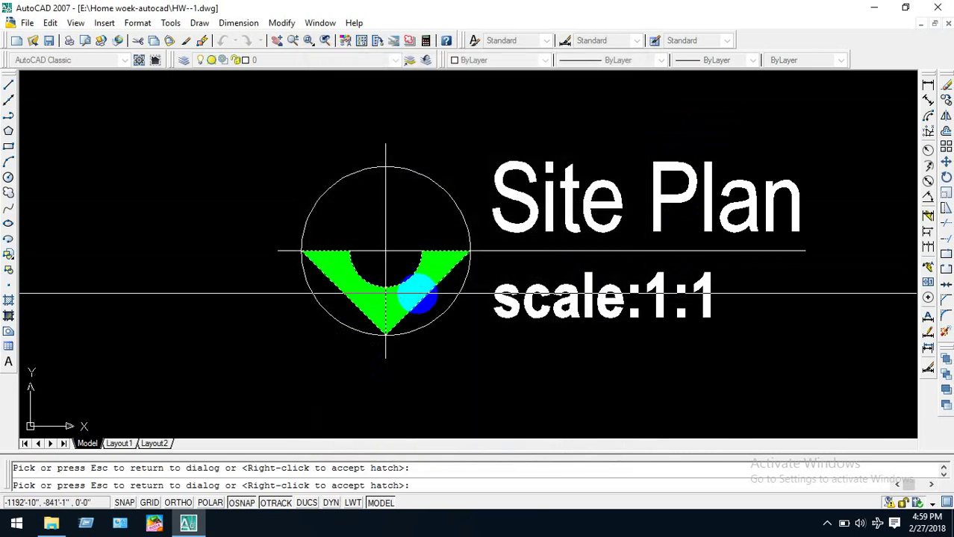
pyautogui.click(418, 302)
pyautogui.click(481, 447)
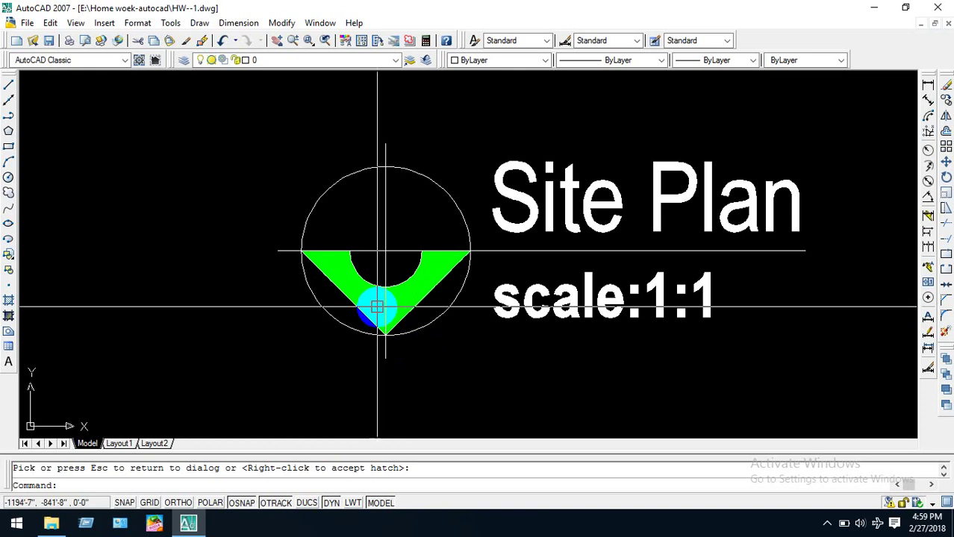
pyautogui.scroll(3, 378, 306)
pyautogui.scroll(-4, 378, 306)
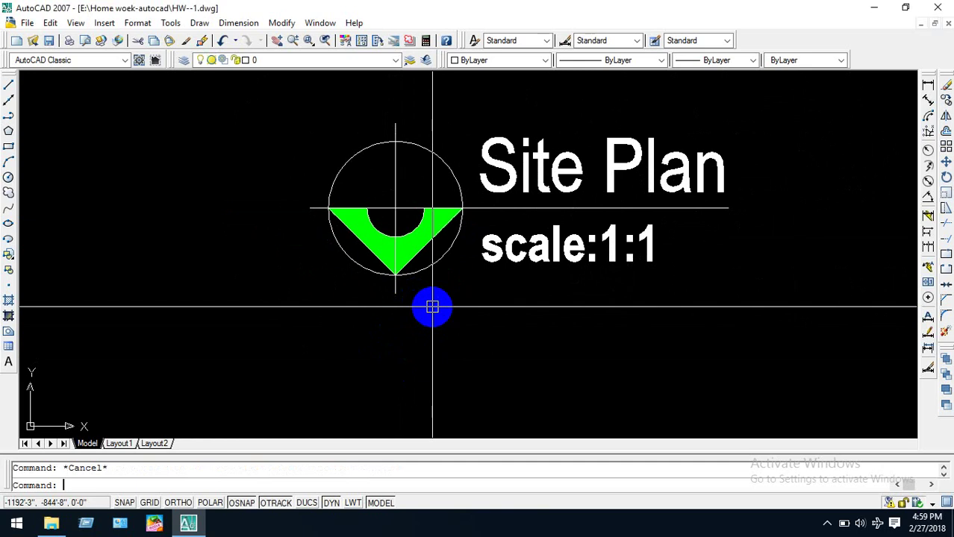
# Add an 'N' multiline text label below the north arrow circle in Arial Narrow.
pyautogui.press('Return')
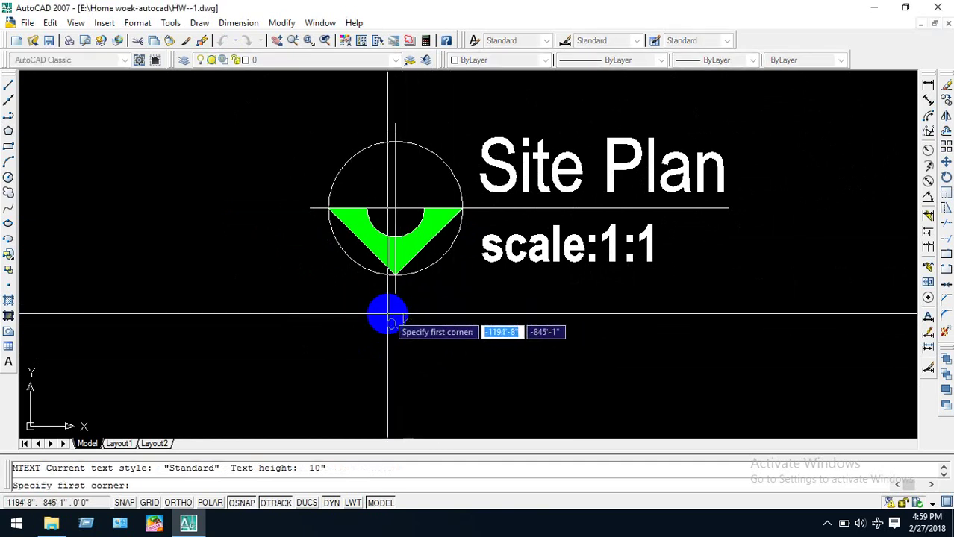
pyautogui.click(374, 302)
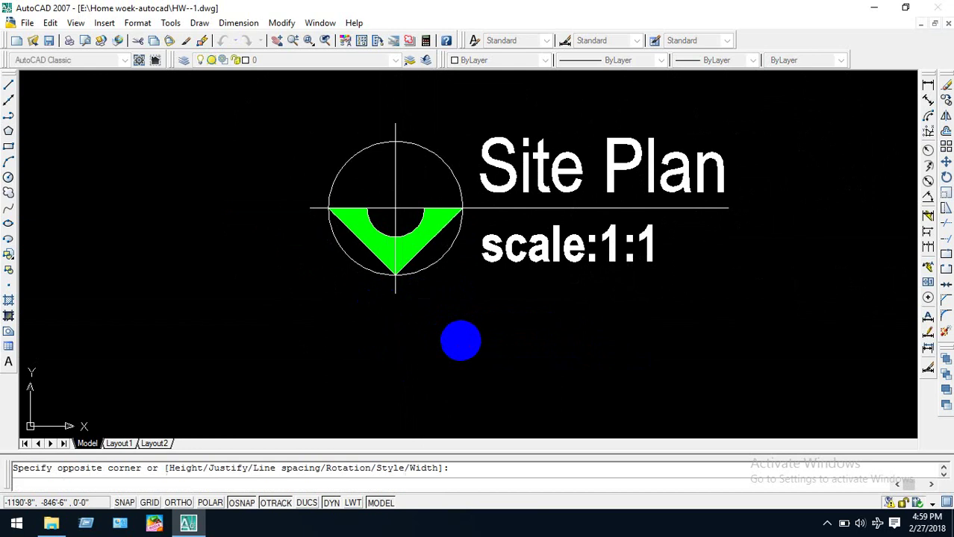
pyautogui.click(462, 341)
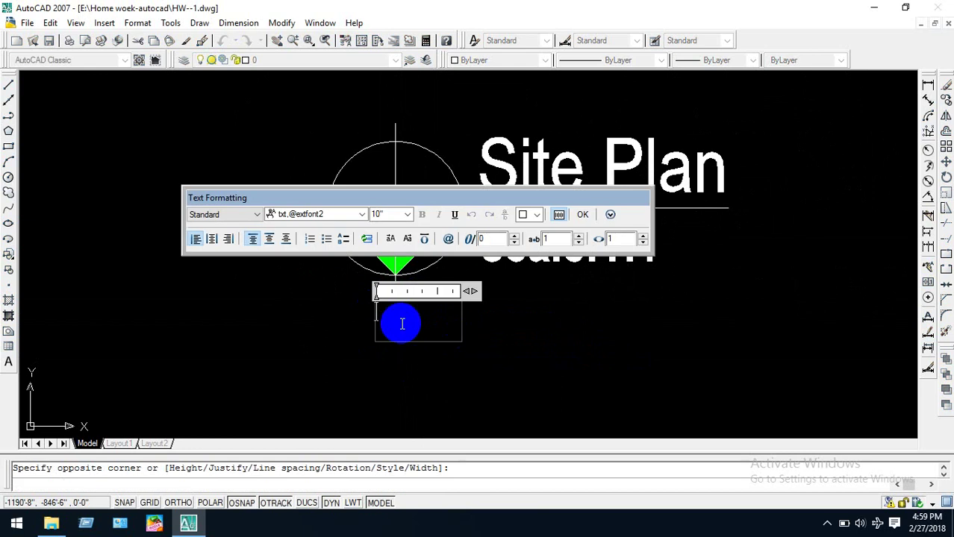
pyautogui.moveTo(401, 324); pyautogui.dragTo(304, 317)
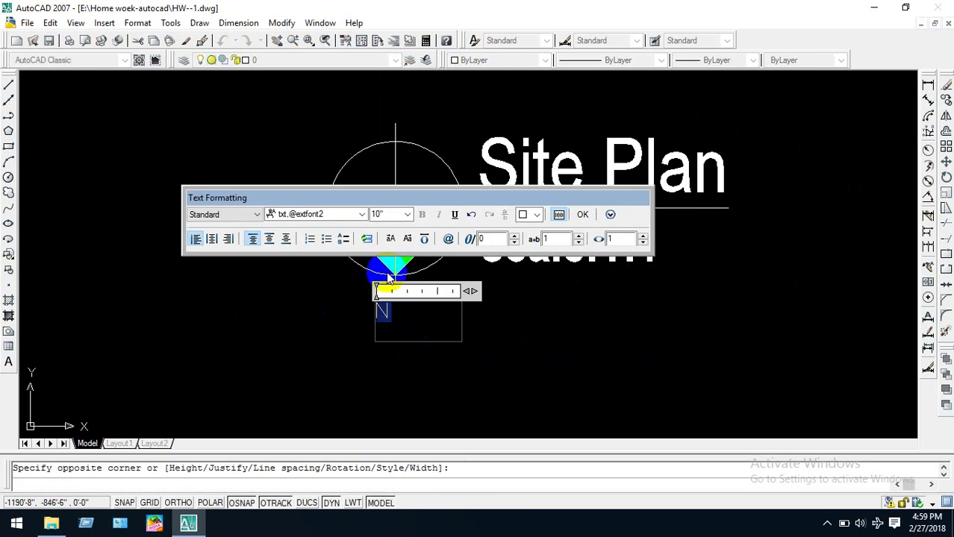
pyautogui.click(351, 219)
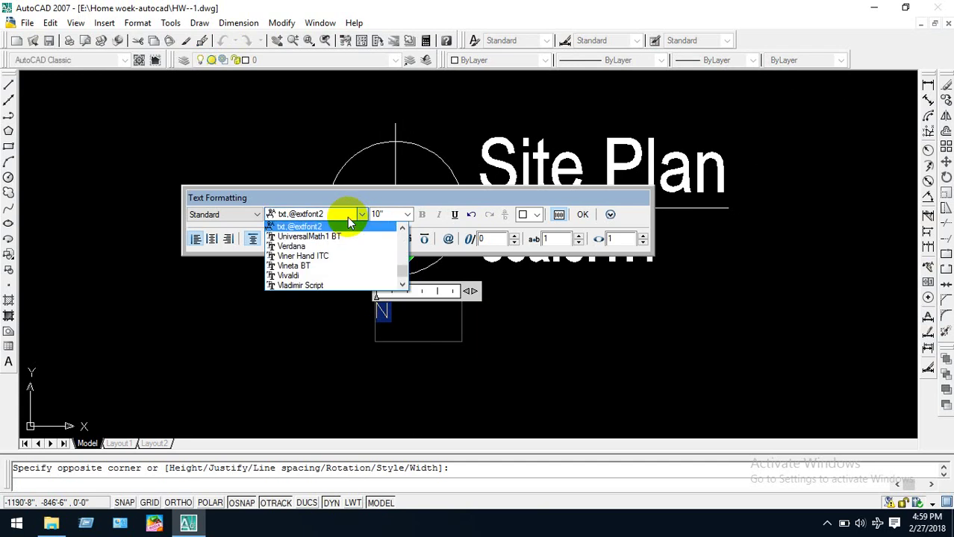
pyautogui.press('a')
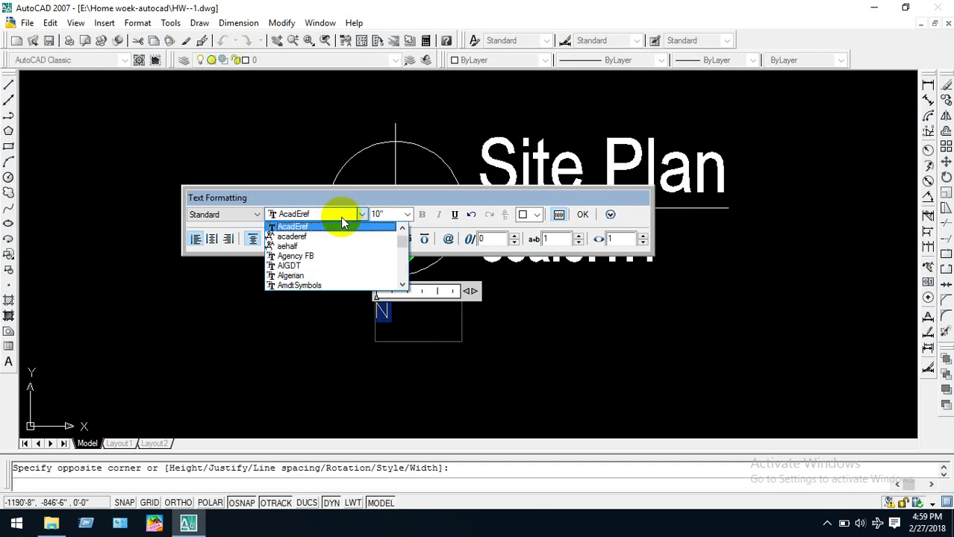
pyautogui.scroll(-2, 324, 265)
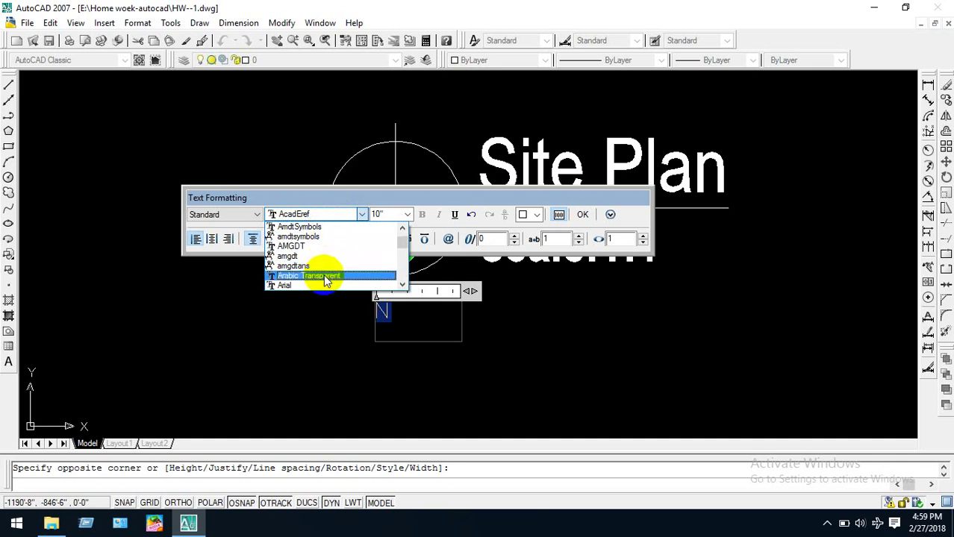
pyautogui.scroll(-2, 324, 280)
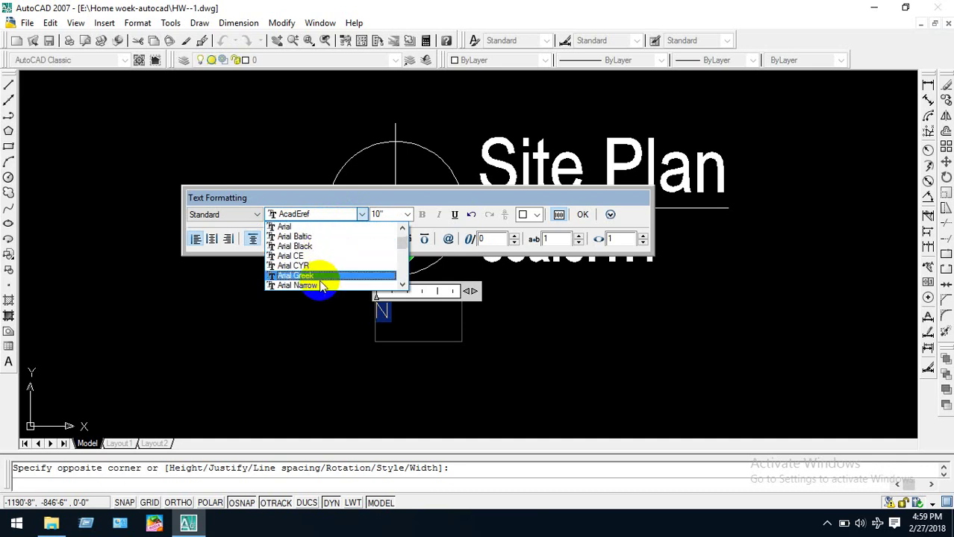
pyautogui.click(313, 286)
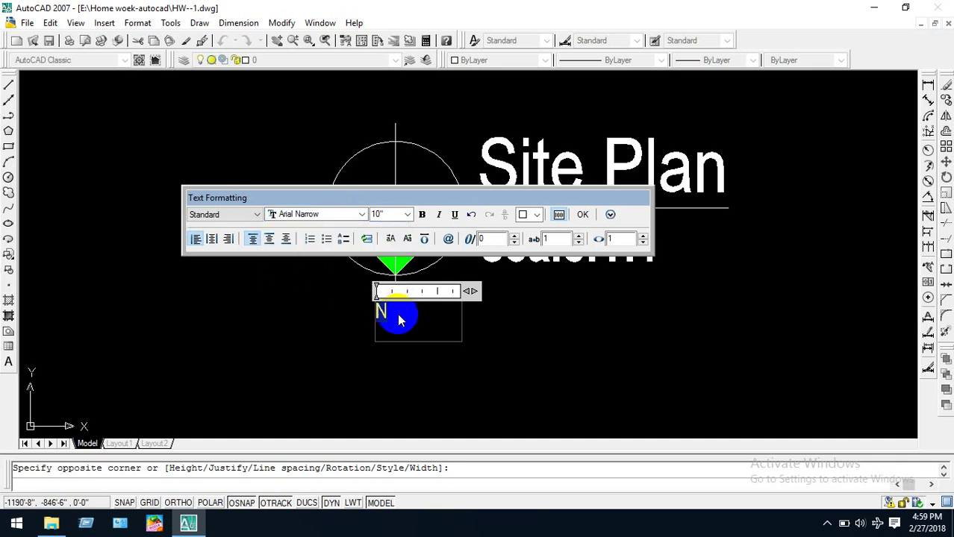
pyautogui.click(583, 216)
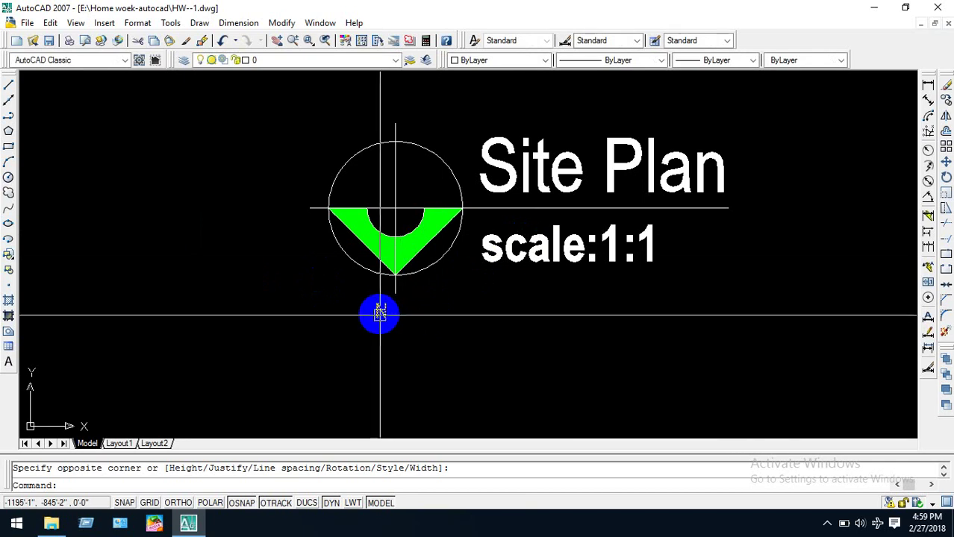
pyautogui.press('Escape')
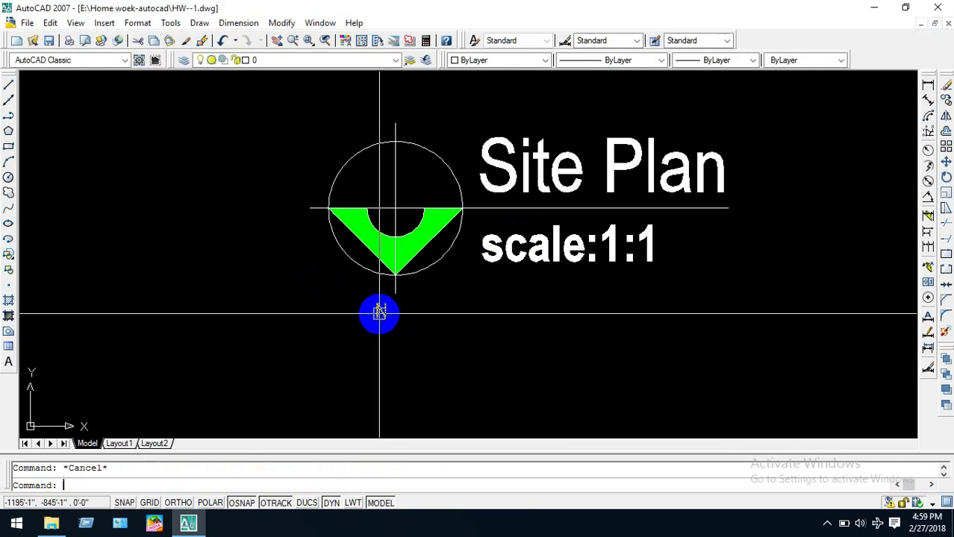
# Move the N label to sit just under the arrow tip.
pyautogui.click(377, 316)
pyautogui.write('m')
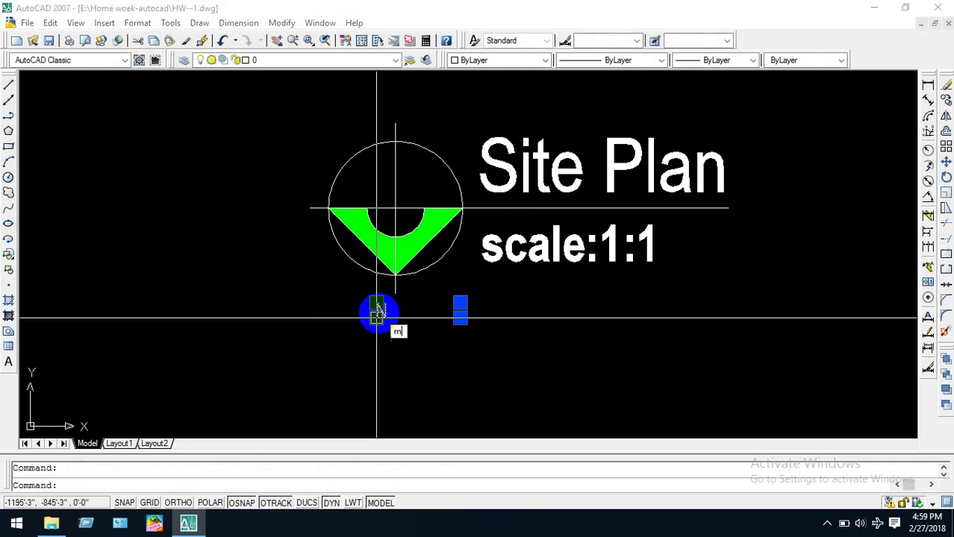
pyautogui.press('Return')
pyautogui.click(405, 353)
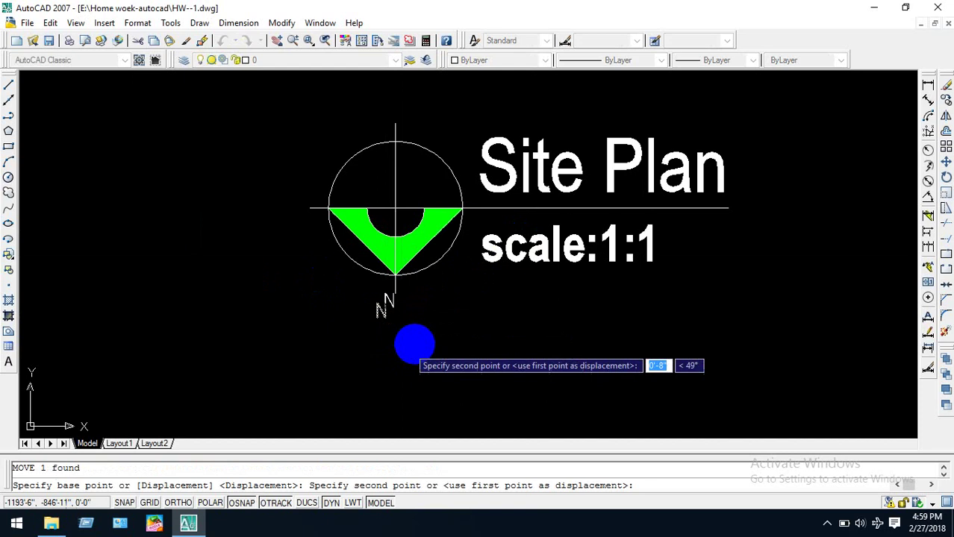
pyautogui.click(414, 348)
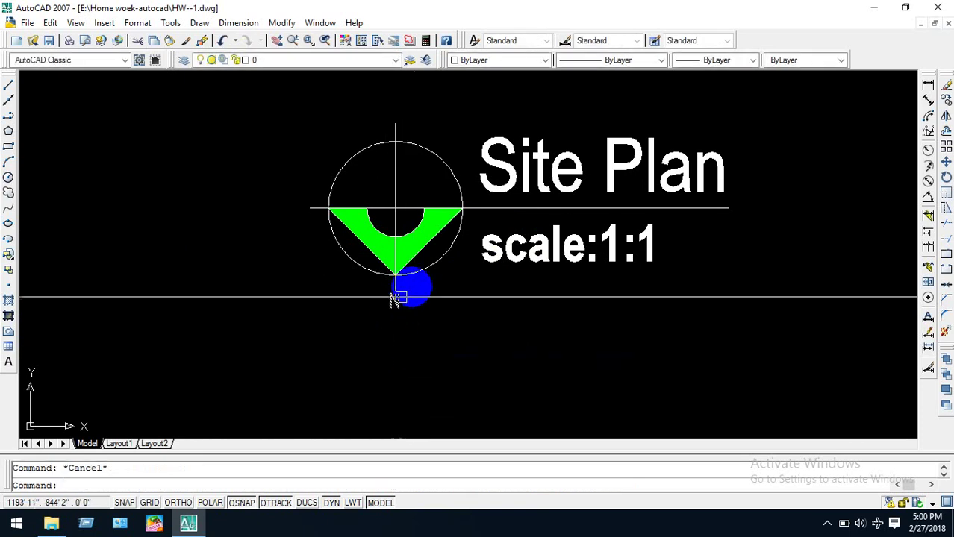
# Draw a short vertical line and trim the horizontal line to its right.
pyautogui.scroll(3, 448, 197)
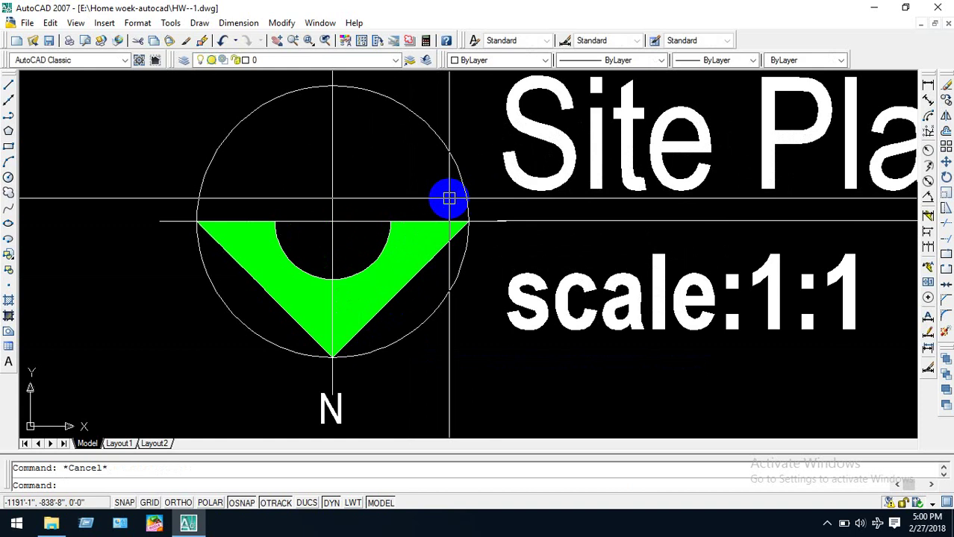
pyautogui.scroll(5, 449, 197)
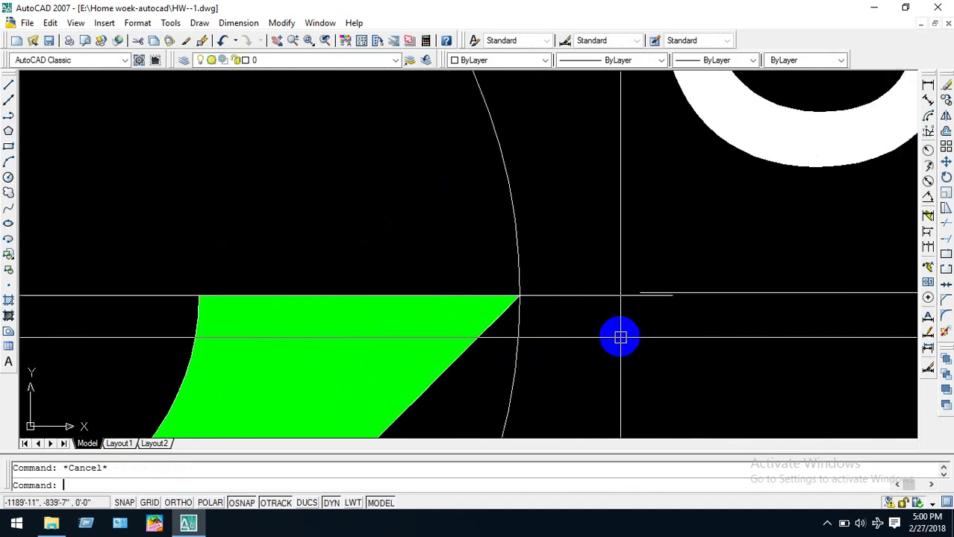
pyautogui.write('l')
pyautogui.press('Return')
pyautogui.click(590, 217)
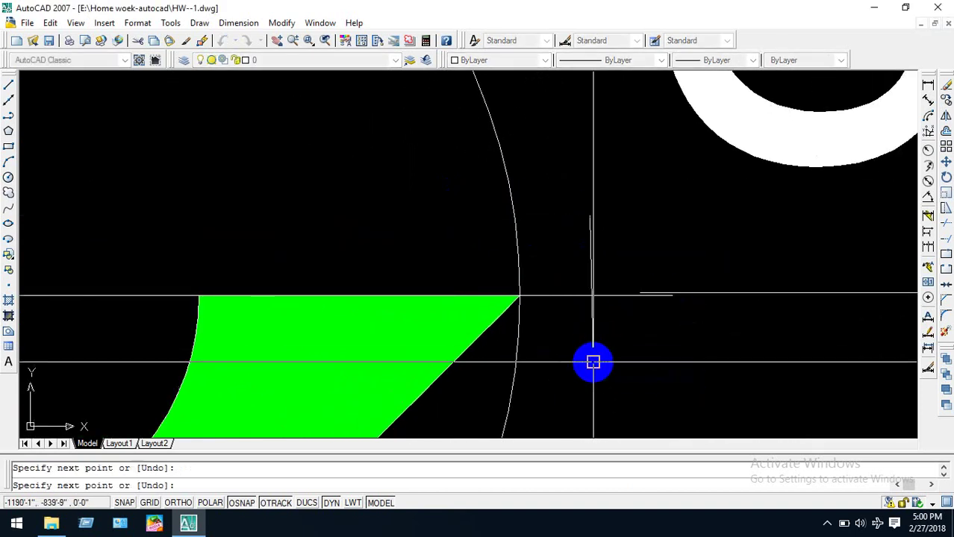
pyautogui.click(593, 363)
pyautogui.press('Escape')
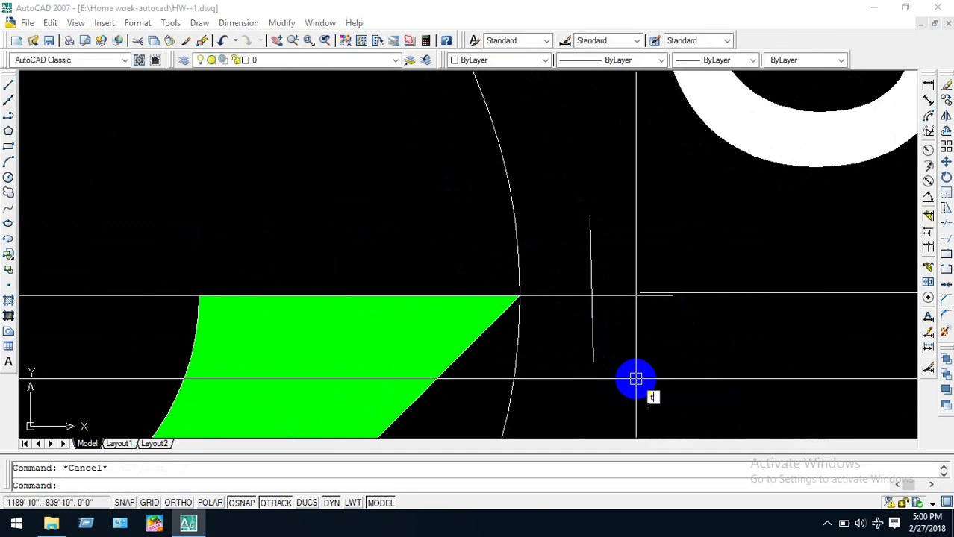
pyautogui.write('tr')
pyautogui.press('Return')
pyautogui.press('Return')
pyautogui.click(615, 295)
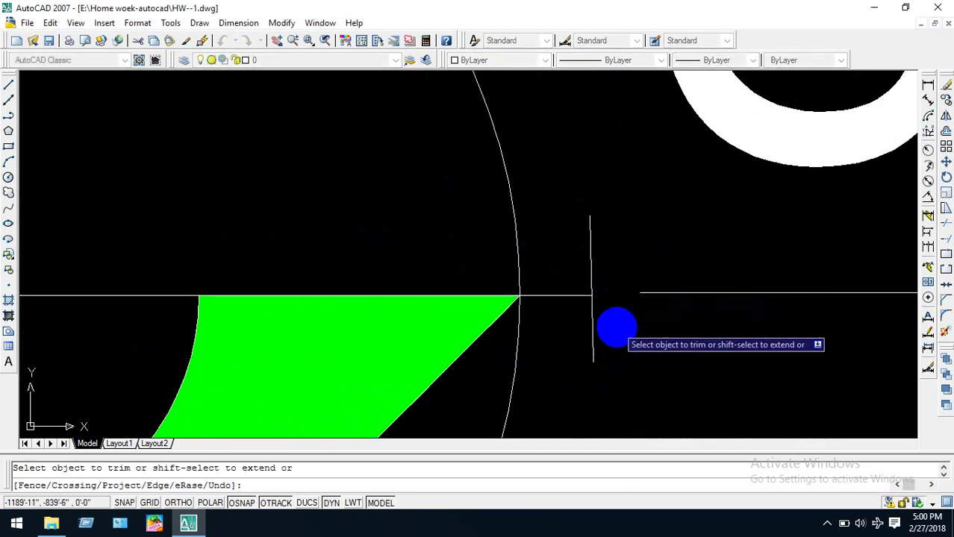
pyautogui.press('Escape')
# Erase the extra vertical line and pan to show the 8'-0" Wide Road label.
pyautogui.click(595, 252)
pyautogui.click(563, 273)
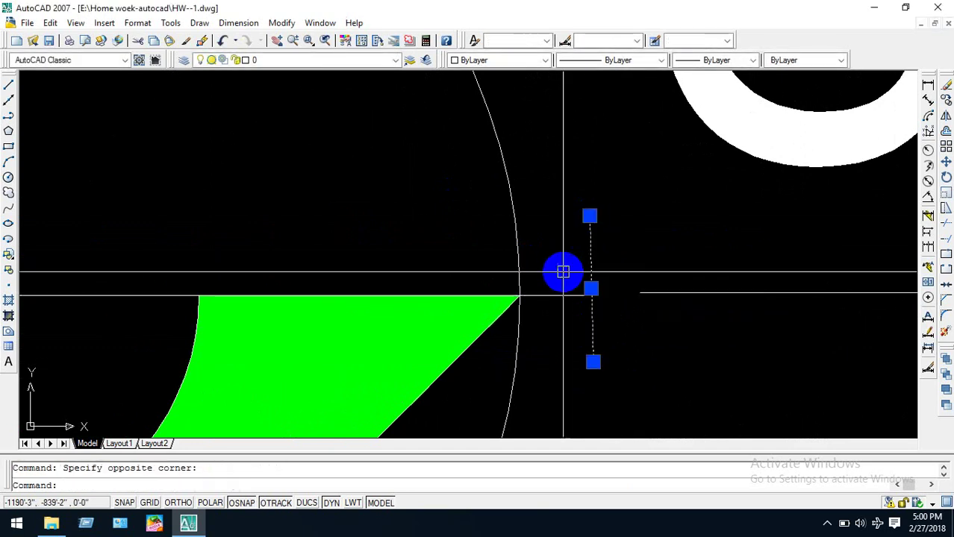
pyautogui.press('Delete')
pyautogui.scroll(-5, 571, 321)
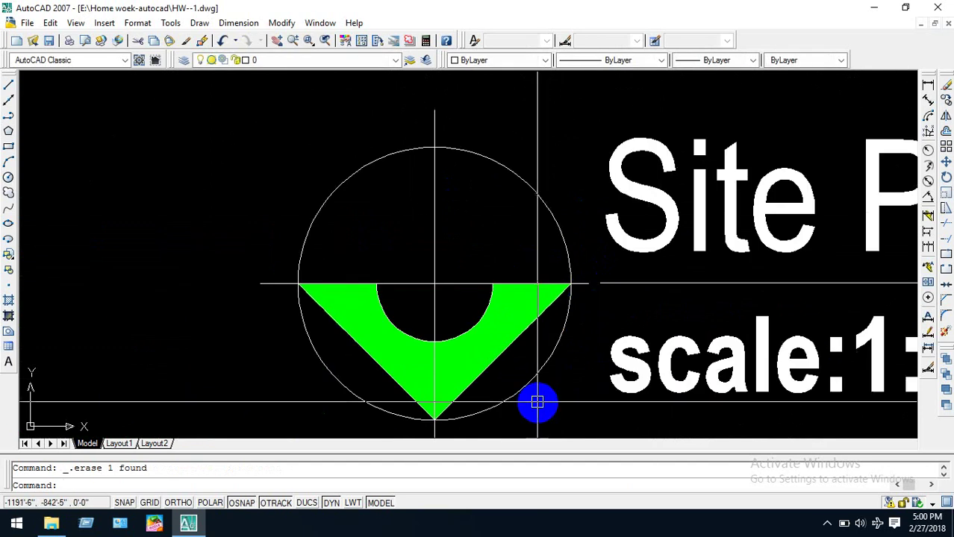
pyautogui.scroll(-1, 539, 397)
pyautogui.moveTo(539, 397); pyautogui.dragTo(558, 324, button='middle')
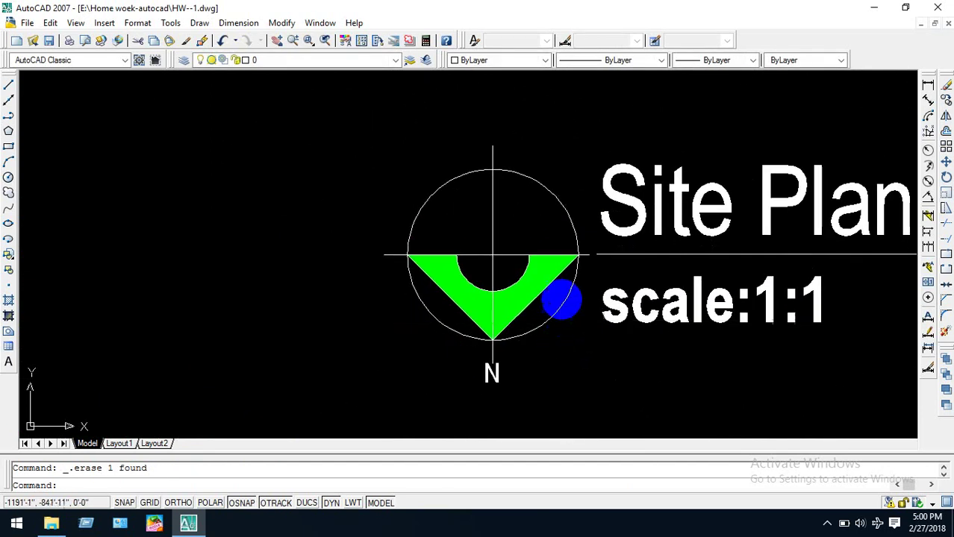
pyautogui.moveTo(557, 135); pyautogui.dragTo(575, 228, button='middle')
# Draw a multiline text box inside the magenta site outline above the road.
pyautogui.scroll(2, 600, 277)
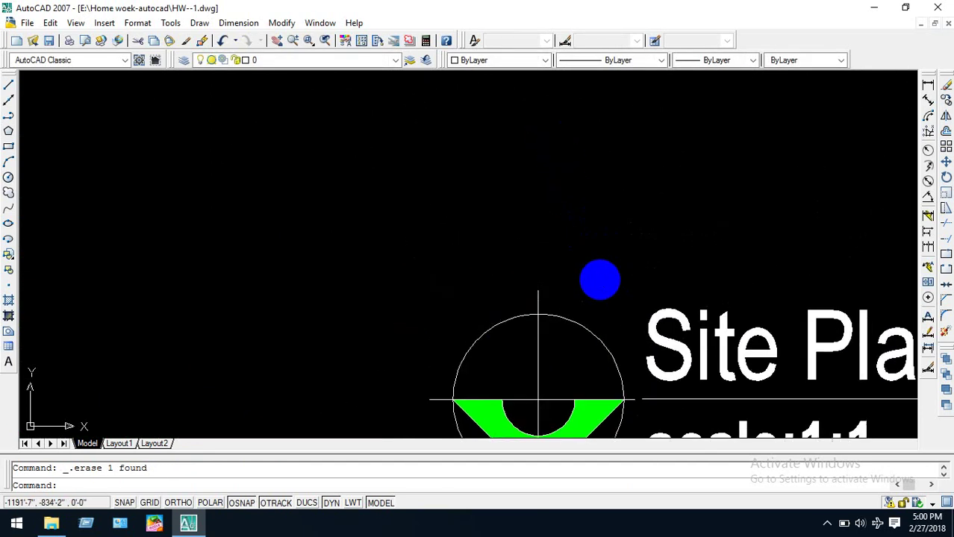
pyautogui.scroll(-3, 600, 278)
pyautogui.scroll(-3, 600, 190)
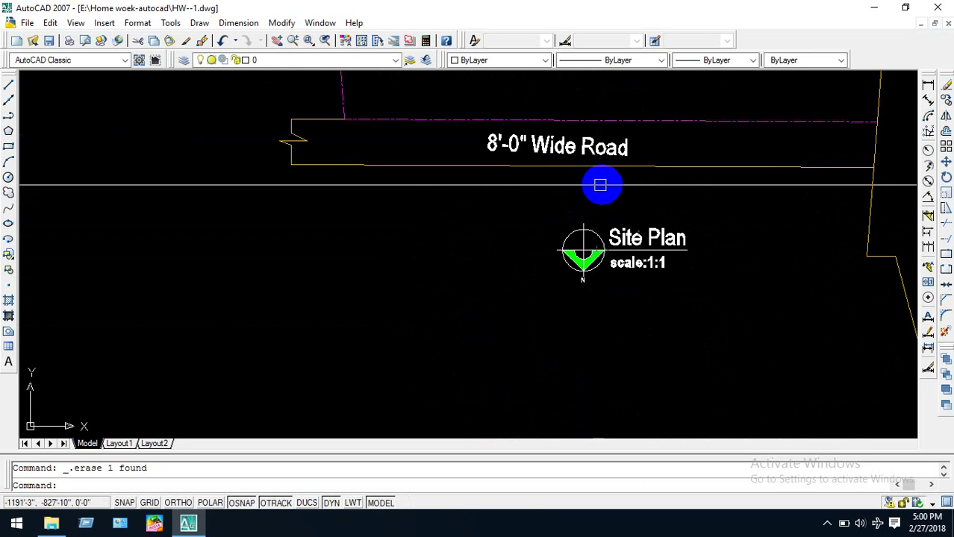
pyautogui.moveTo(600, 187); pyautogui.dragTo(605, 261, button='middle')
pyautogui.scroll(-2, 586, 164)
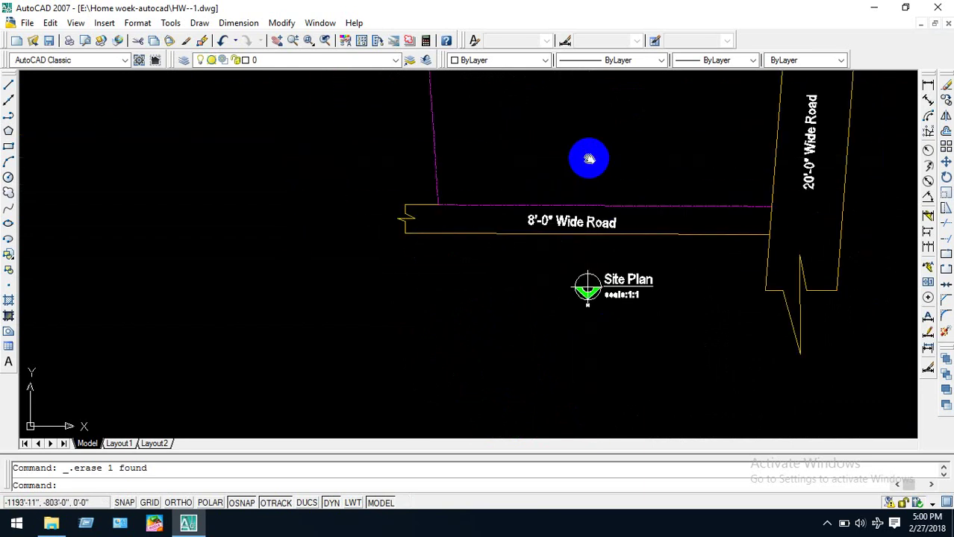
pyautogui.moveTo(586, 155); pyautogui.dragTo(567, 285, button='middle')
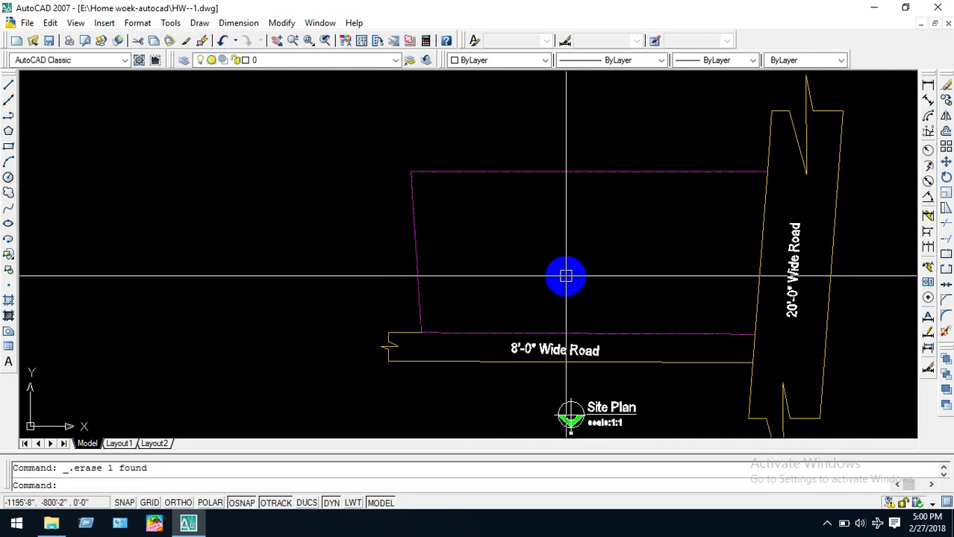
pyautogui.press('Return')
pyautogui.click(520, 245)
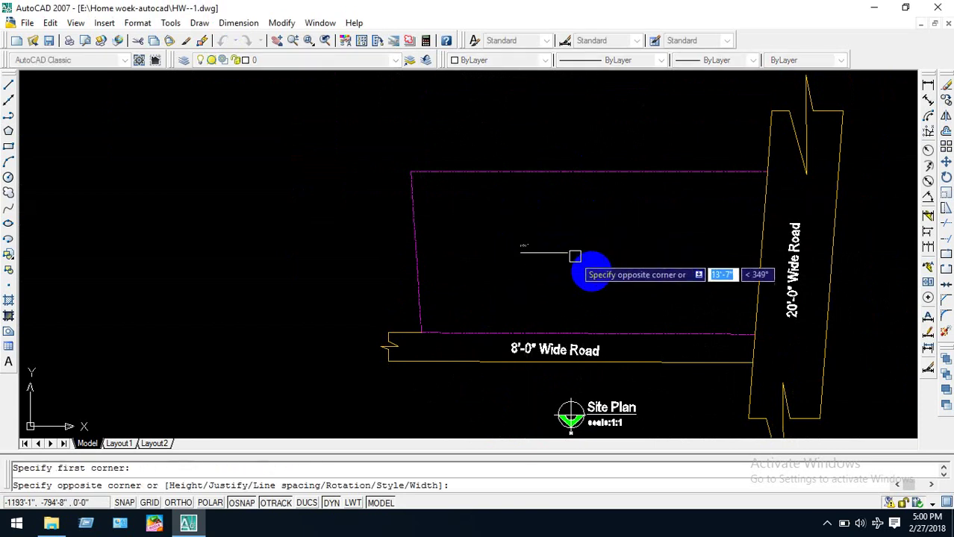
pyautogui.click(641, 286)
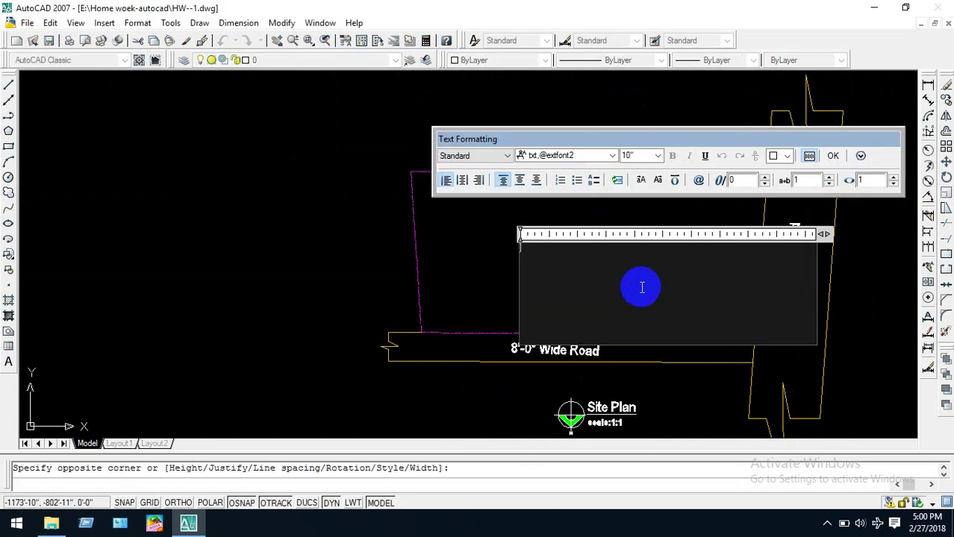
# Refer to the reference Proposed Site plan while typing the 'proposed ploon' label.
pyautogui.scroll(-4, 784, 270)
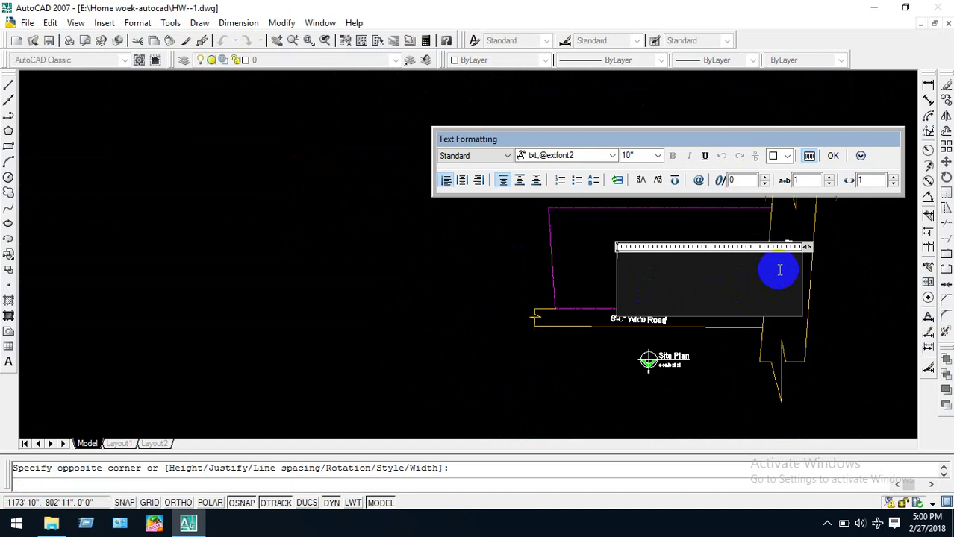
pyautogui.moveTo(743, 272); pyautogui.dragTo(632, 271, button='middle')
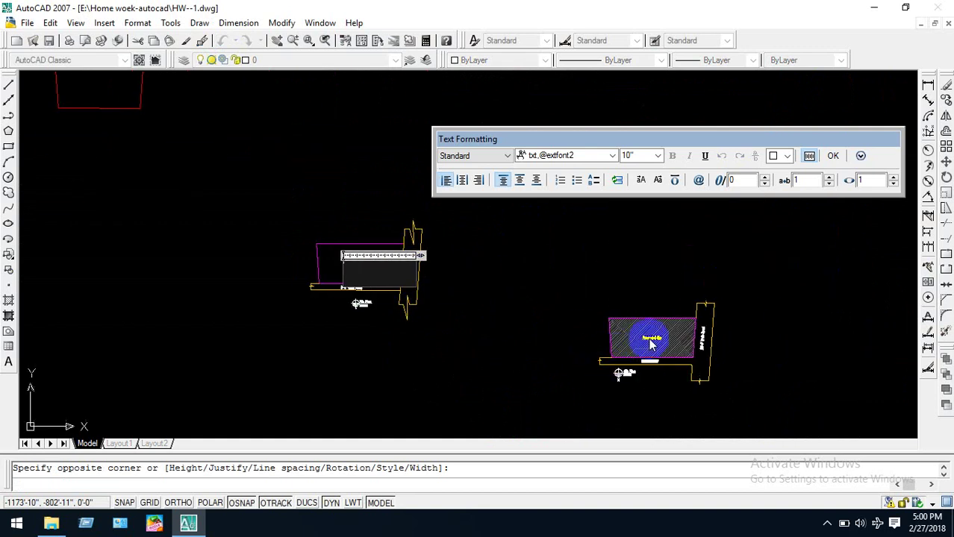
pyautogui.scroll(5, 648, 343)
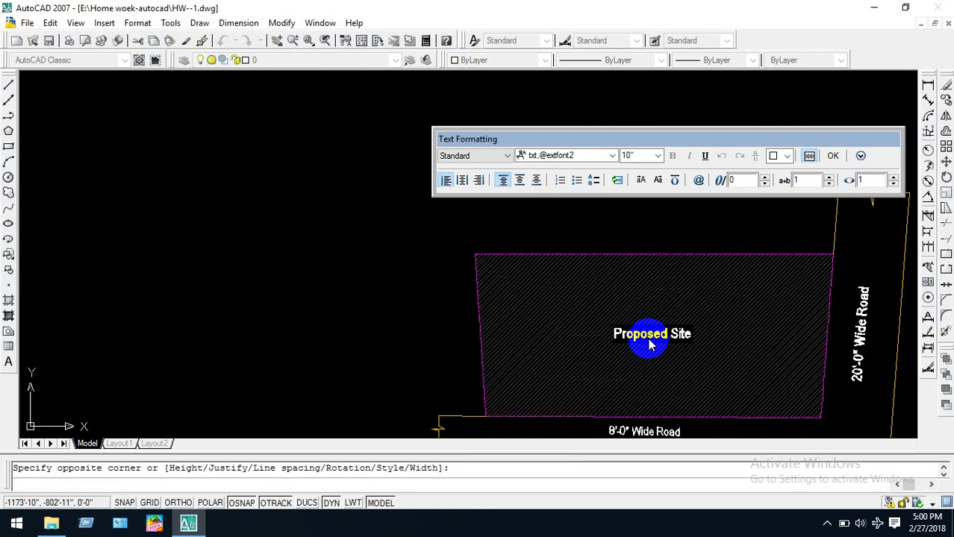
pyautogui.scroll(-5, 649, 344)
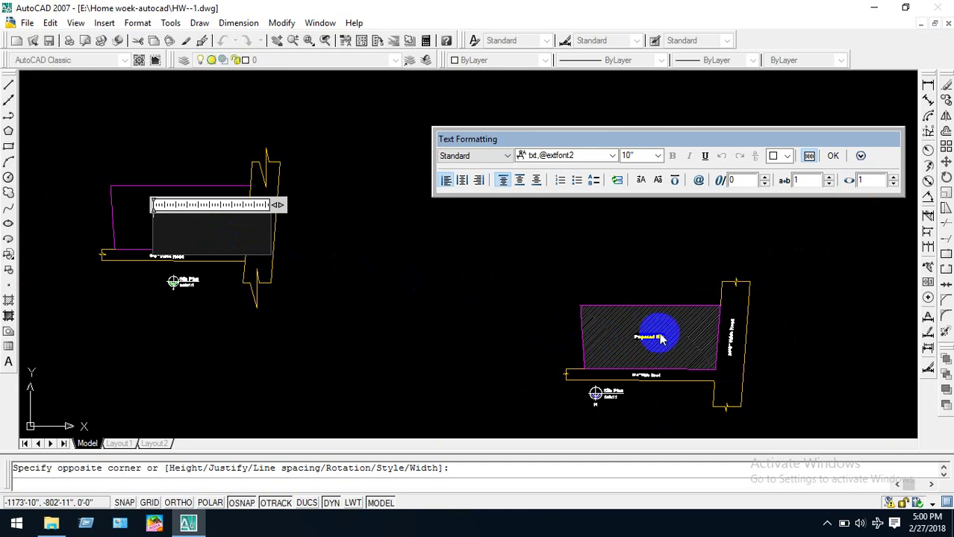
pyautogui.scroll(5, 660, 338)
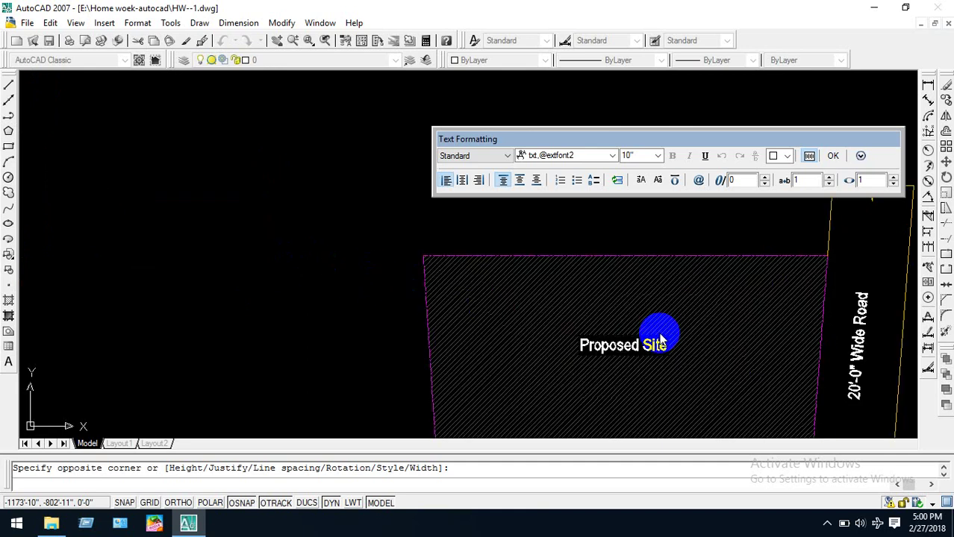
pyautogui.click(659, 337)
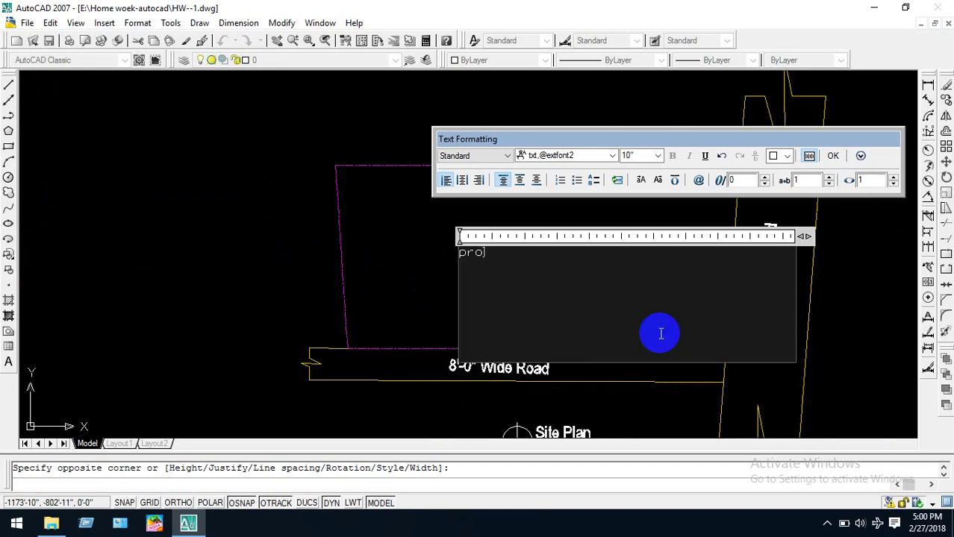
pyautogui.scroll(-6, 661, 321)
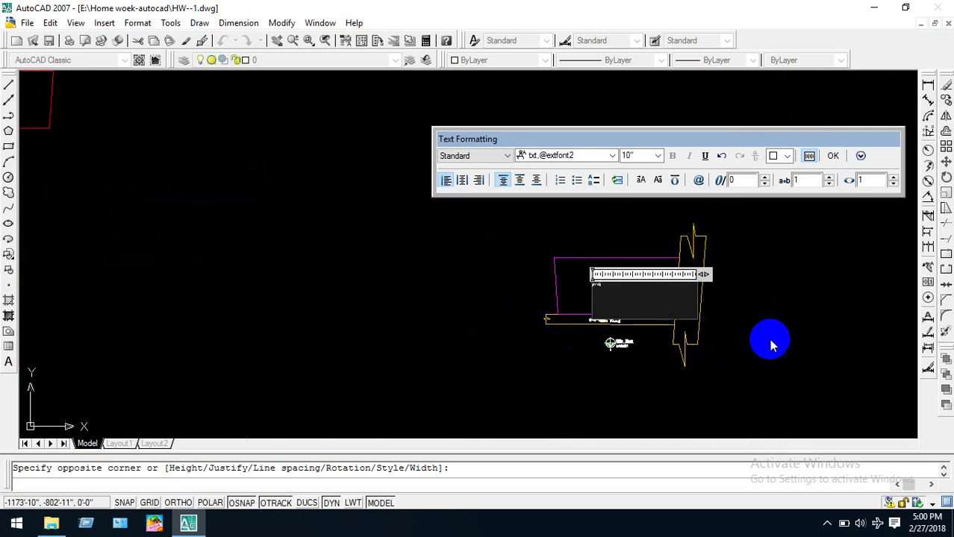
pyautogui.moveTo(798, 316); pyautogui.dragTo(481, 288, button='middle')
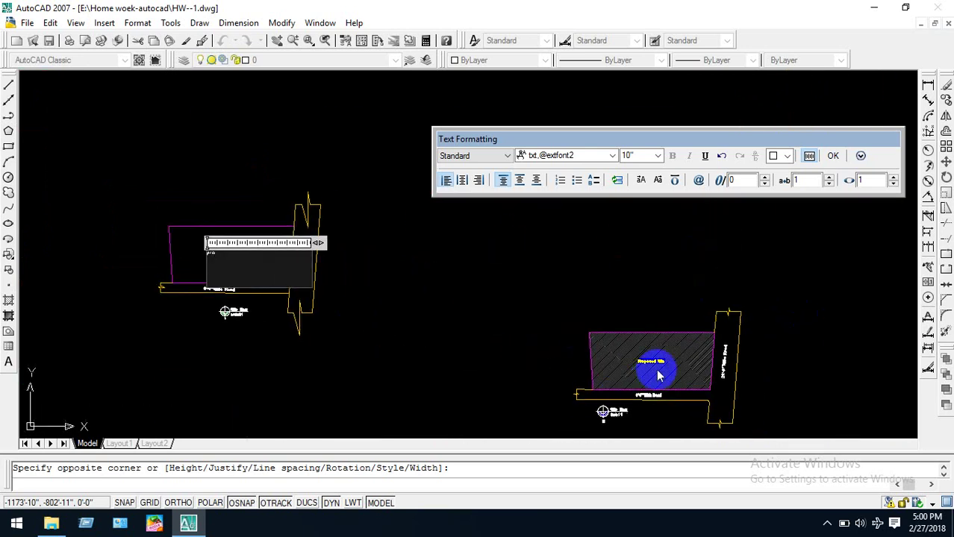
pyautogui.scroll(6, 655, 369)
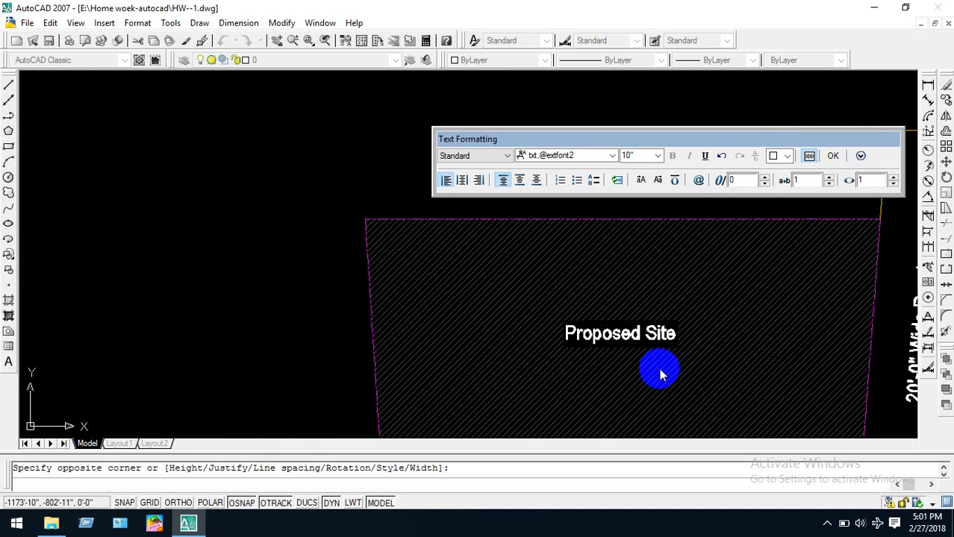
pyautogui.scroll(-6, 658, 368)
pyautogui.scroll(5, 379, 288)
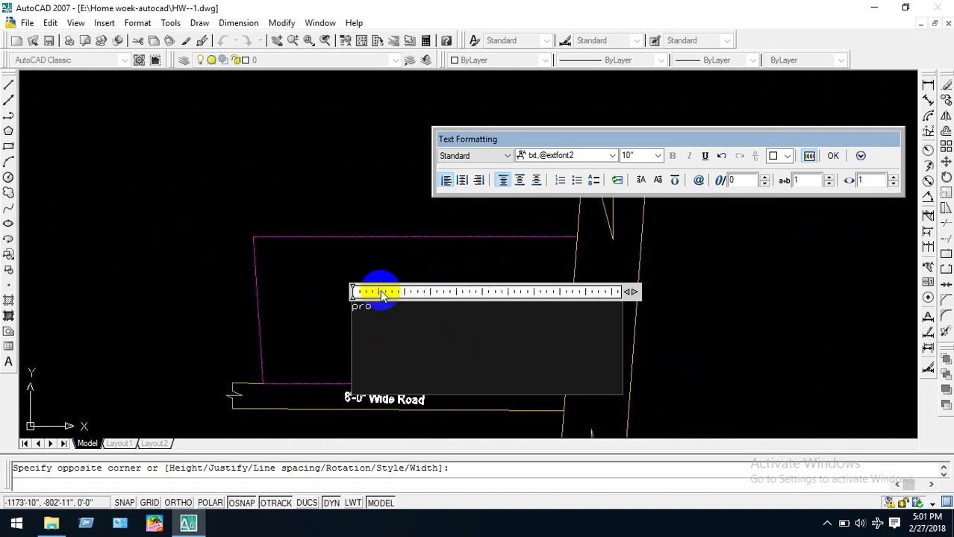
pyautogui.scroll(-6, 381, 293)
pyautogui.scroll(6, 666, 387)
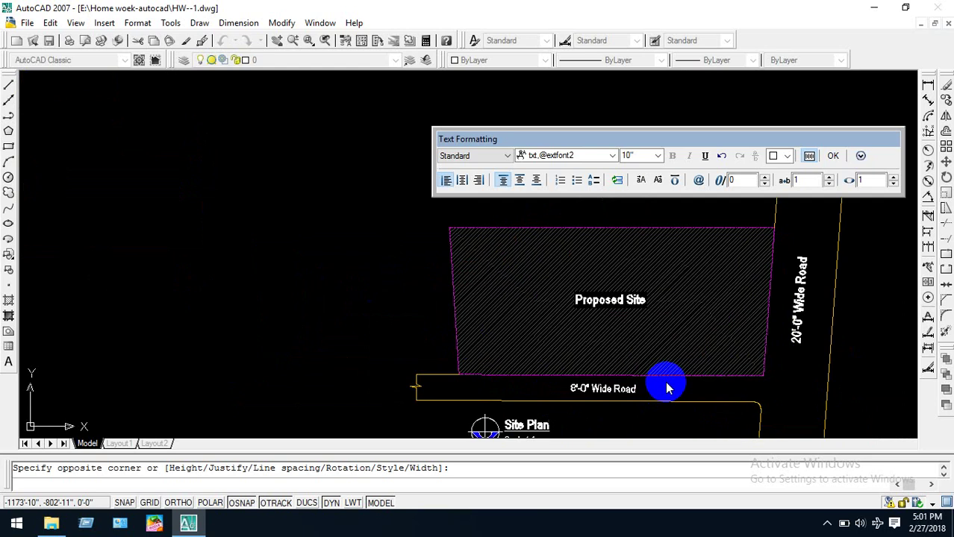
pyautogui.scroll(-3, 666, 387)
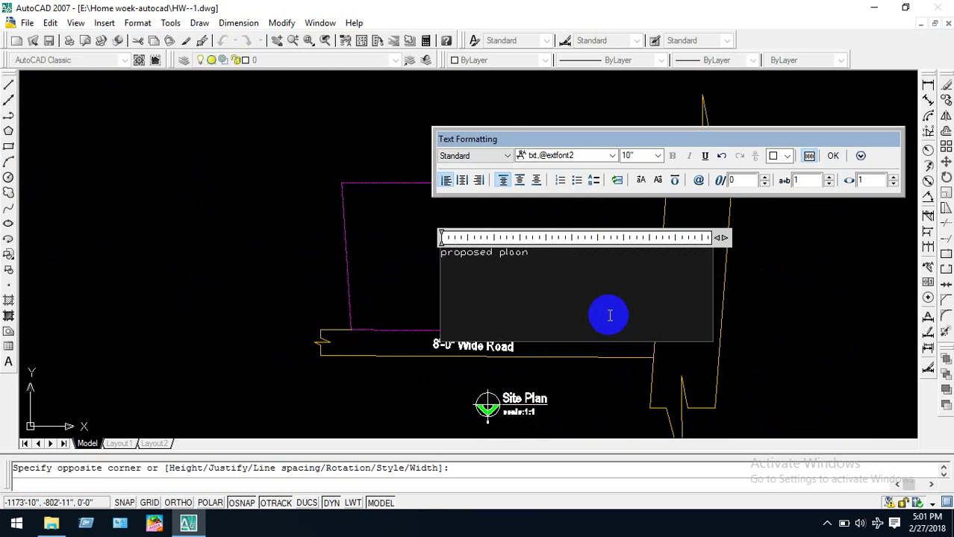
# Set the label text to Arial Narrow at height 3 and close the editor.
pyautogui.moveTo(592, 273); pyautogui.dragTo(304, 270)
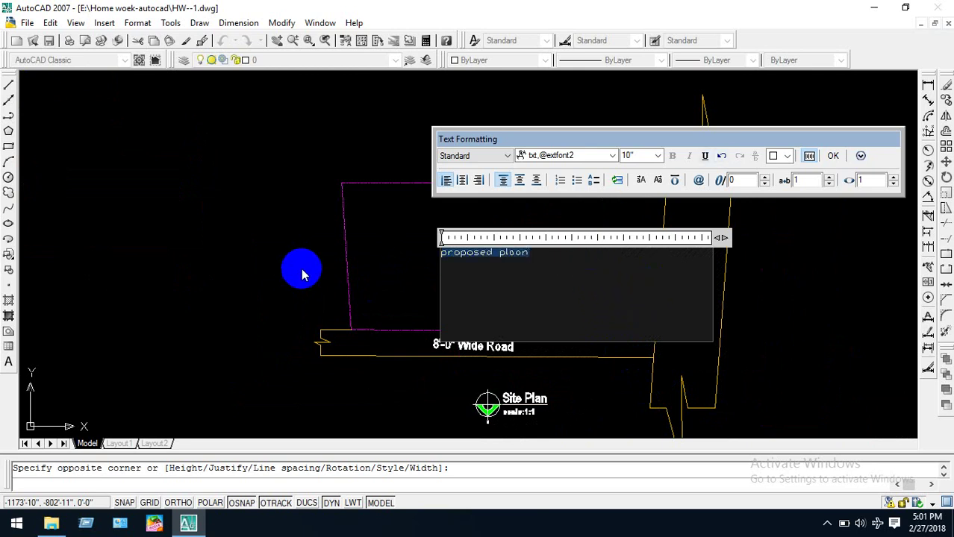
pyautogui.click(570, 156)
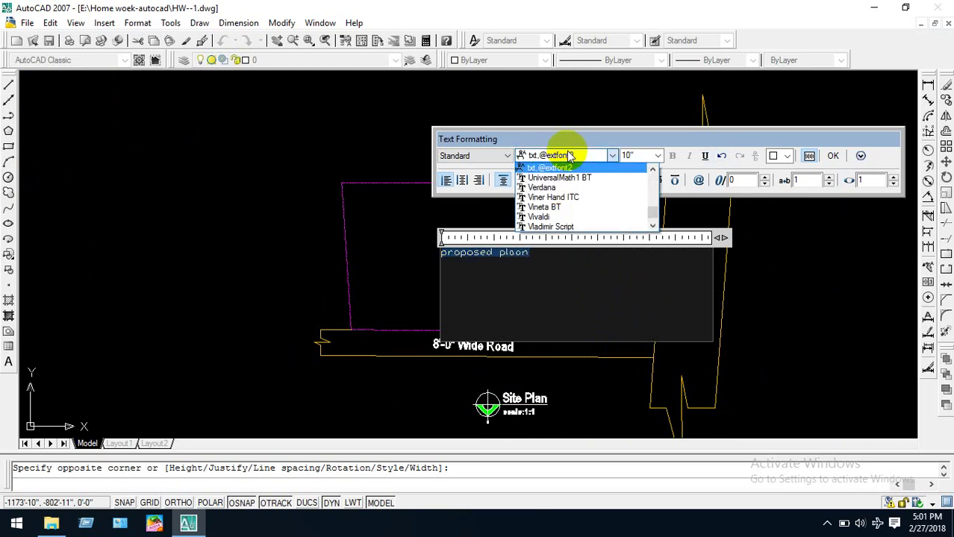
pyautogui.press('a')
pyautogui.scroll(-2, 575, 195)
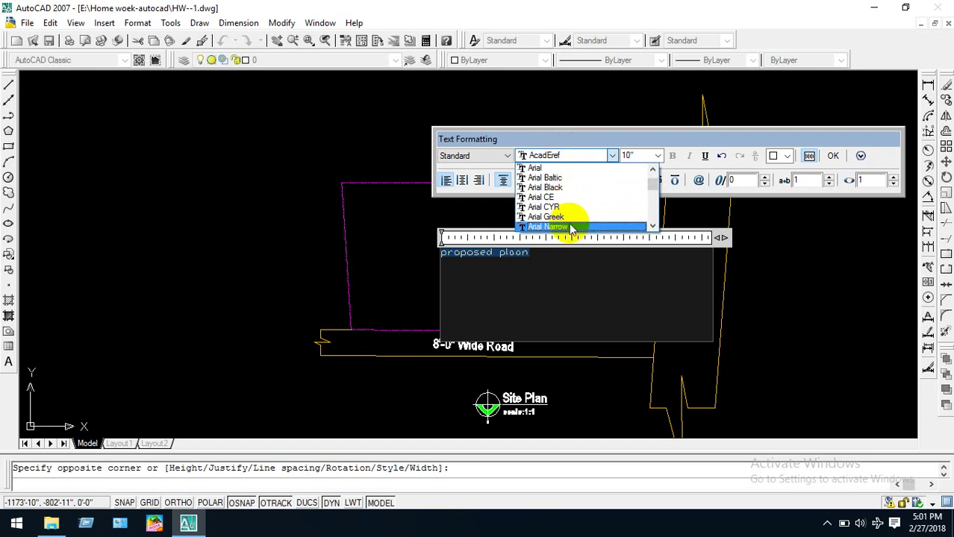
pyautogui.click(571, 227)
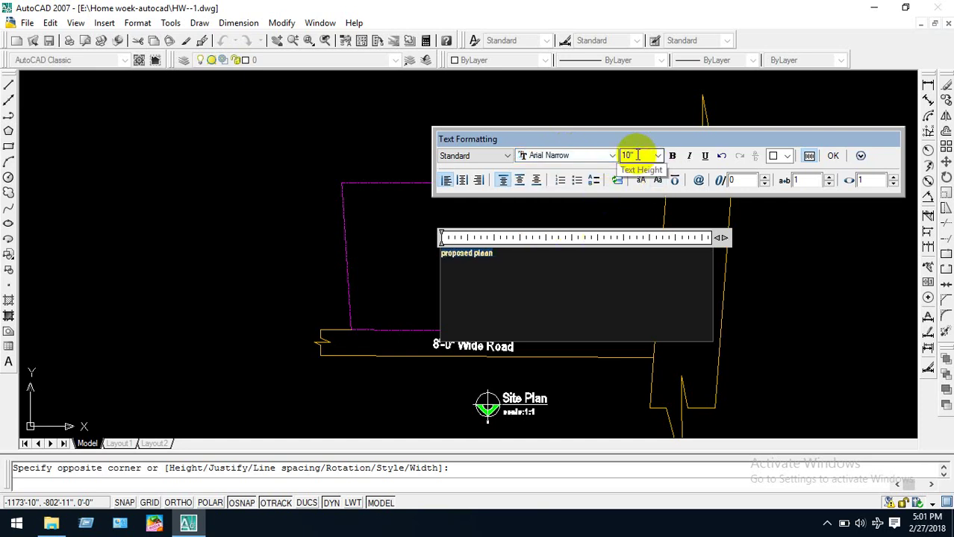
pyautogui.doubleClick(638, 155)
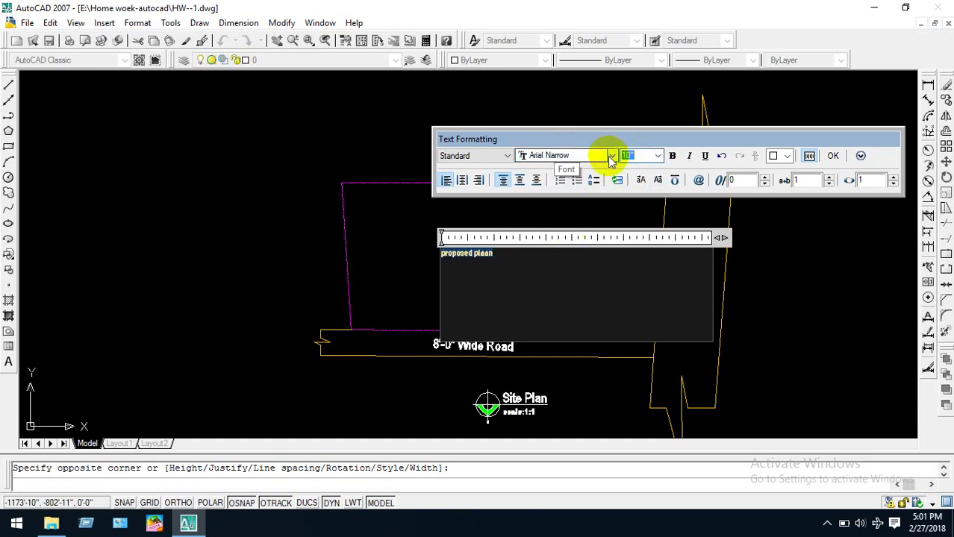
pyautogui.click(832, 156)
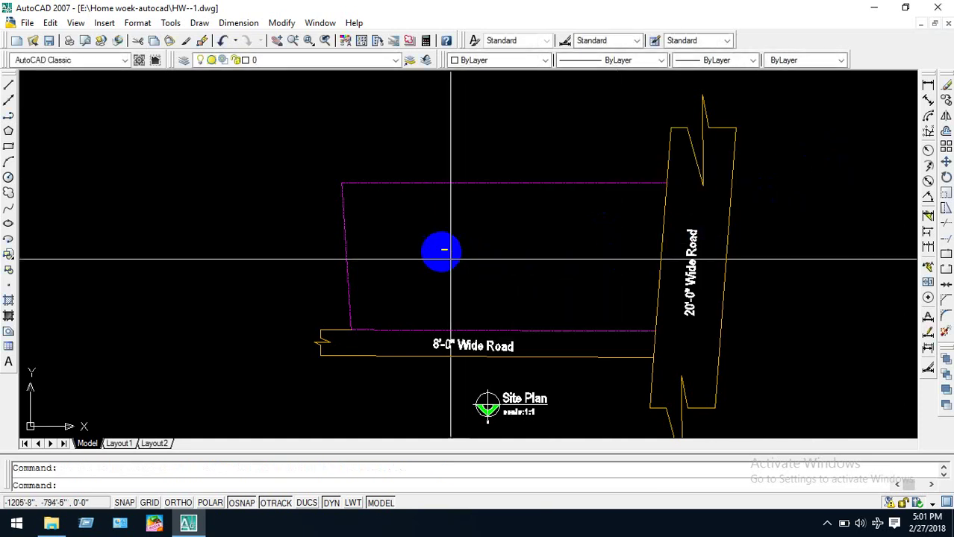
# Re-edit the 'proposed plaan' label with ED and change its height to 3'.
pyautogui.scroll(5, 428, 244)
pyautogui.scroll(2, 428, 244)
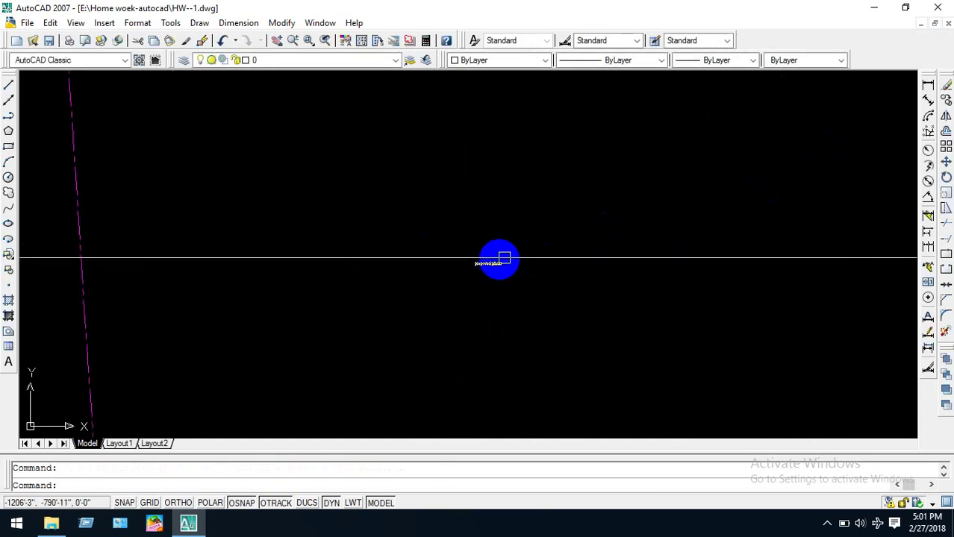
pyautogui.write('ed')
pyautogui.press('Return')
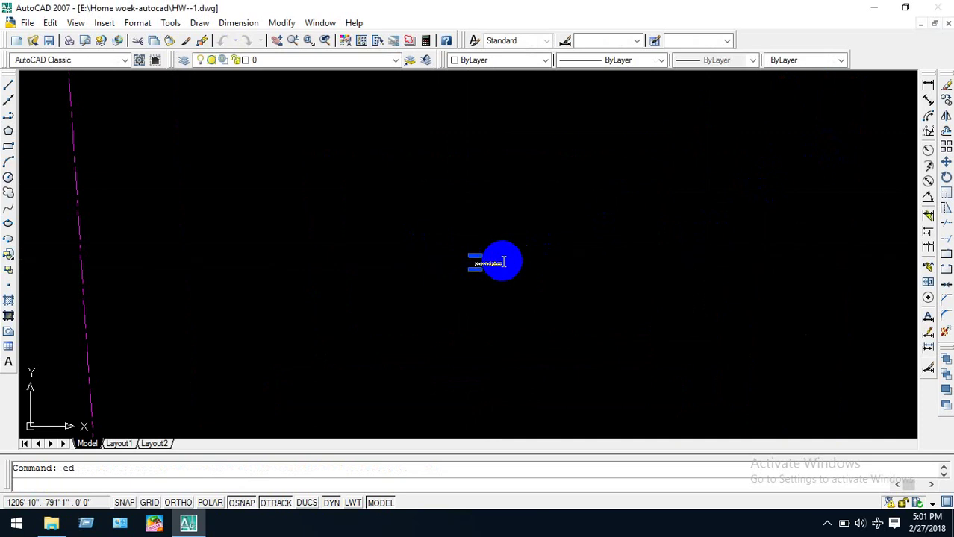
pyautogui.click(494, 261)
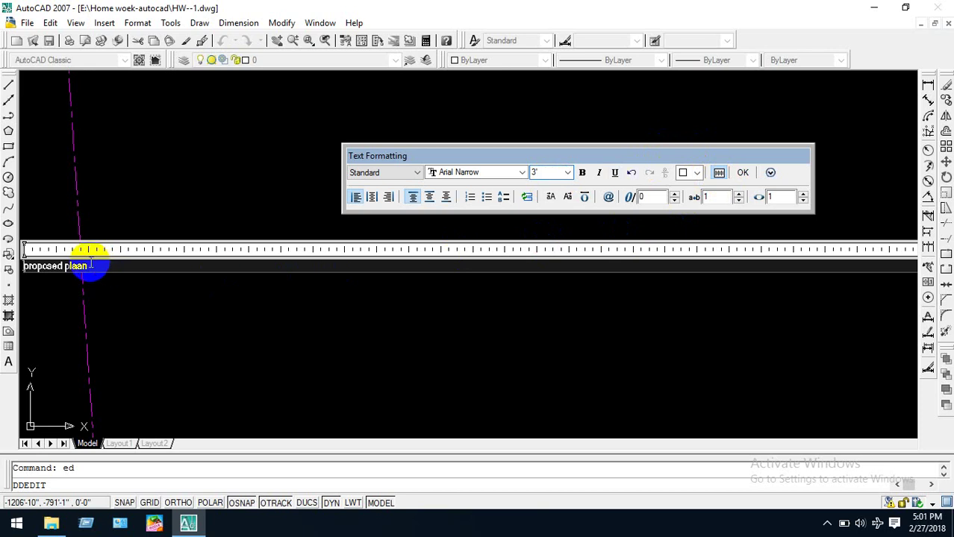
pyautogui.moveTo(80, 266); pyautogui.dragTo(24, 265)
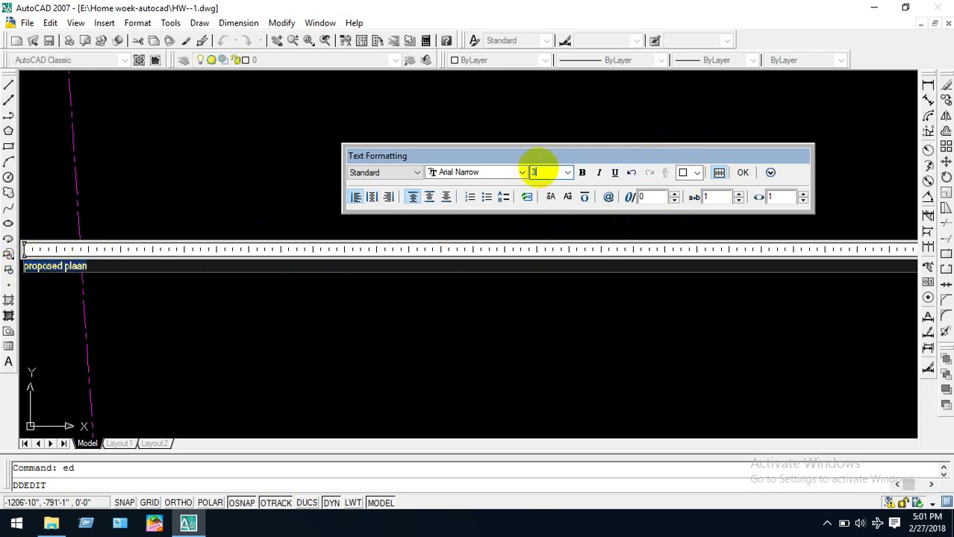
pyautogui.press('Return')
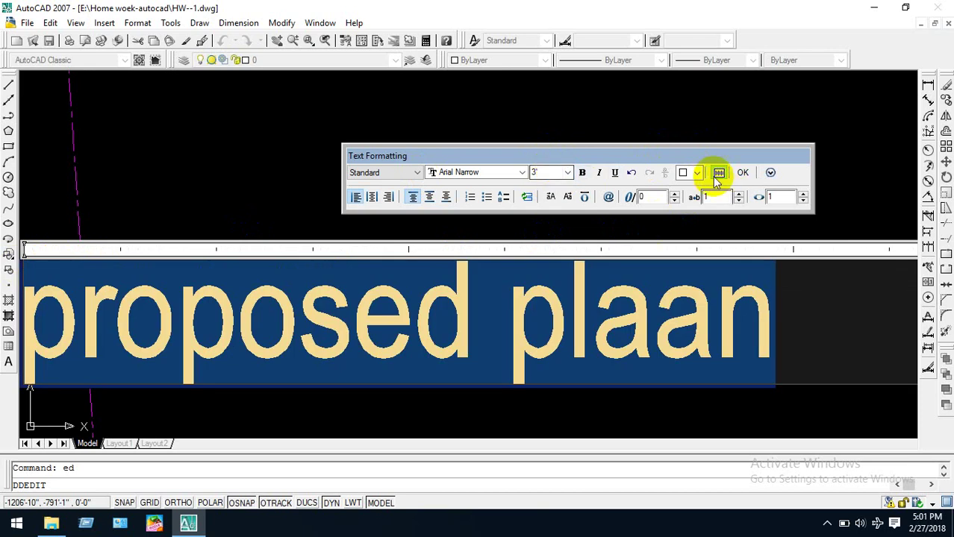
pyautogui.click(743, 173)
pyautogui.scroll(-6, 677, 294)
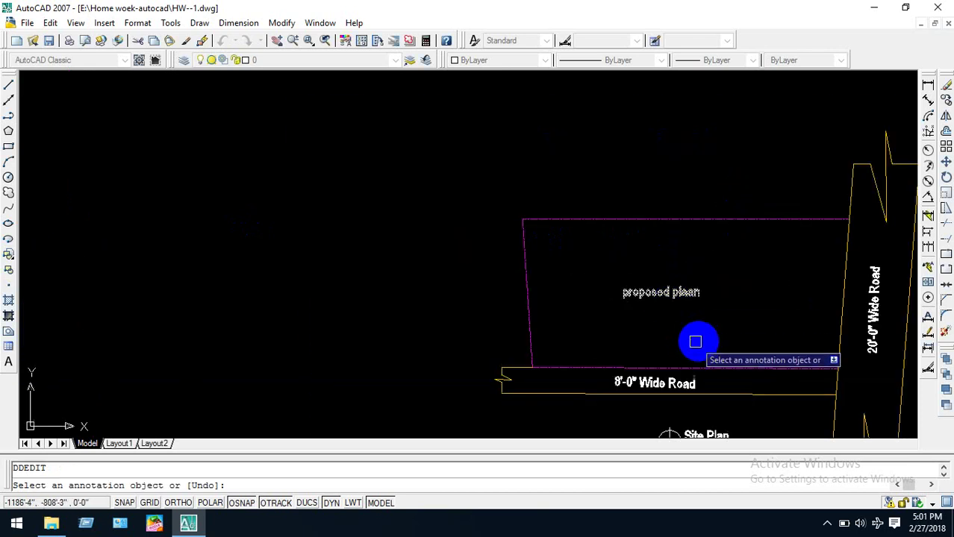
pyautogui.press('Escape')
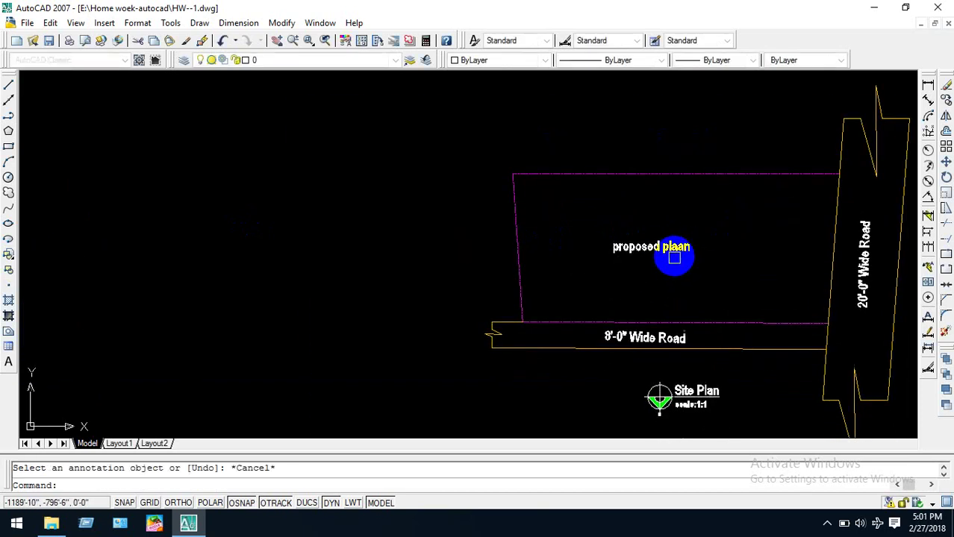
pyautogui.click(672, 246)
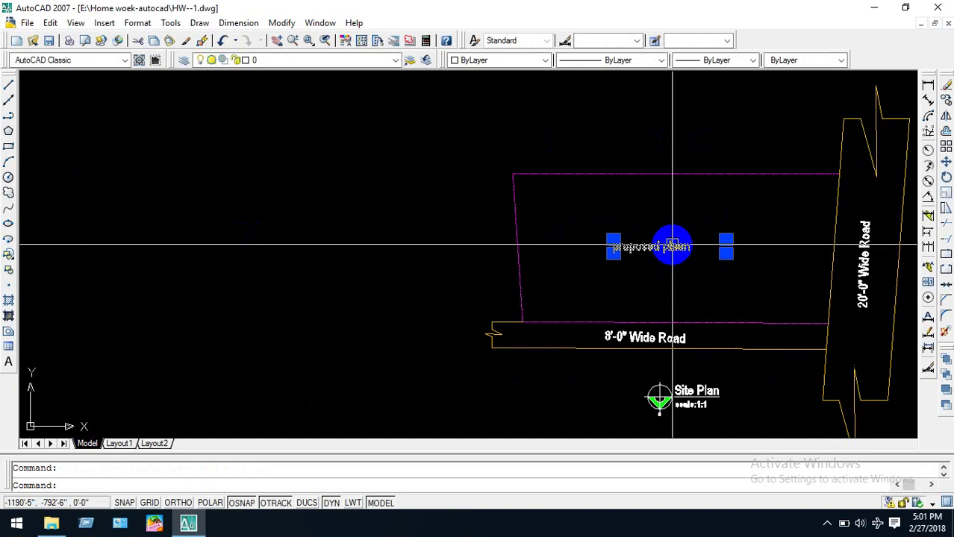
pyautogui.write('m')
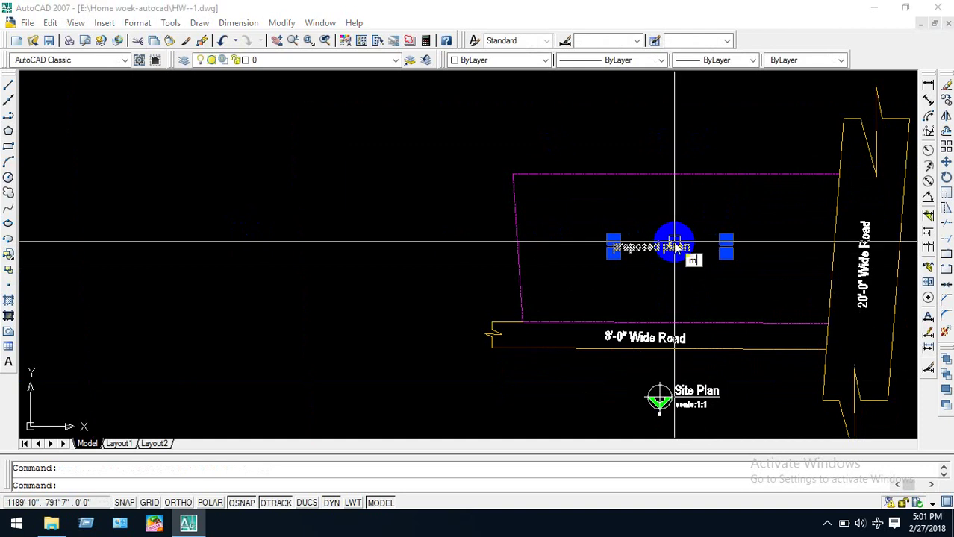
pyautogui.press('Return')
pyautogui.click(706, 278)
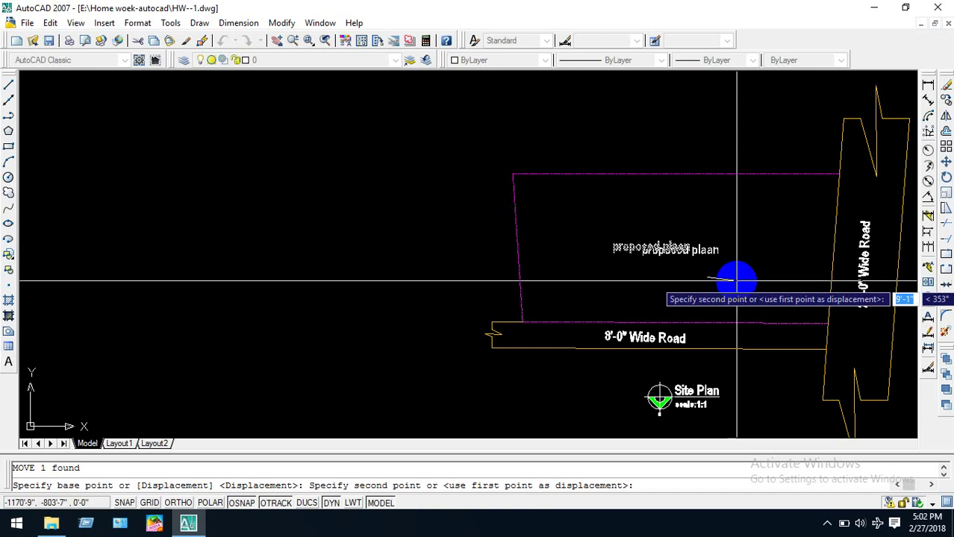
pyautogui.press('Escape')
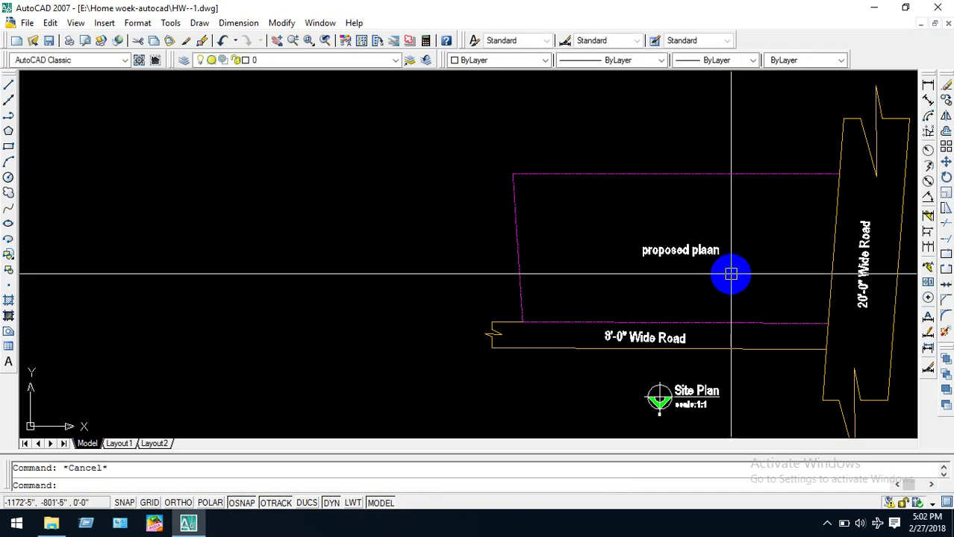
pyautogui.scroll(-5, 725, 295)
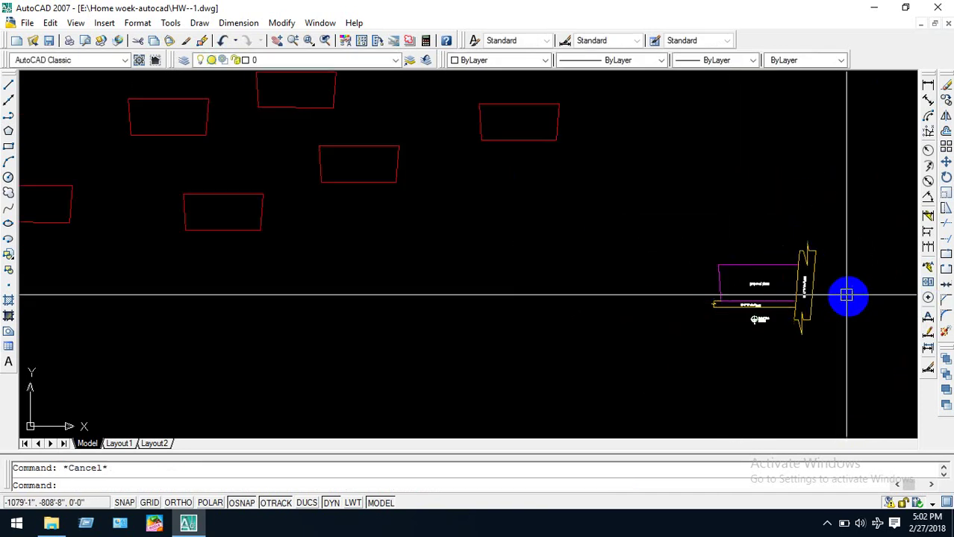
pyautogui.scroll(-3, 739, 298)
pyautogui.scroll(8, 741, 302)
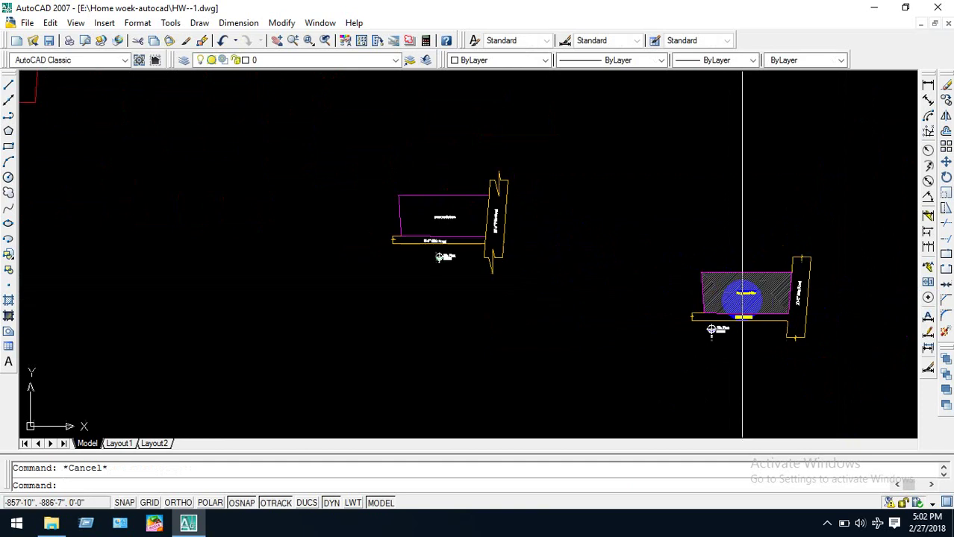
pyautogui.moveTo(497, 259); pyautogui.dragTo(685, 298, button='middle')
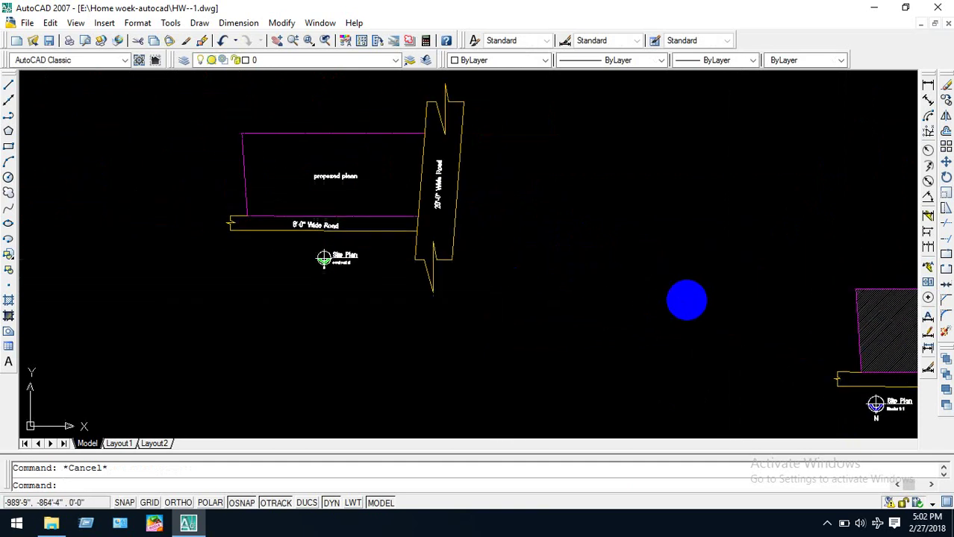
pyautogui.click(341, 165)
pyautogui.press('Escape')
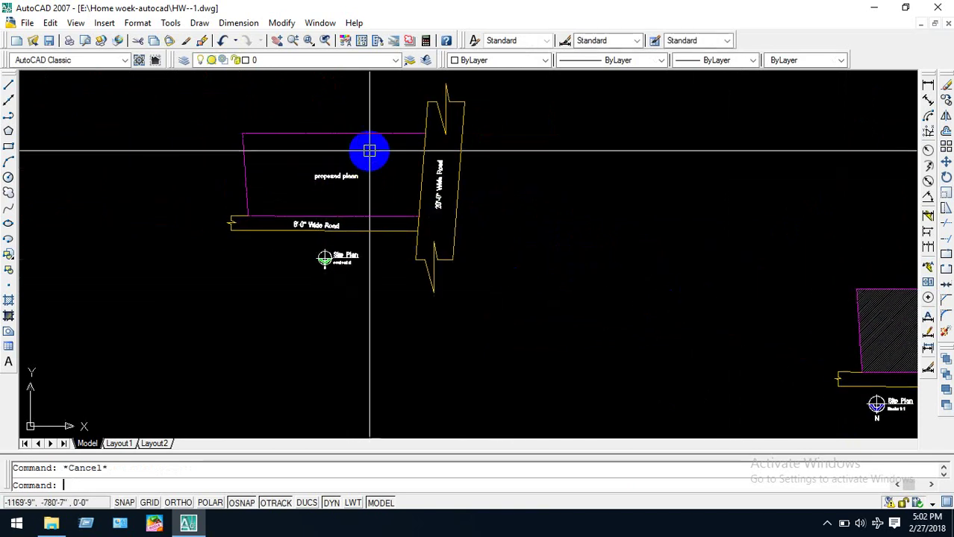
# Start a user-defined line hatch and pick a point inside the proposed plaan site.
pyautogui.write('h')
pyautogui.press('Return')
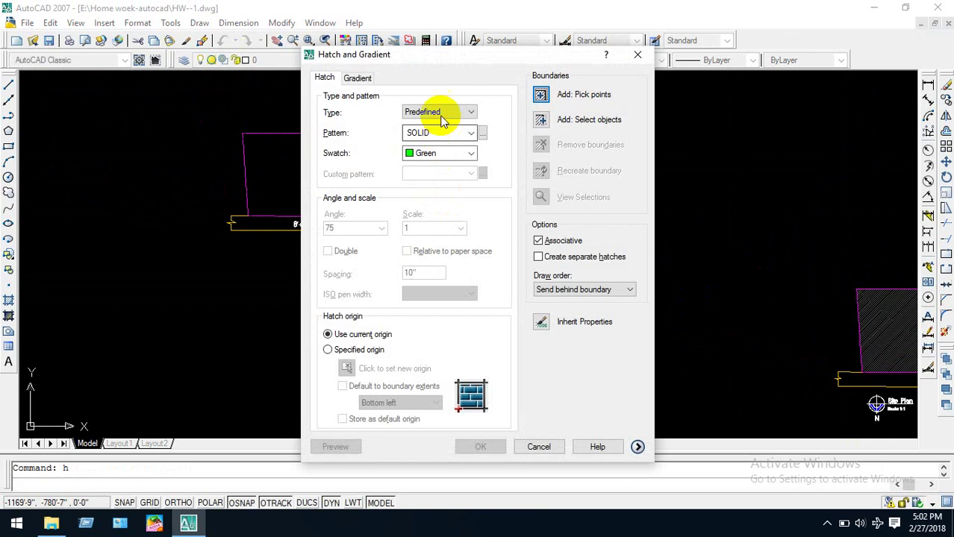
pyautogui.click(433, 136)
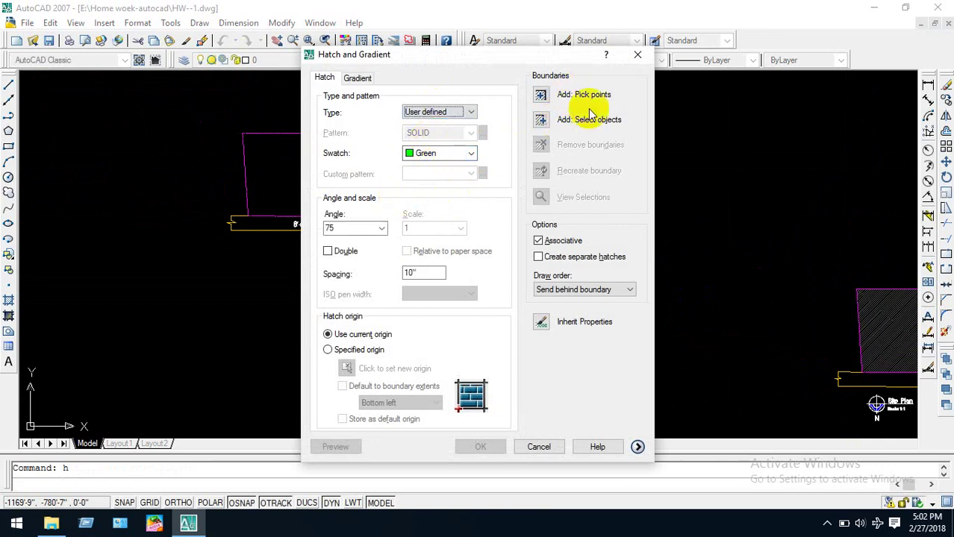
pyautogui.click(540, 95)
pyautogui.click(321, 166)
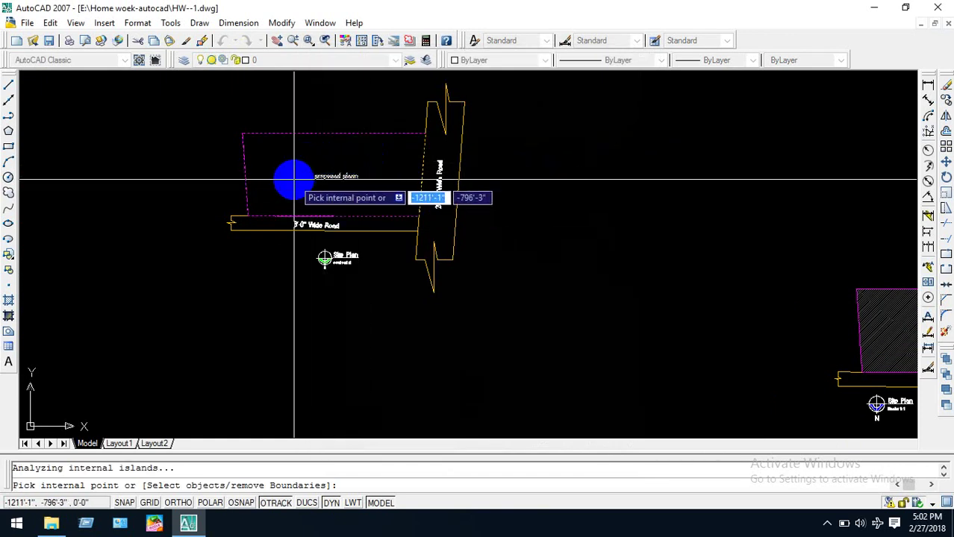
pyautogui.rightClick(294, 180)
# Preview the hatch, set its angle to 45, and apply it.
pyautogui.click(335, 447)
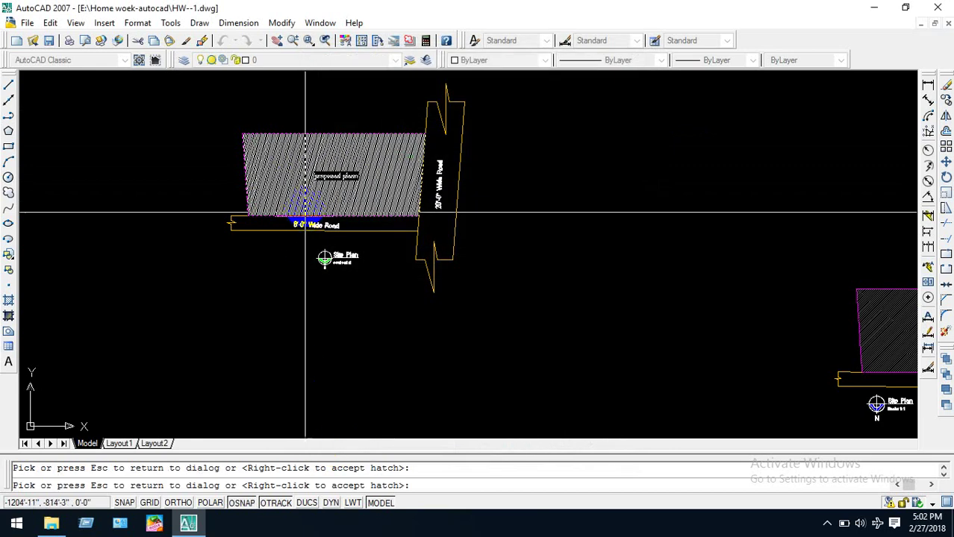
pyautogui.click(311, 169)
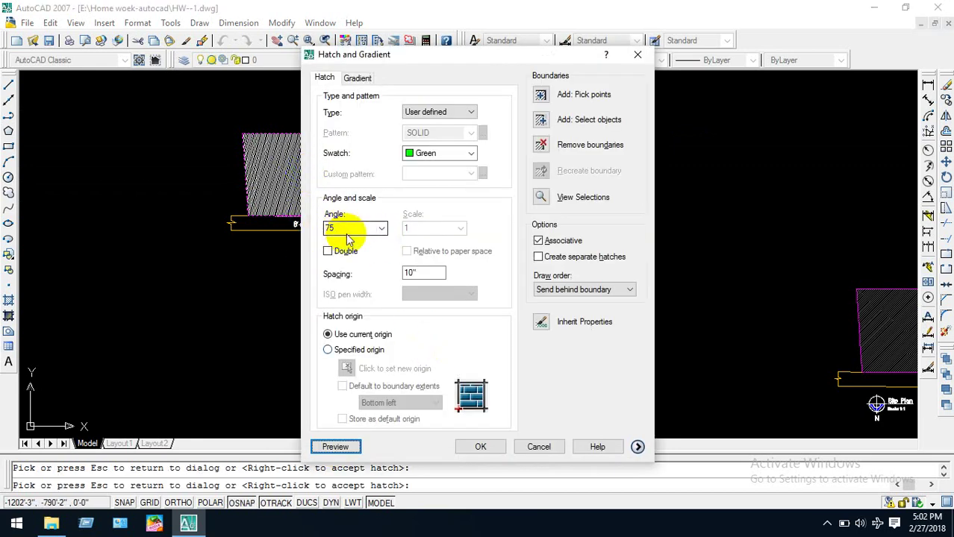
pyautogui.click(381, 229)
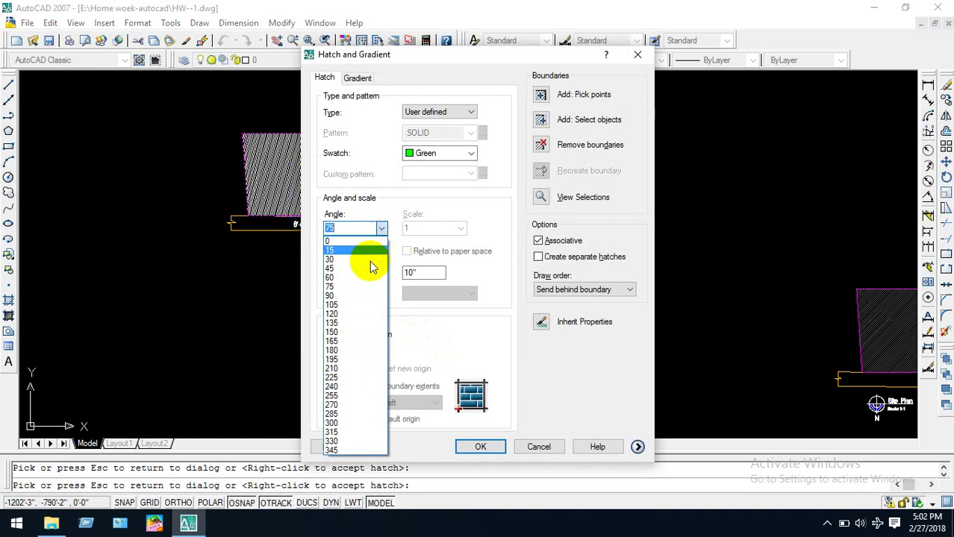
pyautogui.click(366, 268)
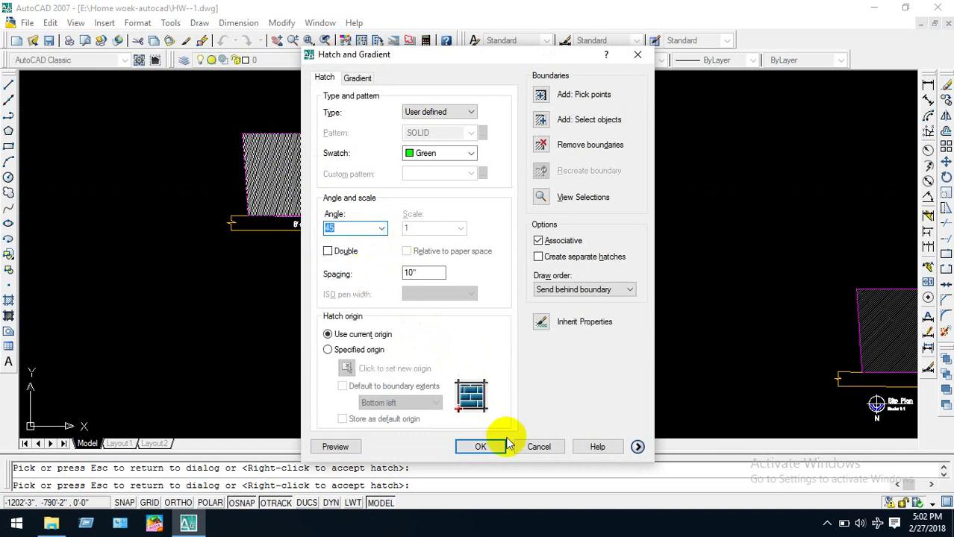
pyautogui.click(481, 447)
pyautogui.scroll(6, 309, 163)
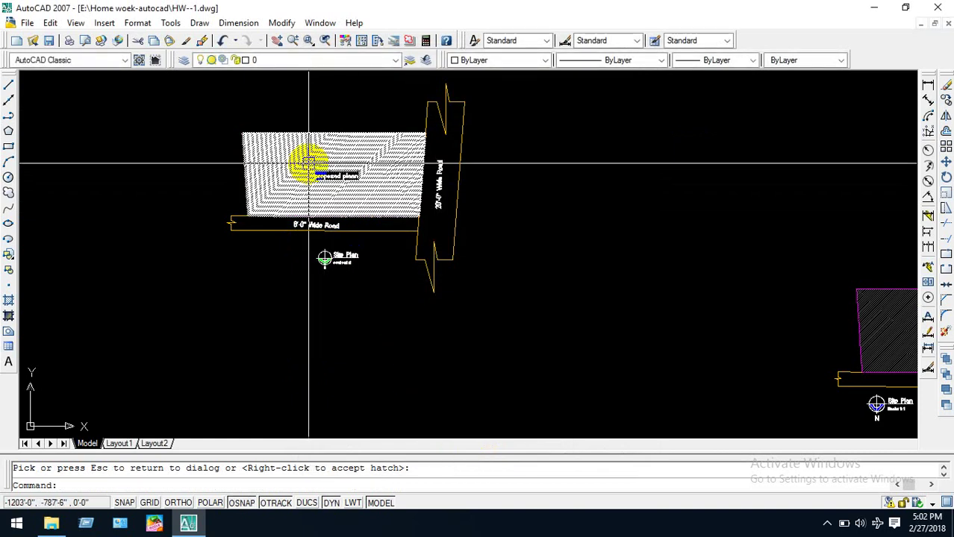
pyautogui.scroll(-6, 308, 163)
pyautogui.click(311, 163)
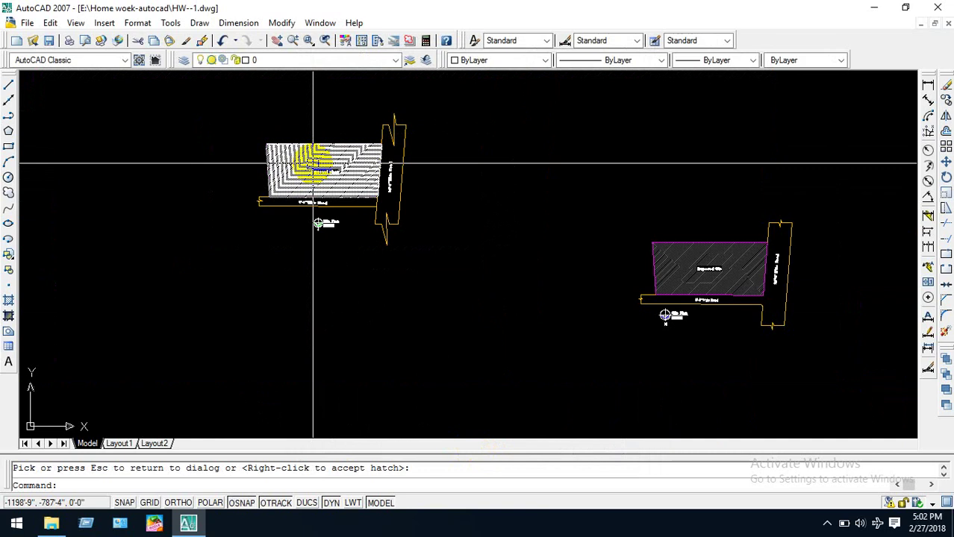
pyautogui.scroll(5, 312, 163)
pyautogui.scroll(-4, 312, 163)
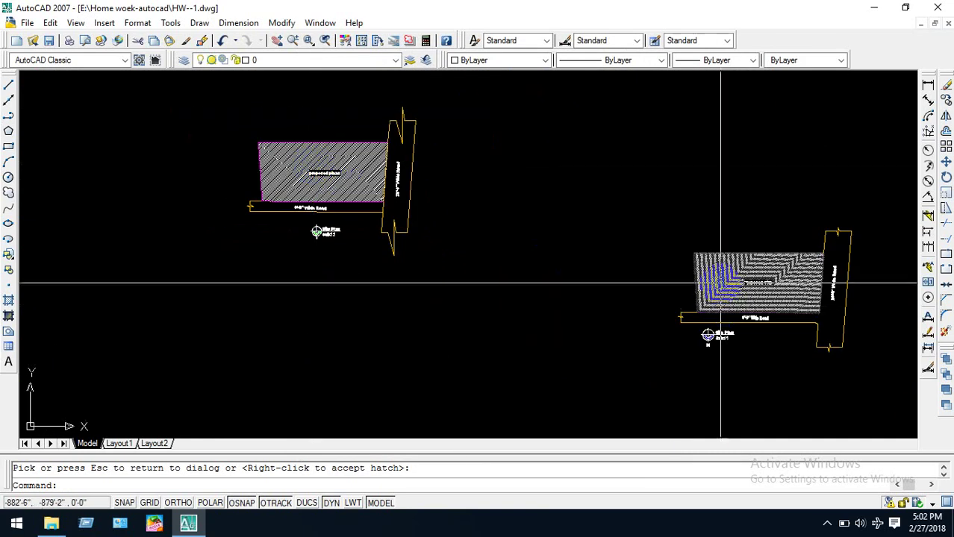
pyautogui.scroll(5, 720, 282)
pyautogui.scroll(-8, 702, 279)
pyautogui.click(460, 219)
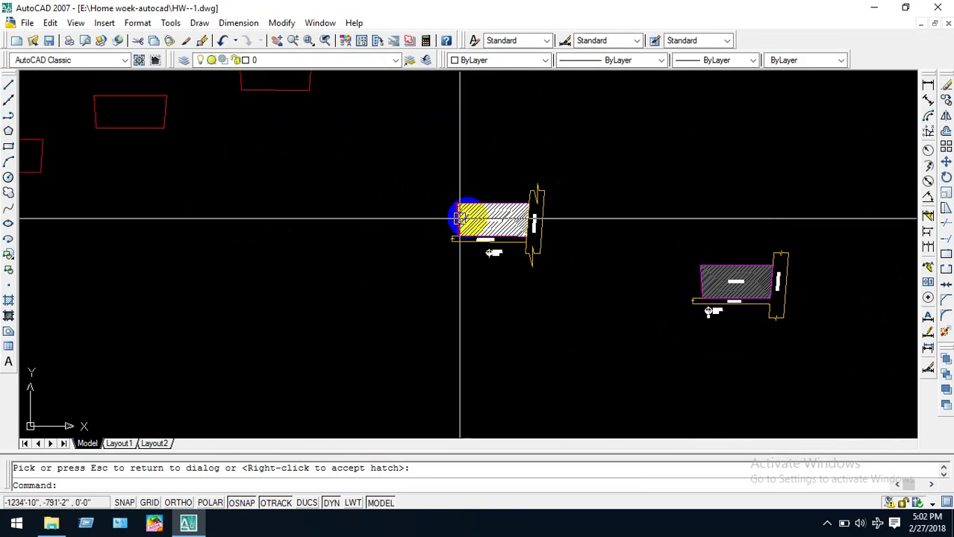
# Try grey colour 252 for the hatch, then set its colour back to Green.
pyautogui.click(424, 154)
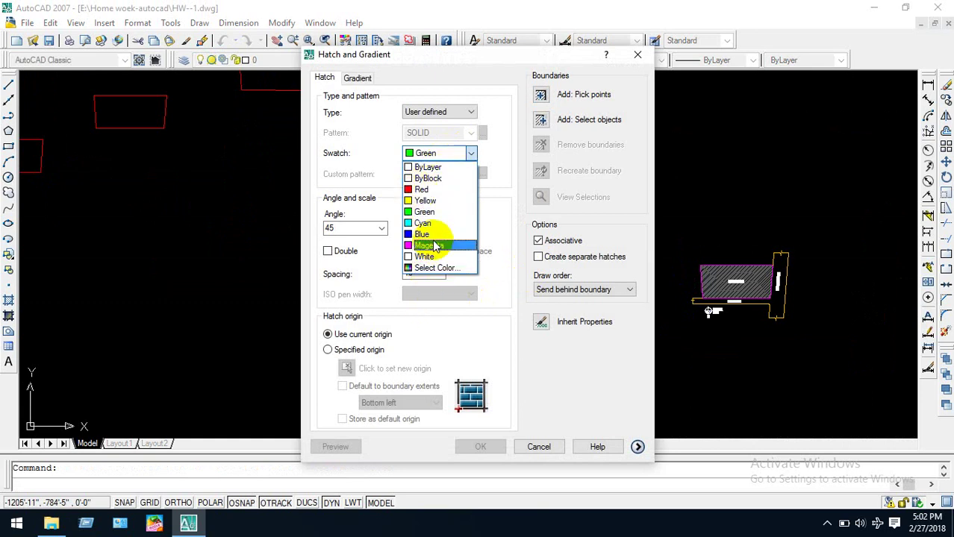
pyautogui.click(435, 268)
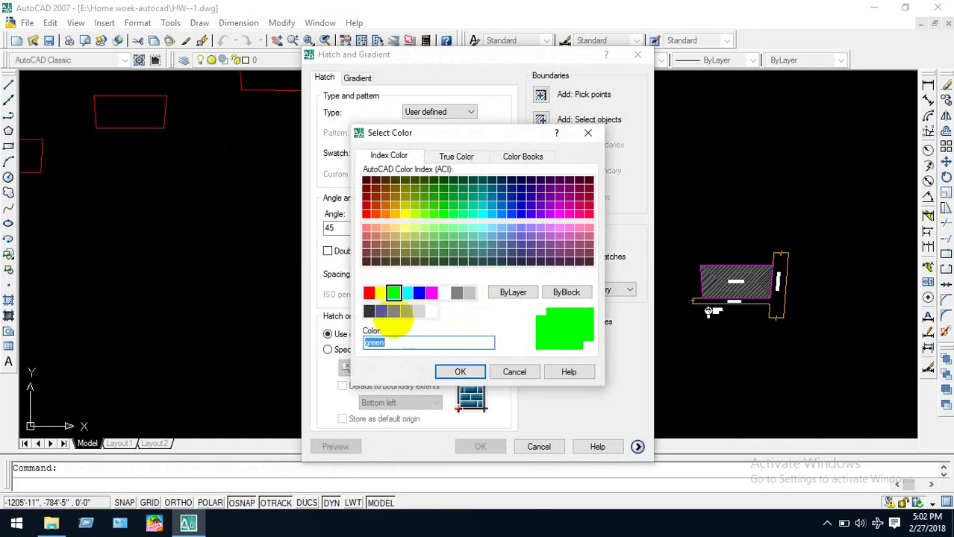
pyautogui.click(393, 310)
pyautogui.click(459, 372)
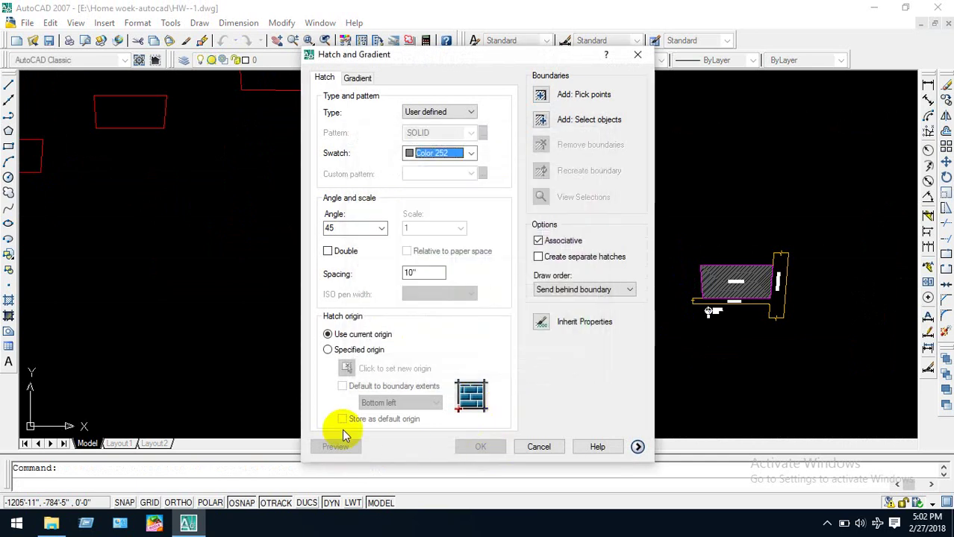
pyautogui.click(470, 153)
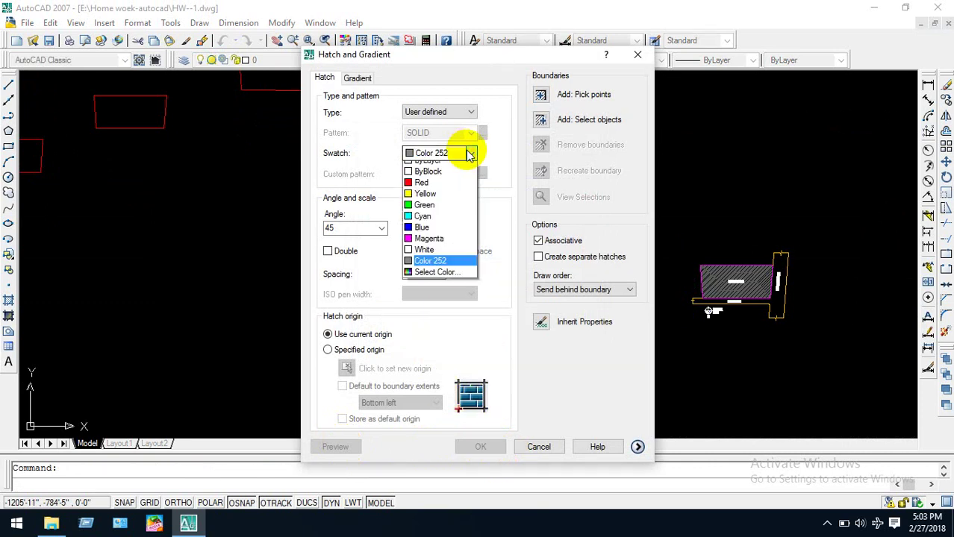
pyautogui.click(425, 218)
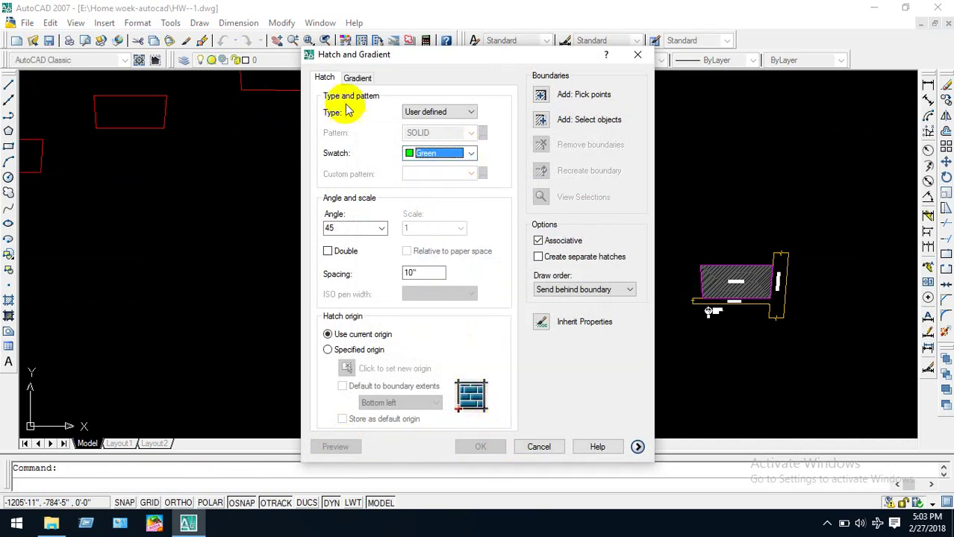
# Switch the hatch type between options, ending on User defined.
pyautogui.click(438, 114)
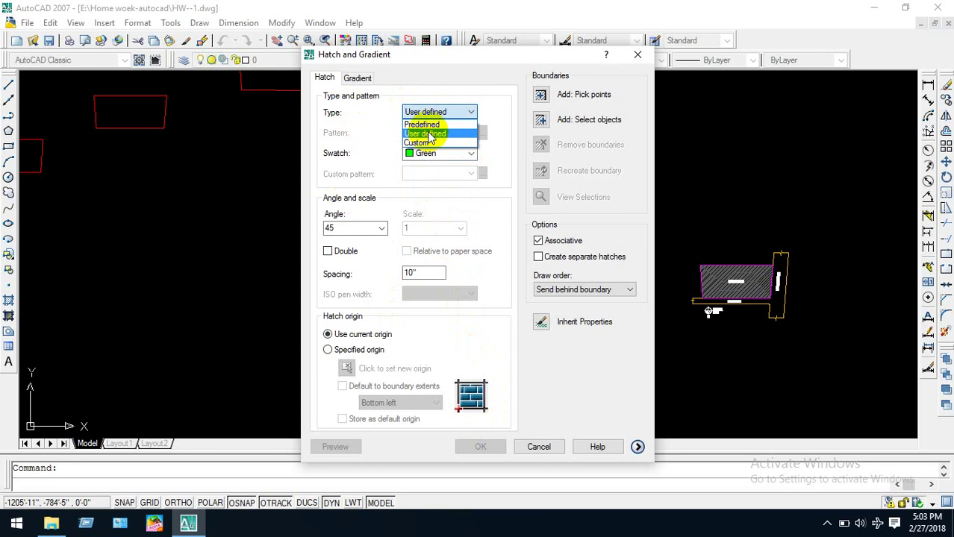
pyautogui.click(428, 134)
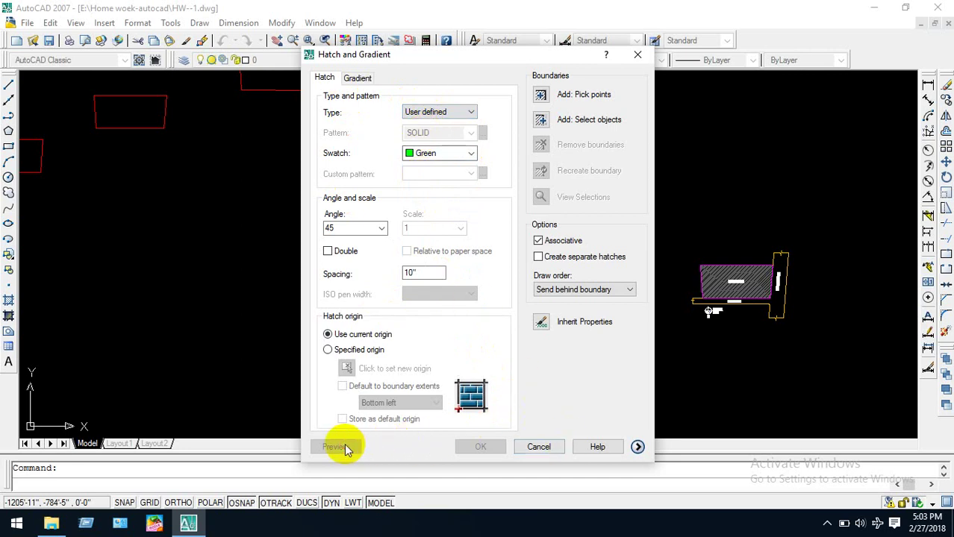
pyautogui.click(416, 113)
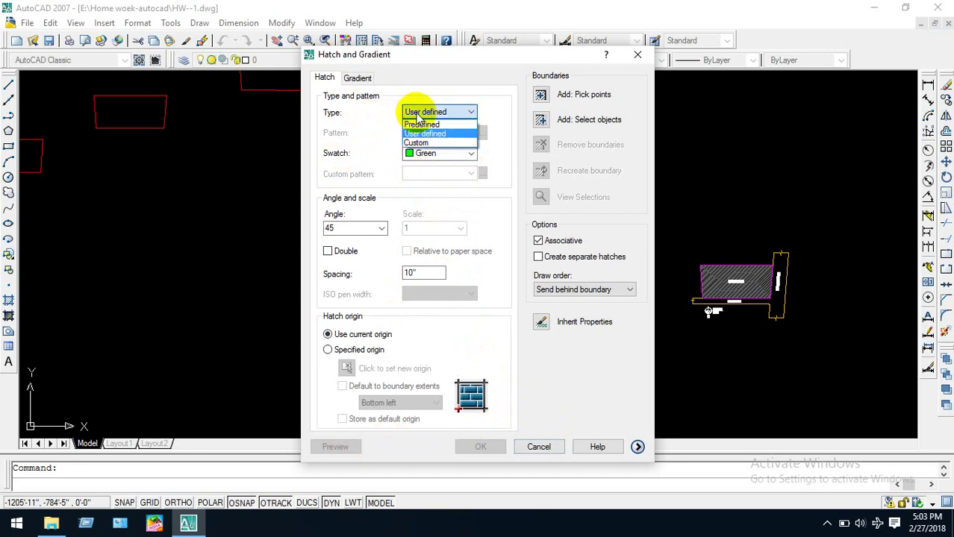
pyautogui.click(422, 124)
pyautogui.click(430, 116)
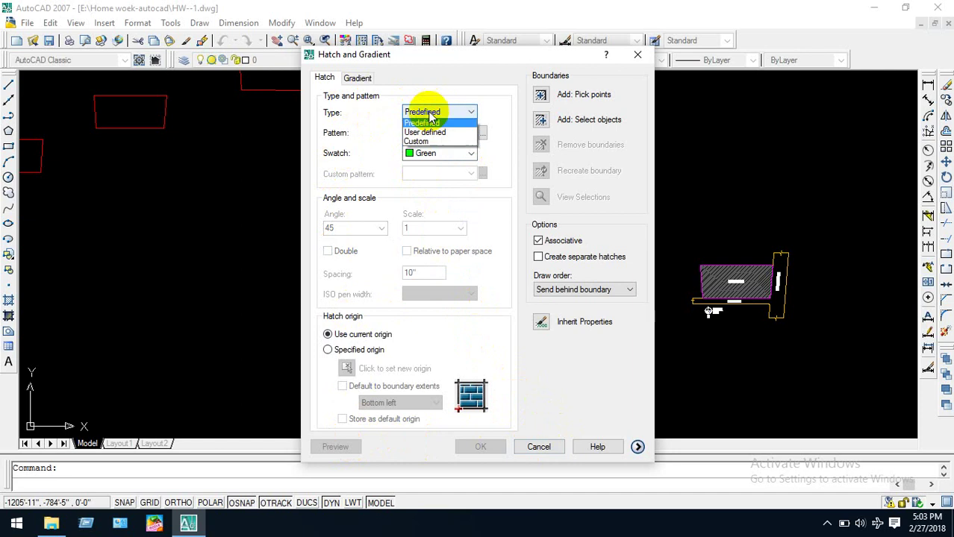
pyautogui.click(426, 135)
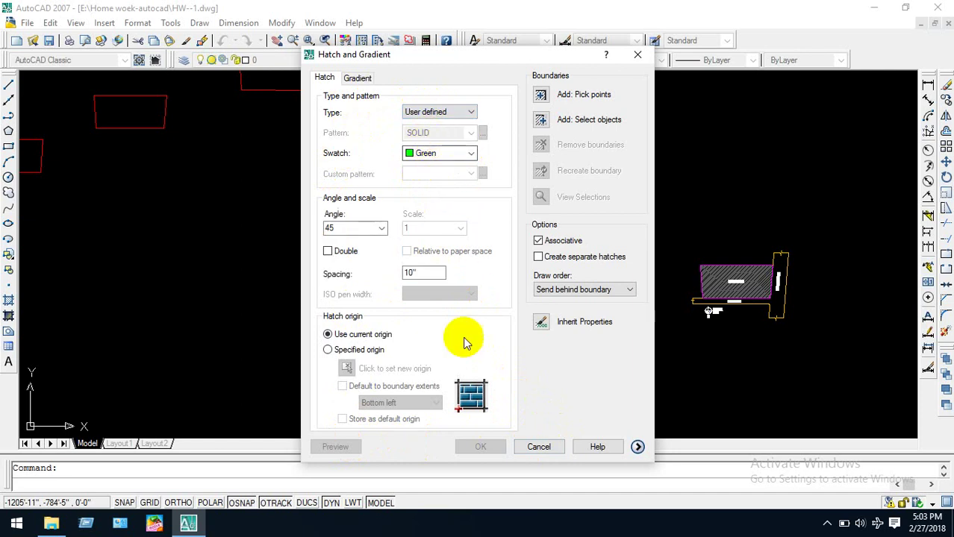
# Apply the line hatch, reopen it, and try re-picking its boundary, dismissing the error.
pyautogui.click(539, 446)
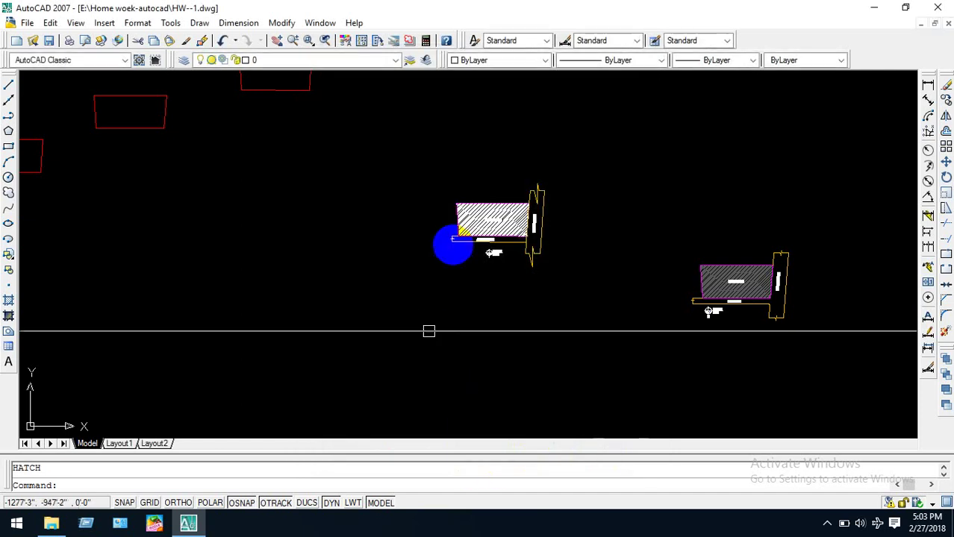
pyautogui.scroll(3, 478, 214)
pyautogui.click(474, 213)
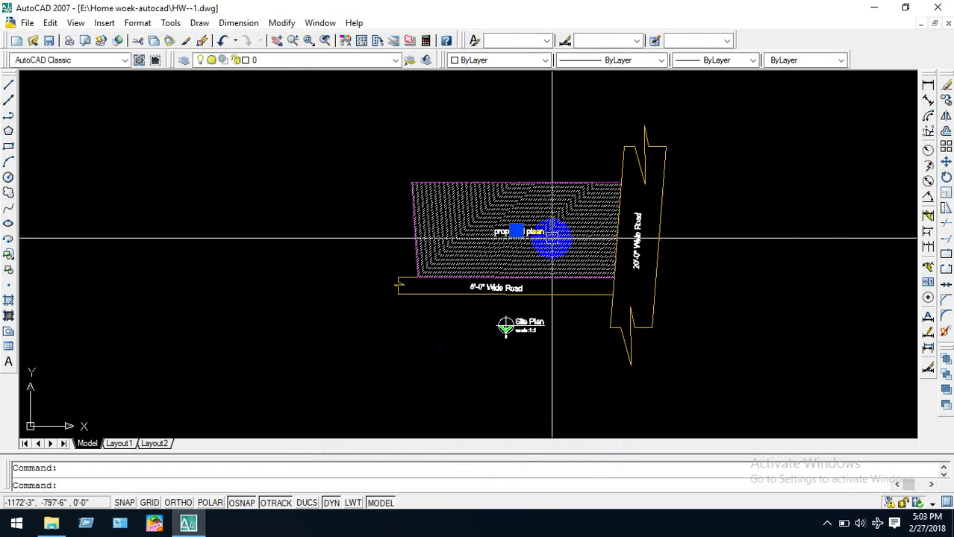
pyautogui.doubleClick(444, 211)
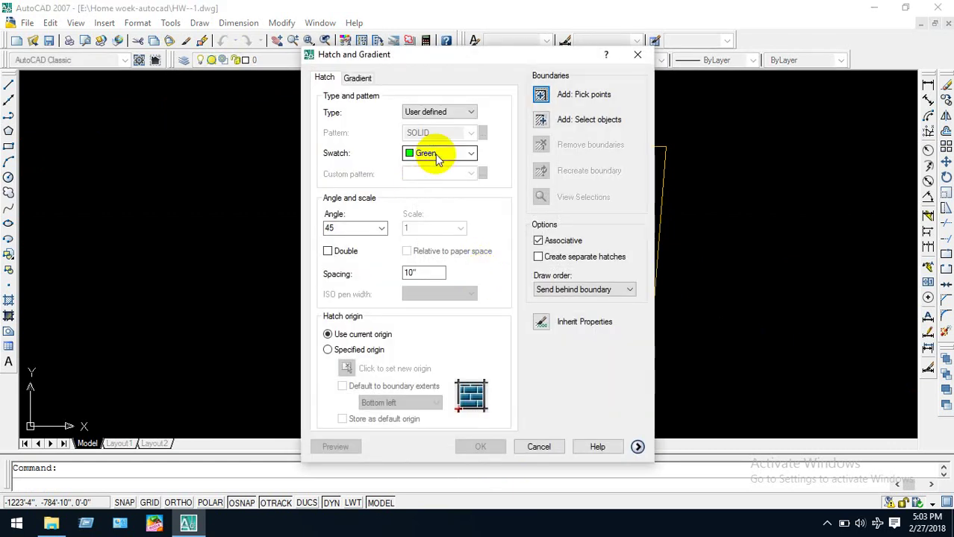
pyautogui.click(541, 94)
pyautogui.click(492, 224)
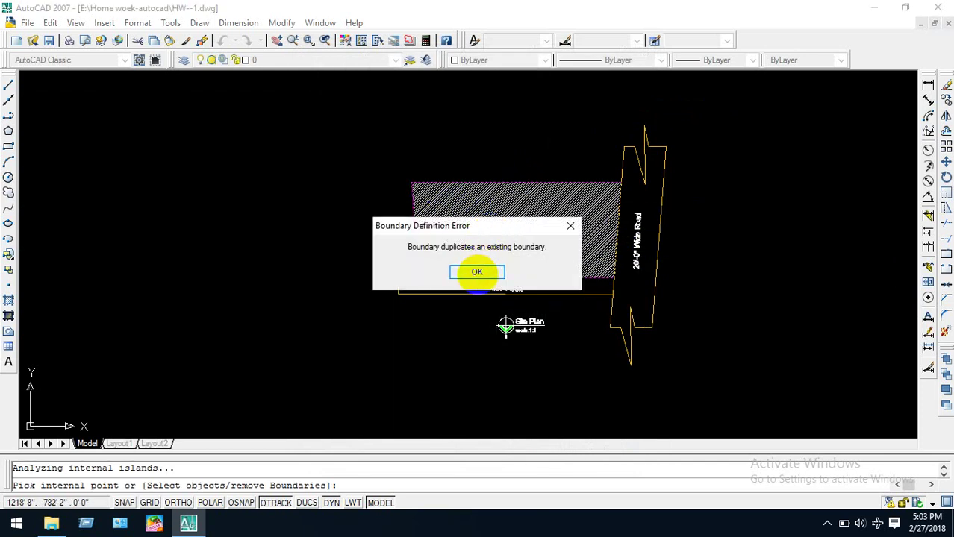
pyautogui.click(477, 271)
pyautogui.press('Return')
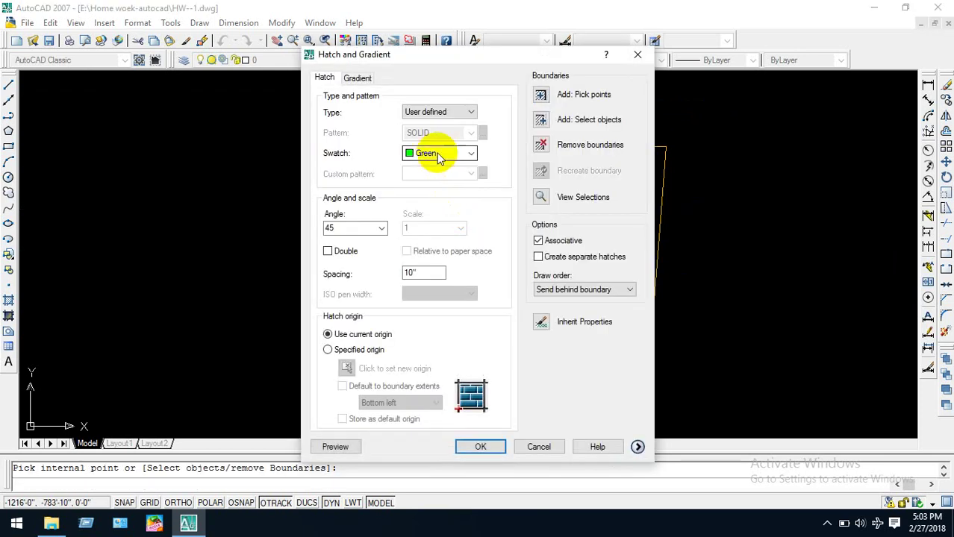
# Change the site hatch colour to grey 252.
pyautogui.click(439, 153)
pyautogui.click(440, 271)
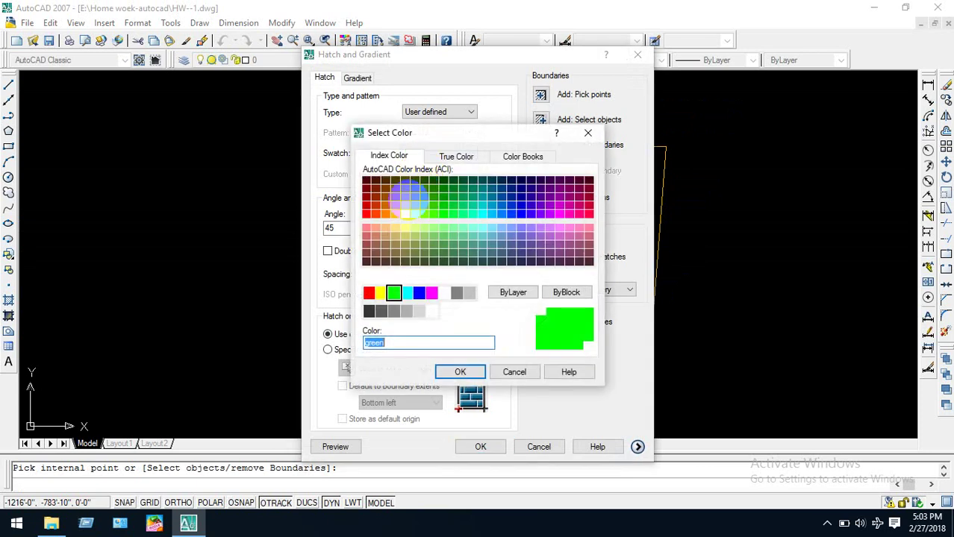
pyautogui.click(396, 312)
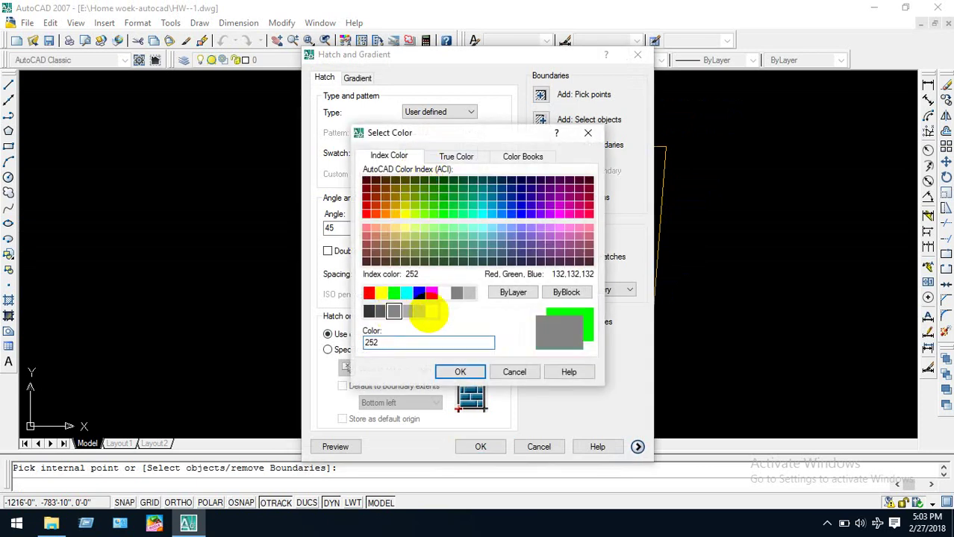
pyautogui.press('Return')
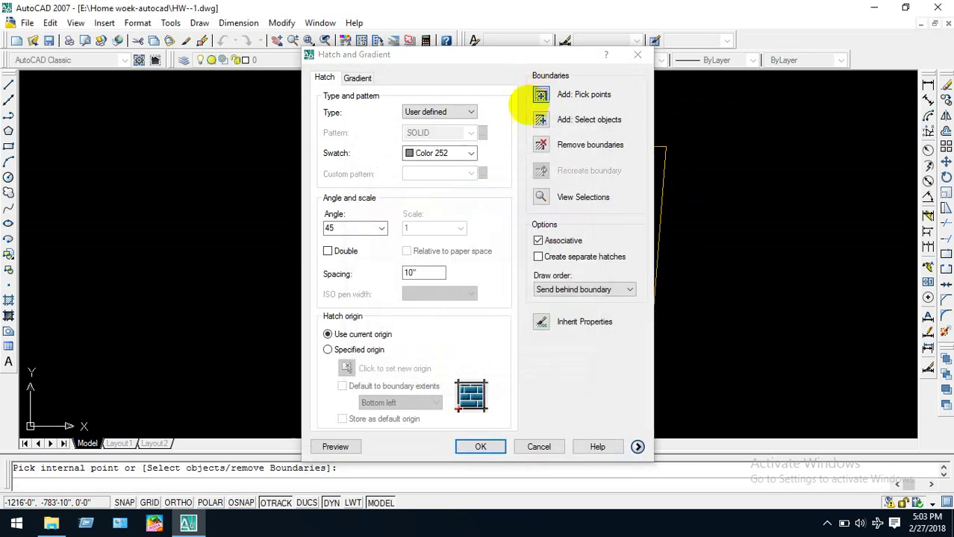
# Retry picking the site boundary twice, dismissing duplicate-boundary errors and cancelling the edit.
pyautogui.click(541, 94)
pyautogui.click(440, 220)
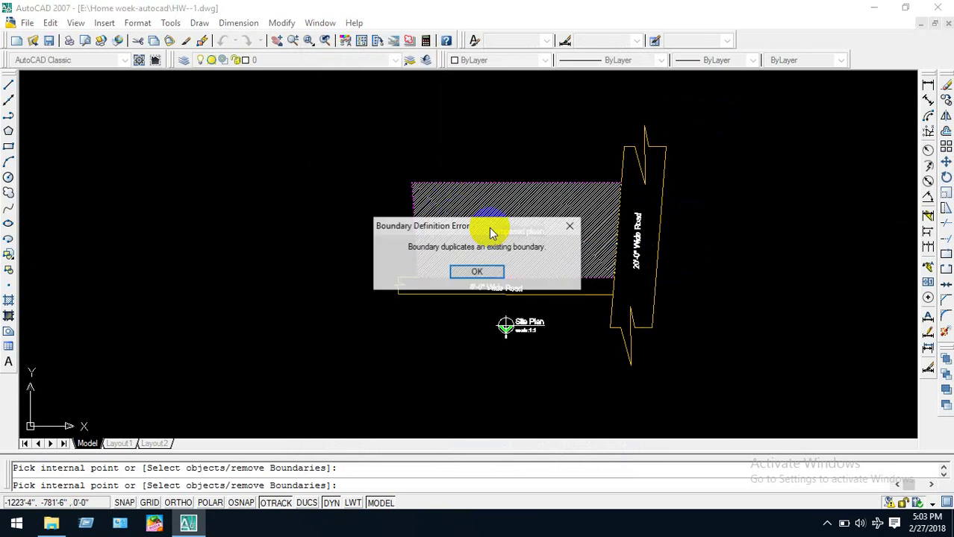
pyautogui.click(463, 273)
pyautogui.press('Escape')
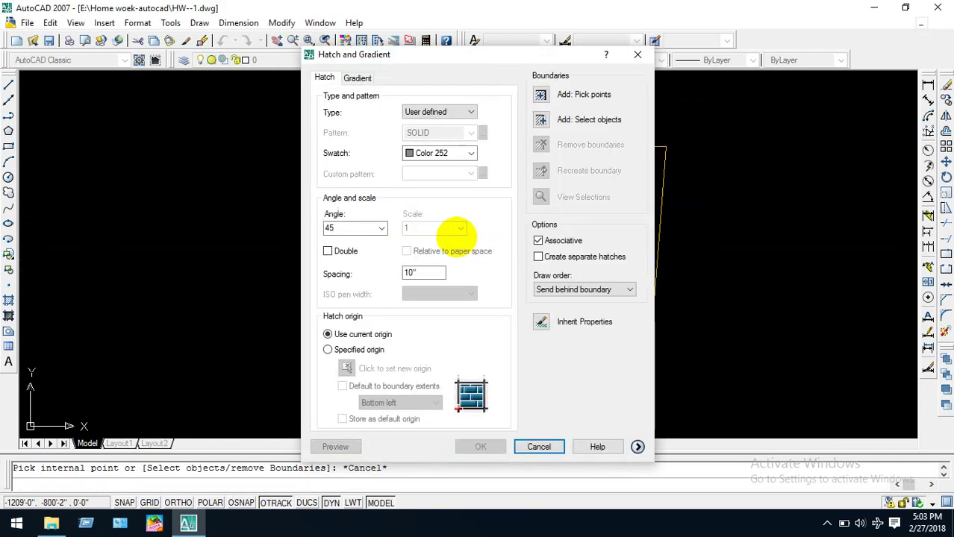
pyautogui.press('Escape')
pyautogui.doubleClick(458, 213)
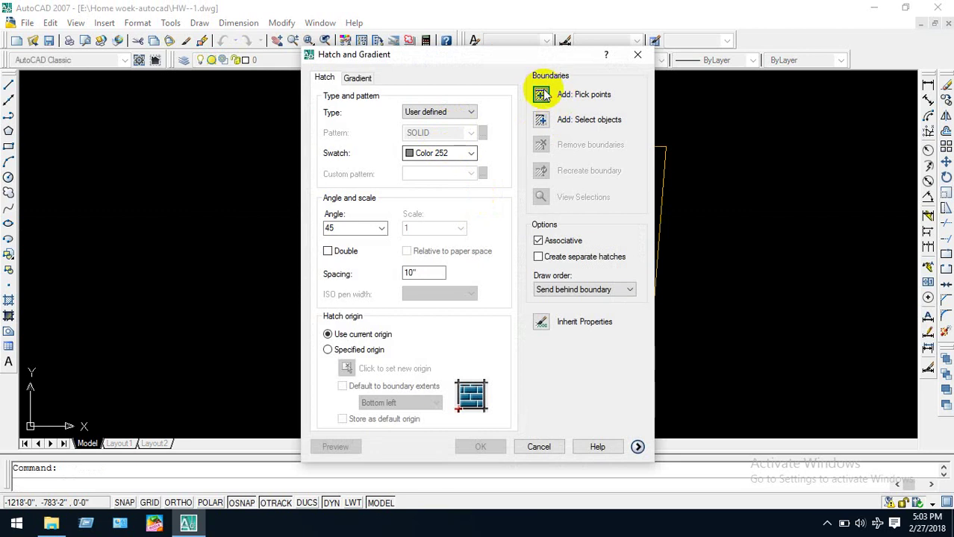
pyautogui.click(541, 94)
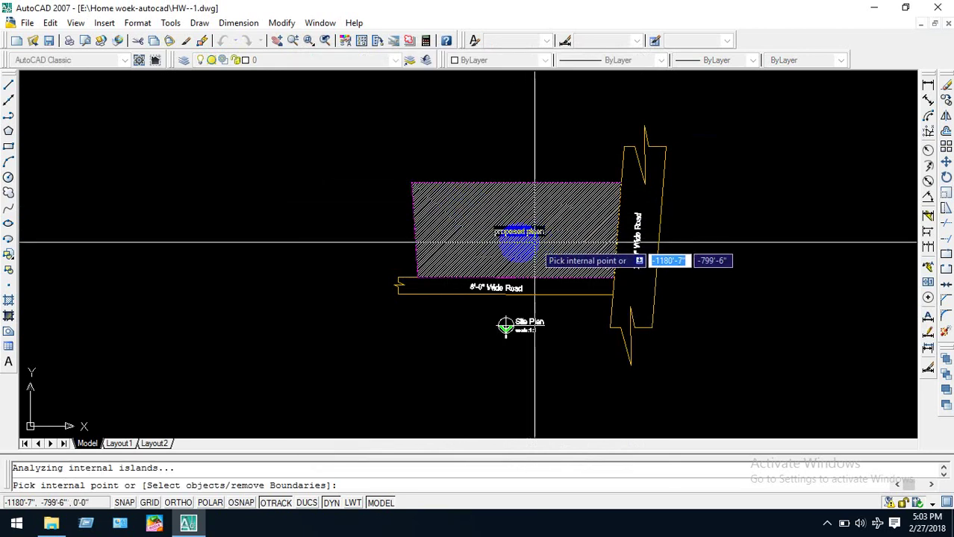
pyautogui.click(466, 239)
pyautogui.click(476, 272)
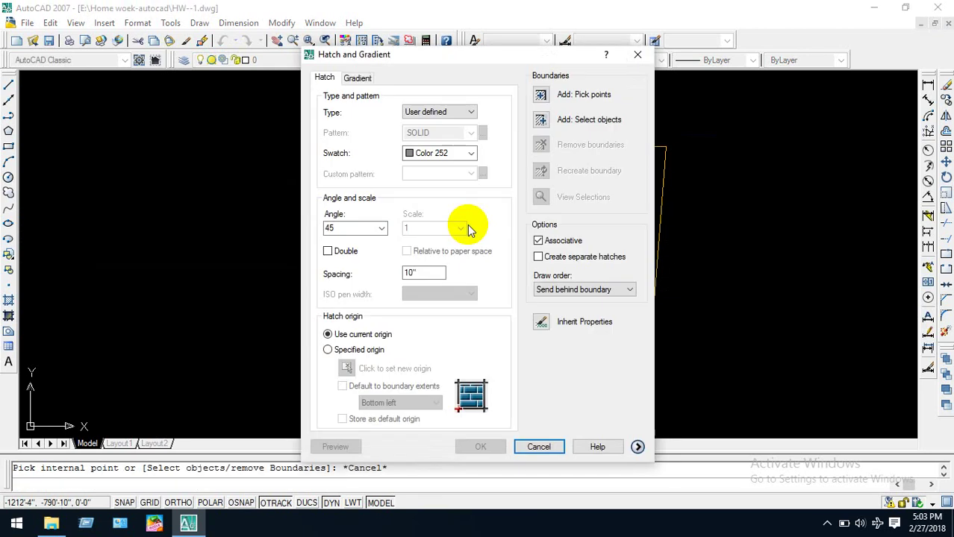
pyautogui.click(452, 226)
pyautogui.click(460, 298)
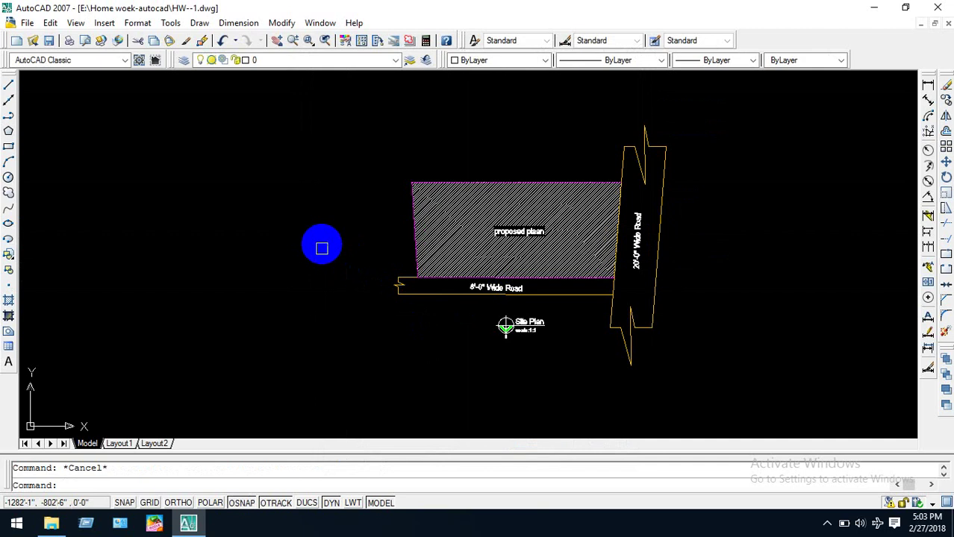
pyautogui.scroll(-5, 763, 257)
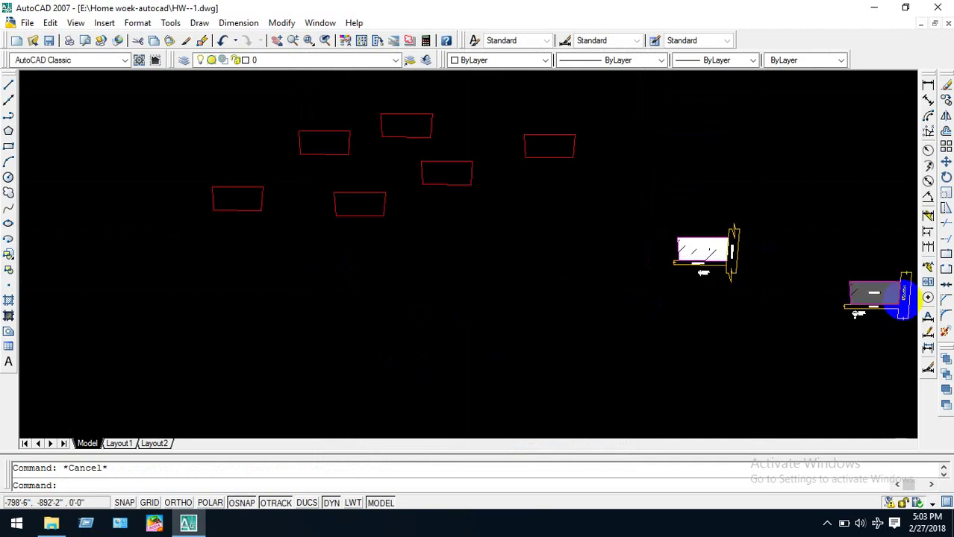
pyautogui.scroll(5, 677, 246)
pyautogui.scroll(-4, 324, 220)
pyautogui.scroll(-2, 324, 220)
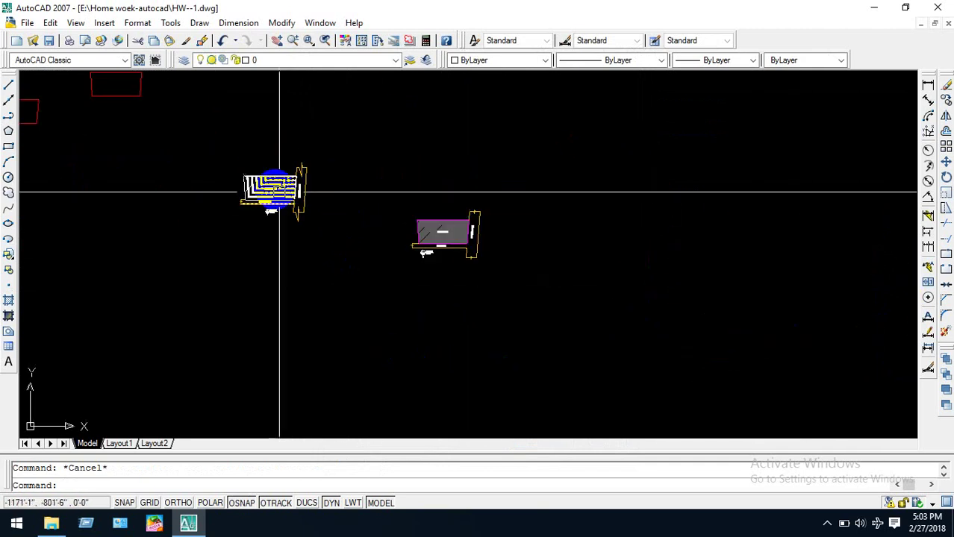
pyautogui.scroll(6, 274, 190)
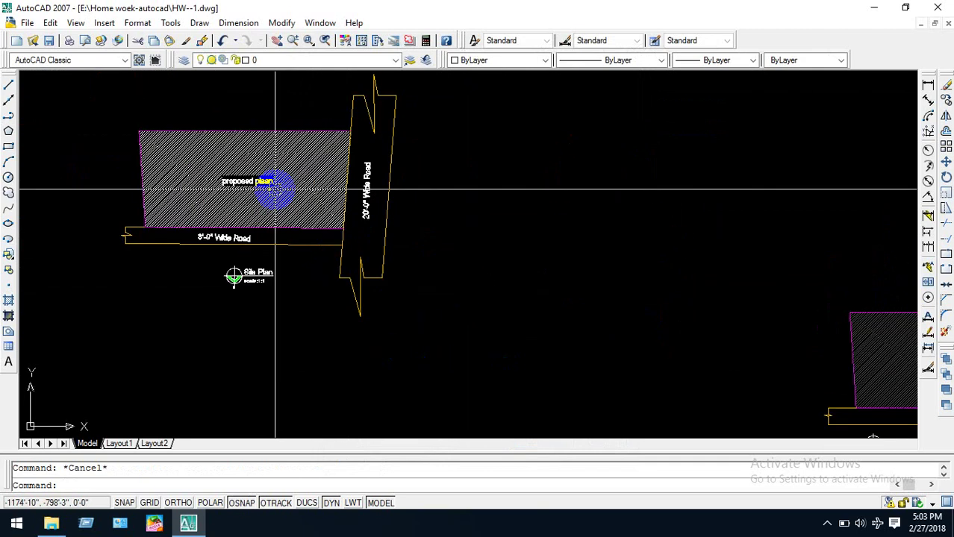
pyautogui.scroll(-5, 168, 172)
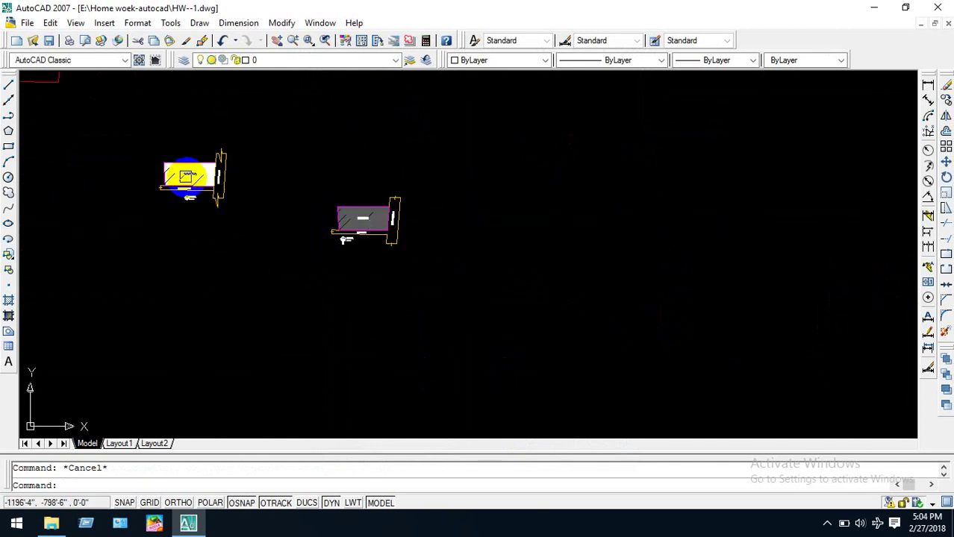
pyautogui.scroll(5, 188, 177)
pyautogui.doubleClick(150, 175)
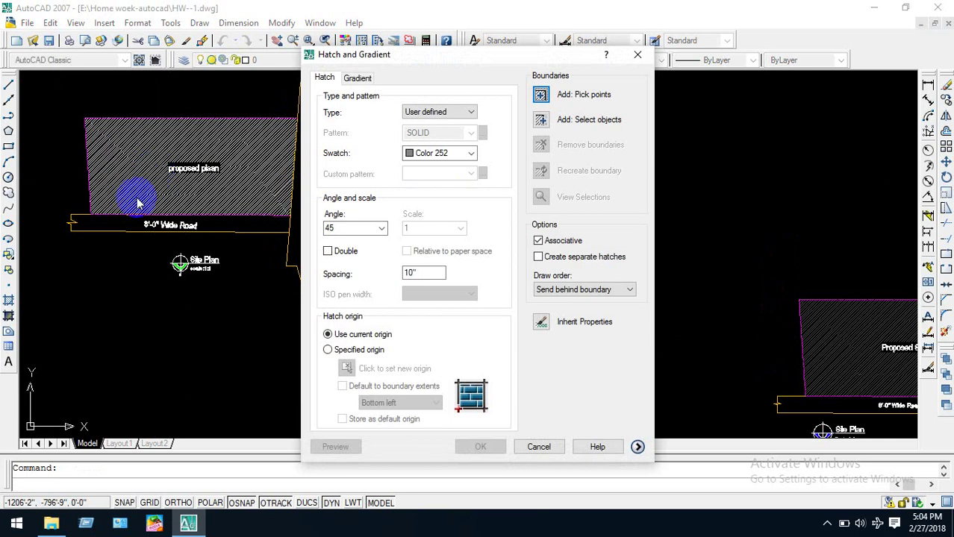
pyautogui.press('Escape')
pyautogui.scroll(-6, 369, 283)
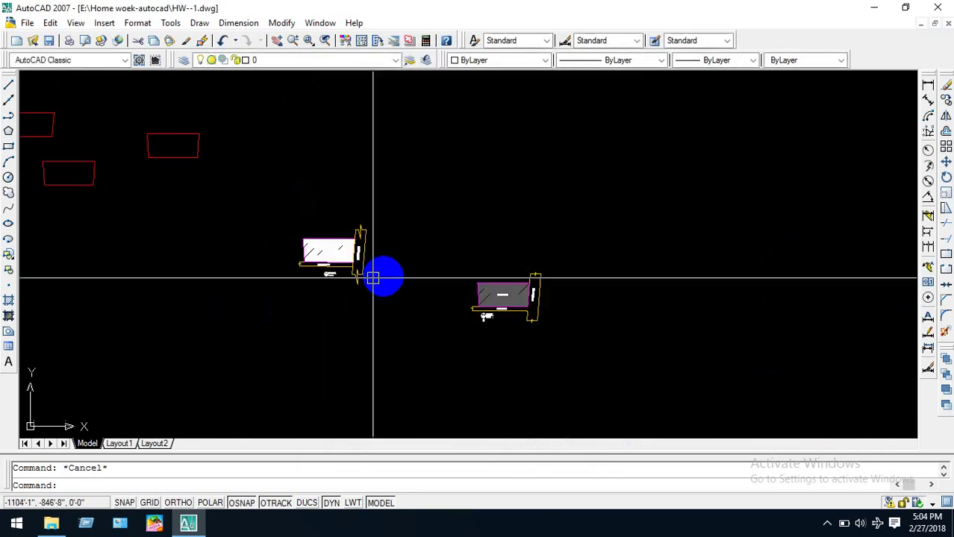
pyautogui.click(332, 243)
pyautogui.click(298, 255)
pyautogui.click(462, 314)
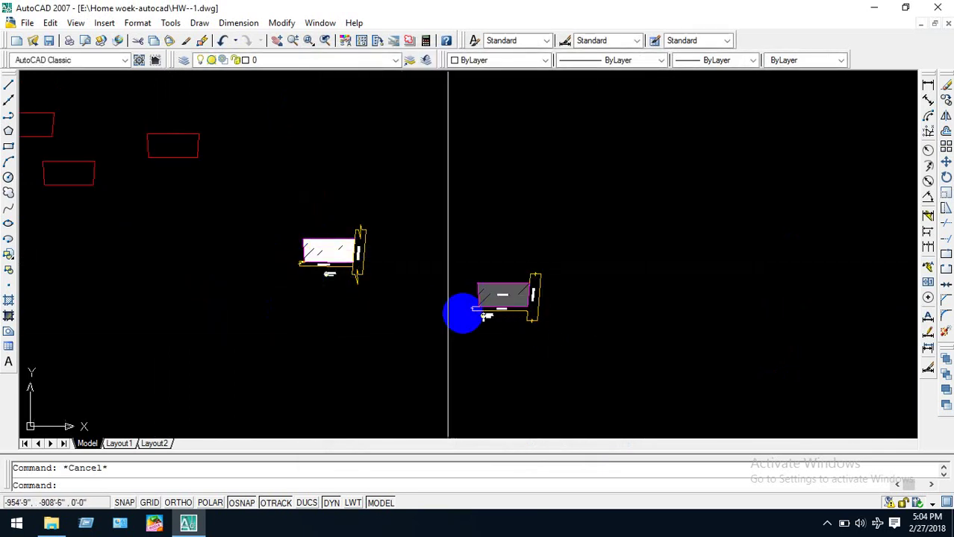
pyautogui.click(493, 298)
pyautogui.scroll(7, 492, 298)
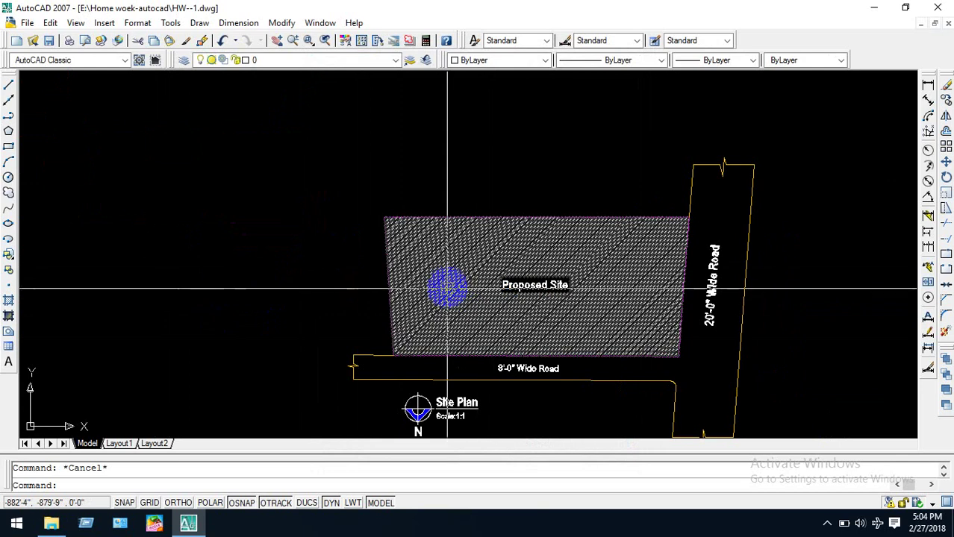
pyautogui.scroll(-6, 397, 285)
pyautogui.scroll(7, 199, 229)
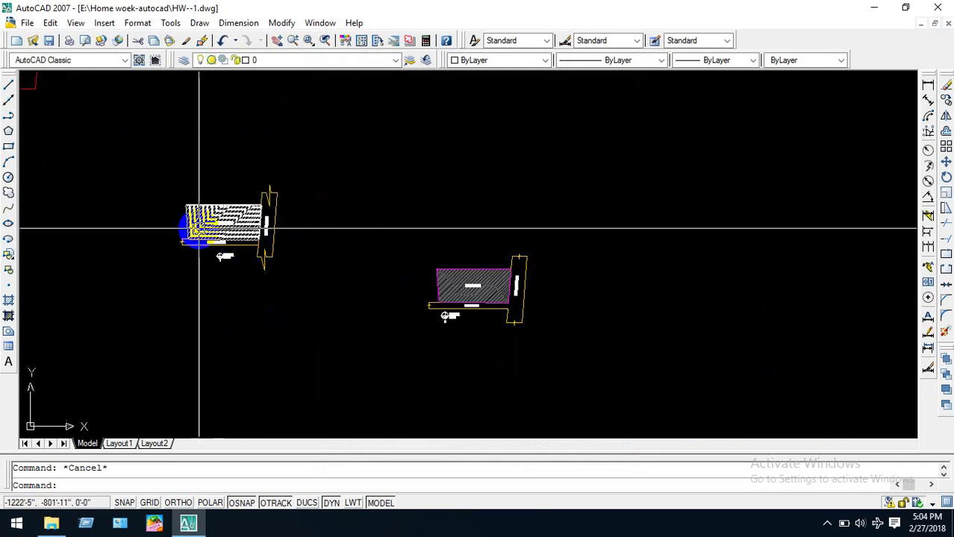
pyautogui.scroll(2, 199, 229)
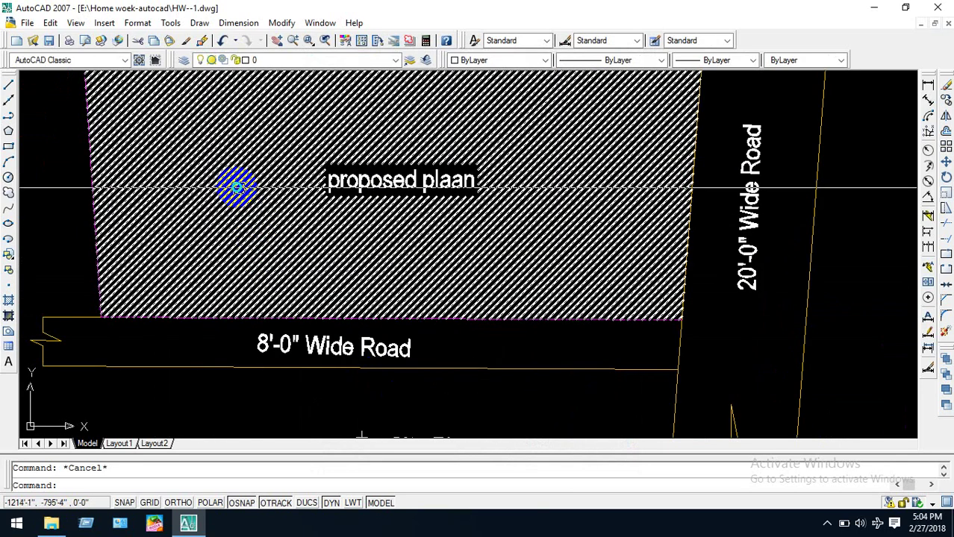
pyautogui.write('h')
pyautogui.press('Return')
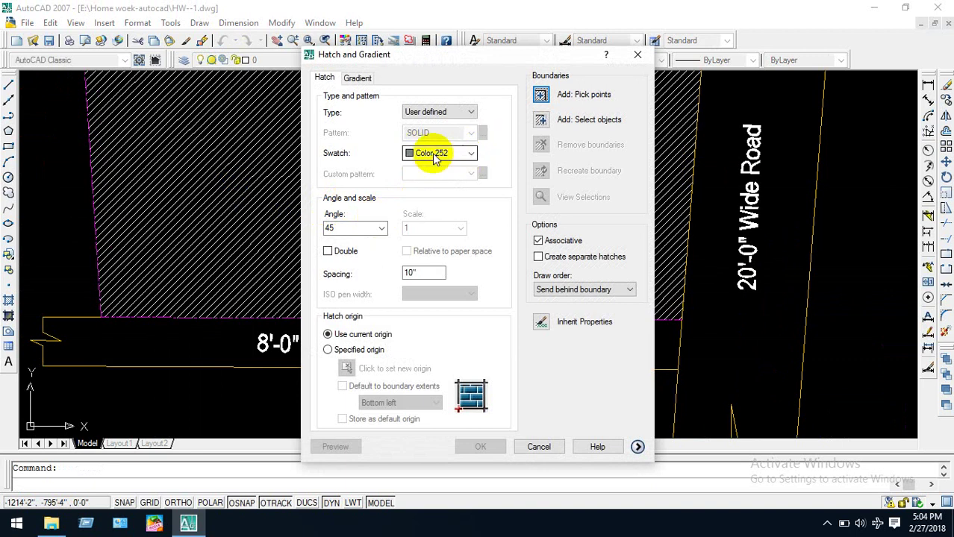
pyautogui.click(437, 273)
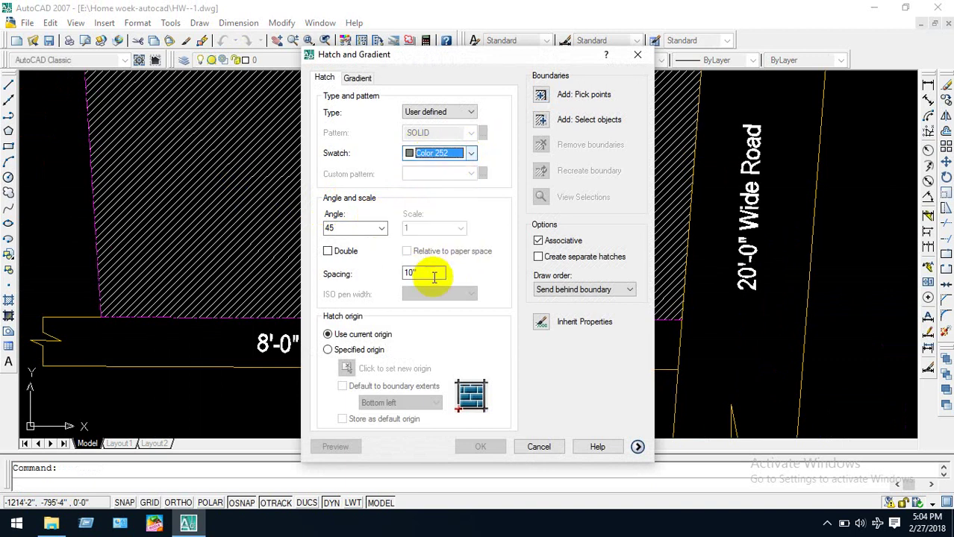
pyautogui.press('Escape')
pyautogui.scroll(-6, 440, 216)
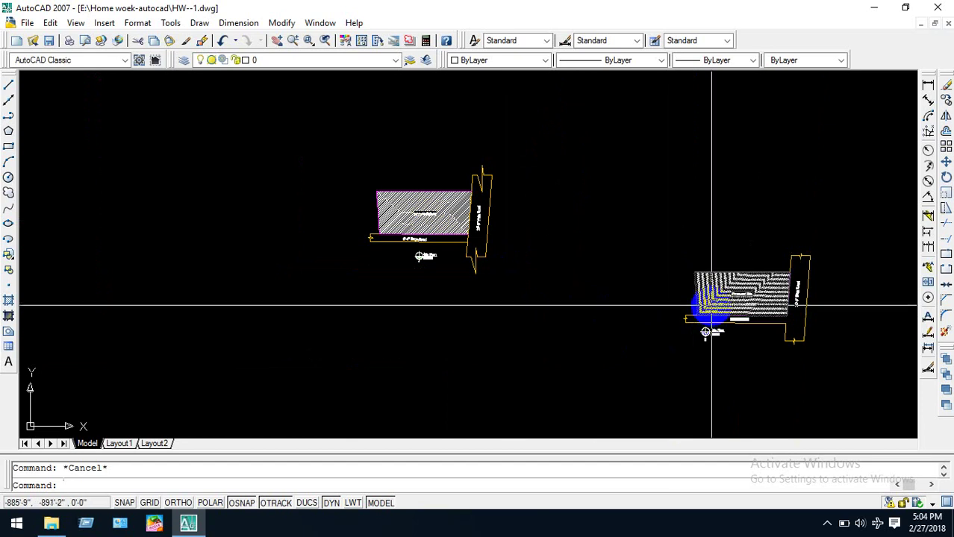
# Copy the right-hand plan's grey hatch onto the proposed plaan site with MATCHPROP.
pyautogui.write('ma')
pyautogui.press('Return')
pyautogui.click(698, 280)
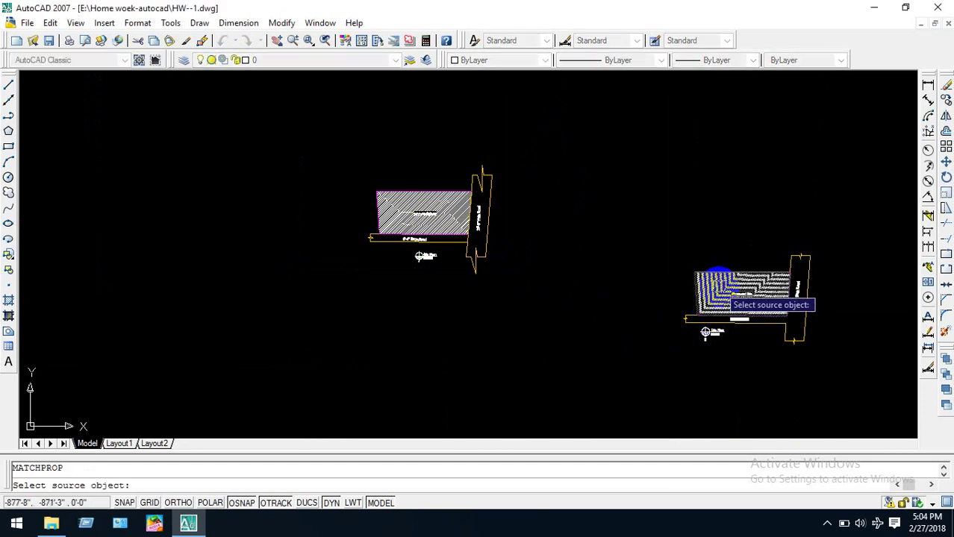
pyautogui.click(440, 210)
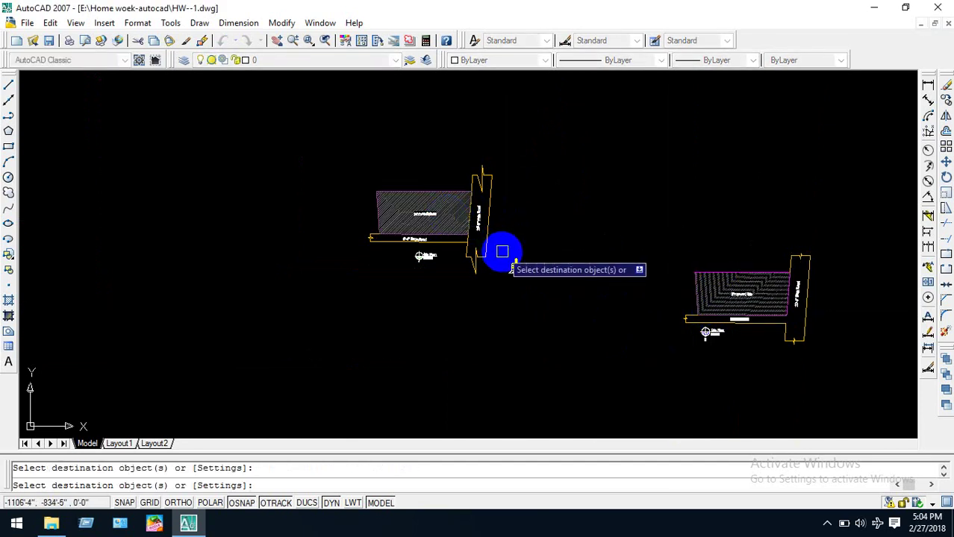
pyautogui.press('Escape')
pyautogui.scroll(5, 409, 209)
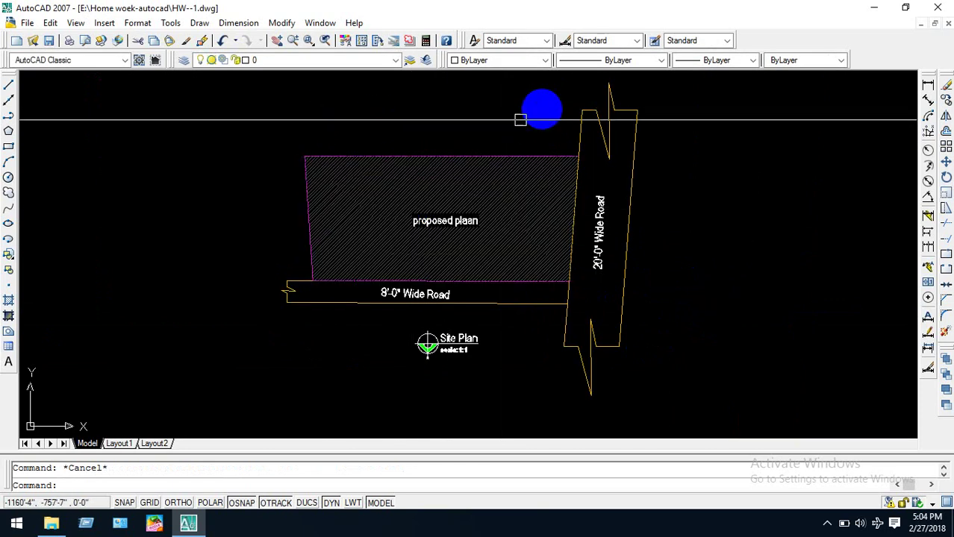
# Make Layer1 the current layer and check the proposed plaan site hatch.
pyautogui.click(295, 62)
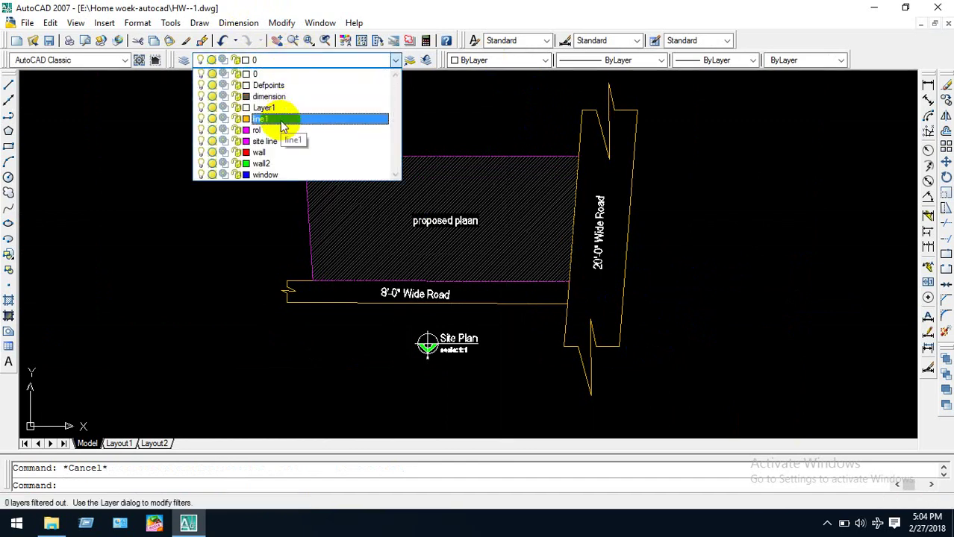
pyautogui.click(265, 108)
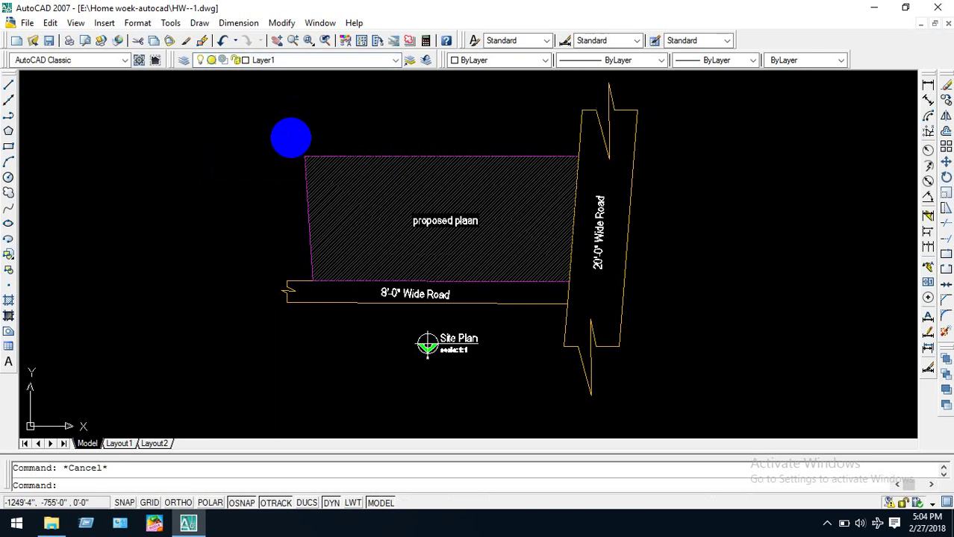
pyautogui.click(367, 214)
pyautogui.press('Escape')
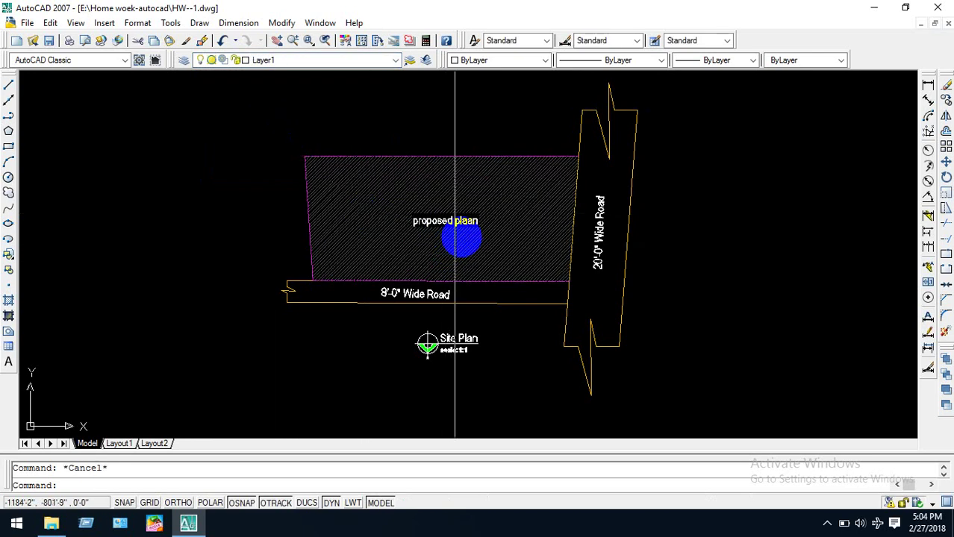
pyautogui.scroll(-3, 463, 240)
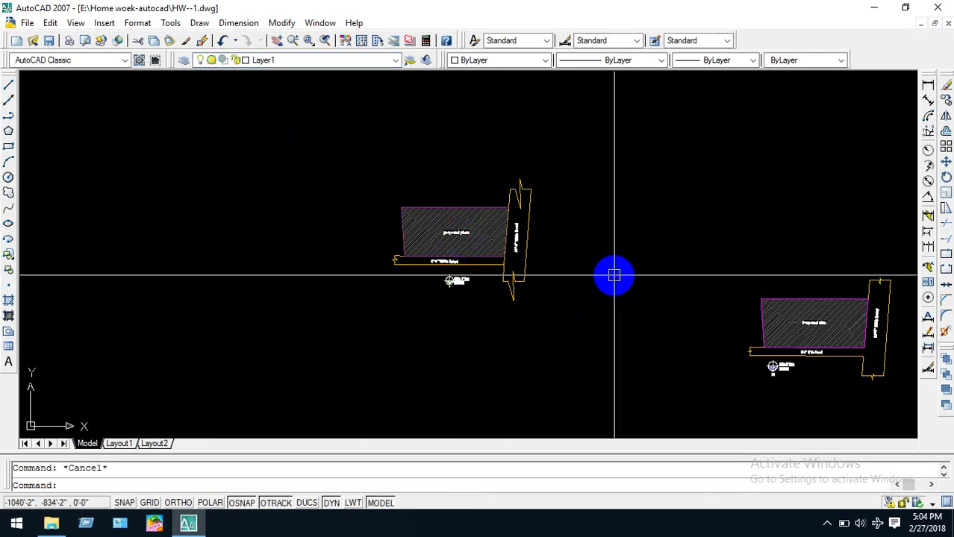
pyautogui.scroll(5, 464, 260)
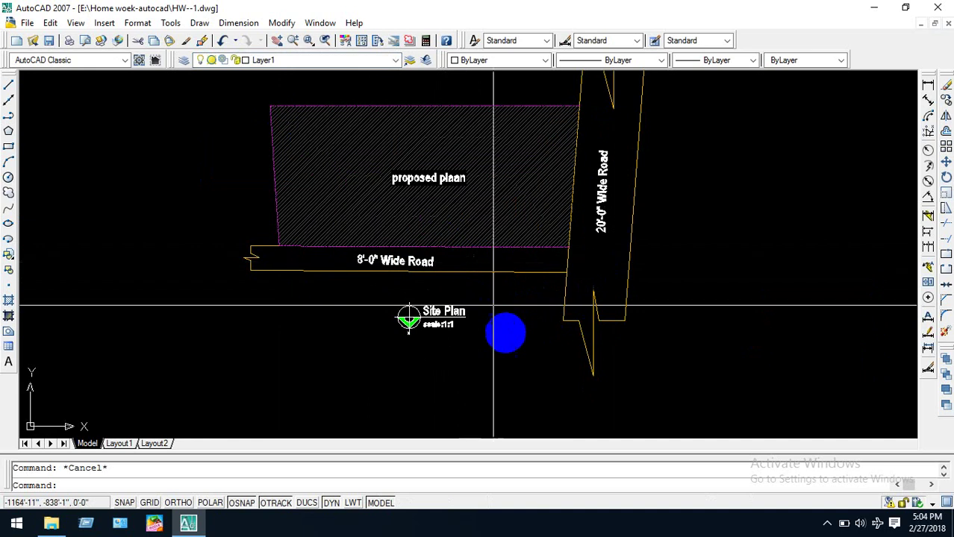
pyautogui.scroll(-5, 709, 415)
pyautogui.scroll(5, 647, 373)
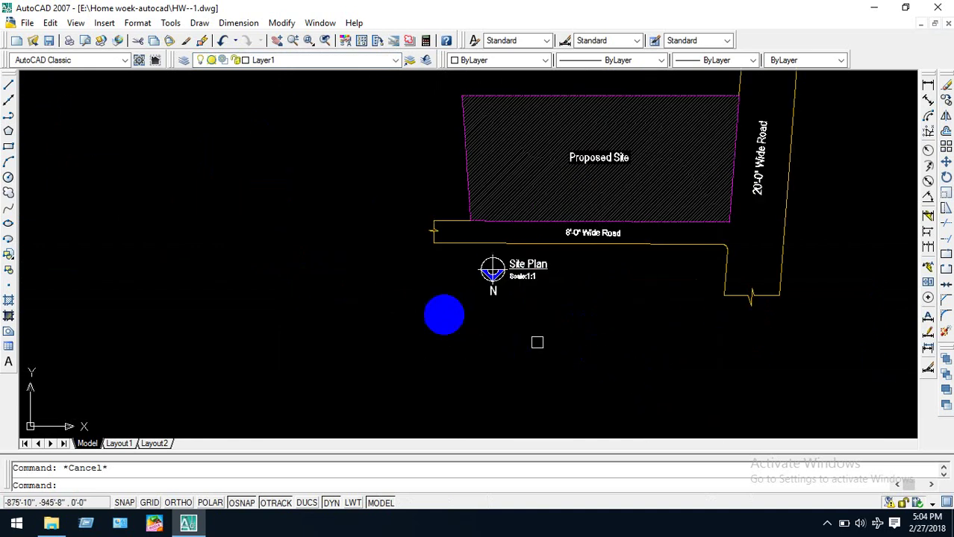
pyautogui.scroll(-5, 333, 277)
pyautogui.scroll(6, 139, 223)
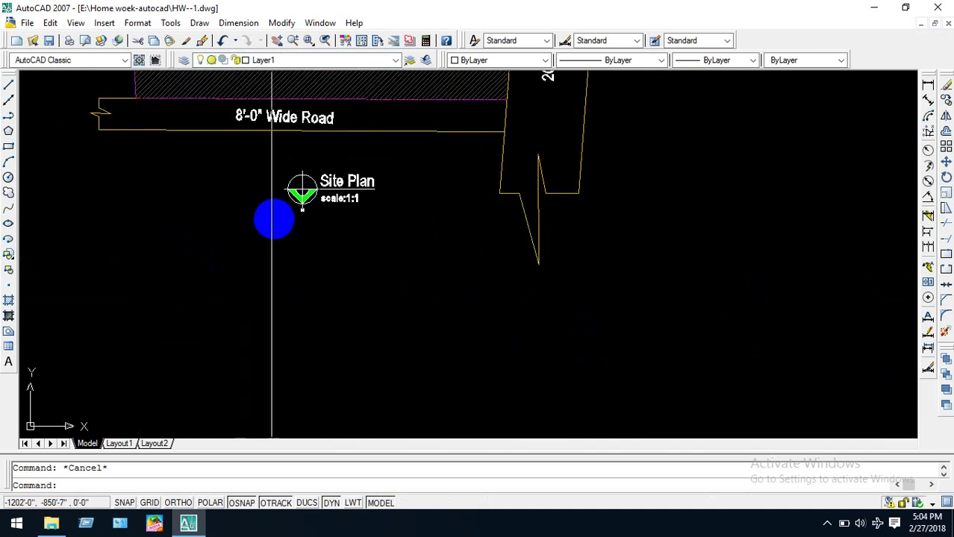
pyautogui.scroll(8, 313, 194)
# Change the north arrow's green hatch to a predefined SOLID pattern in Blue.
pyautogui.click(260, 202)
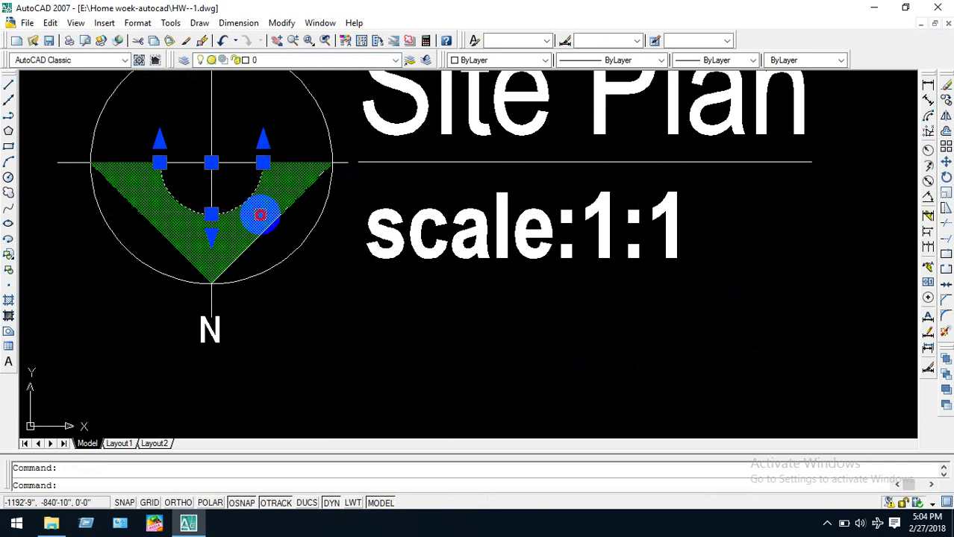
pyautogui.write('ma')
pyautogui.press('Return')
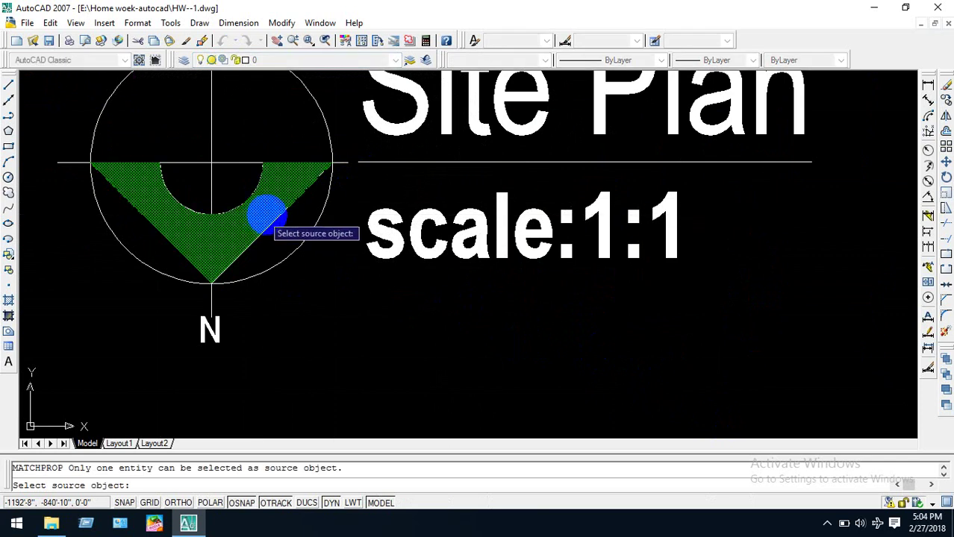
pyautogui.press('Escape')
pyautogui.click(266, 216)
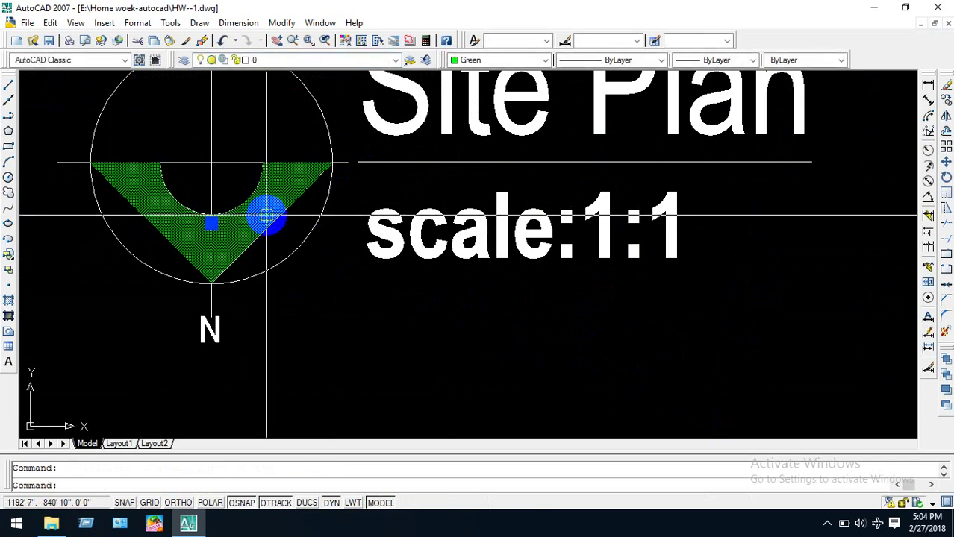
pyautogui.press('Return')
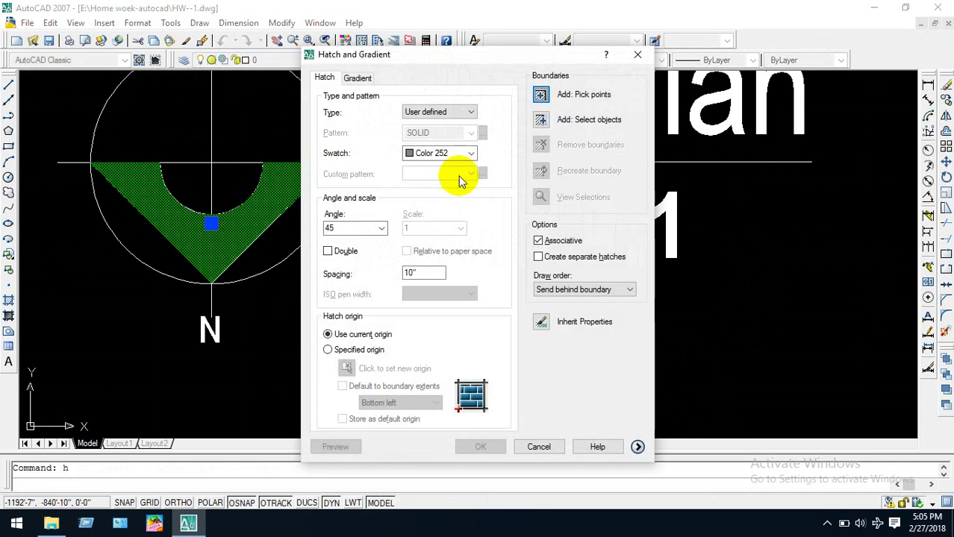
pyautogui.click(461, 154)
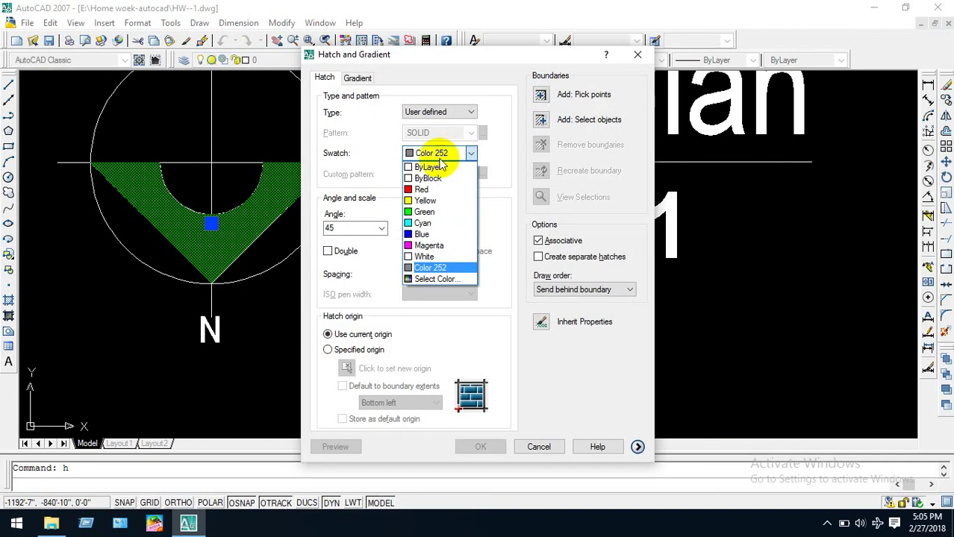
pyautogui.click(422, 234)
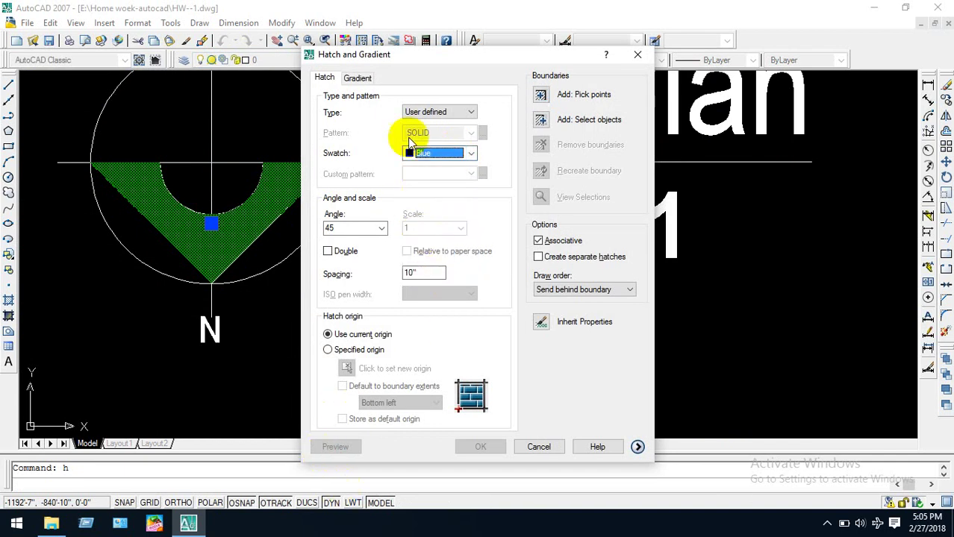
pyautogui.click(428, 112)
pyautogui.click(423, 121)
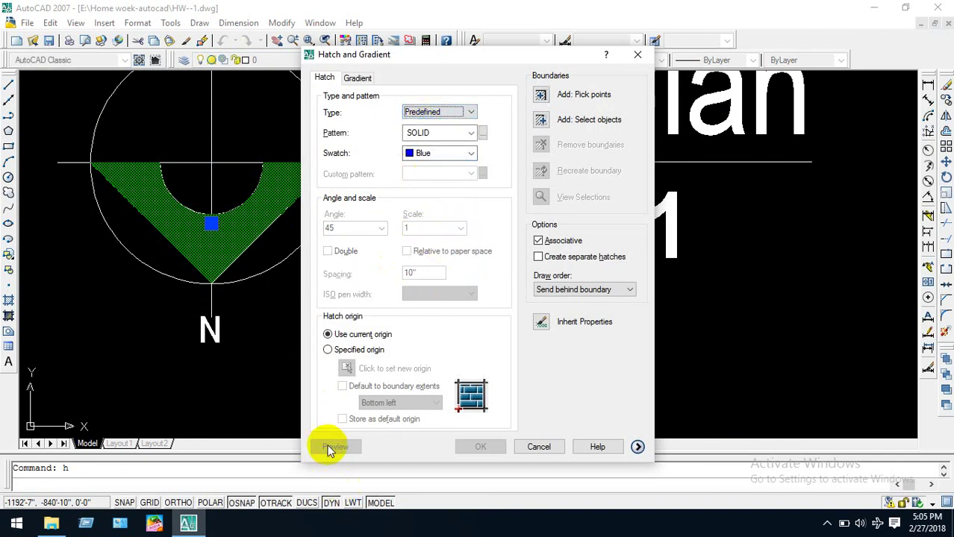
# Pick the arrow interior as the fill area, preview, and apply the blue solid fill.
pyautogui.click(542, 95)
pyautogui.click(255, 200)
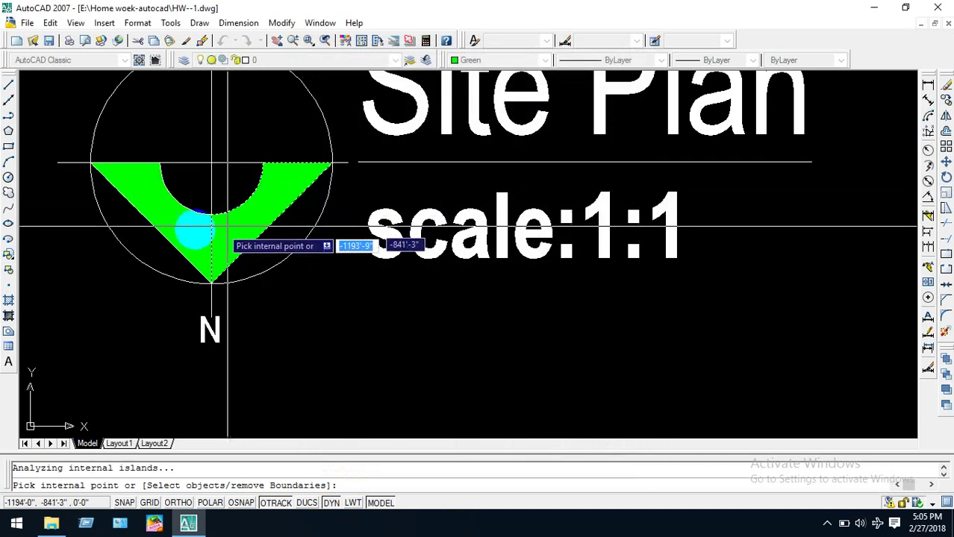
pyautogui.press('Return')
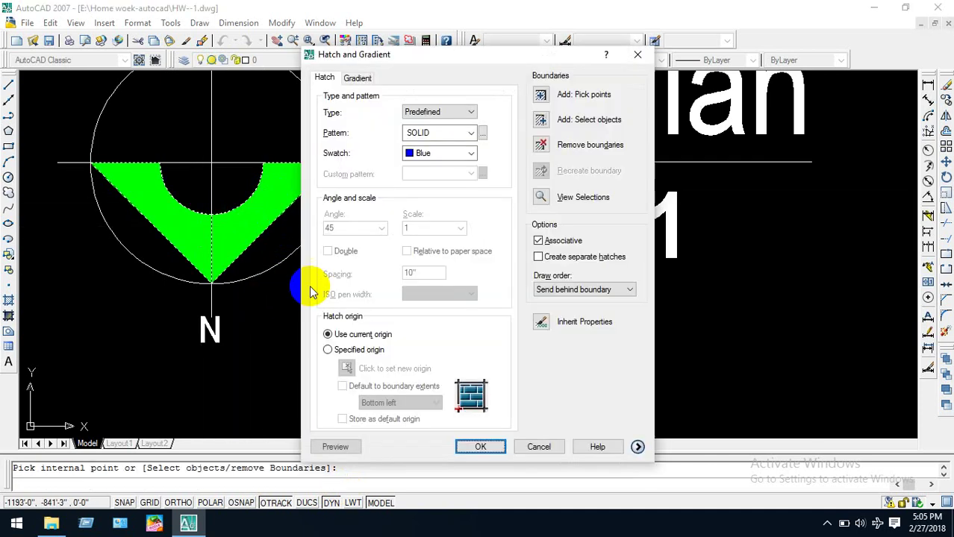
pyautogui.click(332, 446)
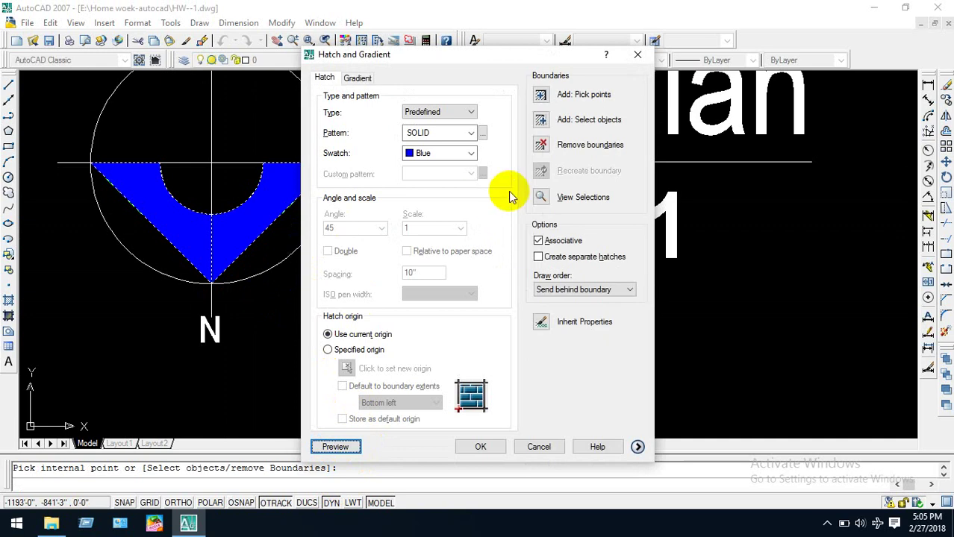
pyautogui.click(350, 451)
pyautogui.click(296, 227)
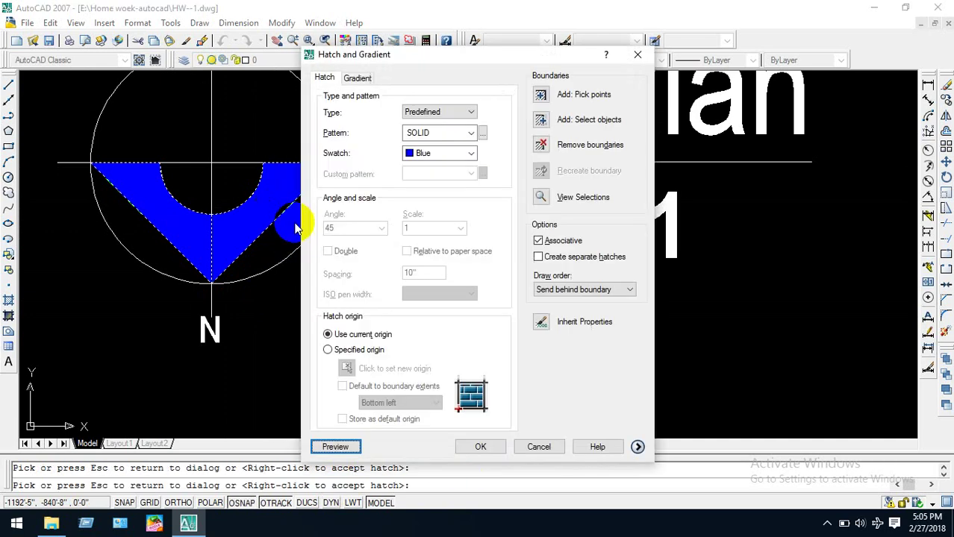
pyautogui.click(478, 452)
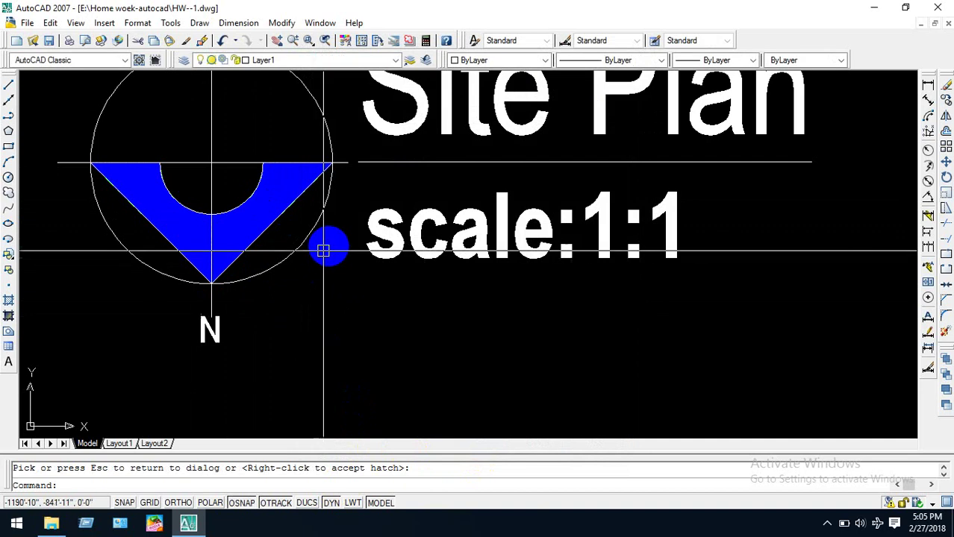
# Zoom and pan across the site plans to review the finished drawing.
pyautogui.scroll(-5, 328, 249)
pyautogui.scroll(-5, 412, 285)
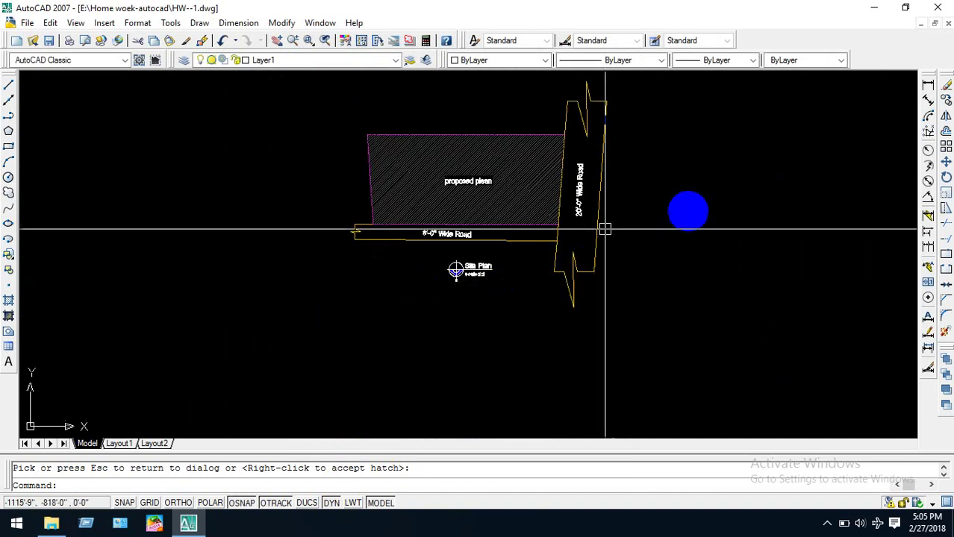
pyautogui.moveTo(702, 203); pyautogui.dragTo(585, 241, button='middle')
pyautogui.scroll(-4, 696, 279)
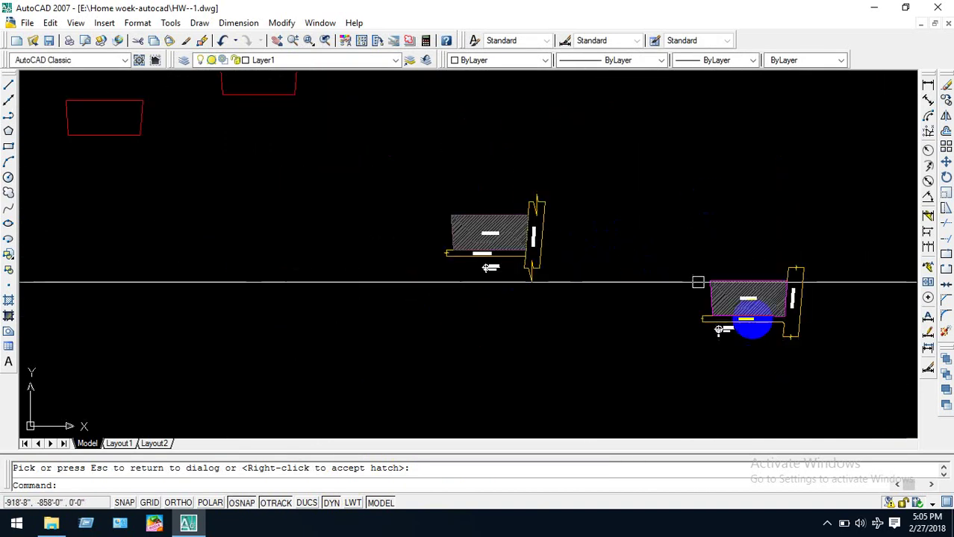
pyautogui.scroll(5, 801, 291)
pyautogui.scroll(3, 679, 383)
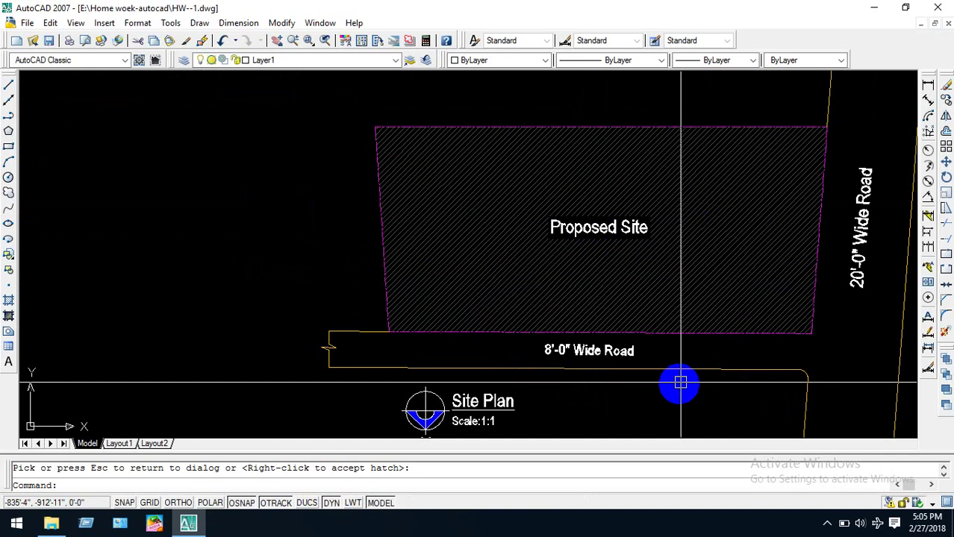
pyautogui.moveTo(656, 404); pyautogui.dragTo(642, 338, button='middle')
# Save HW--1.dwg with Ctrl+S and close AutoCAD.
pyautogui.scroll(3, 642, 337)
pyautogui.scroll(-6, 642, 335)
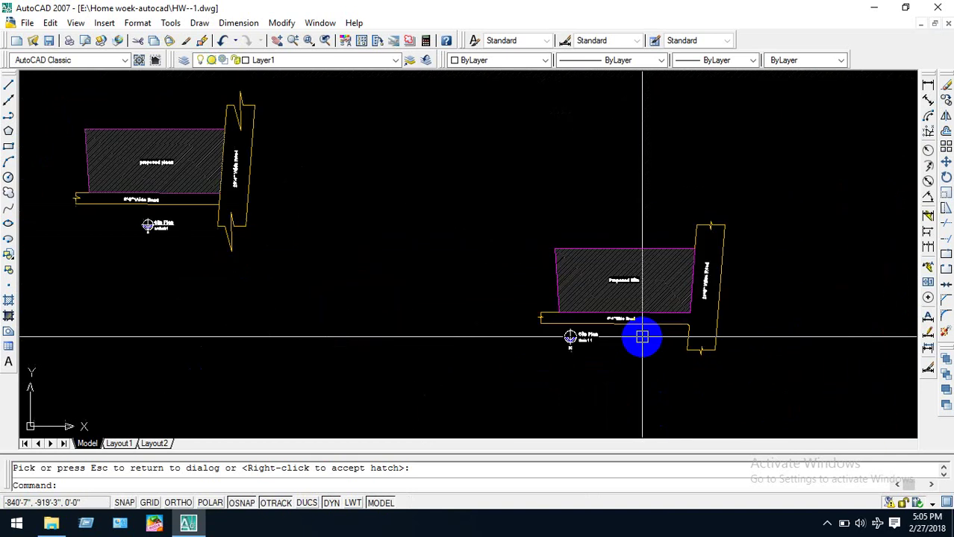
pyautogui.scroll(-3, 196, 213)
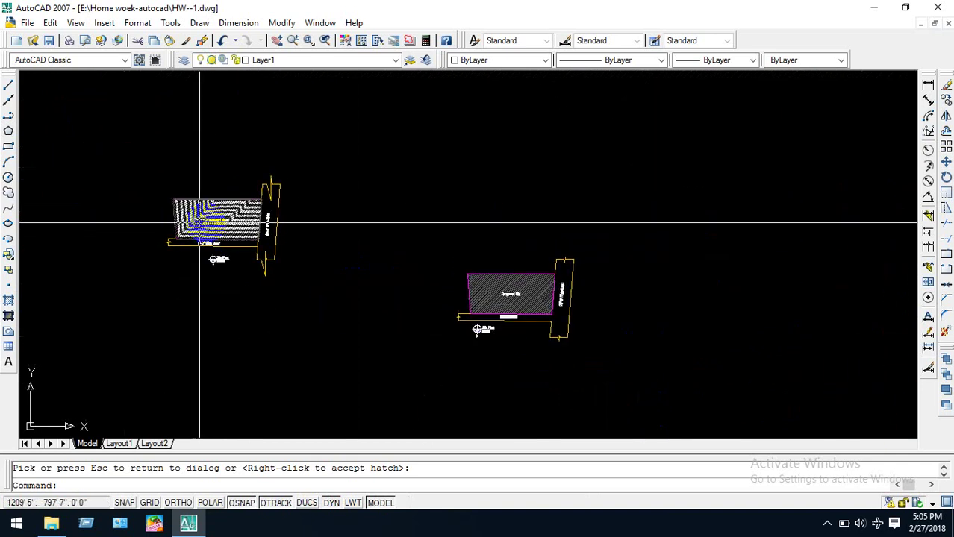
pyautogui.scroll(1, 597, 198)
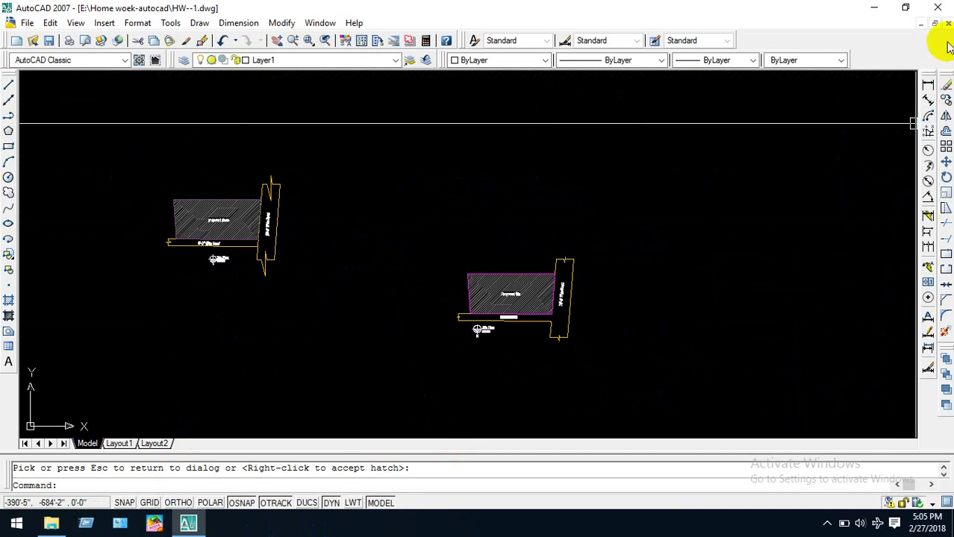
pyautogui.hotkey('ctrl', 's')
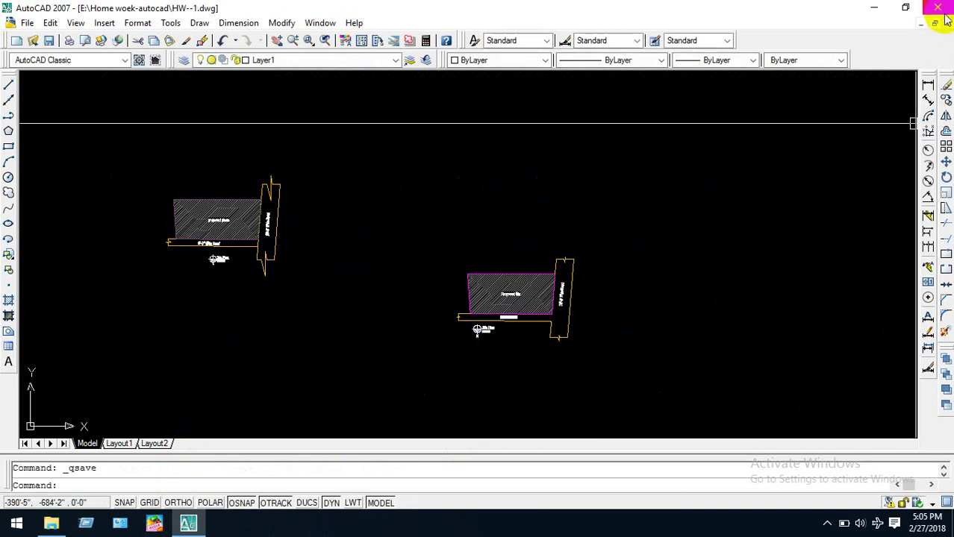
pyautogui.click(942, 9)
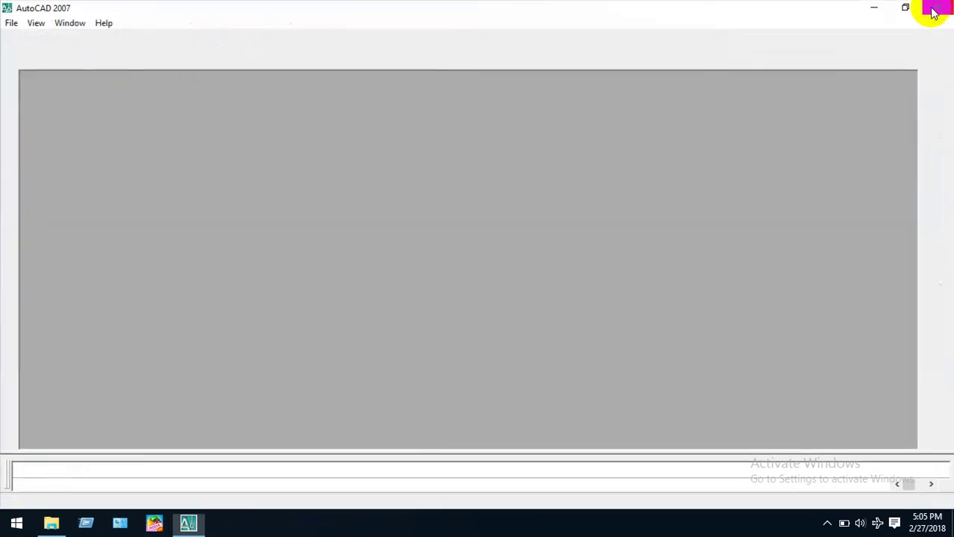